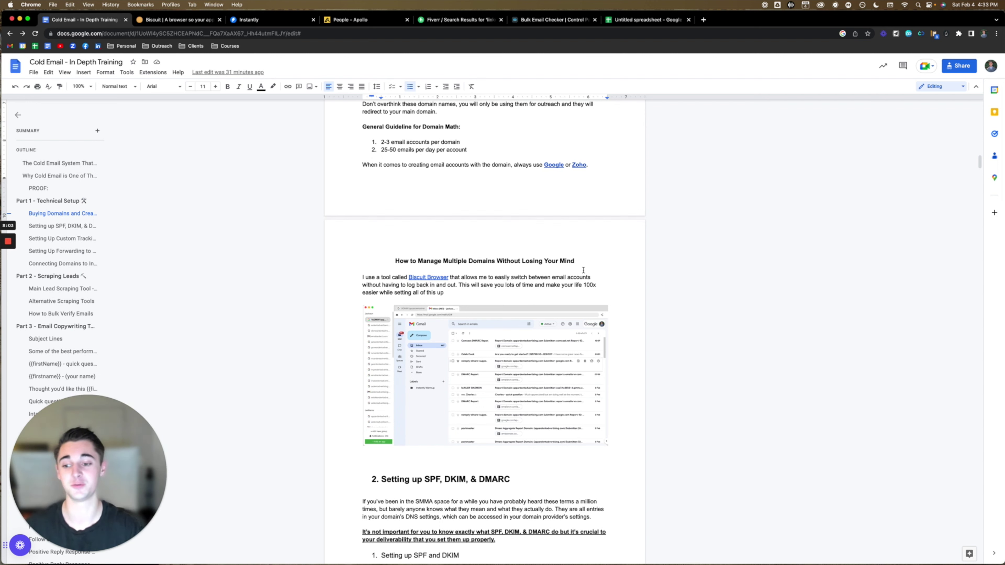
Look over the Biscuit website's app-switching features and return to the cold email training document.
{"action": "left_click", "coordinate": [158, 19]}
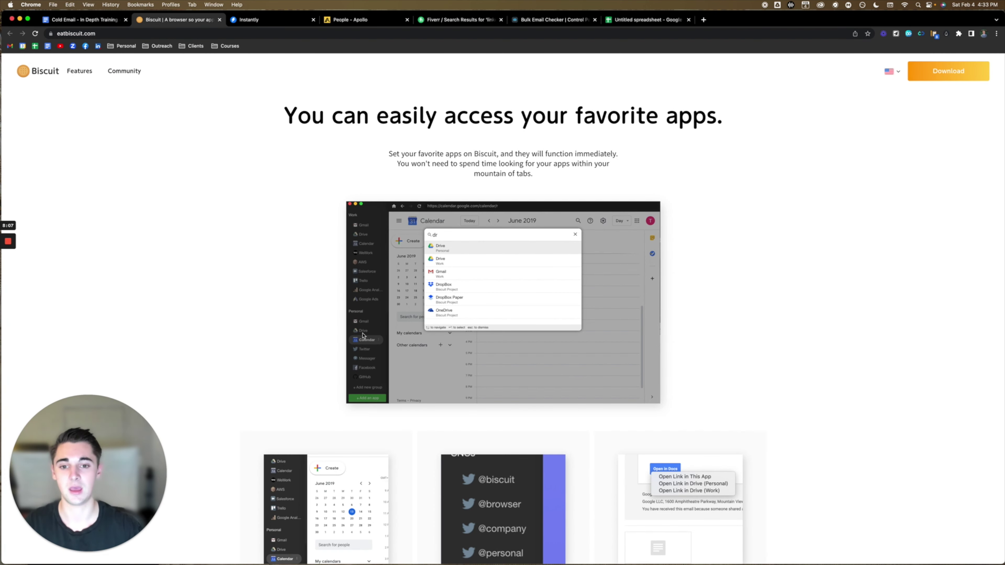
{"action": "scroll", "coordinate": [363, 335], "scroll_direction": "down", "scroll_amount": 3}
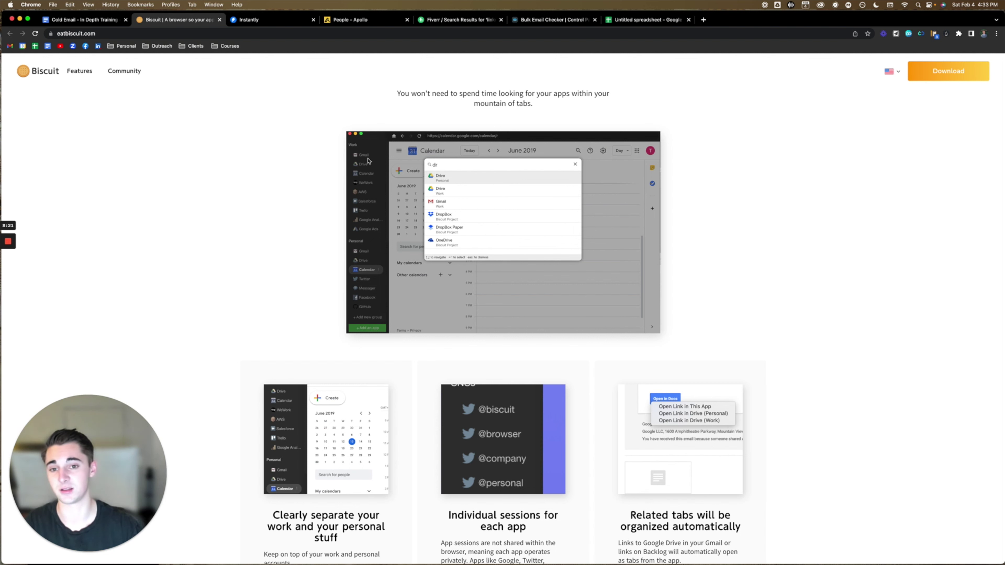
{"action": "left_click", "coordinate": [81, 20]}
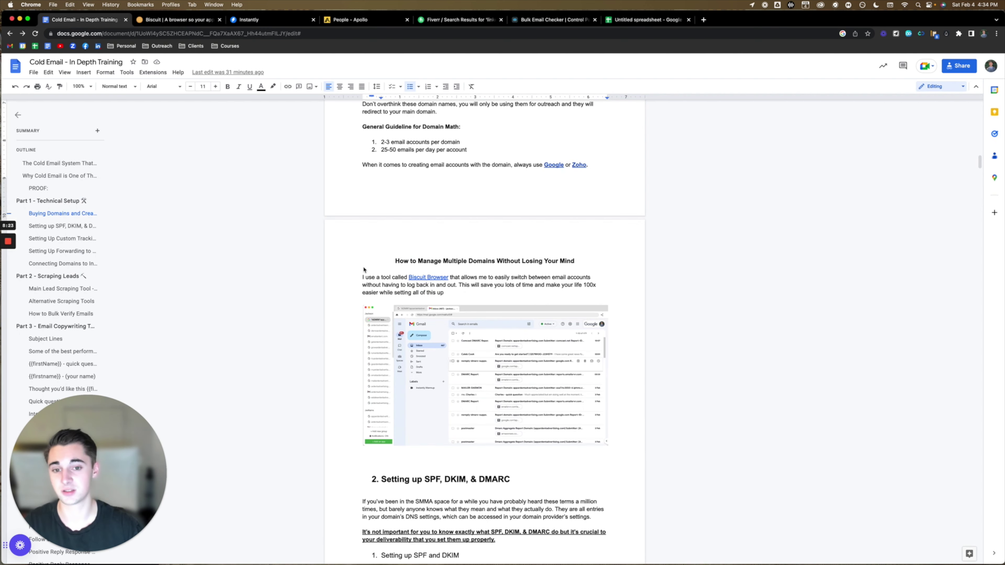
Examine the Biscuit Browser screenshot in the section on managing multiple domains up close.
{"action": "scroll", "coordinate": [440, 368], "scroll_direction": "down", "scroll_amount": 3}
{"action": "key", "text": "super+plus"}
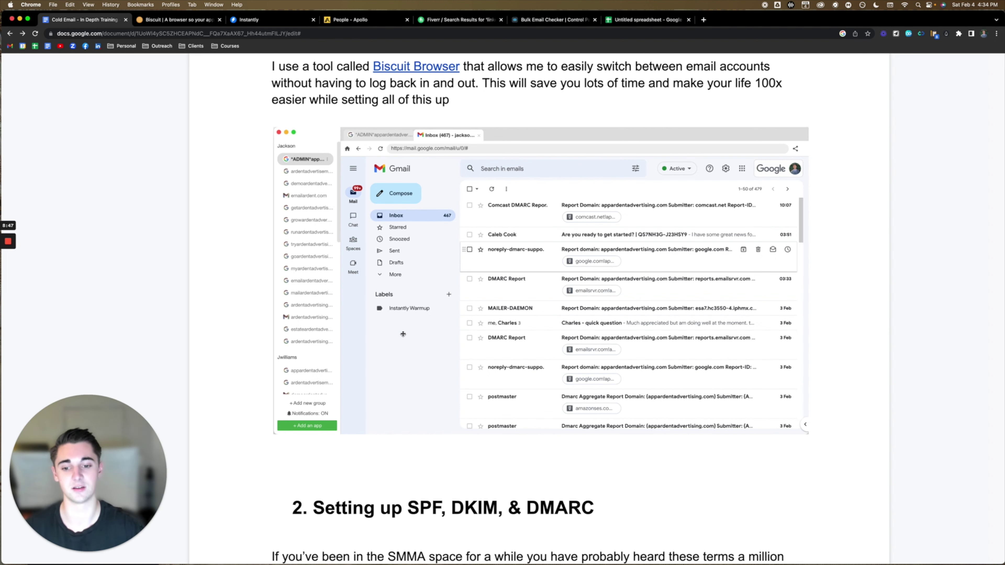
{"action": "key", "text": "super+minus"}
{"action": "key", "text": "super+minus"}
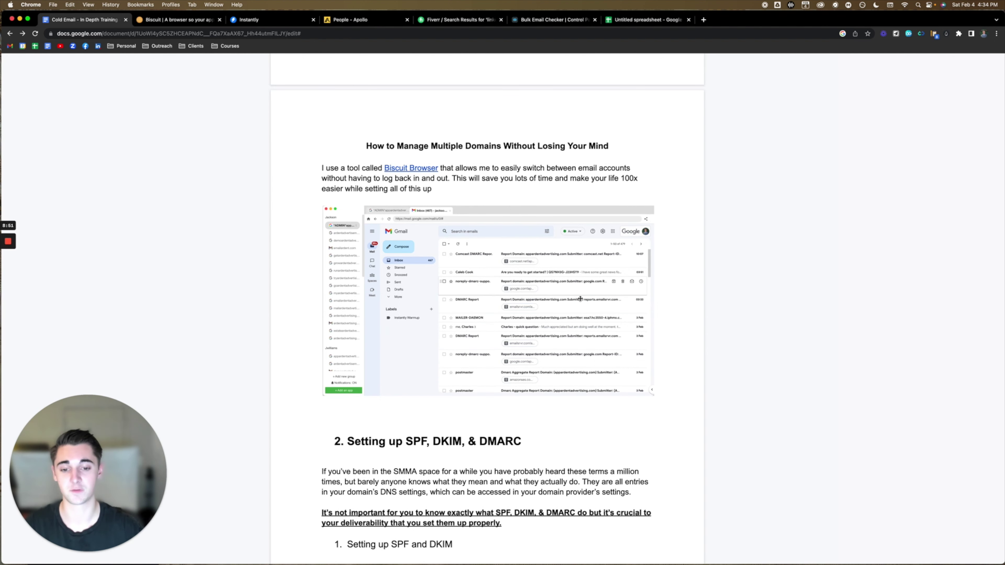
{"action": "key", "text": "super+minus"}
{"action": "key", "text": "Escape"}
Read the introduction to setting up SPF, DKIM, and DMARC, continuing to the SPF and DKIM instructions.
{"action": "scroll", "coordinate": [555, 346], "scroll_direction": "down", "scroll_amount": 5}
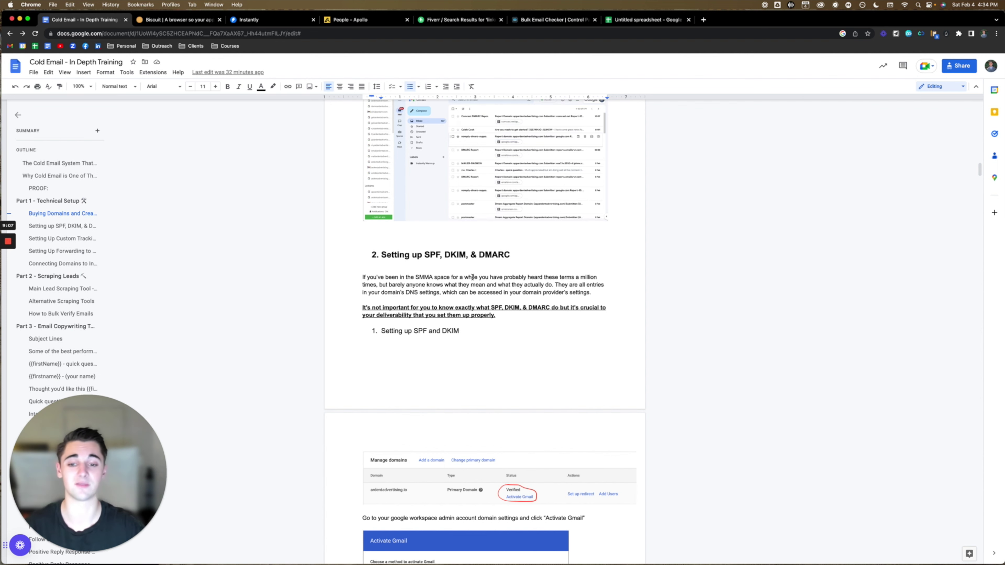
{"action": "scroll", "coordinate": [438, 282], "scroll_direction": "down", "scroll_amount": 2}
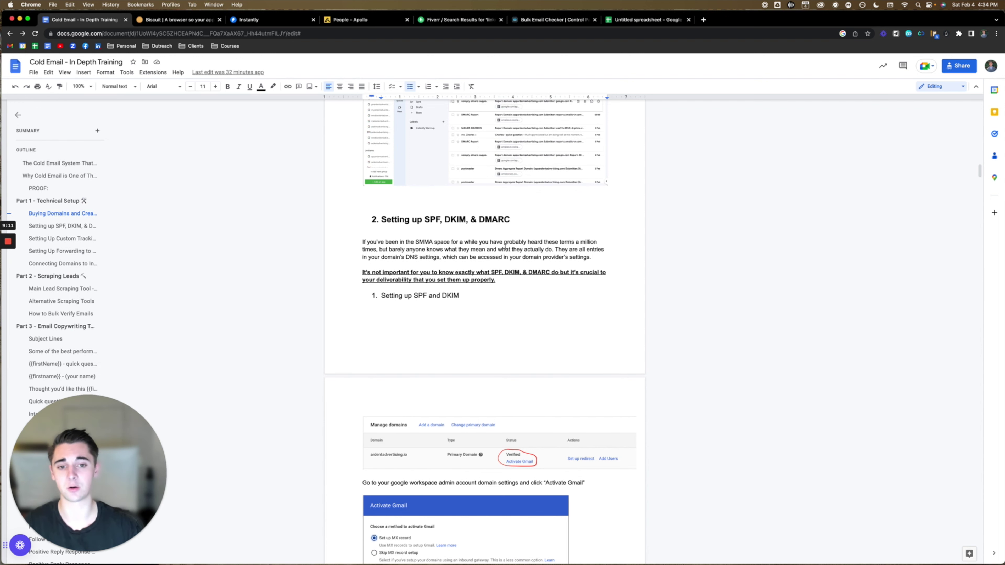
{"action": "scroll", "coordinate": [505, 246], "scroll_direction": "down", "scroll_amount": 1}
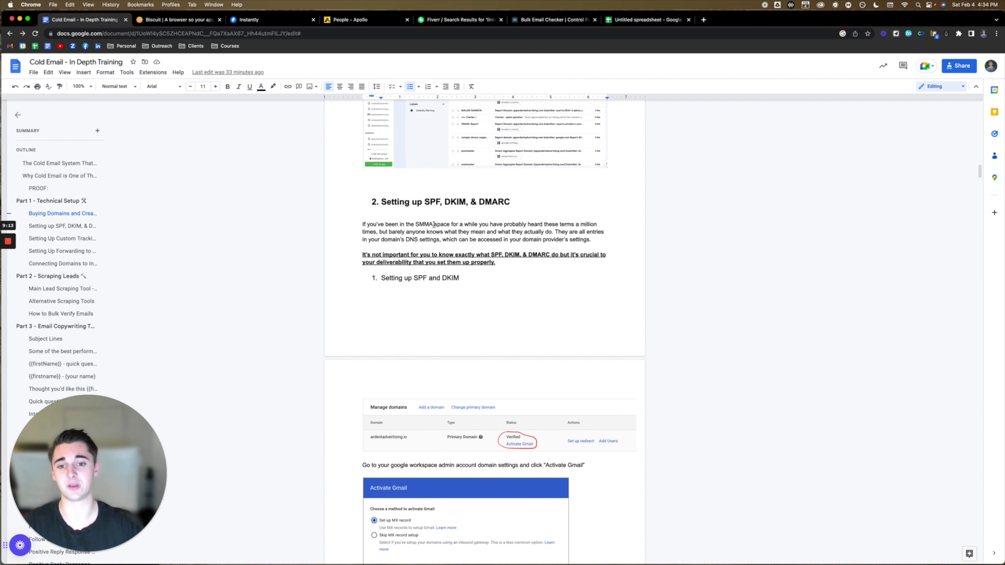
{"action": "scroll", "coordinate": [422, 224], "scroll_direction": "down", "scroll_amount": 1}
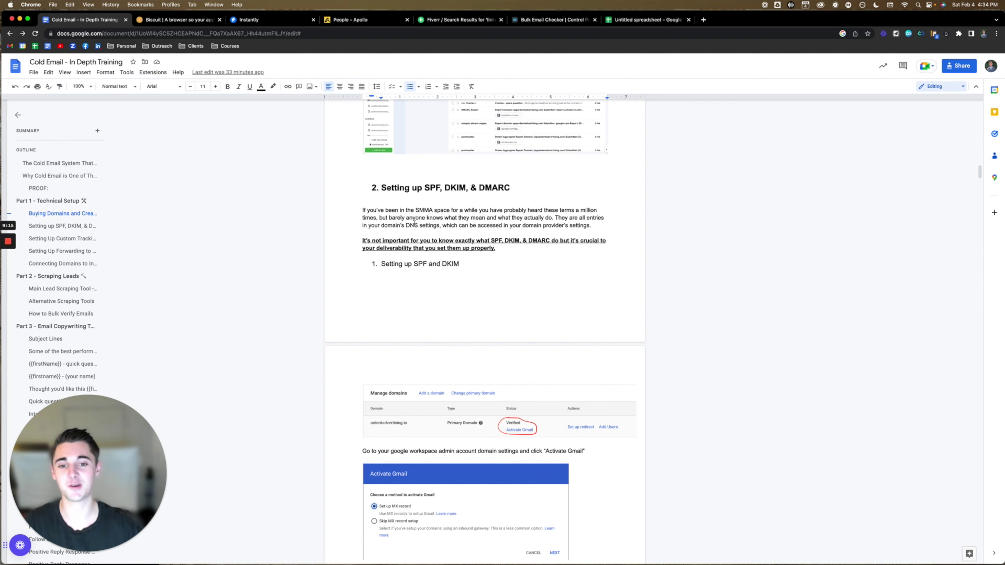
{"action": "scroll", "coordinate": [532, 224], "scroll_direction": "down", "scroll_amount": 2}
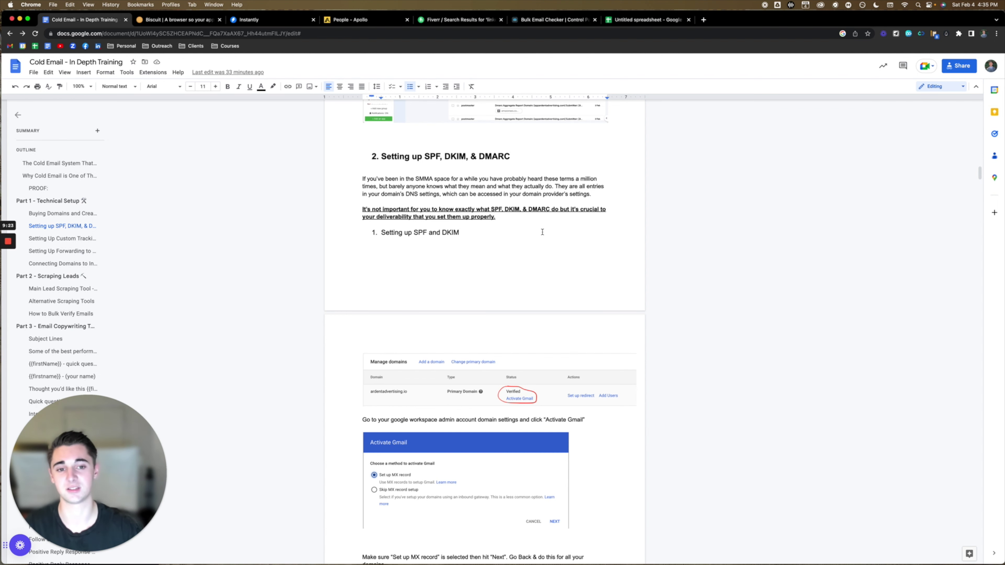
{"action": "scroll", "coordinate": [523, 242], "scroll_direction": "down", "scroll_amount": 2}
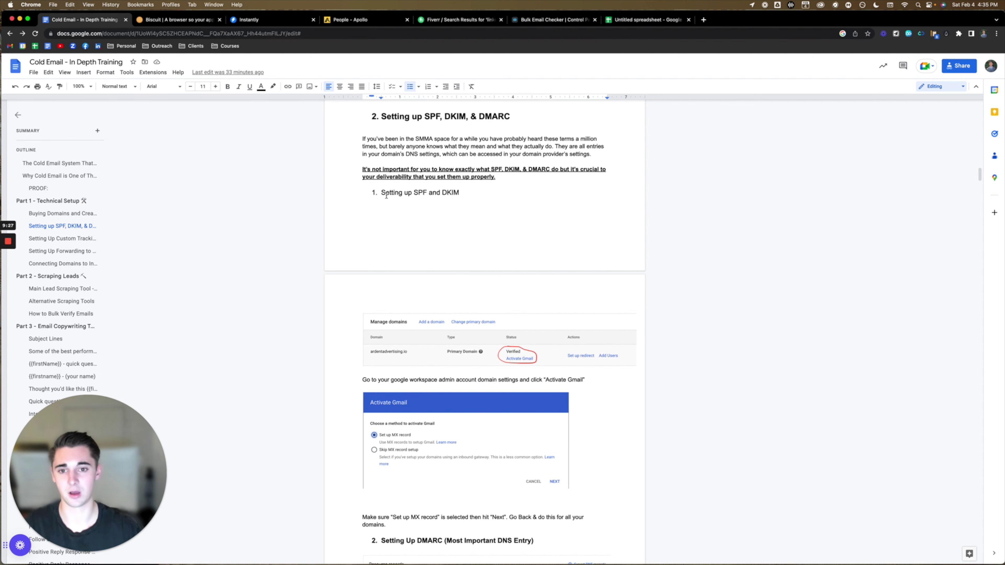
{"action": "scroll", "coordinate": [563, 251], "scroll_direction": "down", "scroll_amount": 1}
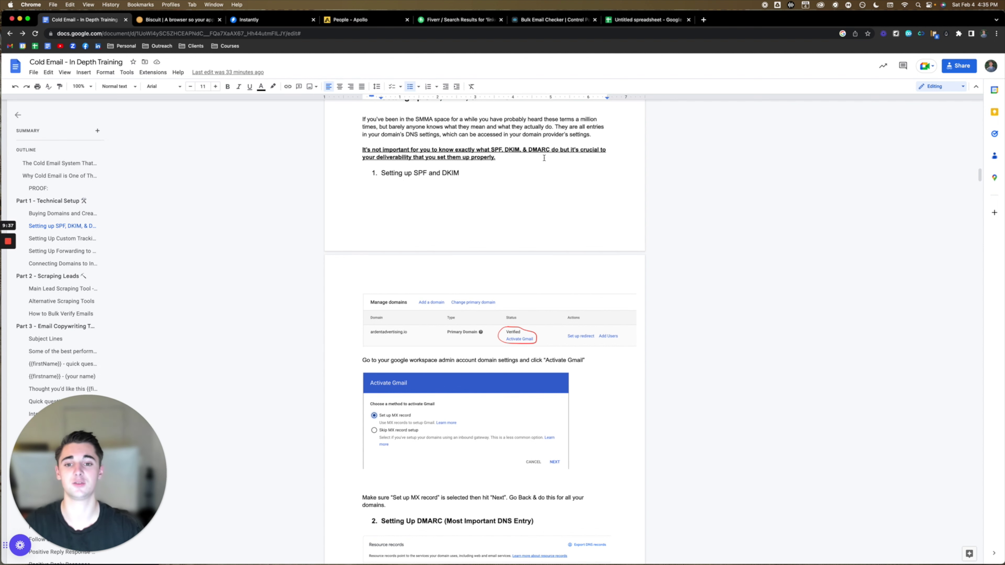
{"action": "scroll", "coordinate": [507, 228], "scroll_direction": "down", "scroll_amount": 2}
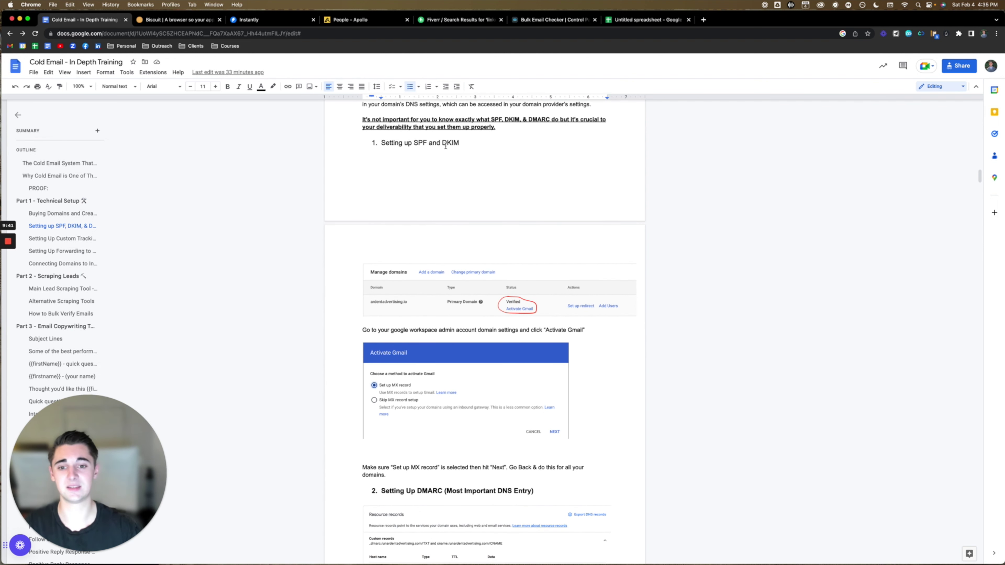
{"action": "scroll", "coordinate": [534, 215], "scroll_direction": "down", "scroll_amount": 3}
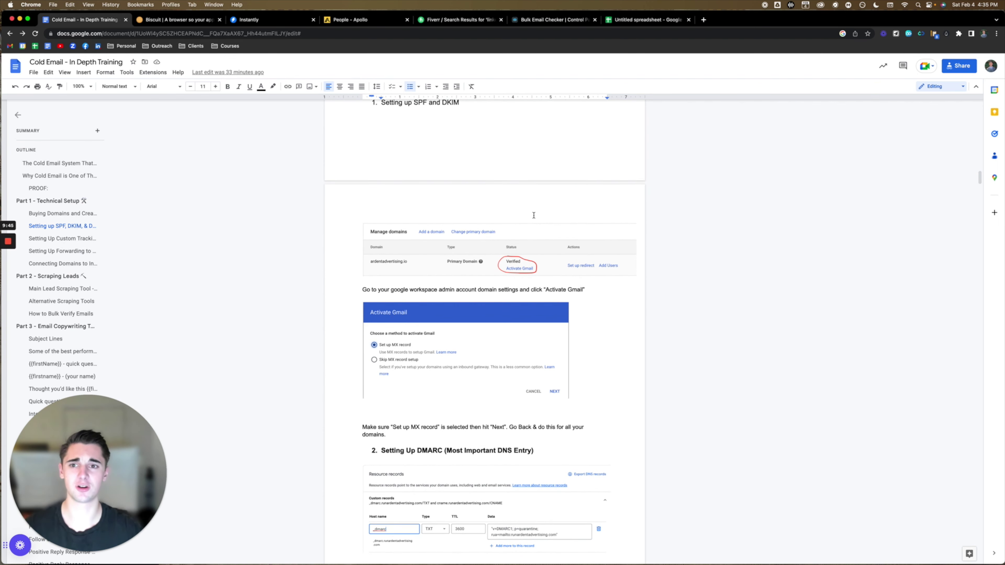
View the Google account options to locate the Admin console link, and close them again.
{"action": "left_click", "coordinate": [991, 66]}
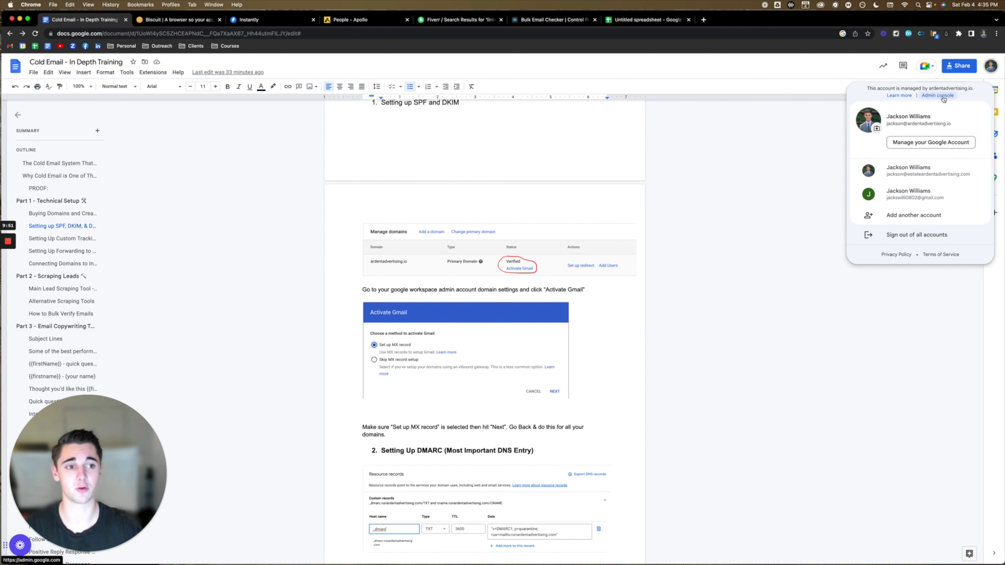
{"action": "left_click", "coordinate": [728, 276]}
{"action": "scroll", "coordinate": [708, 291], "scroll_direction": "up", "scroll_amount": 1}
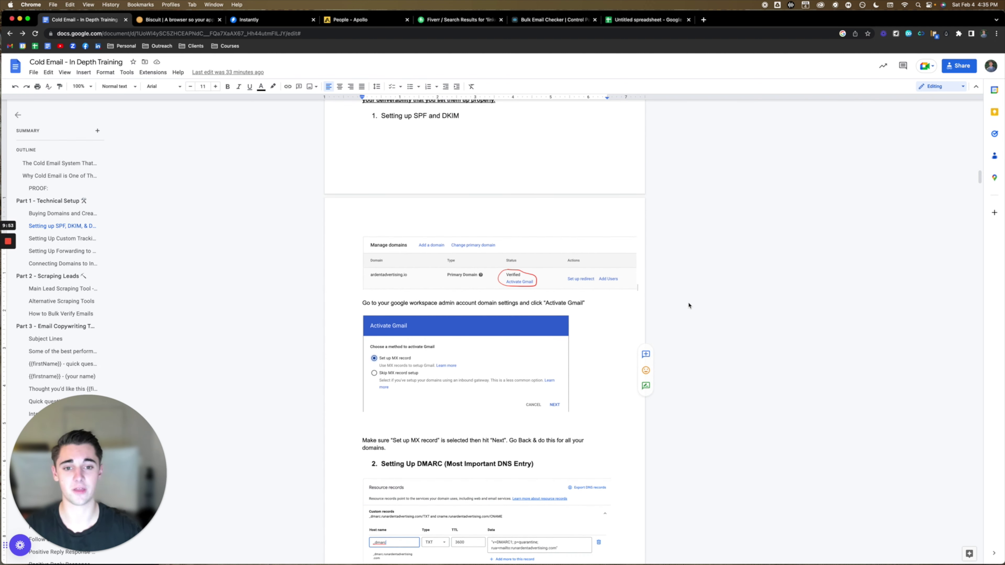
Review the instructions for activating Gmail with the "Set up MX record" method.
{"action": "scroll", "coordinate": [673, 249], "scroll_direction": "down", "scroll_amount": 2}
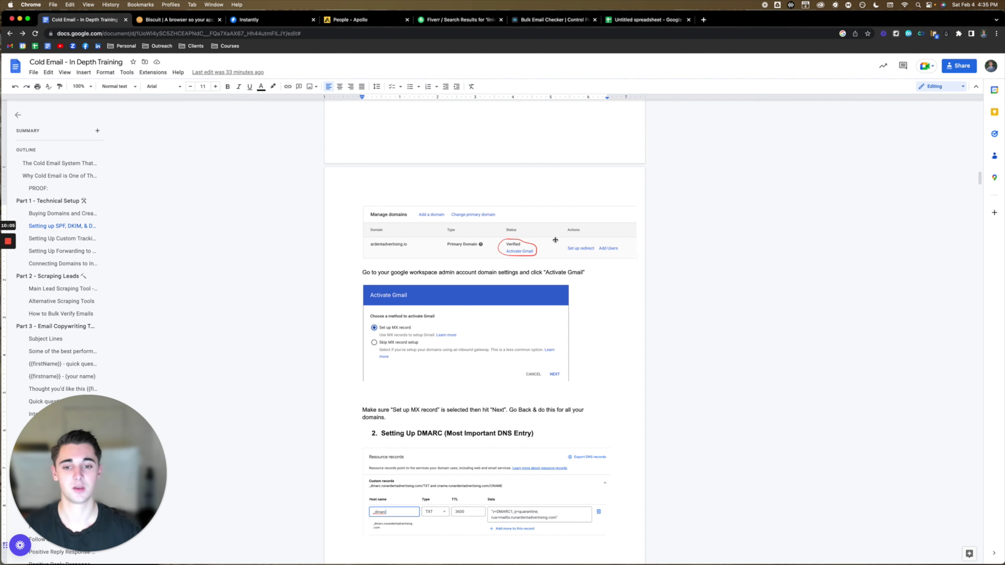
{"action": "scroll", "coordinate": [534, 238], "scroll_direction": "down", "scroll_amount": 4}
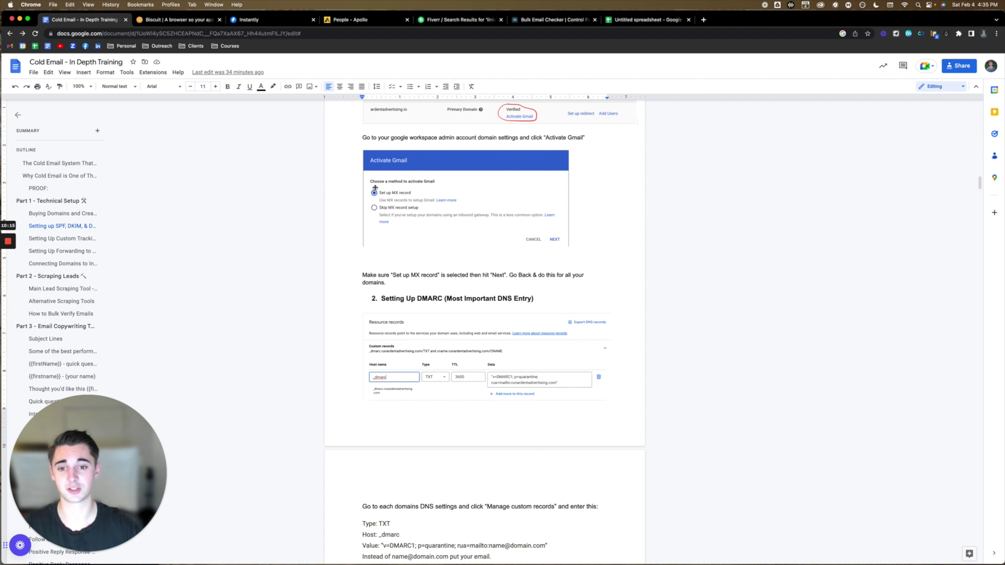
{"action": "scroll", "coordinate": [560, 258], "scroll_direction": "down", "scroll_amount": 1}
{"action": "scroll", "coordinate": [560, 259], "scroll_direction": "down", "scroll_amount": 2}
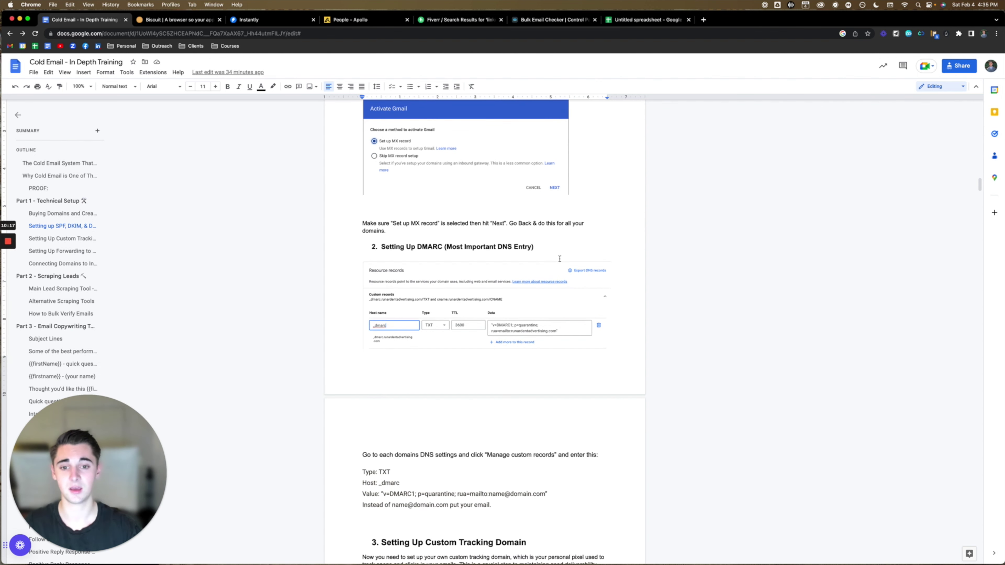
{"action": "scroll", "coordinate": [560, 259], "scroll_direction": "up", "scroll_amount": 3}
{"action": "scroll", "coordinate": [560, 259], "scroll_direction": "up", "scroll_amount": 8}
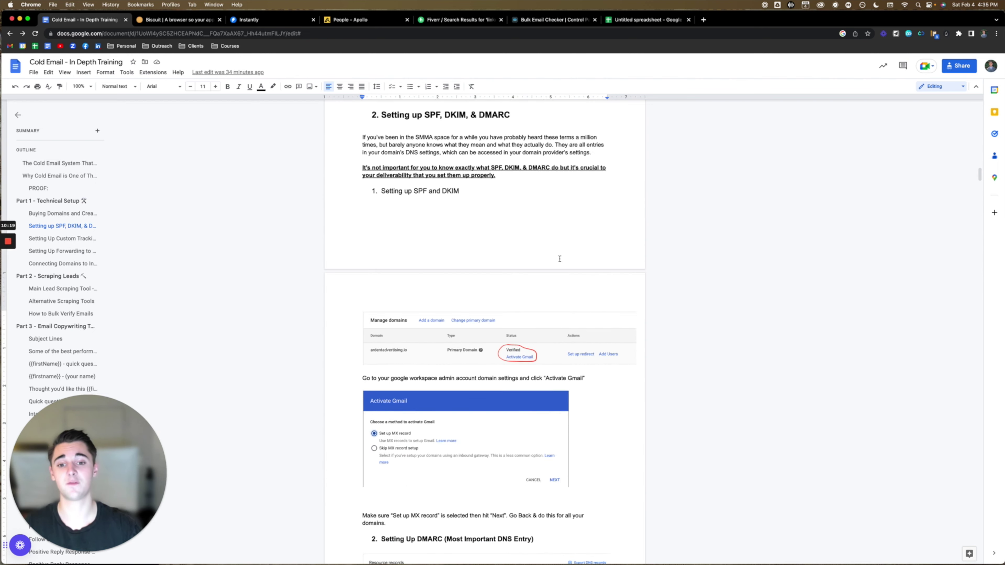
{"action": "scroll", "coordinate": [465, 213], "scroll_direction": "down", "scroll_amount": 9}
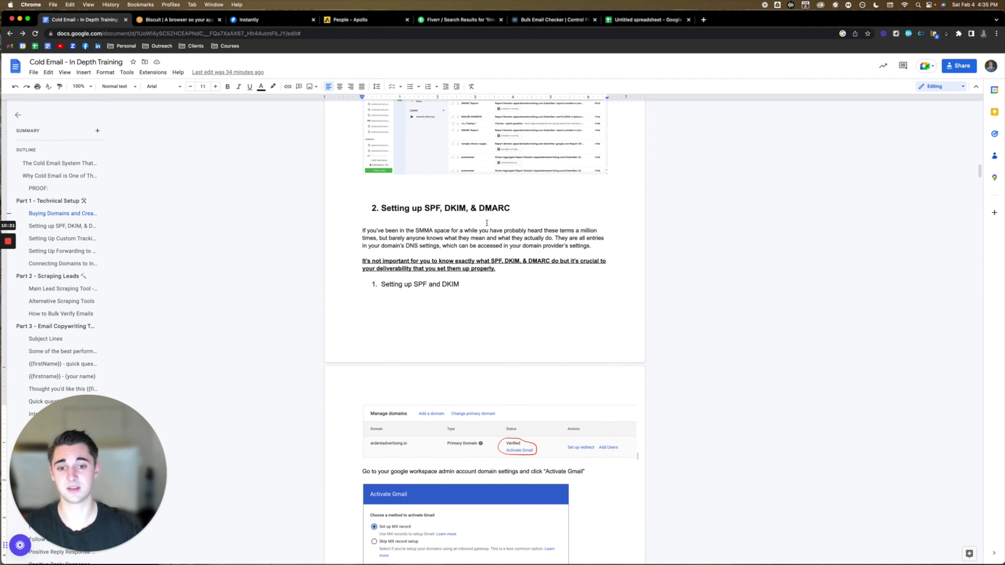
{"action": "scroll", "coordinate": [497, 210], "scroll_direction": "down", "scroll_amount": 1}
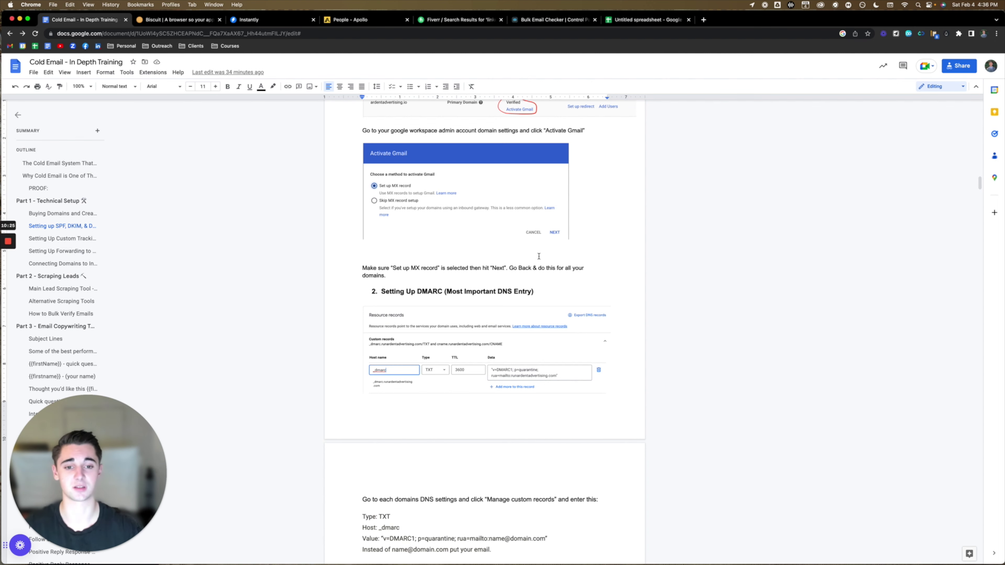
Examine the DMARC section's example DNS record up close, including its host name, type, TTL and data.
{"action": "scroll", "coordinate": [539, 257], "scroll_direction": "down", "scroll_amount": 3}
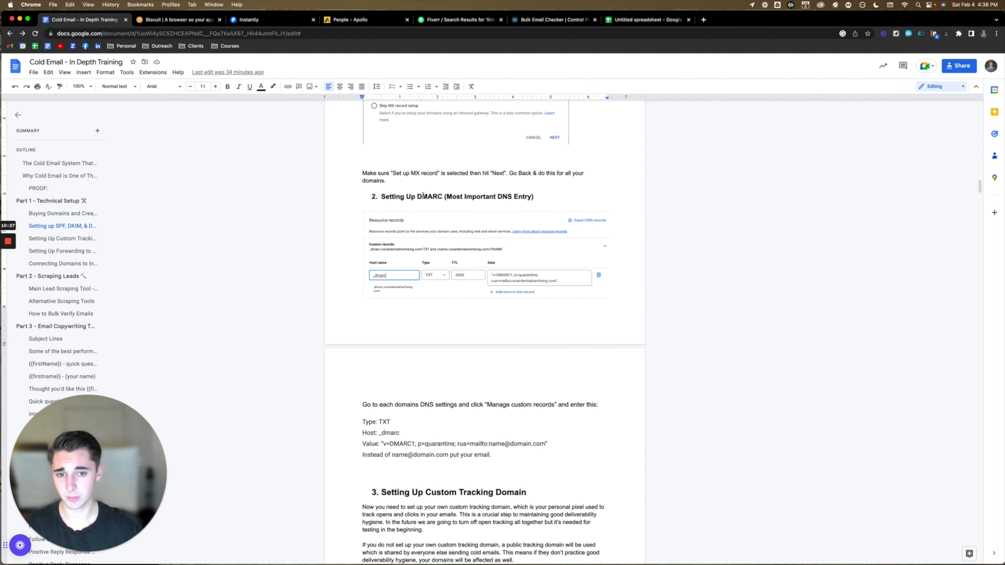
{"action": "scroll", "coordinate": [489, 210], "scroll_direction": "down", "scroll_amount": 2}
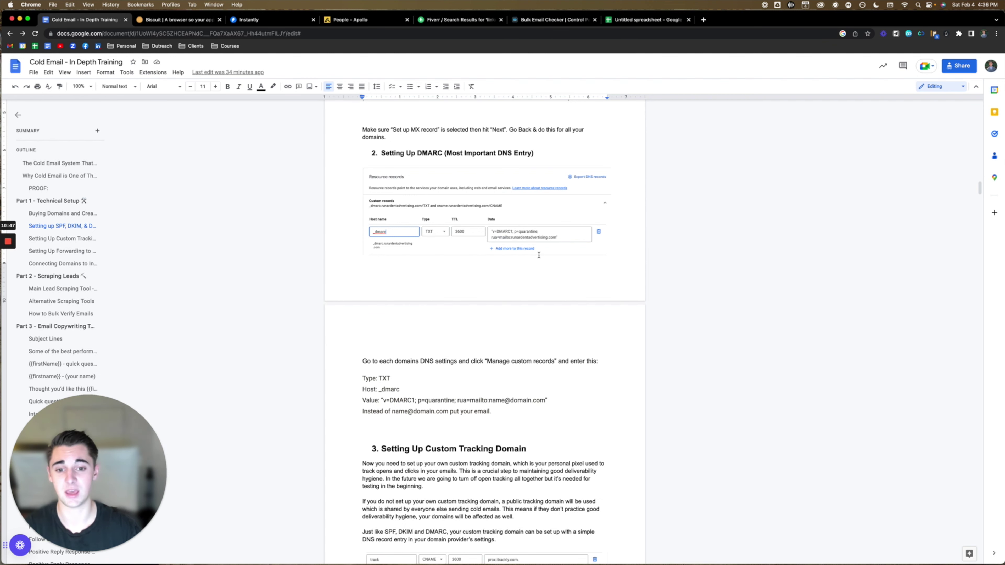
{"action": "scroll", "coordinate": [465, 373], "scroll_direction": "down", "scroll_amount": 1}
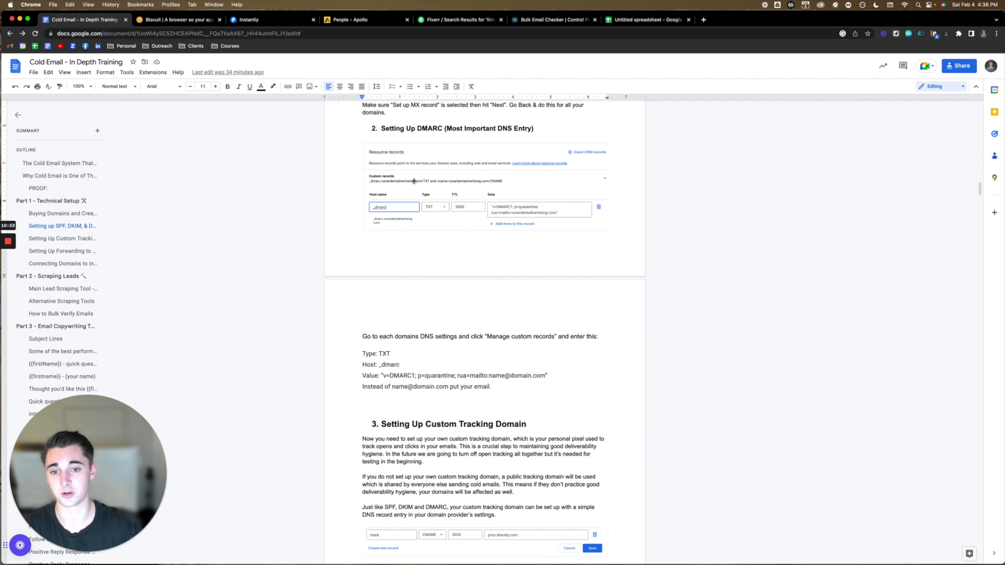
{"action": "scroll", "coordinate": [403, 187], "scroll_direction": "up", "scroll_amount": 5}
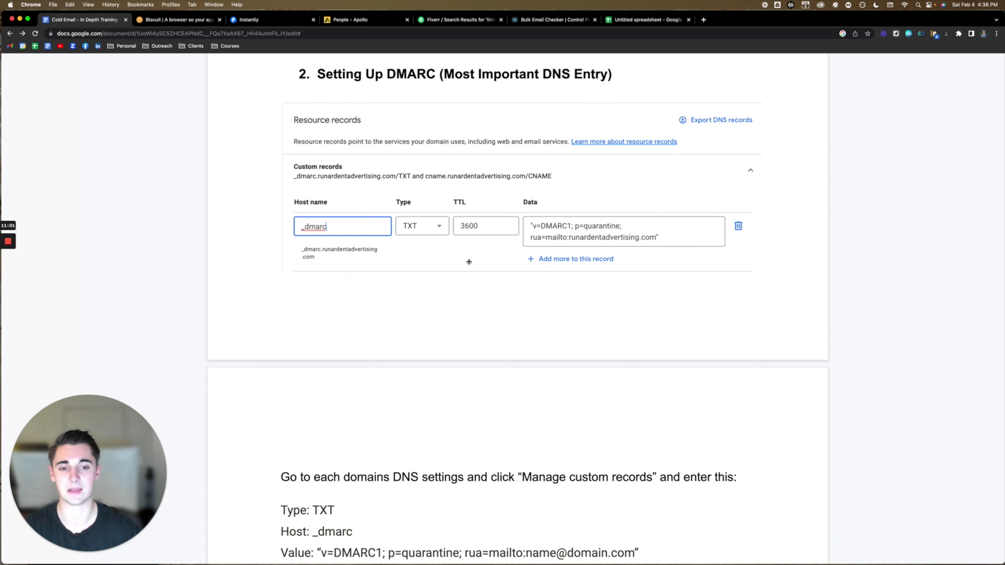
Delete "name@" from the DMARC value line so it ends in "rua=mailto:domain.com".
{"action": "scroll", "coordinate": [561, 245], "scroll_direction": "down", "scroll_amount": 1}
{"action": "scroll", "coordinate": [555, 254], "scroll_direction": "down", "scroll_amount": 2}
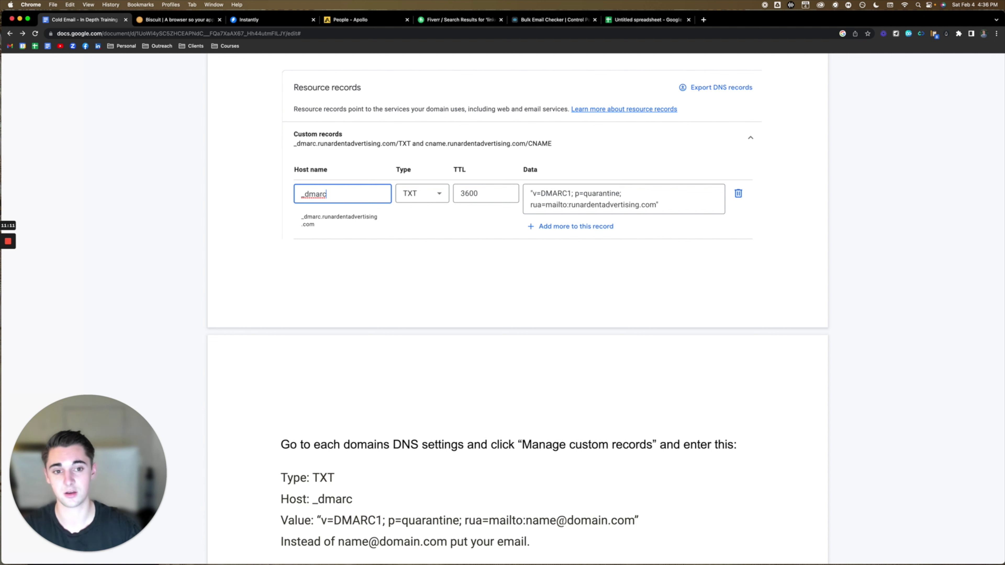
{"action": "left_click_drag", "start_coordinate": [566, 525], "coordinate": [527, 523]}
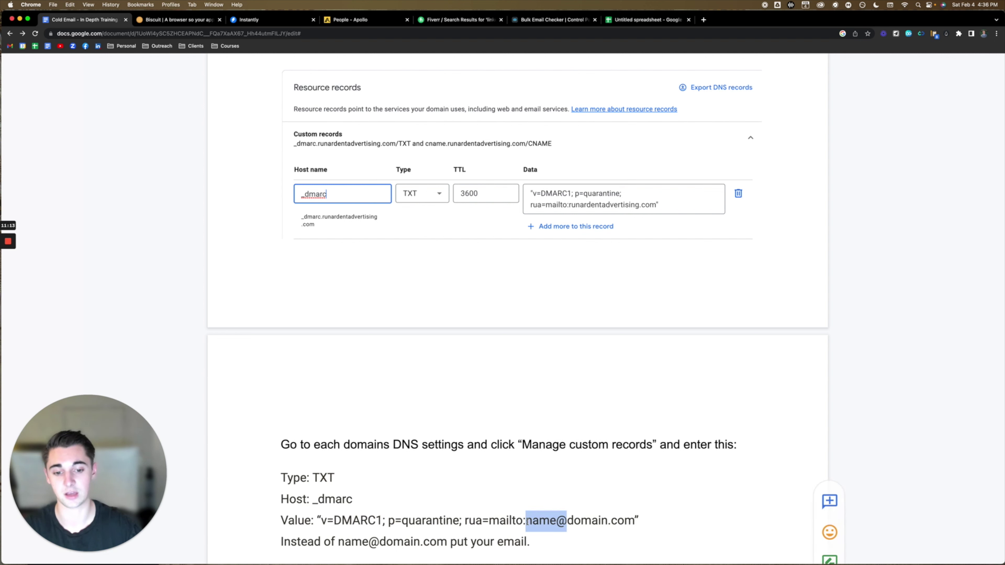
{"action": "key", "text": "BackSpace"}
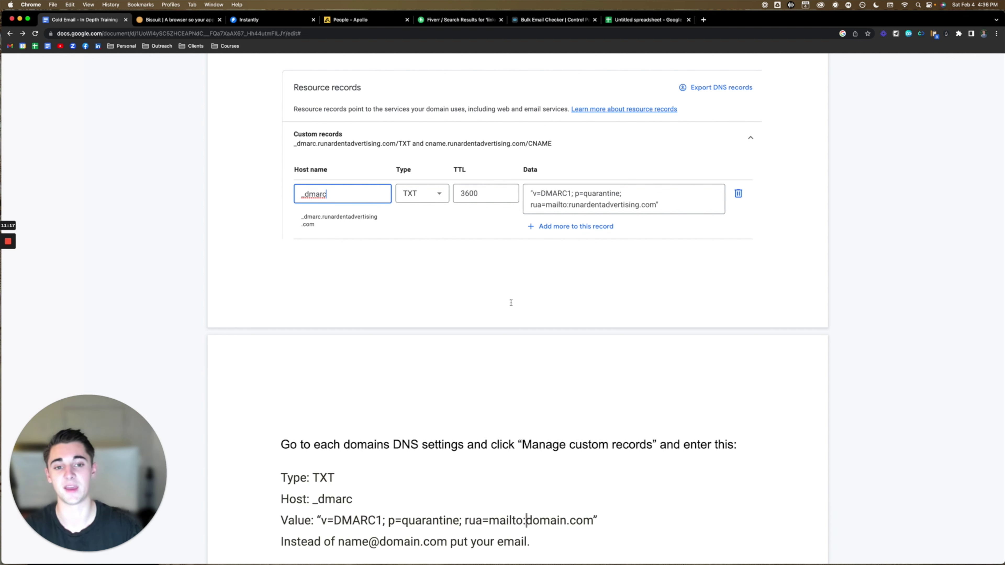
Look through the custom tracking domain section and go back over the SPF, DKIM, and DMARC instructions.
{"action": "scroll", "coordinate": [508, 305], "scroll_direction": "down", "scroll_amount": 2}
{"action": "scroll", "coordinate": [508, 304], "scroll_direction": "down", "scroll_amount": 5}
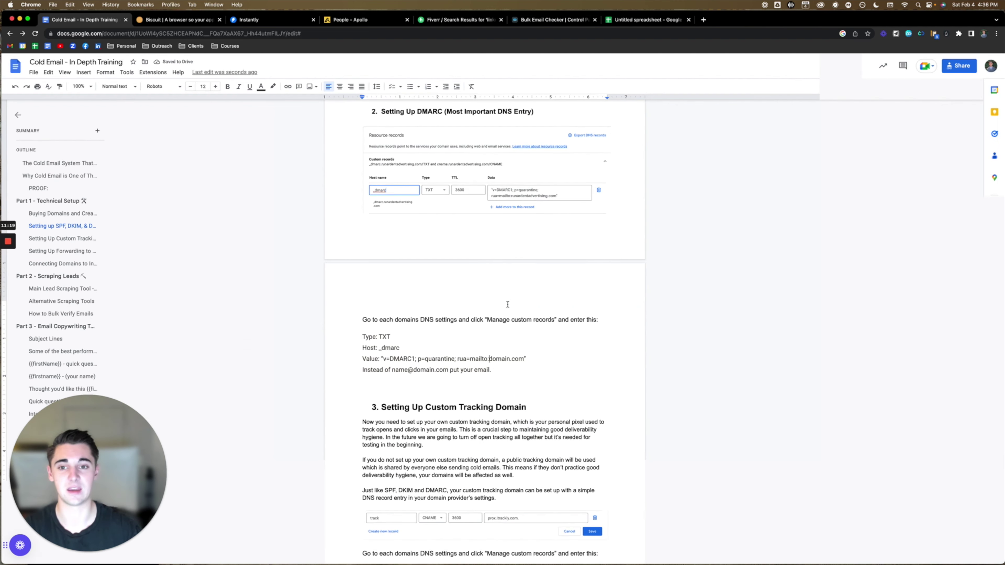
{"action": "scroll", "coordinate": [518, 198], "scroll_direction": "down", "scroll_amount": 1}
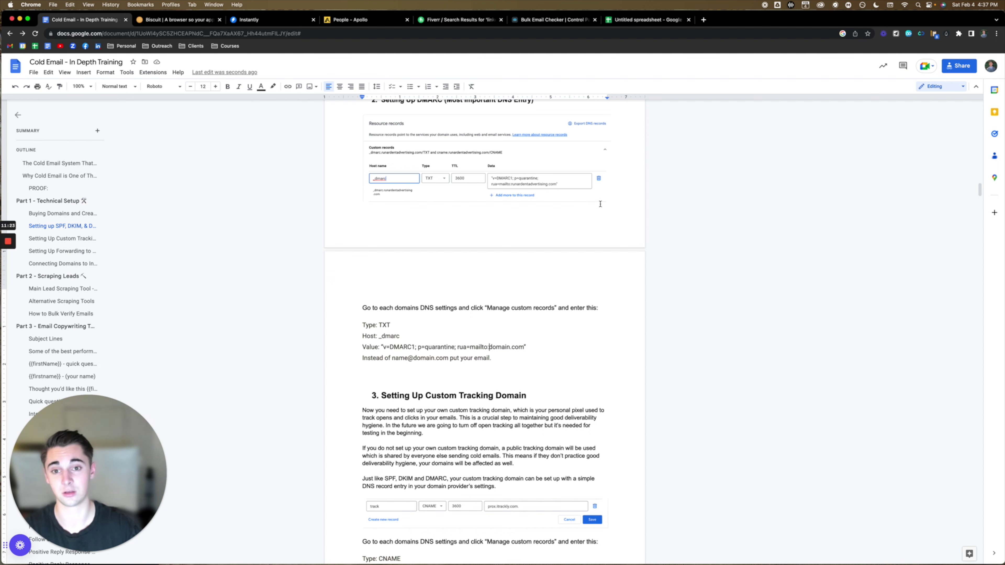
{"action": "scroll", "coordinate": [459, 246], "scroll_direction": "down", "scroll_amount": 5}
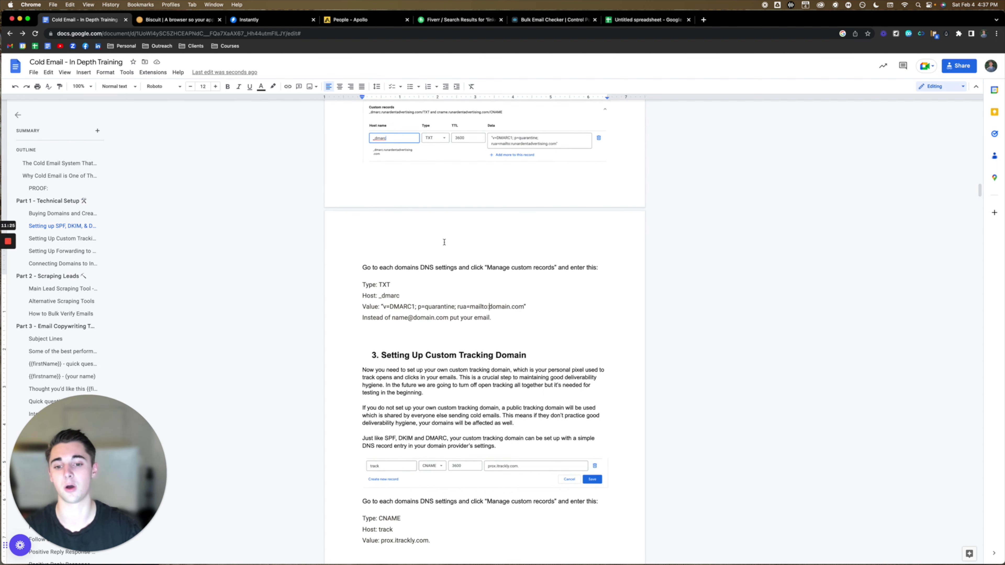
{"action": "scroll", "coordinate": [465, 305], "scroll_direction": "up", "scroll_amount": 20}
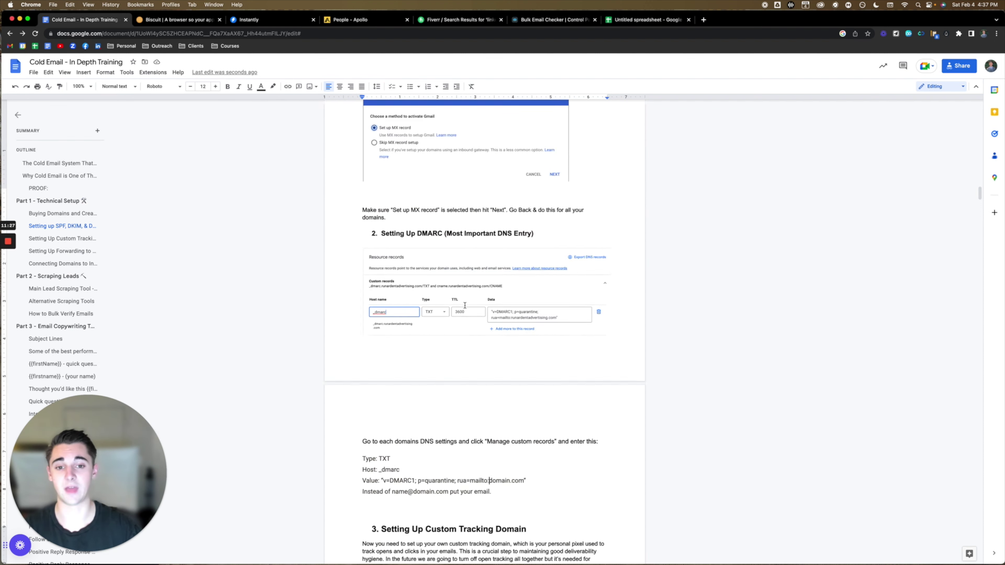
{"action": "scroll", "coordinate": [464, 305], "scroll_direction": "up", "scroll_amount": 1}
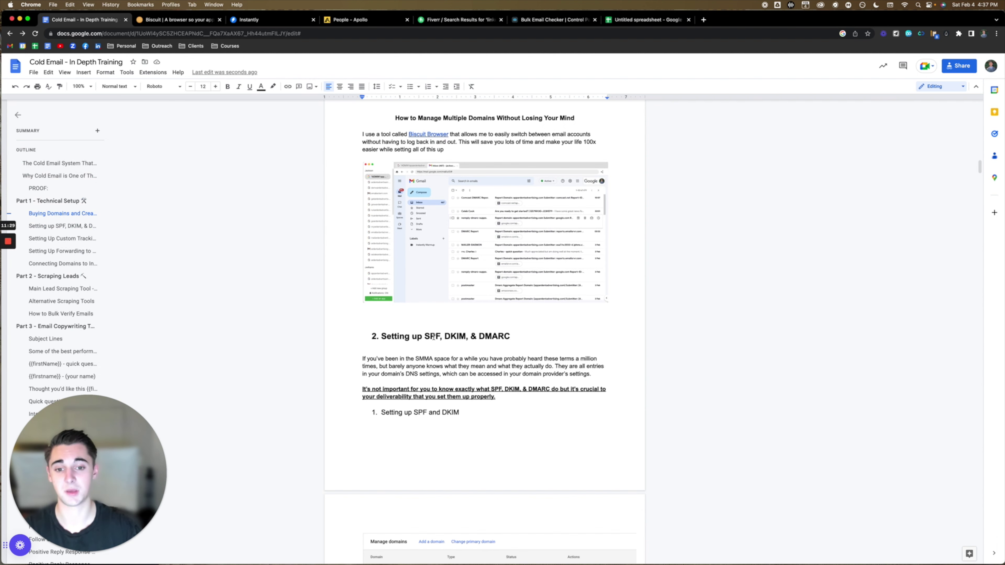
{"action": "scroll", "coordinate": [510, 345], "scroll_direction": "down", "scroll_amount": 15}
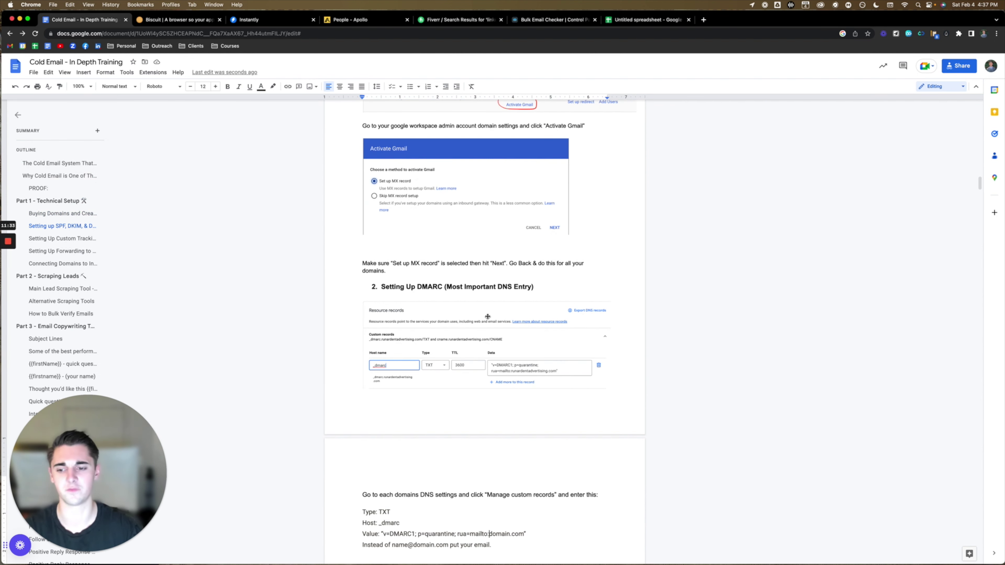
Read from the DMARC record instructions on through the custom tracking domain section, including why a public tracking domain is risky.
{"action": "scroll", "coordinate": [488, 317], "scroll_direction": "down", "scroll_amount": 3}
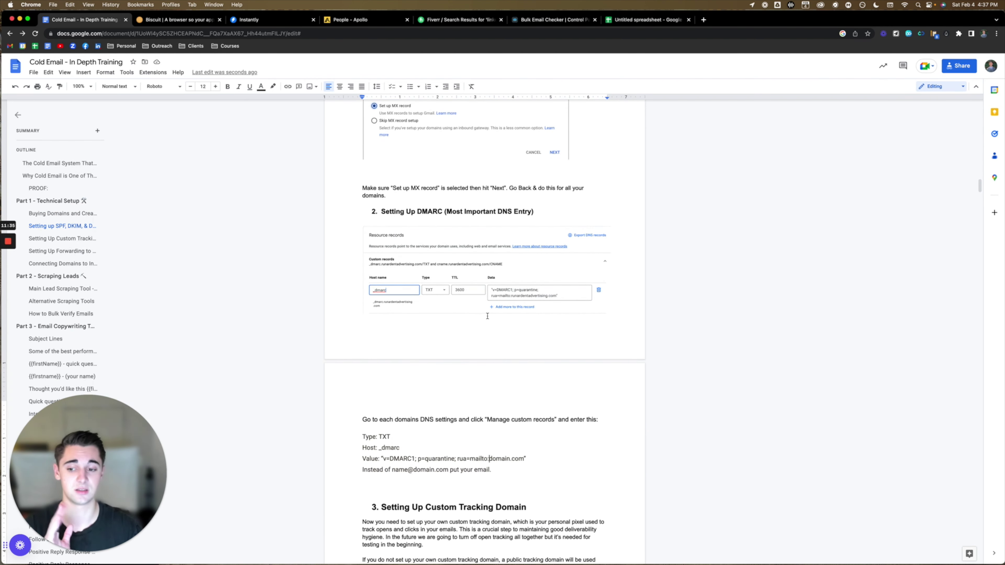
{"action": "scroll", "coordinate": [488, 316], "scroll_direction": "down", "scroll_amount": 2}
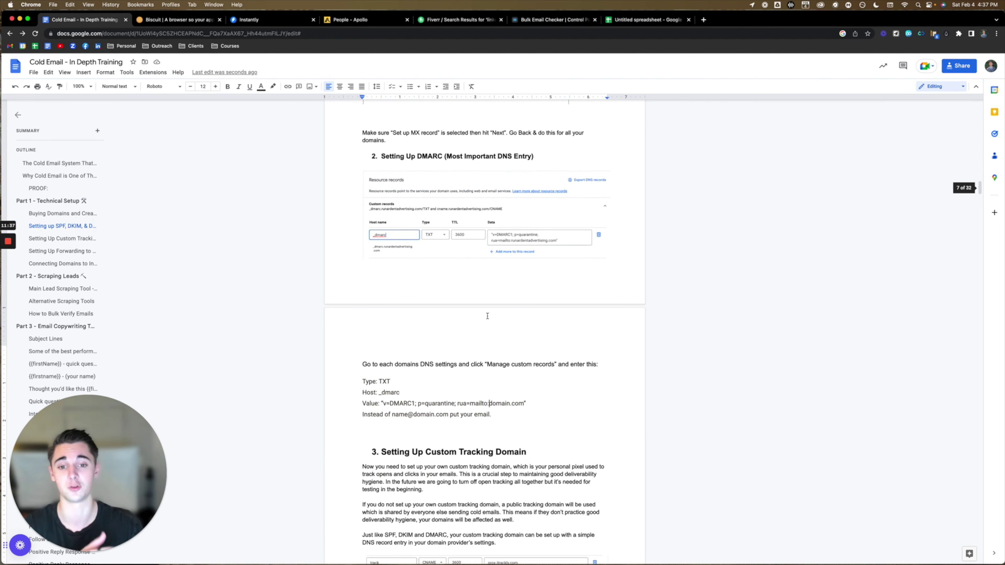
{"action": "scroll", "coordinate": [488, 316], "scroll_direction": "down", "scroll_amount": 4}
{"action": "scroll", "coordinate": [488, 316], "scroll_direction": "down", "scroll_amount": 4}
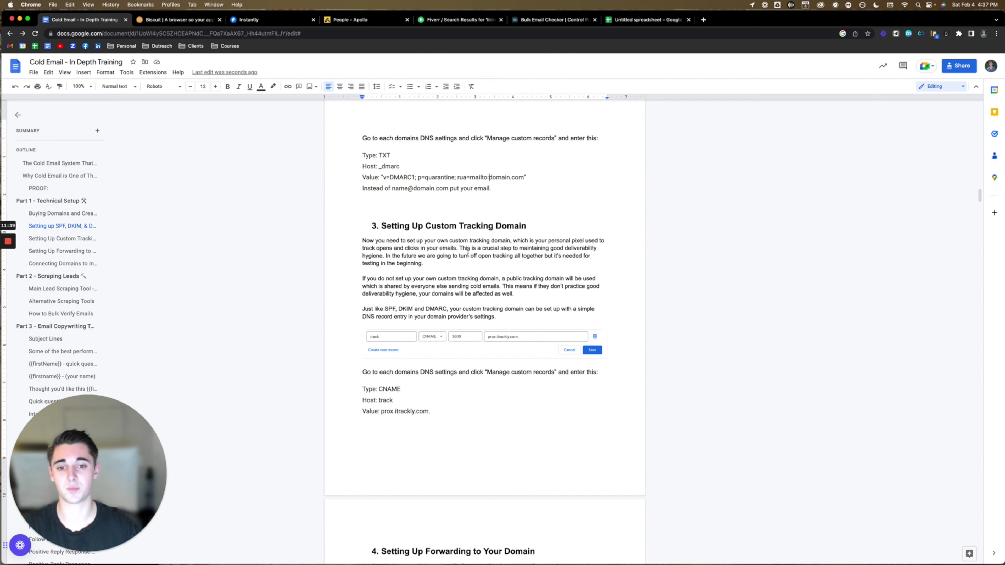
{"action": "scroll", "coordinate": [548, 221], "scroll_direction": "down", "scroll_amount": 3}
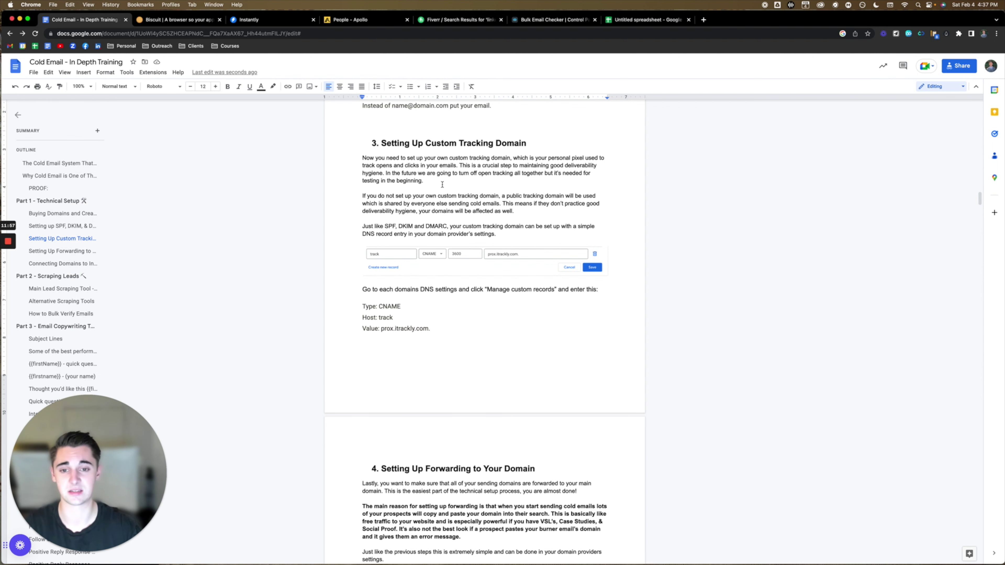
{"action": "scroll", "coordinate": [430, 188], "scroll_direction": "down", "scroll_amount": 1}
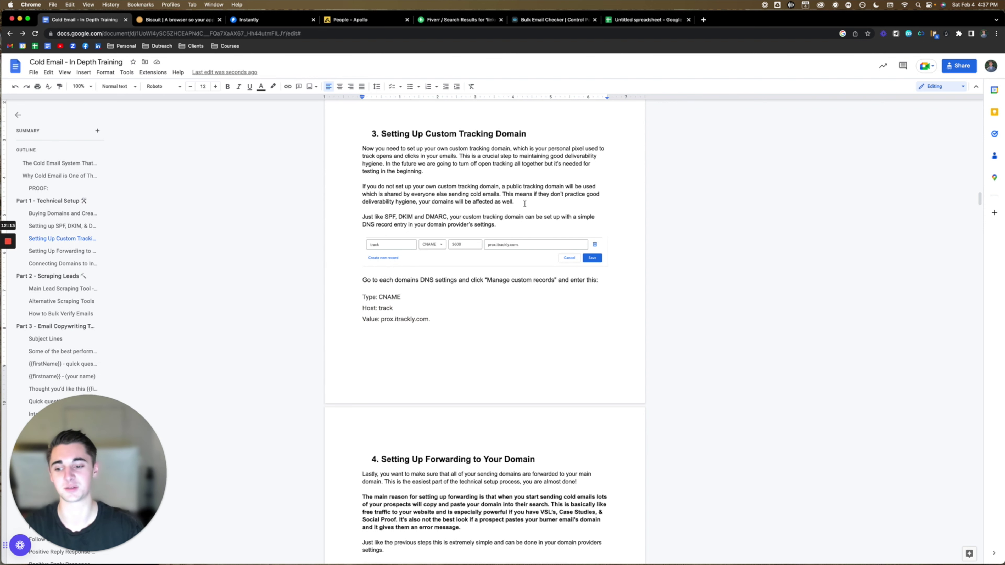
{"action": "scroll", "coordinate": [525, 204], "scroll_direction": "down", "scroll_amount": 2}
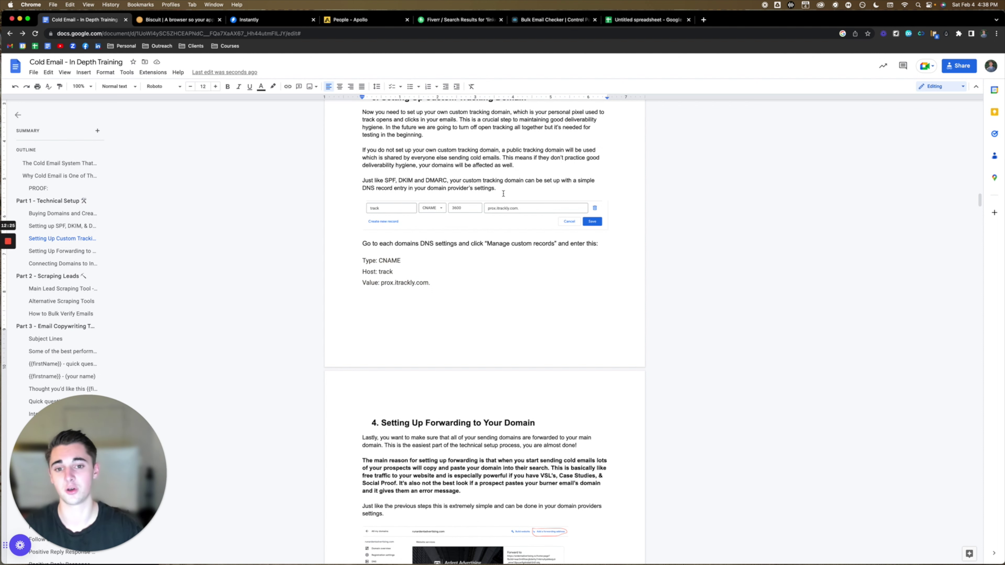
{"action": "scroll", "coordinate": [503, 193], "scroll_direction": "up", "scroll_amount": 5}
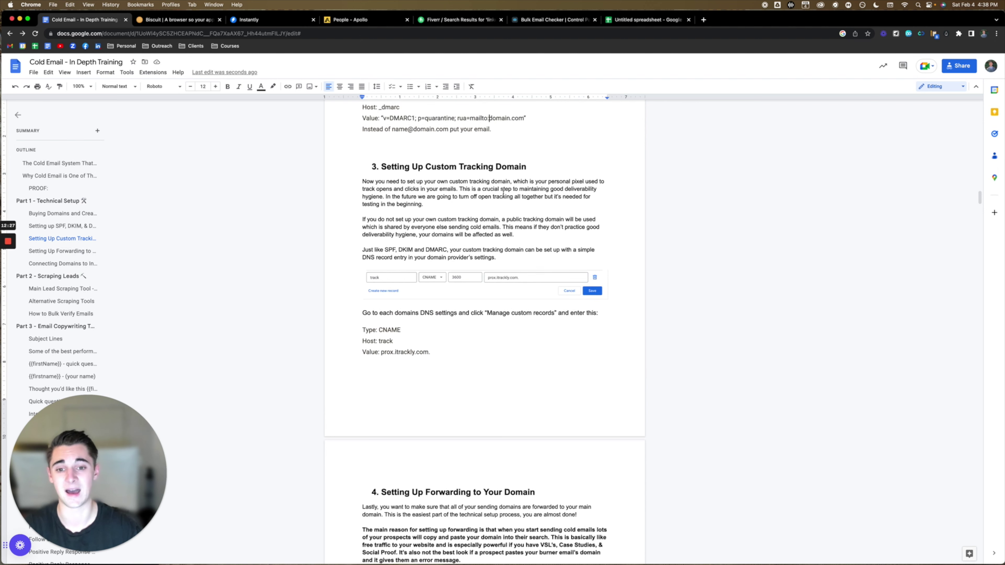
{"action": "scroll", "coordinate": [504, 194], "scroll_direction": "down", "scroll_amount": 2}
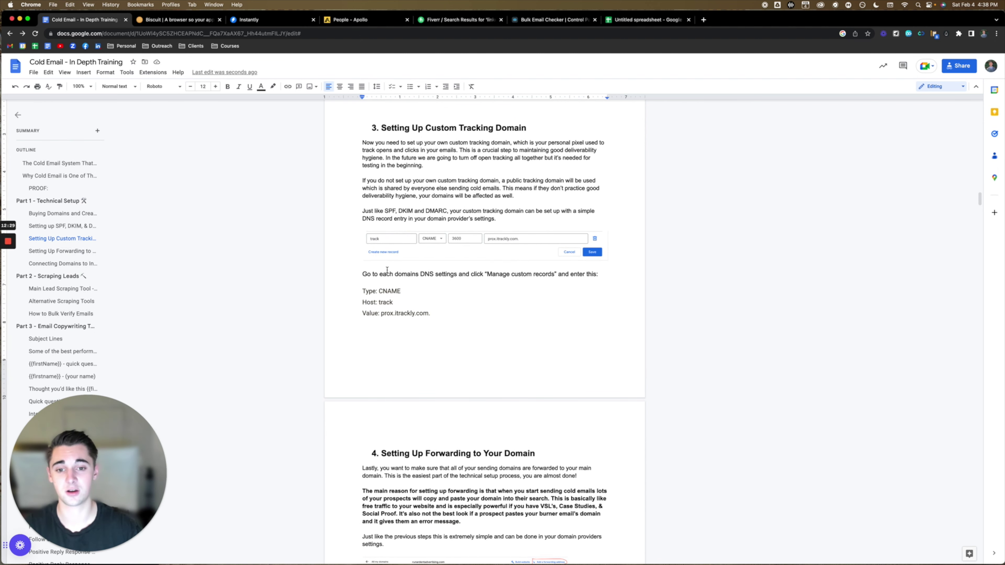
Examine the custom tracking domain's CNAME record up close, highlighting its value "prox.itrackly.com.".
{"action": "key", "text": "ctrl+shift+f"}
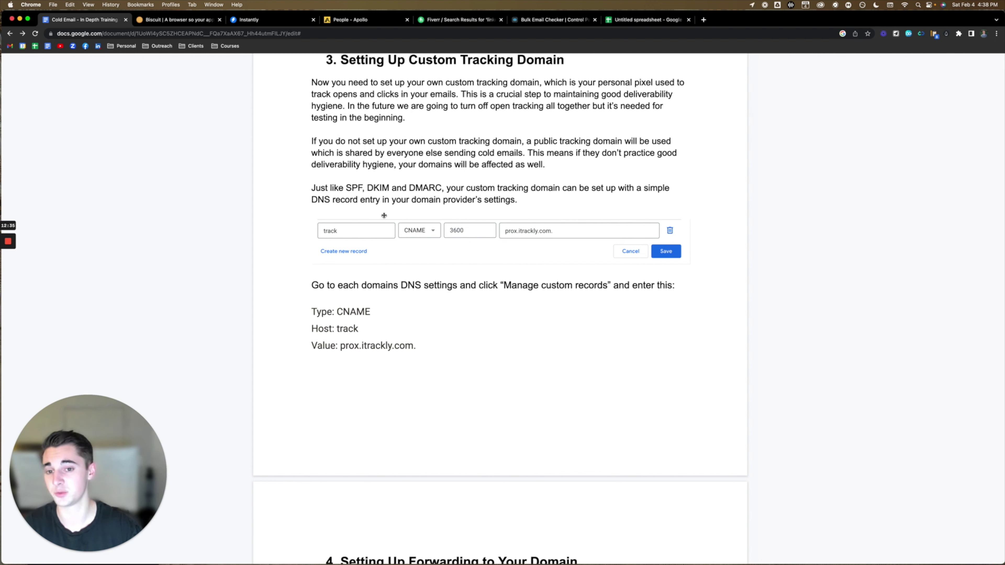
{"action": "left_click_drag", "start_coordinate": [339, 347], "coordinate": [424, 349]}
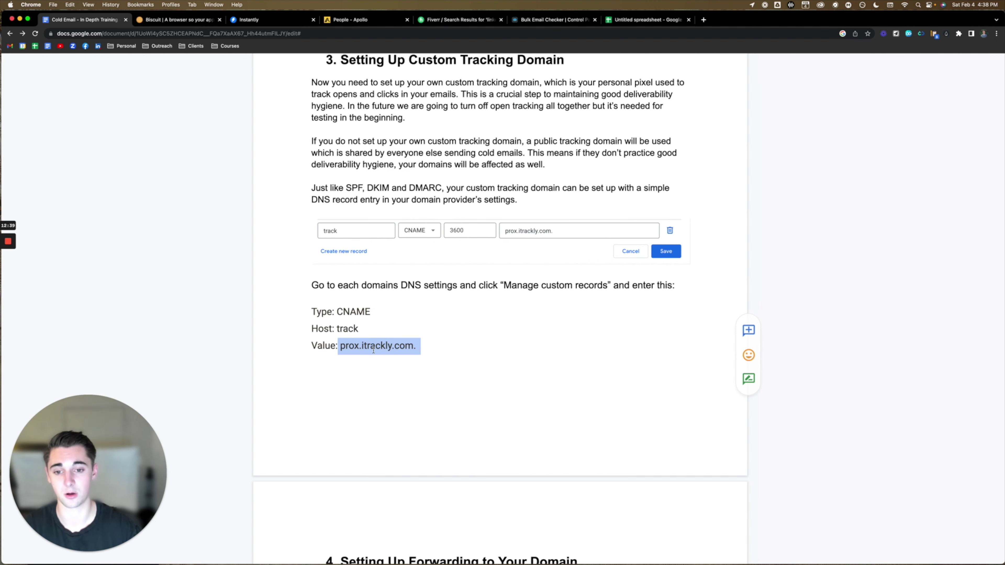
{"action": "left_click", "coordinate": [448, 350]}
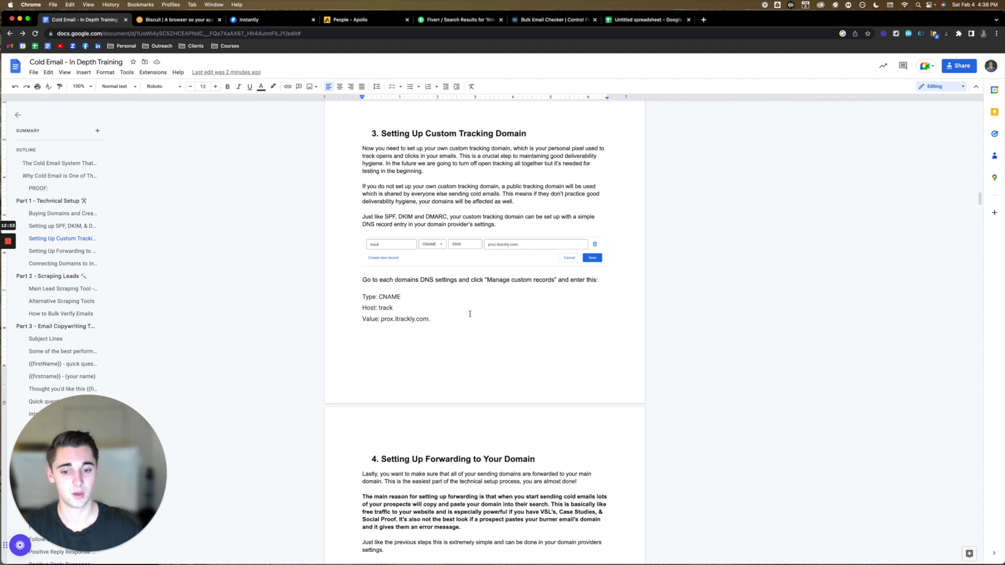
Review the section on forwarding sending domains to the main domain, examining its forwarding settings screenshot up close.
{"action": "scroll", "coordinate": [470, 314], "scroll_direction": "down", "scroll_amount": 7}
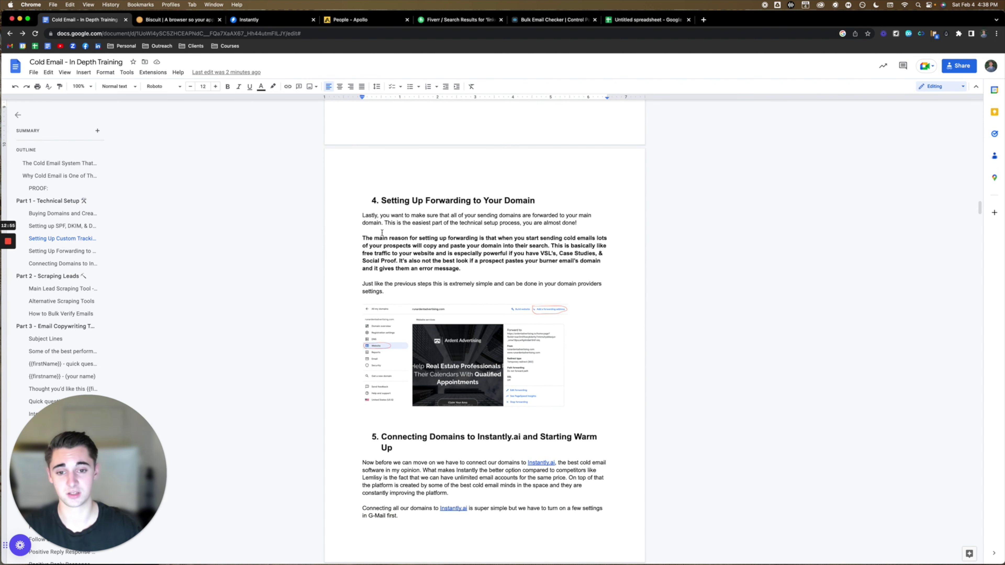
{"action": "left_click", "coordinate": [472, 268]}
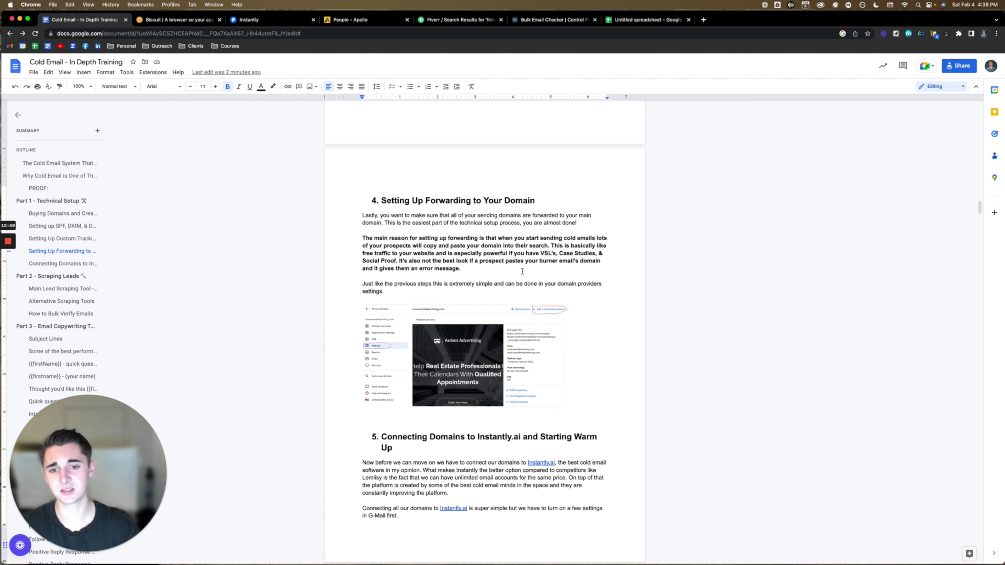
{"action": "scroll", "coordinate": [523, 272], "scroll_direction": "down", "scroll_amount": 1}
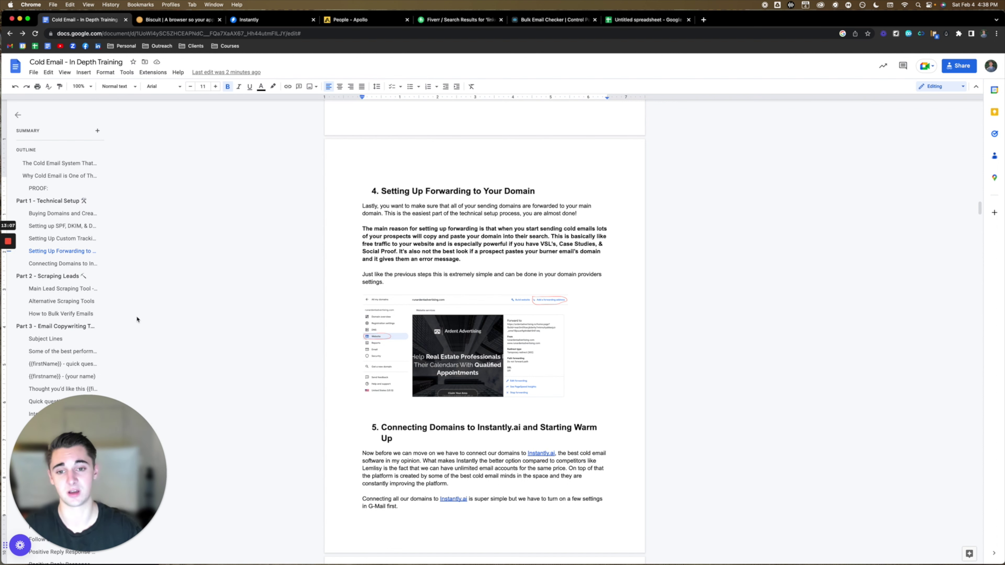
{"action": "scroll", "coordinate": [378, 339], "scroll_direction": "down", "scroll_amount": 1}
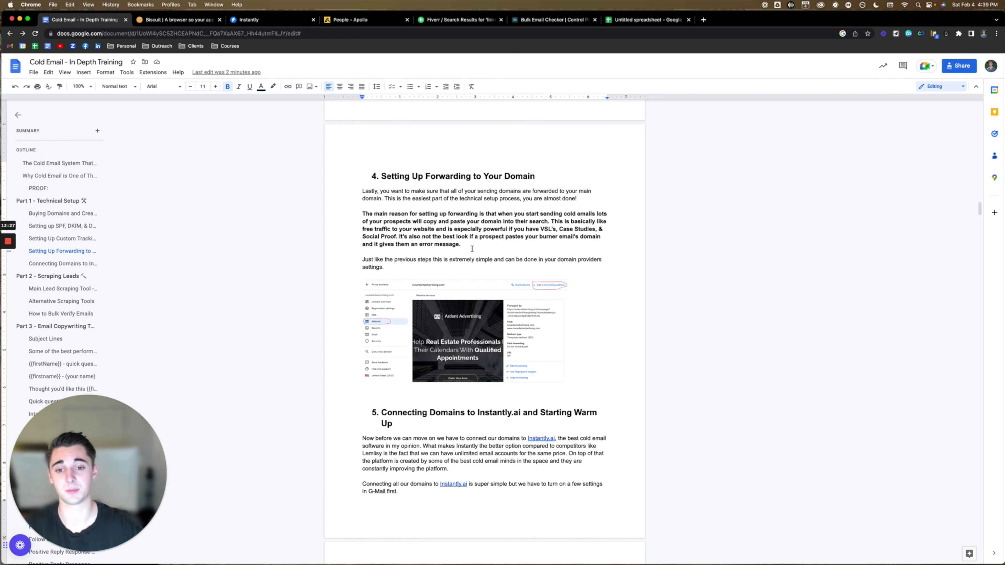
{"action": "scroll", "coordinate": [472, 248], "scroll_direction": "down", "scroll_amount": 1}
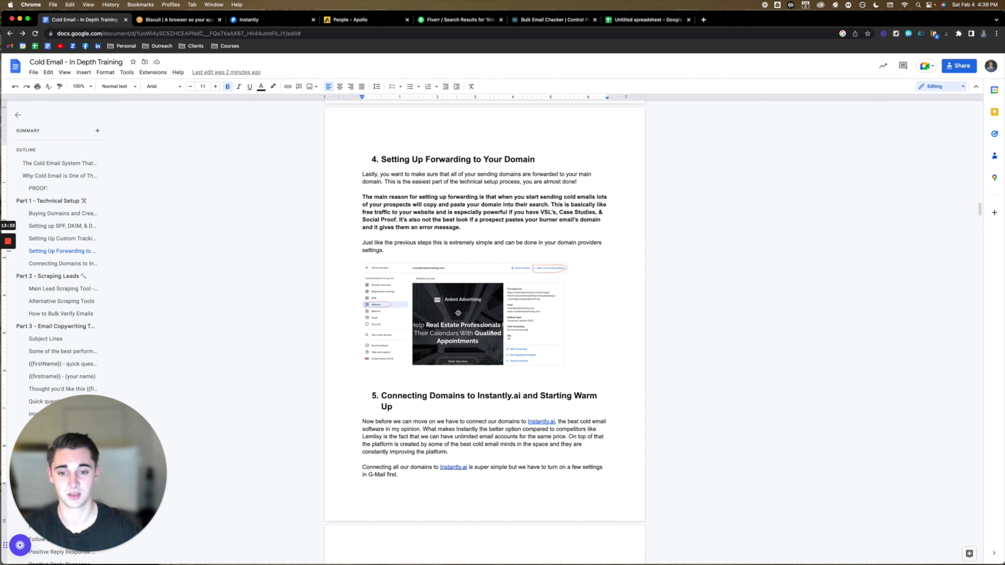
{"action": "scroll", "coordinate": [458, 312], "scroll_direction": "up", "scroll_amount": 5}
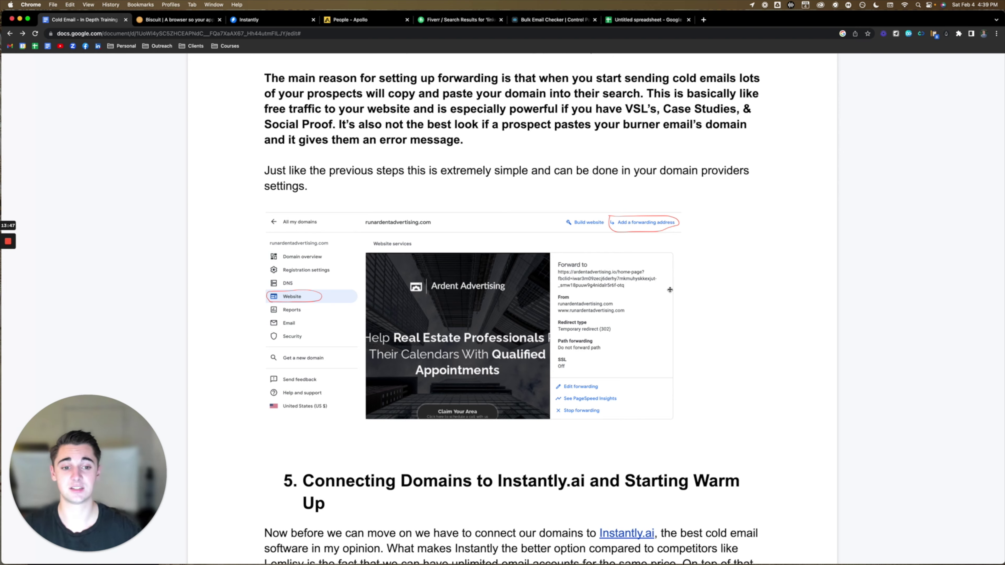
{"action": "scroll", "coordinate": [670, 290], "scroll_direction": "down", "scroll_amount": 3}
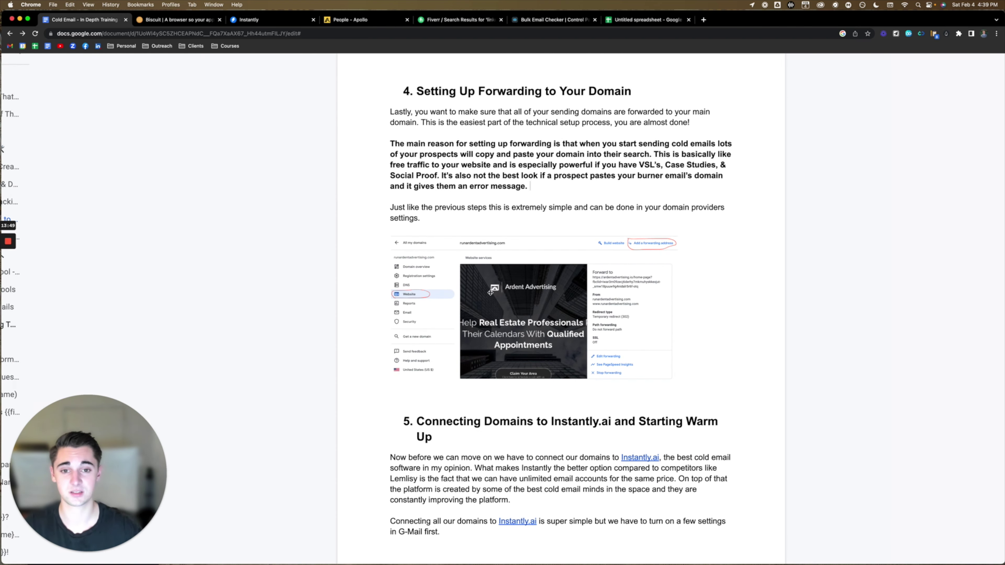
{"action": "scroll", "coordinate": [490, 292], "scroll_direction": "down", "scroll_amount": 5}
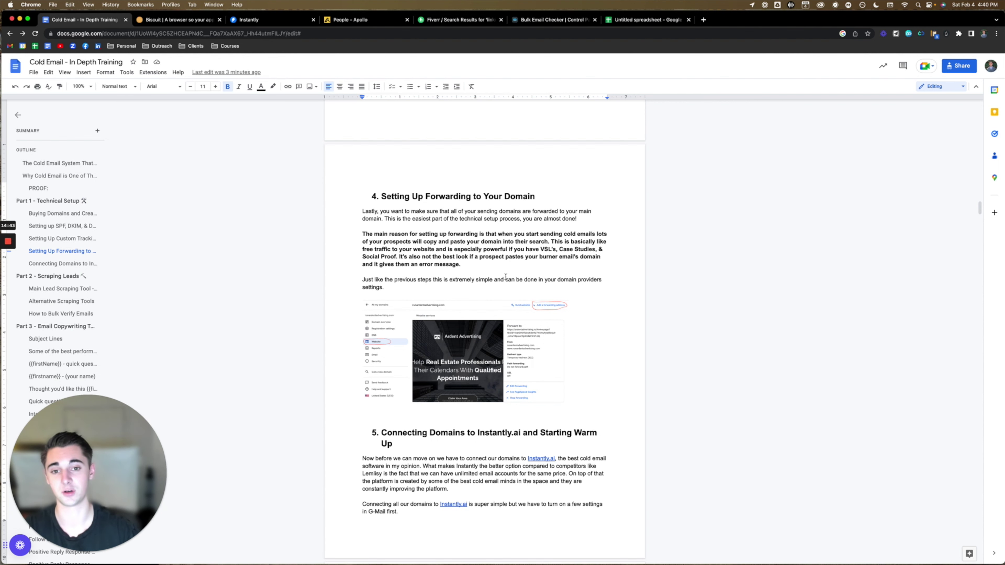
Correct the misspelled competitor name to "Lemlist" in the section on connecting domains to Instantly.ai.
{"action": "scroll", "coordinate": [520, 262], "scroll_direction": "down", "scroll_amount": 5}
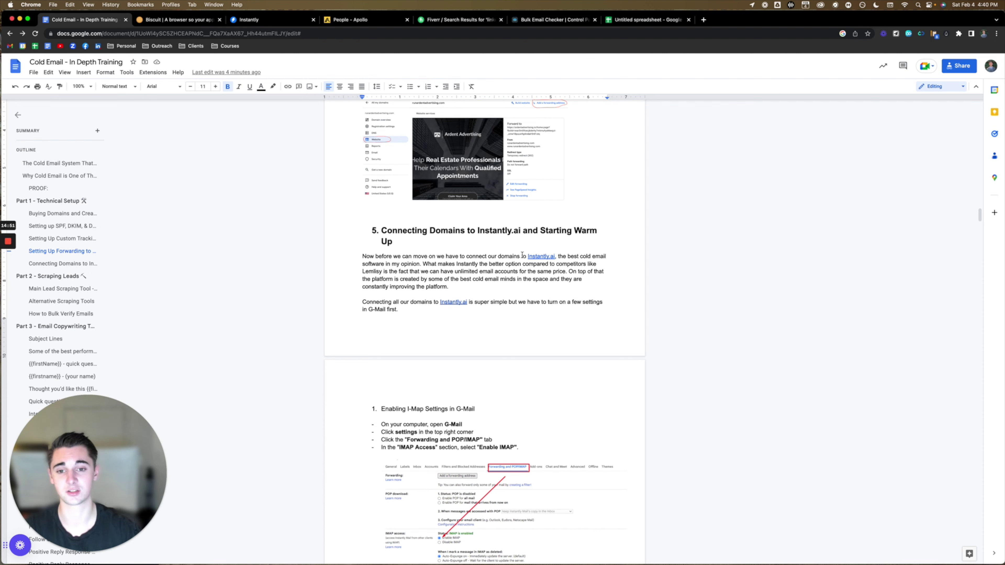
{"action": "scroll", "coordinate": [522, 255], "scroll_direction": "down", "scroll_amount": 1}
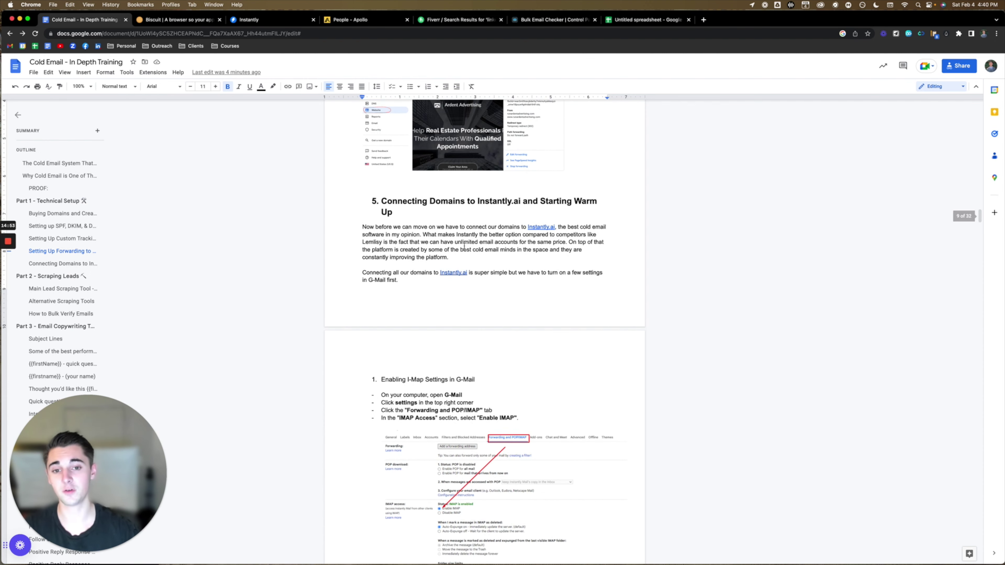
{"action": "scroll", "coordinate": [464, 246], "scroll_direction": "down", "scroll_amount": 1}
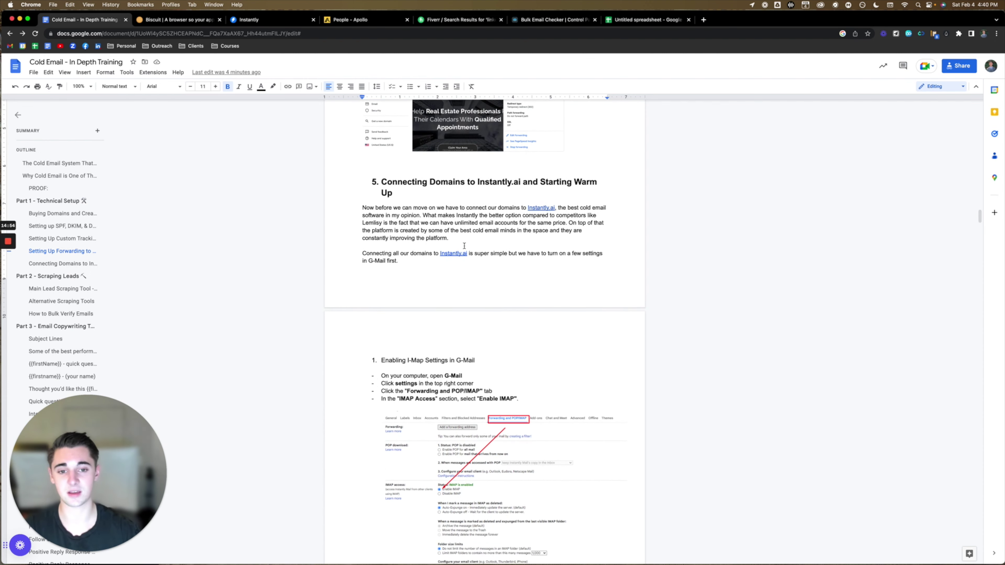
{"action": "left_click", "coordinate": [539, 209]}
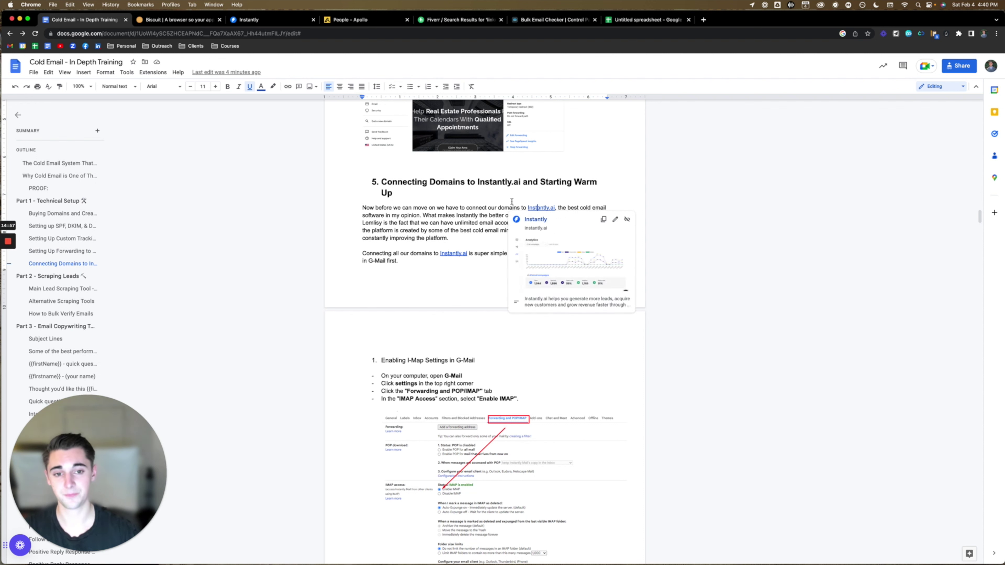
{"action": "left_click", "coordinate": [458, 209]}
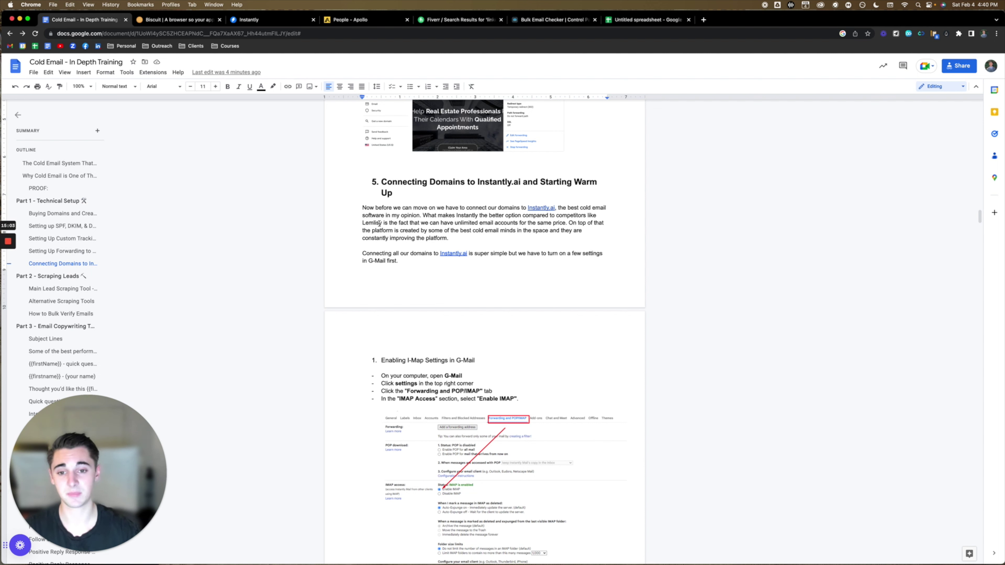
{"action": "key", "text": "BackSpace"}
{"action": "type", "text": "t"}
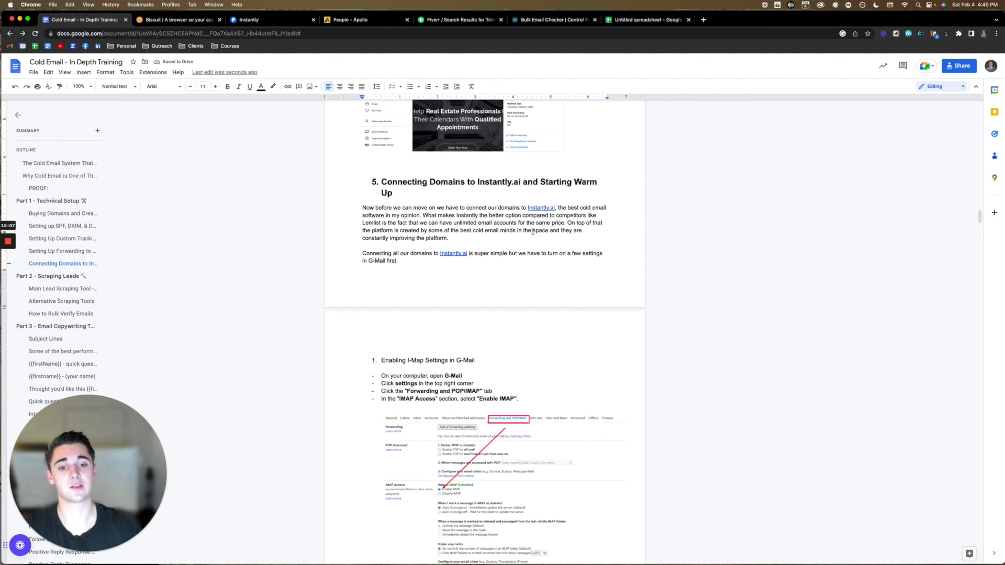
{"action": "left_click", "coordinate": [451, 238]}
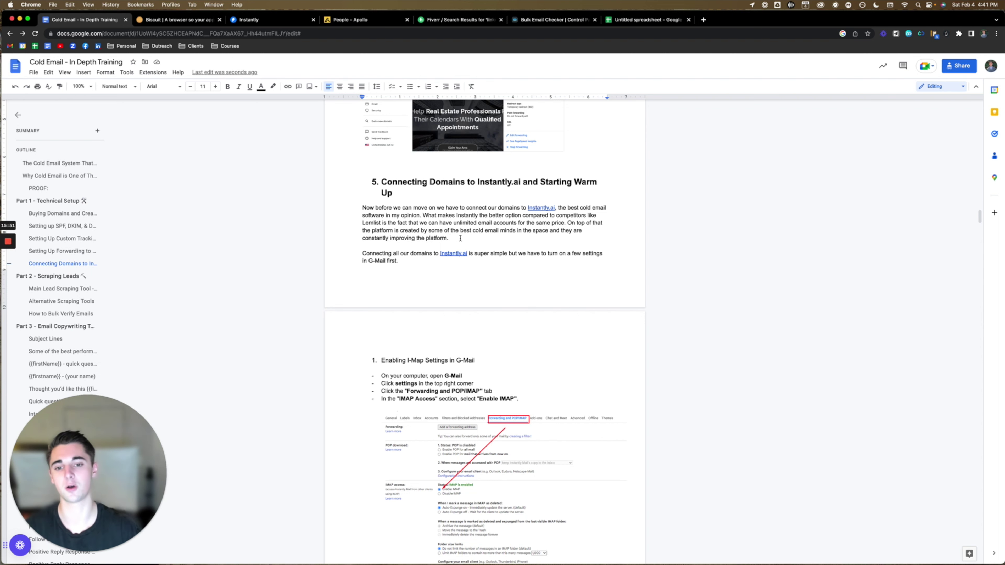
Review the steps for enabling IMAP in Gmail, examining the Forwarding and POP/IMAP settings screenshot up close.
{"action": "scroll", "coordinate": [518, 241], "scroll_direction": "down", "scroll_amount": 2}
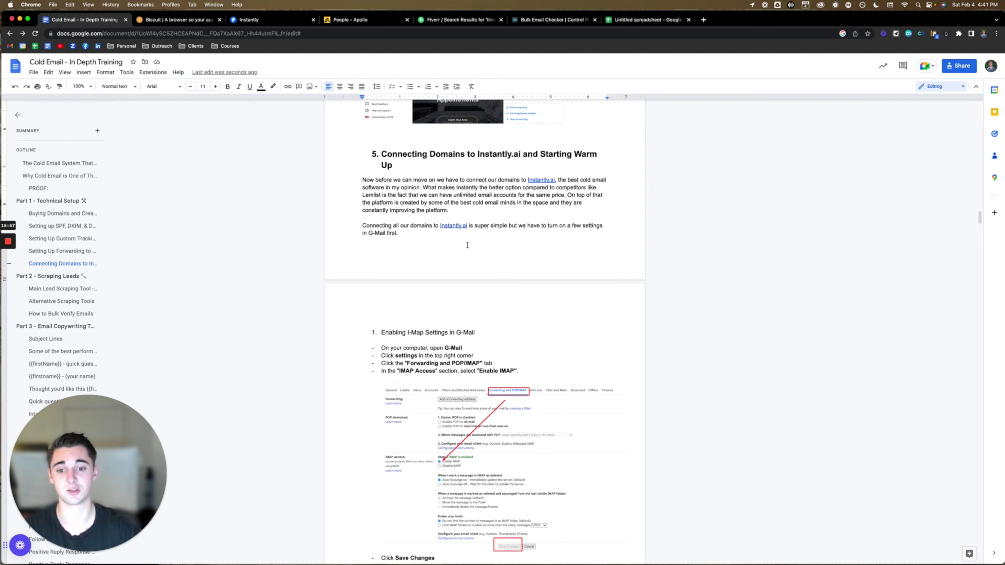
{"action": "scroll", "coordinate": [487, 250], "scroll_direction": "down", "scroll_amount": 5}
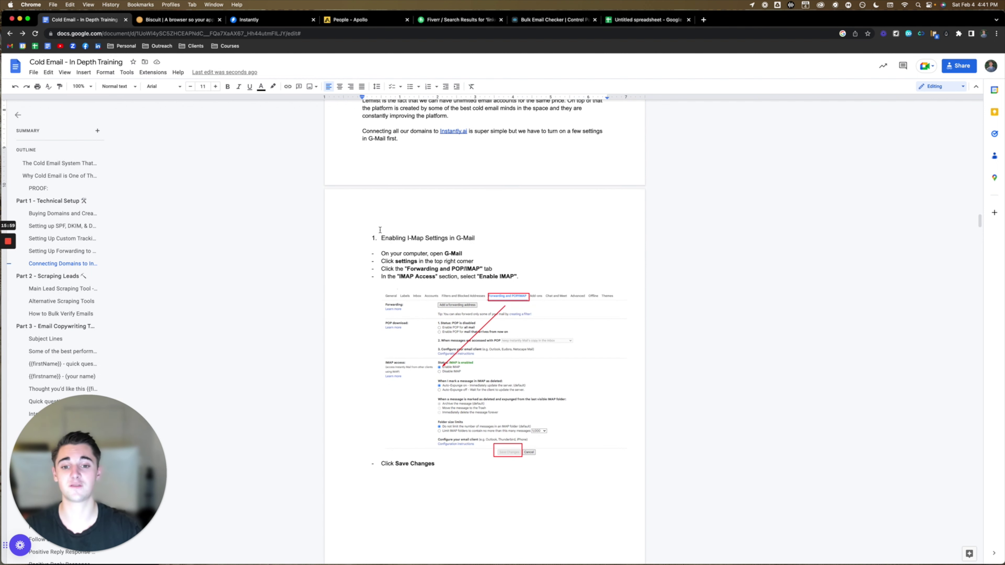
{"action": "scroll", "coordinate": [478, 350], "scroll_direction": "up", "scroll_amount": 5}
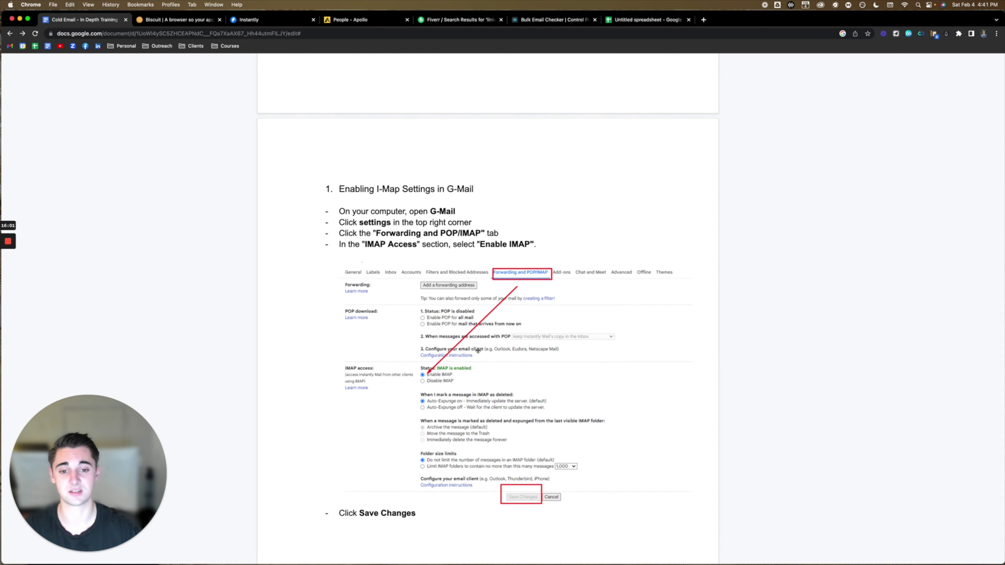
{"action": "scroll", "coordinate": [368, 197], "scroll_direction": "down", "scroll_amount": 2}
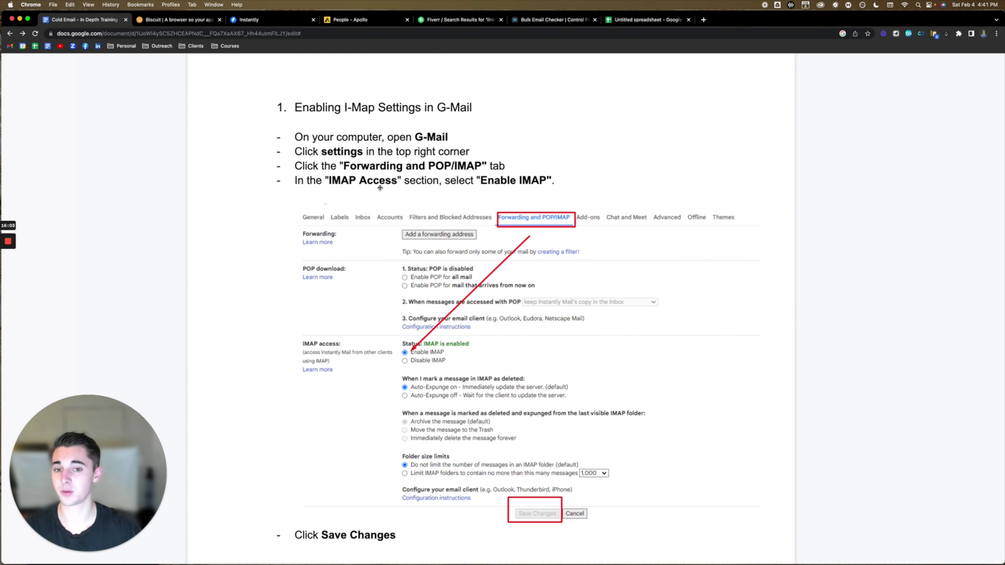
{"action": "scroll", "coordinate": [415, 240], "scroll_direction": "down", "scroll_amount": 2}
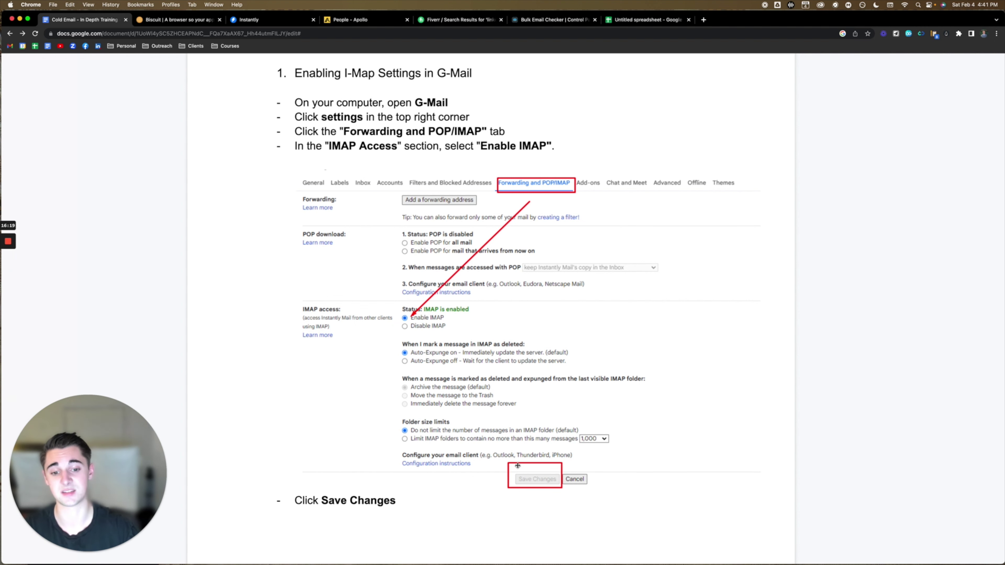
{"action": "scroll", "coordinate": [669, 293], "scroll_direction": "down", "scroll_amount": 3}
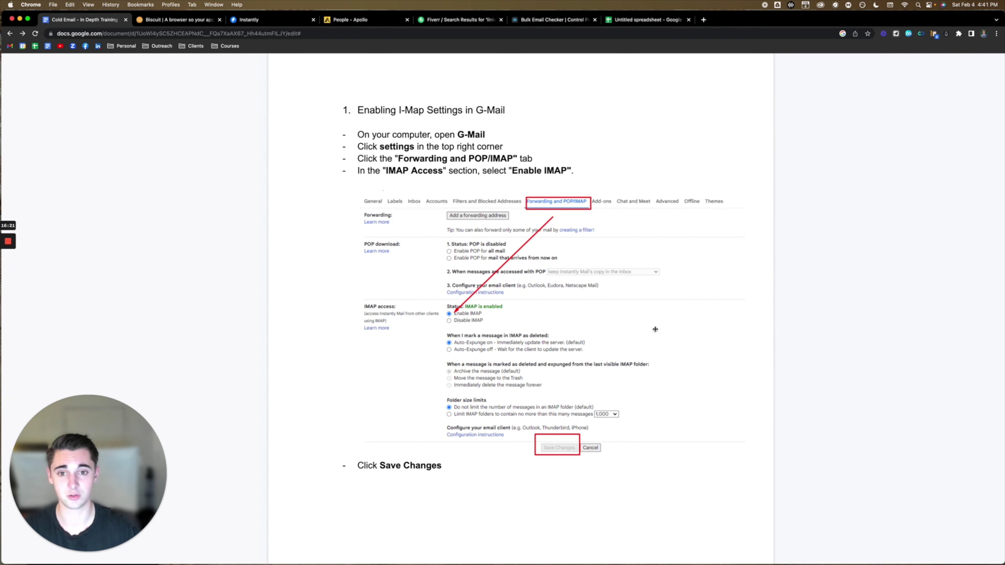
Go to the section on turning on 2-factor authentication and show where the Google account settings are reached.
{"action": "scroll", "coordinate": [656, 329], "scroll_direction": "down", "scroll_amount": 3}
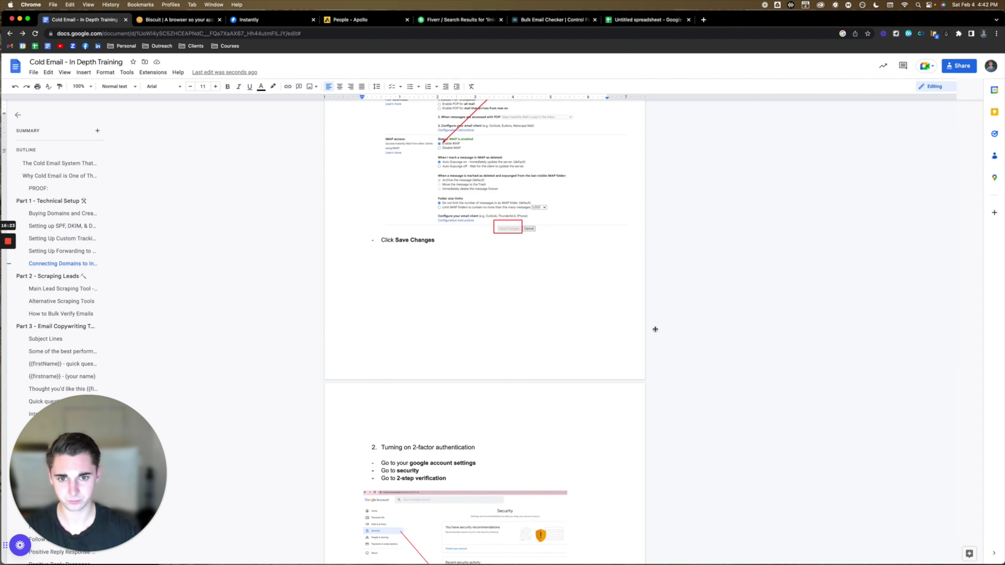
{"action": "scroll", "coordinate": [579, 354], "scroll_direction": "down", "scroll_amount": 3}
{"action": "scroll", "coordinate": [579, 354], "scroll_direction": "down", "scroll_amount": 2}
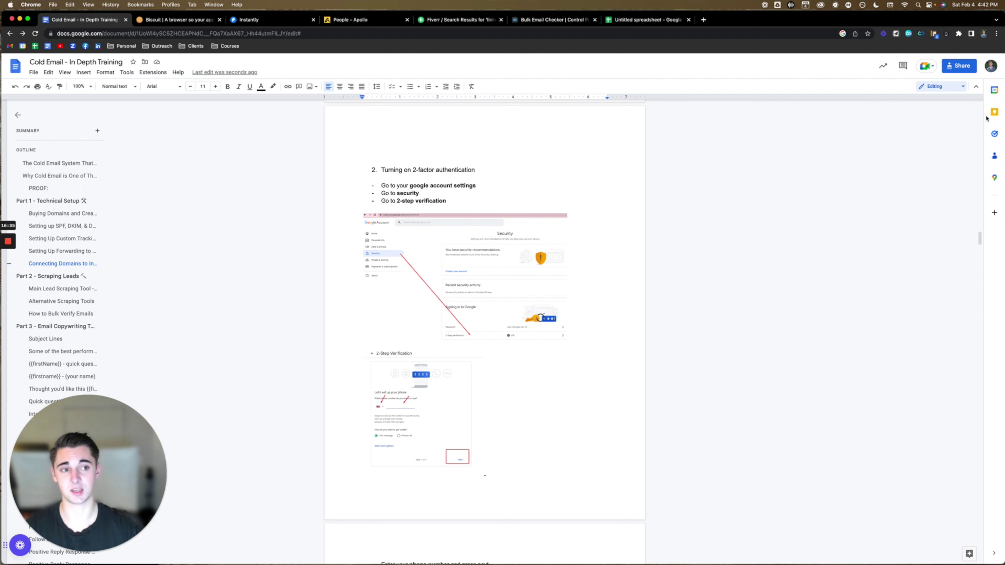
{"action": "left_click", "coordinate": [994, 71]}
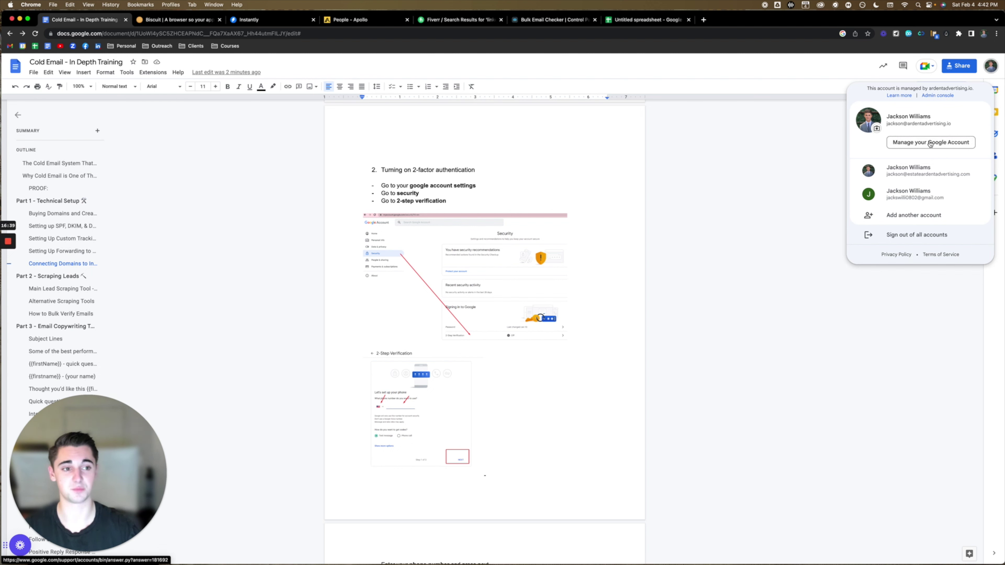
{"action": "left_click", "coordinate": [786, 253]}
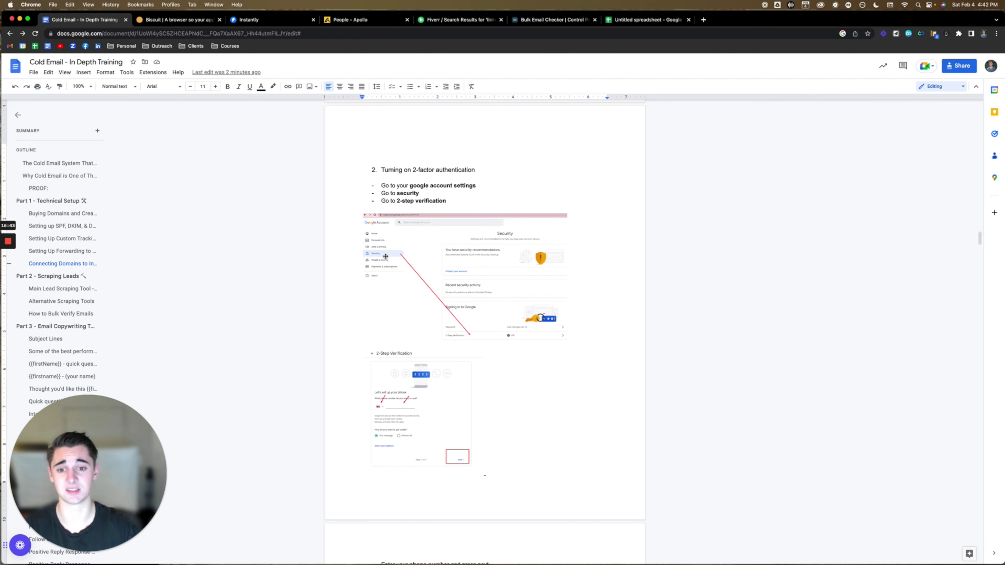
Examine the Google account Security and 2-Step Verification screenshots up close, including the phone setup form.
{"action": "key", "text": "super+shift+f"}
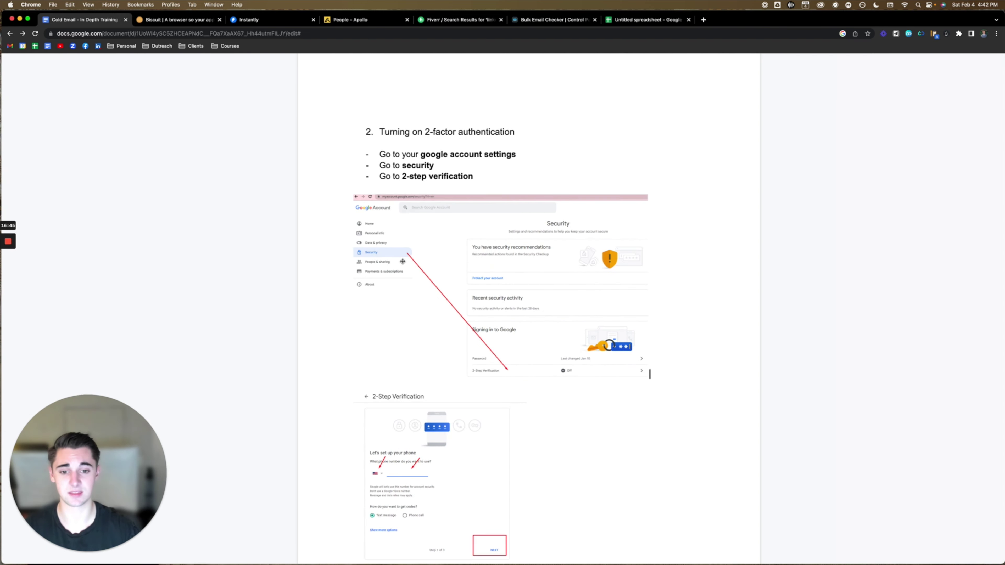
{"action": "key", "text": "super+equal"}
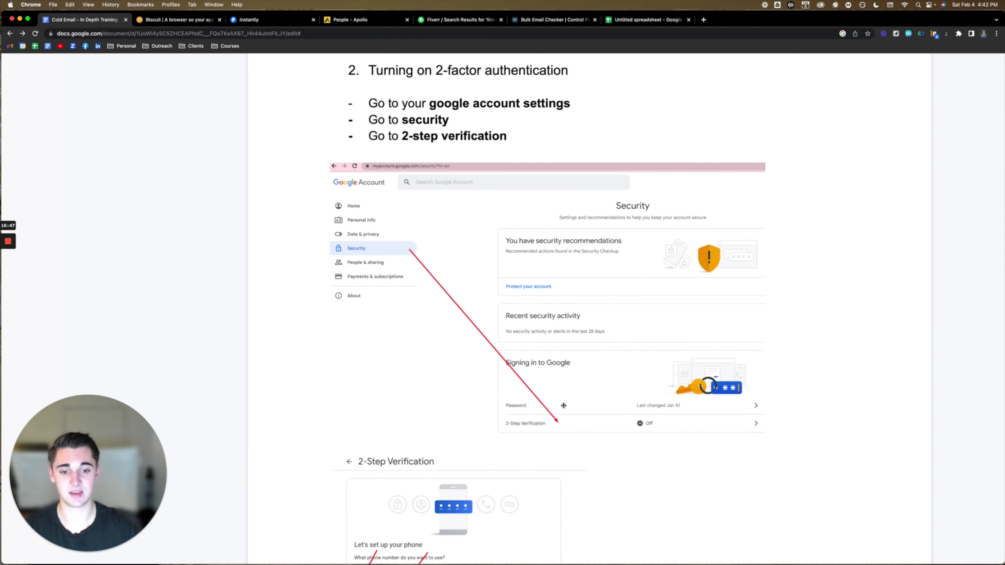
{"action": "scroll", "coordinate": [564, 406], "scroll_direction": "down", "scroll_amount": 6}
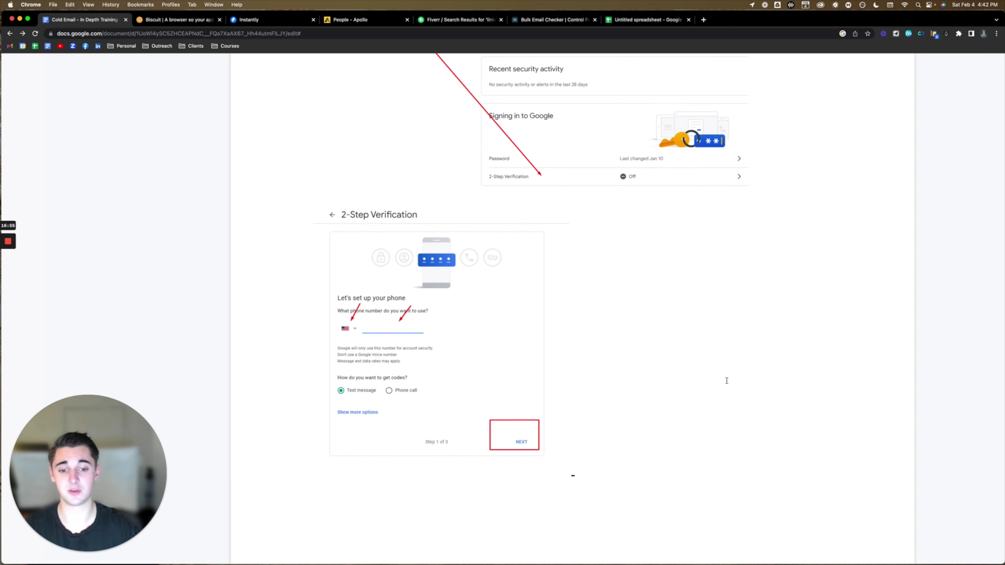
{"action": "key", "text": "super+0"}
Review the instructions for creating an app password and connecting email accounts to Instantly.
{"action": "scroll", "coordinate": [574, 342], "scroll_direction": "down", "scroll_amount": 5}
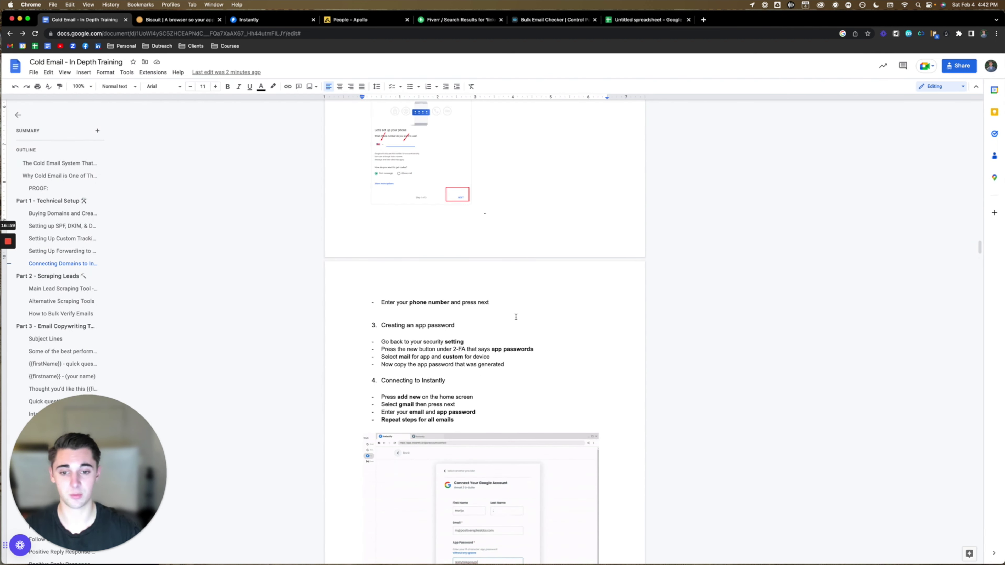
{"action": "scroll", "coordinate": [516, 317], "scroll_direction": "down", "scroll_amount": 4}
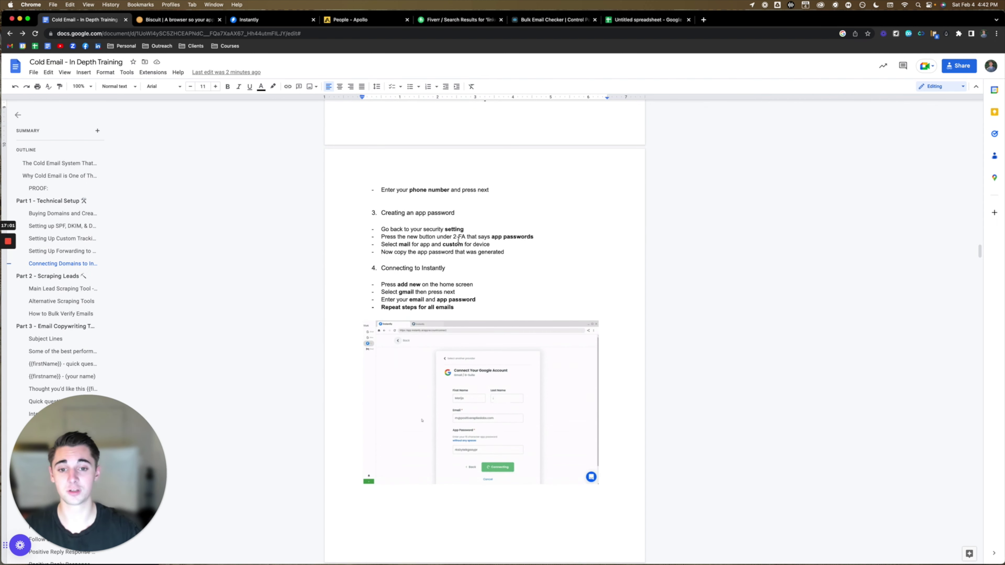
{"action": "scroll", "coordinate": [511, 227], "scroll_direction": "up", "scroll_amount": 7}
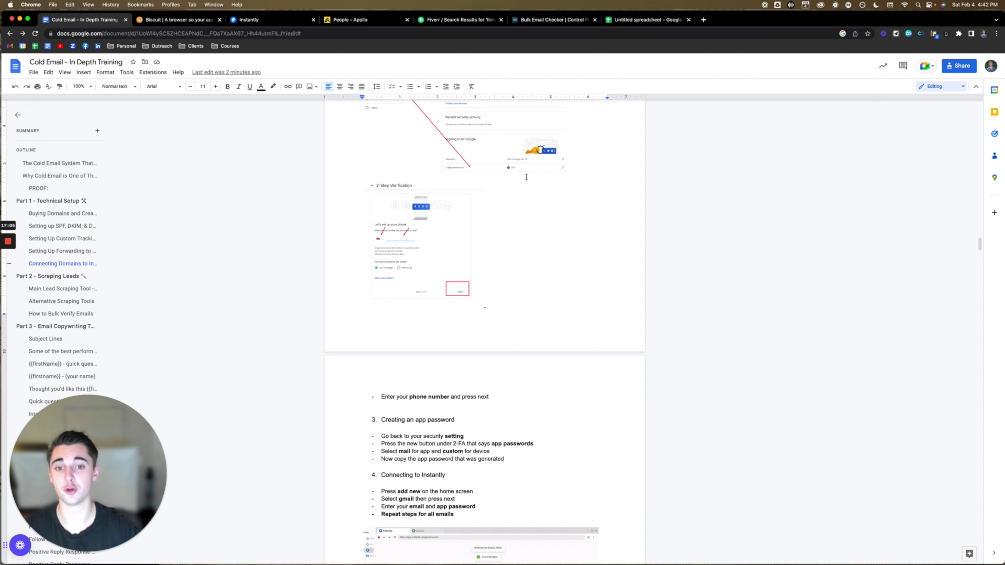
{"action": "scroll", "coordinate": [541, 328], "scroll_direction": "down", "scroll_amount": 4}
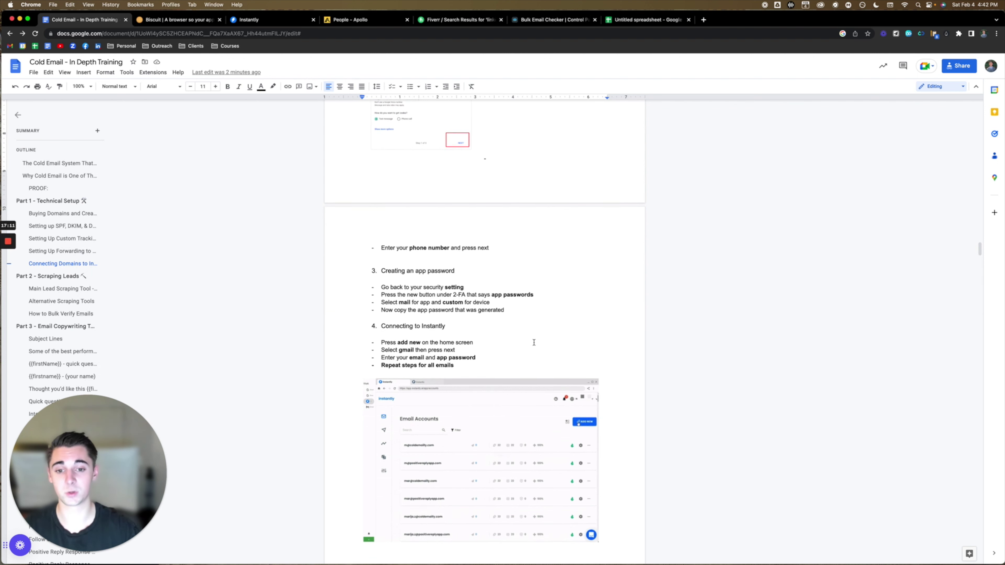
{"action": "scroll", "coordinate": [534, 342], "scroll_direction": "down", "scroll_amount": 1}
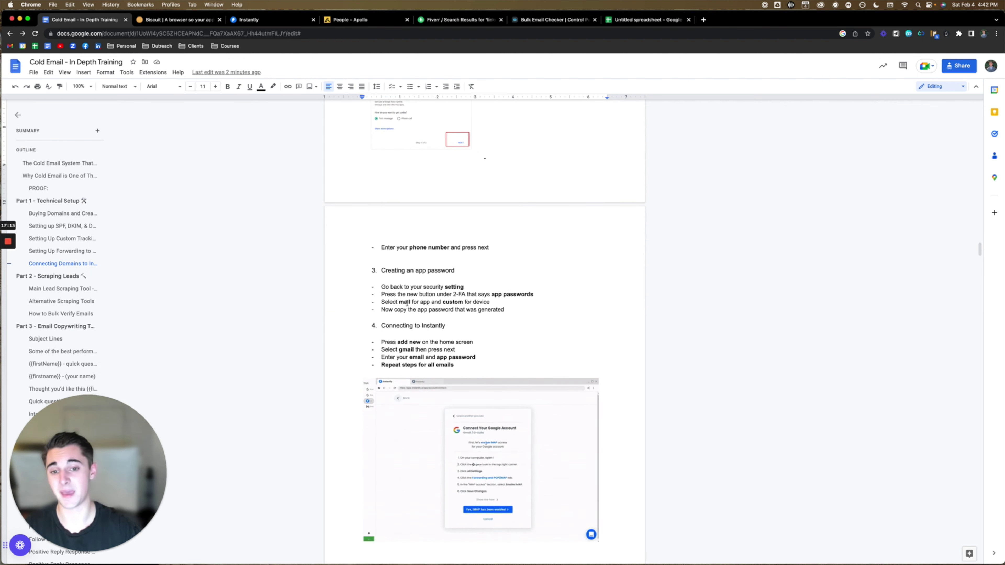
{"action": "scroll", "coordinate": [523, 298], "scroll_direction": "down", "scroll_amount": 1}
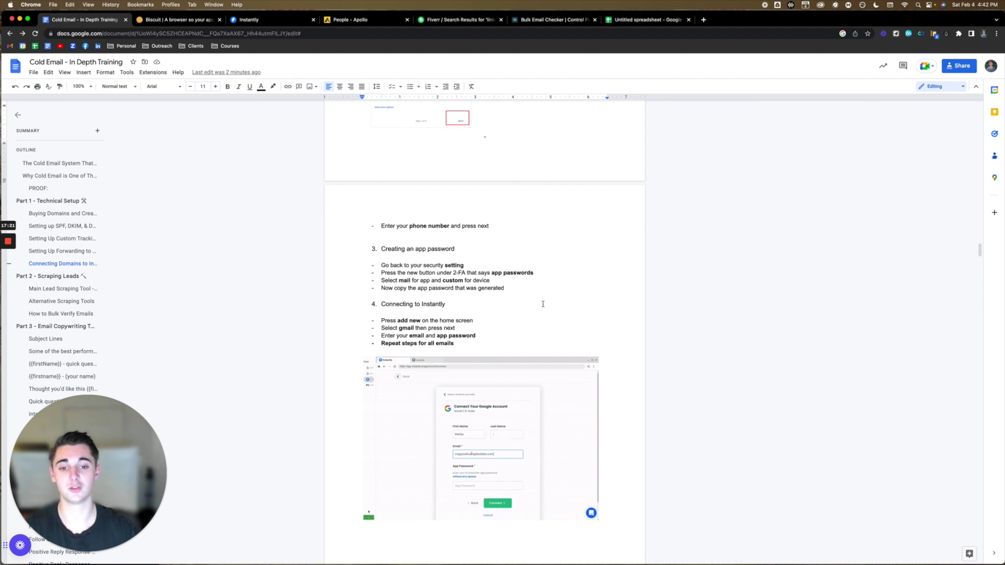
{"action": "scroll", "coordinate": [576, 308], "scroll_direction": "down", "scroll_amount": 1}
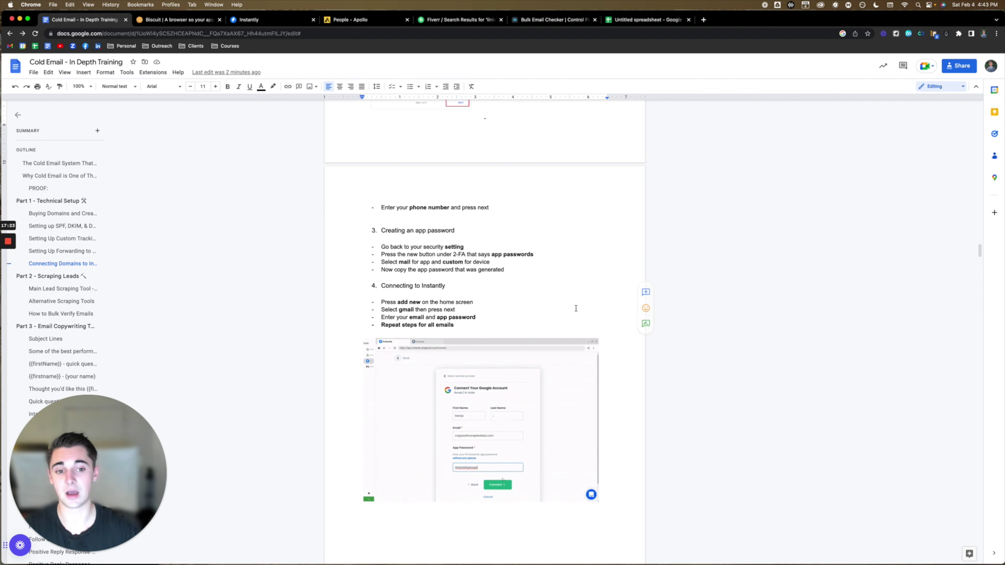
{"action": "scroll", "coordinate": [576, 309], "scroll_direction": "down", "scroll_amount": 4}
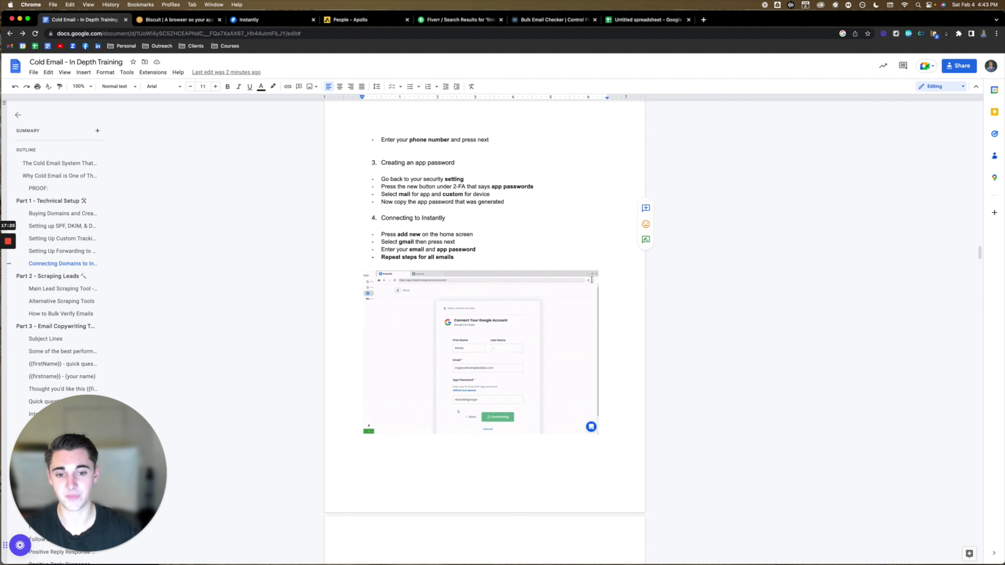
Switch to Instantly and open the form for connecting a new Gmail / G-Suite account with the App Password option.
{"action": "left_click", "coordinate": [269, 20]}
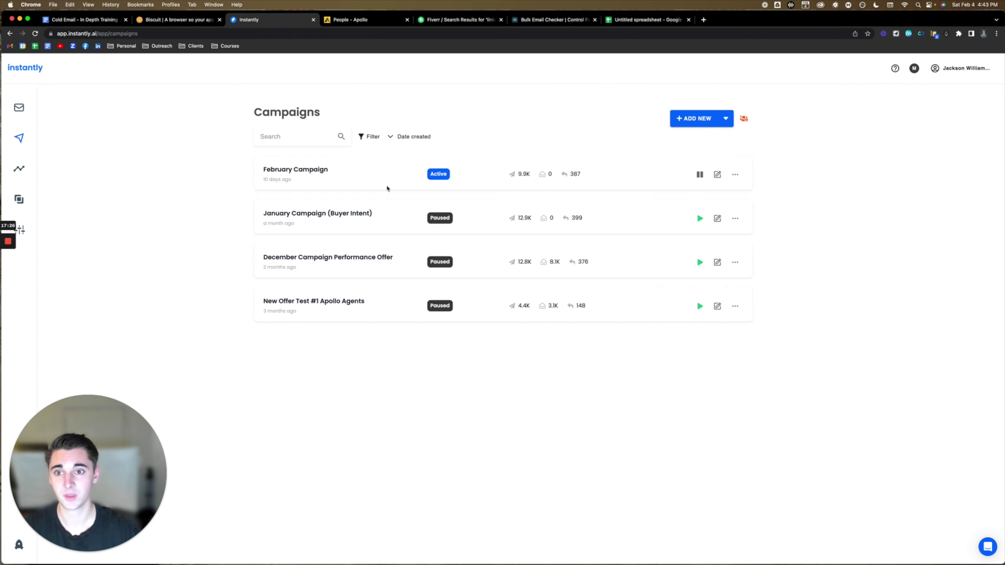
{"action": "left_click", "coordinate": [5, 109]}
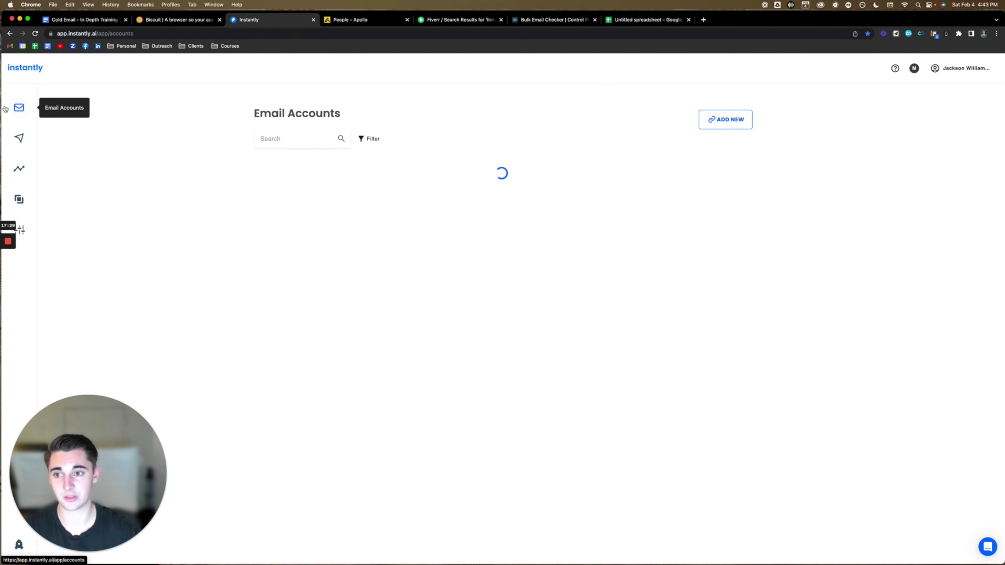
{"action": "left_click", "coordinate": [736, 124]}
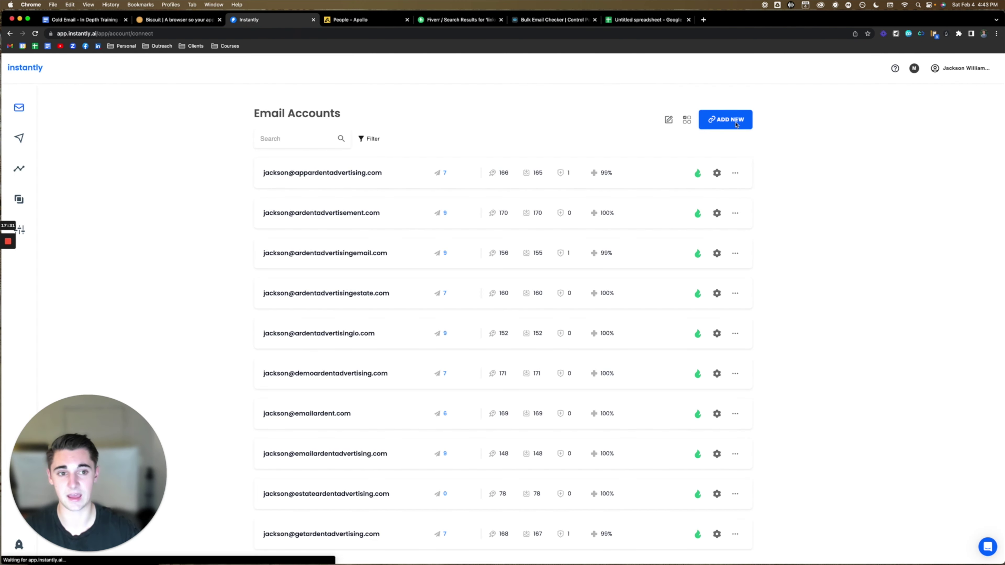
{"action": "left_click", "coordinate": [508, 155]}
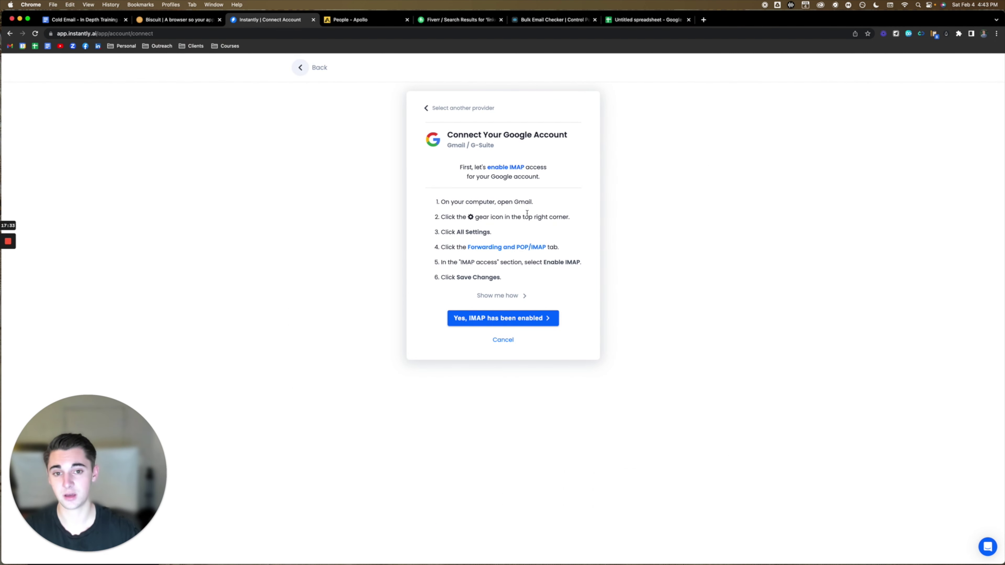
{"action": "left_click", "coordinate": [487, 319]}
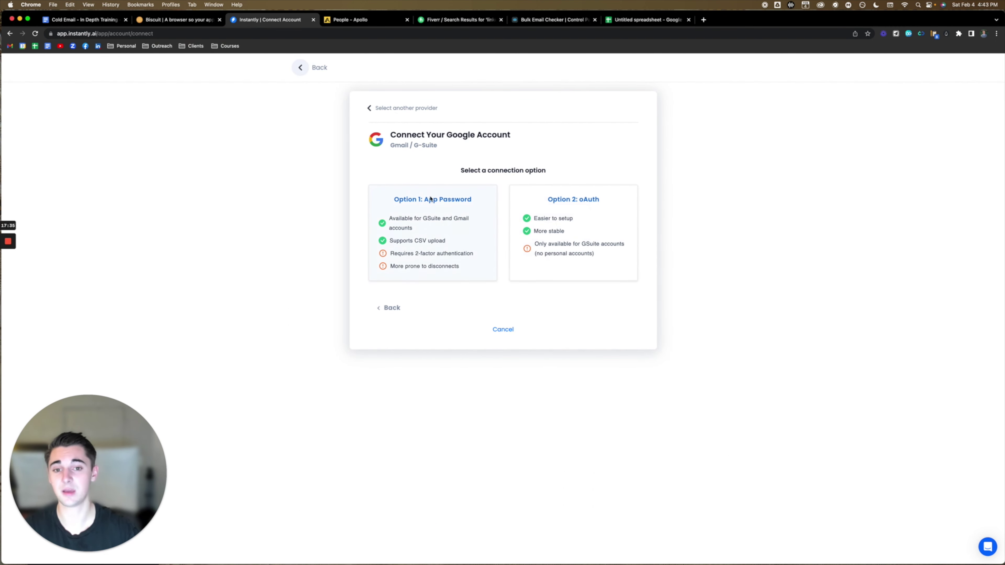
{"action": "left_click", "coordinate": [438, 222]}
{"action": "left_click", "coordinate": [527, 295]}
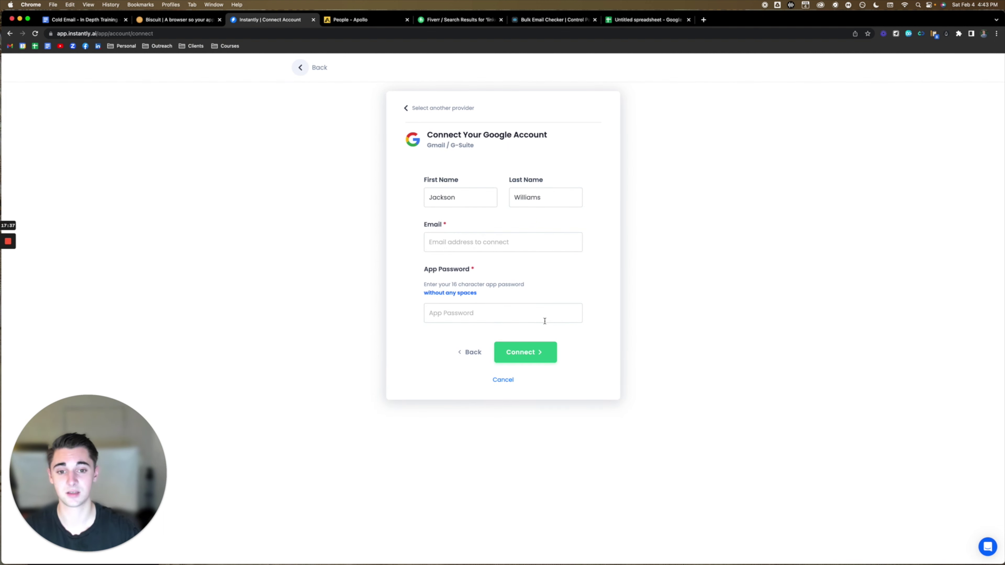
Show the empty Email and App Password fields, leave the connection form, and return to the training document.
{"action": "left_click", "coordinate": [430, 242]}
{"action": "left_click", "coordinate": [425, 313]}
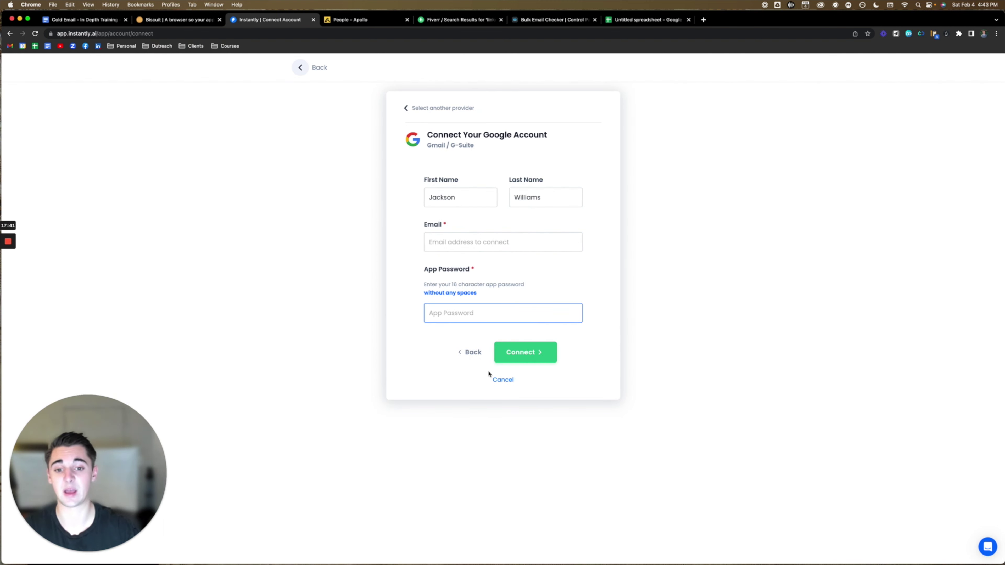
{"action": "left_click", "coordinate": [299, 67]}
{"action": "left_click", "coordinate": [81, 20]}
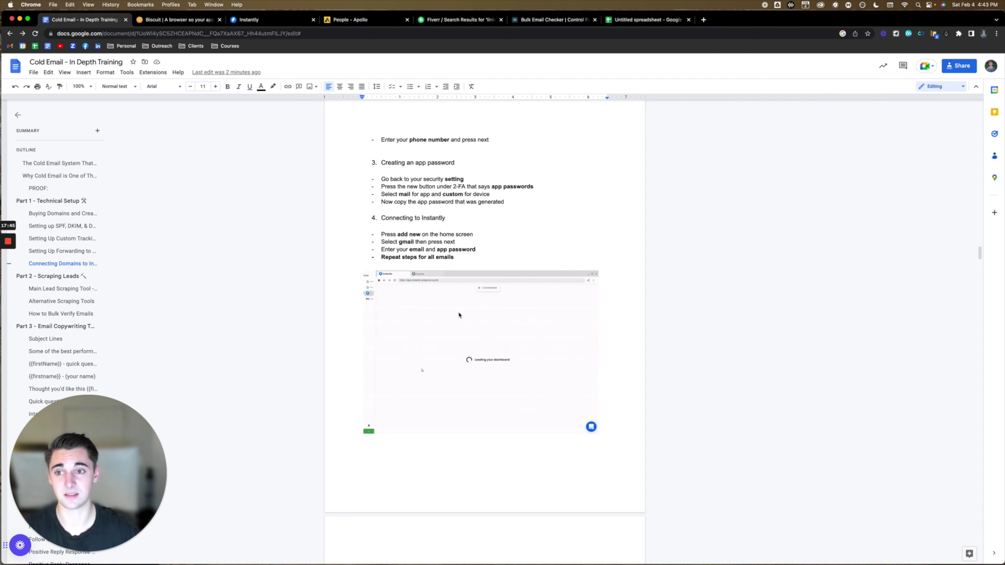
{"action": "scroll", "coordinate": [548, 240], "scroll_direction": "down", "scroll_amount": 1}
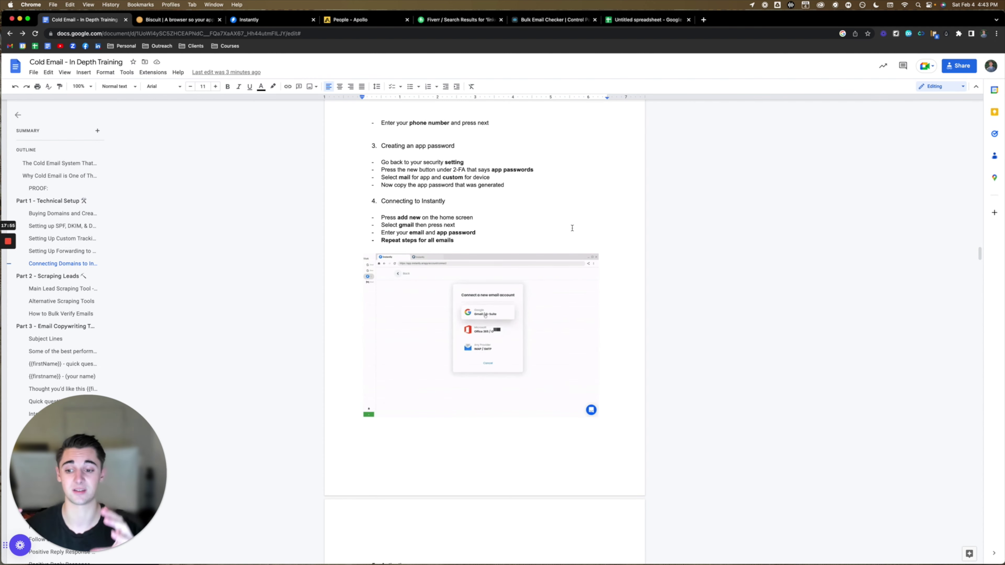
Open smspva.com/balance.html in a new browser tab and dismiss the news notice.
{"action": "left_click", "coordinate": [704, 19]}
{"action": "type", "text": "smspva.com/balance.html"}
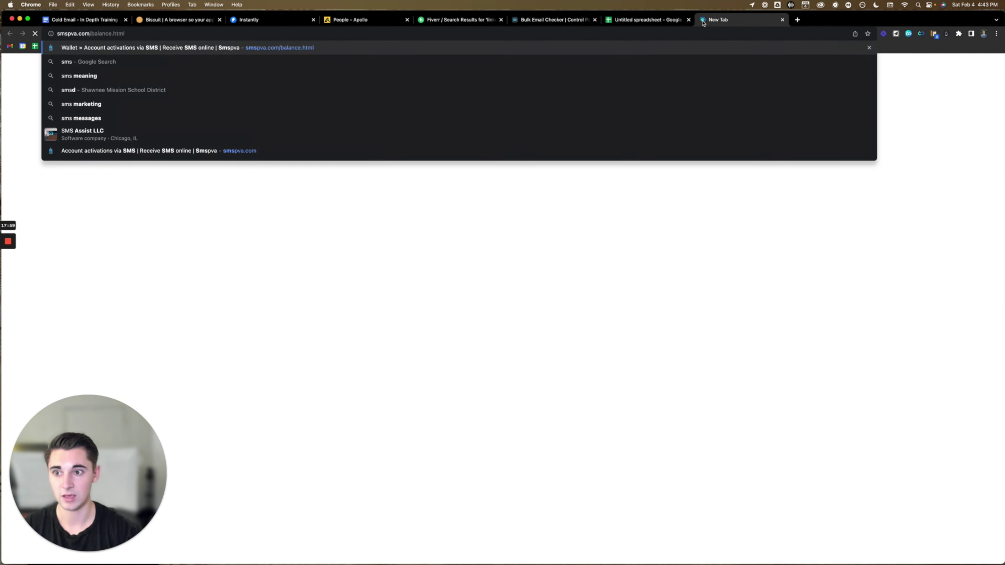
{"action": "key", "text": "Return"}
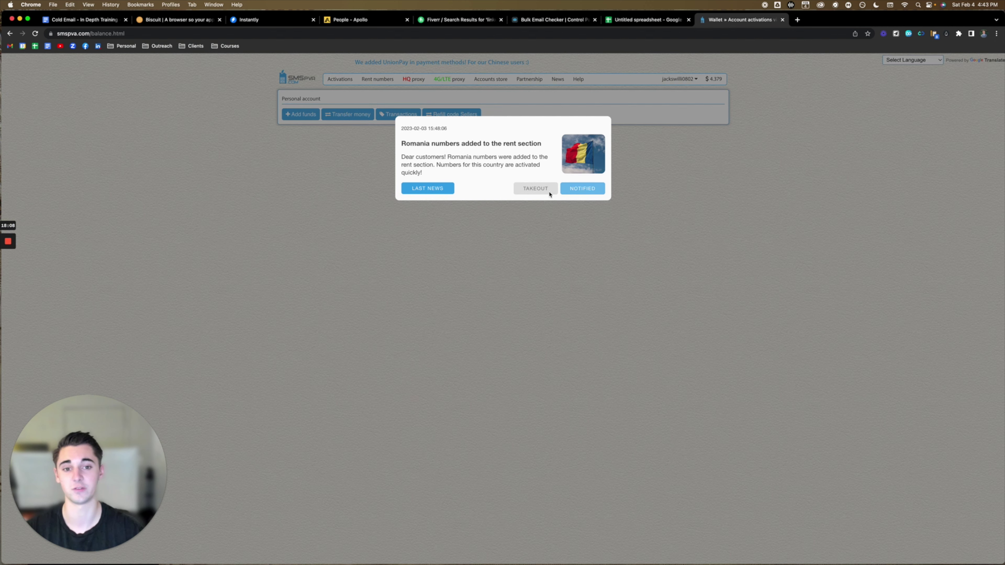
{"action": "left_click", "coordinate": [582, 188]}
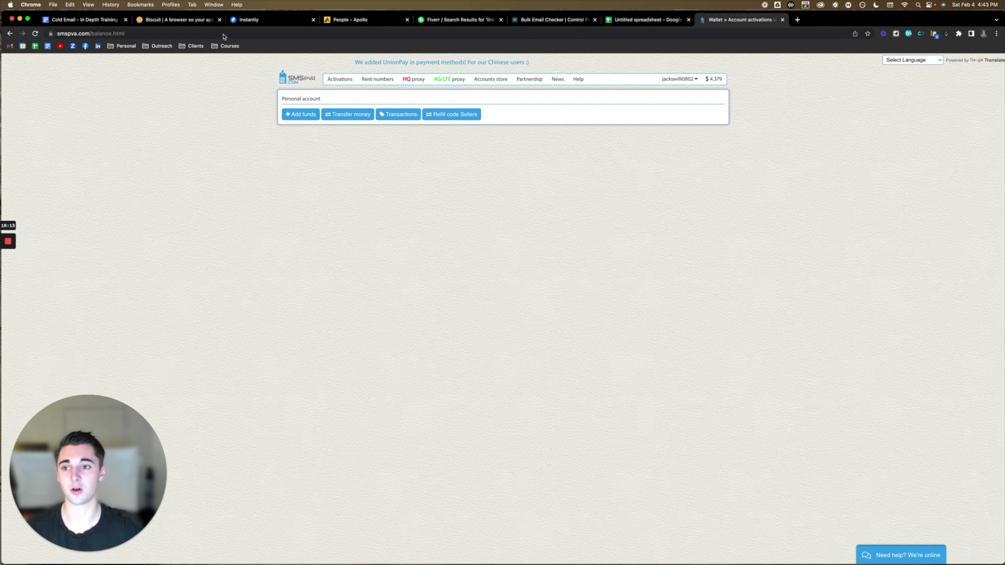
Find the Google (YouTube, Gmail) service by searching for "gmail" and request an activation number for the Russian Federation.
{"action": "left_click", "coordinate": [340, 79]}
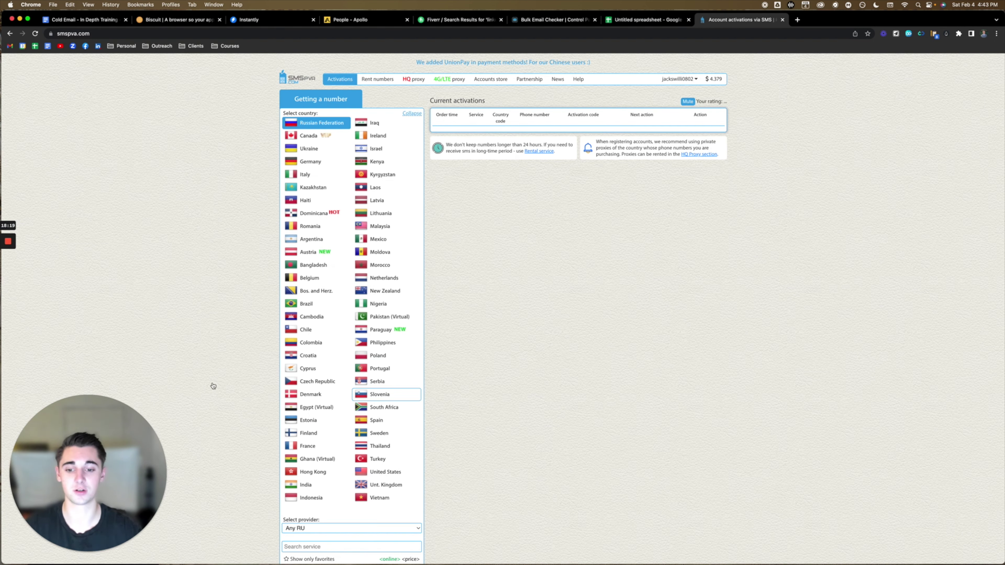
{"action": "scroll", "coordinate": [212, 386], "scroll_direction": "down", "scroll_amount": 2}
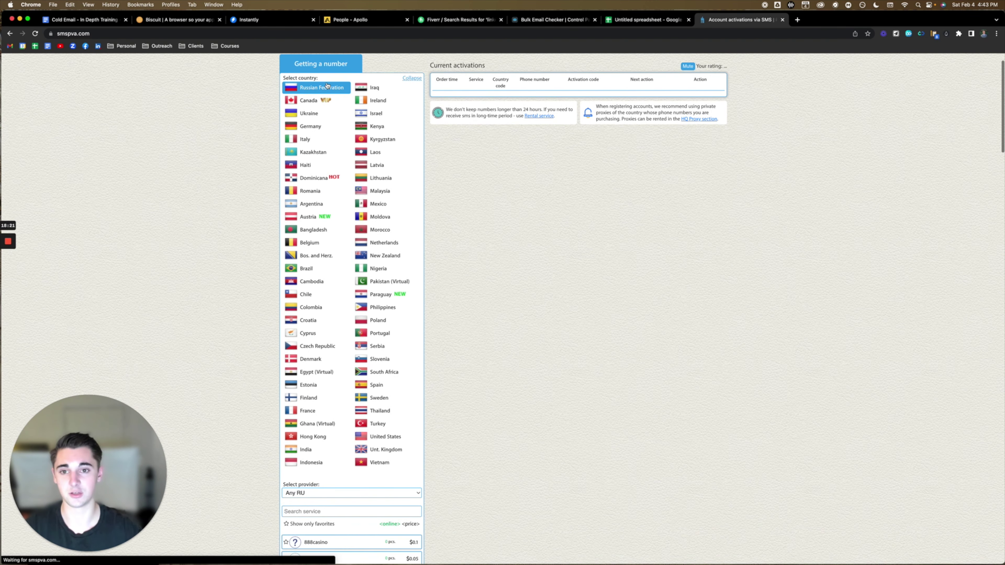
{"action": "scroll", "coordinate": [262, 393], "scroll_direction": "down", "scroll_amount": 3}
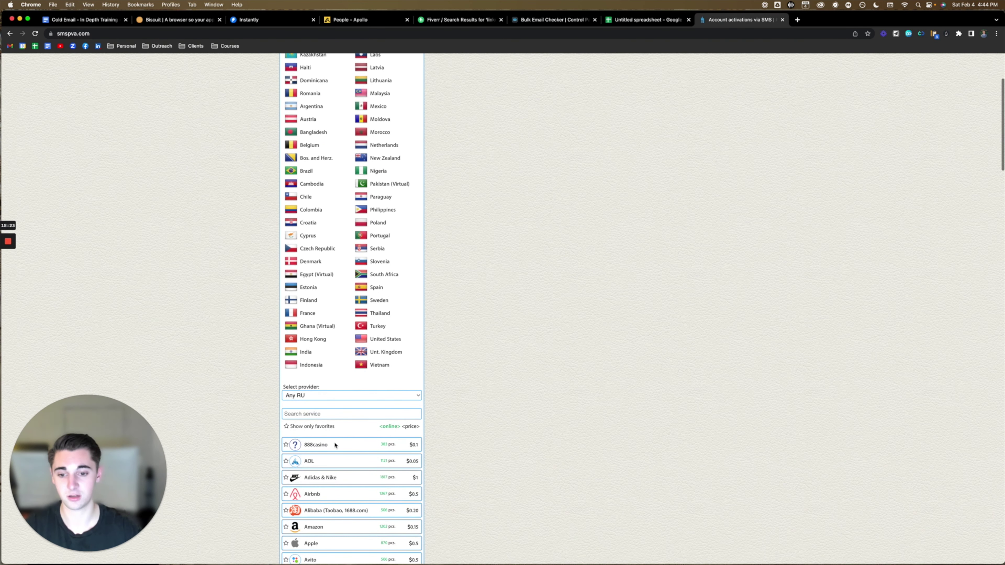
{"action": "type", "text": "gmail"}
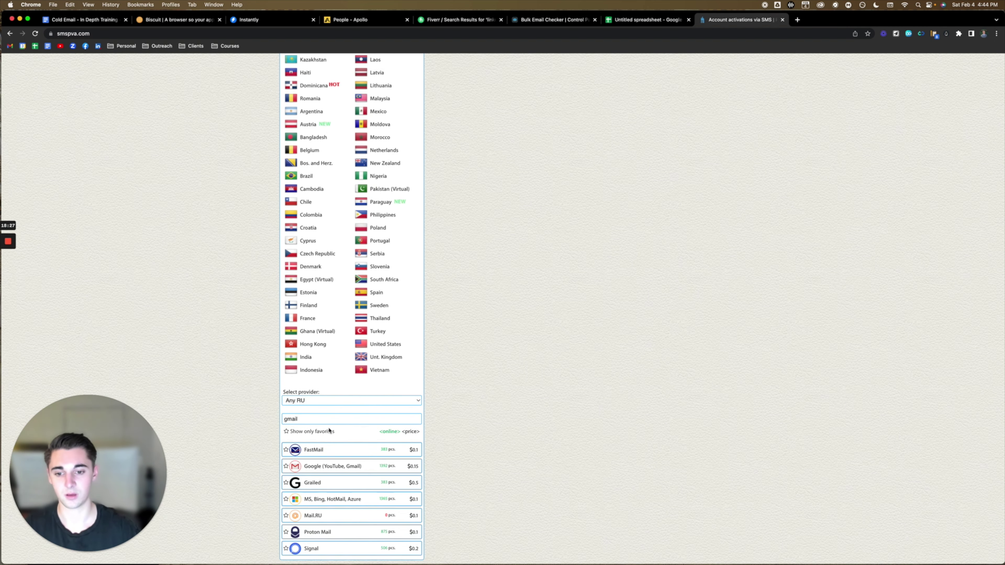
{"action": "left_click", "coordinate": [315, 470]}
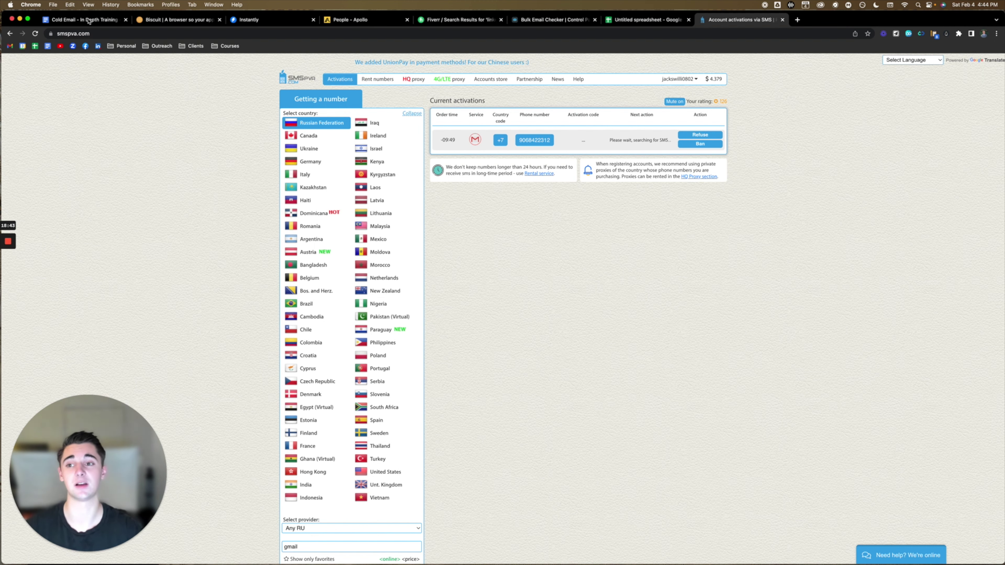
Select the SMS activation site's web address, return to the training document, and move on to the Activating warmup section.
{"action": "left_click", "coordinate": [121, 34]}
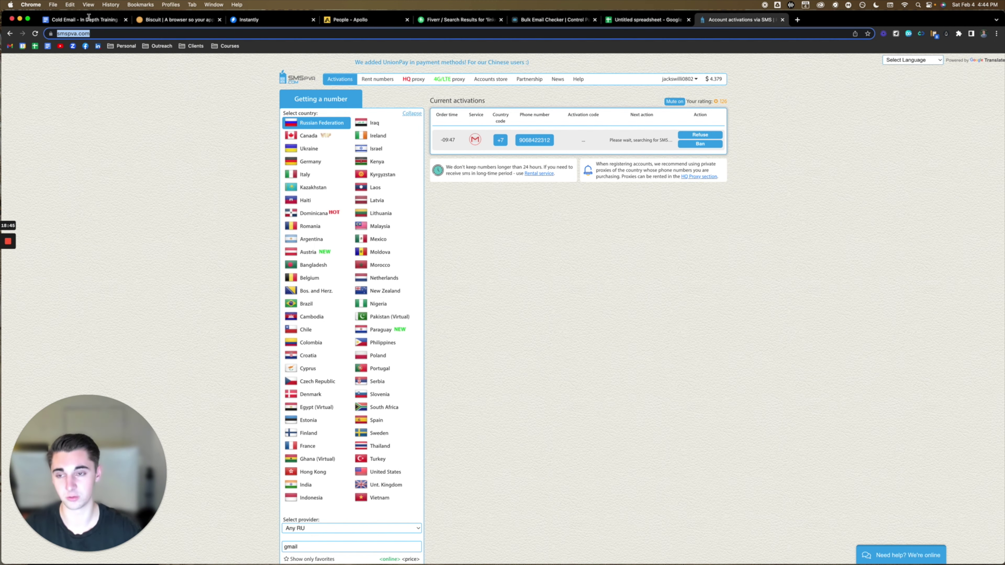
{"action": "left_click", "coordinate": [79, 19]}
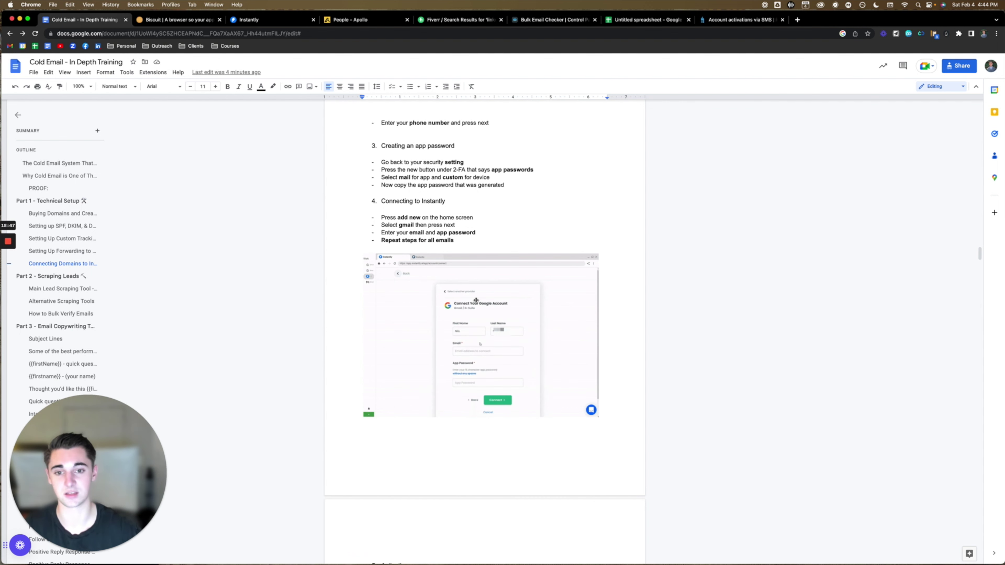
{"action": "scroll", "coordinate": [477, 301], "scroll_direction": "down", "scroll_amount": 5}
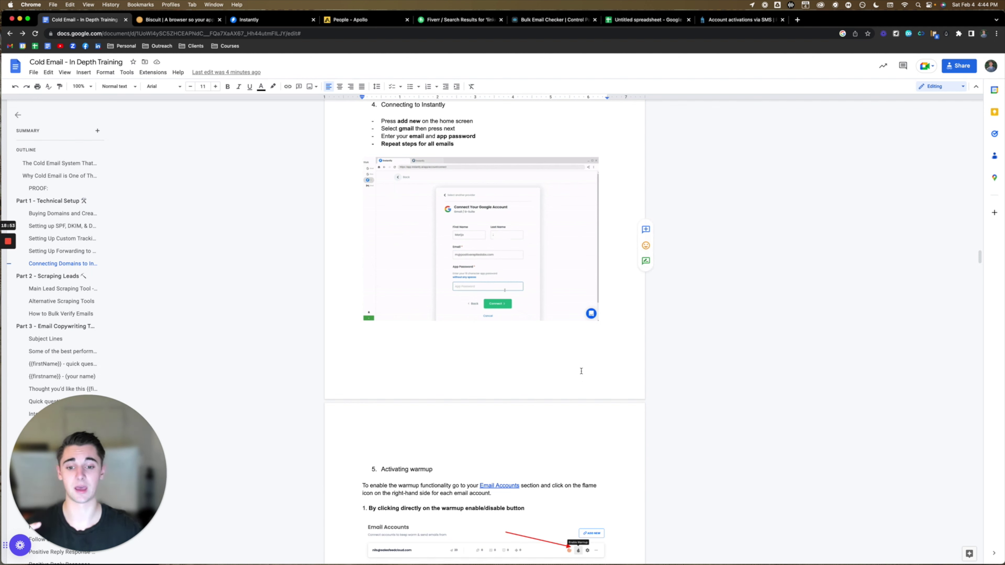
Review the 2-factor authentication section, check the pending Gmail number on the SMS activation site, and return to the training document.
{"action": "scroll", "coordinate": [581, 370], "scroll_direction": "up", "scroll_amount": 15}
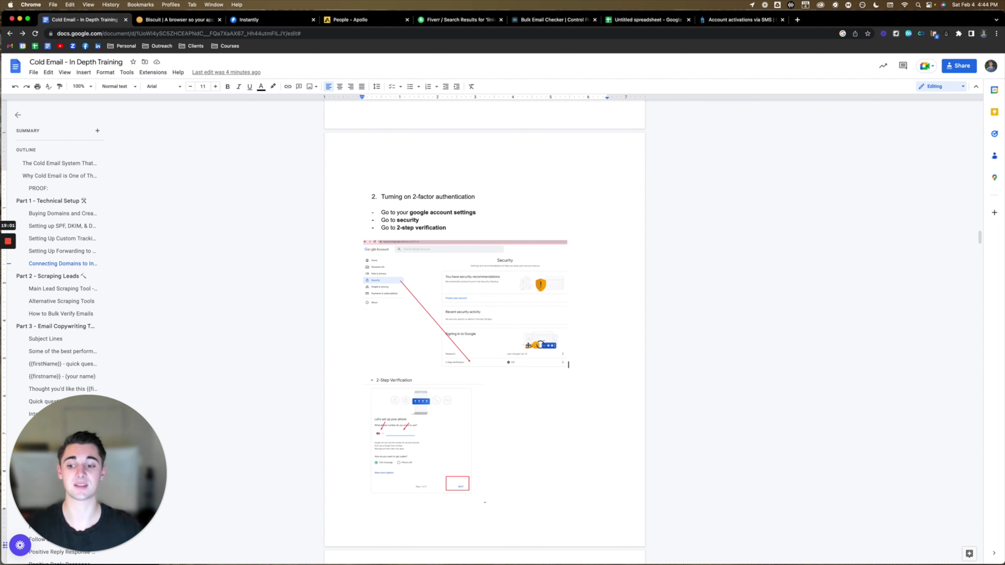
{"action": "left_click", "coordinate": [723, 20]}
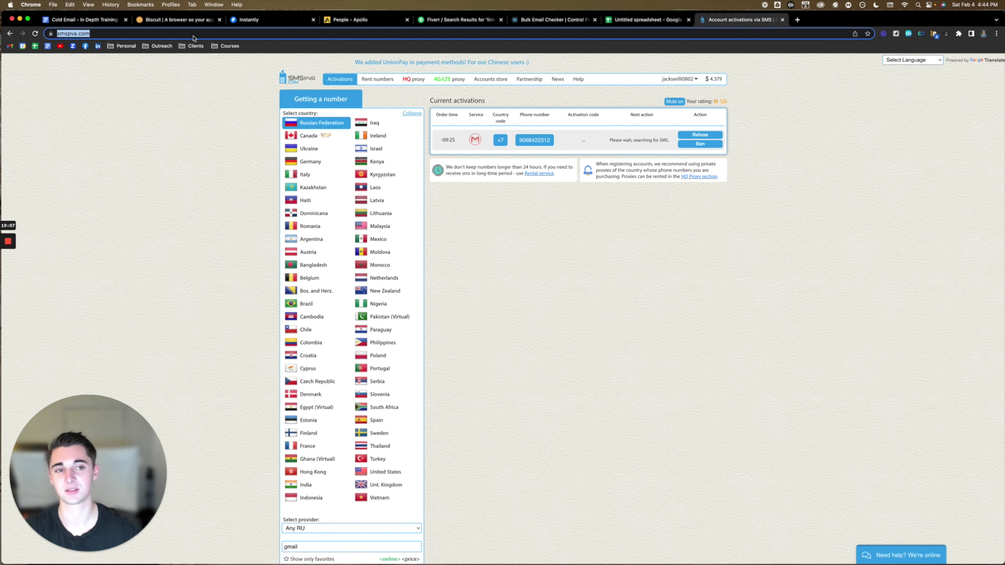
{"action": "left_click", "coordinate": [78, 21]}
Show an enlarged view of the Biscuit Browser section on managing multiple domains, and restore the page to its default zoom.
{"action": "scroll", "coordinate": [451, 334], "scroll_direction": "up", "scroll_amount": 10}
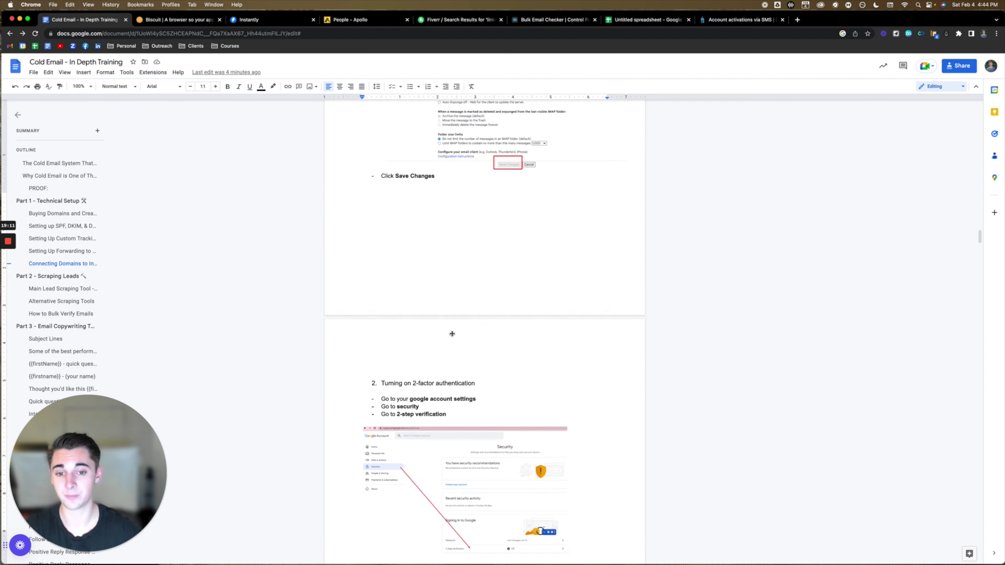
{"action": "scroll", "coordinate": [452, 333], "scroll_direction": "up", "scroll_amount": 10}
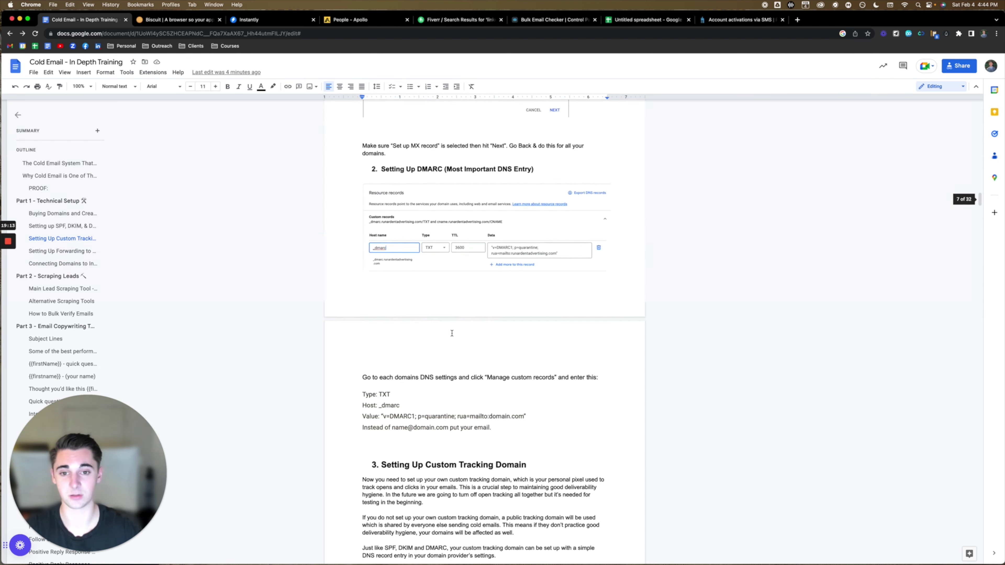
{"action": "scroll", "coordinate": [452, 334], "scroll_direction": "up", "scroll_amount": 10}
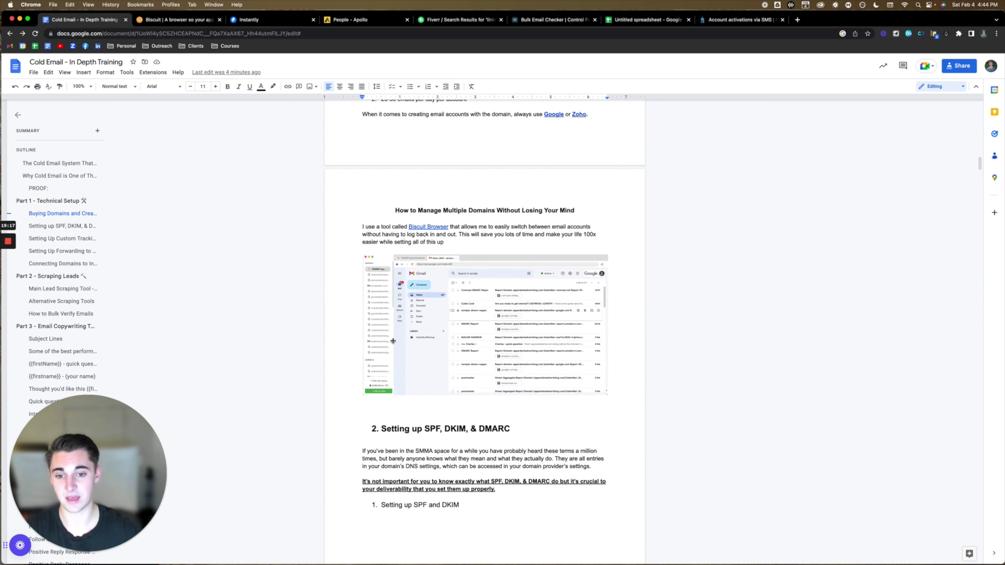
{"action": "scroll", "coordinate": [397, 340], "scroll_direction": "up", "scroll_amount": 3}
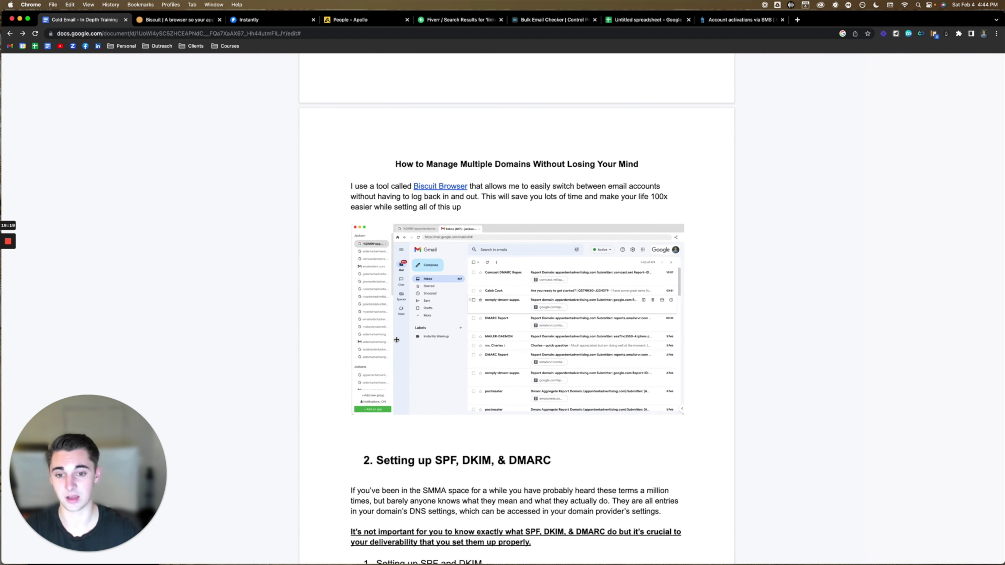
{"action": "scroll", "coordinate": [397, 339], "scroll_direction": "down", "scroll_amount": 2}
{"action": "scroll", "coordinate": [380, 362], "scroll_direction": "up", "scroll_amount": 3}
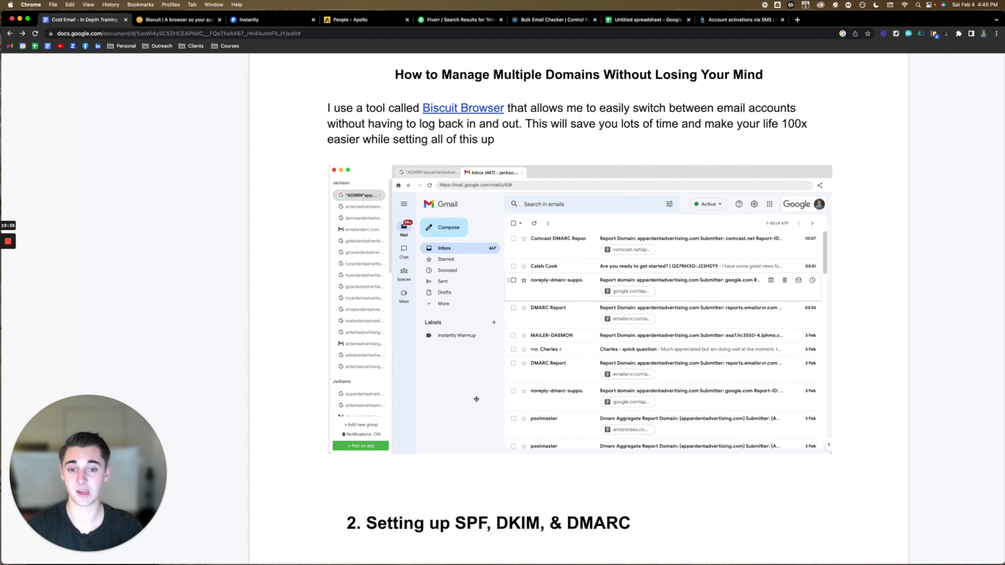
{"action": "key", "text": "super+0"}
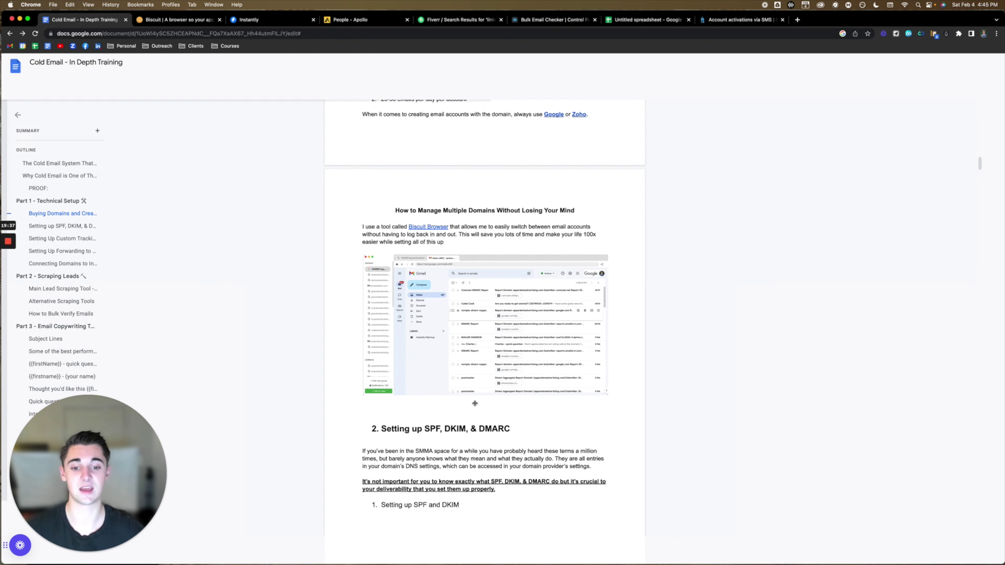
Review the training document from the SPF, DKIM and DMARC setup through custom tracking, domain forwarding, and connecting domains to Instantly.ai.
{"action": "scroll", "coordinate": [687, 389], "scroll_direction": "down", "scroll_amount": 5}
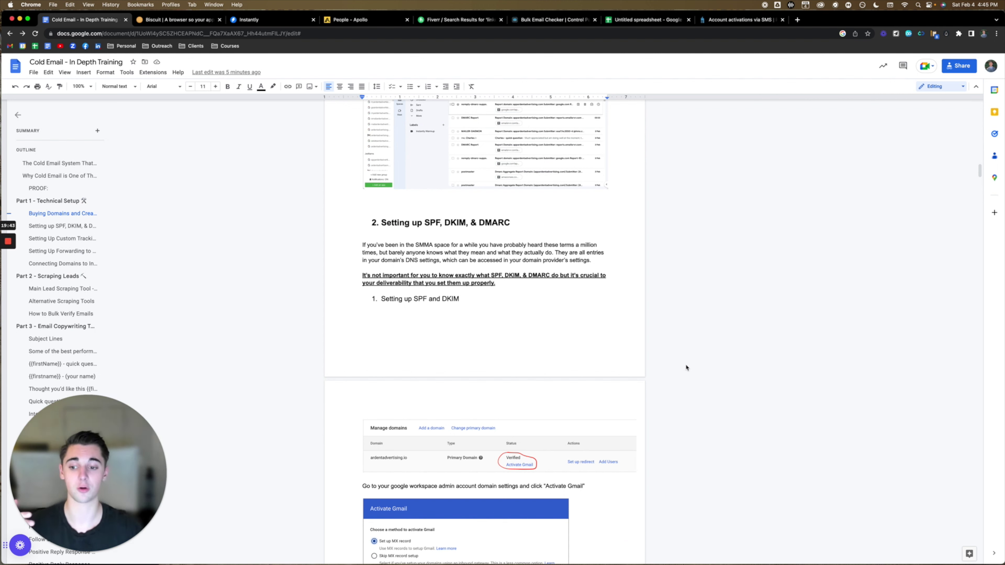
{"action": "scroll", "coordinate": [687, 367], "scroll_direction": "down", "scroll_amount": 15}
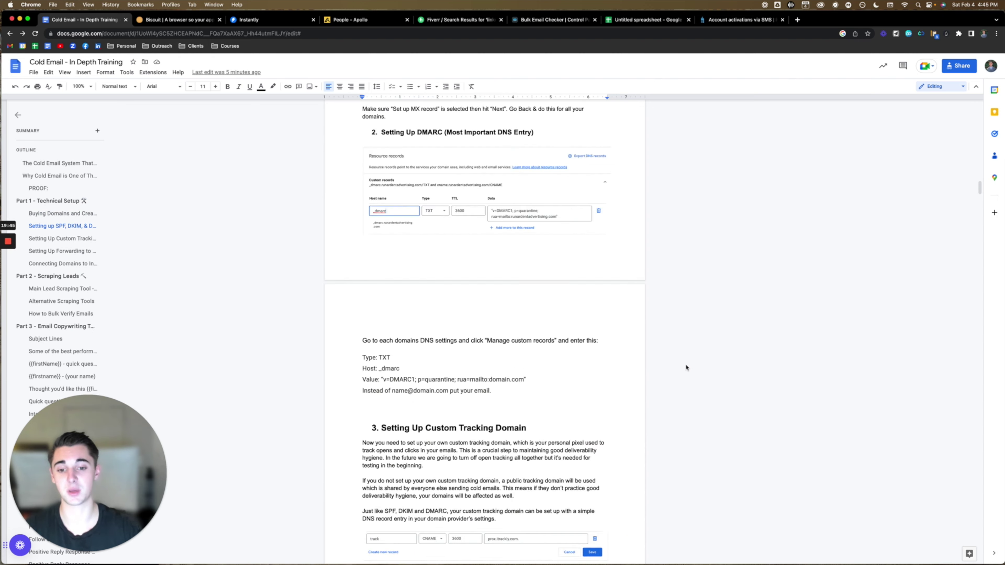
{"action": "scroll", "coordinate": [687, 367], "scroll_direction": "down", "scroll_amount": 7}
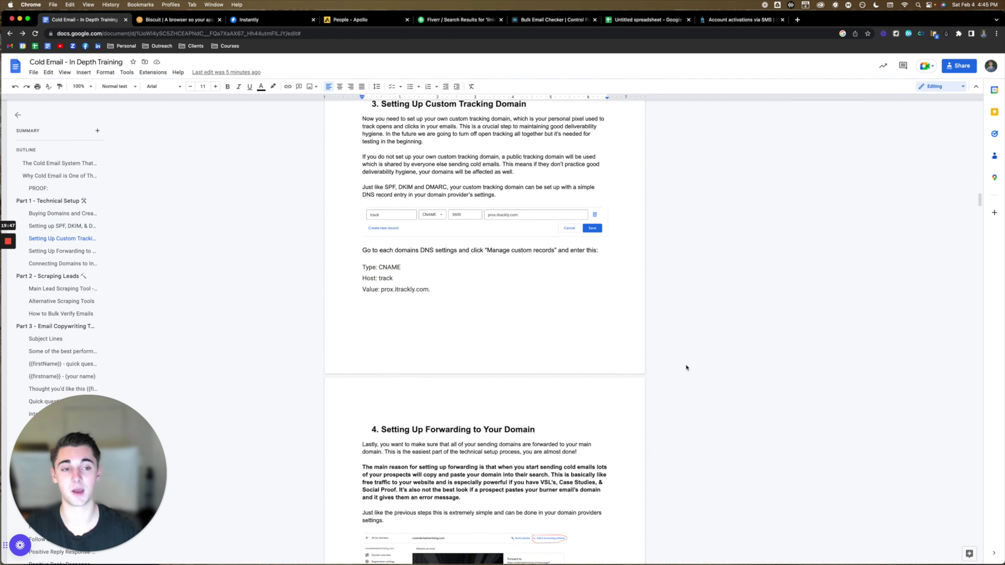
{"action": "scroll", "coordinate": [687, 367], "scroll_direction": "down", "scroll_amount": 10}
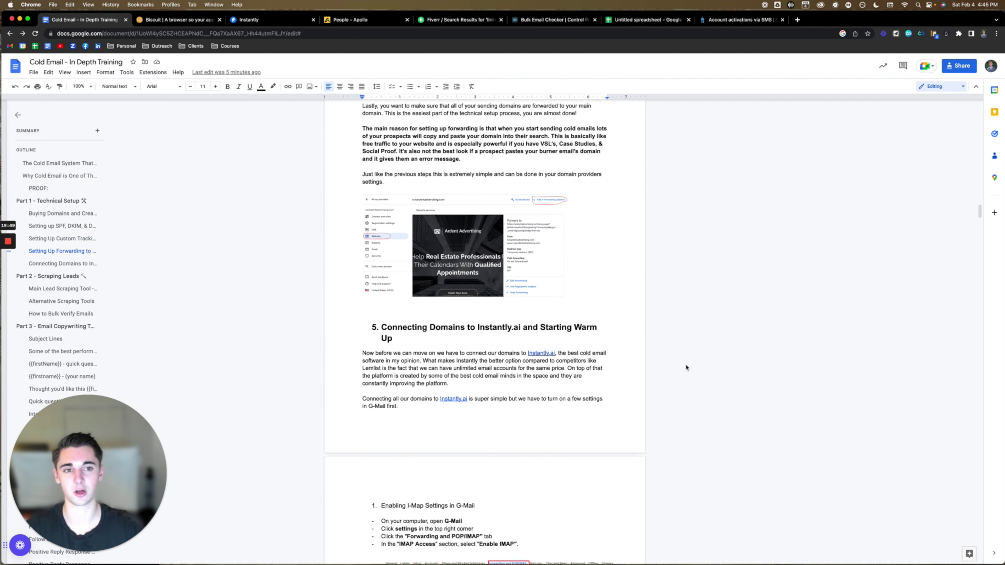
Revisit the SMS activation site, return to the training document, and review the steps from enabling IMAP in Gmail to activating warmup.
{"action": "left_click", "coordinate": [730, 20]}
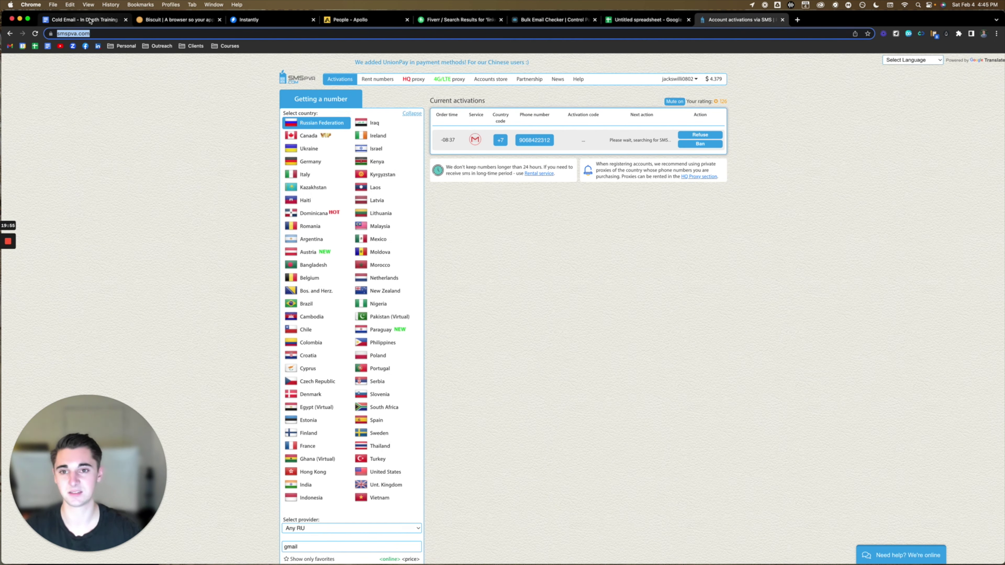
{"action": "left_click", "coordinate": [97, 20]}
{"action": "scroll", "coordinate": [637, 347], "scroll_direction": "down", "scroll_amount": 10}
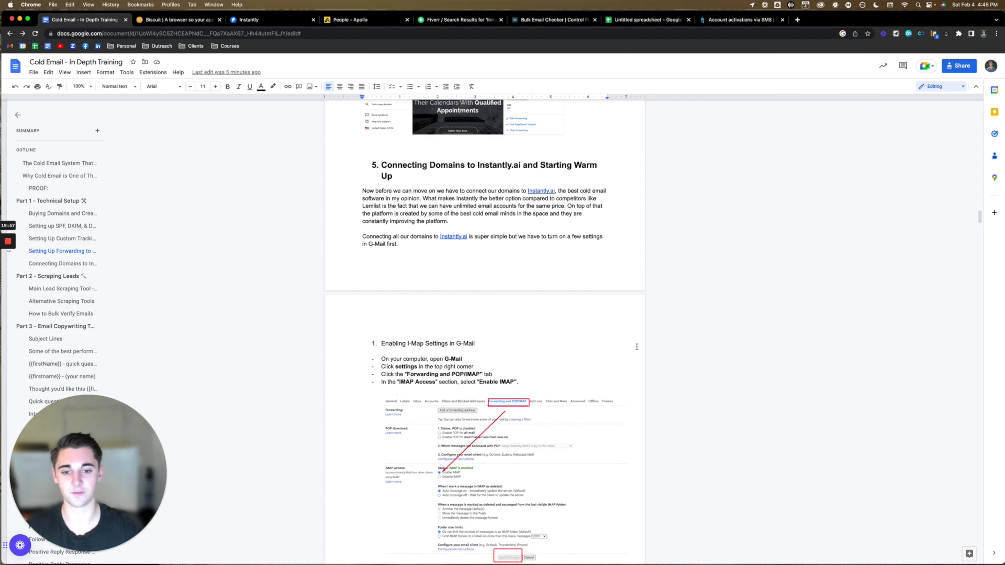
{"action": "scroll", "coordinate": [637, 347], "scroll_direction": "down", "scroll_amount": 12}
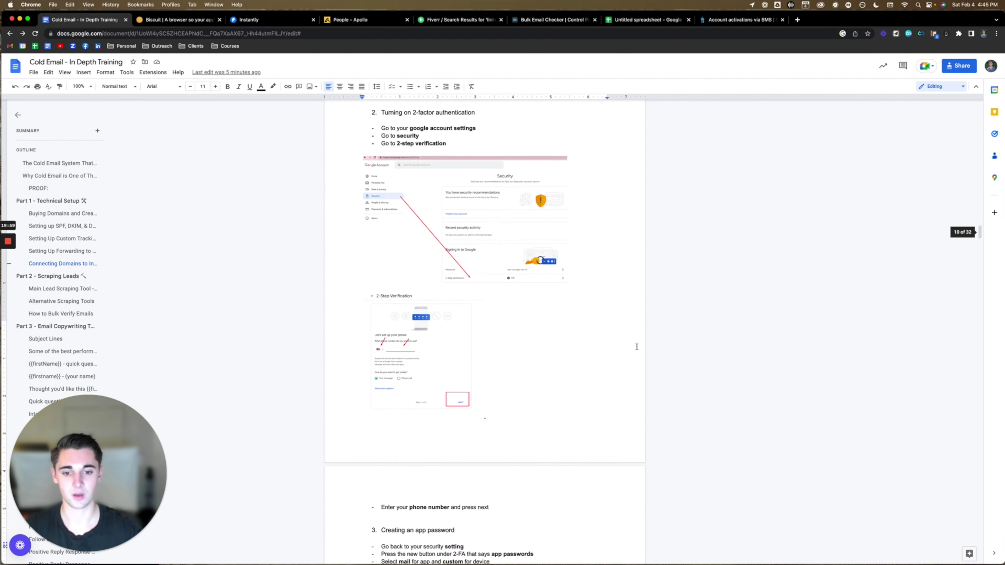
{"action": "scroll", "coordinate": [637, 347], "scroll_direction": "down", "scroll_amount": 4}
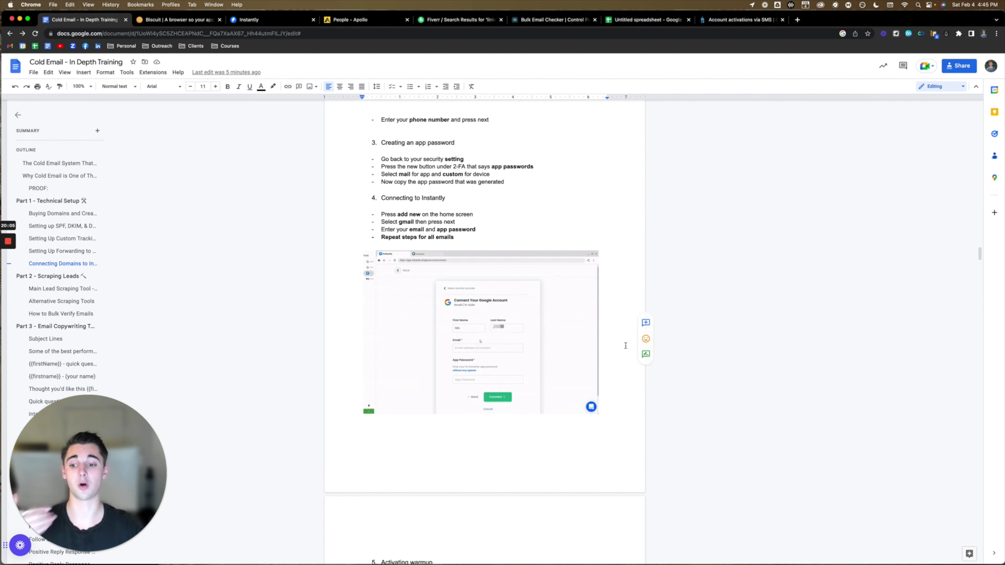
{"action": "scroll", "coordinate": [626, 346], "scroll_direction": "down", "scroll_amount": 3}
{"action": "scroll", "coordinate": [626, 346], "scroll_direction": "down", "scroll_amount": 6}
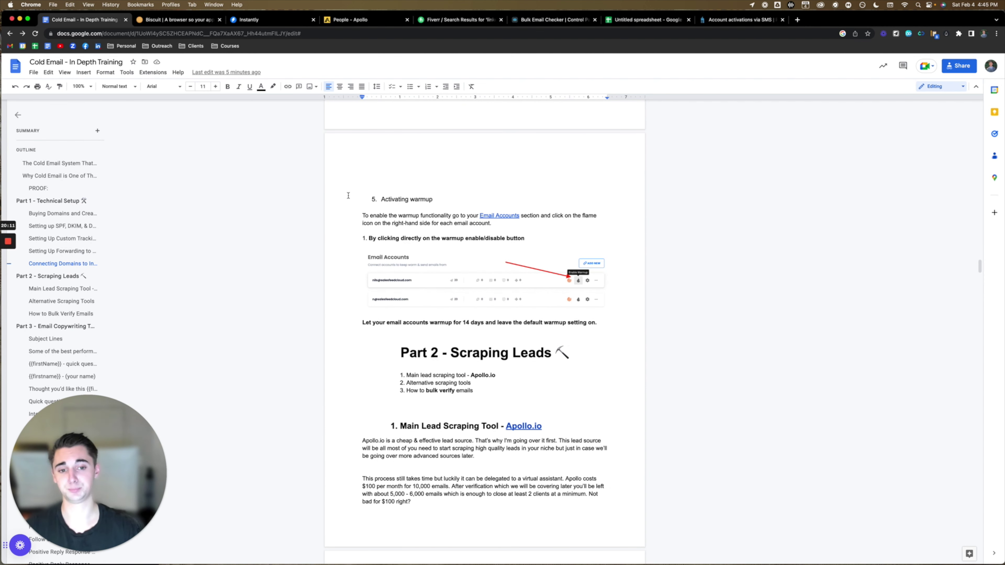
Show the warmup control in Instantly's Email Accounts list, and return to the training document's instruction on the 14-day warmup.
{"action": "left_click", "coordinate": [265, 24]}
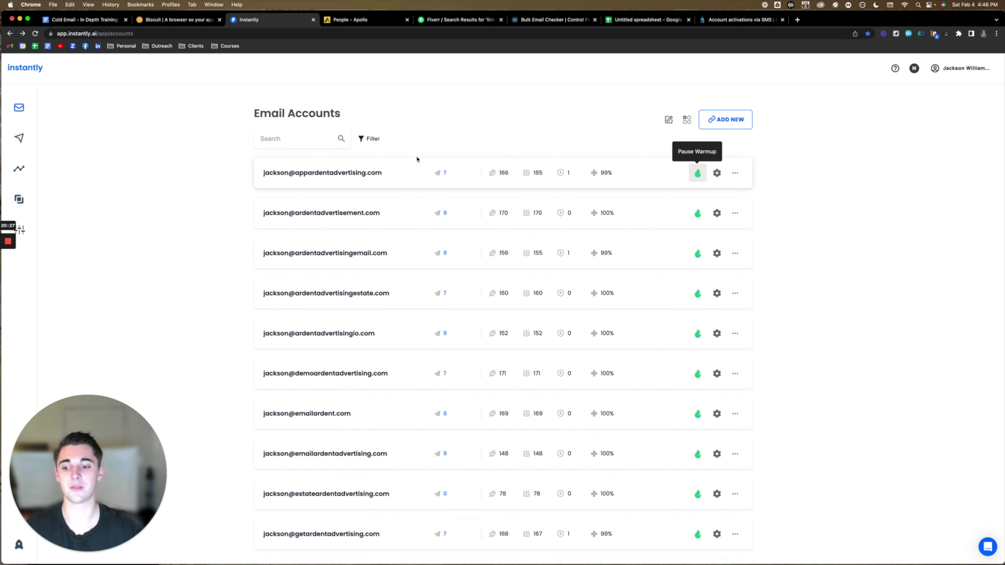
{"action": "left_click", "coordinate": [83, 21]}
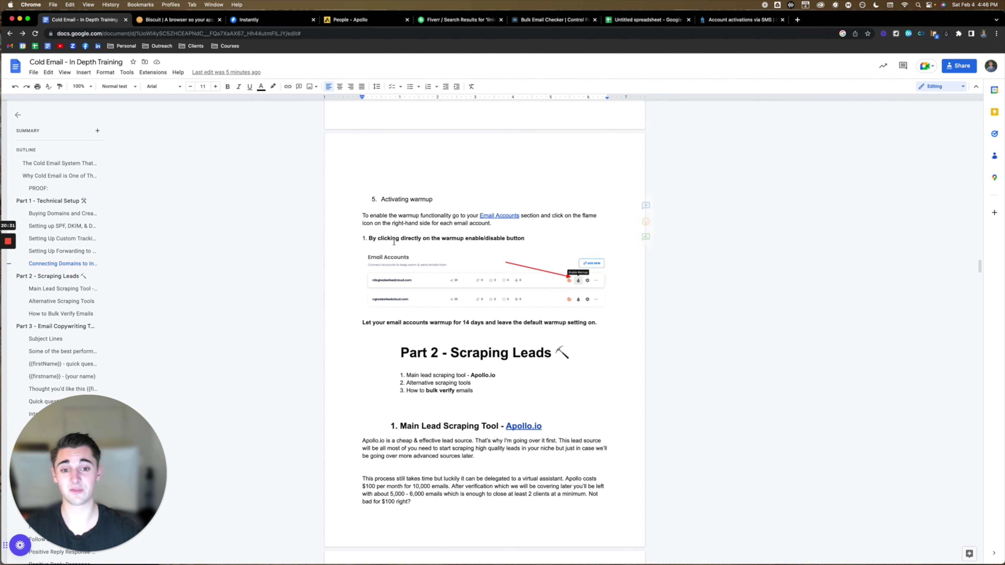
{"action": "scroll", "coordinate": [498, 302], "scroll_direction": "down", "scroll_amount": 4}
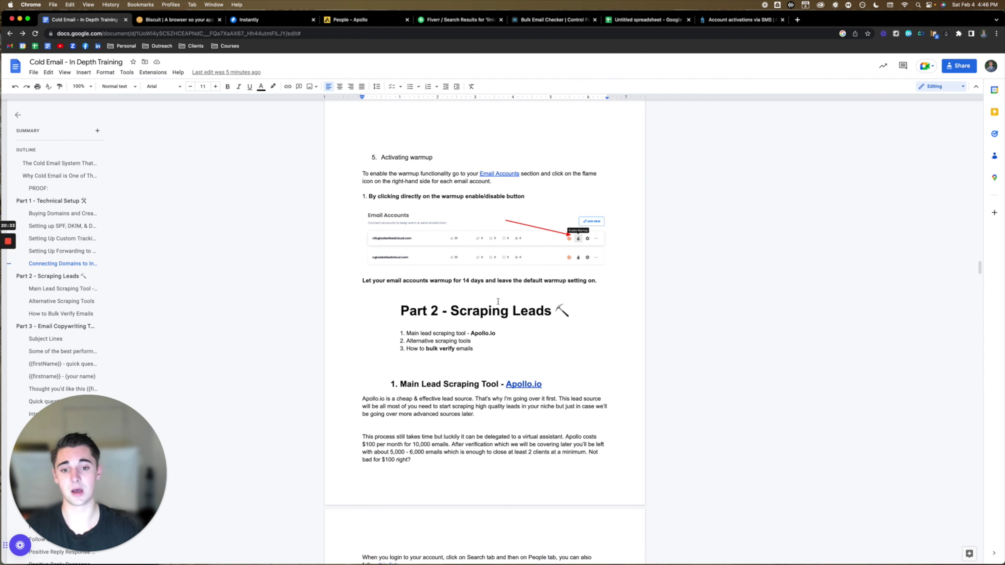
{"action": "scroll", "coordinate": [613, 248], "scroll_direction": "down", "scroll_amount": 2}
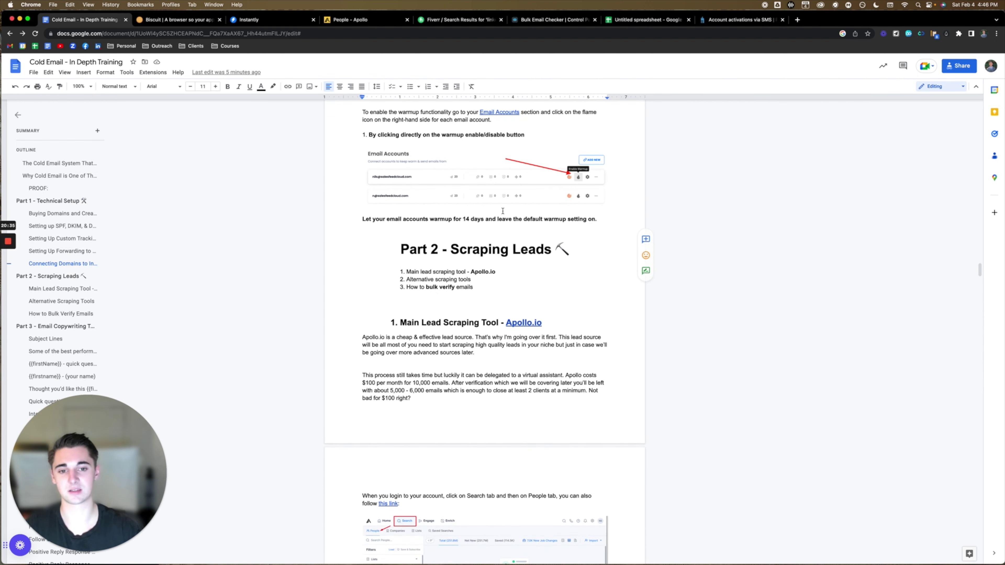
Read the start of Part 2 - Scraping Leads, covering Apollo.io as the main lead scraping tool and its people search filters.
{"action": "scroll", "coordinate": [477, 229], "scroll_direction": "down", "scroll_amount": 3}
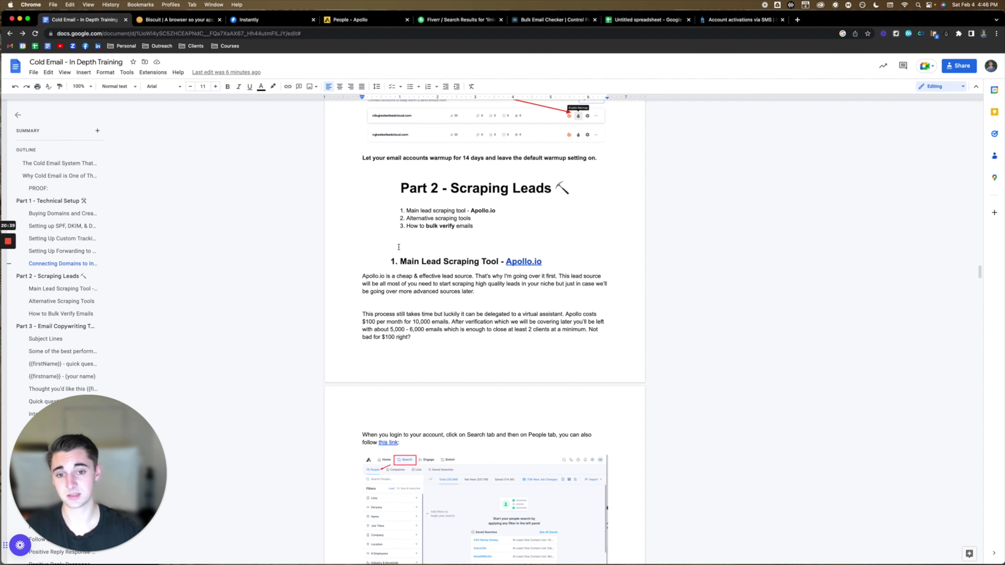
{"action": "scroll", "coordinate": [398, 247], "scroll_direction": "down", "scroll_amount": 1}
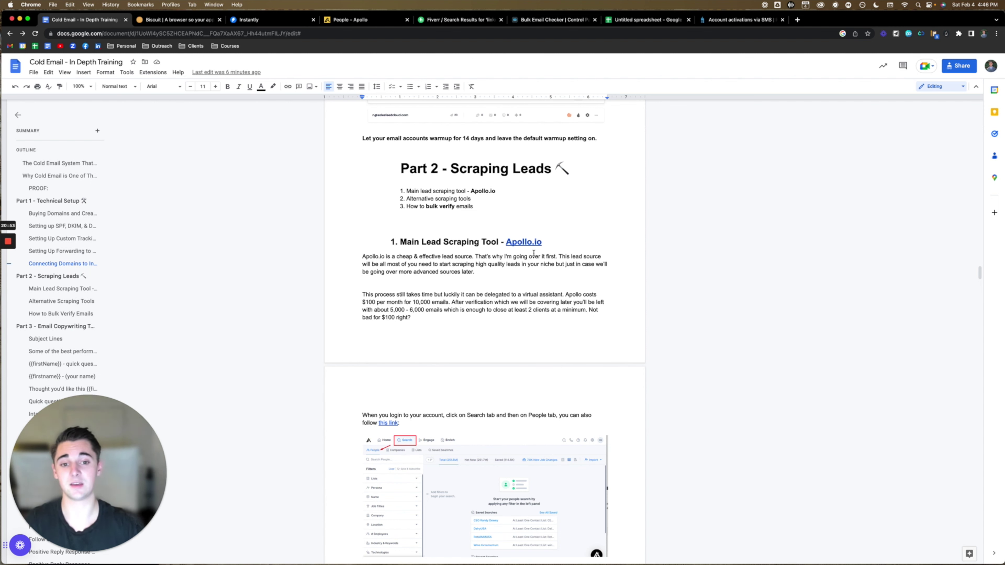
{"action": "scroll", "coordinate": [462, 293], "scroll_direction": "down", "scroll_amount": 1}
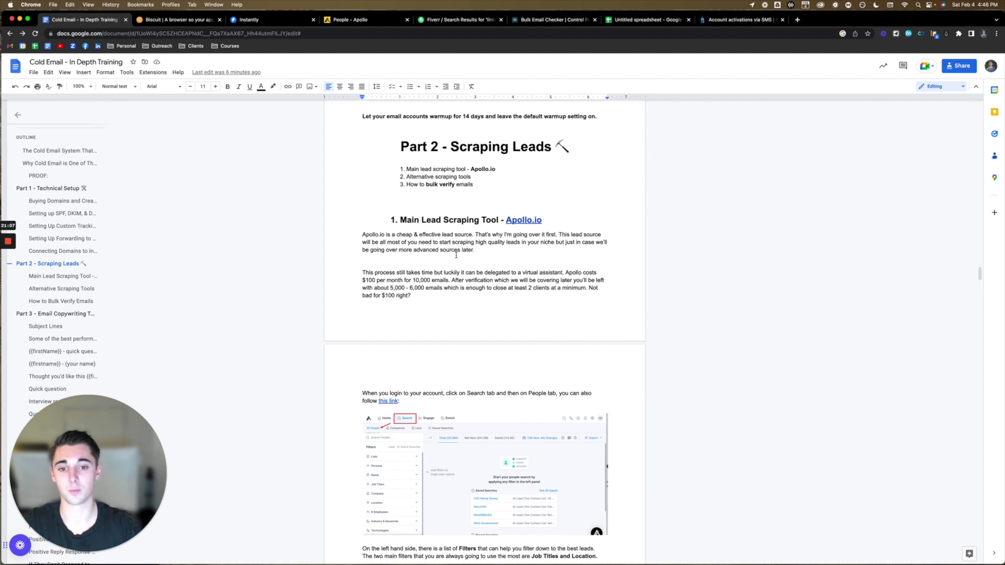
{"action": "scroll", "coordinate": [562, 262], "scroll_direction": "down", "scroll_amount": 2}
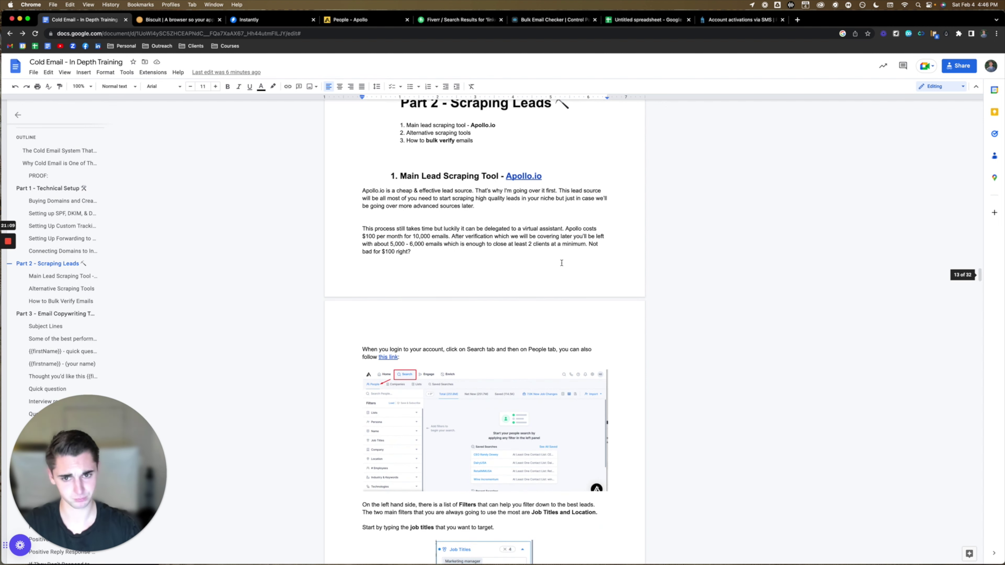
{"action": "scroll", "coordinate": [445, 256], "scroll_direction": "down", "scroll_amount": 1}
{"action": "scroll", "coordinate": [438, 223], "scroll_direction": "down", "scroll_amount": 1}
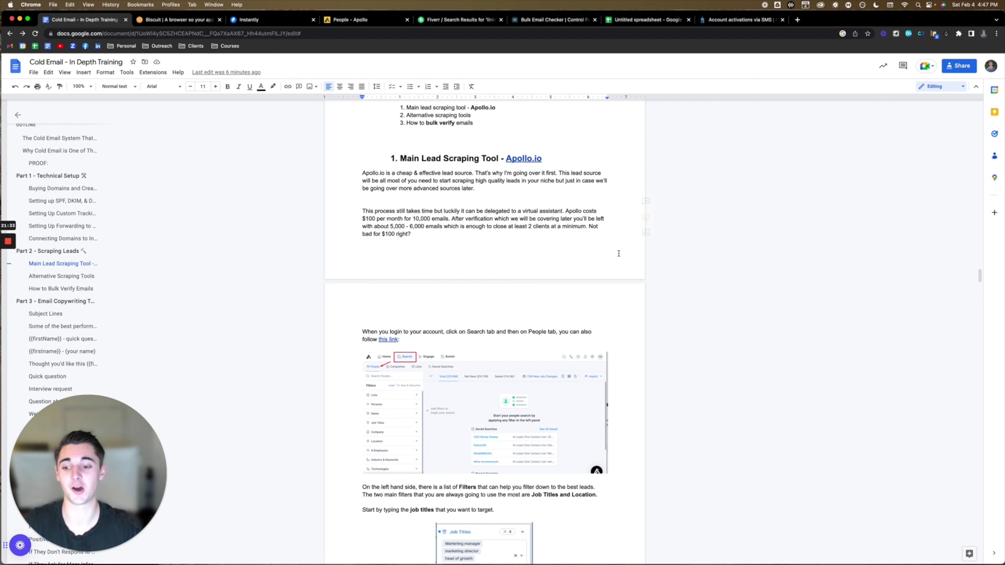
{"action": "scroll", "coordinate": [477, 246], "scroll_direction": "down", "scroll_amount": 1}
{"action": "scroll", "coordinate": [477, 247], "scroll_direction": "down", "scroll_amount": 5}
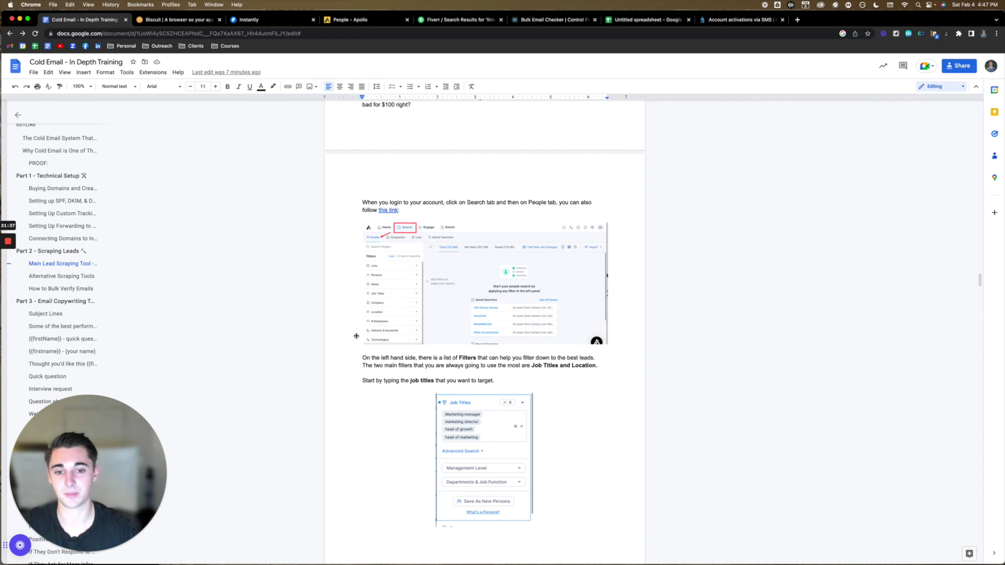
Switch to Apollo's People search page and show its filter list, including the Job Titles filter.
{"action": "left_click", "coordinate": [345, 20]}
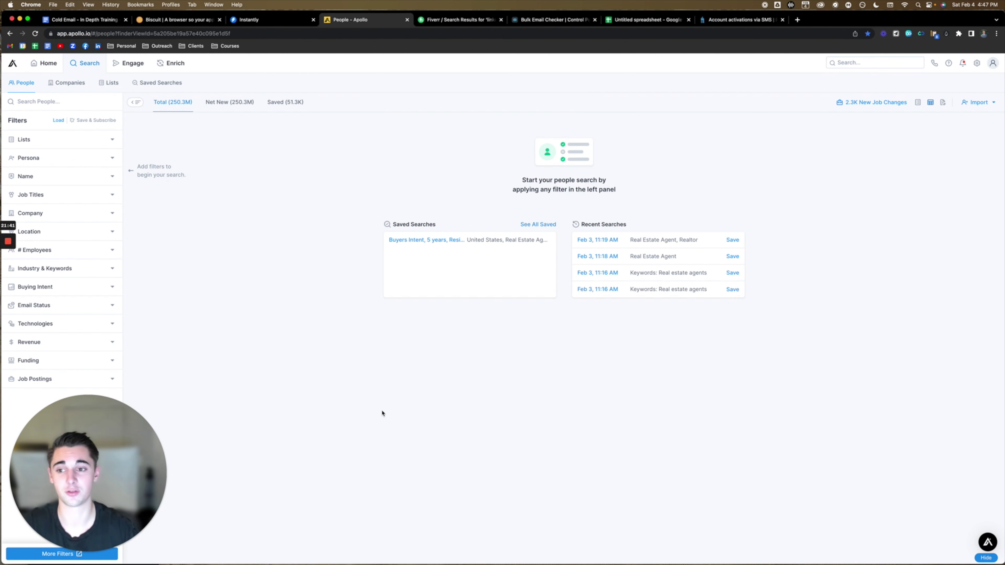
{"action": "left_click_drag", "start_coordinate": [86, 553], "coordinate": [234, 525]}
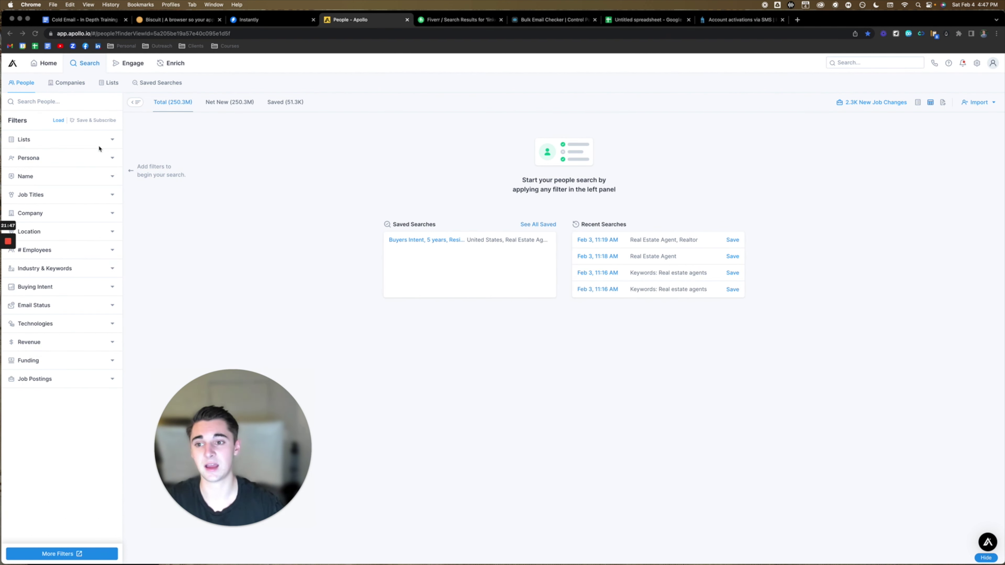
{"action": "left_click", "coordinate": [234, 195]}
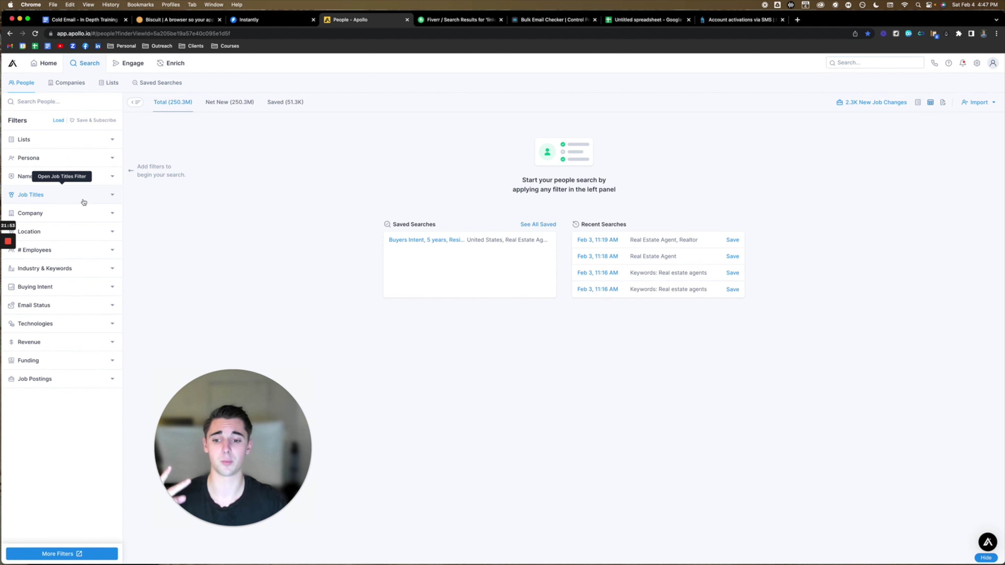
Return to the training document and examine the instructions for targeting or excluding job titles and choosing the leads' location.
{"action": "left_click", "coordinate": [80, 20]}
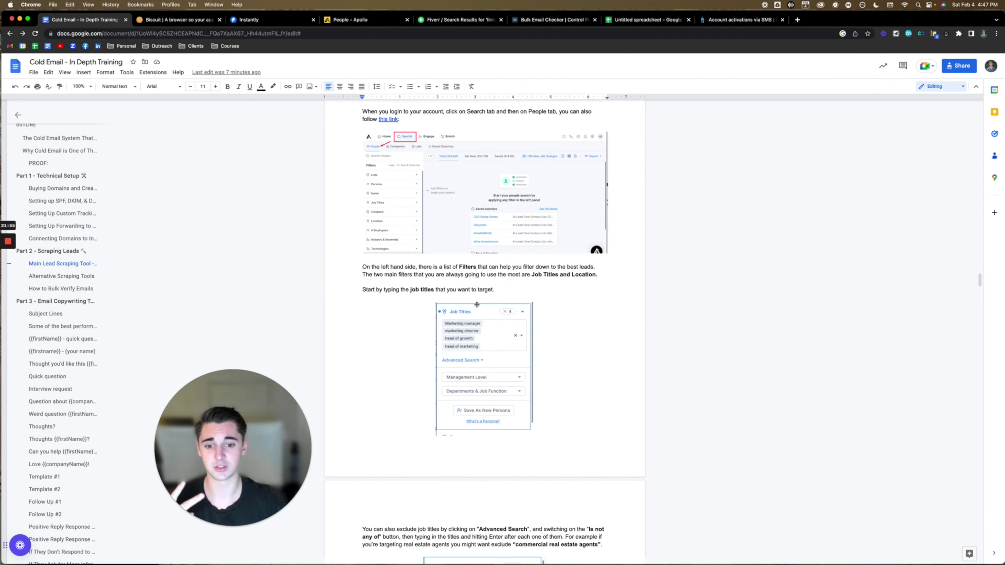
{"action": "scroll", "coordinate": [444, 413], "scroll_direction": "down", "scroll_amount": 8}
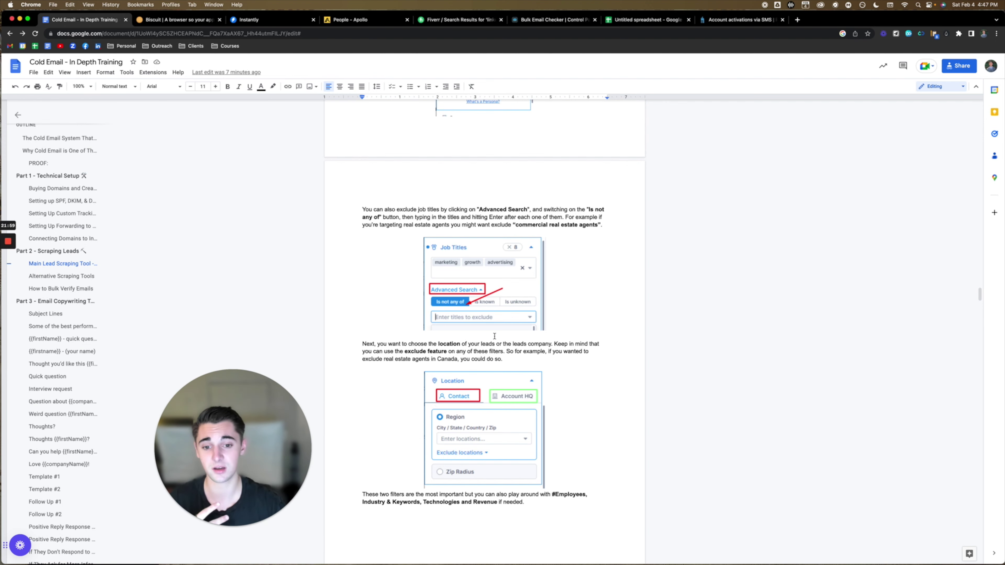
{"action": "scroll", "coordinate": [495, 337], "scroll_direction": "down", "scroll_amount": 1}
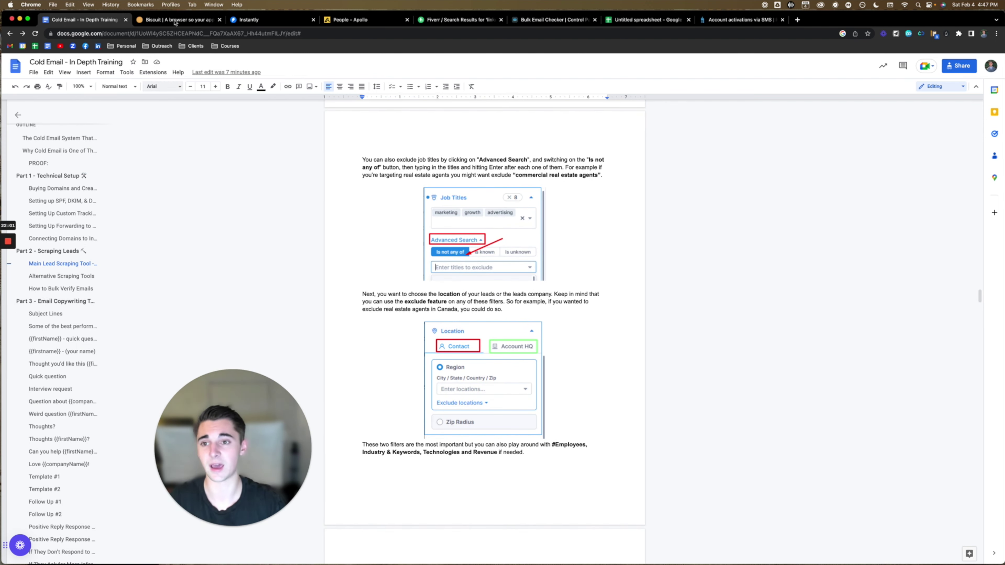
Switch back to Apollo's People search and close the Biscuit website's browser tab.
{"action": "left_click", "coordinate": [348, 20]}
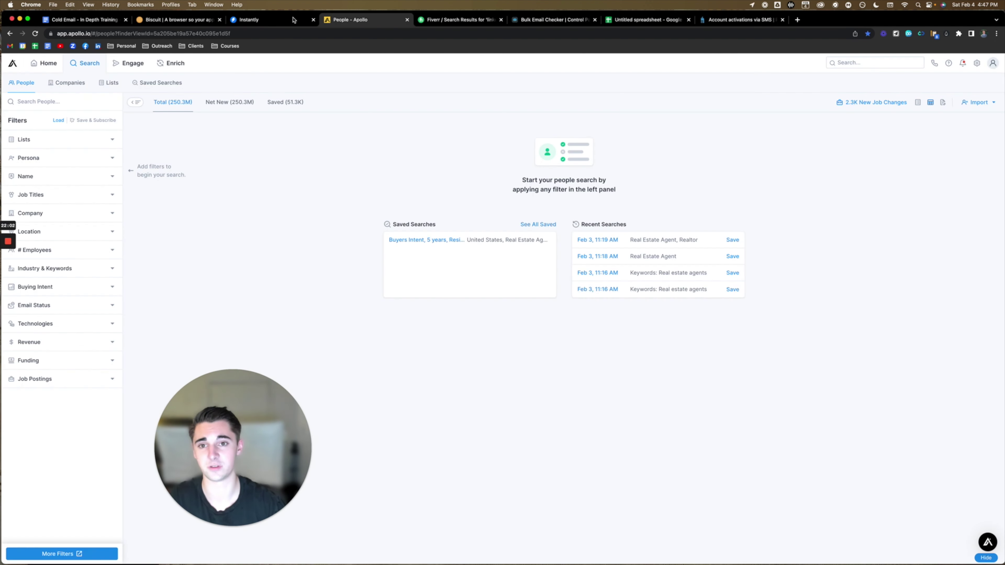
{"action": "left_click", "coordinate": [219, 20]}
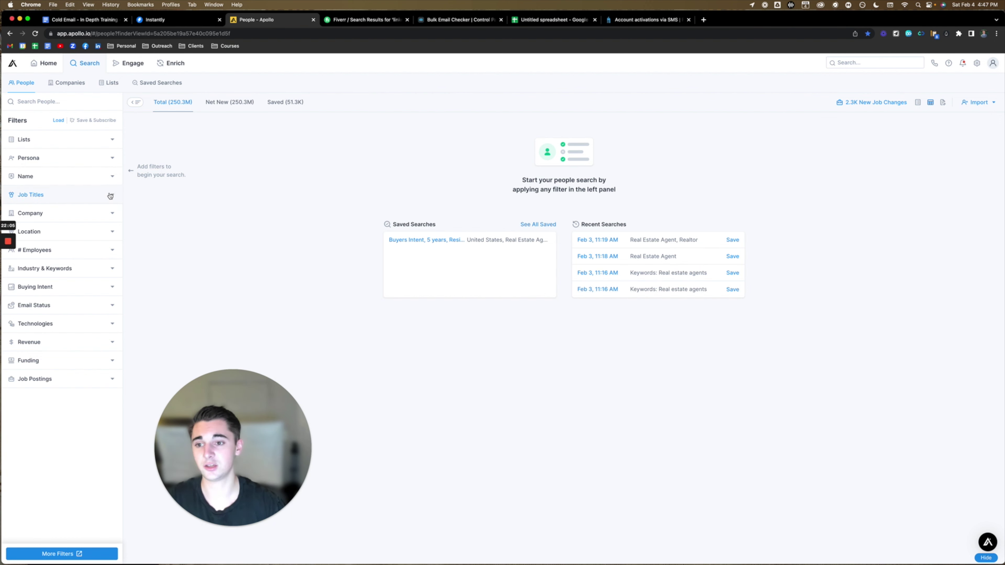
Filter the people search by the job titles real estate agent and realtor.
{"action": "left_click", "coordinate": [79, 194]}
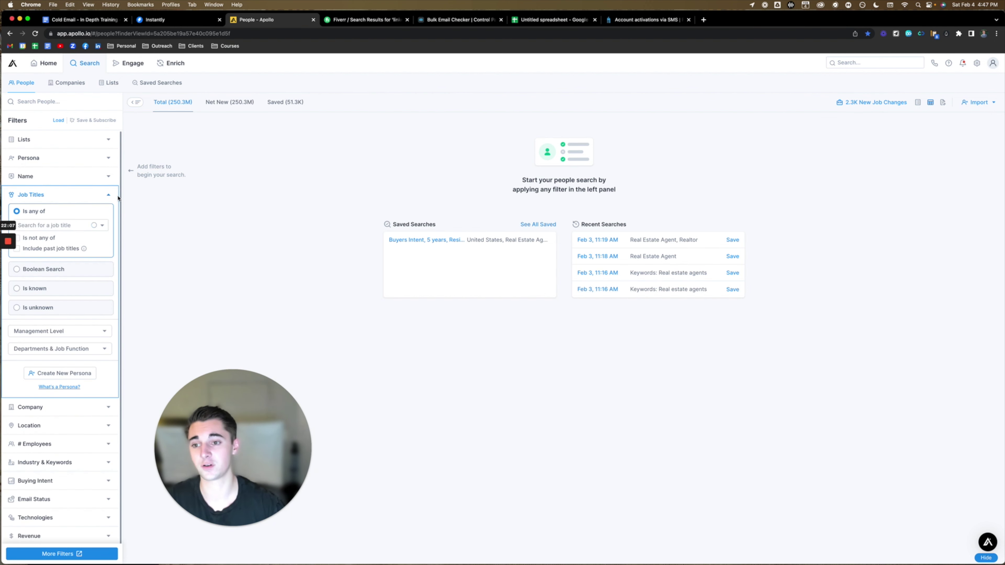
{"action": "left_click", "coordinate": [69, 224]}
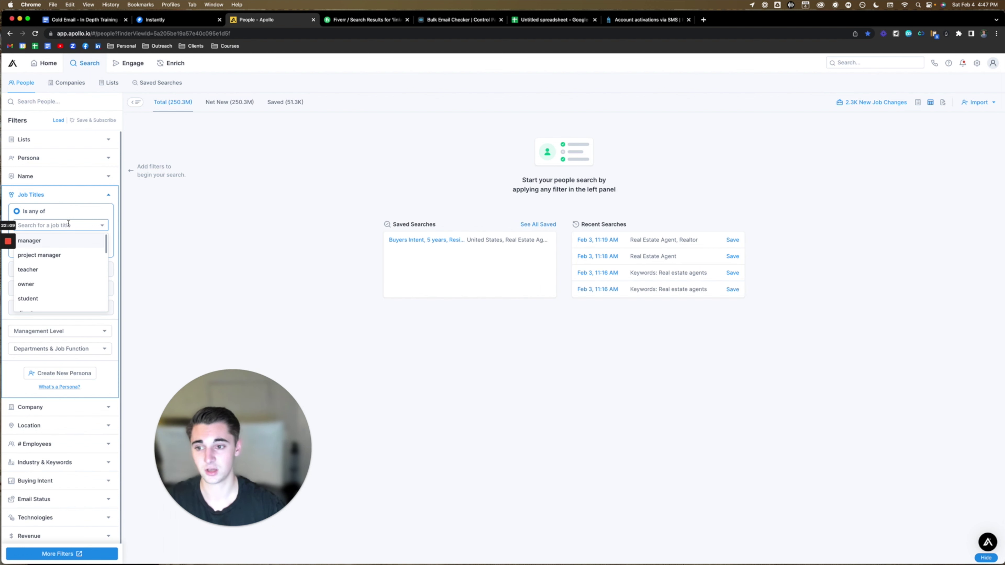
{"action": "type", "text": "real estate agent"}
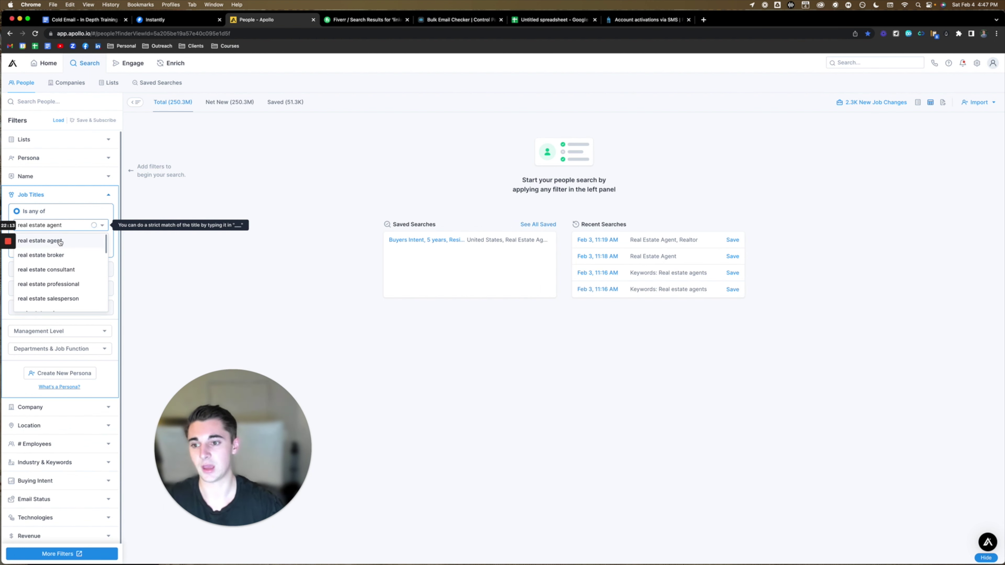
{"action": "left_click", "coordinate": [60, 241]}
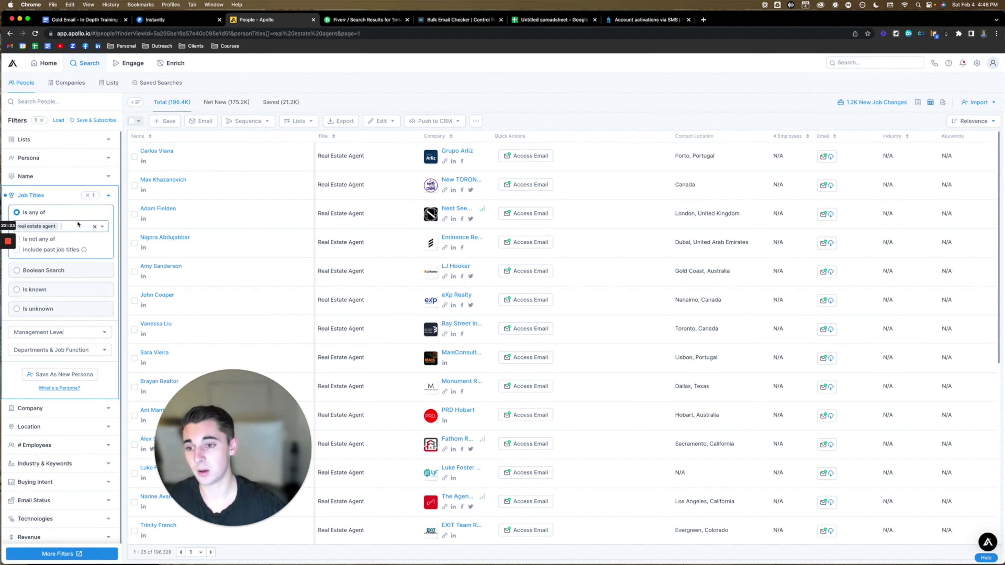
{"action": "type", "text": "realtor"}
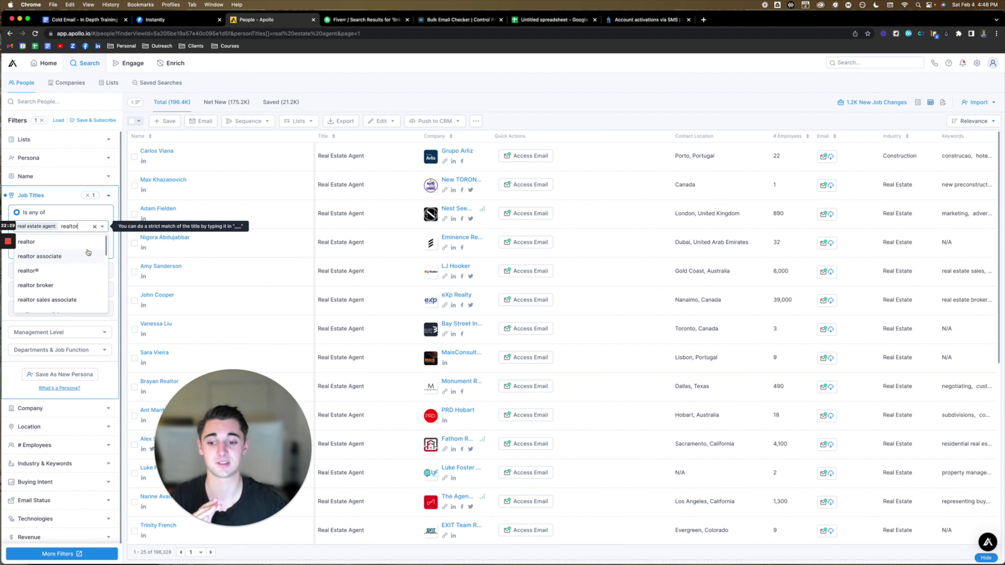
{"action": "left_click", "coordinate": [50, 242]}
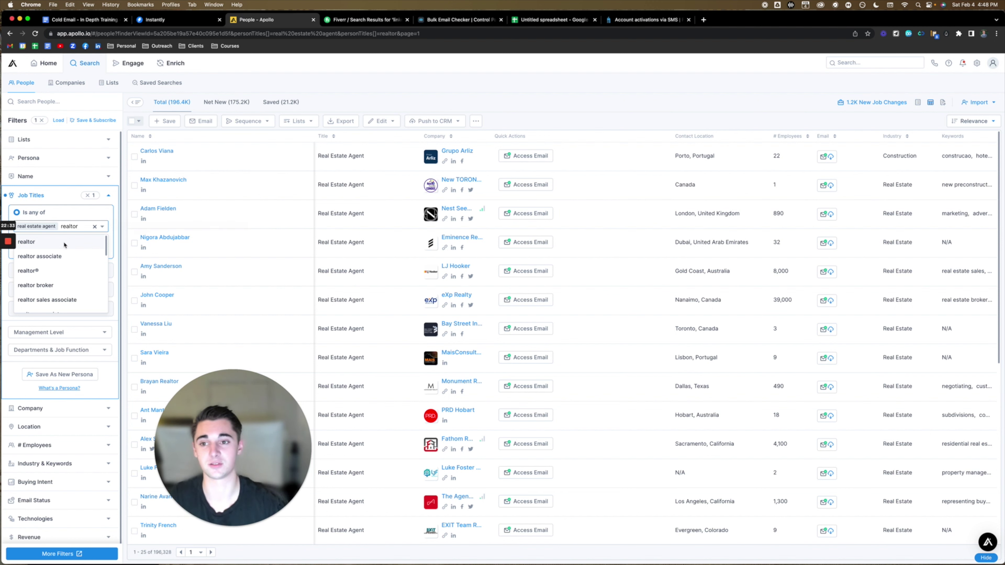
{"action": "left_click", "coordinate": [52, 243]}
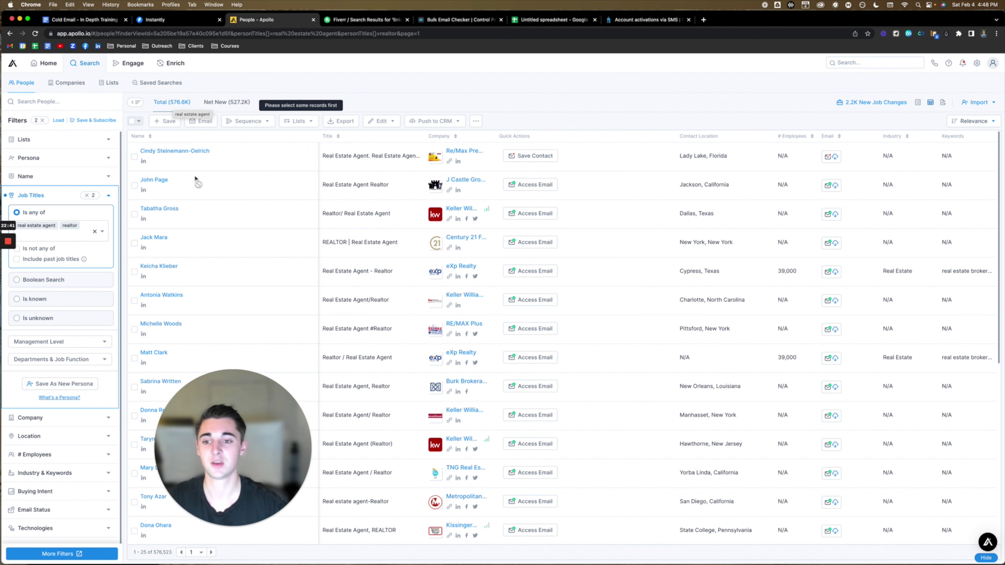
{"action": "left_click", "coordinate": [39, 238]}
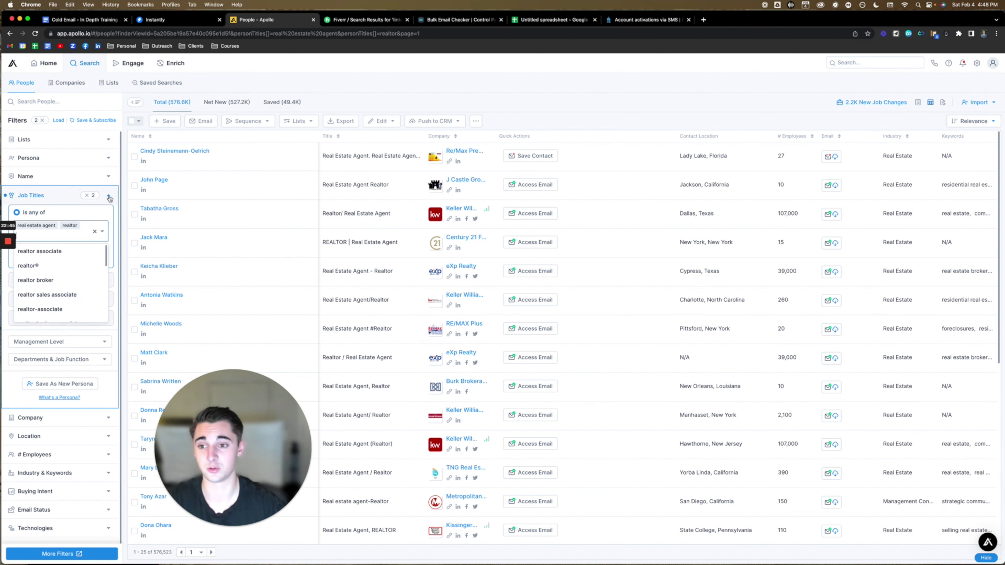
{"action": "left_click", "coordinate": [142, 235]}
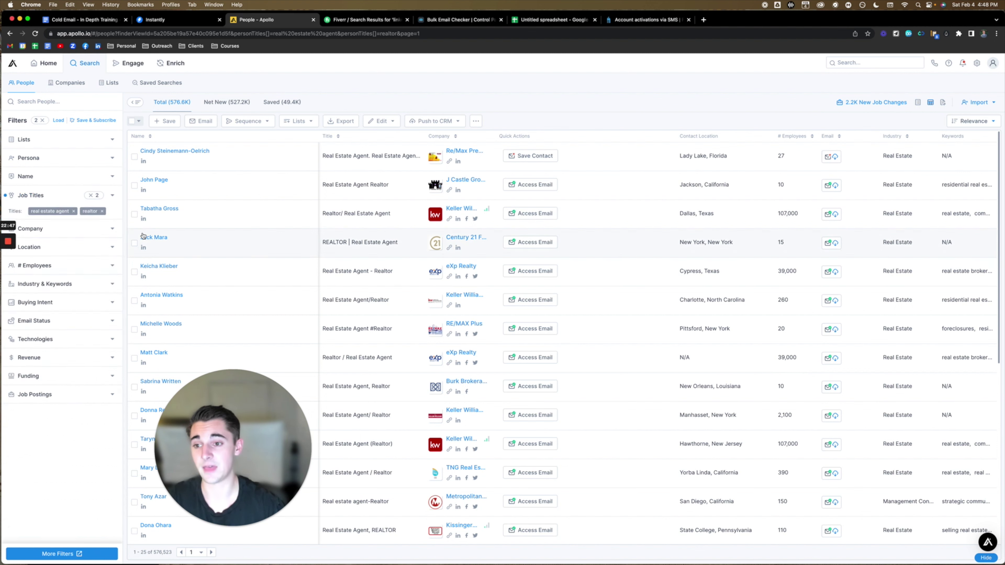
Exclude the job title commercial real estate agent from the people search.
{"action": "left_click", "coordinate": [112, 197]}
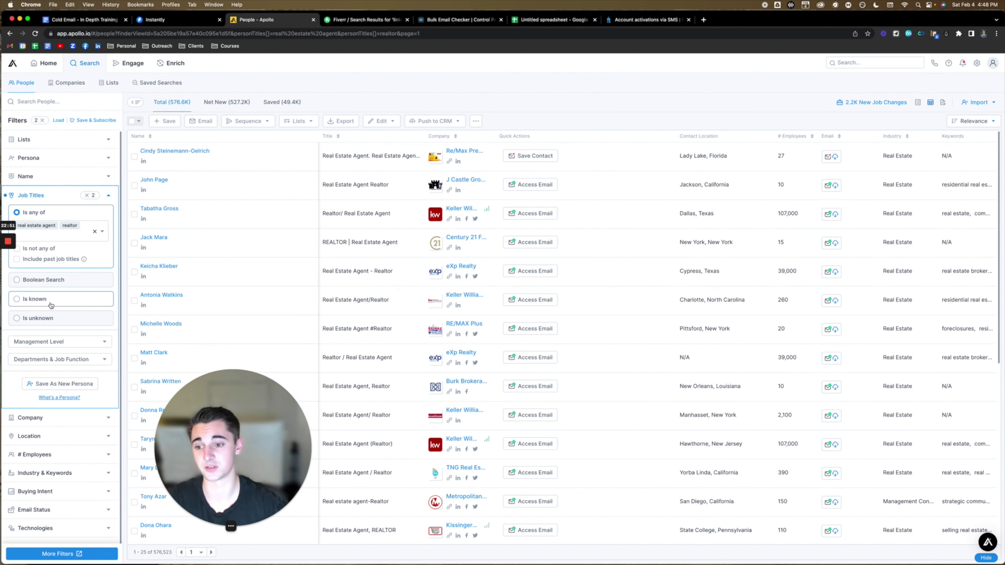
{"action": "scroll", "coordinate": [47, 295], "scroll_direction": "down", "scroll_amount": 1}
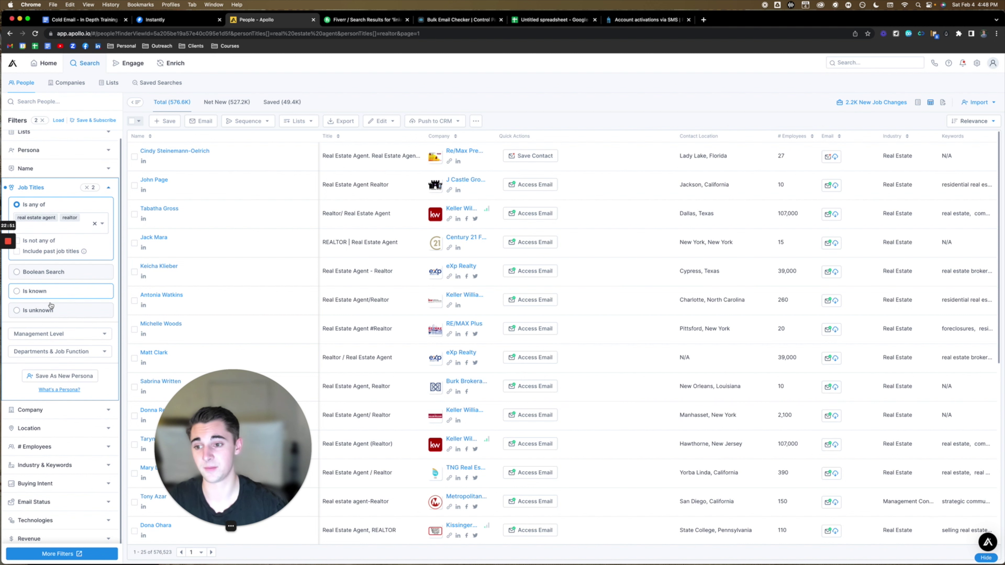
{"action": "left_click", "coordinate": [18, 241]}
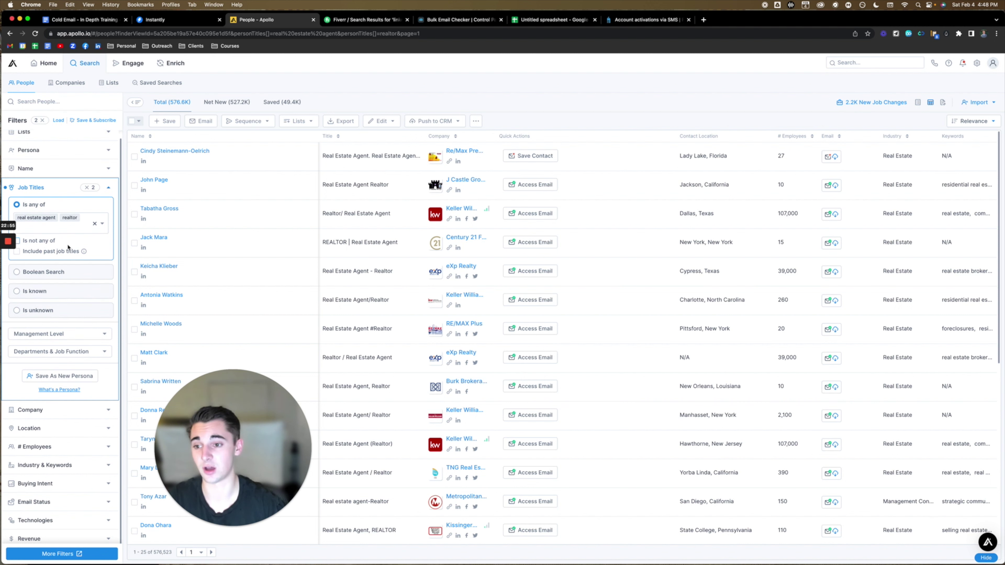
{"action": "left_click", "coordinate": [47, 251]}
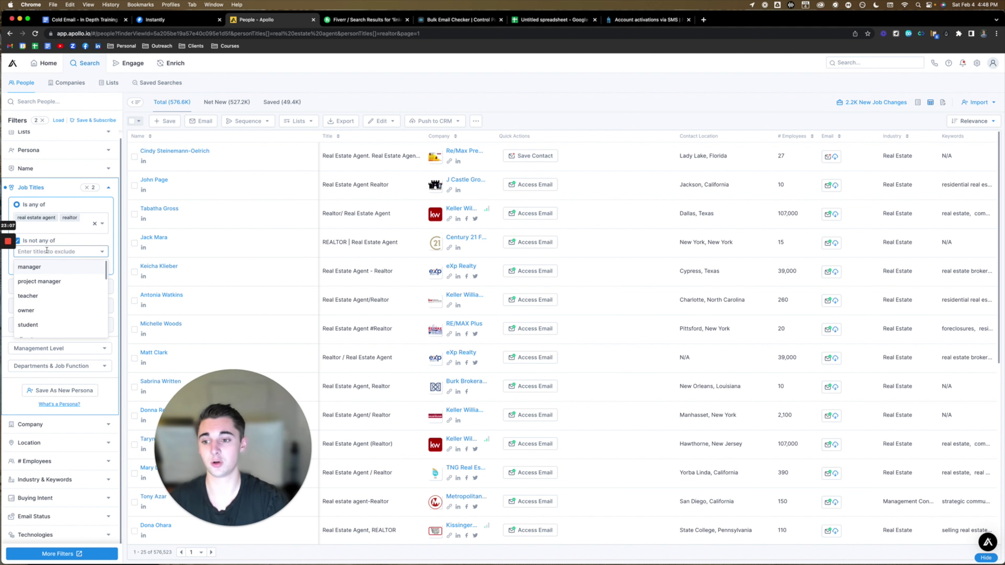
{"action": "type", "text": "commercial real"}
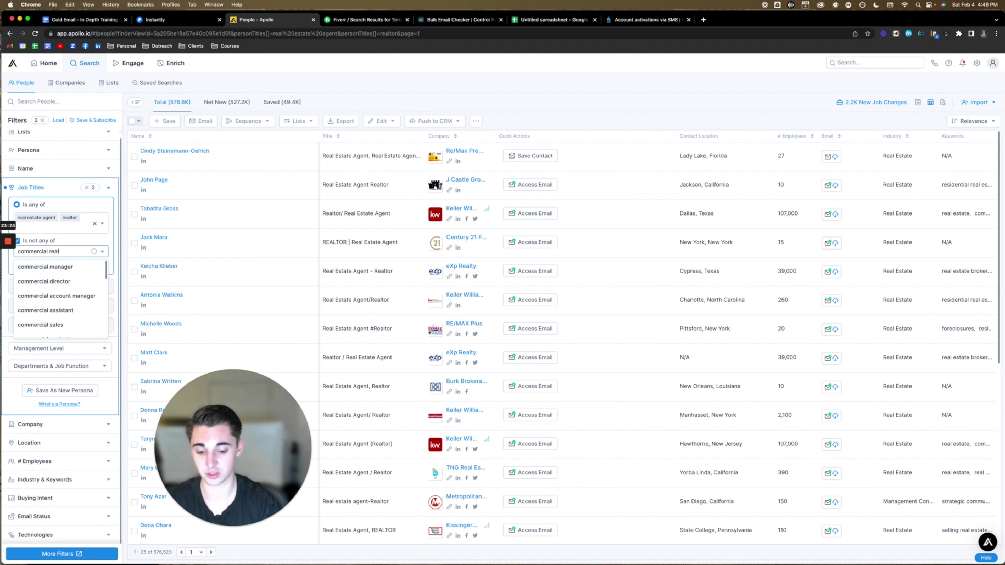
{"action": "left_click", "coordinate": [57, 297]}
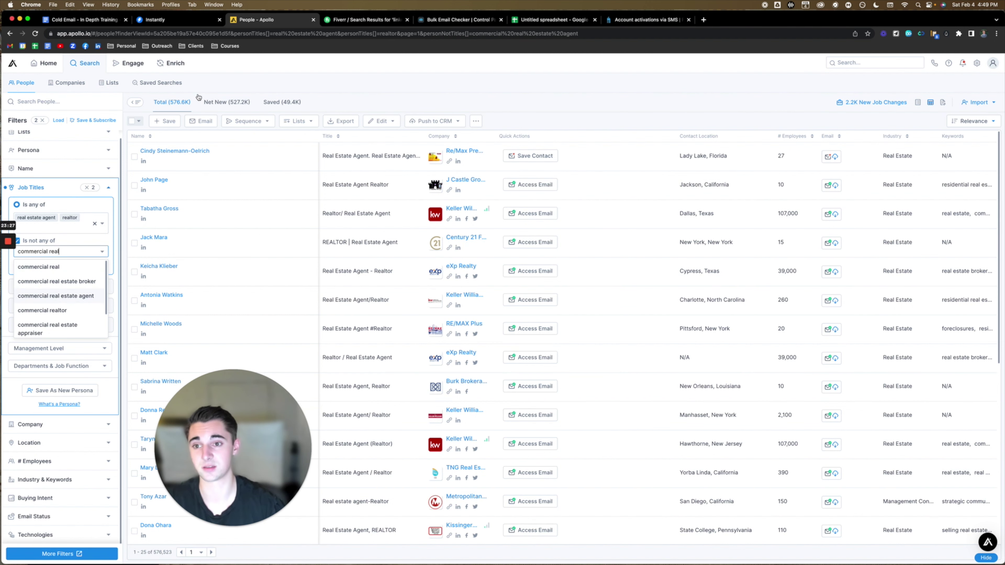
{"action": "left_click", "coordinate": [55, 297]}
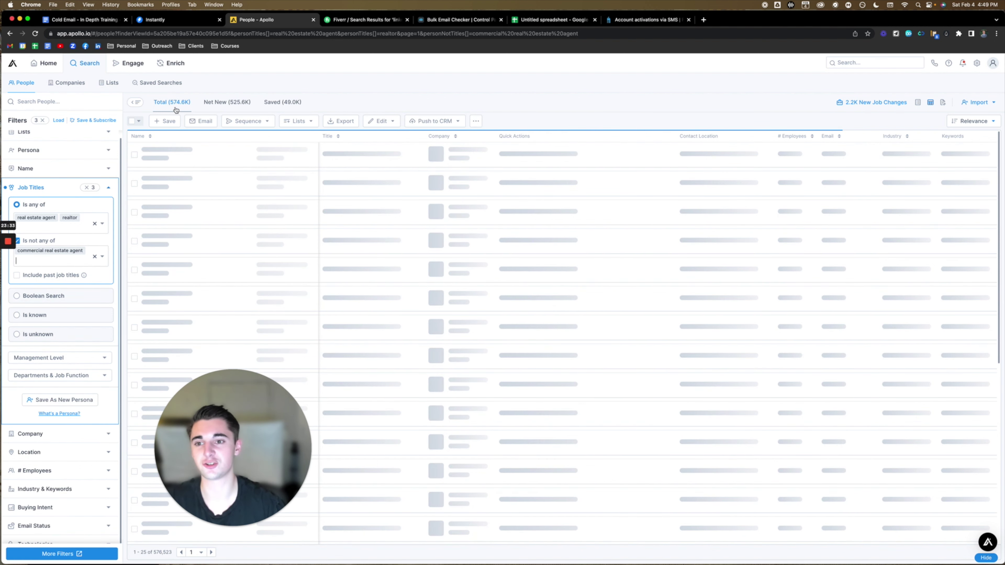
{"action": "left_click", "coordinate": [40, 260]}
{"action": "type", "text": "co"}
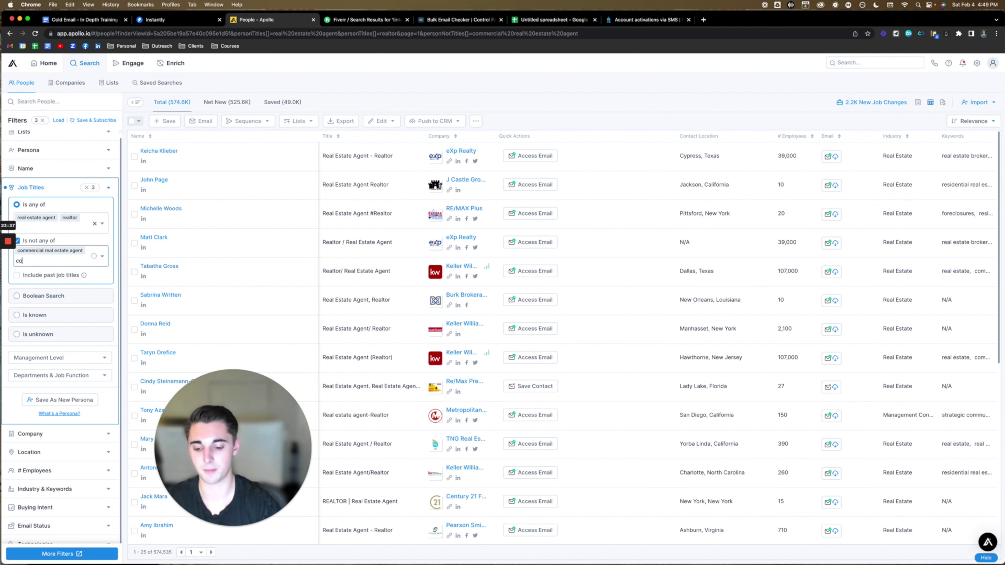
{"action": "type", "text": "mmecrial"}
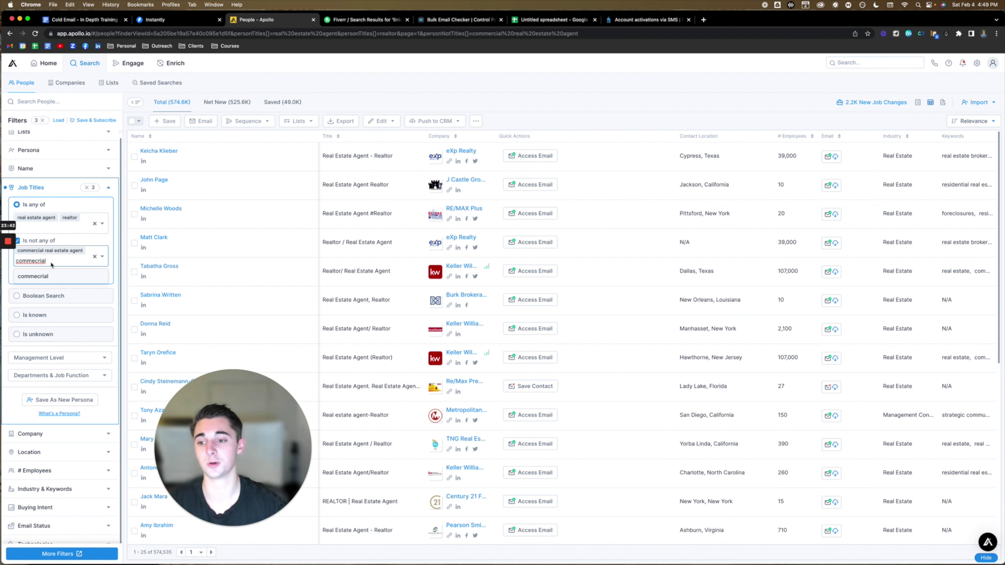
{"action": "left_click", "coordinate": [13, 258]}
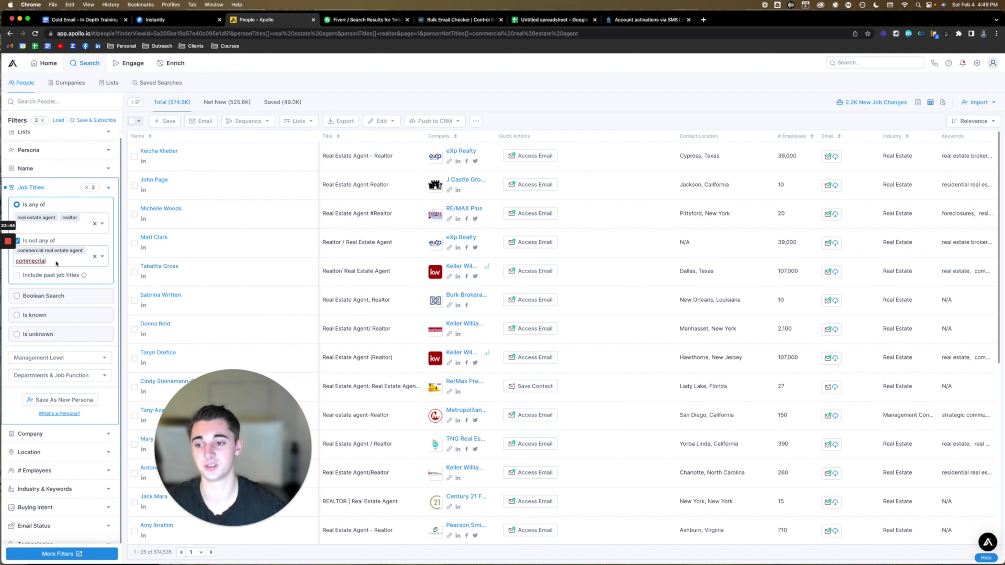
{"action": "key", "text": "BackSpace"}
{"action": "key", "text": "BackSpace"}
{"action": "key", "text": "BackSpace"}
{"action": "key", "text": "BackSpace"}
{"action": "key", "text": "BackSpace"}
{"action": "key", "text": "BackSpace"}
{"action": "key", "text": "BackSpace"}
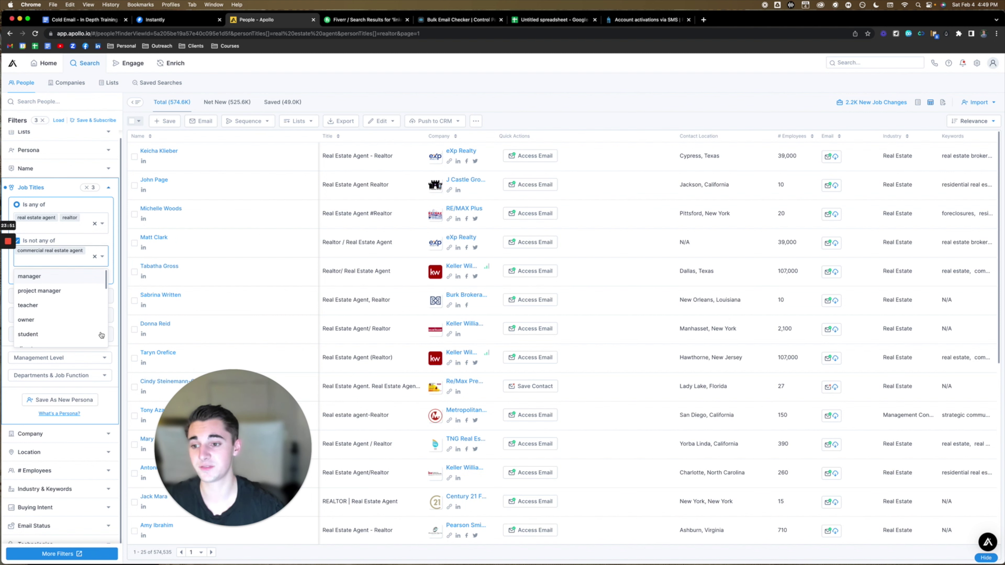
Remove the commercial real estate agent exclusion and collapse the Job Titles filter.
{"action": "key", "text": "BackSpace"}
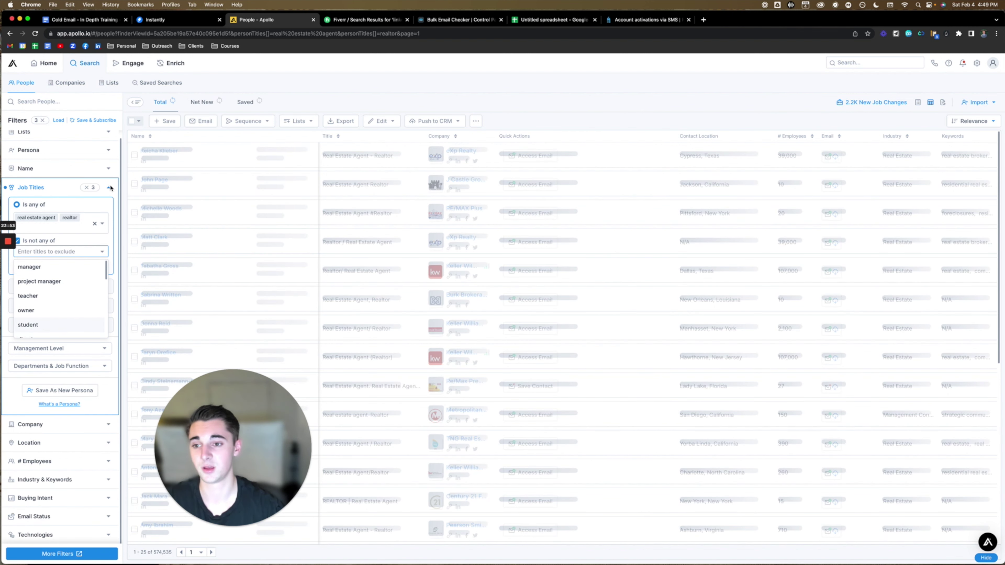
{"action": "left_click", "coordinate": [110, 188]}
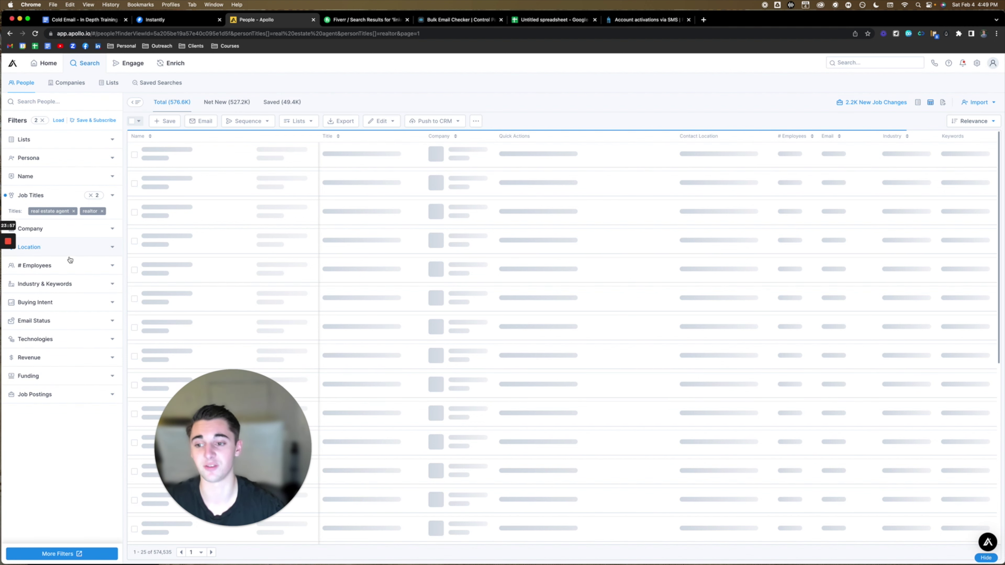
Restrict the contacts' location to the United States.
{"action": "left_click", "coordinate": [113, 250]}
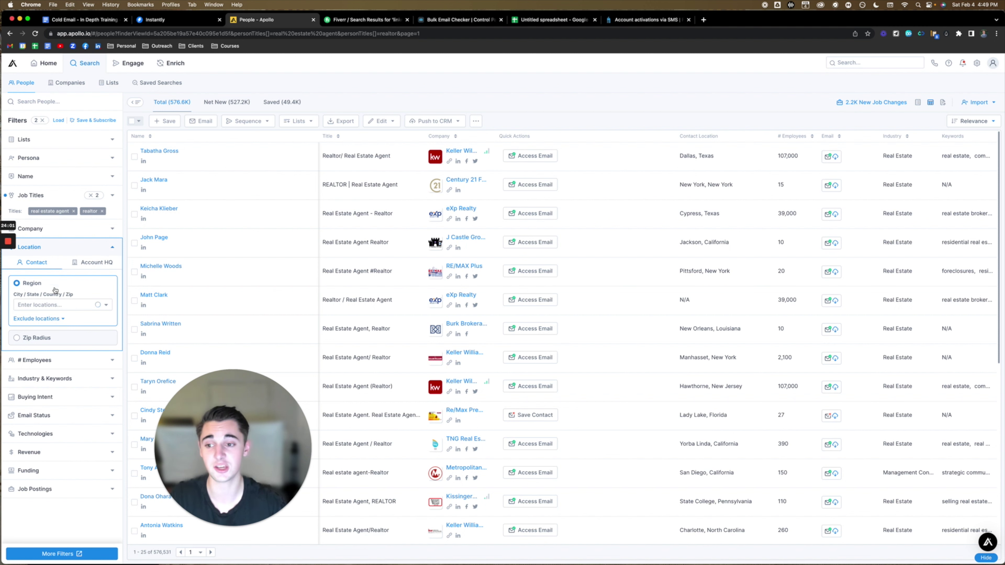
{"action": "left_click", "coordinate": [41, 305]}
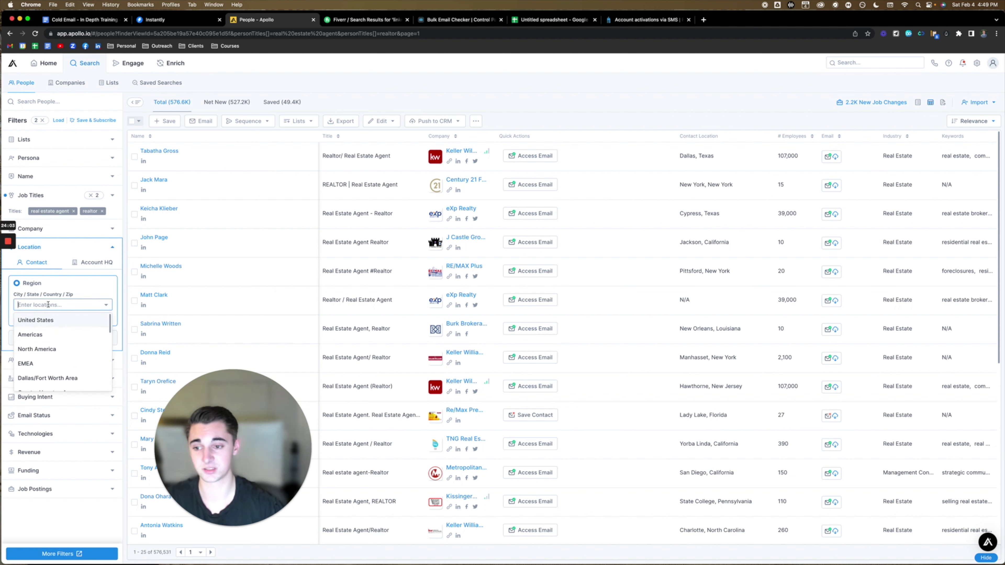
{"action": "left_click", "coordinate": [42, 321]}
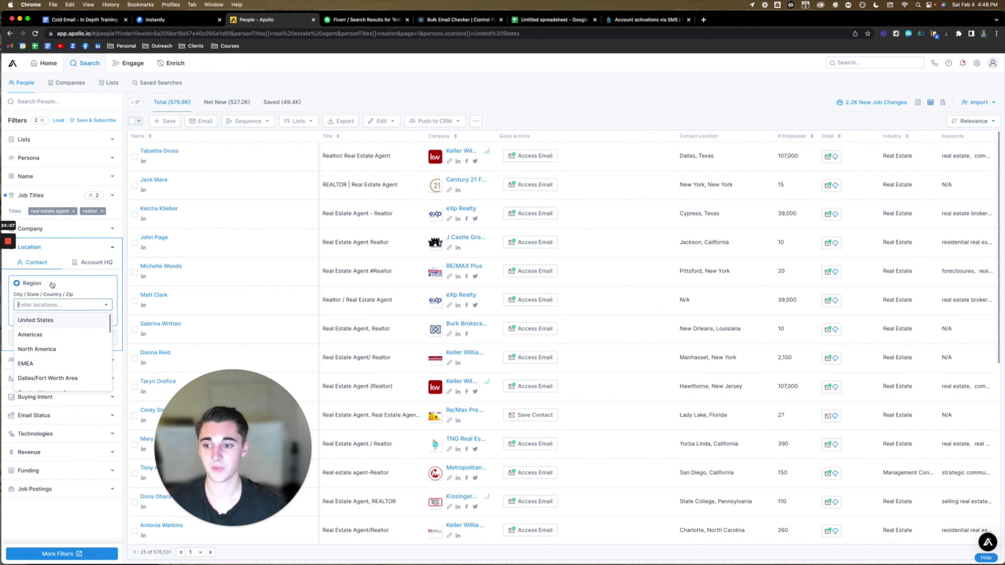
{"action": "left_click", "coordinate": [43, 321]}
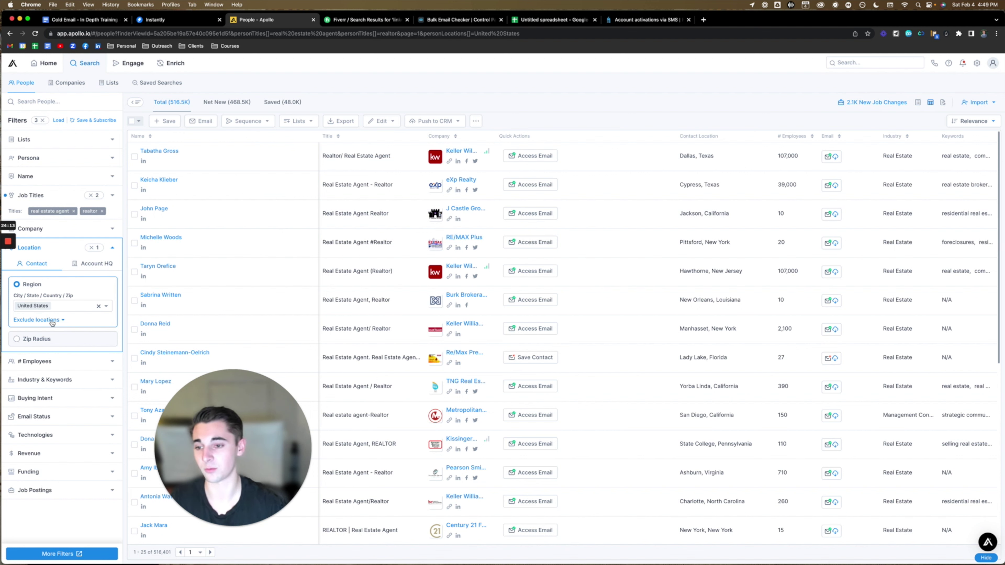
Exclude California, US from the contacts' location and collapse the Location filter.
{"action": "left_click", "coordinate": [51, 320]}
{"action": "left_click", "coordinate": [58, 341]}
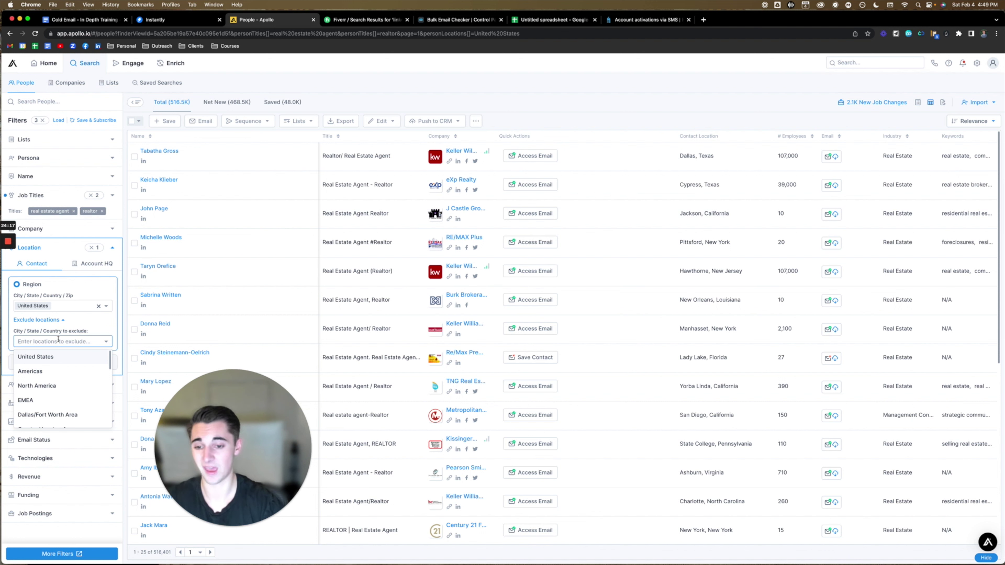
{"action": "type", "text": "califo"}
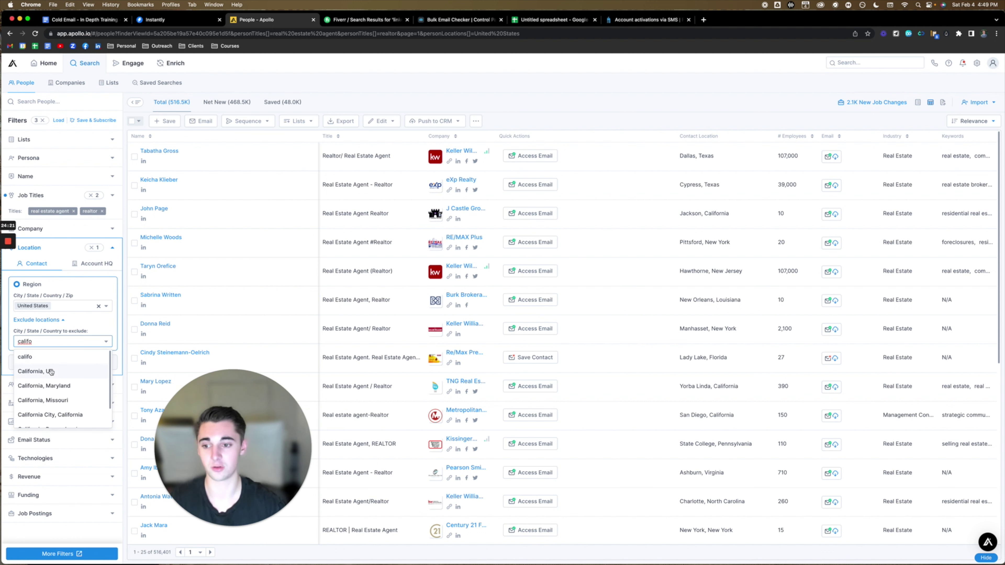
{"action": "left_click", "coordinate": [49, 372]}
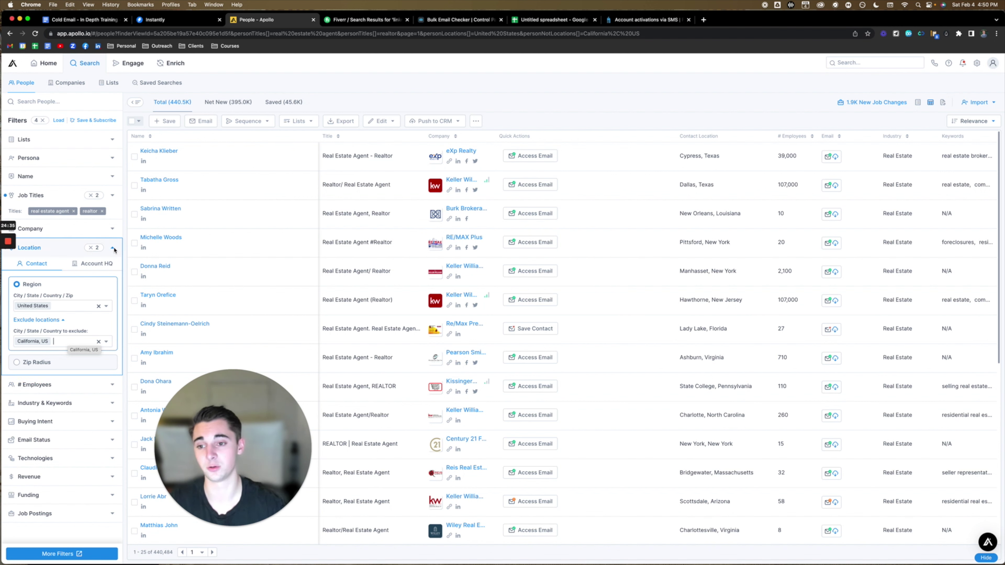
{"action": "left_click", "coordinate": [239, 174]}
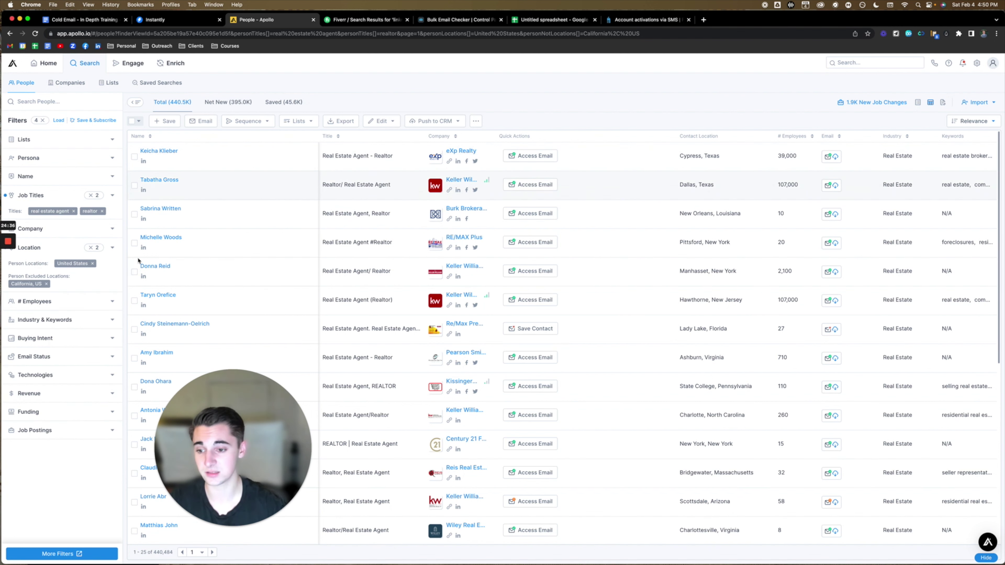
Limit the leads to the Verified business email status and collapse the Email Status filter.
{"action": "left_click", "coordinate": [112, 358]}
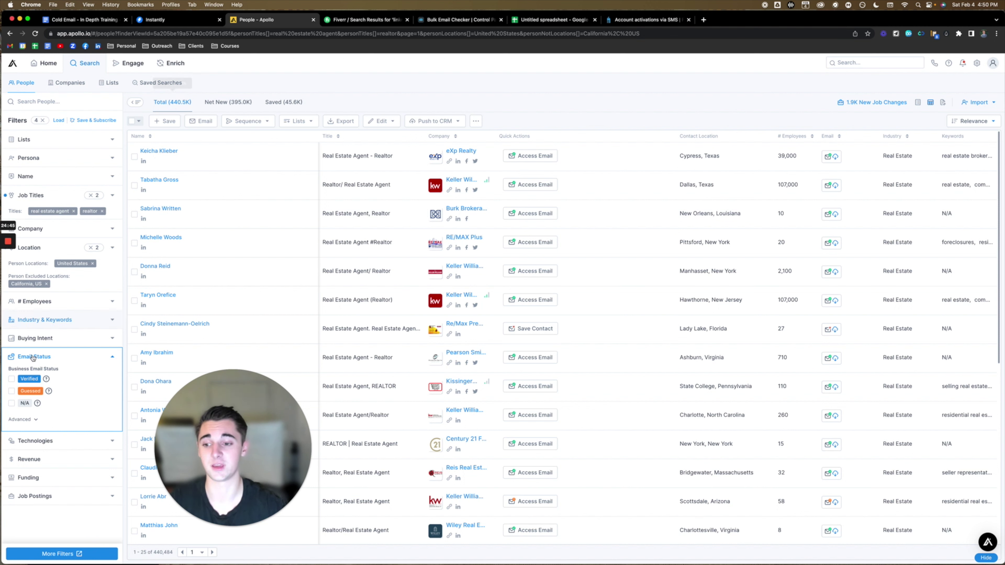
{"action": "left_click", "coordinate": [11, 379]}
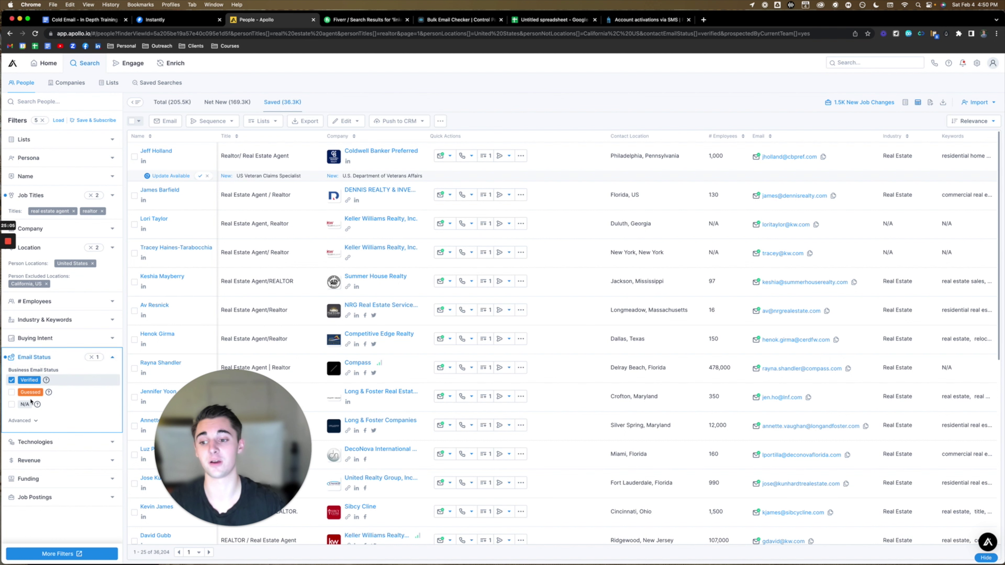
{"action": "left_click", "coordinate": [112, 359]}
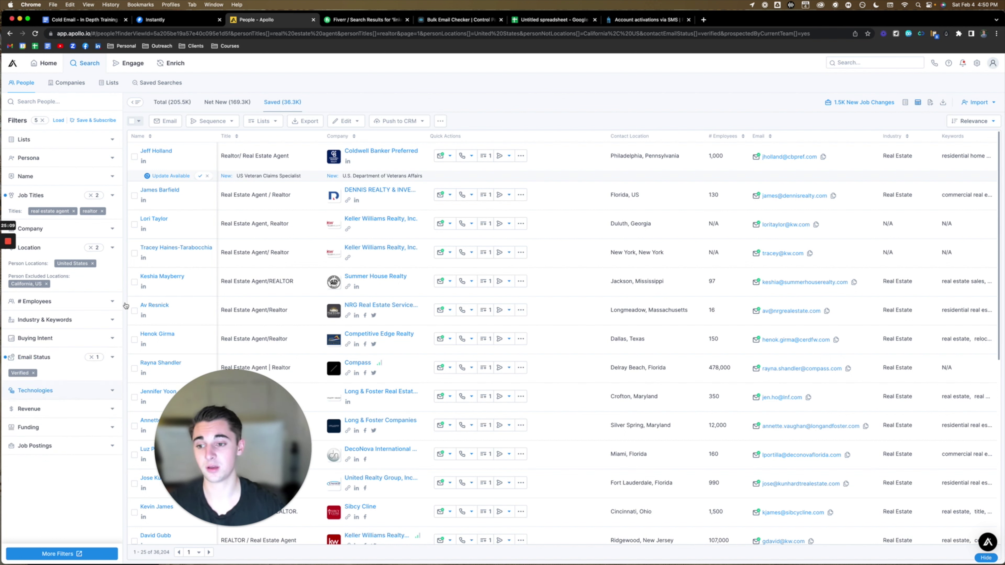
Look over the predefined company-size ranges in the # Employees filter and collapse it.
{"action": "left_click", "coordinate": [111, 303]}
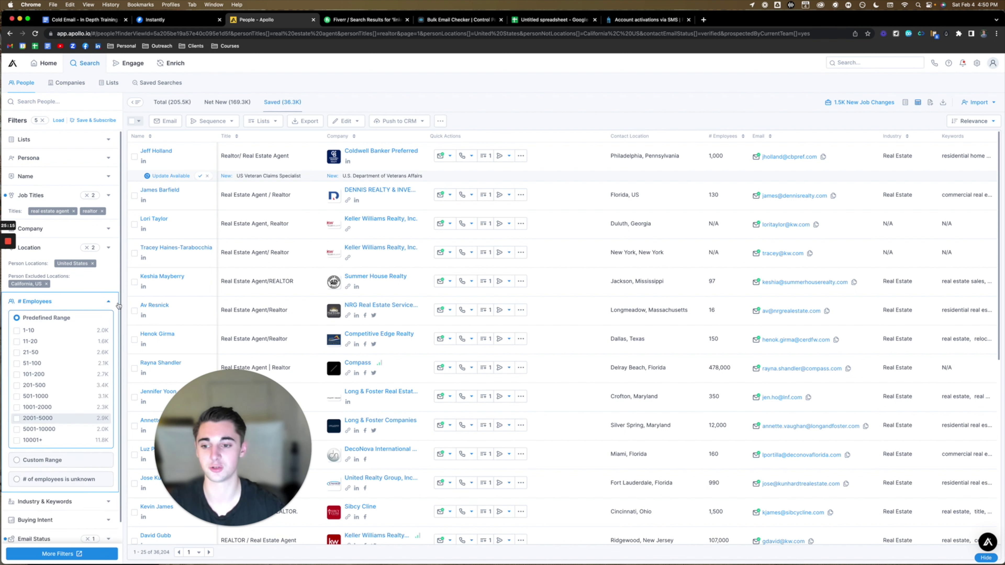
{"action": "left_click", "coordinate": [109, 304]}
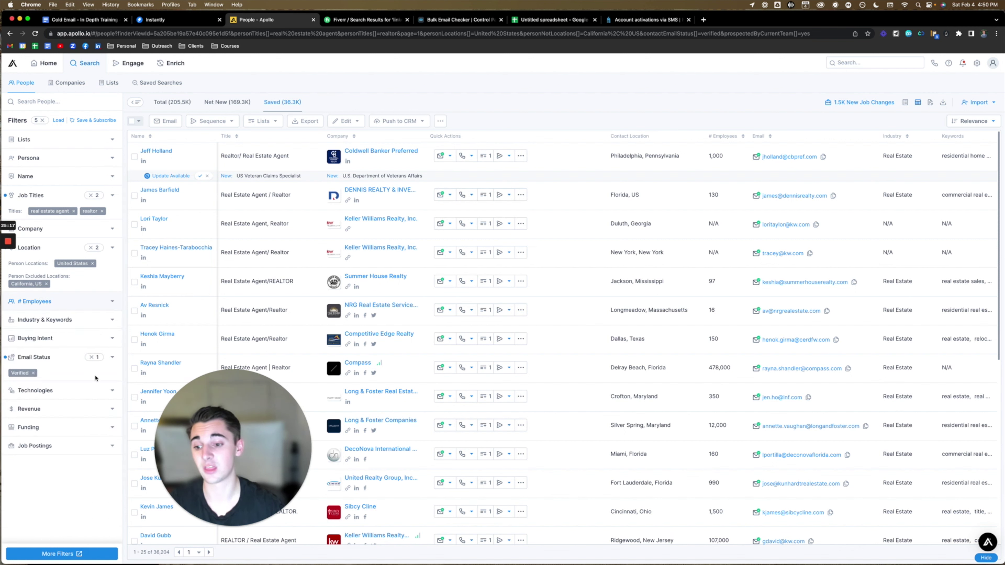
Look over the range and company-type options in the Revenue filter and collapse it.
{"action": "left_click", "coordinate": [112, 410]}
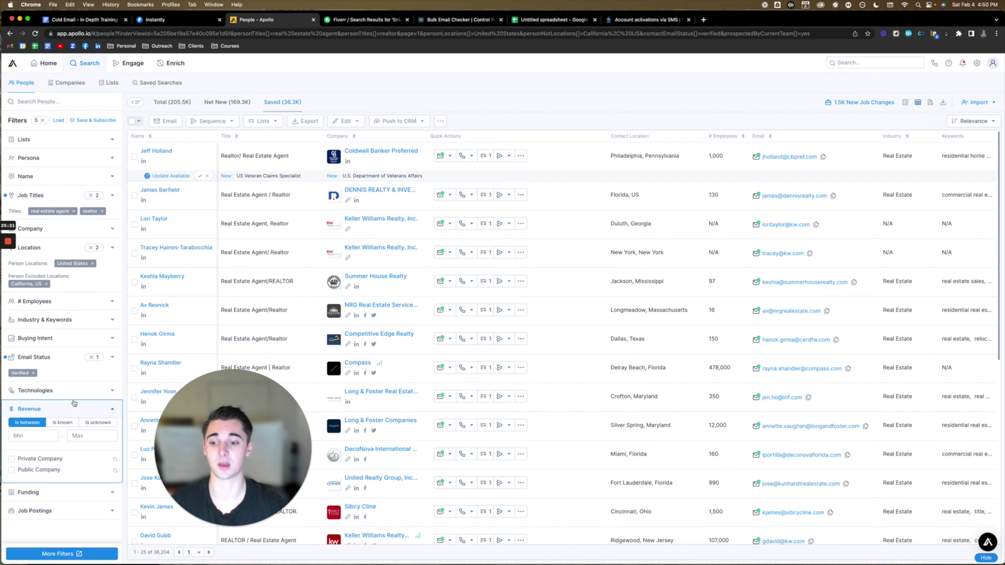
{"action": "left_click", "coordinate": [29, 436]}
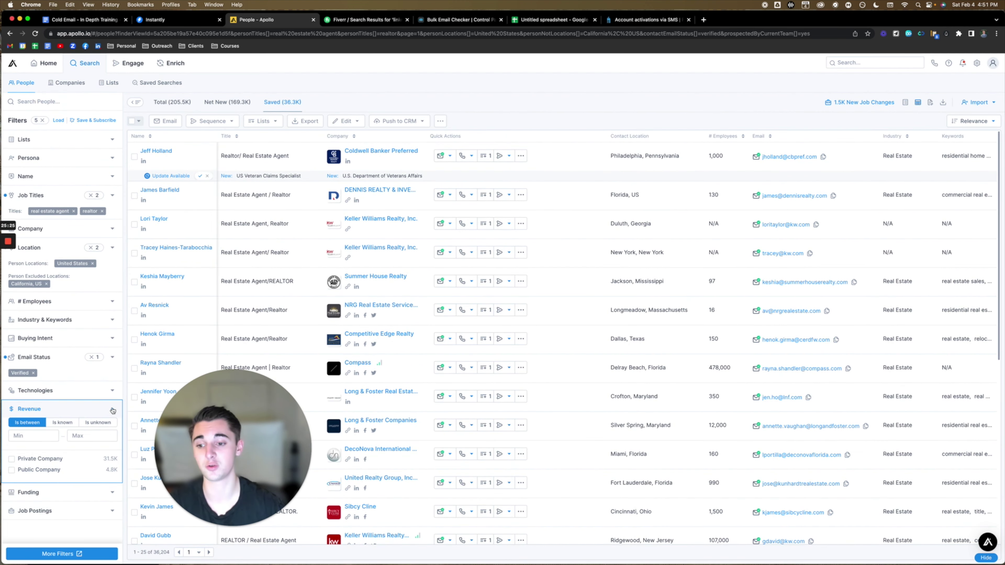
{"action": "left_click", "coordinate": [88, 413]}
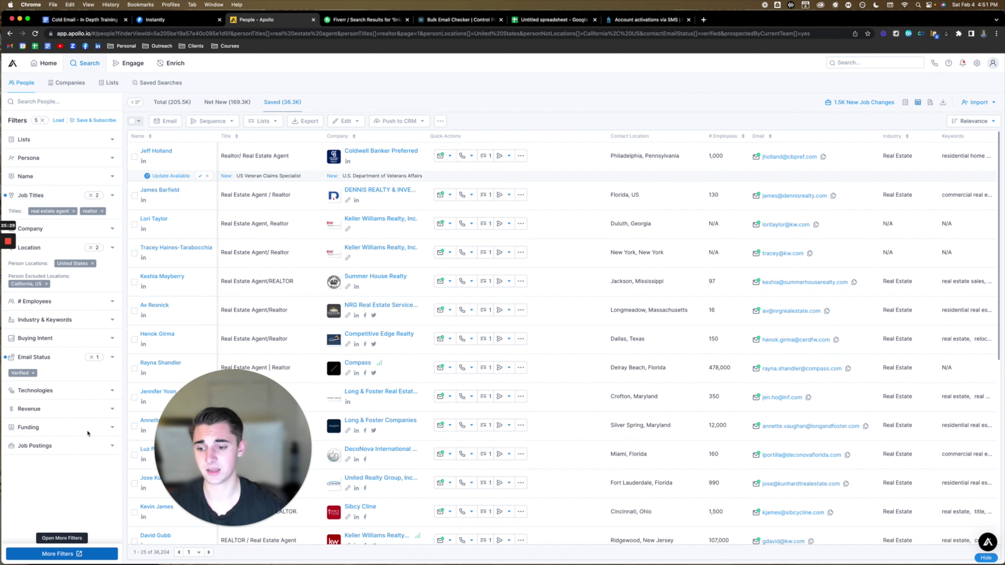
{"action": "left_click_drag", "start_coordinate": [213, 412], "coordinate": [117, 385]}
Add a Years in Current Role filter with a minimum of 5 years from the full filter set and apply it.
{"action": "left_click", "coordinate": [62, 554]}
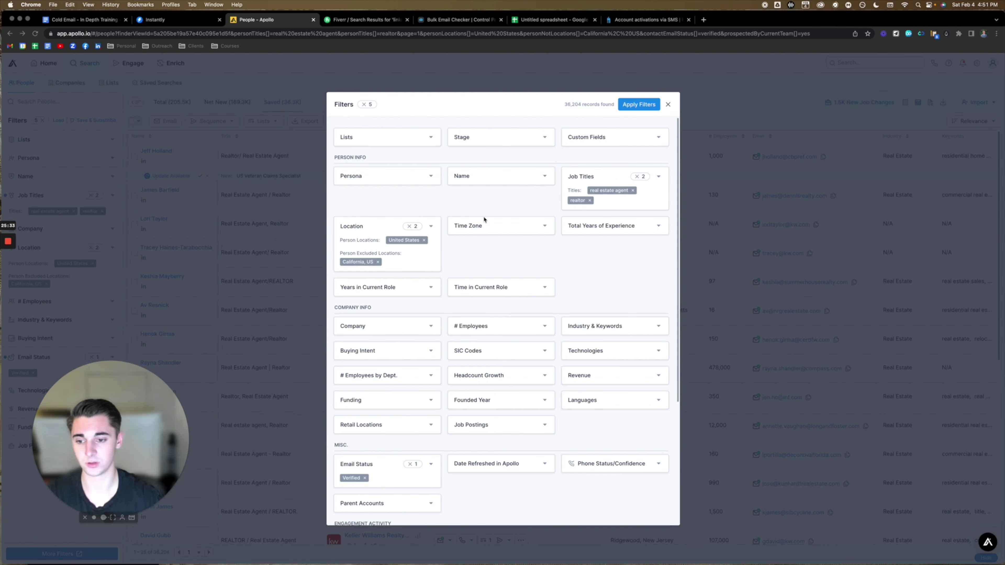
{"action": "scroll", "coordinate": [500, 271], "scroll_direction": "down", "scroll_amount": 1}
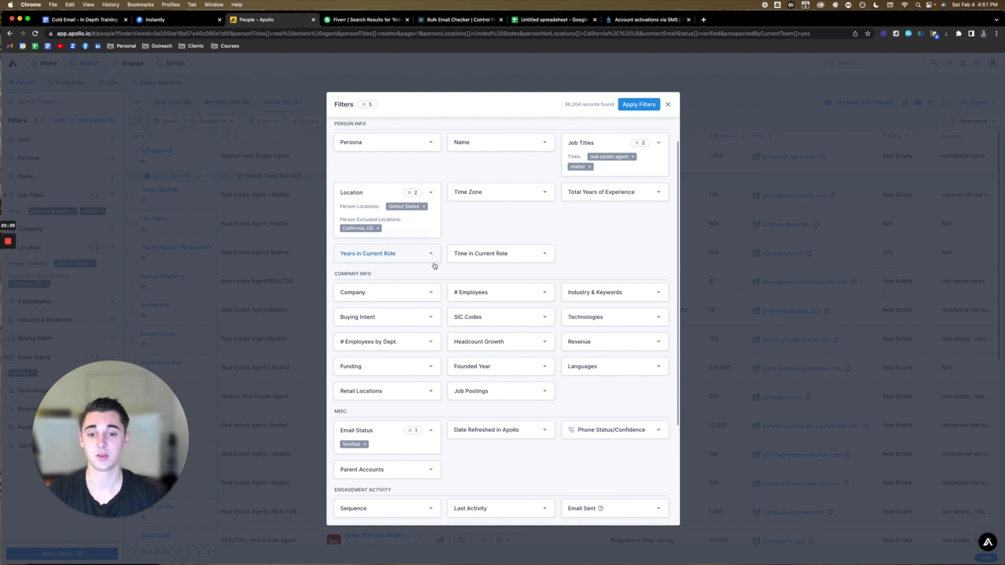
{"action": "left_click", "coordinate": [422, 257]}
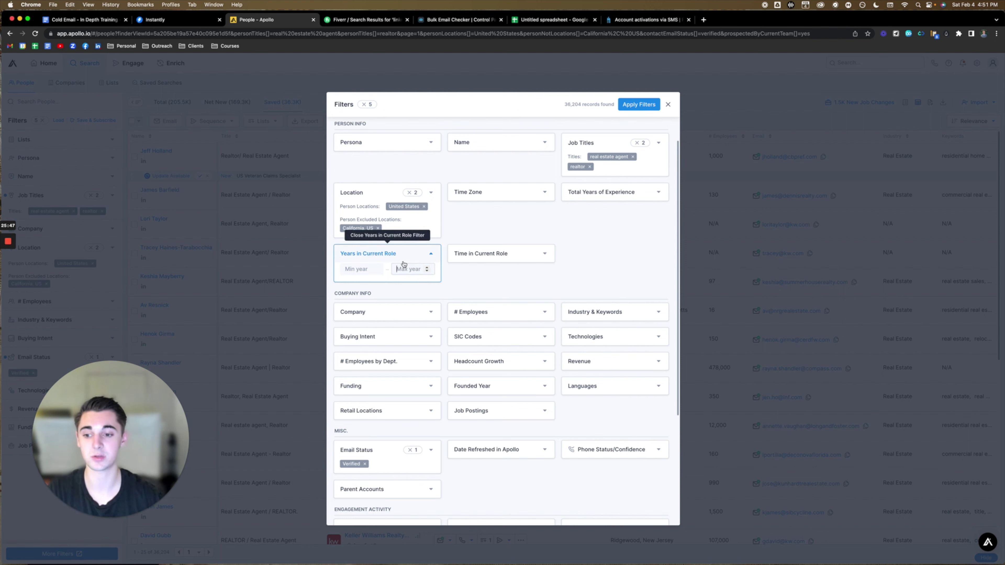
{"action": "left_click", "coordinate": [364, 270]}
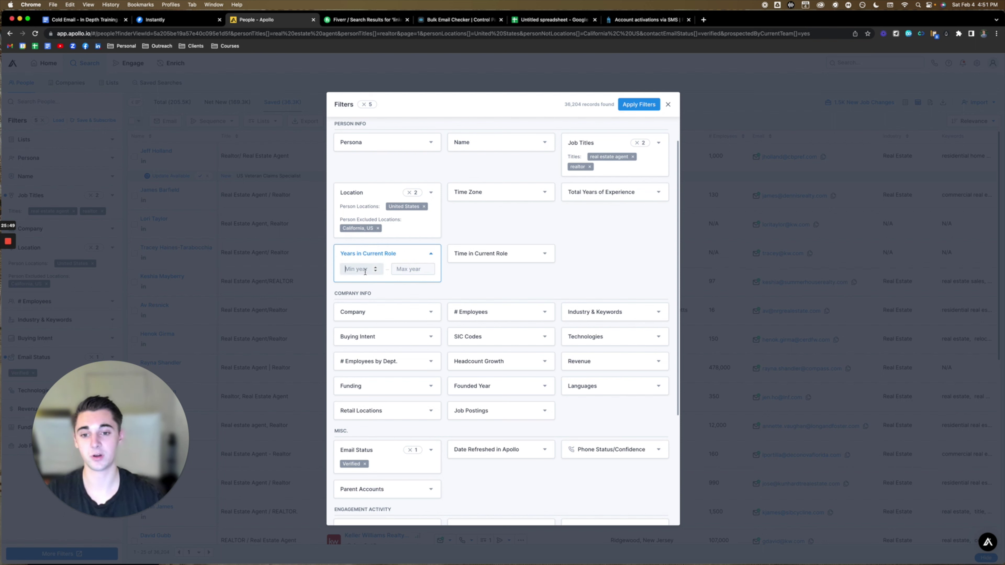
{"action": "type", "text": "5"}
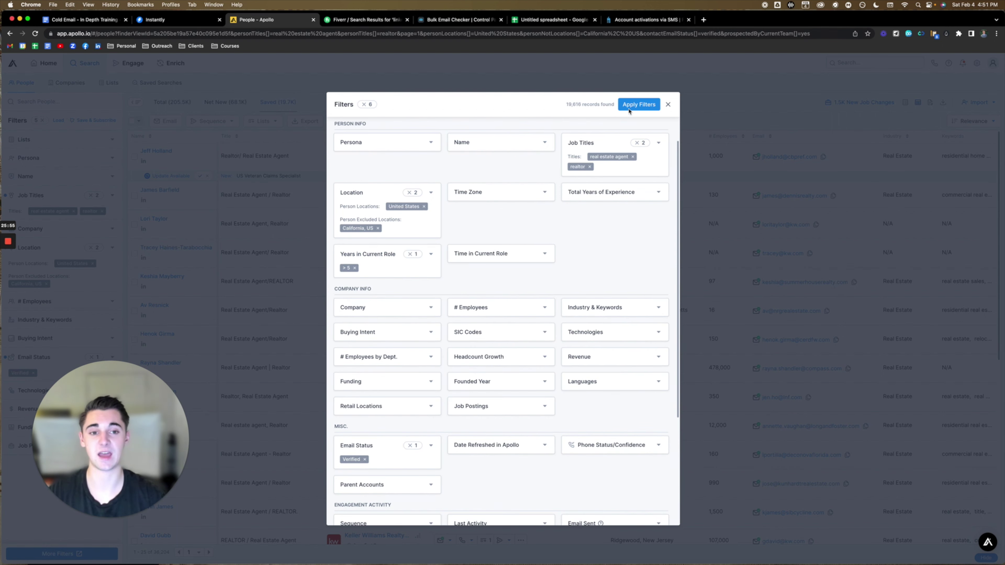
{"action": "left_click", "coordinate": [639, 105]}
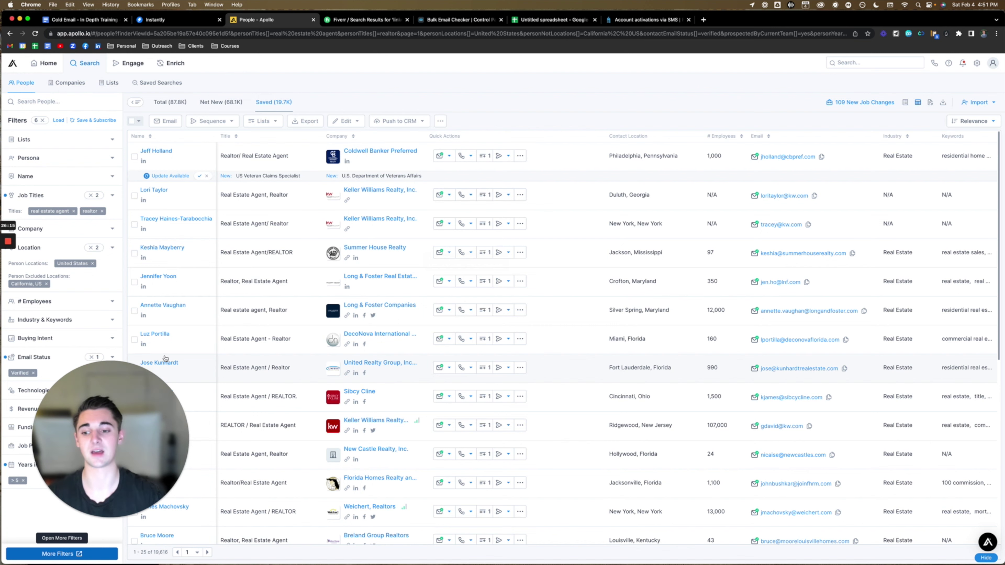
{"action": "left_click_drag", "start_coordinate": [125, 412], "coordinate": [107, 416]}
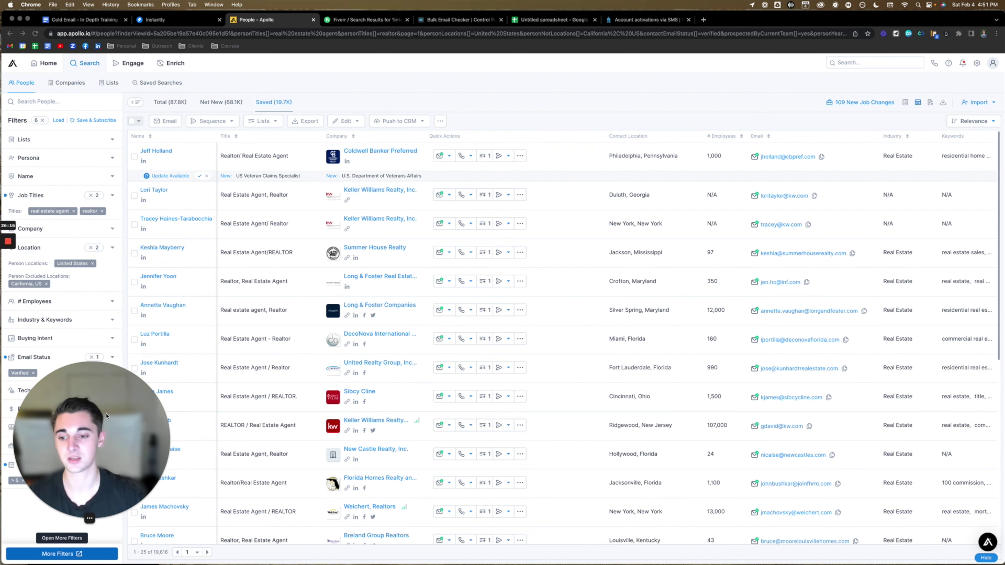
Switch to the Cold Email training document and read the sections on saving contacts to a list and exporting them to CSV.
{"action": "left_click", "coordinate": [97, 20]}
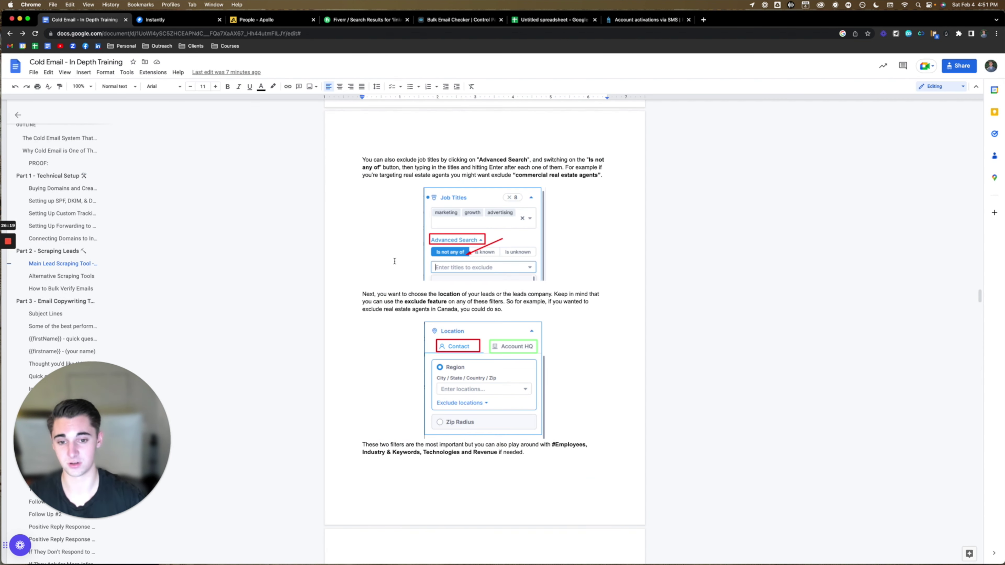
{"action": "scroll", "coordinate": [394, 261], "scroll_direction": "down", "scroll_amount": 7}
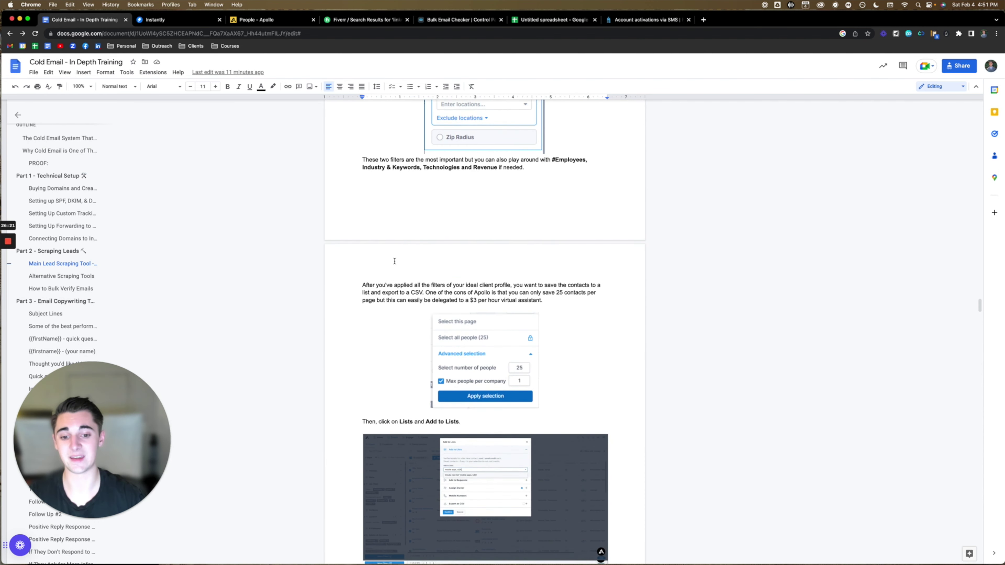
{"action": "scroll", "coordinate": [394, 261], "scroll_direction": "down", "scroll_amount": 5}
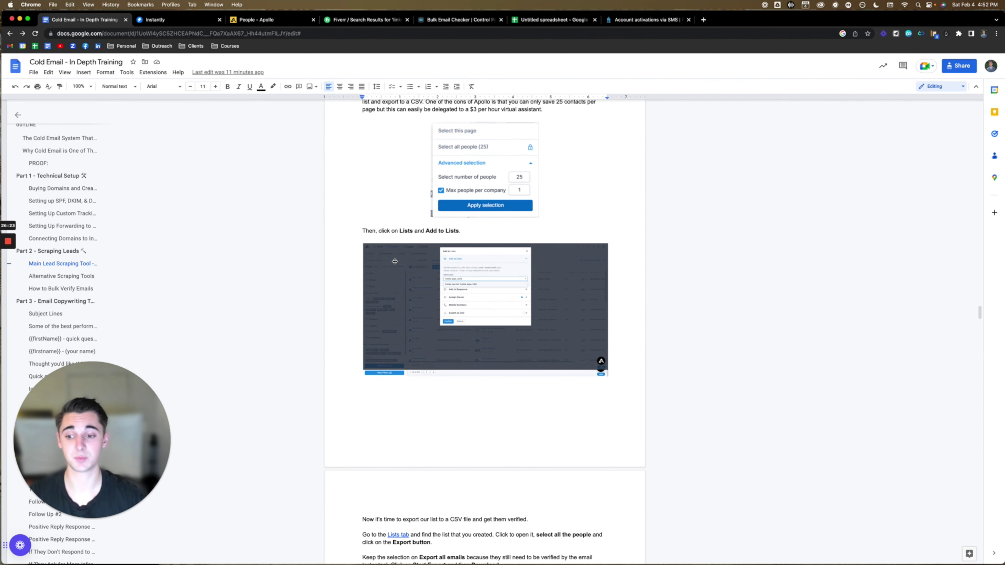
{"action": "scroll", "coordinate": [394, 261], "scroll_direction": "down", "scroll_amount": 2}
{"action": "scroll", "coordinate": [440, 315], "scroll_direction": "down", "scroll_amount": 2}
{"action": "scroll", "coordinate": [440, 316], "scroll_direction": "down", "scroll_amount": 4}
{"action": "scroll", "coordinate": [440, 317], "scroll_direction": "up", "scroll_amount": 1}
{"action": "scroll", "coordinate": [489, 222], "scroll_direction": "up", "scroll_amount": 1}
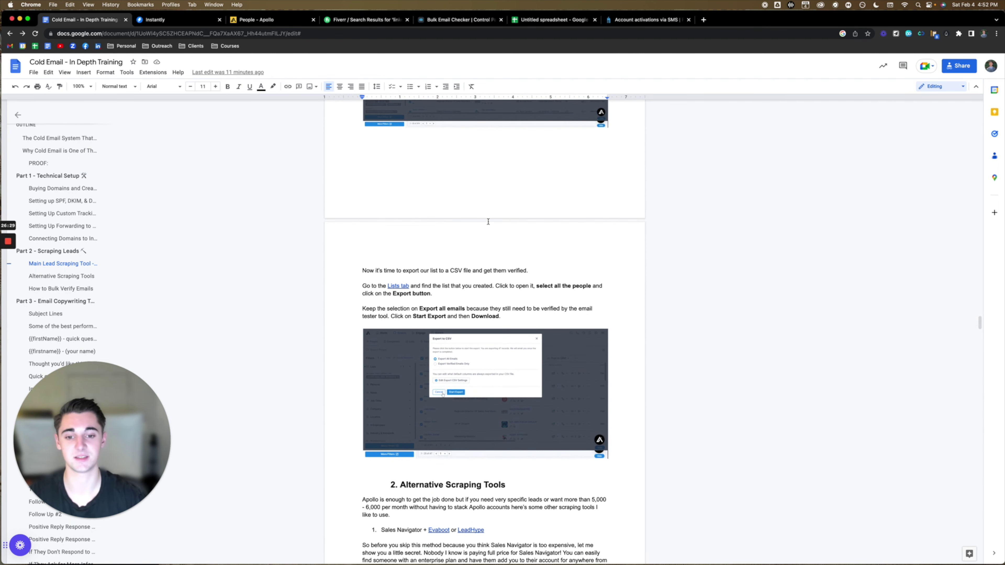
Switch back to Apollo and create a new people list named Youtube Video Training.
{"action": "left_click", "coordinate": [257, 22]}
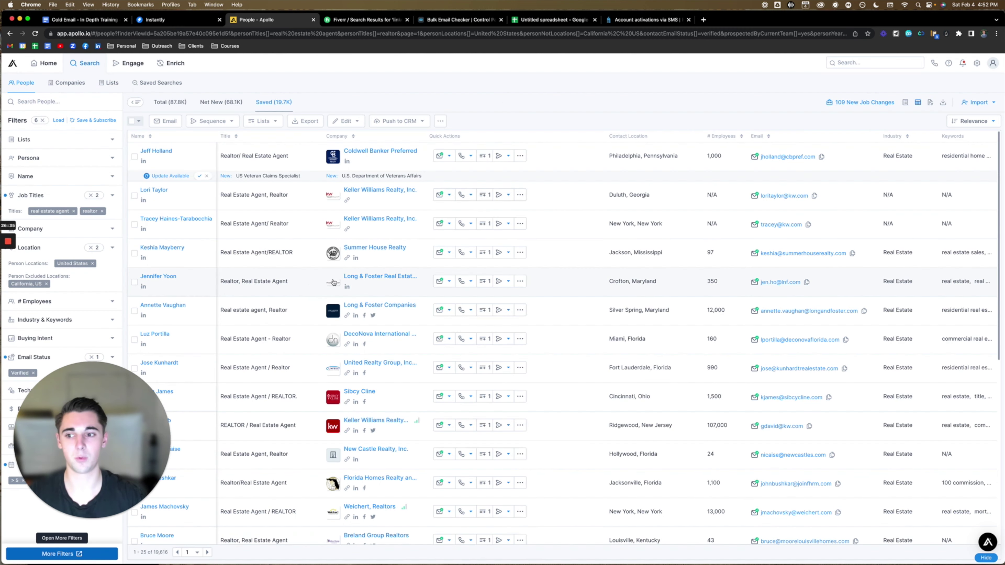
{"action": "left_click", "coordinate": [103, 84]}
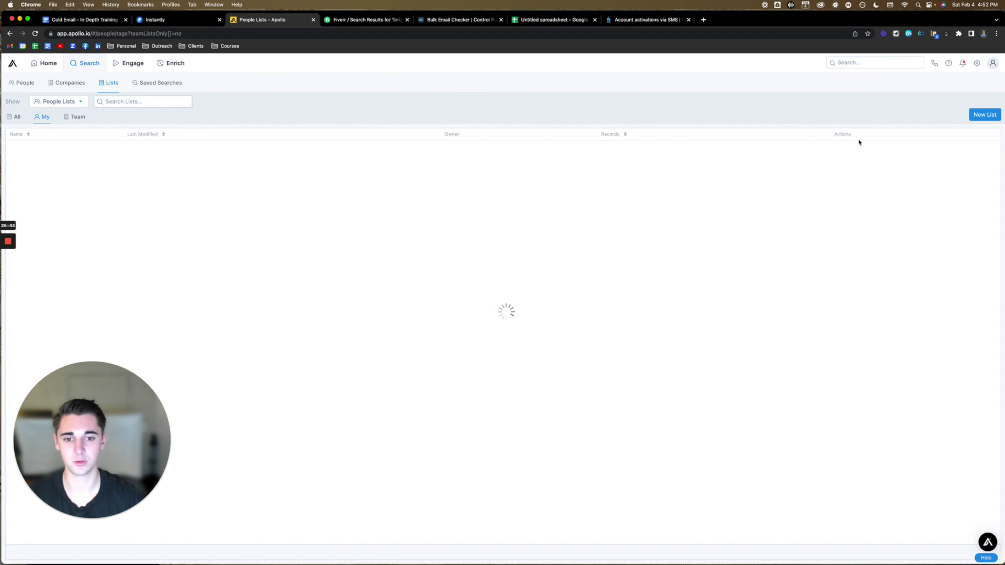
{"action": "left_click", "coordinate": [981, 117]}
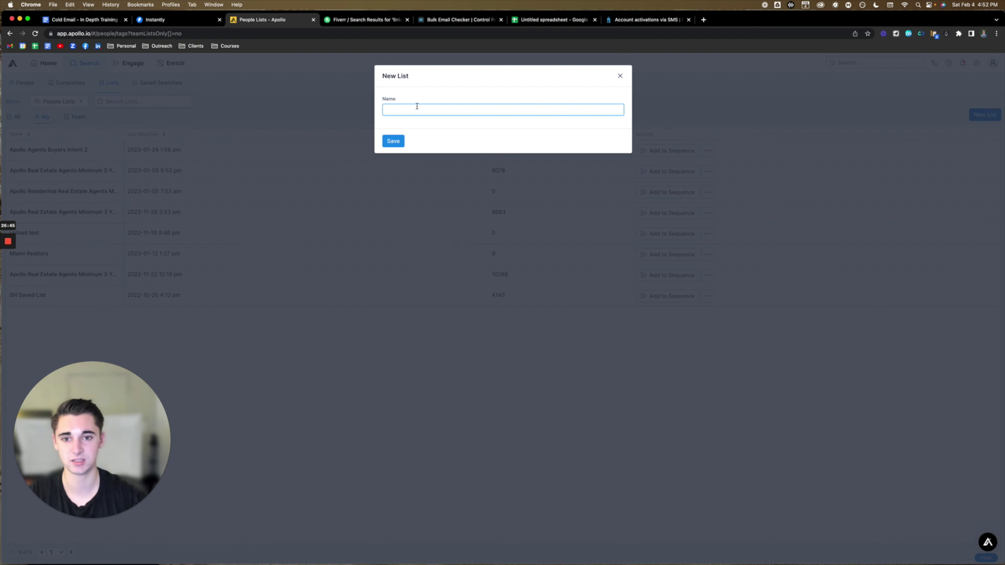
{"action": "type", "text": "Youtube Video Training"}
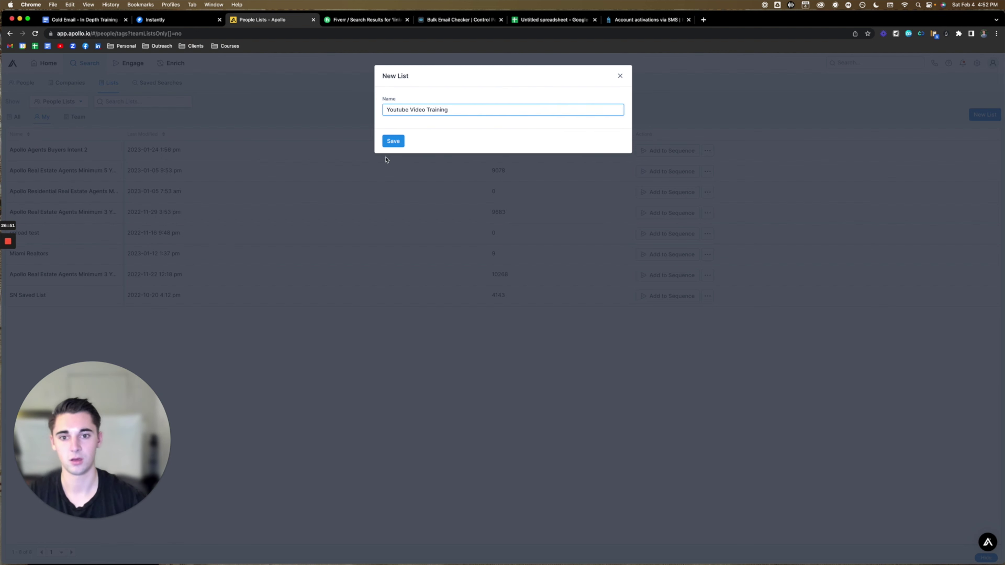
{"action": "left_click", "coordinate": [393, 141]}
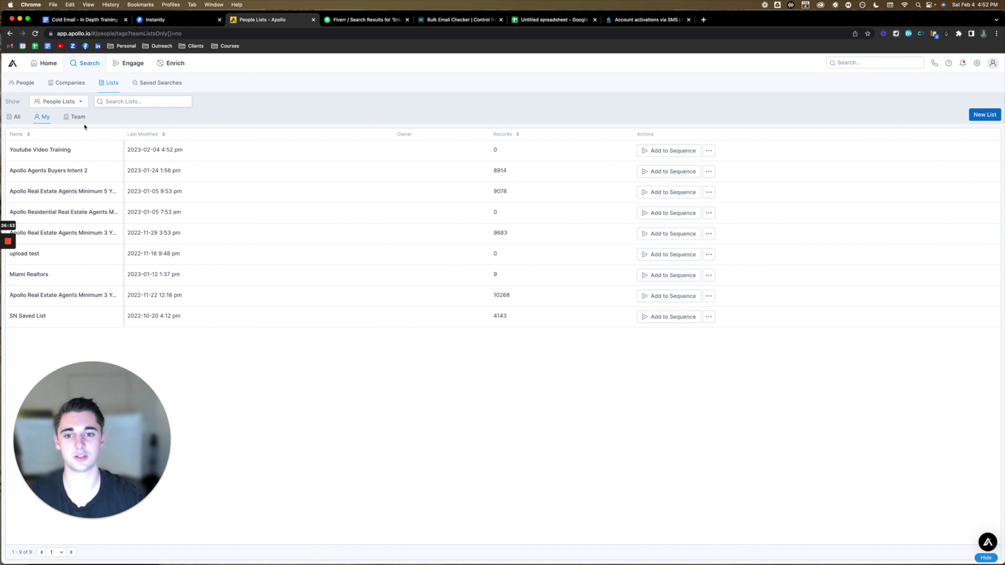
Return to the filtered people search and select all contacts on the first page of saved results.
{"action": "left_click", "coordinate": [25, 85]}
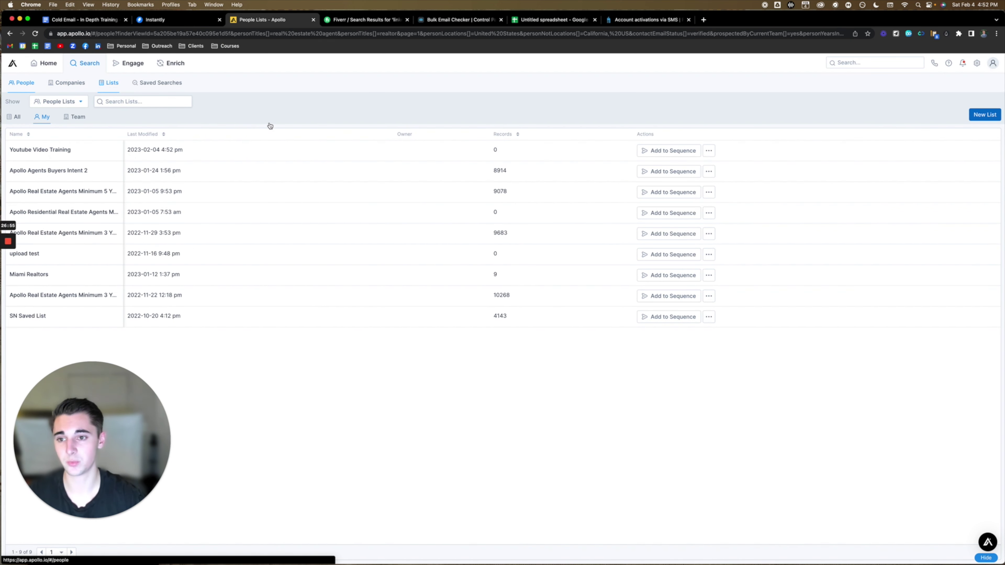
{"action": "left_click", "coordinate": [18, 86]}
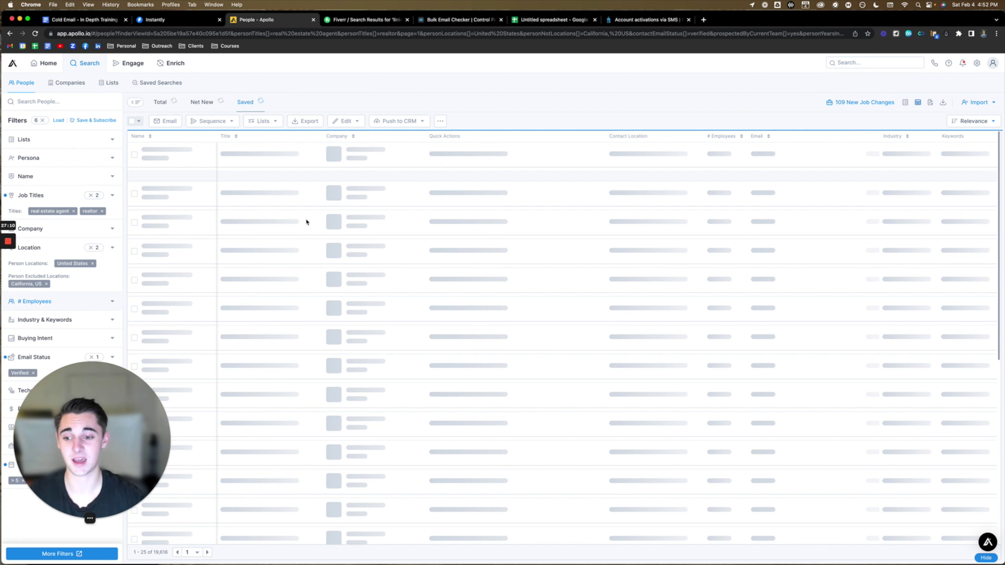
{"action": "left_click", "coordinate": [139, 121]}
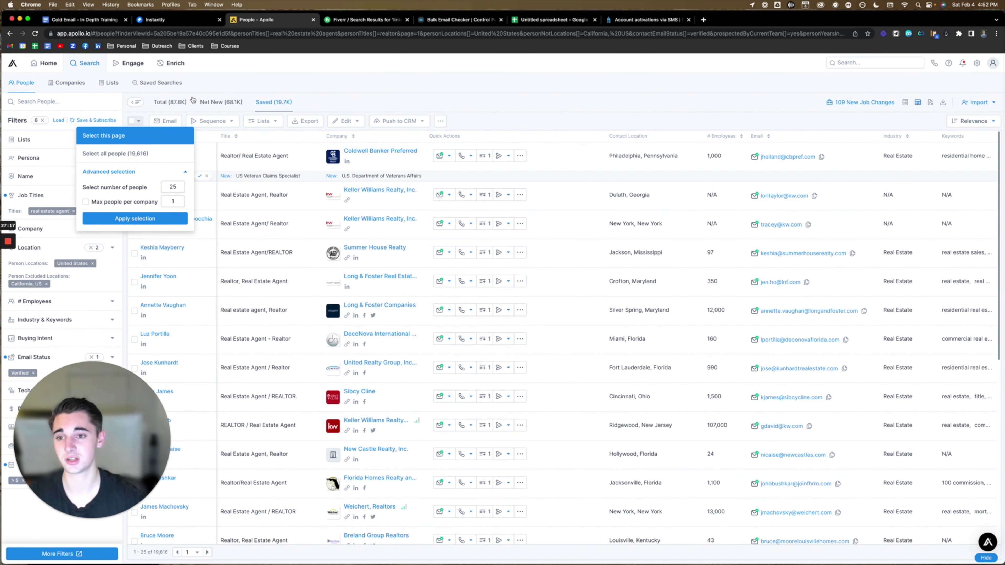
{"action": "left_click", "coordinate": [166, 135]}
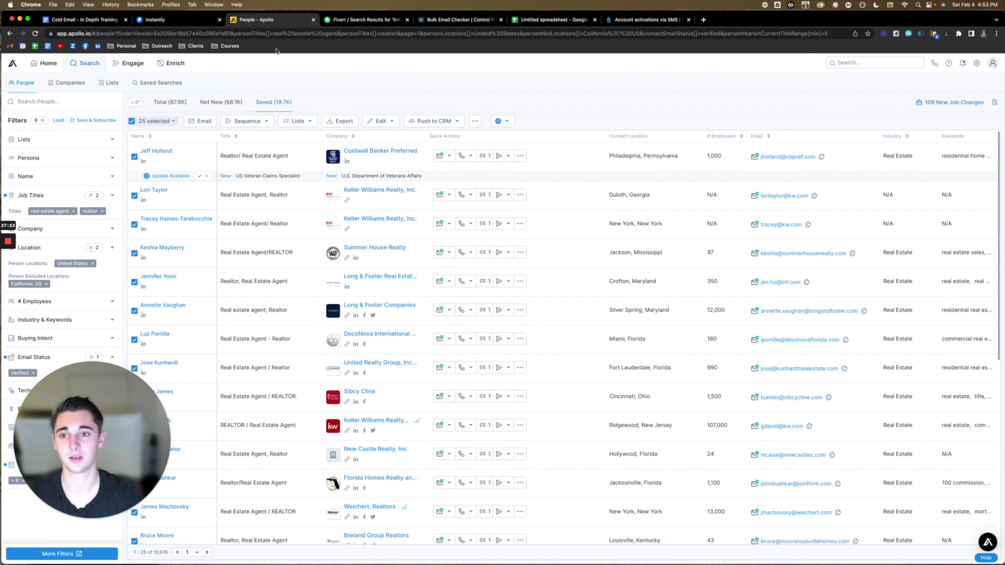
Show the total results, select the 25 people on the page and add them to the Youtube Video Training list.
{"action": "left_click", "coordinate": [171, 102]}
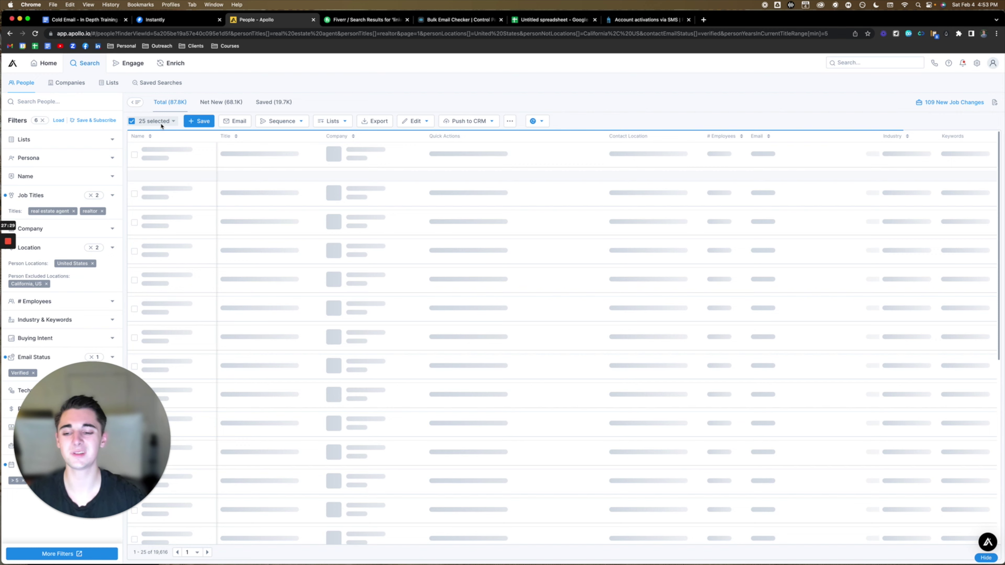
{"action": "left_click", "coordinate": [134, 122]}
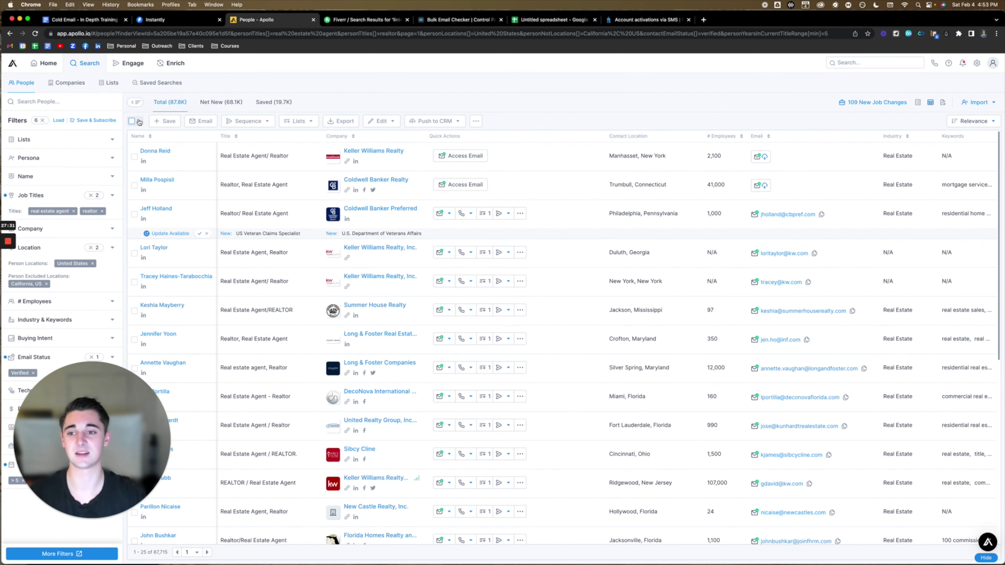
{"action": "left_click", "coordinate": [138, 121]}
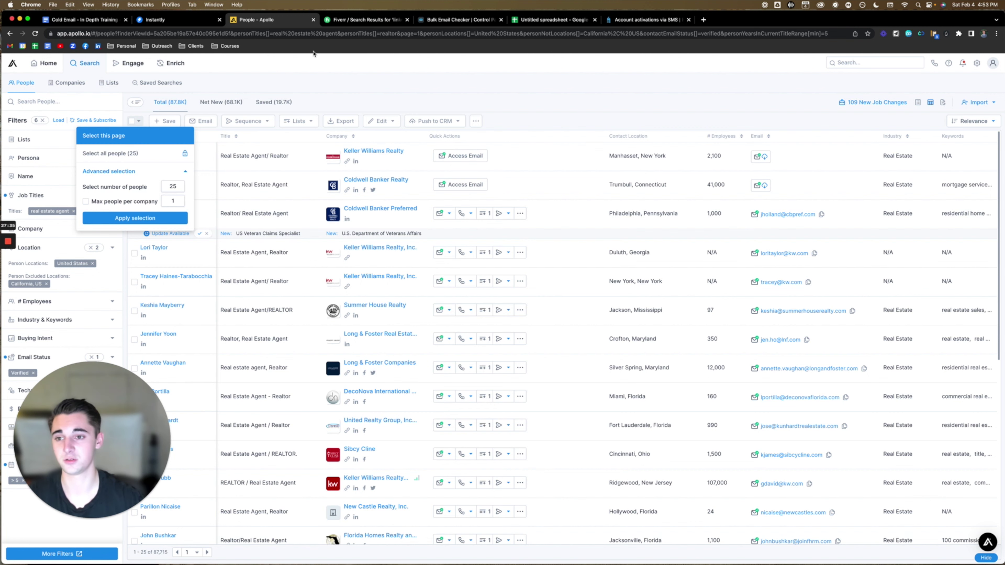
{"action": "left_click", "coordinate": [335, 120]}
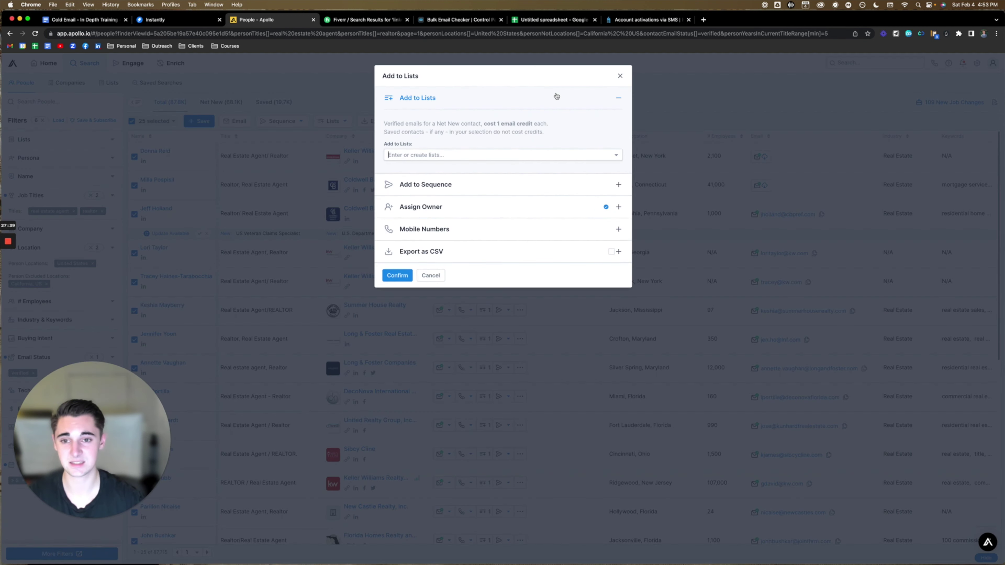
{"action": "left_click", "coordinate": [423, 154]}
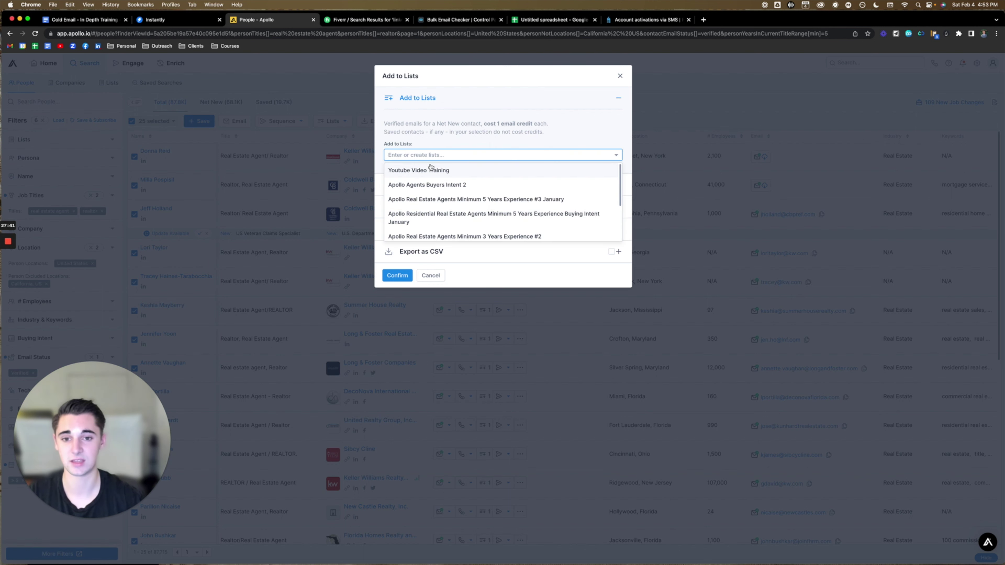
{"action": "left_click", "coordinate": [423, 170]}
{"action": "left_click", "coordinate": [399, 276]}
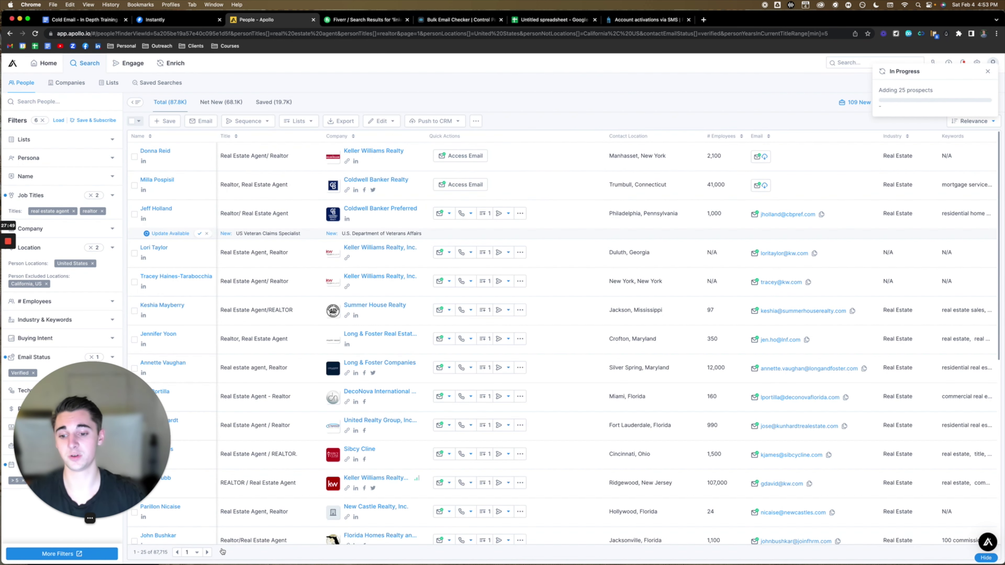
Page through the total results to page 2, page 100 and on to page 101.
{"action": "left_click", "coordinate": [207, 553]}
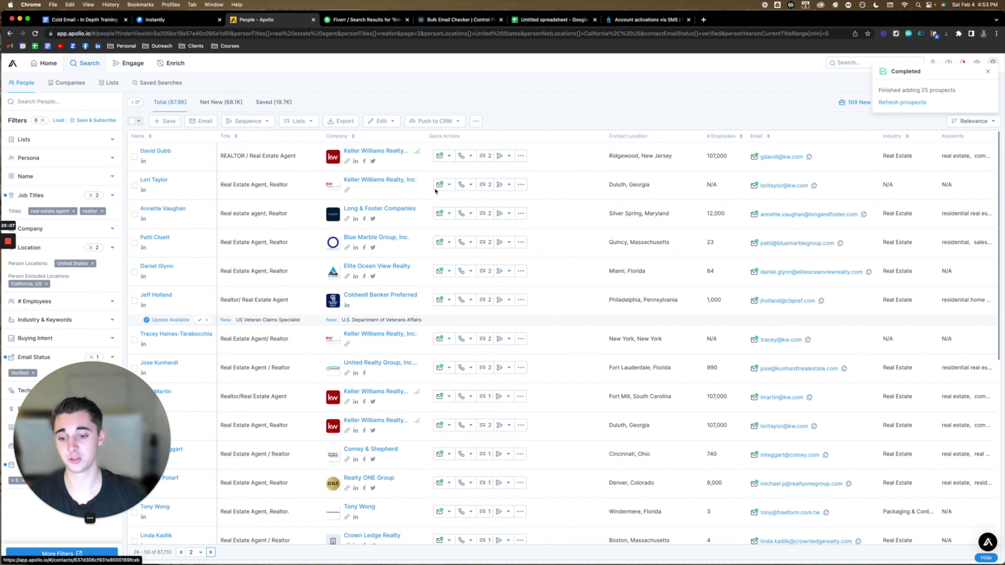
{"action": "left_click", "coordinate": [193, 553]}
{"action": "scroll", "coordinate": [190, 520], "scroll_direction": "down", "scroll_amount": 20}
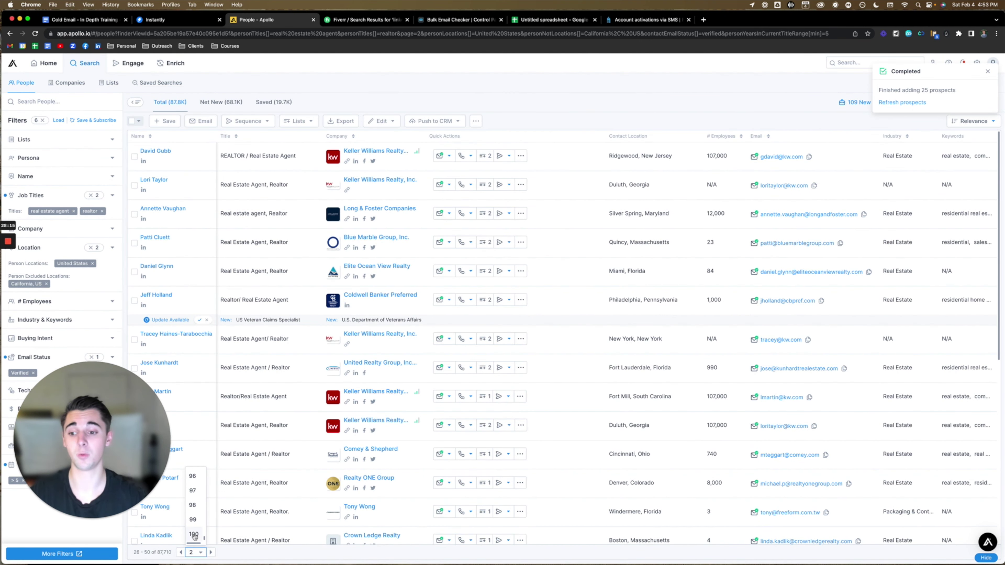
{"action": "left_click", "coordinate": [193, 536]}
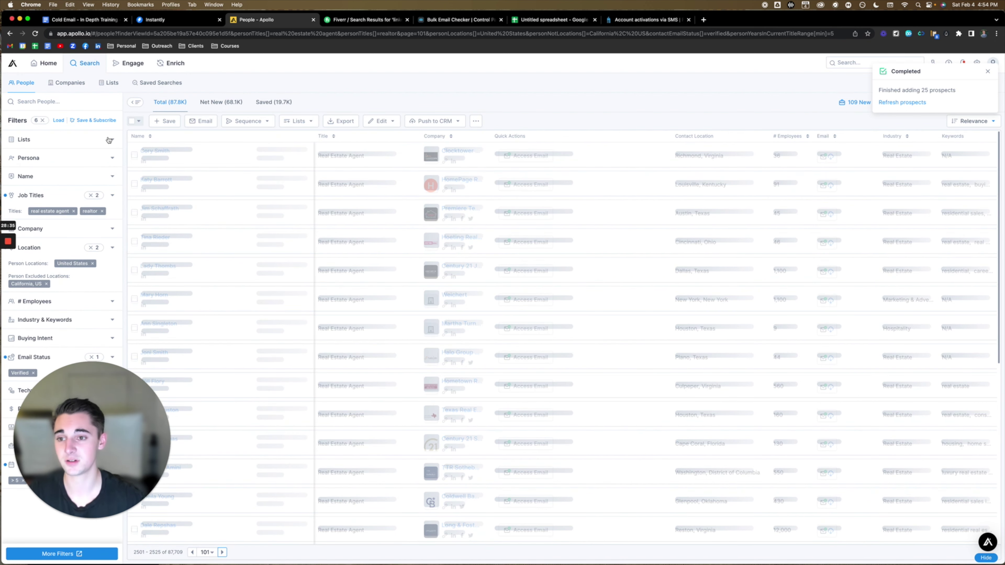
Exclude the Youtube Video Training list from the people search through the Lists filter's advanced settings.
{"action": "left_click", "coordinate": [75, 142]}
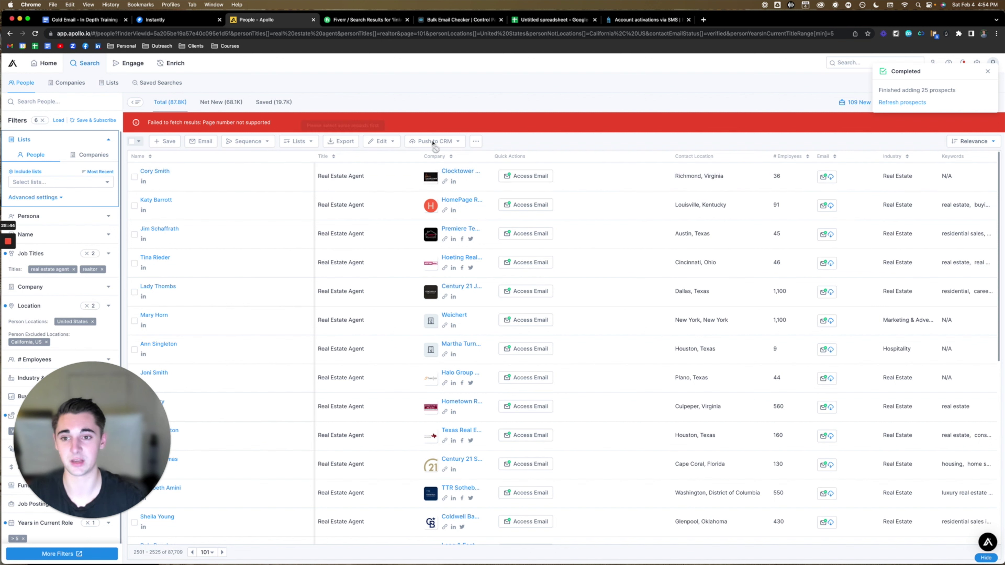
{"action": "left_click", "coordinate": [59, 198]}
{"action": "left_click", "coordinate": [84, 240]}
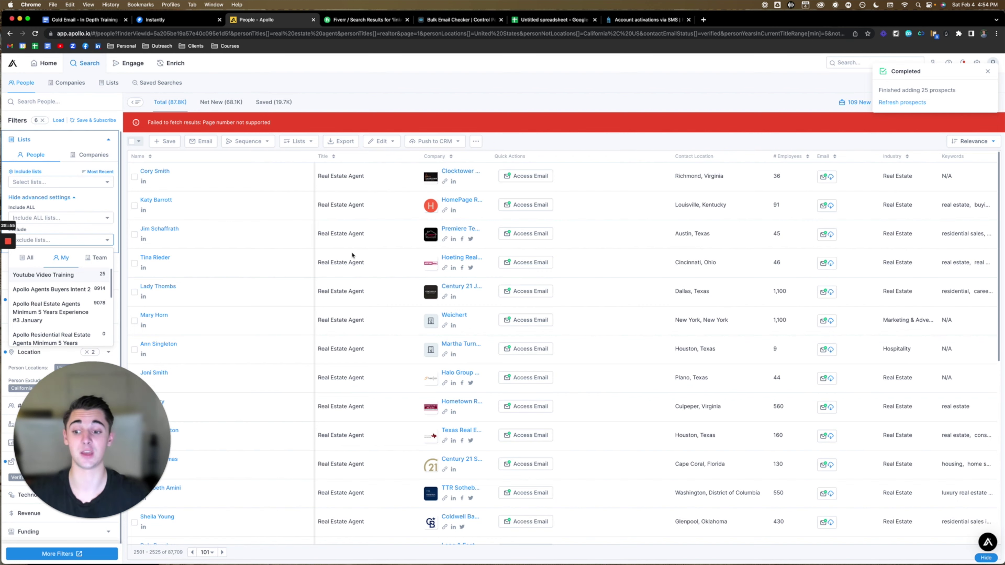
{"action": "key", "text": "Return"}
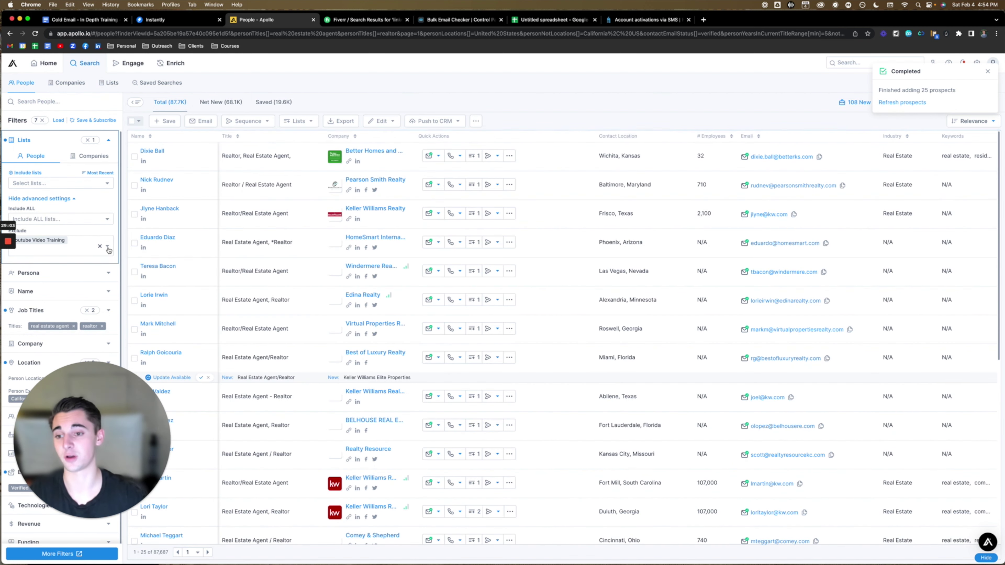
Also exclude the Apollo Real Estate Agents Minimum 5 Years Experience #3 January list from the people search.
{"action": "left_click", "coordinate": [109, 248]}
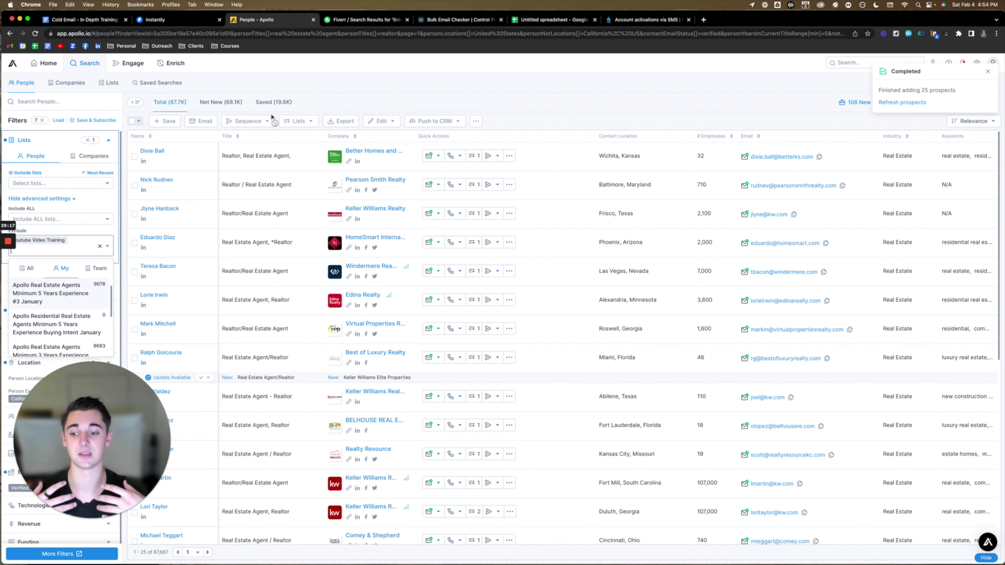
{"action": "key", "text": "Return"}
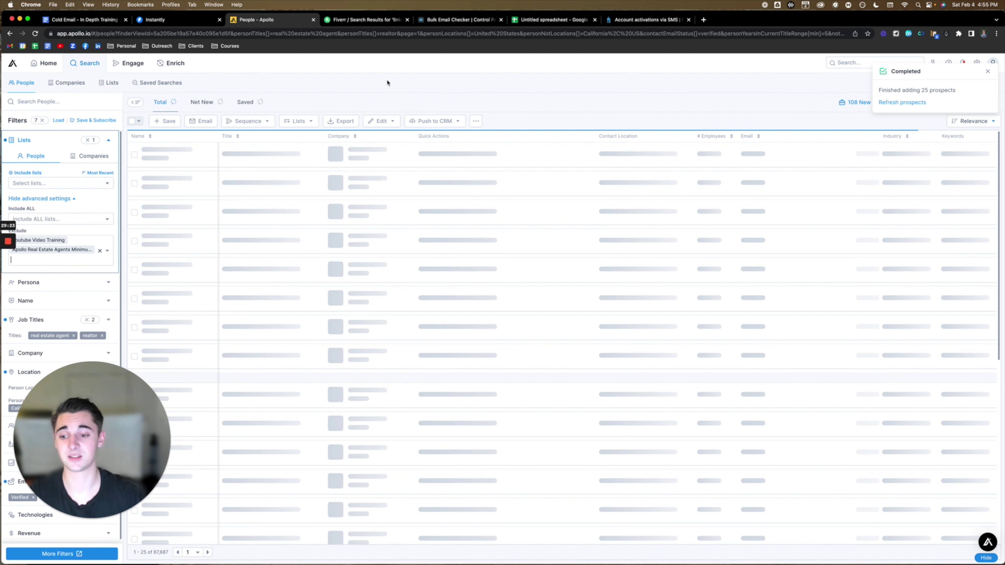
Open the Youtube Video Training people list and export all 25 contacts to CSV with the Export All Emails option.
{"action": "left_click", "coordinate": [108, 84]}
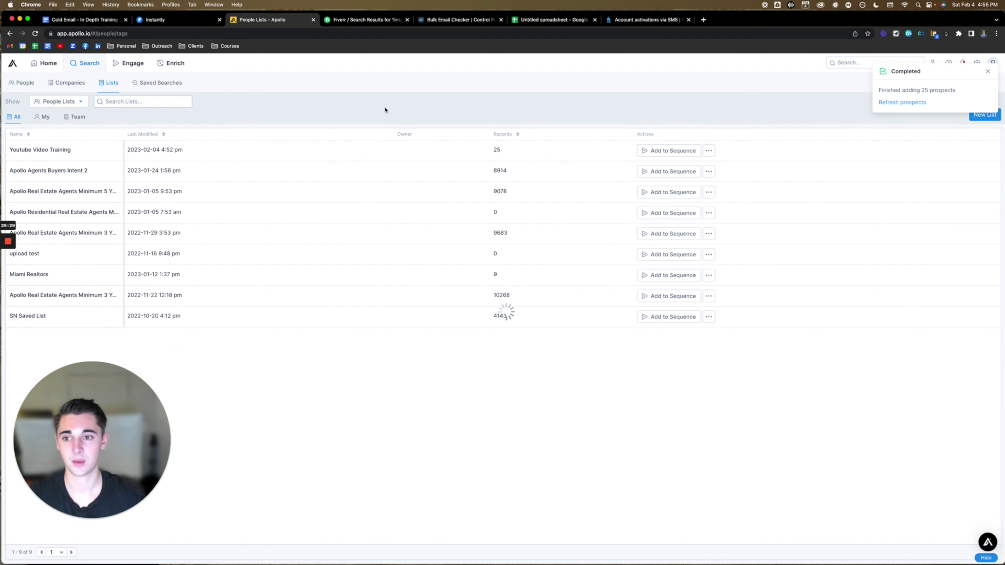
{"action": "left_click", "coordinate": [79, 152]}
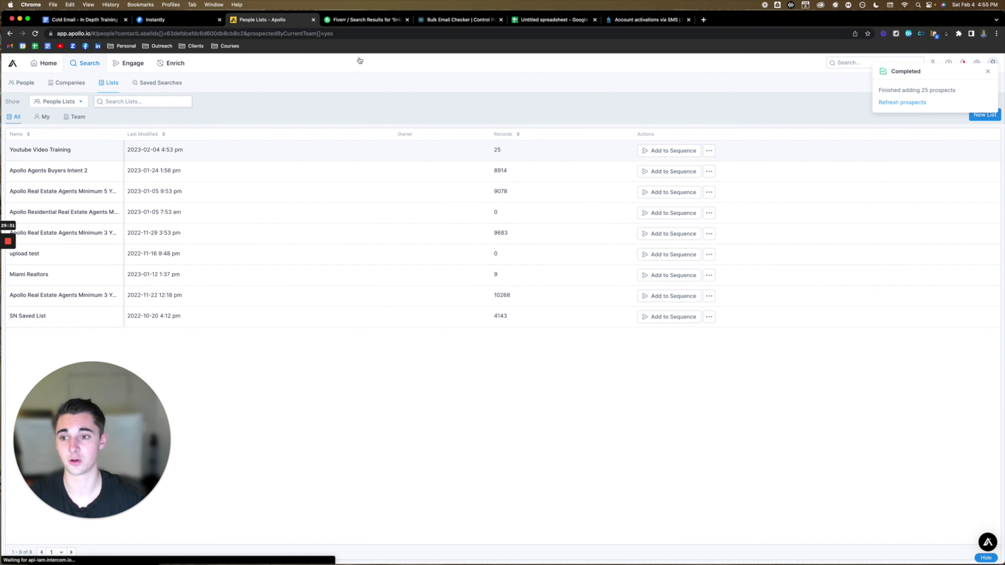
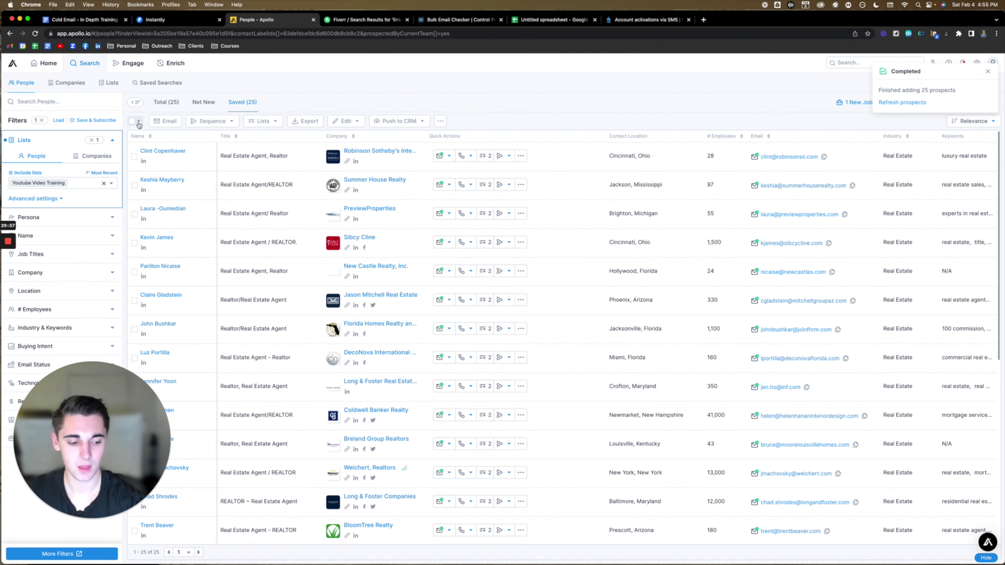
{"action": "left_click", "coordinate": [139, 124]}
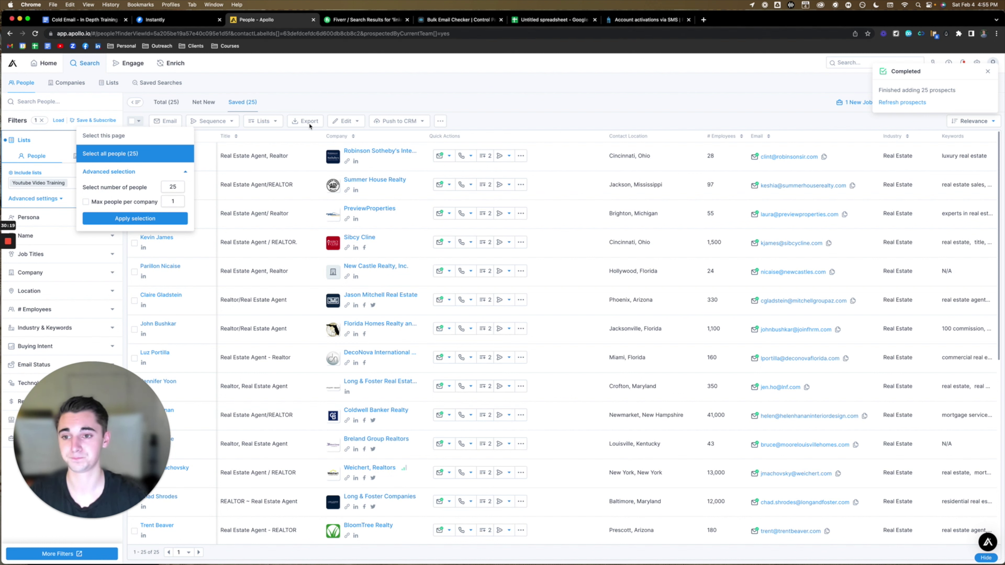
{"action": "left_click", "coordinate": [329, 87]}
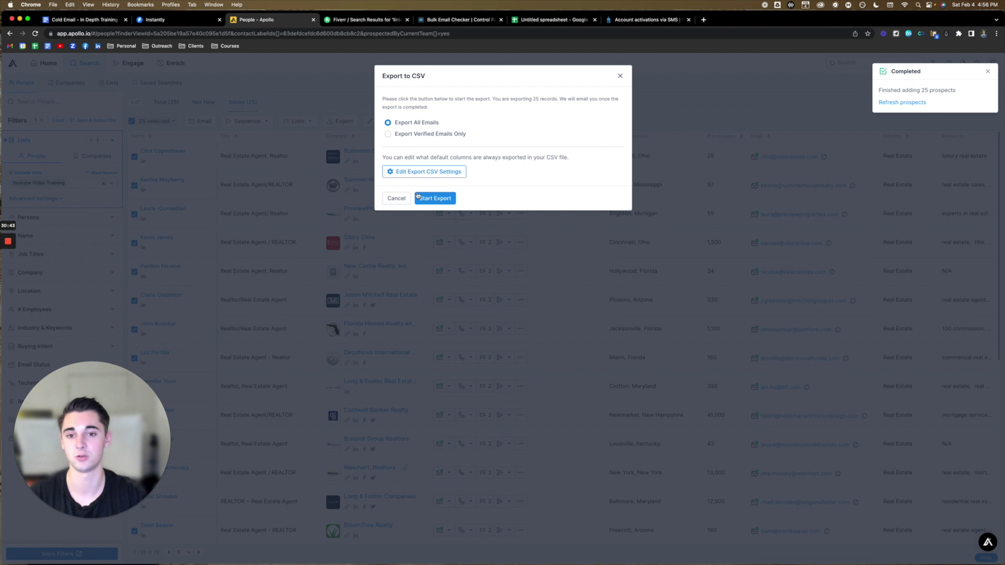
{"action": "left_click", "coordinate": [437, 198]}
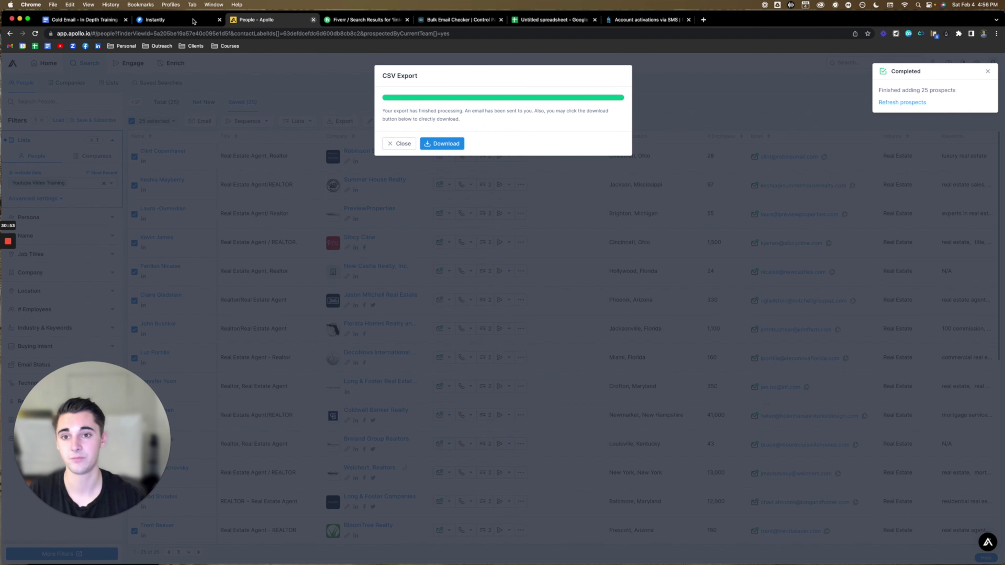
{"action": "key", "text": "super+w"}
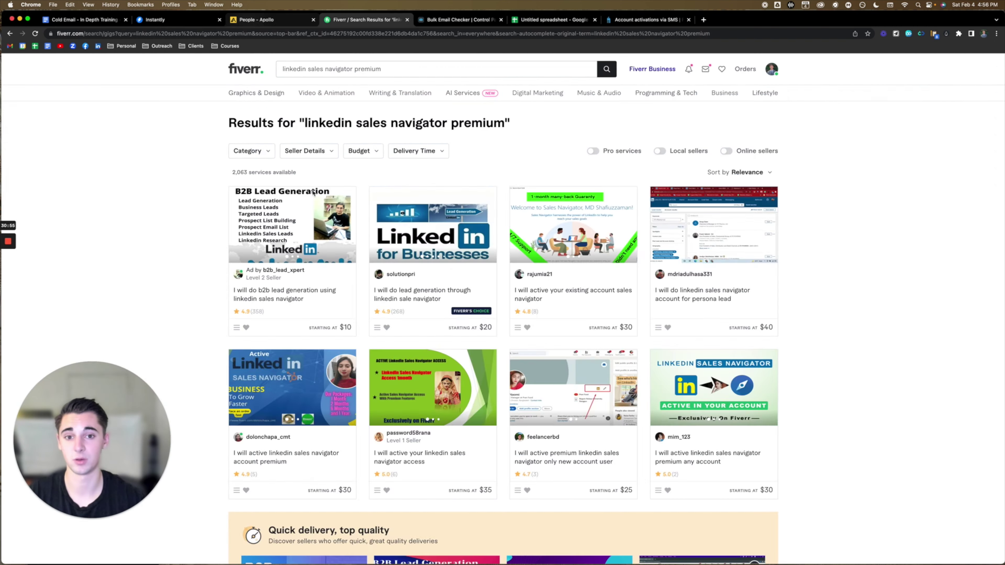
Read the Alternative Scraping Tools section of the Cold Email training document, covering Sales Navigator with Evaboot or LeadHype.
{"action": "key", "text": "super+1"}
{"action": "scroll", "coordinate": [528, 299], "scroll_direction": "down", "scroll_amount": 5}
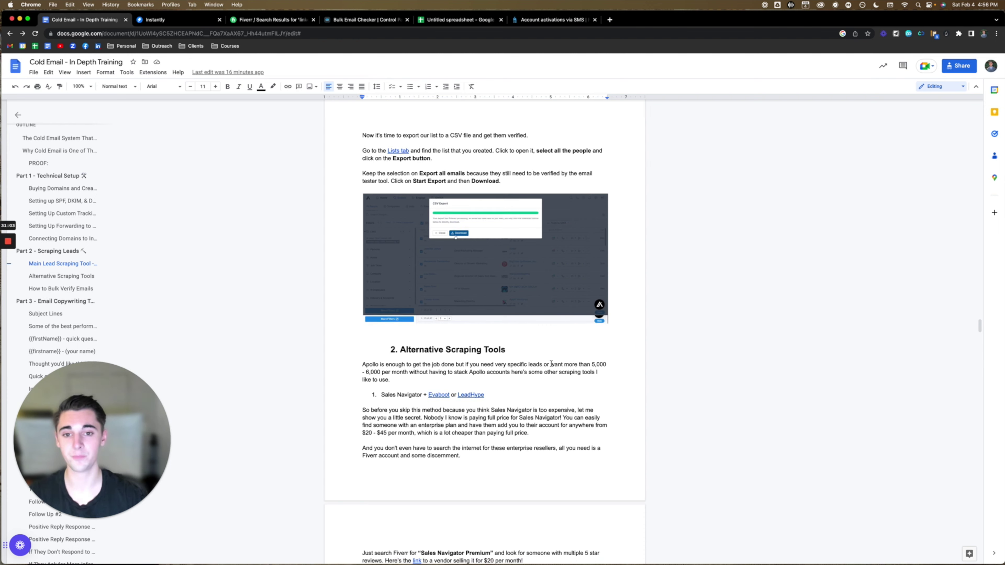
{"action": "scroll", "coordinate": [551, 364], "scroll_direction": "down", "scroll_amount": 1}
{"action": "scroll", "coordinate": [551, 363], "scroll_direction": "down", "scroll_amount": 3}
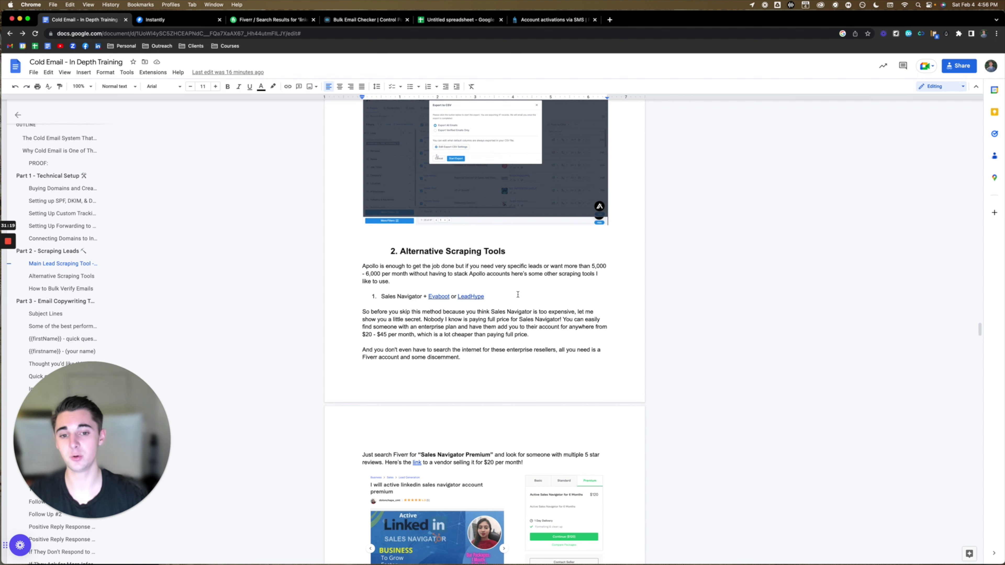
{"action": "scroll", "coordinate": [518, 295], "scroll_direction": "down", "scroll_amount": 1}
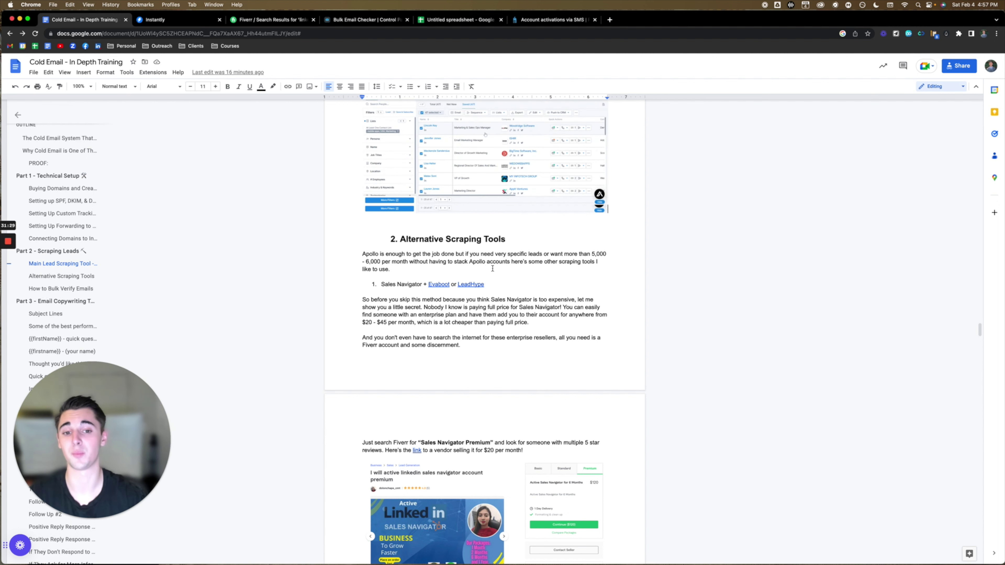
{"action": "scroll", "coordinate": [584, 288], "scroll_direction": "down", "scroll_amount": 4}
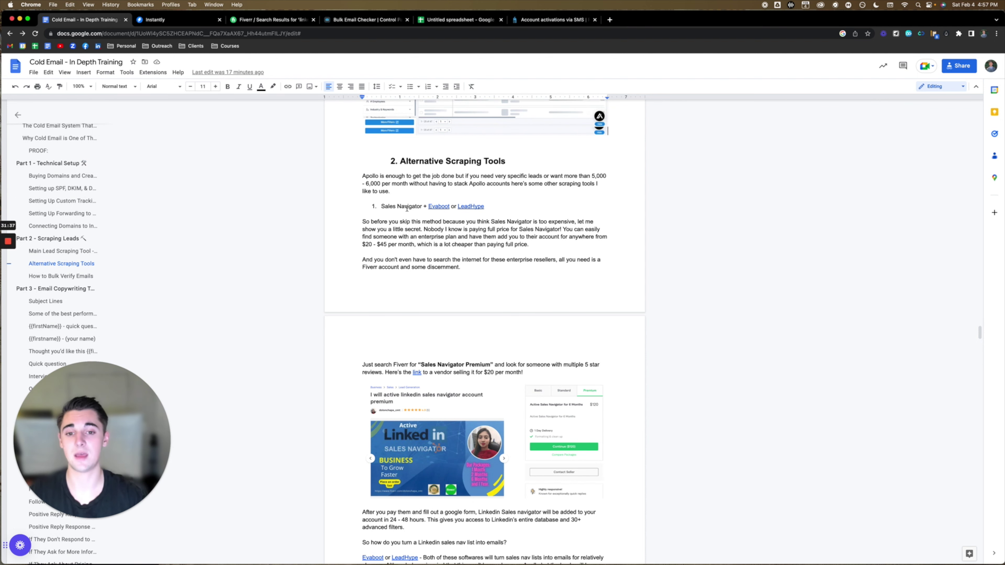
{"action": "scroll", "coordinate": [506, 218], "scroll_direction": "down", "scroll_amount": 2}
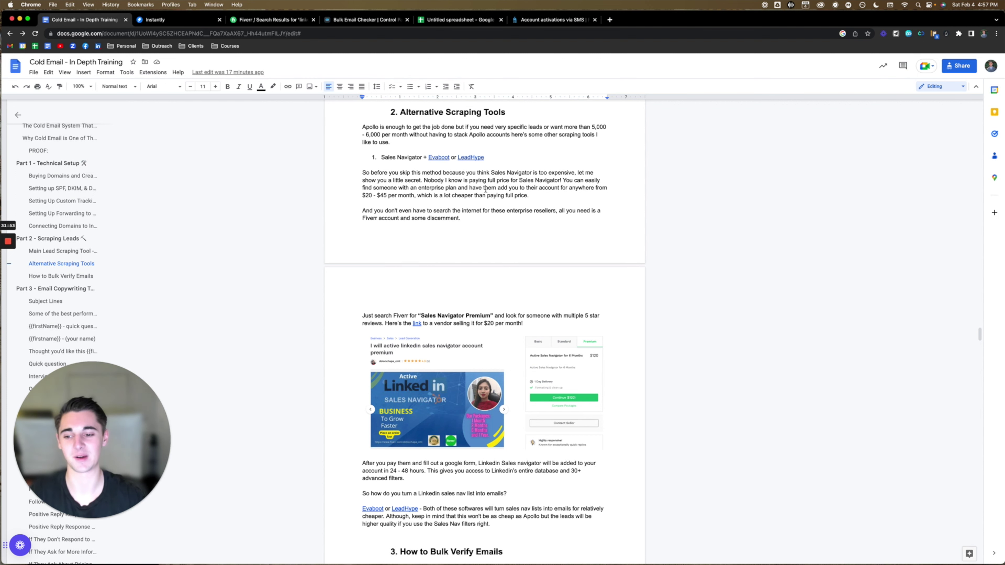
{"action": "scroll", "coordinate": [486, 190], "scroll_direction": "down", "scroll_amount": 2}
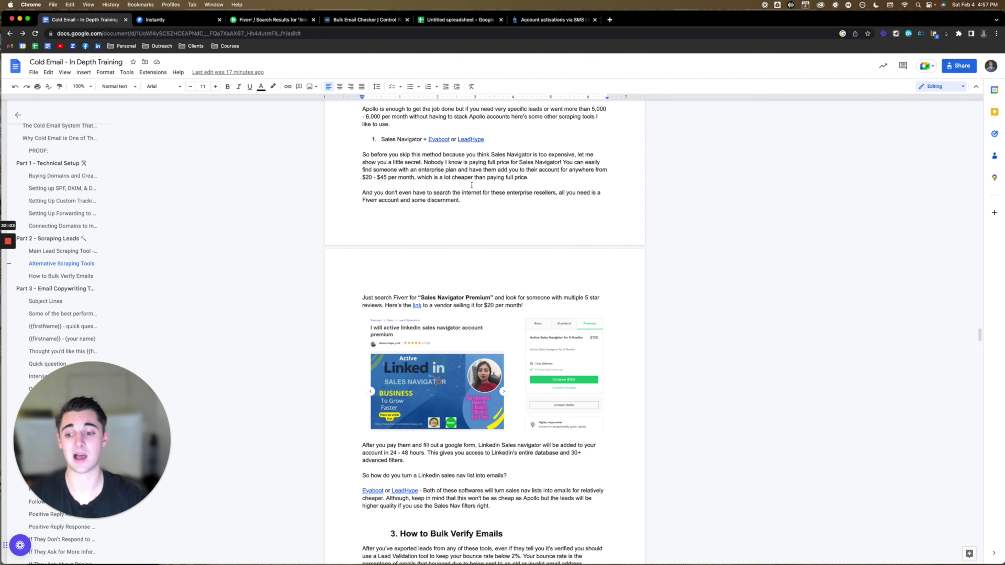
{"action": "scroll", "coordinate": [564, 190], "scroll_direction": "down", "scroll_amount": 1}
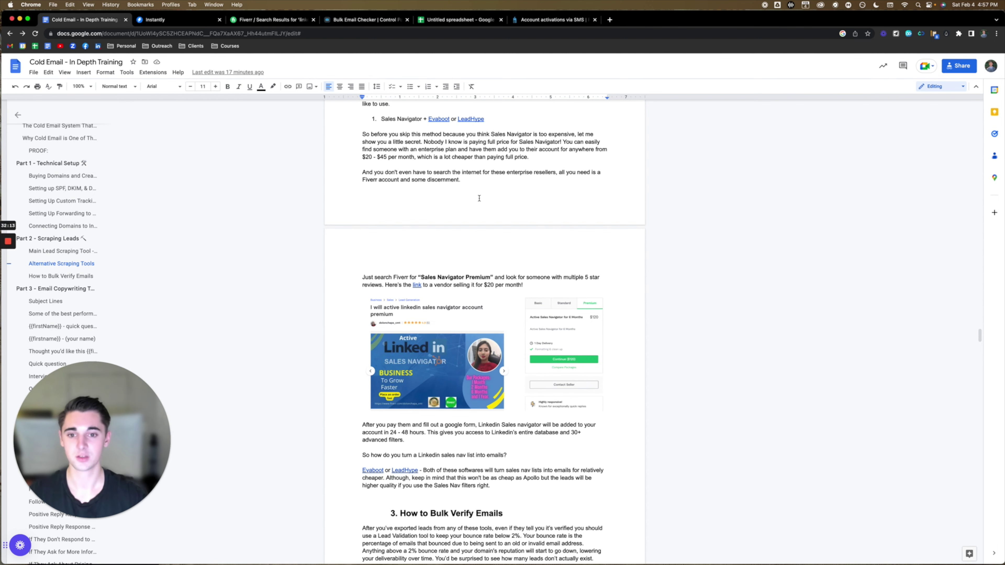
{"action": "scroll", "coordinate": [479, 198], "scroll_direction": "down", "scroll_amount": 2}
{"action": "scroll", "coordinate": [479, 198], "scroll_direction": "down", "scroll_amount": 3}
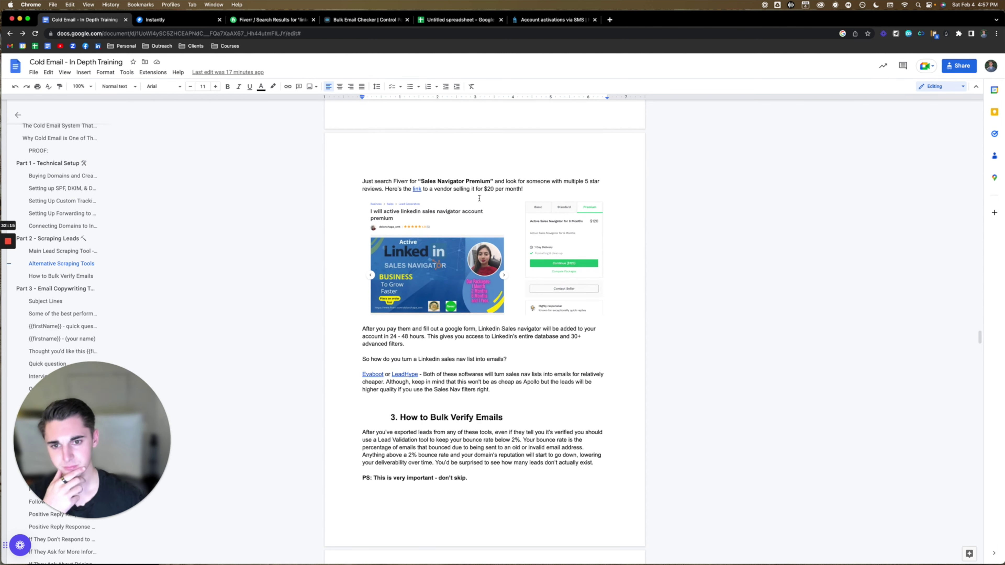
{"action": "scroll", "coordinate": [479, 198], "scroll_direction": "up", "scroll_amount": 4}
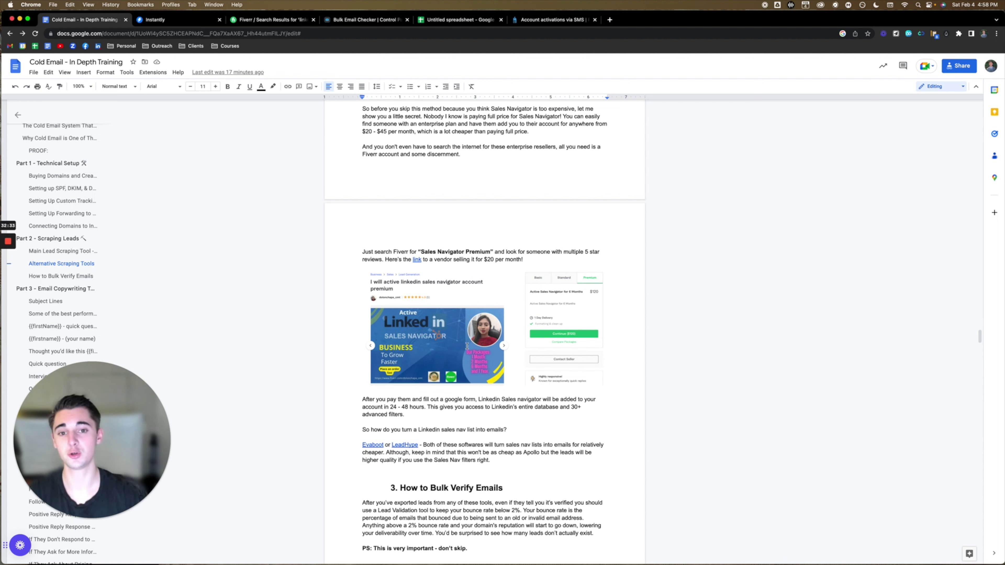
{"action": "scroll", "coordinate": [420, 329], "scroll_direction": "down", "scroll_amount": 1}
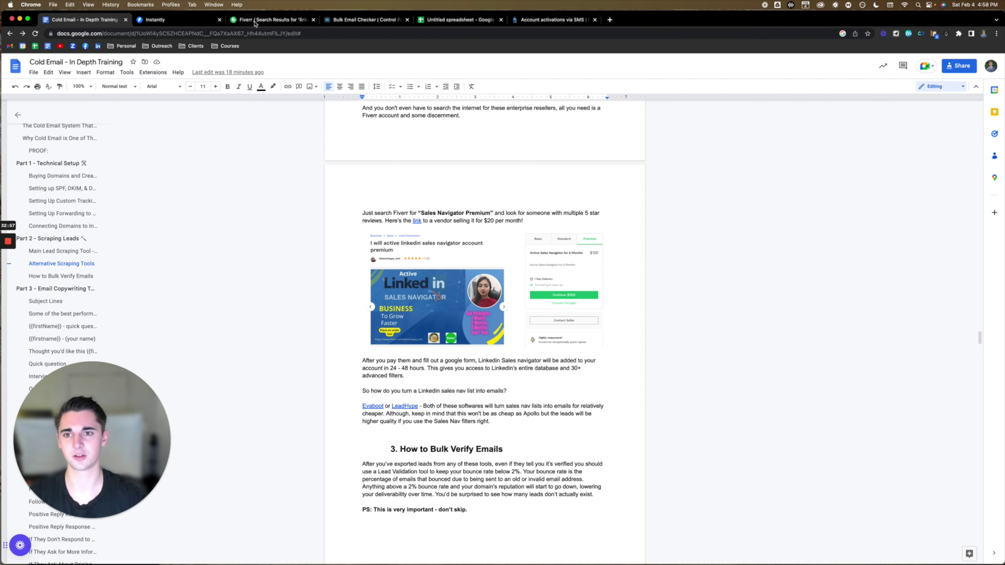
Switch to the Fiverr results, open the "I will active your existing account sales navigator" gig and view its Standard and Premium packages.
{"action": "left_click", "coordinate": [263, 21]}
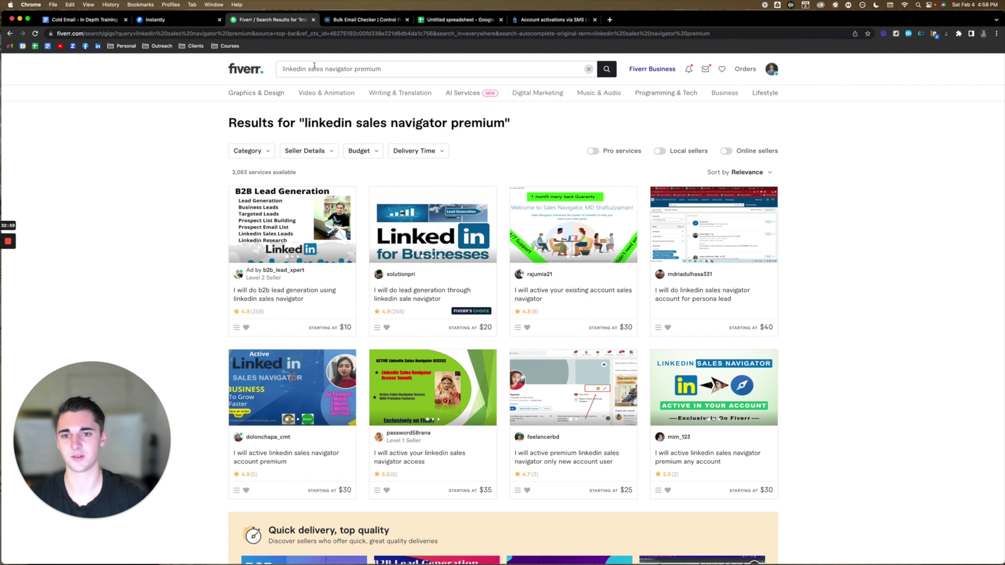
{"action": "scroll", "coordinate": [433, 269], "scroll_direction": "down", "scroll_amount": 2}
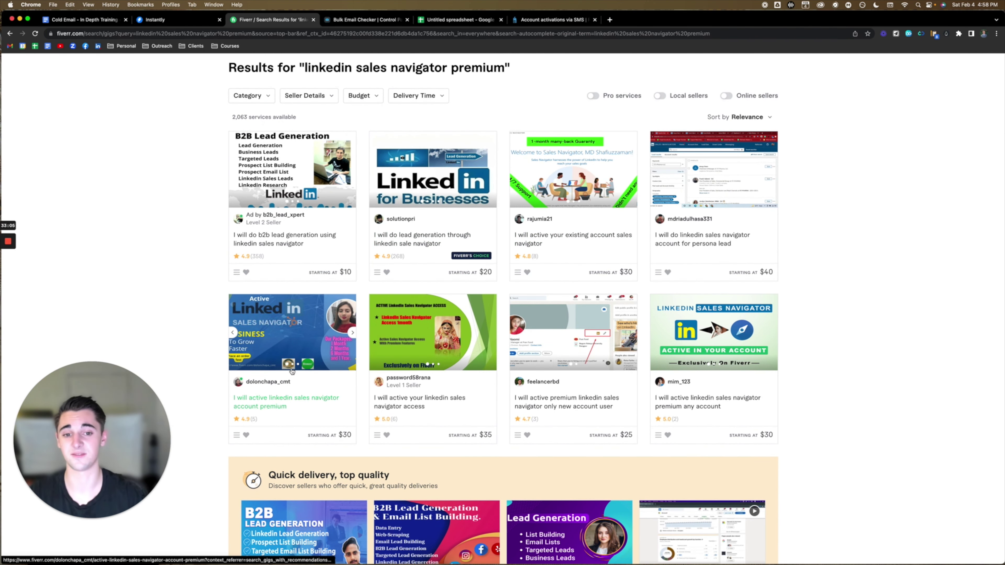
{"action": "left_click", "coordinate": [453, 231]}
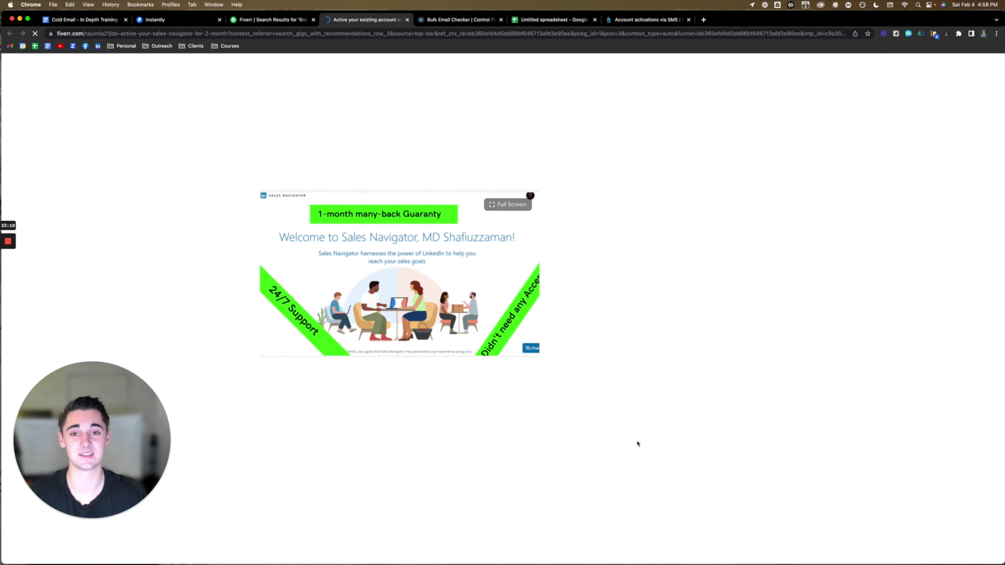
{"action": "scroll", "coordinate": [788, 265], "scroll_direction": "down", "scroll_amount": 1}
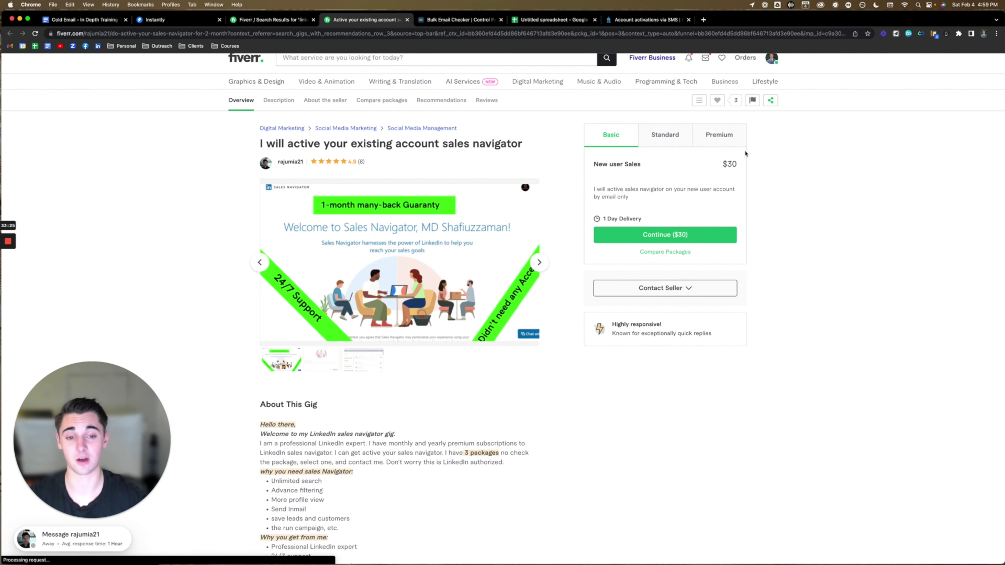
{"action": "left_click", "coordinate": [669, 138]}
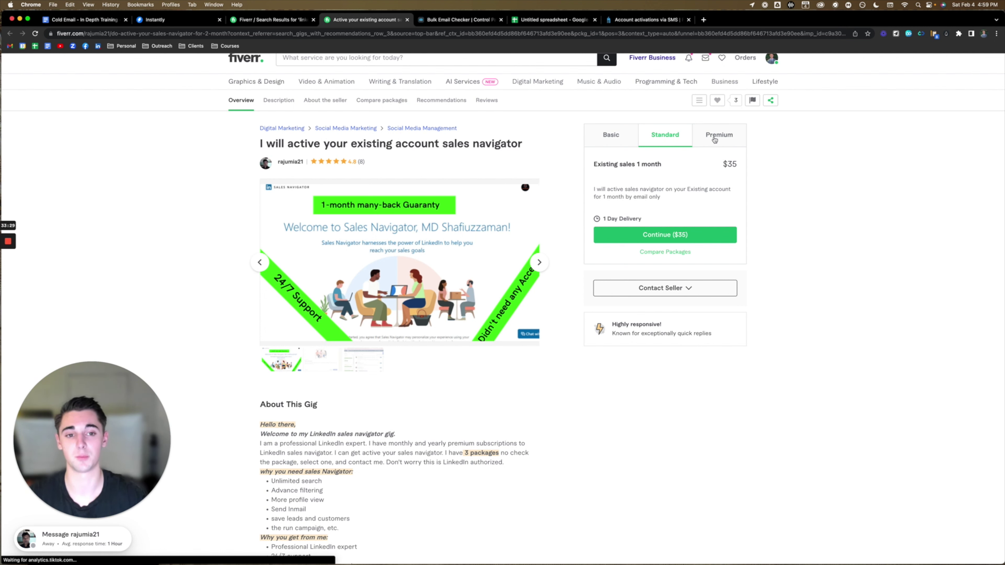
{"action": "left_click", "coordinate": [726, 141]}
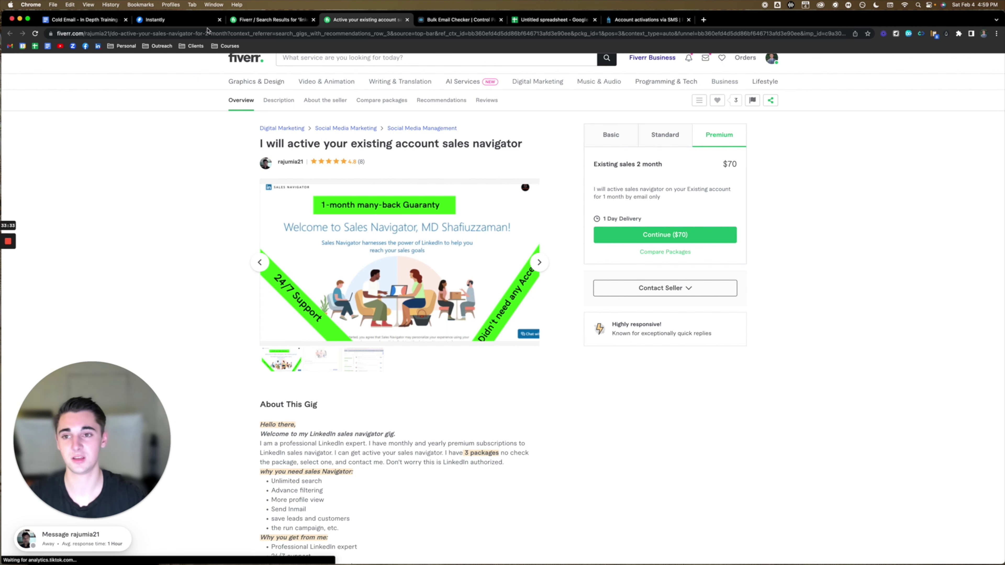
{"action": "scroll", "coordinate": [543, 291], "scroll_direction": "down", "scroll_amount": 2}
{"action": "scroll", "coordinate": [544, 291], "scroll_direction": "up", "scroll_amount": 3}
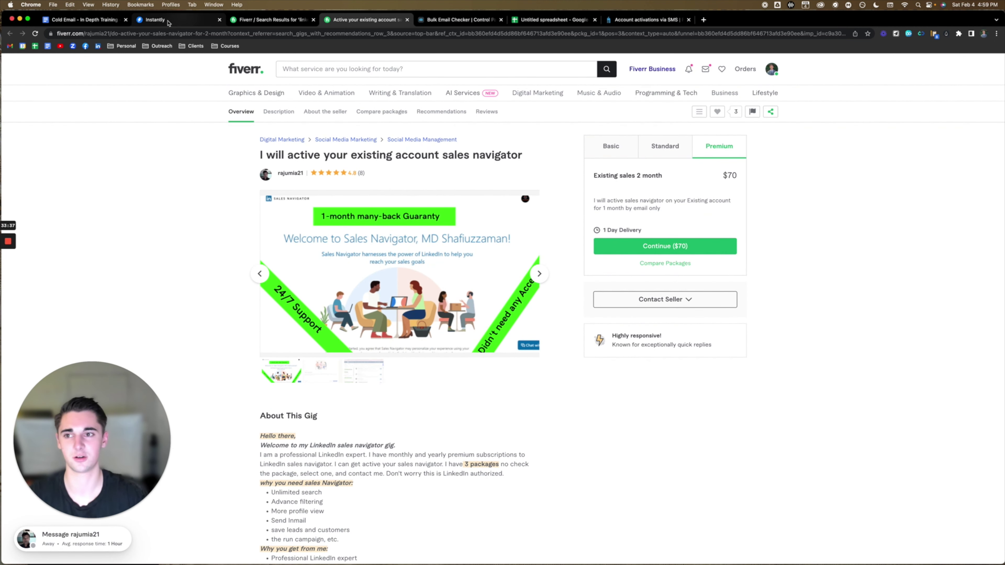
Return to the training document, read how to turn Sales Navigator lists into emails, and preview the Evaboot and LeadHype links.
{"action": "left_click", "coordinate": [84, 23]}
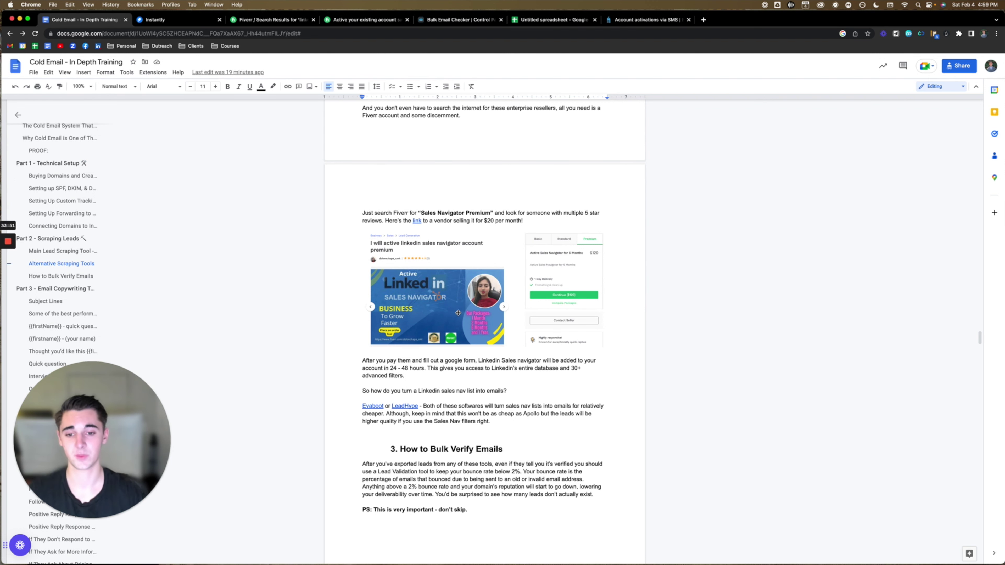
{"action": "scroll", "coordinate": [458, 313], "scroll_direction": "down", "scroll_amount": 5}
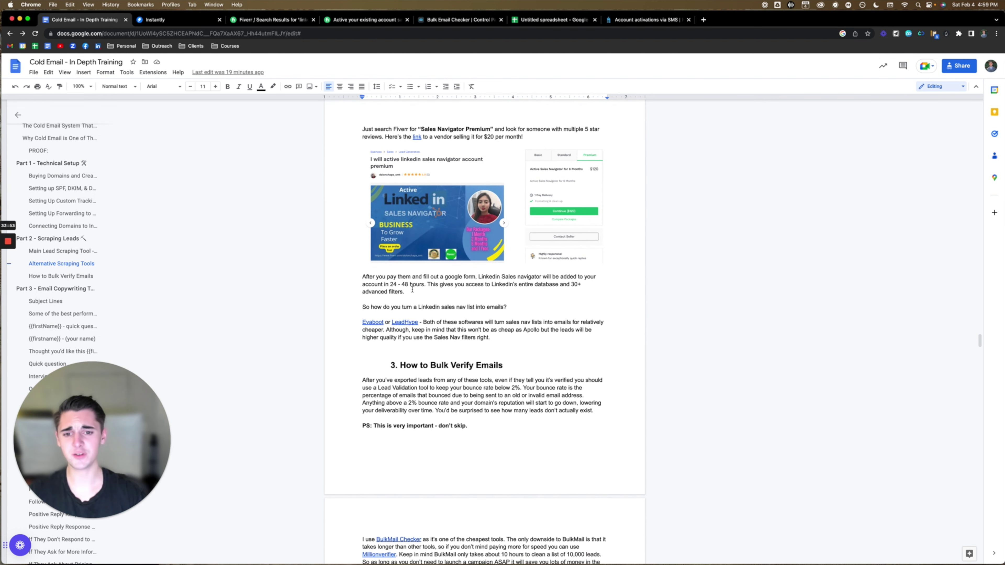
{"action": "scroll", "coordinate": [454, 294], "scroll_direction": "down", "scroll_amount": 2}
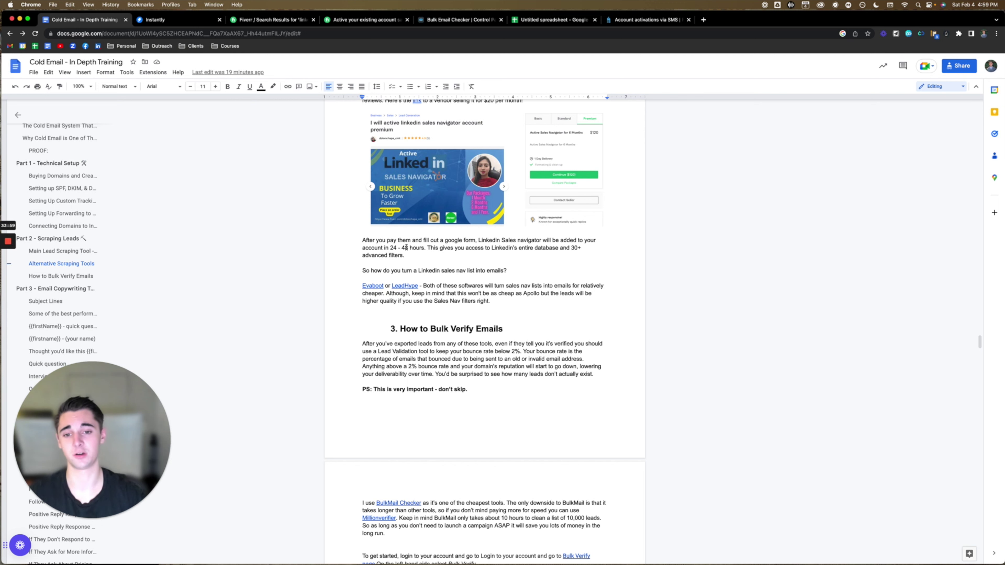
{"action": "scroll", "coordinate": [465, 262], "scroll_direction": "down", "scroll_amount": 2}
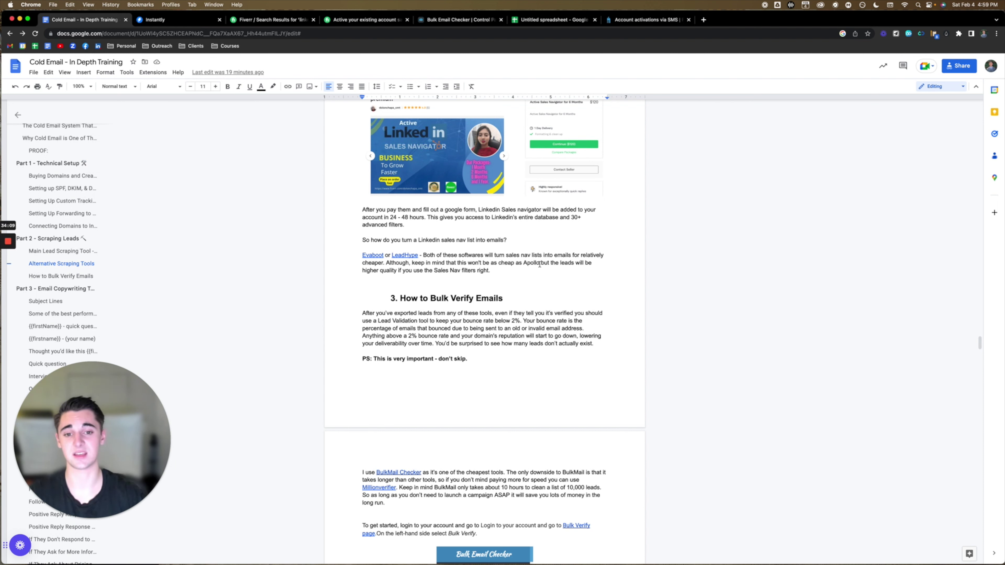
{"action": "scroll", "coordinate": [523, 285], "scroll_direction": "down", "scroll_amount": 2}
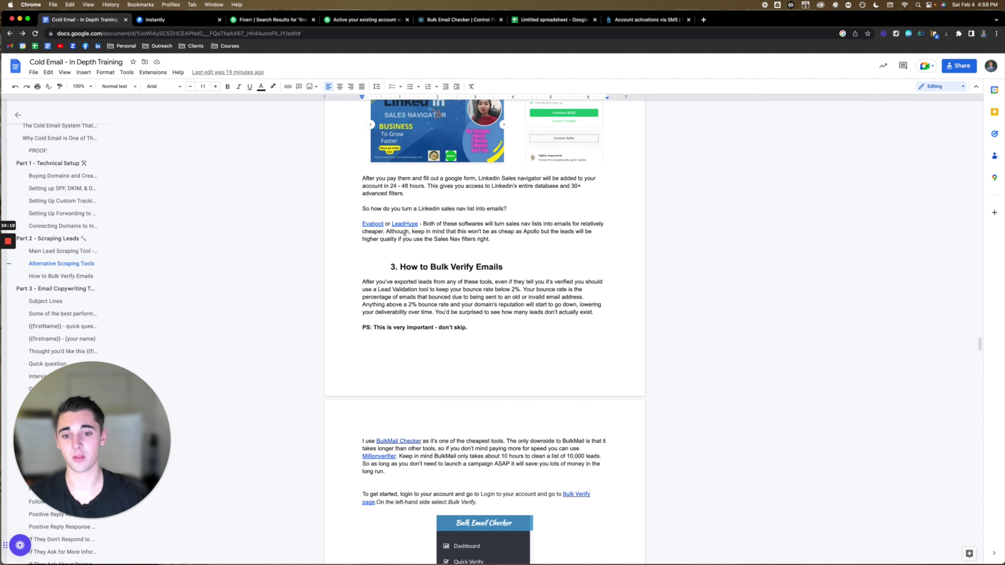
{"action": "scroll", "coordinate": [423, 237], "scroll_direction": "down", "scroll_amount": 1}
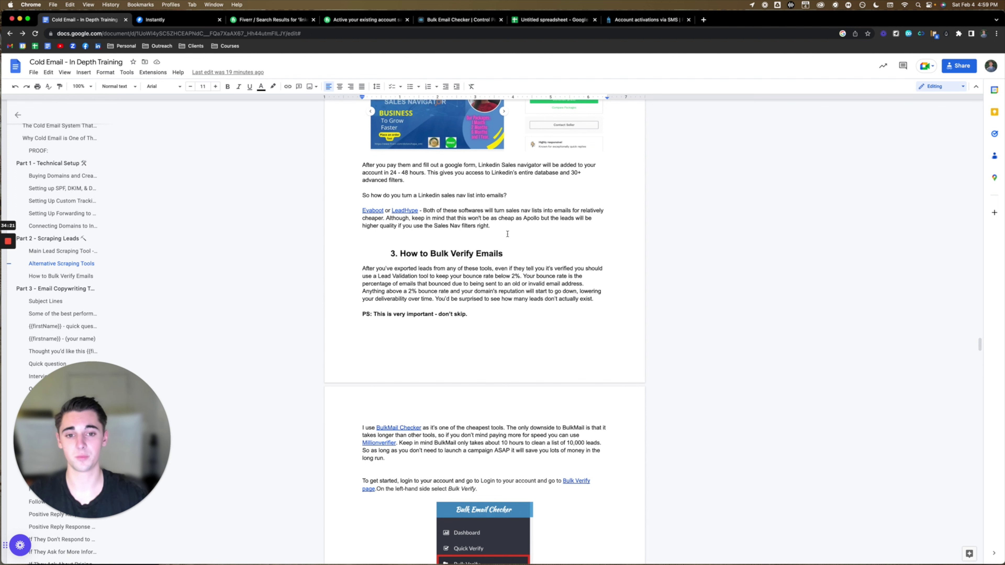
{"action": "scroll", "coordinate": [509, 234], "scroll_direction": "down", "scroll_amount": 1}
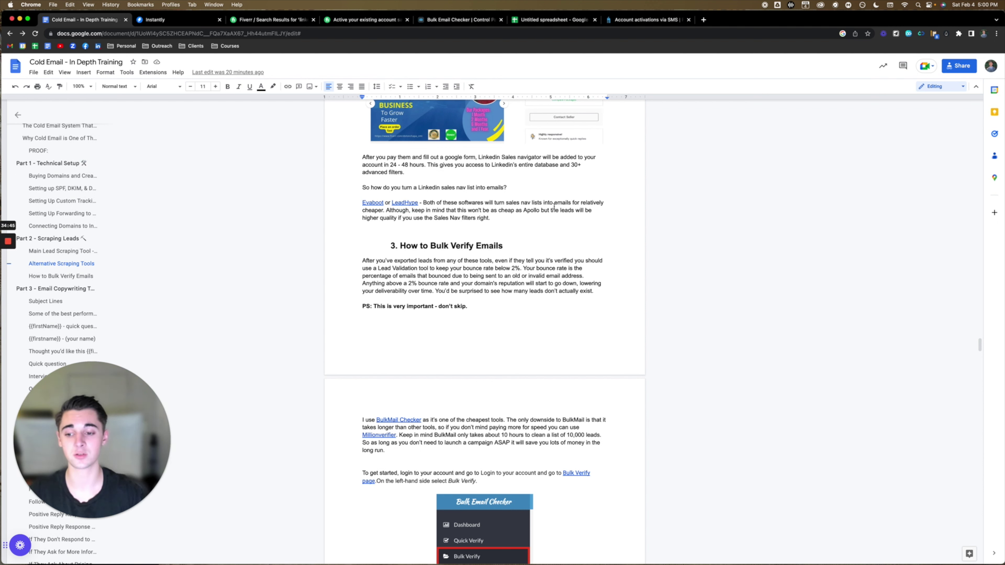
{"action": "scroll", "coordinate": [450, 278], "scroll_direction": "down", "scroll_amount": 1}
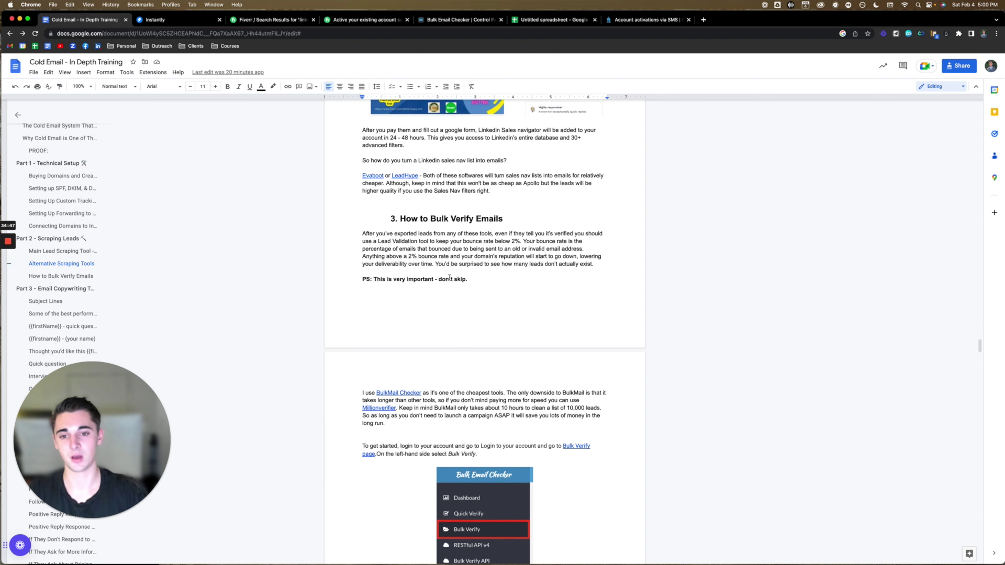
{"action": "left_click", "coordinate": [373, 174]}
{"action": "left_click", "coordinate": [410, 176]}
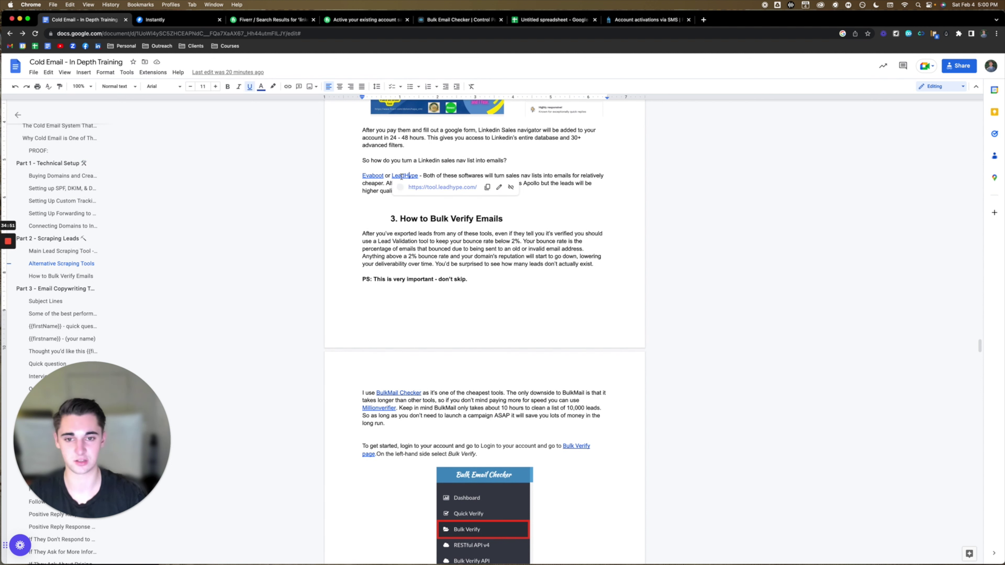
Read the How to Bulk Verify Emails section of the training document, from the bounce rate advice to the BulkMail Checker login instructions.
{"action": "left_click", "coordinate": [556, 193]}
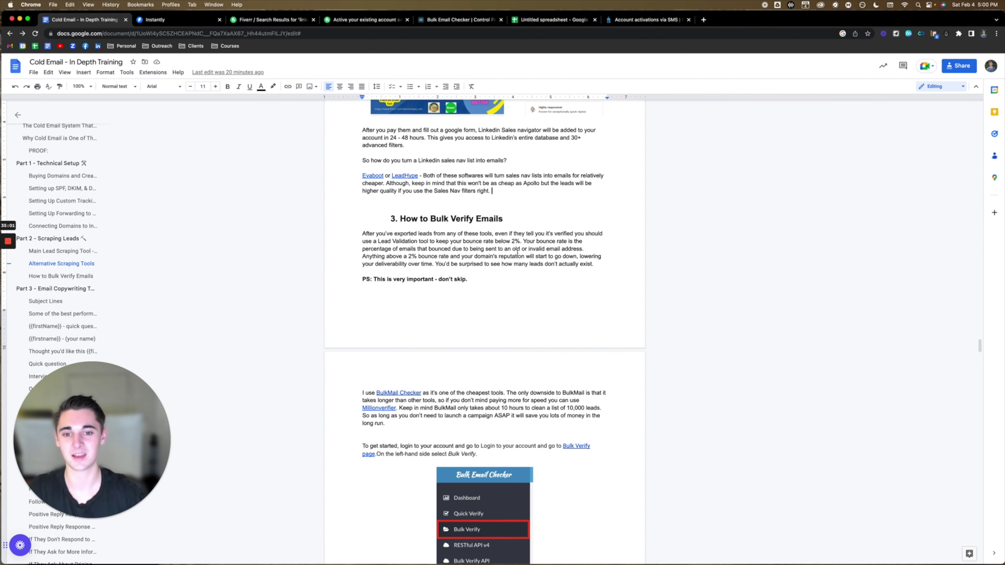
{"action": "scroll", "coordinate": [518, 253], "scroll_direction": "down", "scroll_amount": 2}
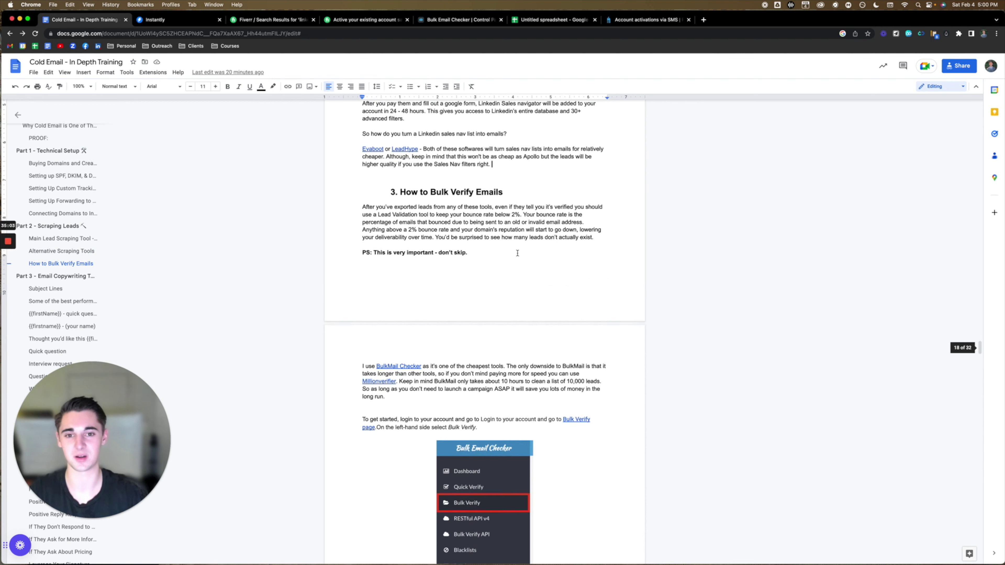
{"action": "scroll", "coordinate": [517, 253], "scroll_direction": "down", "scroll_amount": 5}
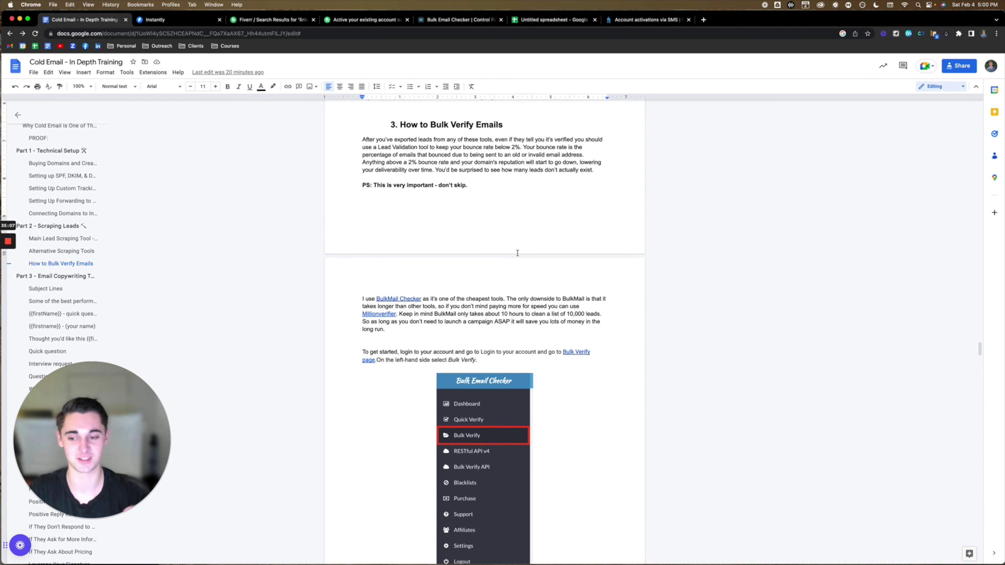
{"action": "scroll", "coordinate": [517, 253], "scroll_direction": "down", "scroll_amount": 1}
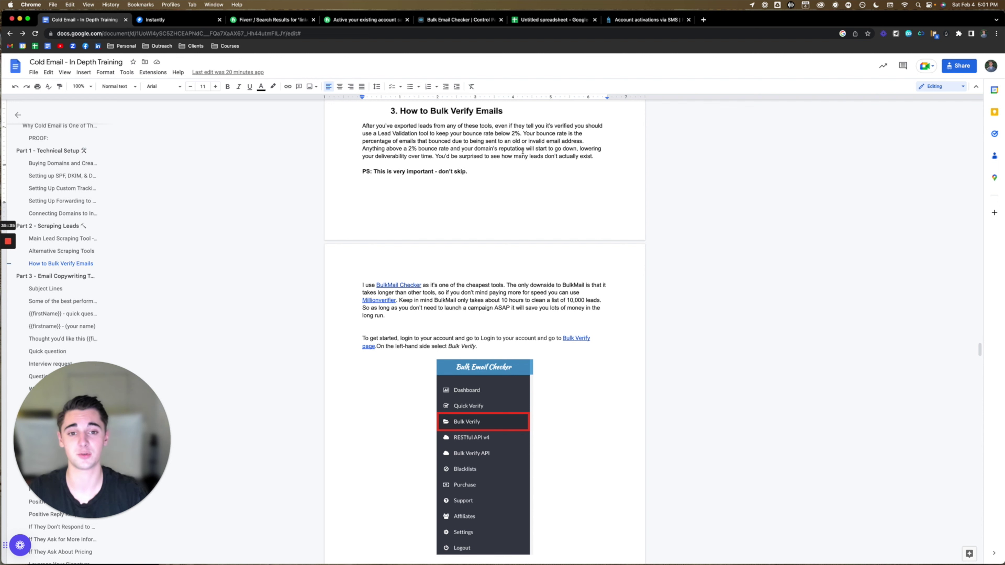
{"action": "left_click", "coordinate": [466, 154]}
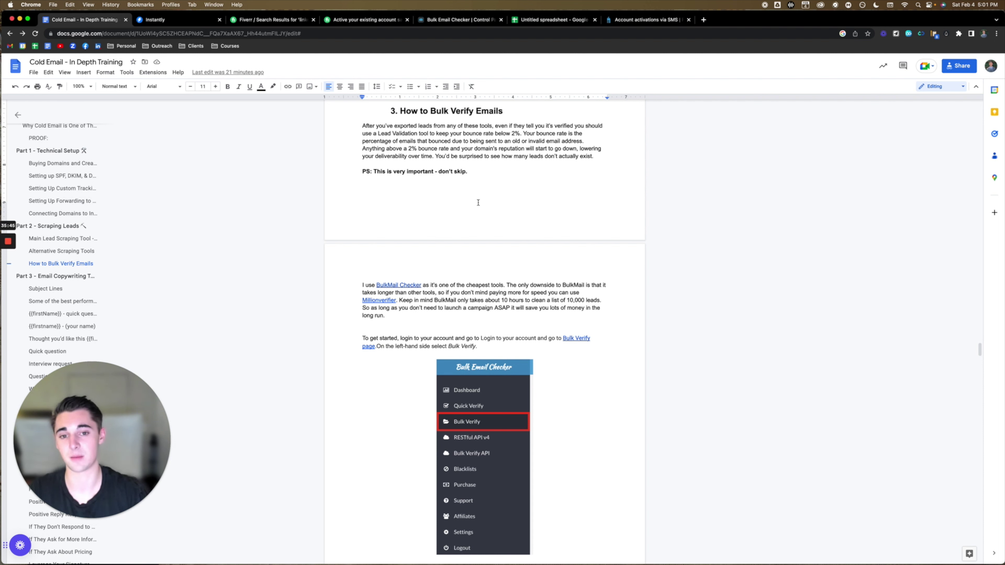
{"action": "scroll", "coordinate": [471, 206], "scroll_direction": "down", "scroll_amount": 5}
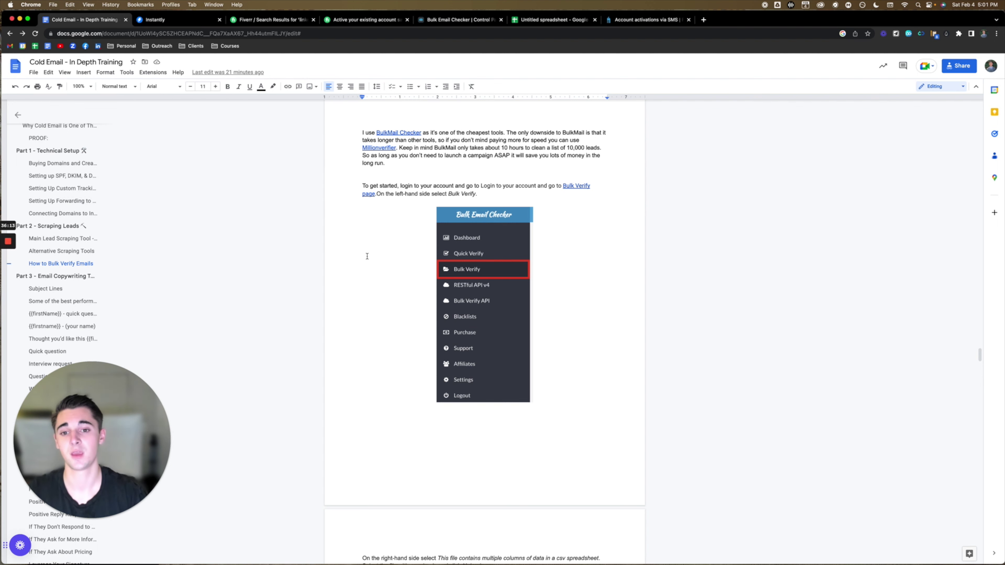
{"action": "scroll", "coordinate": [366, 256], "scroll_direction": "down", "scroll_amount": 2}
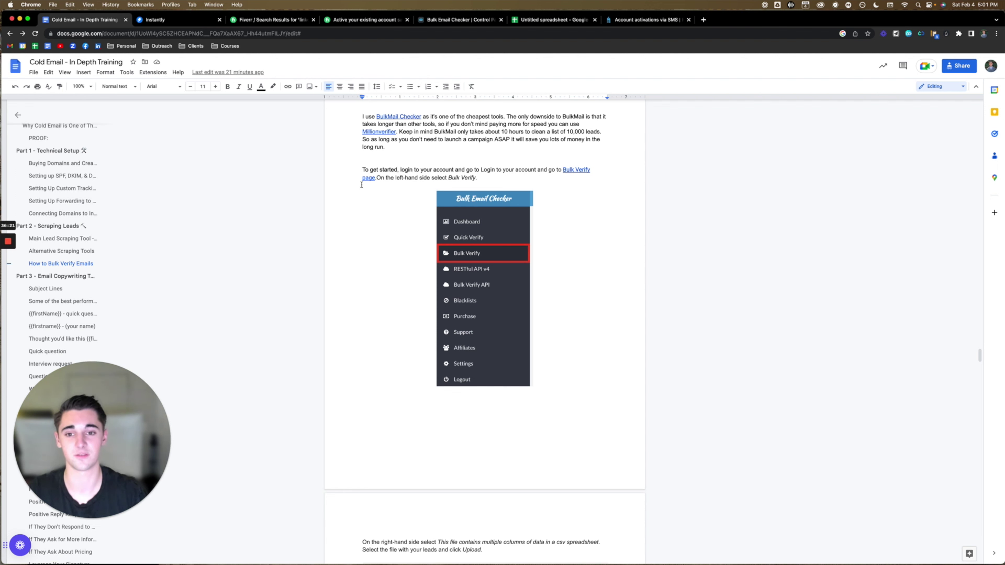
{"action": "scroll", "coordinate": [450, 211], "scroll_direction": "down", "scroll_amount": 3}
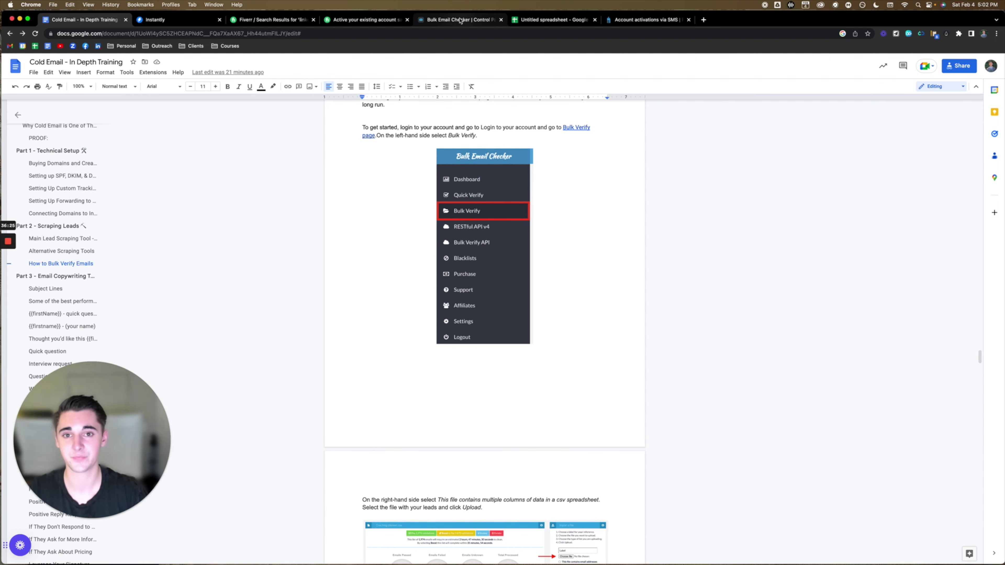
Switch to Bulk Email Checker, close both Fiverr pages, and reopen Bulk Verify after viewing the Dashboard.
{"action": "left_click", "coordinate": [421, 22]}
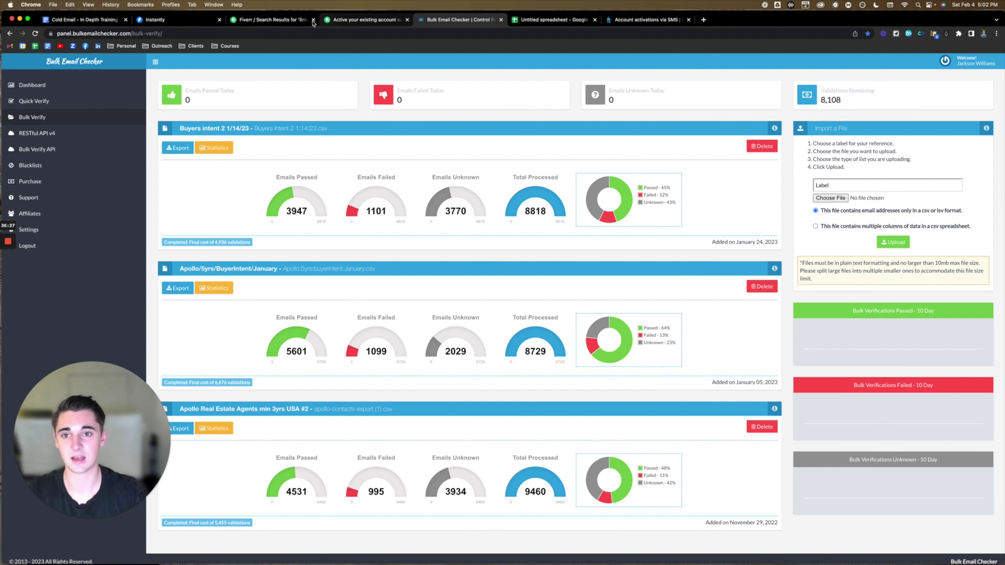
{"action": "left_click", "coordinate": [407, 20]}
{"action": "left_click", "coordinate": [313, 20]}
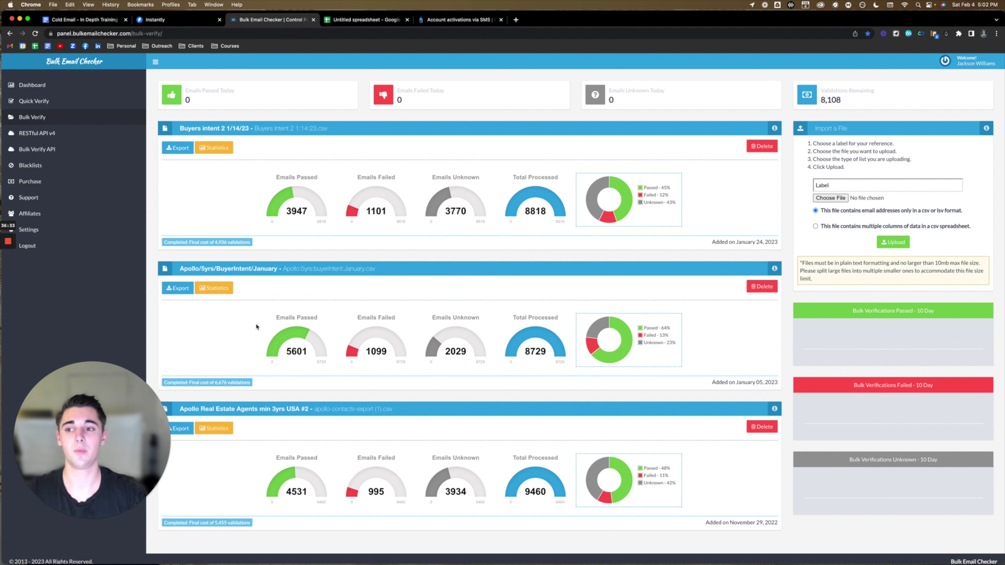
{"action": "left_click", "coordinate": [93, 85]}
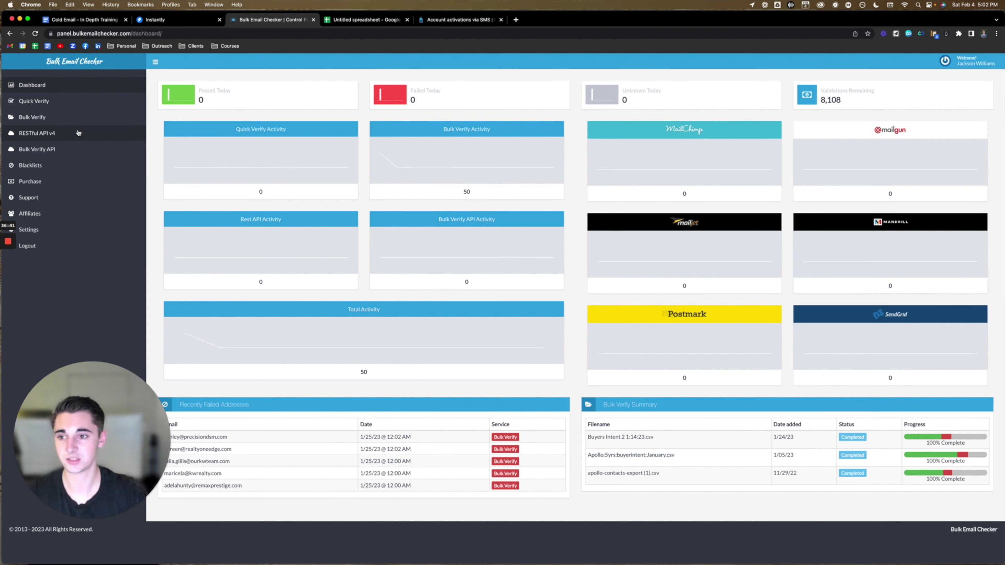
{"action": "left_click", "coordinate": [72, 117]}
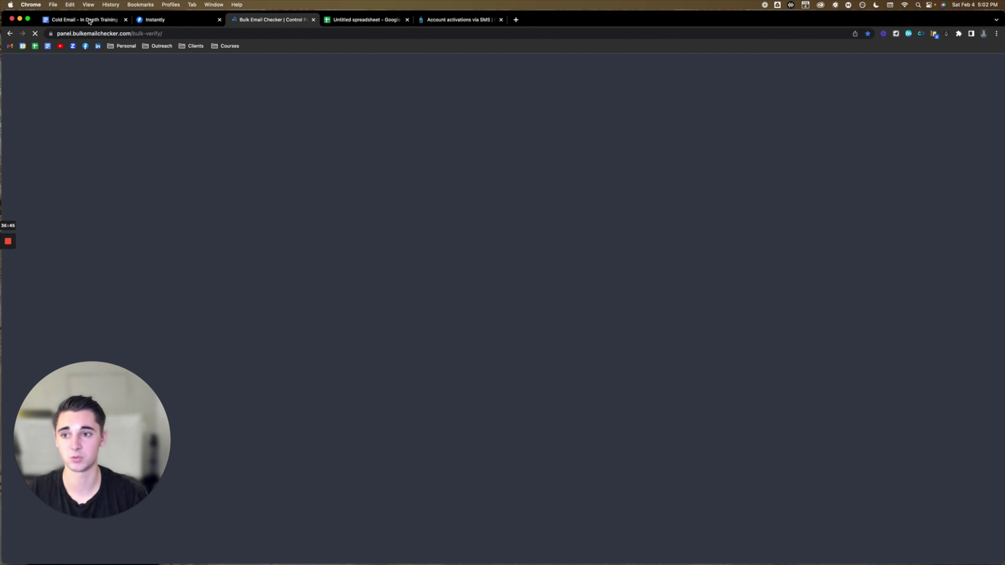
Return to the training document and skim the instructions for validating, exporting and filtering the lead list.
{"action": "left_click", "coordinate": [91, 20]}
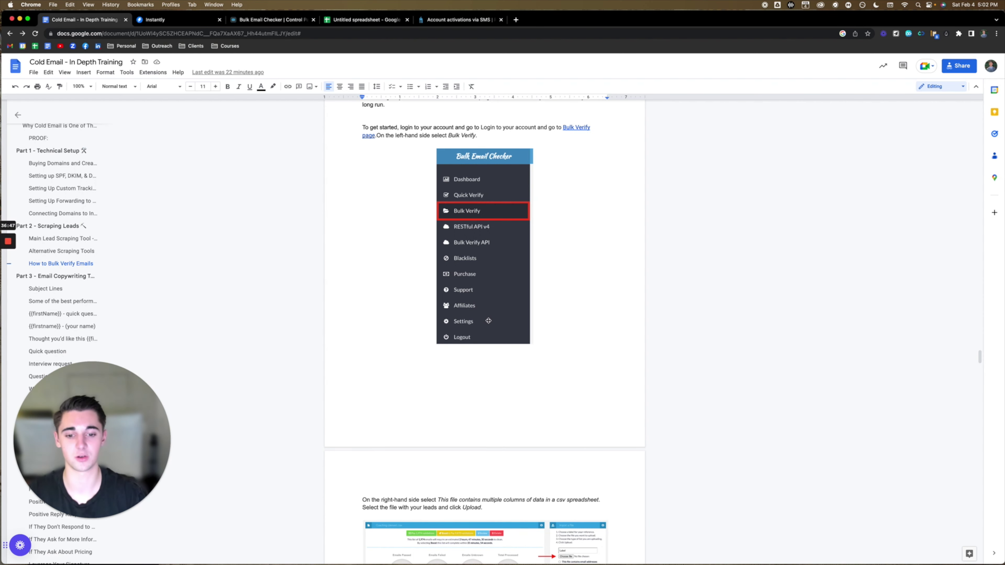
{"action": "scroll", "coordinate": [488, 321], "scroll_direction": "down", "scroll_amount": 15}
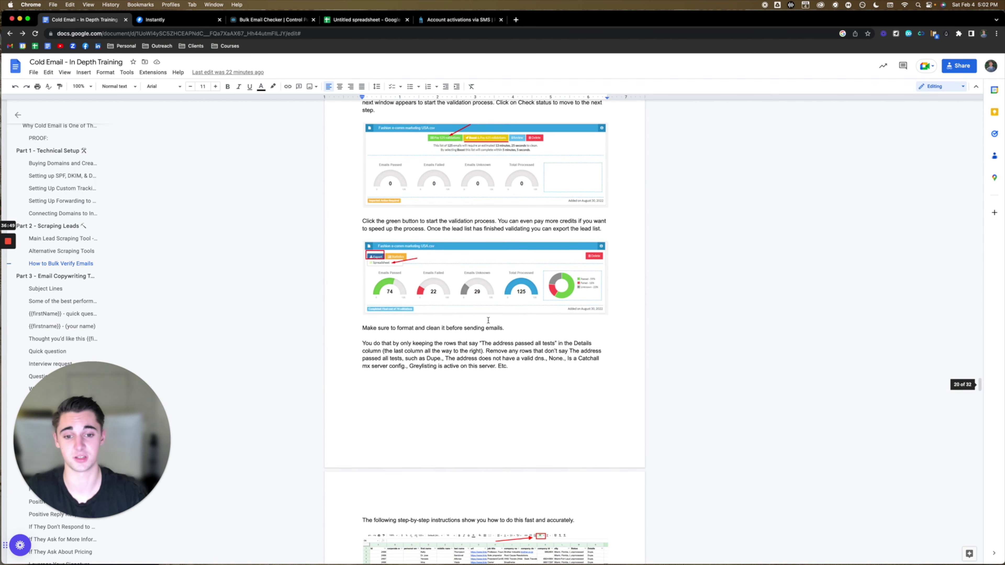
{"action": "scroll", "coordinate": [488, 321], "scroll_direction": "down", "scroll_amount": 10}
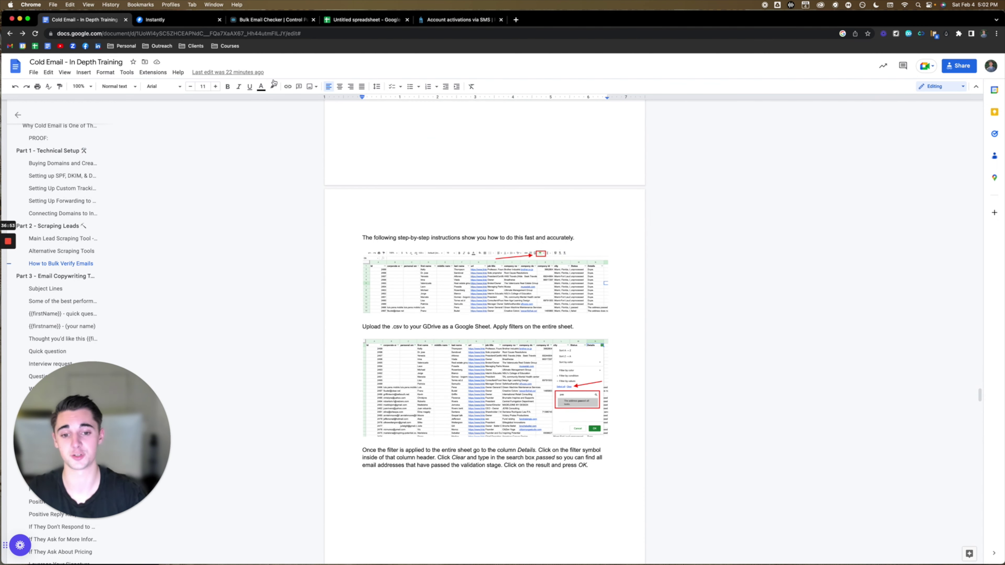
Go back to Bulk Email Checker and compare the passed percentages of the three previously verified lists.
{"action": "left_click", "coordinate": [260, 21]}
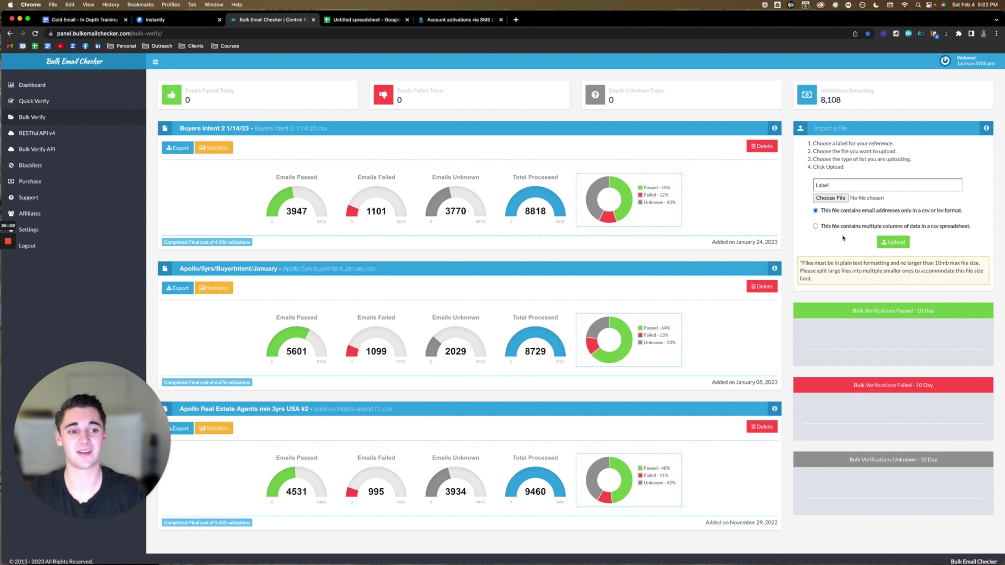
{"action": "left_click", "coordinate": [871, 186]}
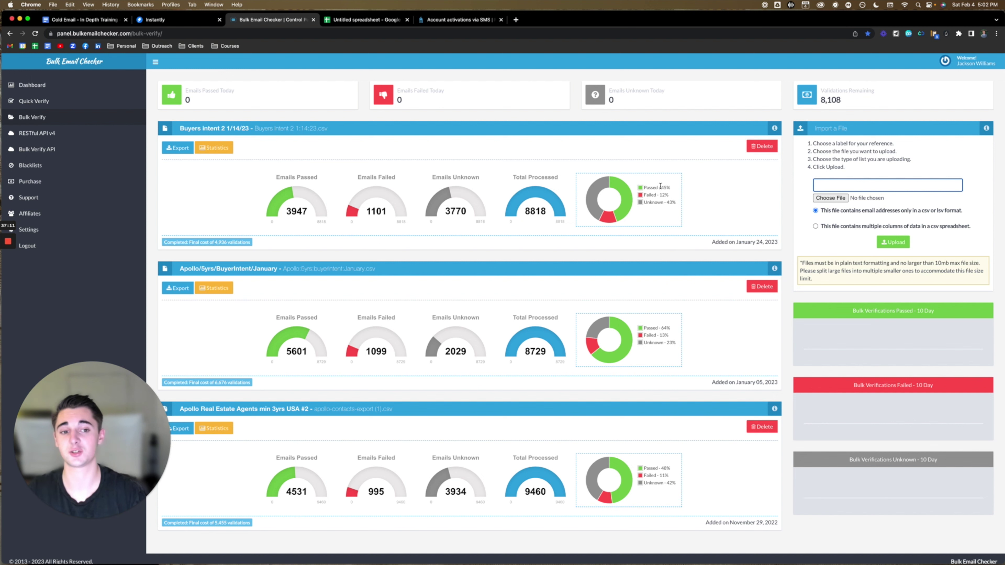
{"action": "left_click_drag", "start_coordinate": [646, 185], "coordinate": [669, 189]}
{"action": "left_click", "coordinate": [680, 191]}
{"action": "left_click_drag", "start_coordinate": [675, 329], "coordinate": [644, 329]}
{"action": "left_click_drag", "start_coordinate": [675, 472], "coordinate": [648, 468]}
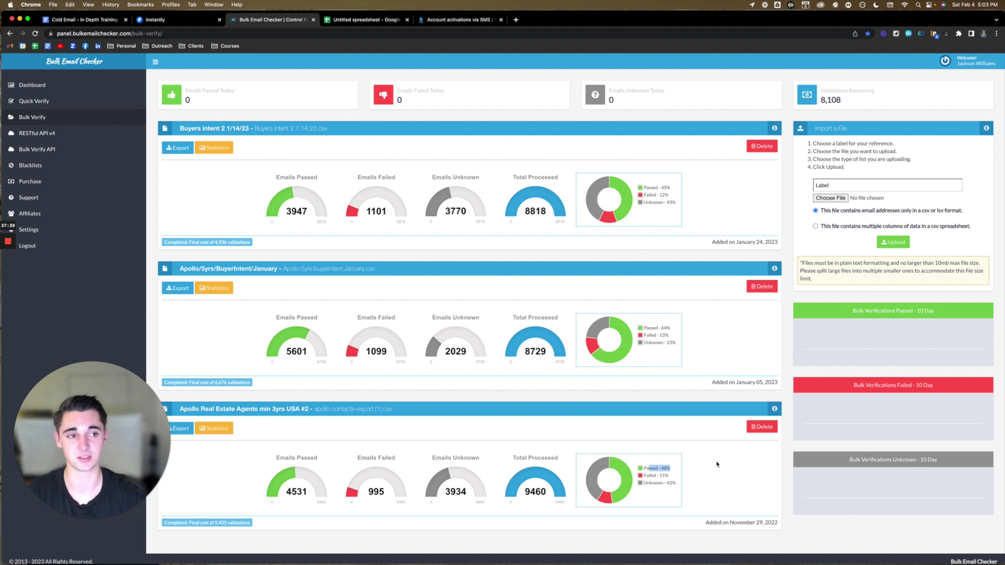
Label the new import "Youtube Video List" and choose Cold Email Video List.csv from the Desktop as its file.
{"action": "left_click", "coordinate": [845, 184]}
{"action": "double_click", "coordinate": [845, 183]}
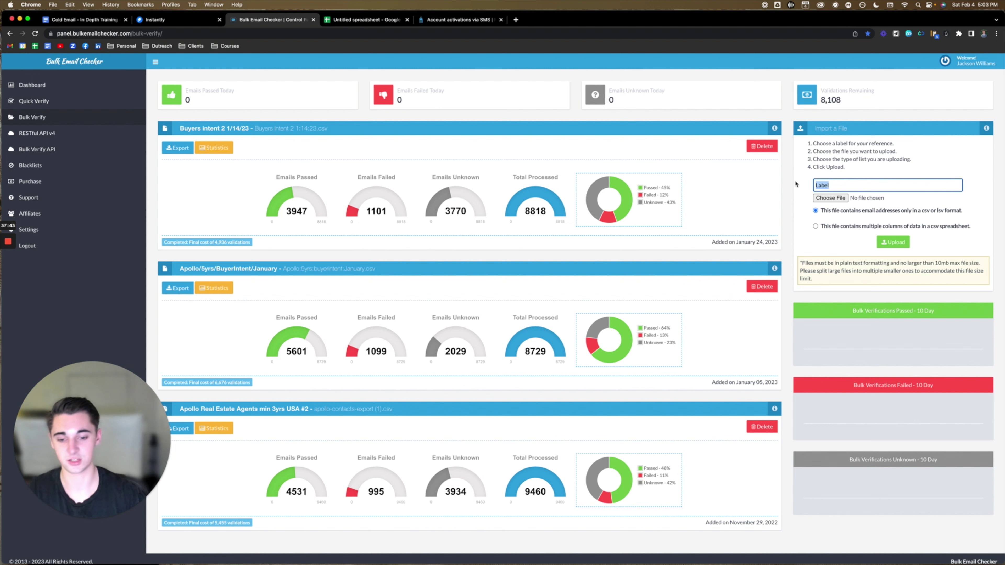
{"action": "type", "text": "Youtube V"}
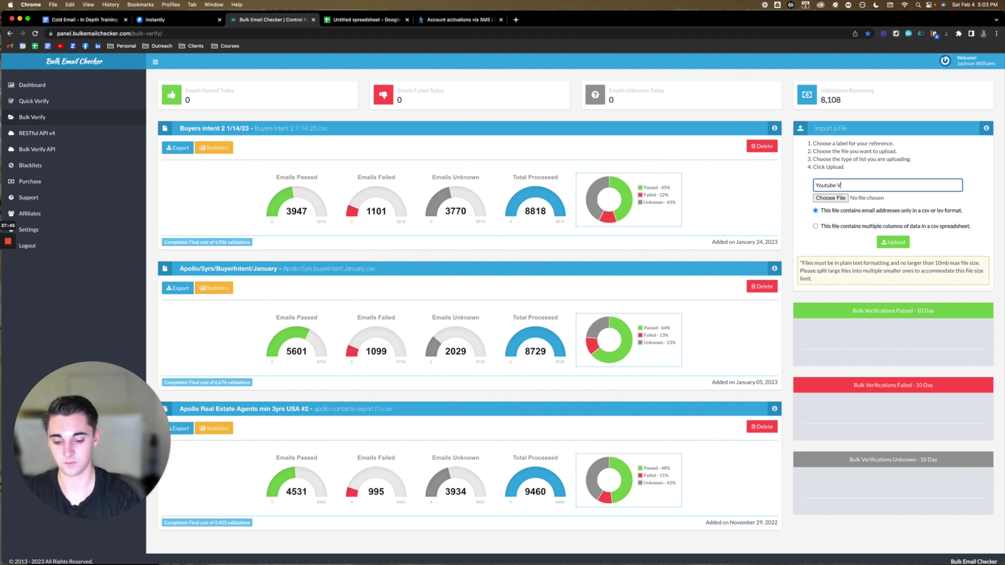
{"action": "type", "text": "ideo List"}
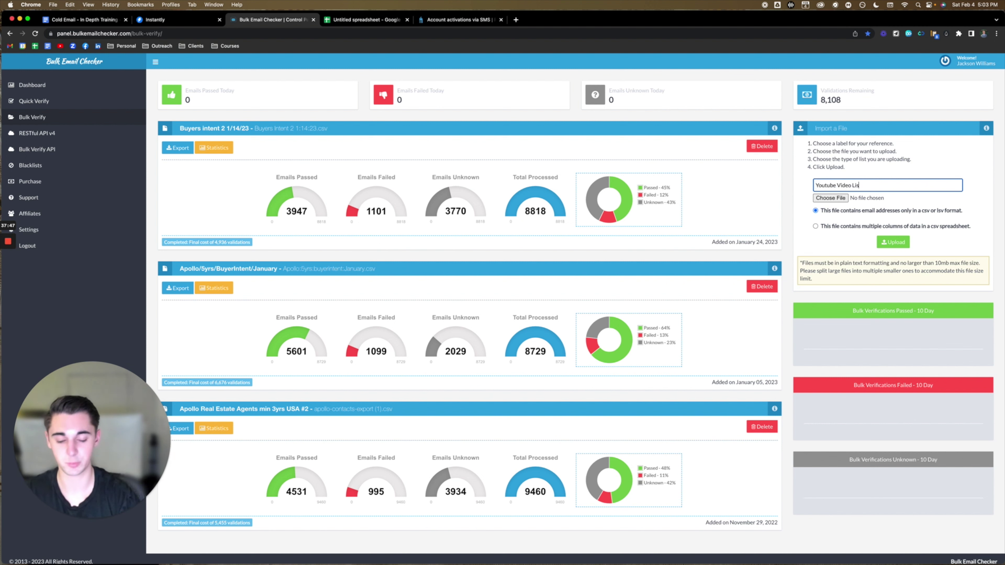
{"action": "left_click", "coordinate": [831, 197]}
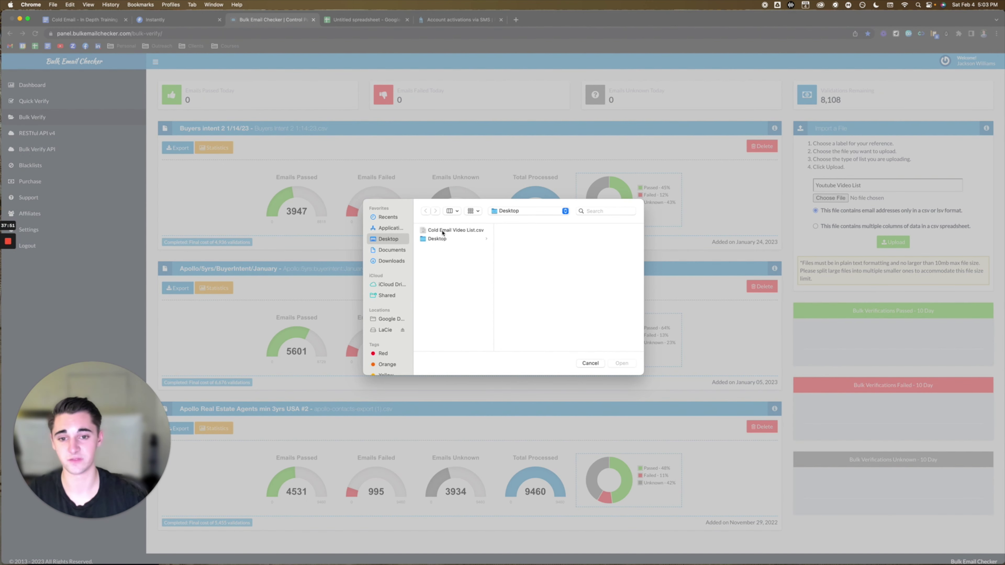
{"action": "left_click", "coordinate": [442, 231]}
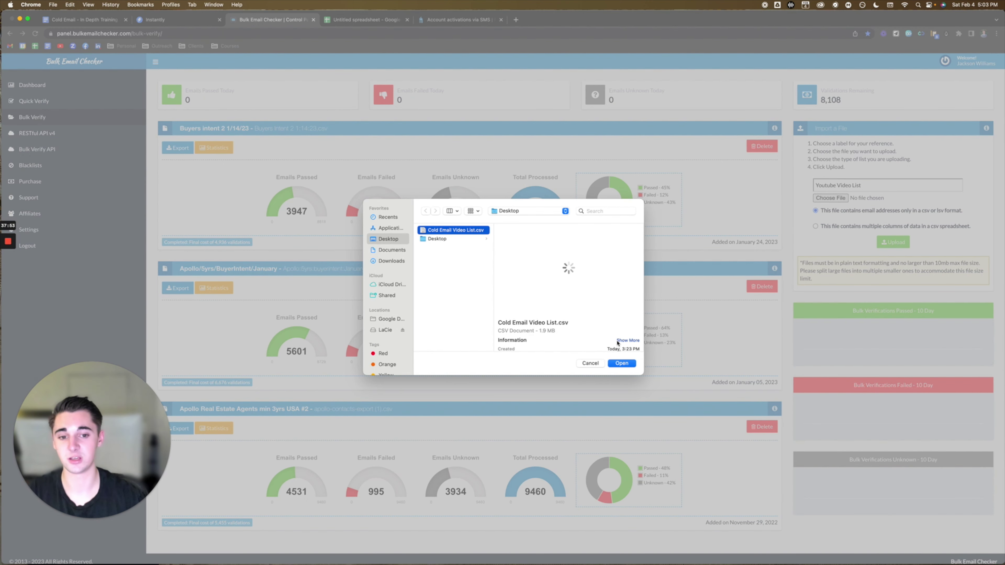
{"action": "left_click", "coordinate": [624, 363]}
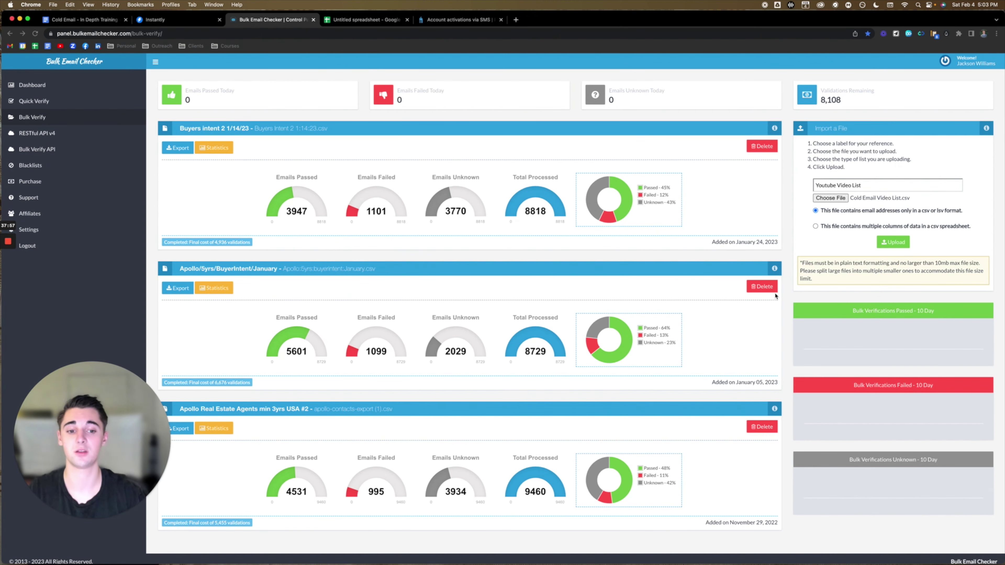
Mark the file as containing multiple columns of data in a csv spreadsheet and upload it.
{"action": "left_click", "coordinate": [894, 242]}
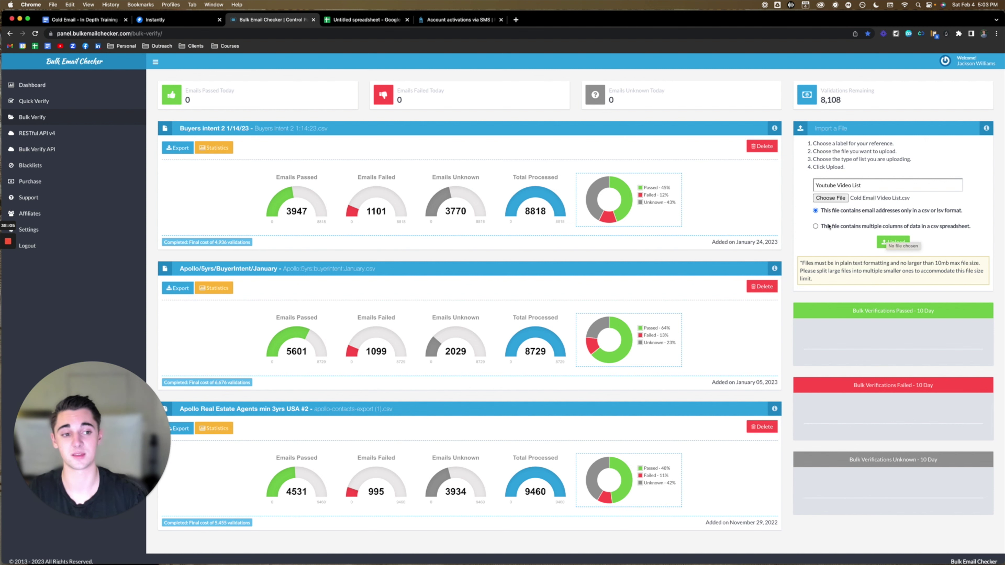
{"action": "left_click", "coordinate": [815, 227]}
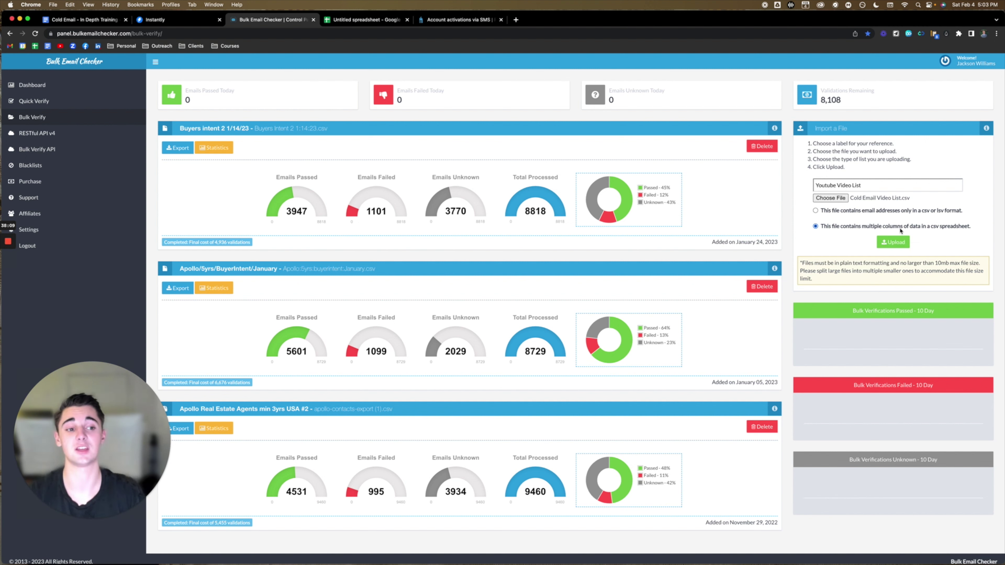
{"action": "left_click", "coordinate": [894, 242]}
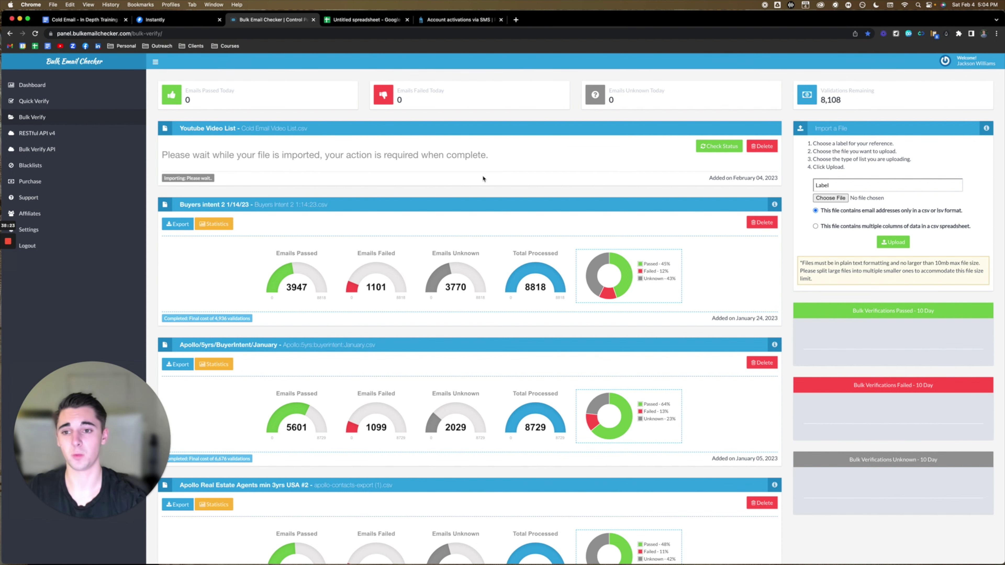
Return to the training document and read the instructions on selecting the email address column after the import.
{"action": "left_click", "coordinate": [93, 23]}
{"action": "scroll", "coordinate": [451, 273], "scroll_direction": "up", "scroll_amount": 10}
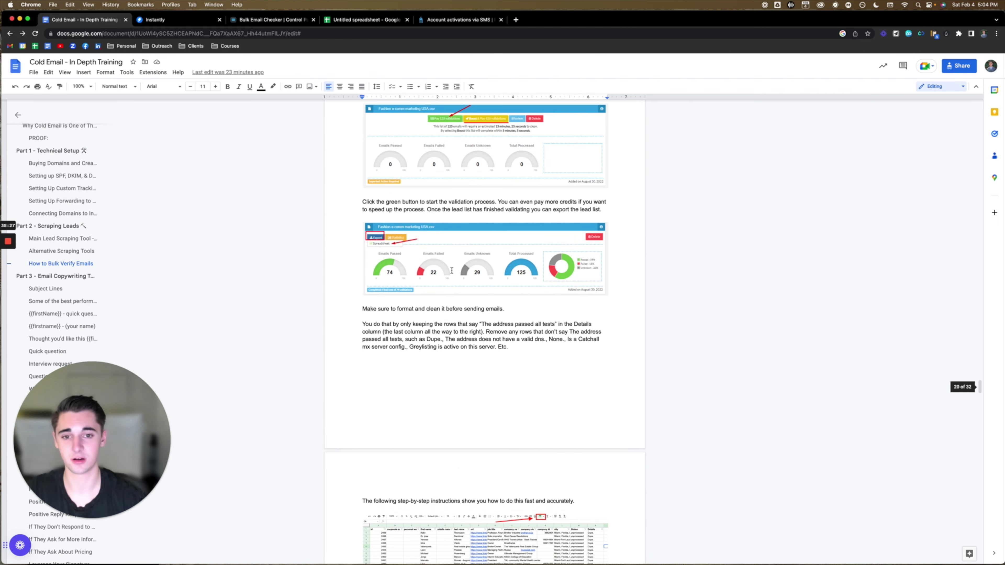
{"action": "scroll", "coordinate": [457, 269], "scroll_direction": "up", "scroll_amount": 5}
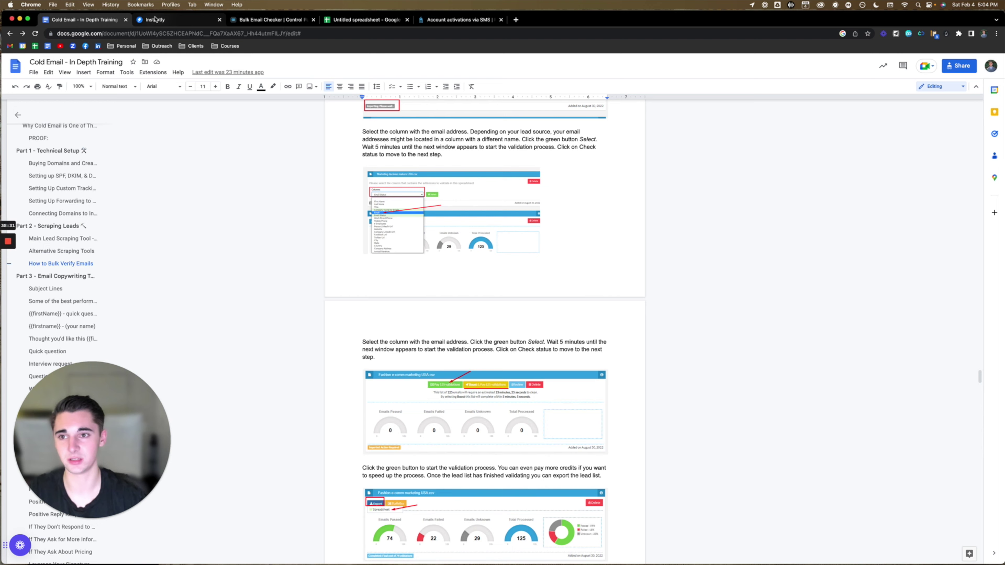
Switch back to Bulk Email Checker and check the import status of the Youtube Video List.
{"action": "left_click", "coordinate": [156, 19]}
{"action": "left_click", "coordinate": [269, 19]}
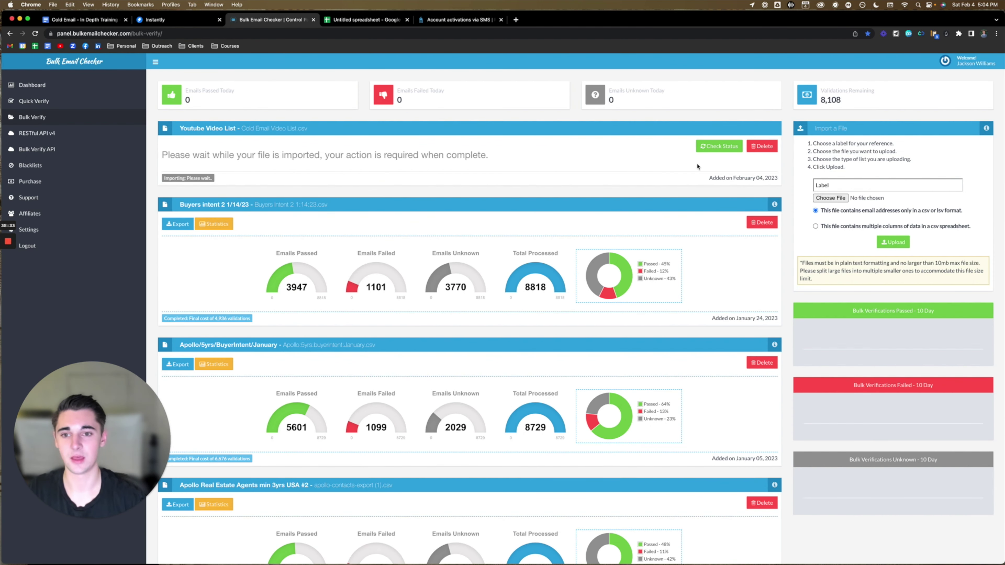
{"action": "left_click", "coordinate": [711, 149]}
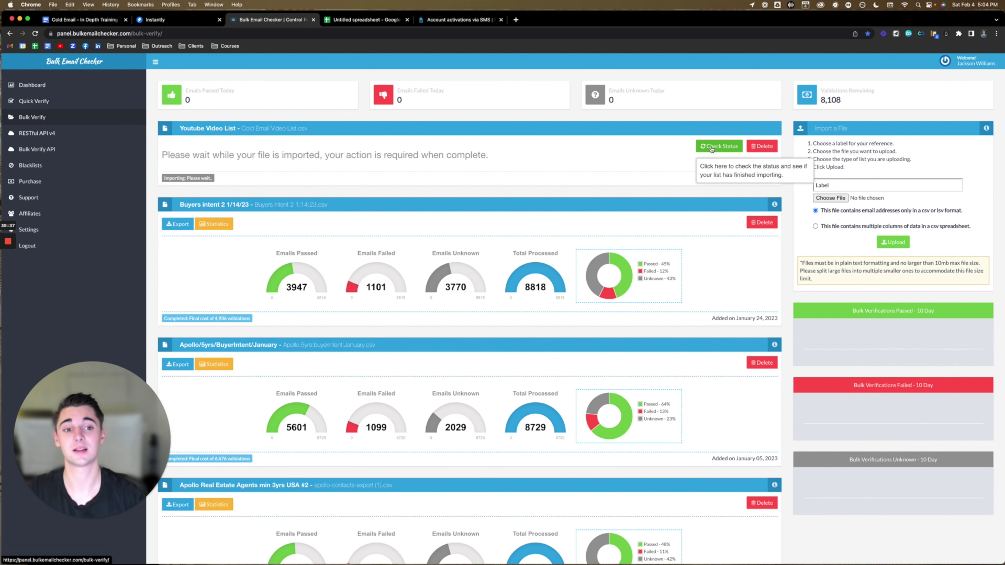
{"action": "left_click", "coordinate": [712, 148]}
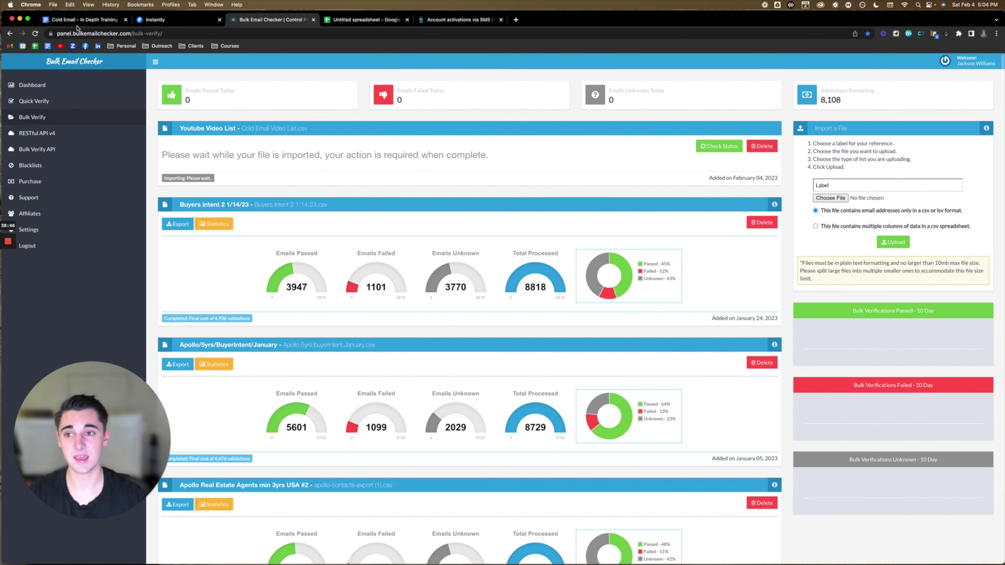
Review the training document's steps for starting validation and exporting the cleaned list, and return to Bulk Email Checker.
{"action": "left_click", "coordinate": [82, 19]}
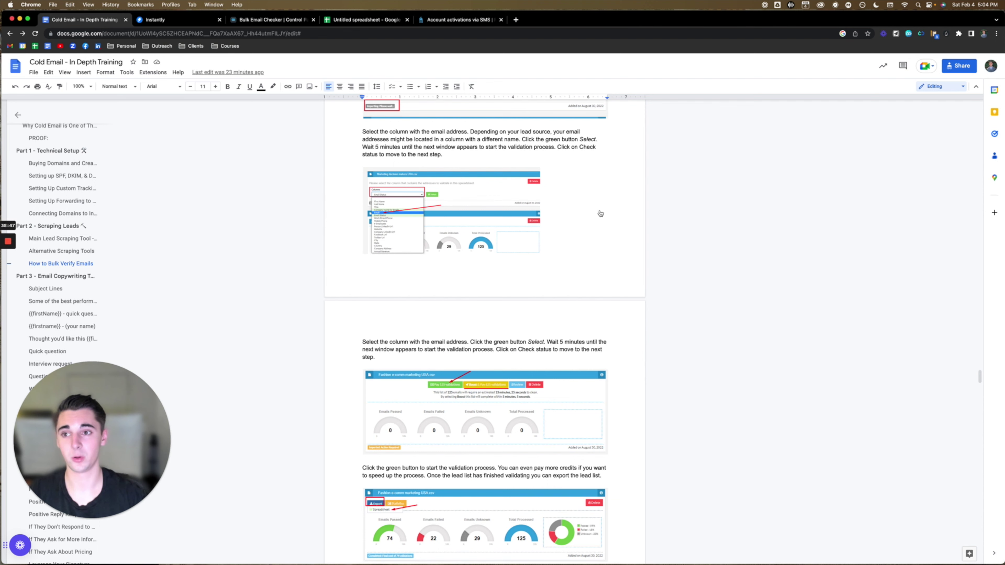
{"action": "scroll", "coordinate": [472, 293], "scroll_direction": "down", "scroll_amount": 5}
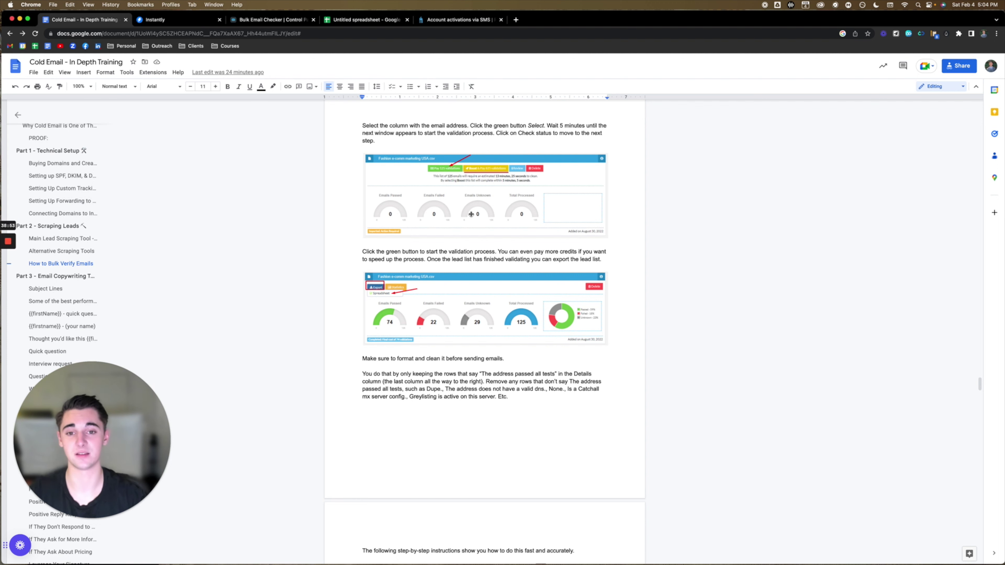
{"action": "left_click", "coordinate": [269, 20]}
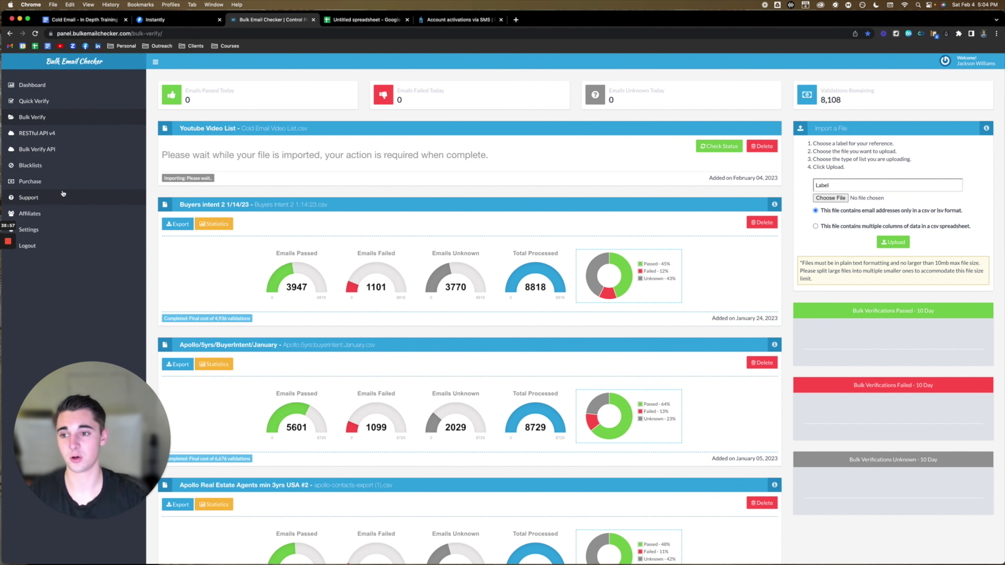
Review the email validation packages available for purchase, comparing the 10,000 and 100,000 validation options.
{"action": "left_click", "coordinate": [39, 182]}
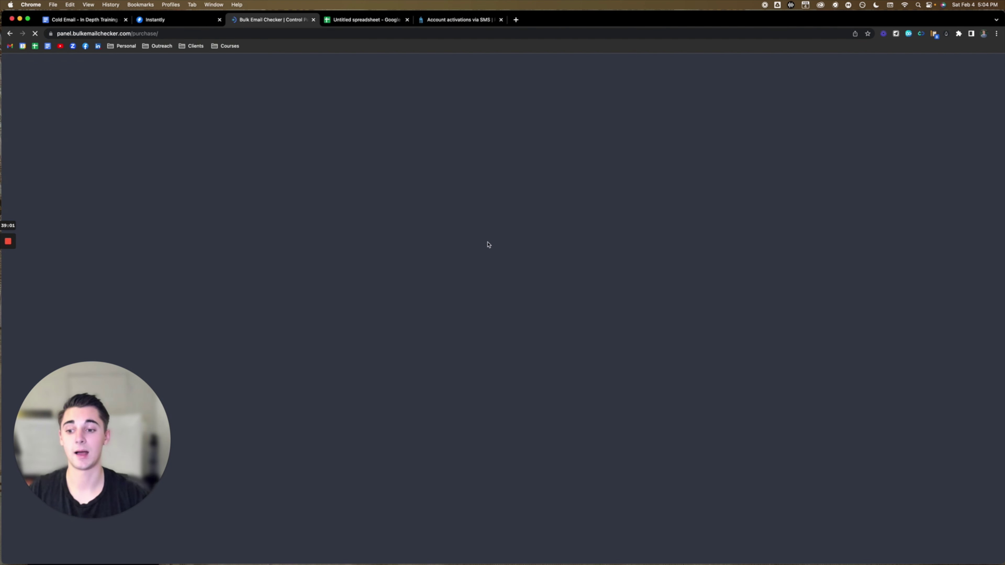
{"action": "scroll", "coordinate": [410, 378], "scroll_direction": "down", "scroll_amount": 7}
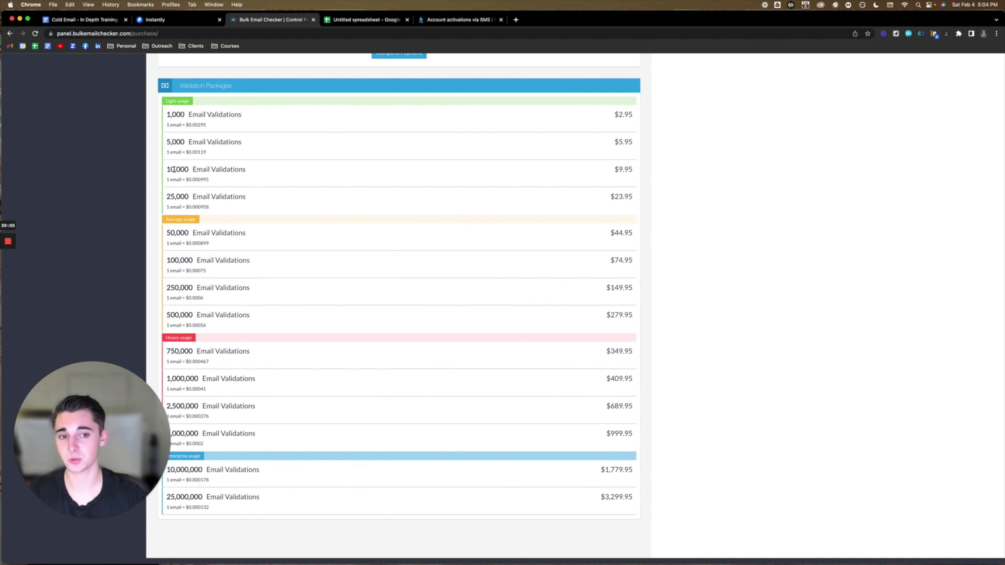
{"action": "left_click_drag", "start_coordinate": [166, 167], "coordinate": [255, 175]}
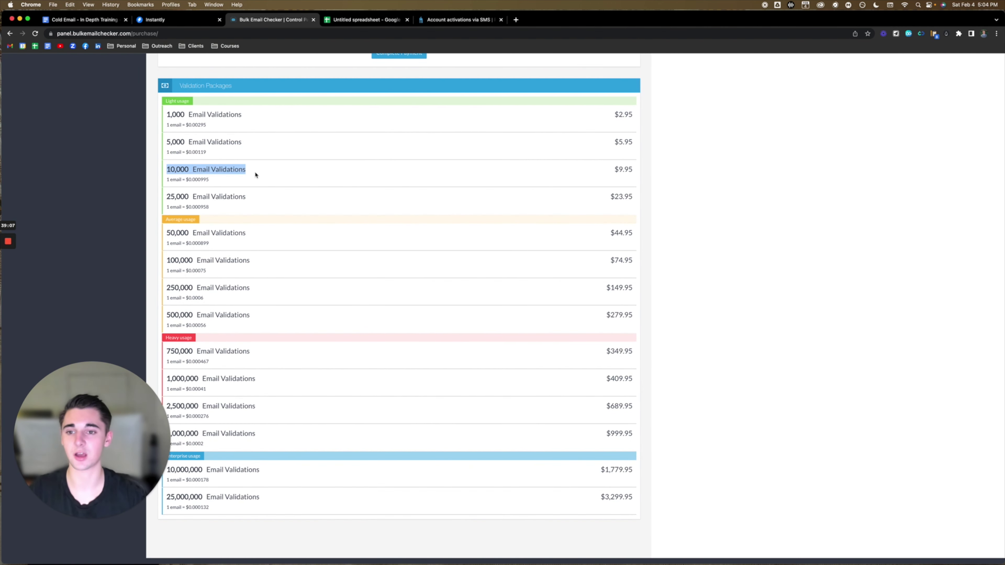
{"action": "left_click", "coordinate": [255, 174]}
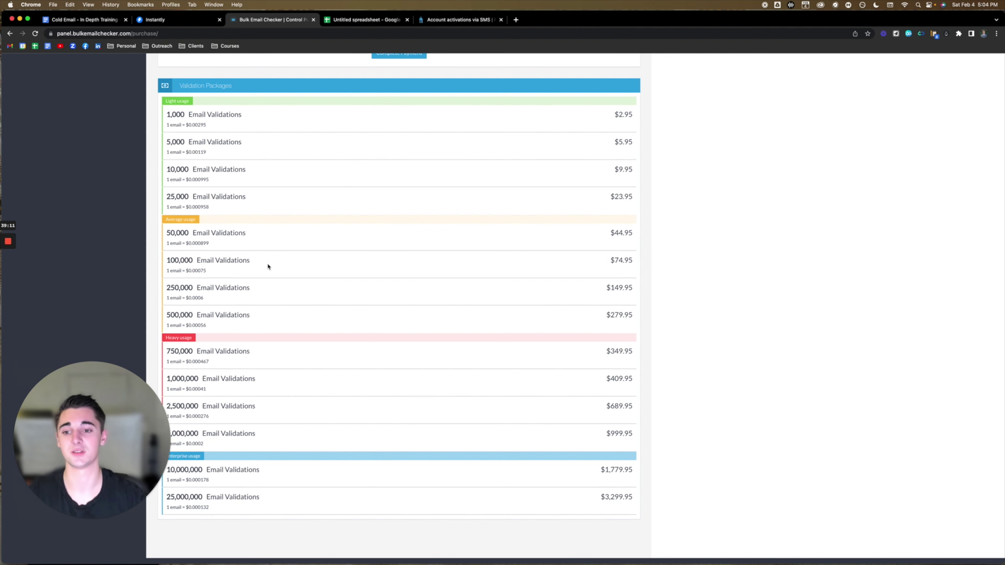
{"action": "left_click_drag", "start_coordinate": [267, 268], "coordinate": [165, 260]}
{"action": "scroll", "coordinate": [289, 262], "scroll_direction": "up", "scroll_amount": 6}
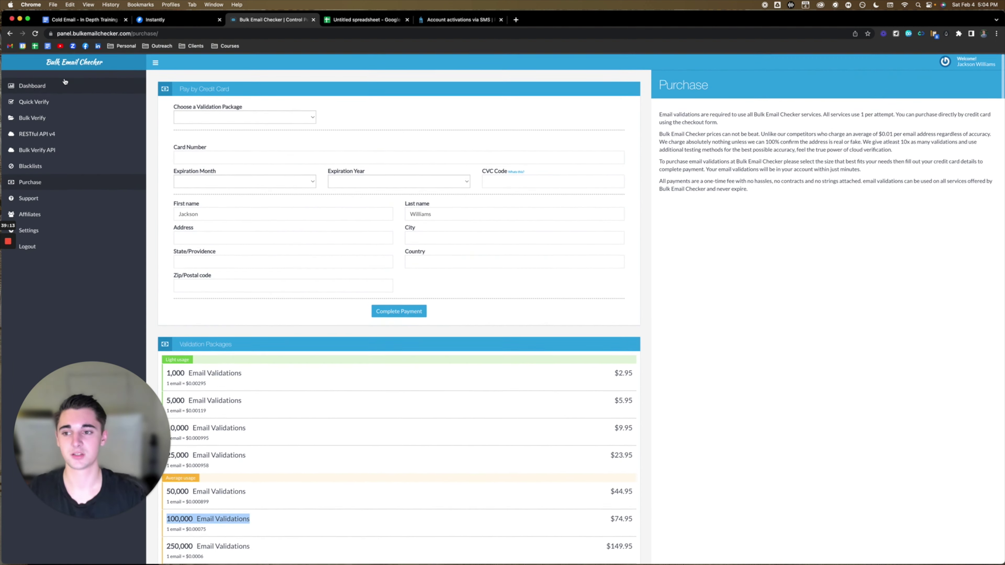
Return to Bulk Verify and choose Email as the column to validate for the Youtube Video List.
{"action": "left_click", "coordinate": [60, 122]}
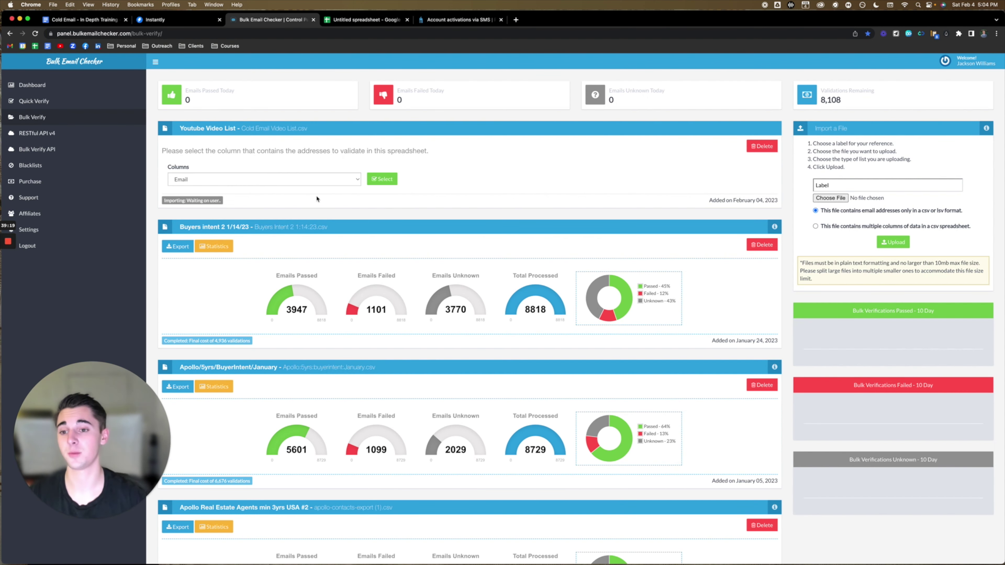
{"action": "left_click", "coordinate": [282, 180]}
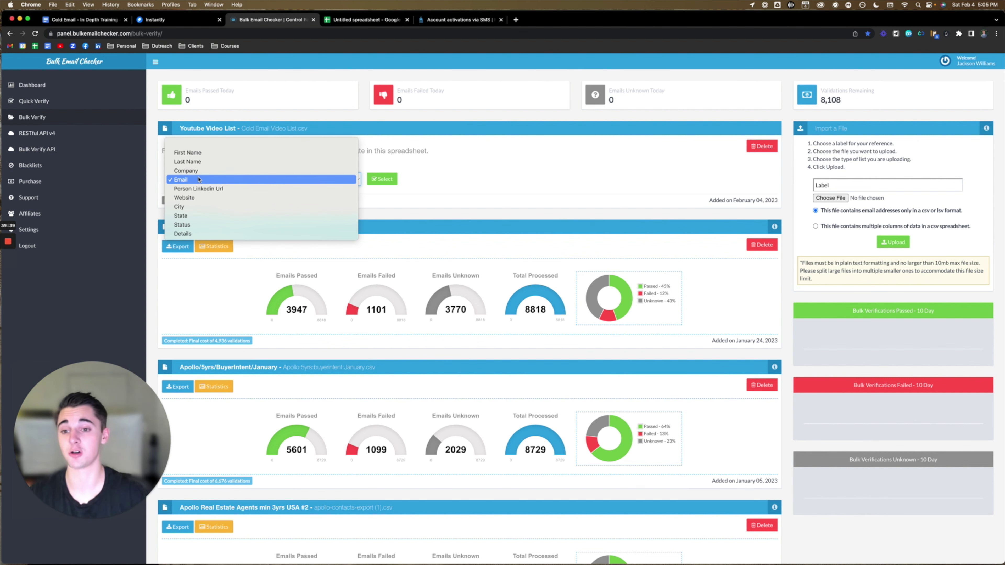
{"action": "left_click", "coordinate": [199, 179]}
{"action": "left_click", "coordinate": [395, 179]}
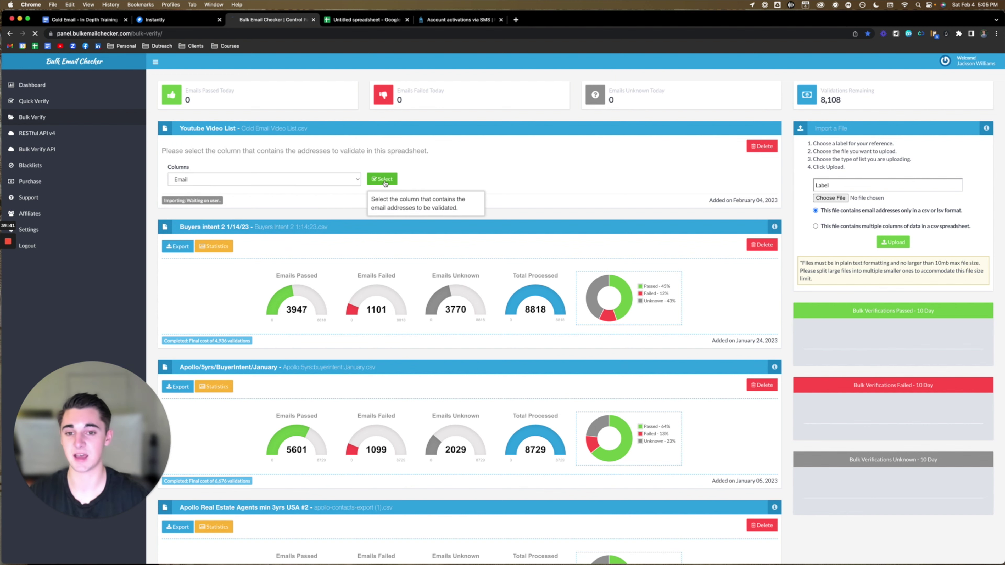
Read the training document's instructions on starting validation, and recheck the import status of the Youtube Video List in Bulk Email Checker.
{"action": "left_click", "coordinate": [99, 20]}
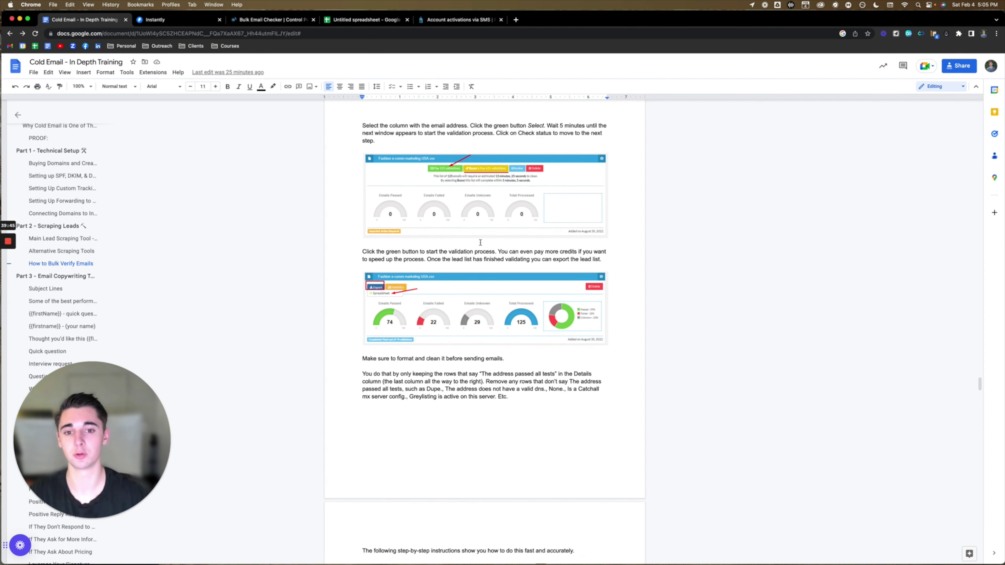
{"action": "scroll", "coordinate": [435, 257], "scroll_direction": "up", "scroll_amount": 1}
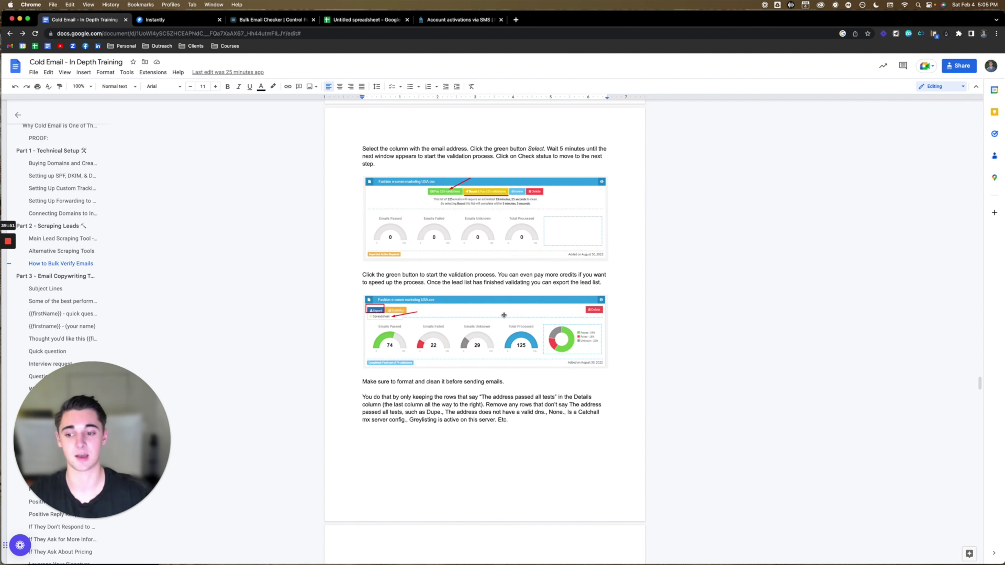
{"action": "left_click", "coordinate": [279, 21]}
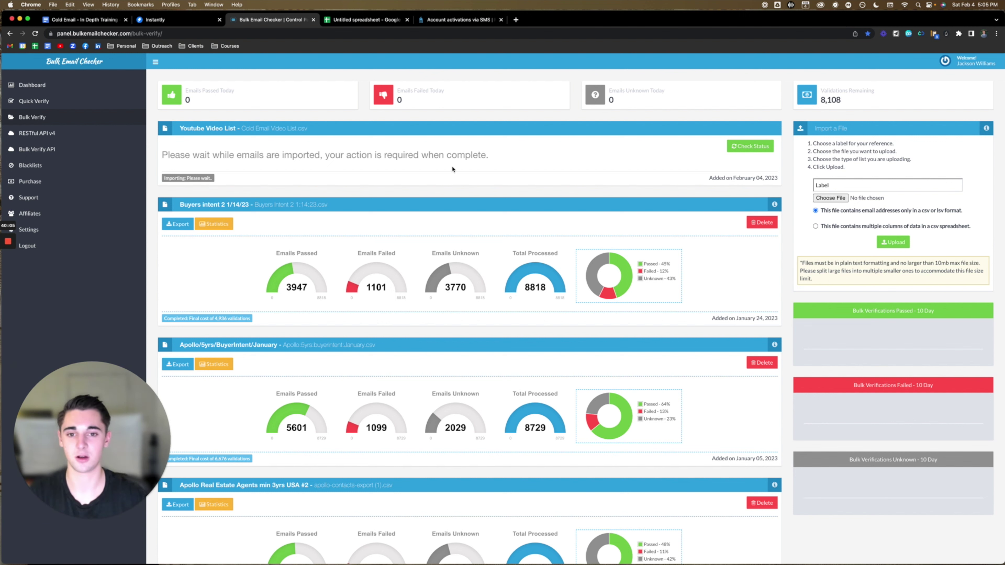
{"action": "left_click", "coordinate": [750, 146]}
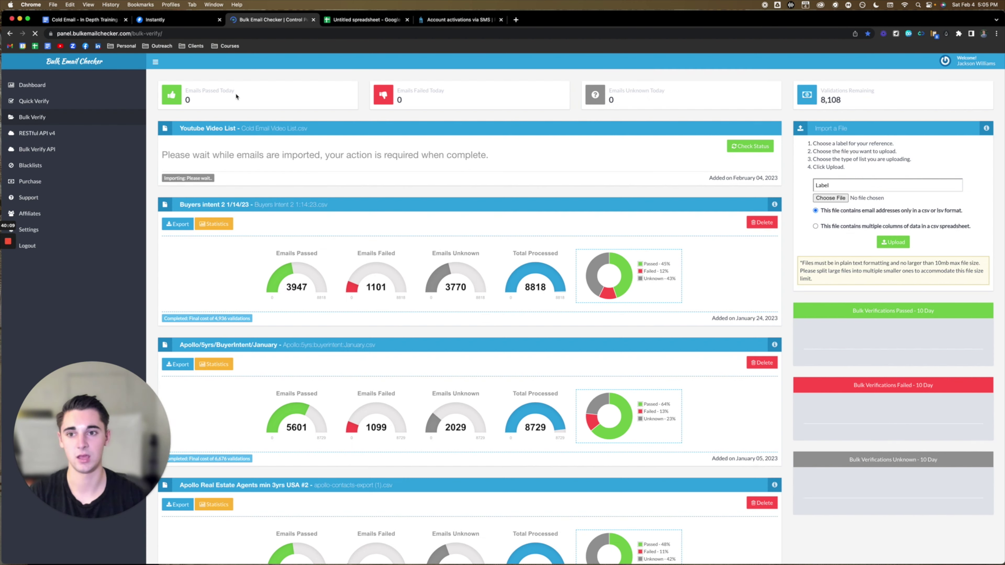
Read the training document's guidance on exporting the validated list and keeping only the rows that passed all tests.
{"action": "left_click", "coordinate": [83, 20]}
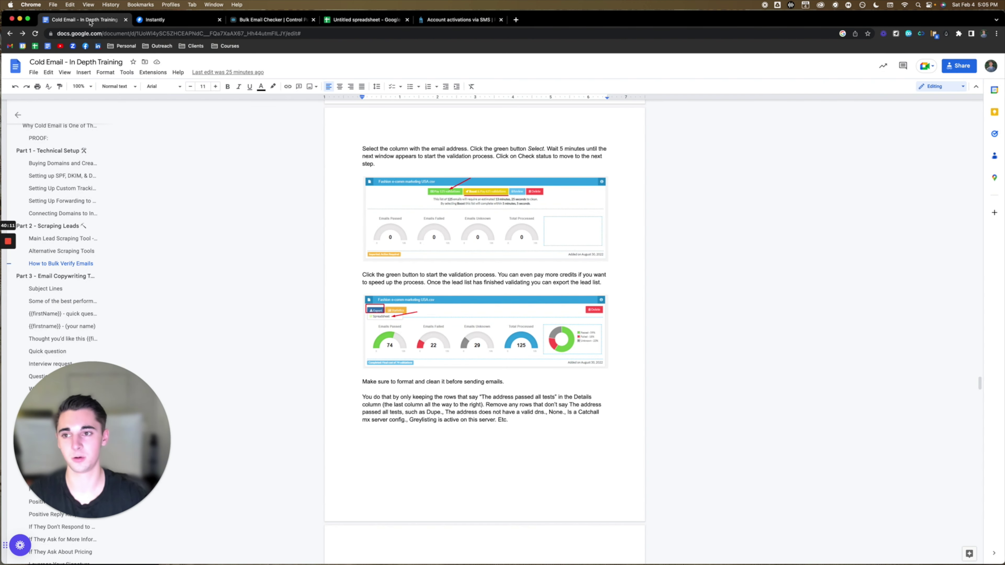
{"action": "scroll", "coordinate": [490, 313], "scroll_direction": "down", "scroll_amount": 1}
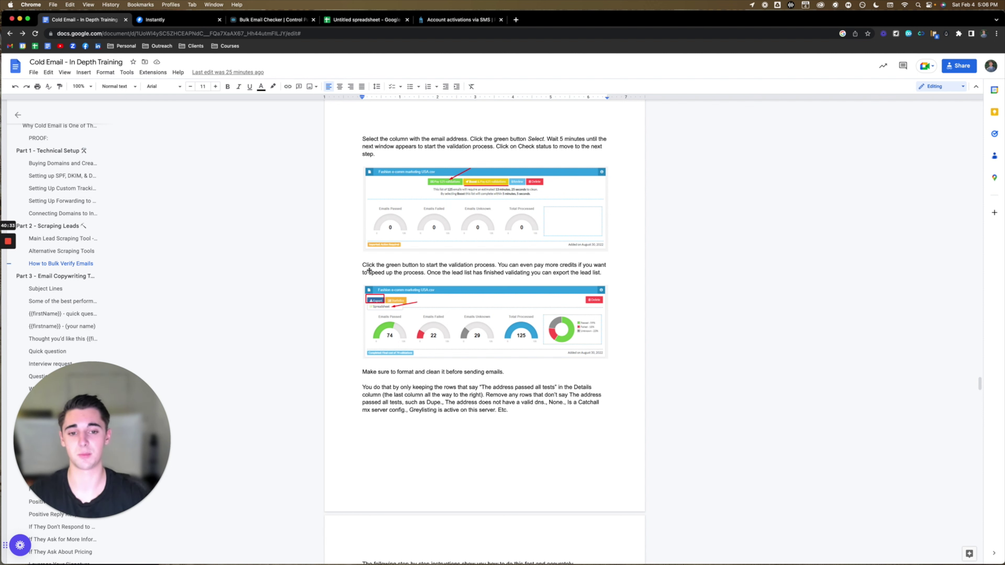
{"action": "scroll", "coordinate": [514, 310], "scroll_direction": "down", "scroll_amount": 3}
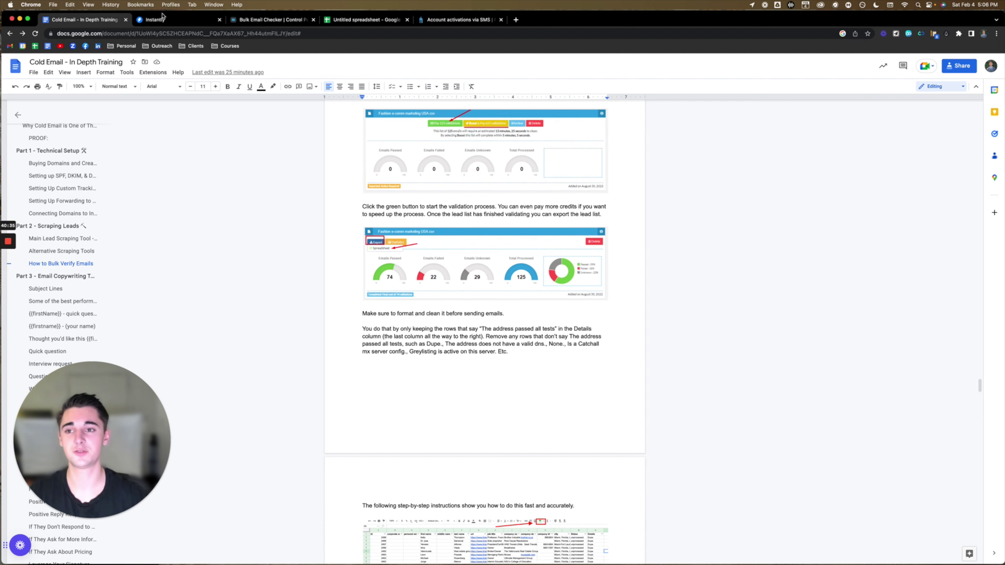
Export the validated Buyers intent 2 1/14/23 list from Bulk Email Checker as a spreadsheet, and switch to the untitled Google Sheets spreadsheet.
{"action": "left_click", "coordinate": [161, 23]}
{"action": "left_click", "coordinate": [279, 21]}
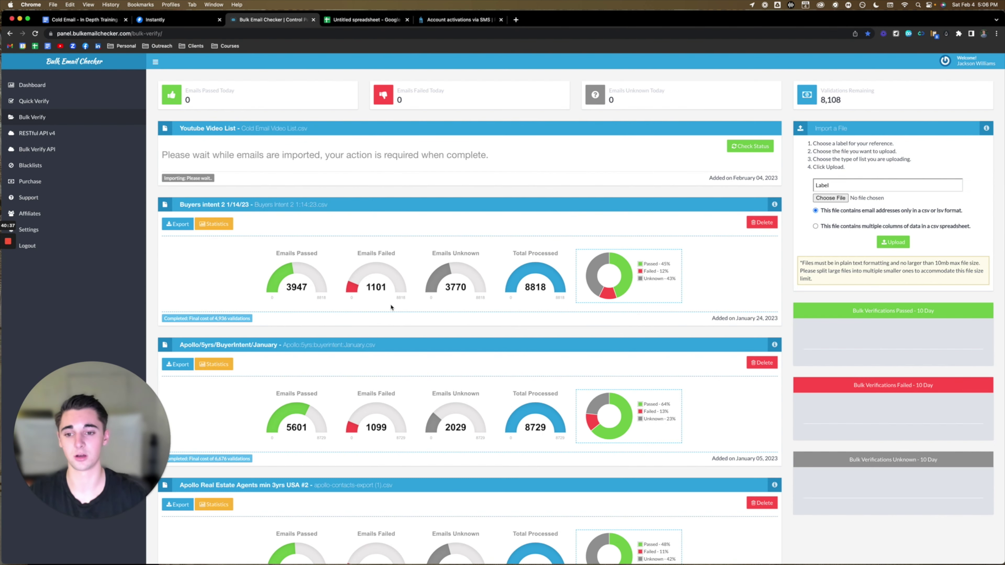
{"action": "scroll", "coordinate": [391, 308], "scroll_direction": "down", "scroll_amount": 3}
{"action": "scroll", "coordinate": [335, 275], "scroll_direction": "up", "scroll_amount": 3}
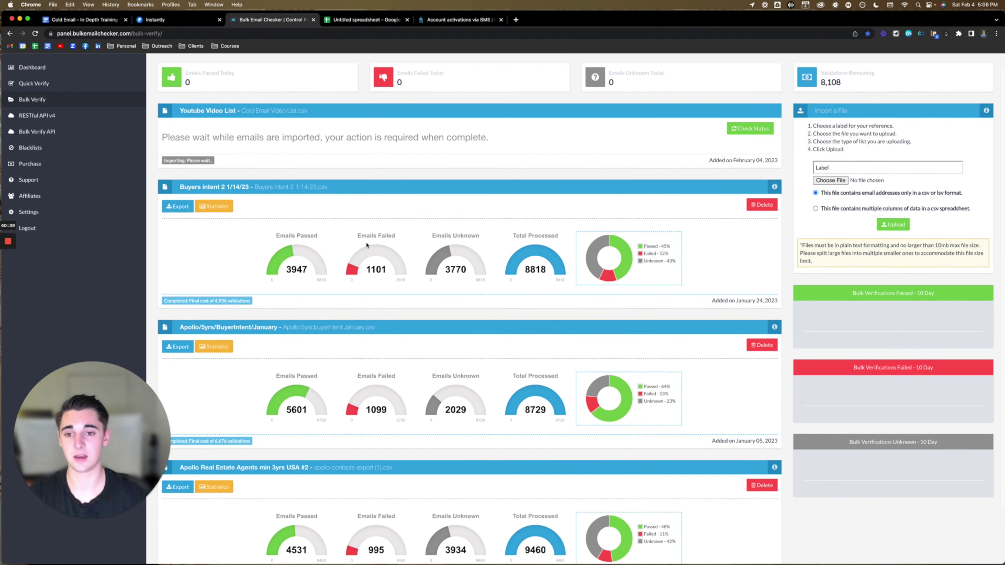
{"action": "left_click", "coordinate": [177, 206]}
{"action": "left_click", "coordinate": [187, 218]}
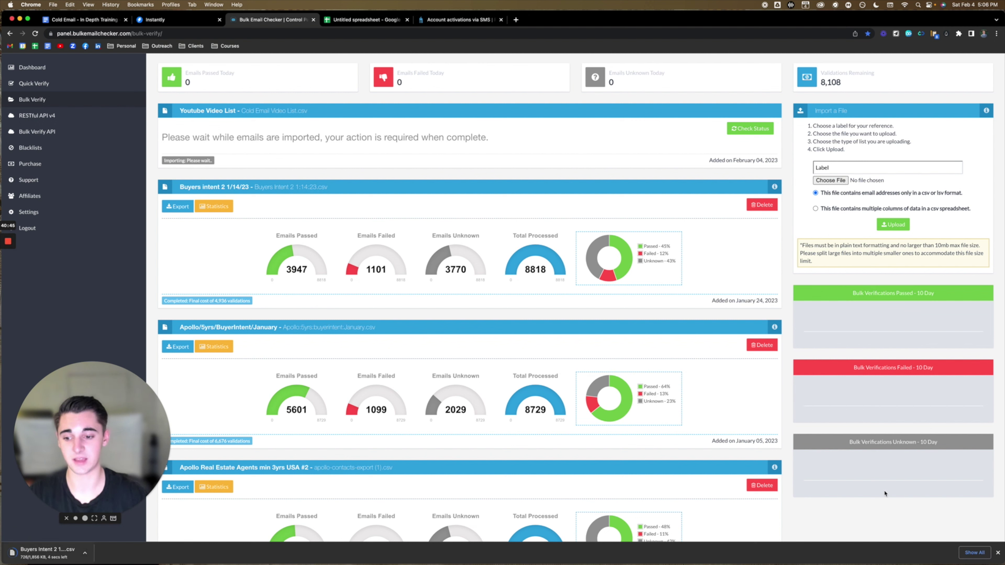
{"action": "left_click", "coordinate": [998, 553]}
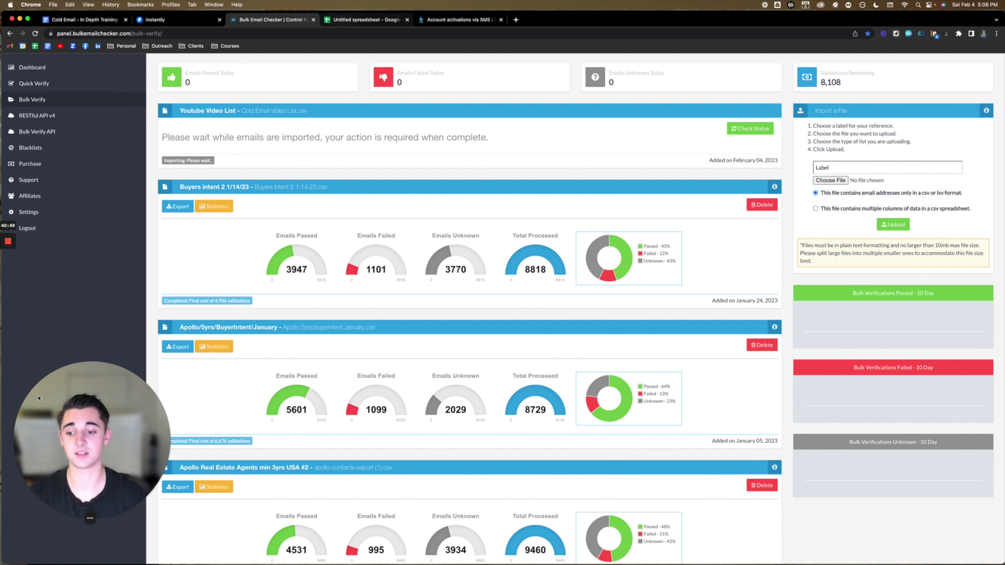
{"action": "left_click_drag", "start_coordinate": [38, 398], "coordinate": [91, 428]}
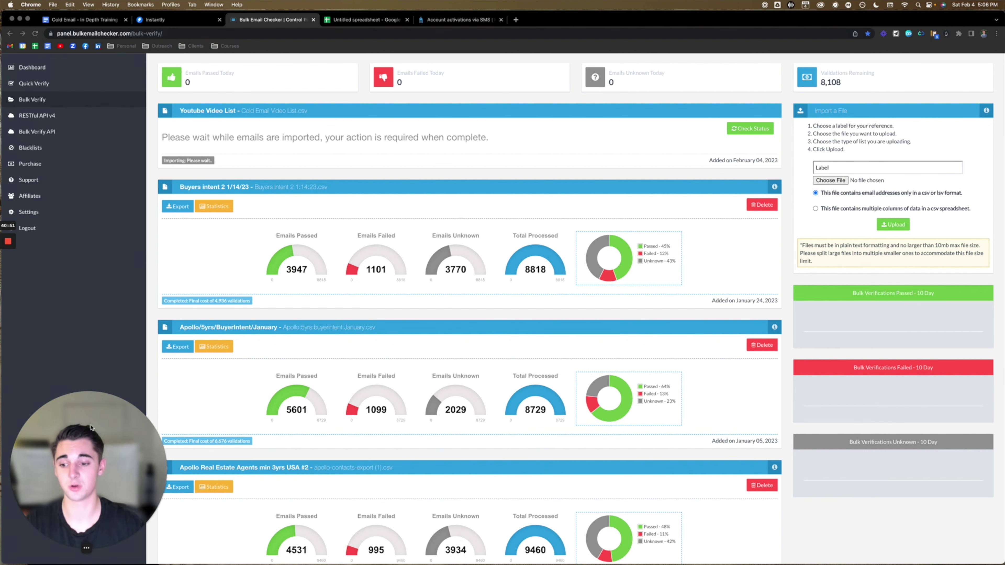
{"action": "left_click", "coordinate": [362, 21]}
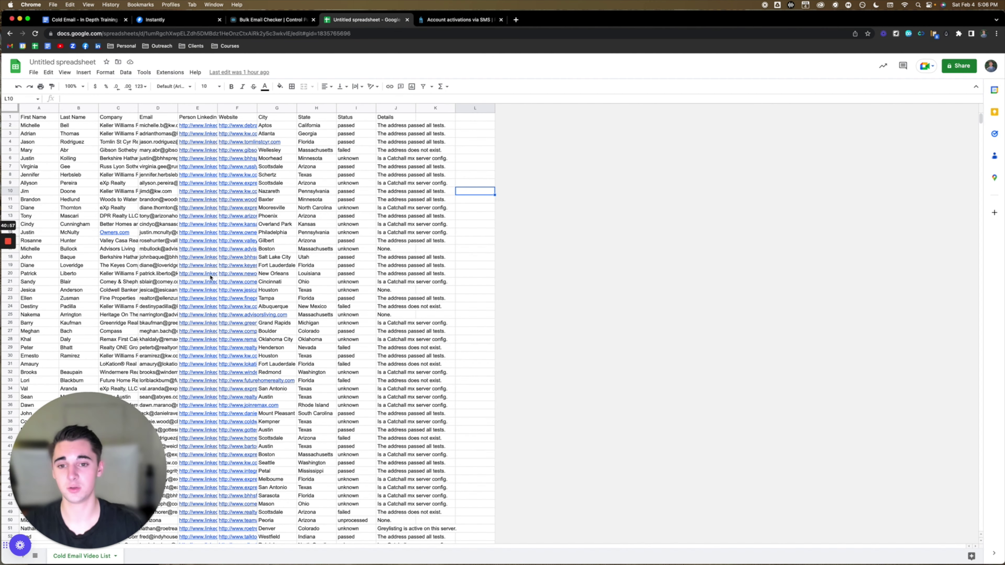
{"action": "left_click", "coordinate": [33, 72]}
{"action": "left_click", "coordinate": [50, 114]}
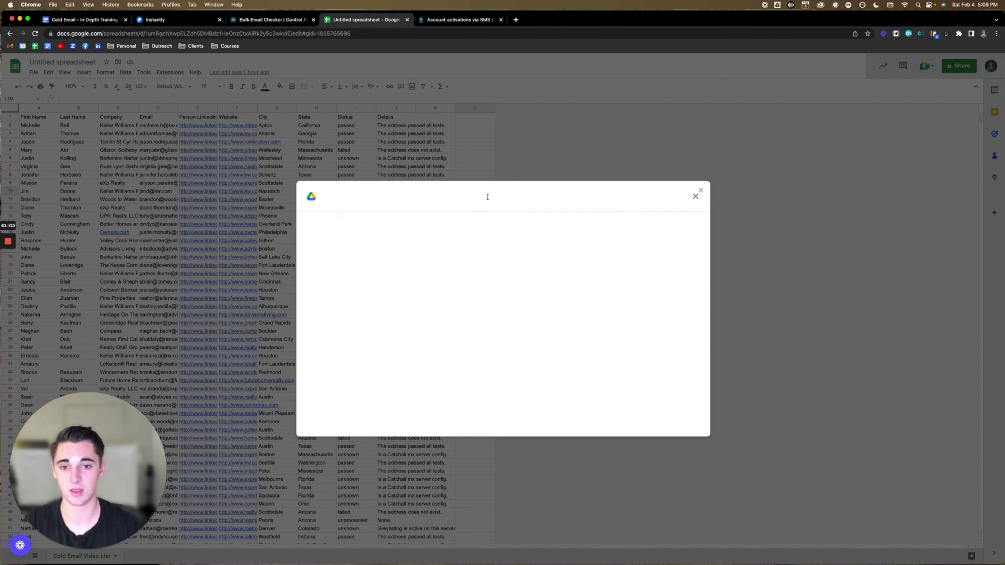
{"action": "left_click", "coordinate": [455, 220]}
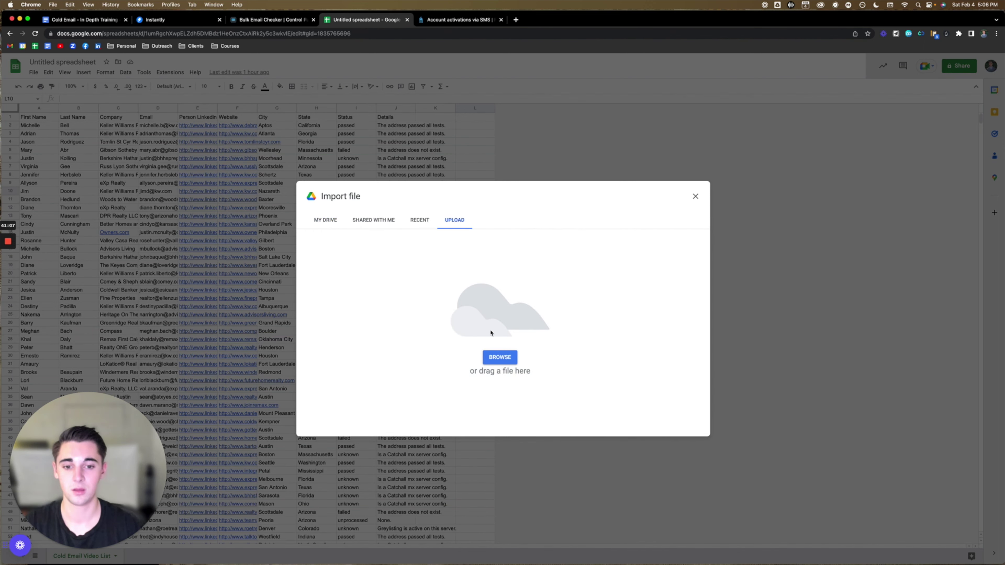
{"action": "left_click", "coordinate": [500, 357]}
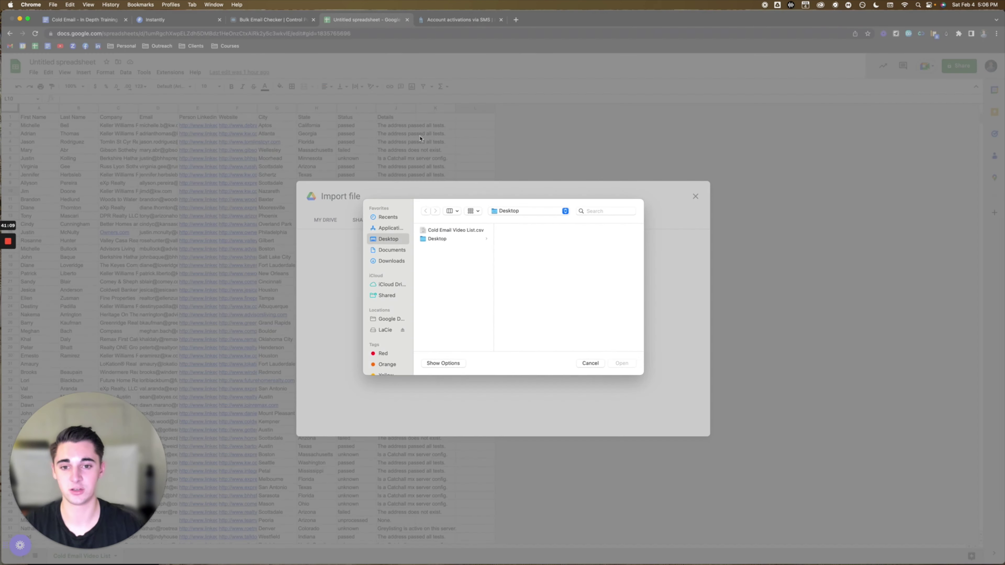
{"action": "left_click", "coordinate": [454, 232]}
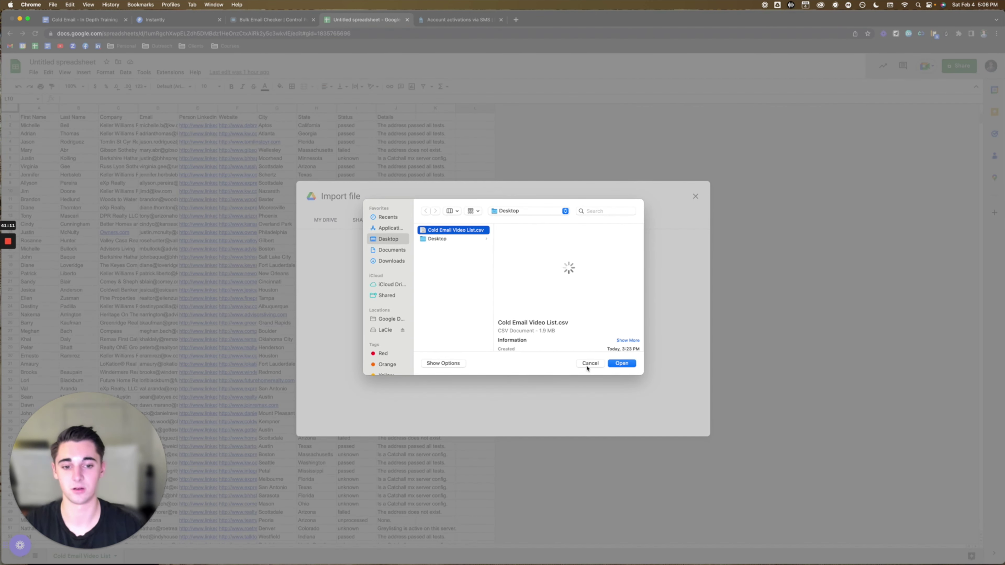
{"action": "left_click", "coordinate": [589, 366]}
{"action": "left_click", "coordinate": [696, 196]}
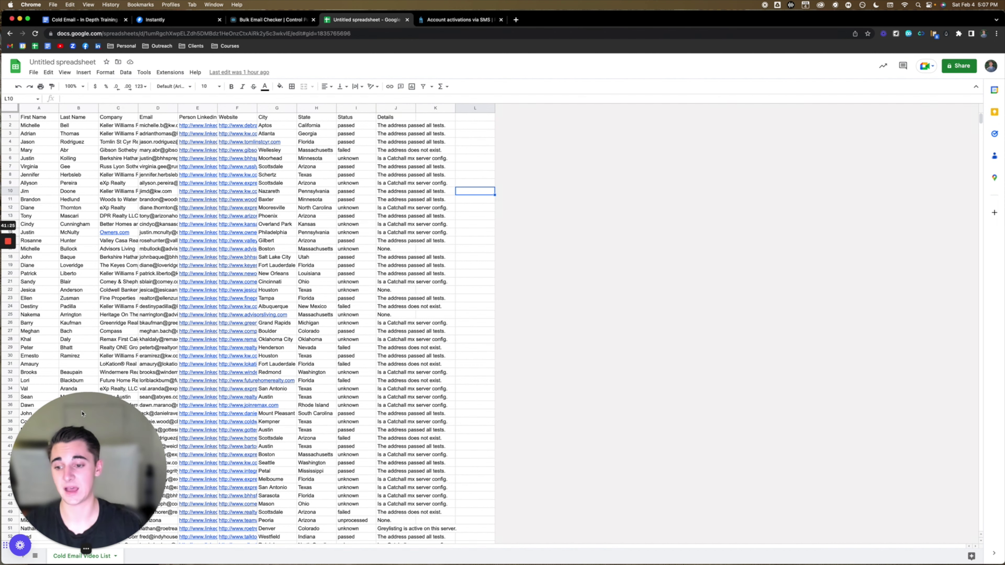
Add a new blank sheet to the spreadsheet, and select all the data in the Cold Email Video List sheet.
{"action": "left_click_drag", "start_coordinate": [82, 414], "coordinate": [229, 378]}
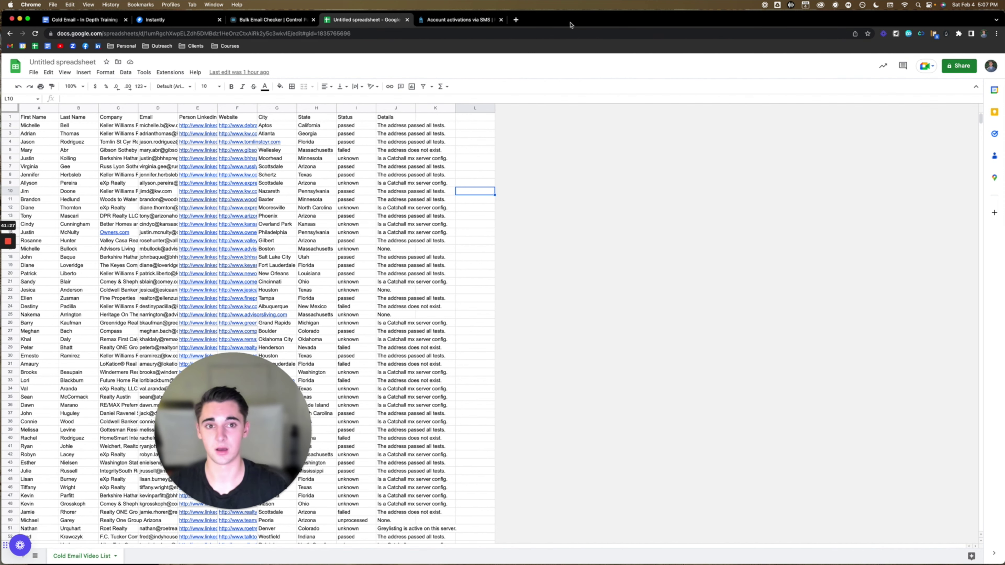
{"action": "left_click_drag", "start_coordinate": [571, 25], "coordinate": [604, 25]}
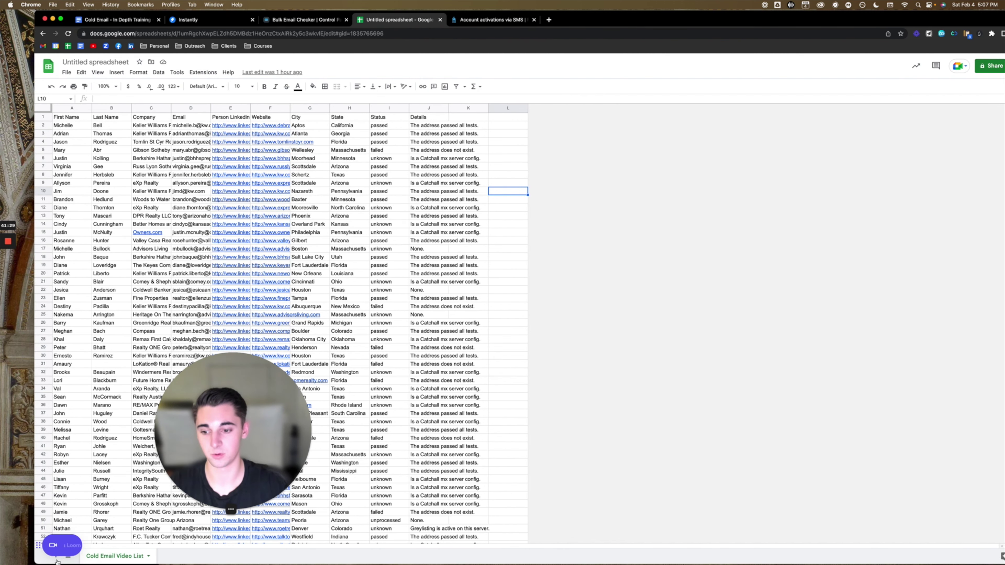
{"action": "left_click_drag", "start_coordinate": [685, 25], "coordinate": [651, 26]}
{"action": "key", "text": "shift+F11"}
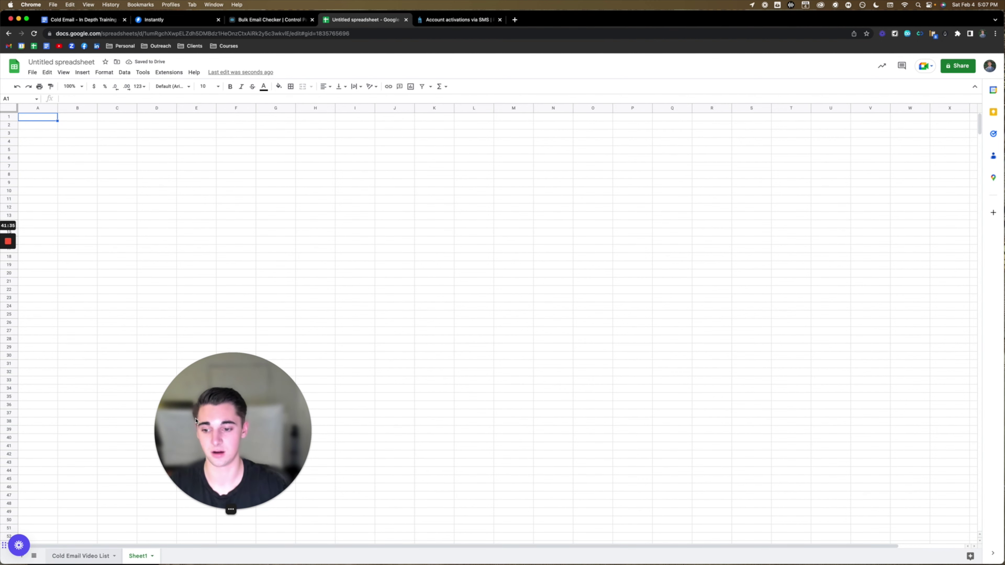
{"action": "left_click_drag", "start_coordinate": [196, 421], "coordinate": [757, 404]}
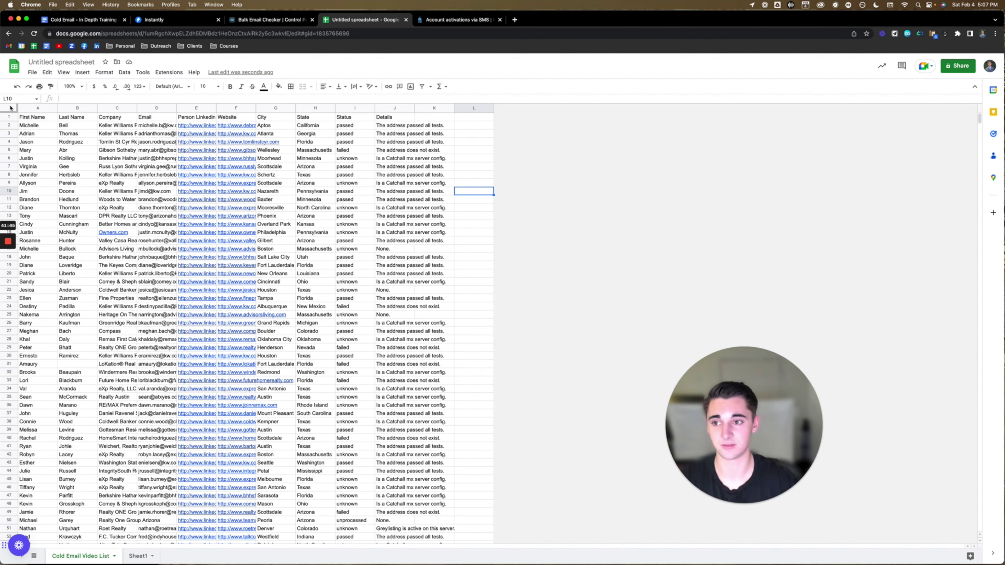
{"action": "left_click", "coordinate": [9, 108]}
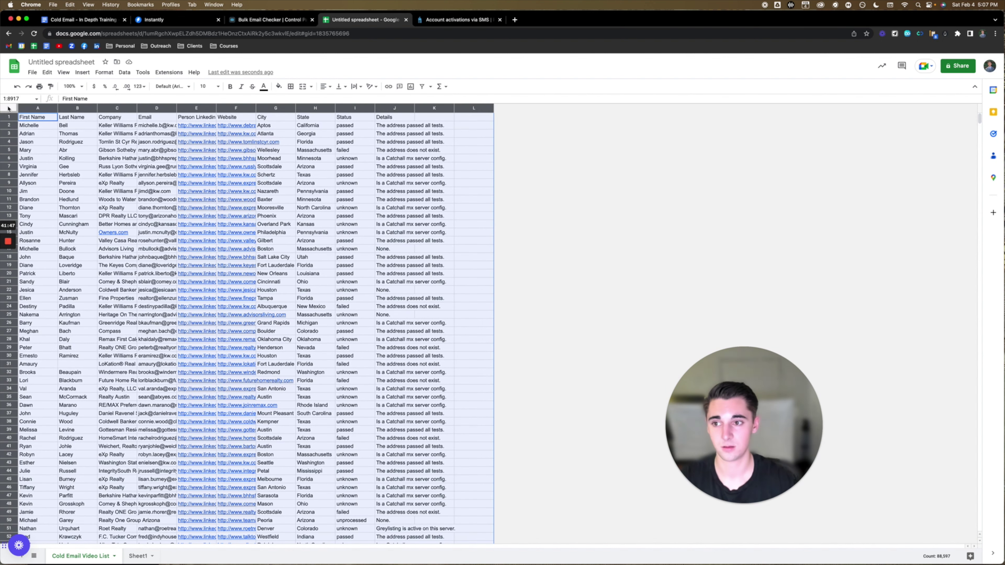
Read the training document's instructions on applying filters to the whole sheet and filtering the Details column, and return to the spreadsheet.
{"action": "left_click", "coordinate": [98, 21]}
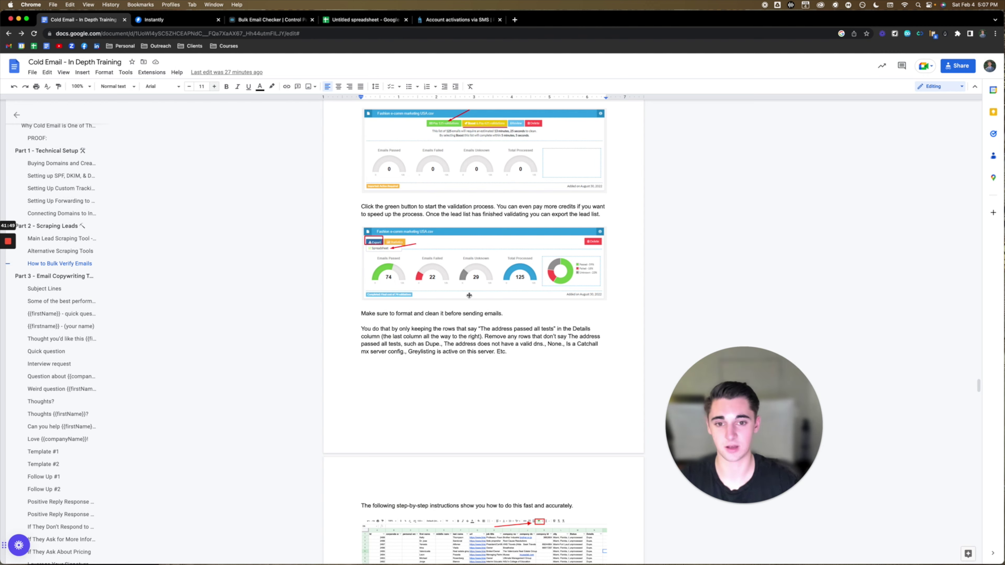
{"action": "scroll", "coordinate": [469, 295], "scroll_direction": "down", "scroll_amount": 3}
{"action": "scroll", "coordinate": [469, 295], "scroll_direction": "down", "scroll_amount": 3}
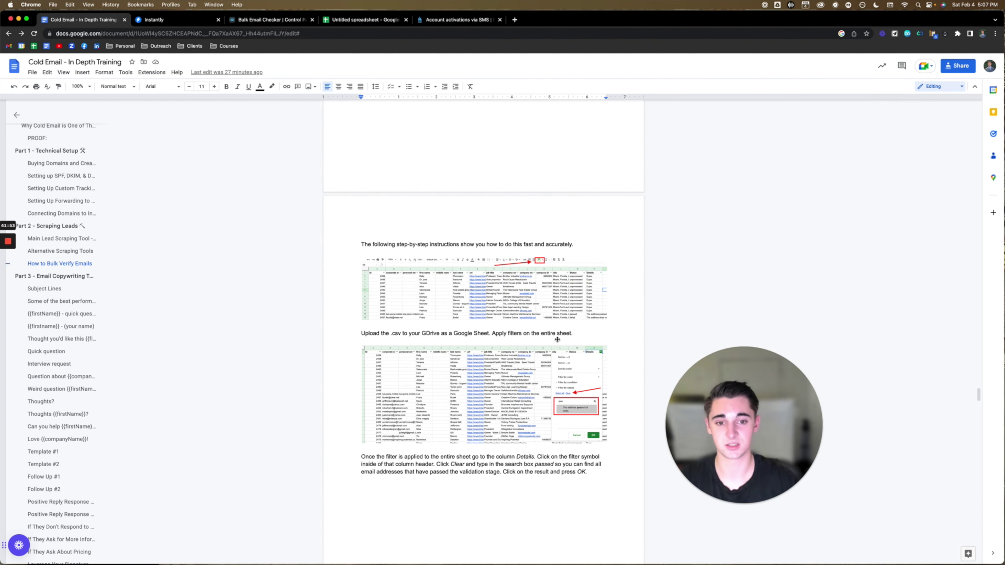
{"action": "scroll", "coordinate": [563, 296], "scroll_direction": "down", "scroll_amount": 1}
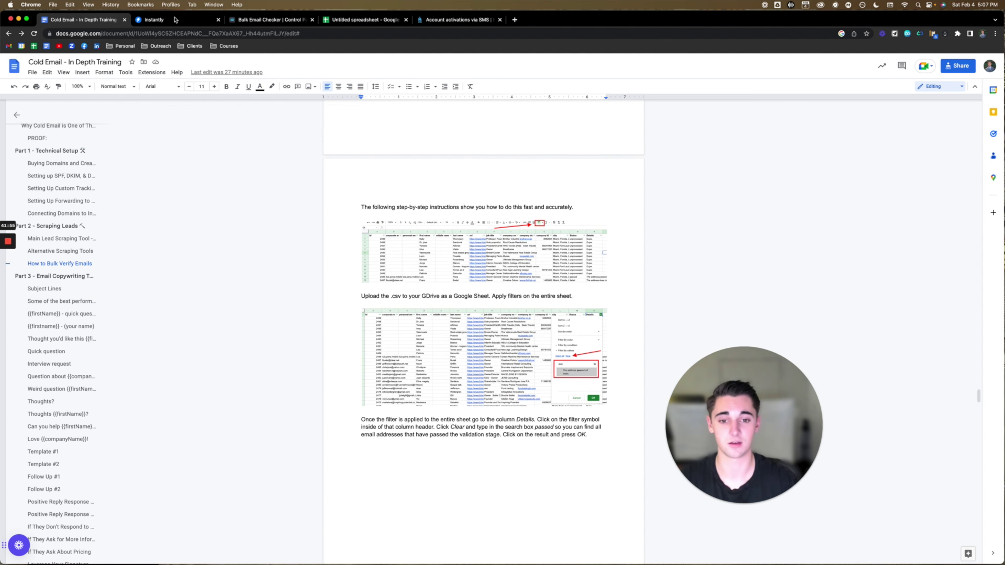
{"action": "left_click", "coordinate": [357, 19]}
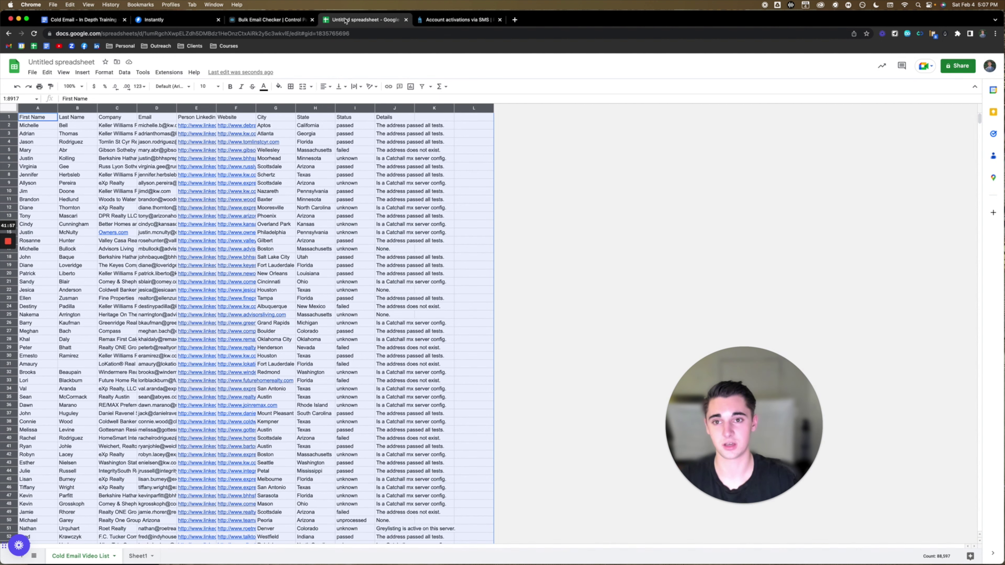
Close the Bulk Email Checker and SMS account activations tabs, and create a filter over all the selected data in the Cold Email Video List sheet.
{"action": "left_click", "coordinate": [313, 19]}
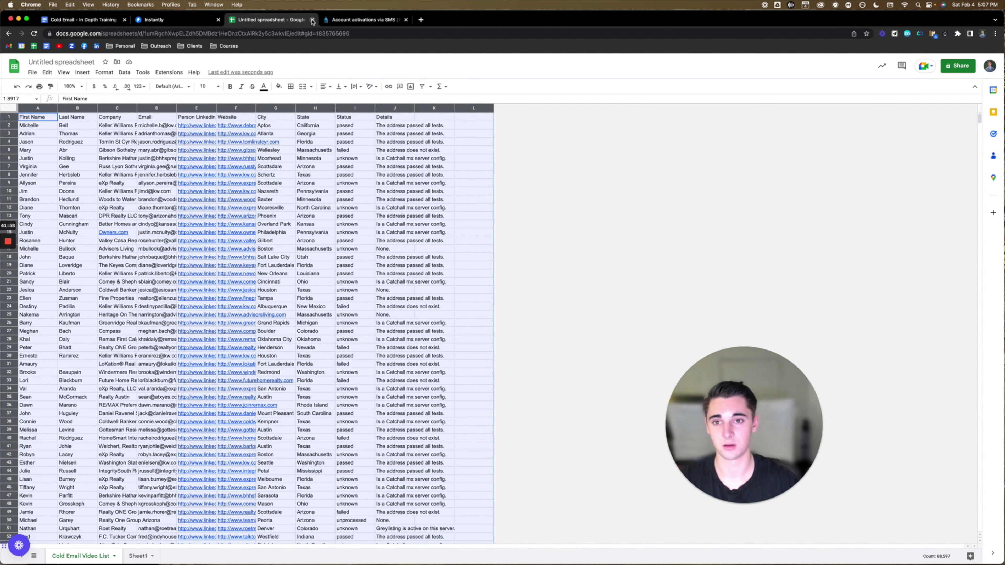
{"action": "left_click", "coordinate": [407, 20]}
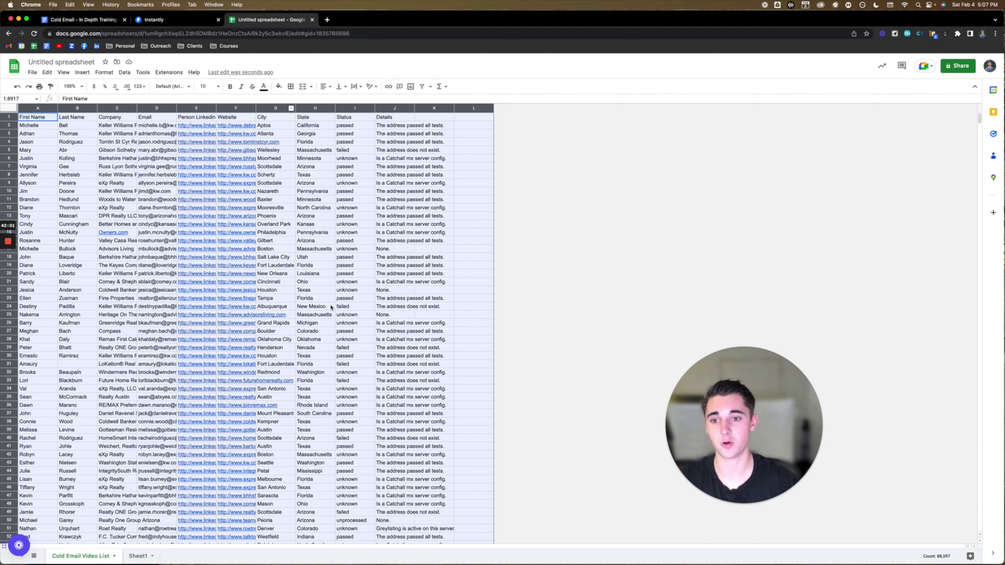
{"action": "left_click", "coordinate": [423, 86]}
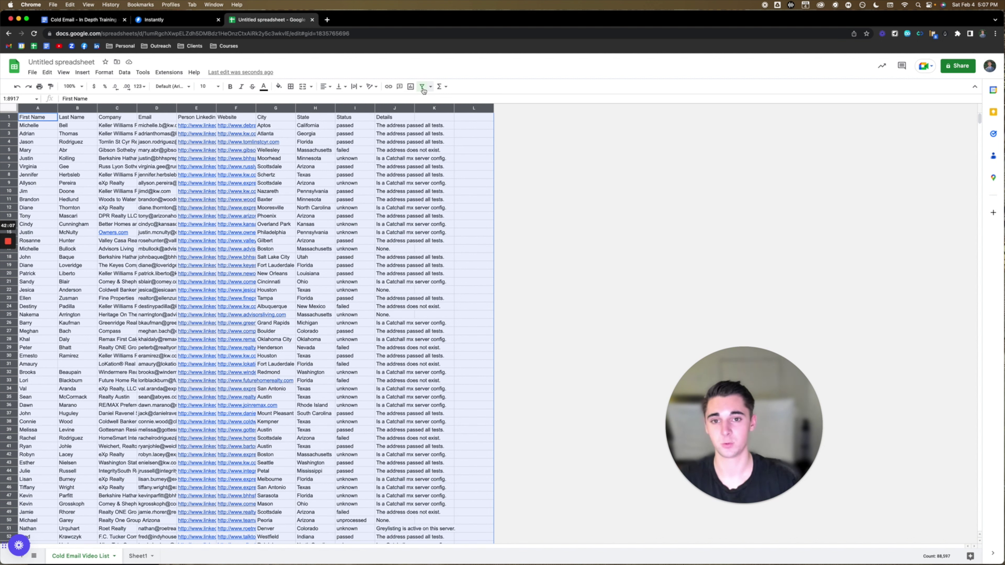
Review the training document's instructions for filtering the Details column down to the addresses that passed validation.
{"action": "left_click", "coordinate": [67, 24]}
{"action": "scroll", "coordinate": [472, 284], "scroll_direction": "down", "scroll_amount": 1}
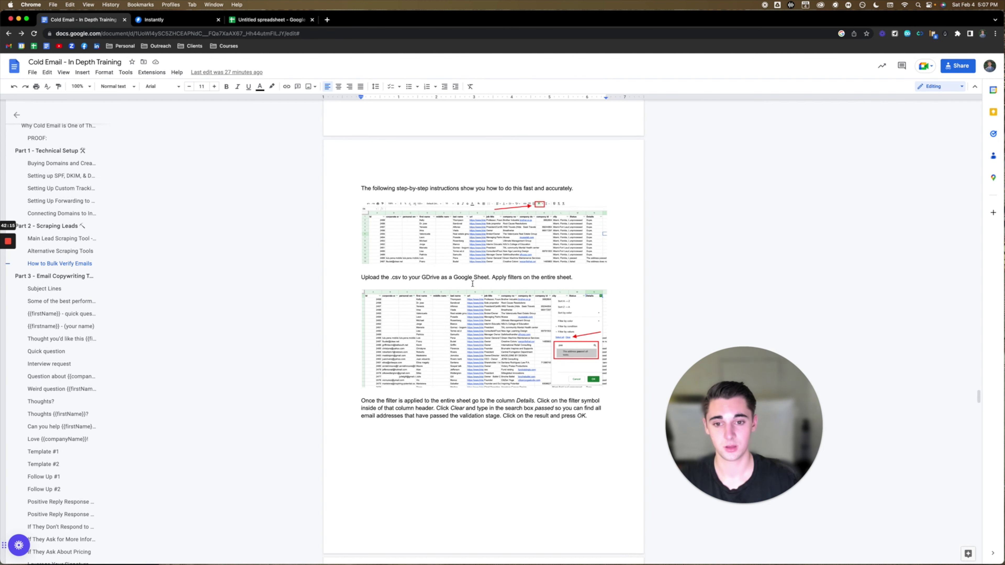
{"action": "scroll", "coordinate": [473, 284], "scroll_direction": "down", "scroll_amount": 1}
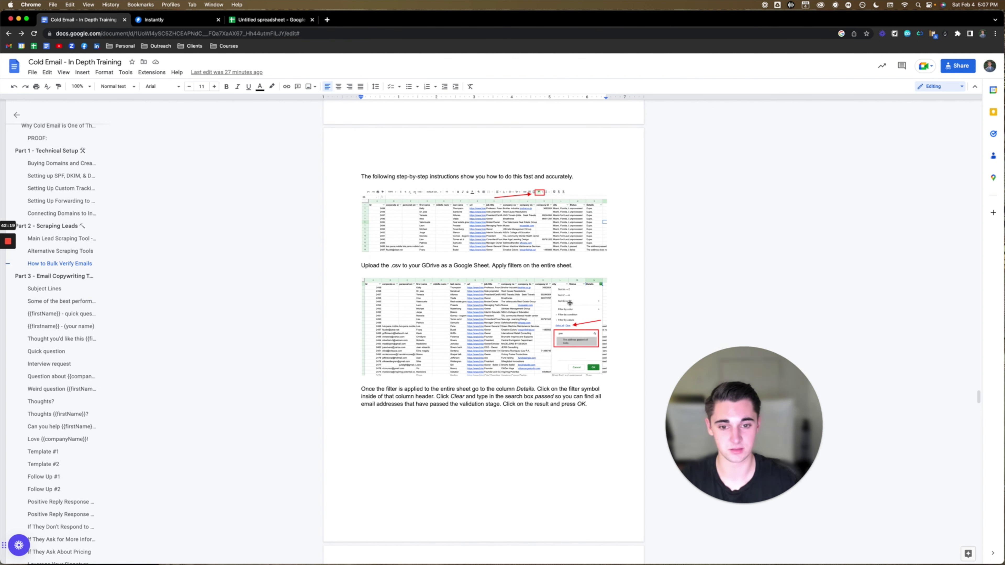
{"action": "scroll", "coordinate": [570, 303], "scroll_direction": "down", "scroll_amount": 1}
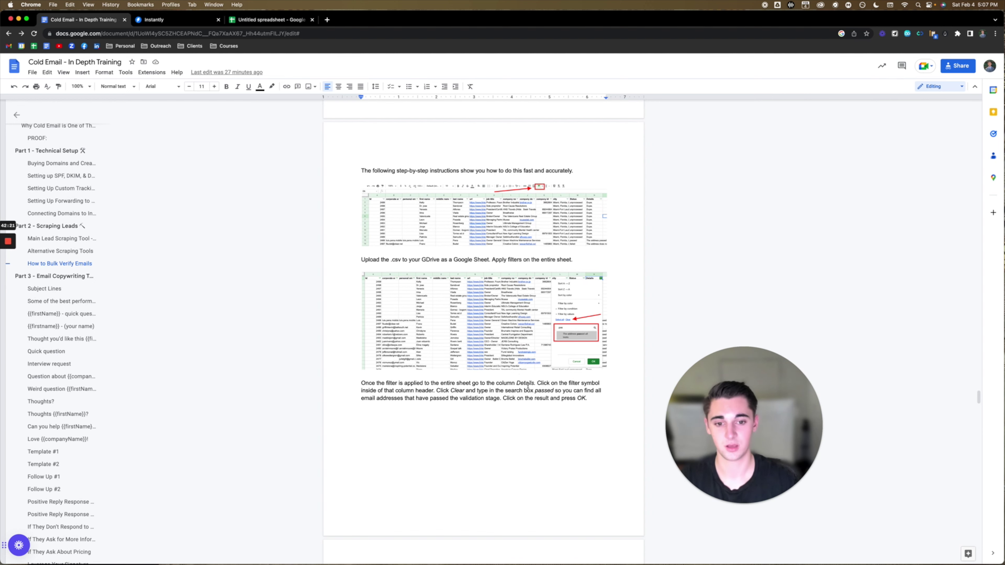
In the spreadsheet, filter the Details column to only the value "The address passed all tests.".
{"action": "scroll", "coordinate": [528, 386], "scroll_direction": "down", "scroll_amount": 2}
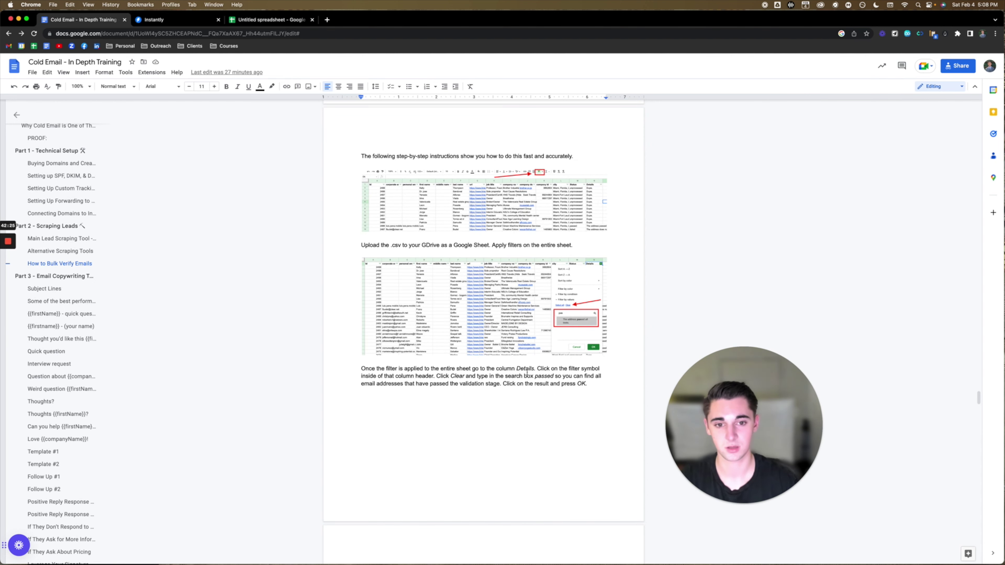
{"action": "scroll", "coordinate": [542, 373], "scroll_direction": "down", "scroll_amount": 2}
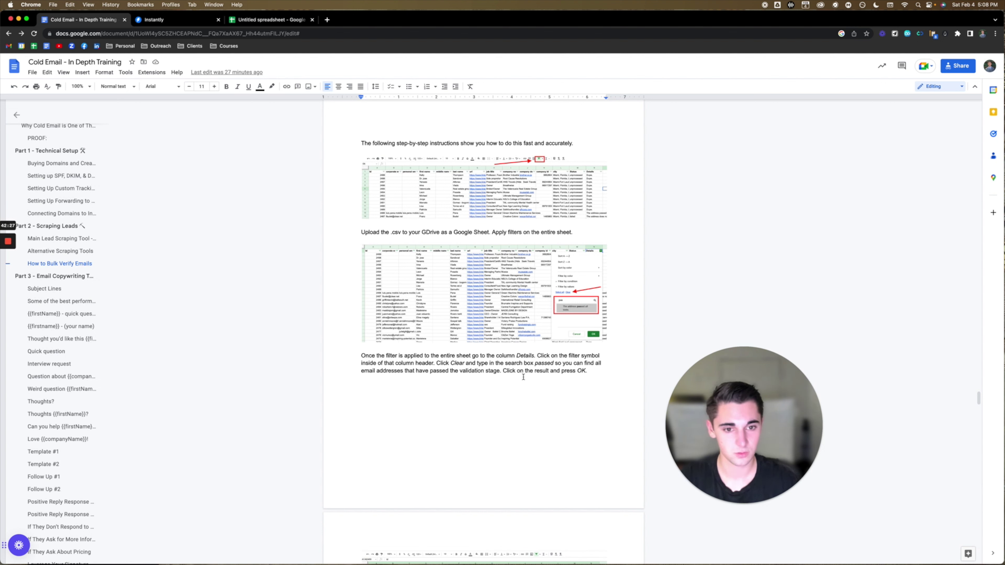
{"action": "left_click", "coordinate": [259, 21]}
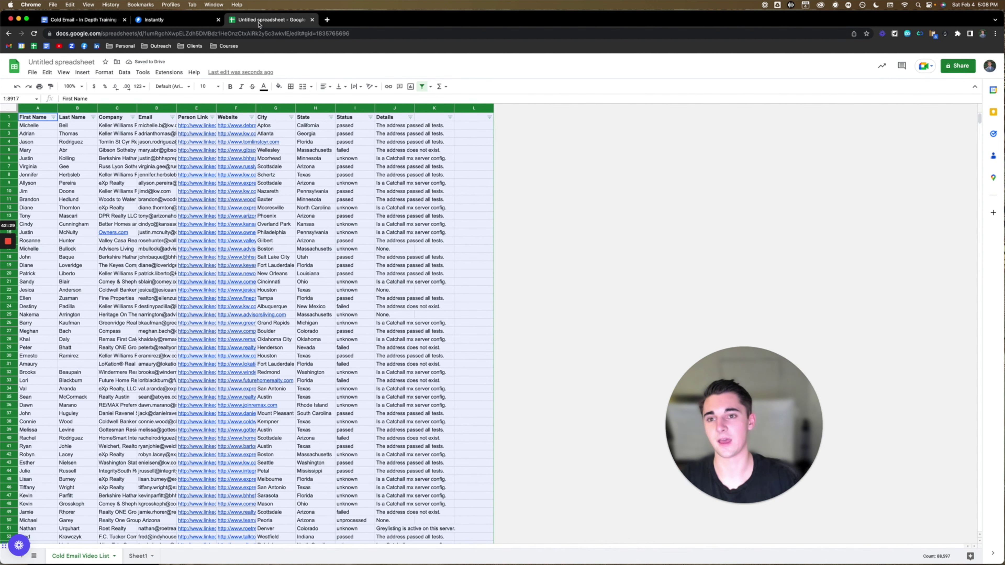
{"action": "left_click", "coordinate": [410, 117]}
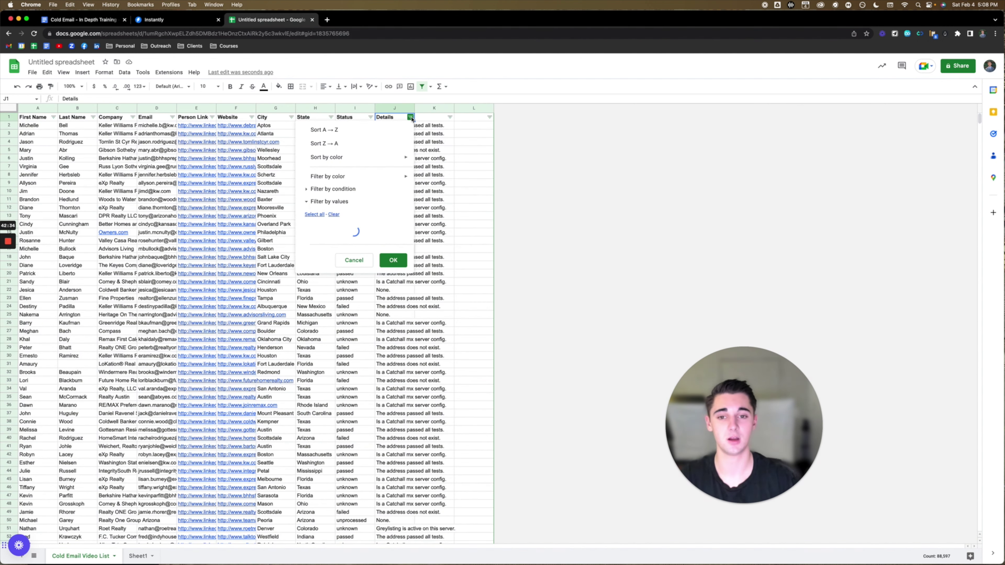
{"action": "left_click", "coordinate": [335, 215]}
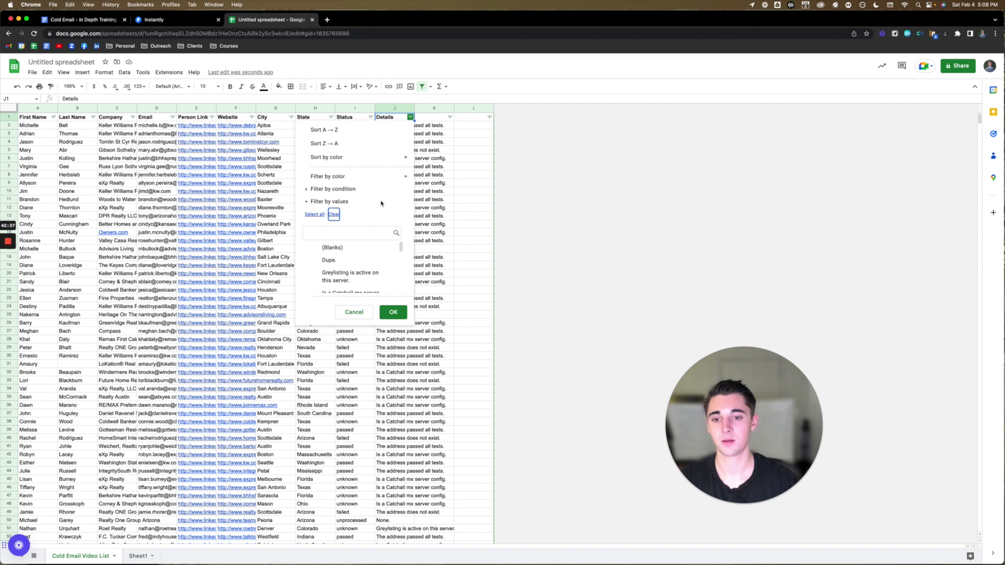
{"action": "scroll", "coordinate": [355, 264], "scroll_direction": "down", "scroll_amount": 5}
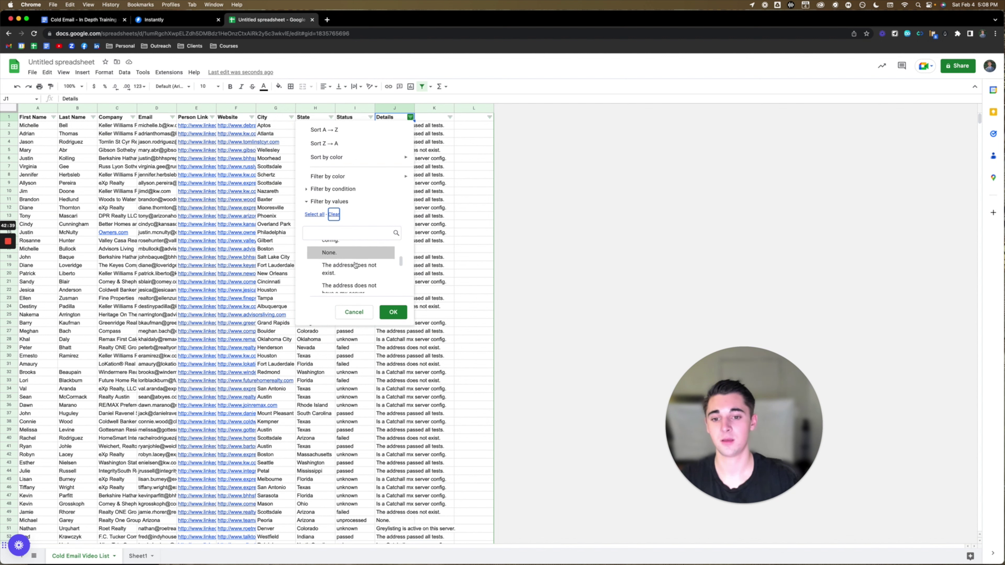
{"action": "scroll", "coordinate": [355, 265], "scroll_direction": "down", "scroll_amount": 4}
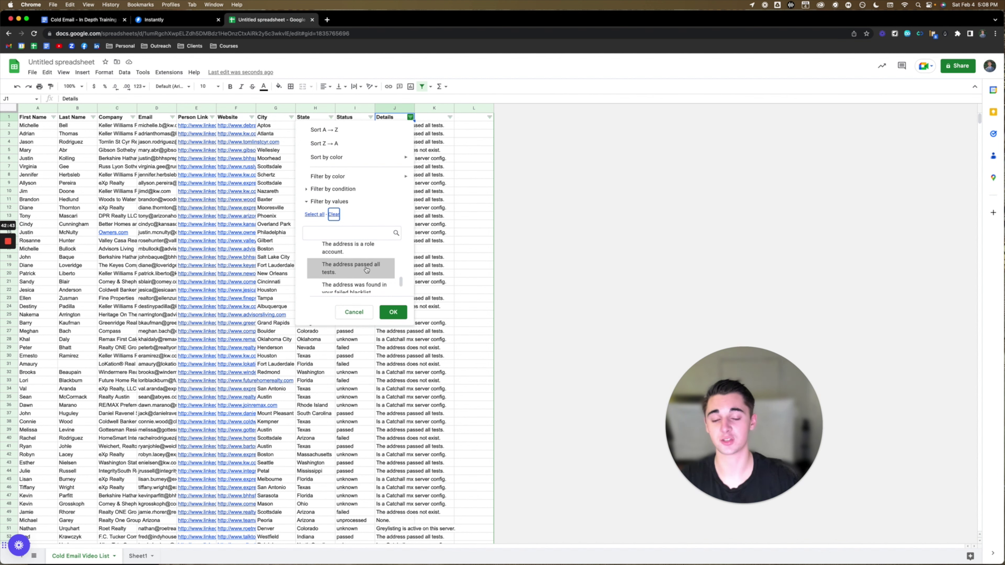
{"action": "left_click", "coordinate": [344, 266]}
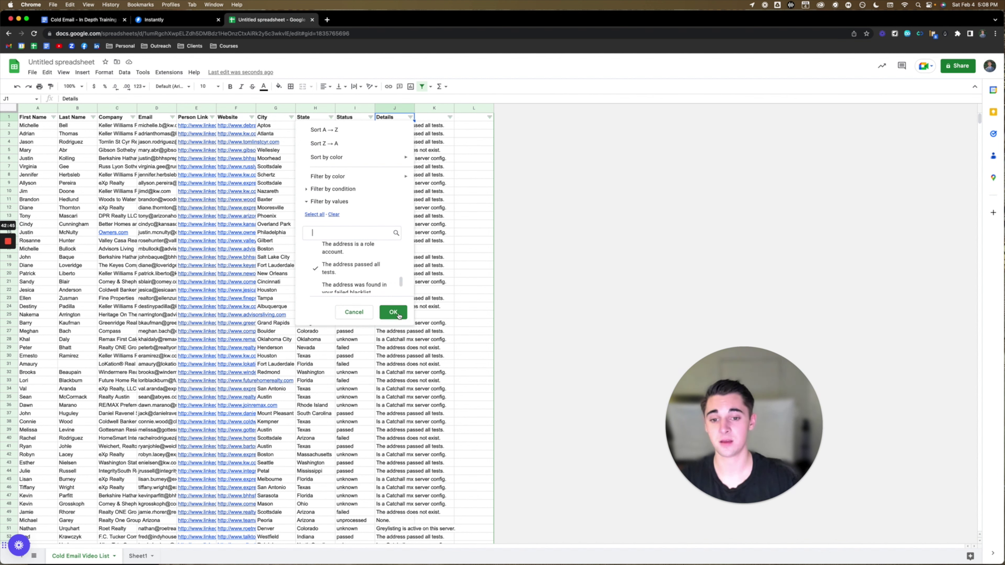
{"action": "key", "text": "Return"}
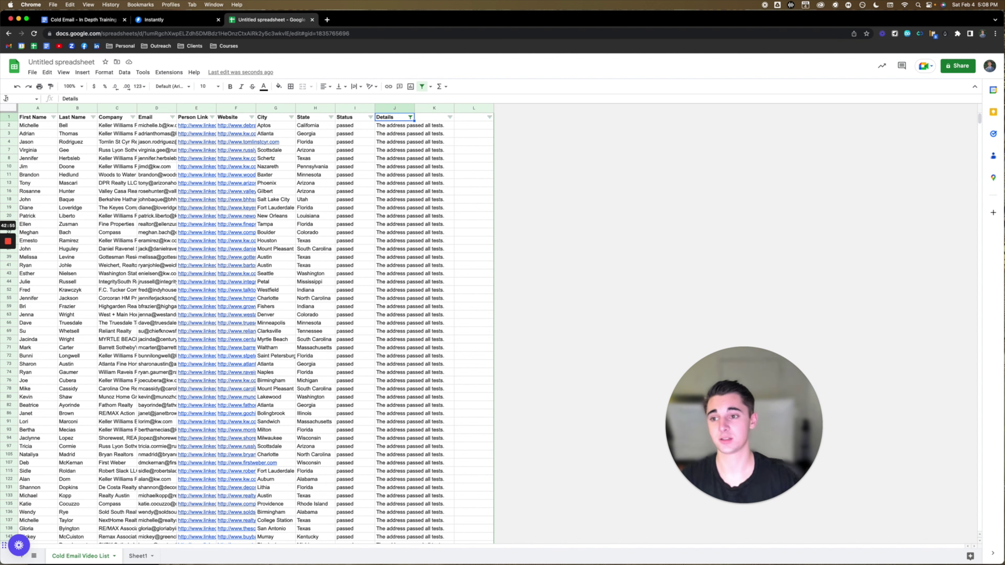
Copy all filtered rows of the Cold Email Video List sheet into Sheet1, starting at cell A1.
{"action": "left_click", "coordinate": [9, 110]}
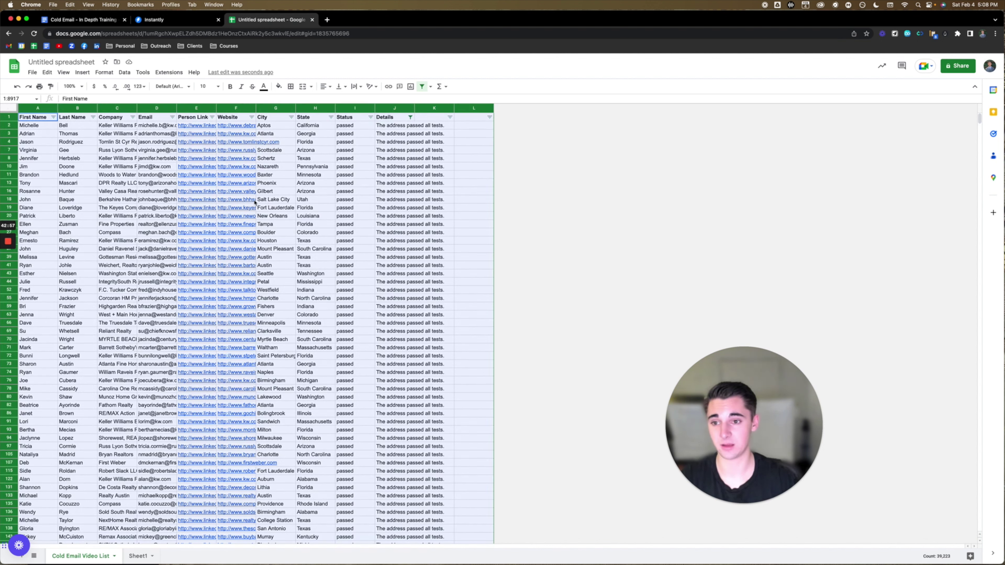
{"action": "mouse_move", "coordinate": [239, 226]}
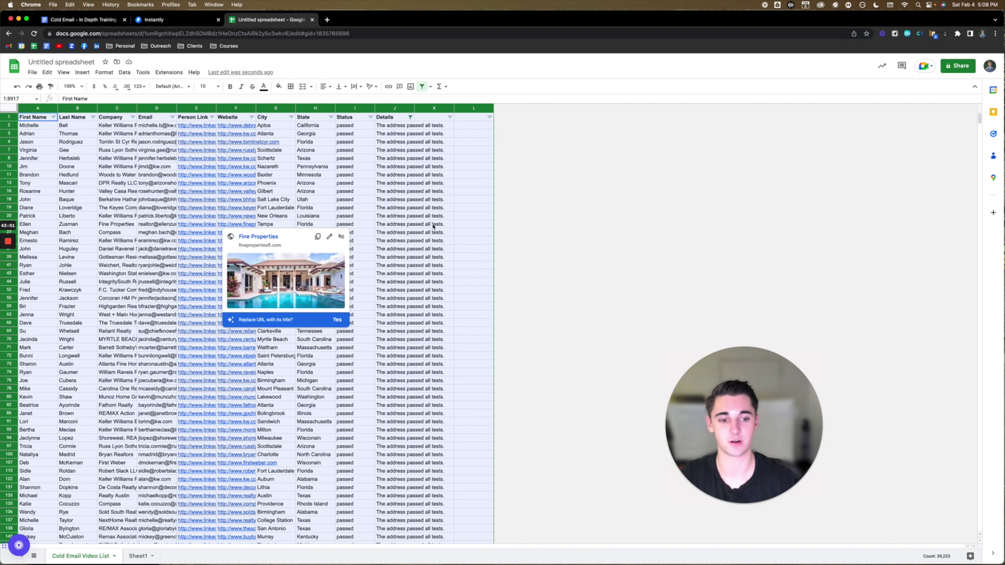
{"action": "left_click", "coordinate": [137, 556]}
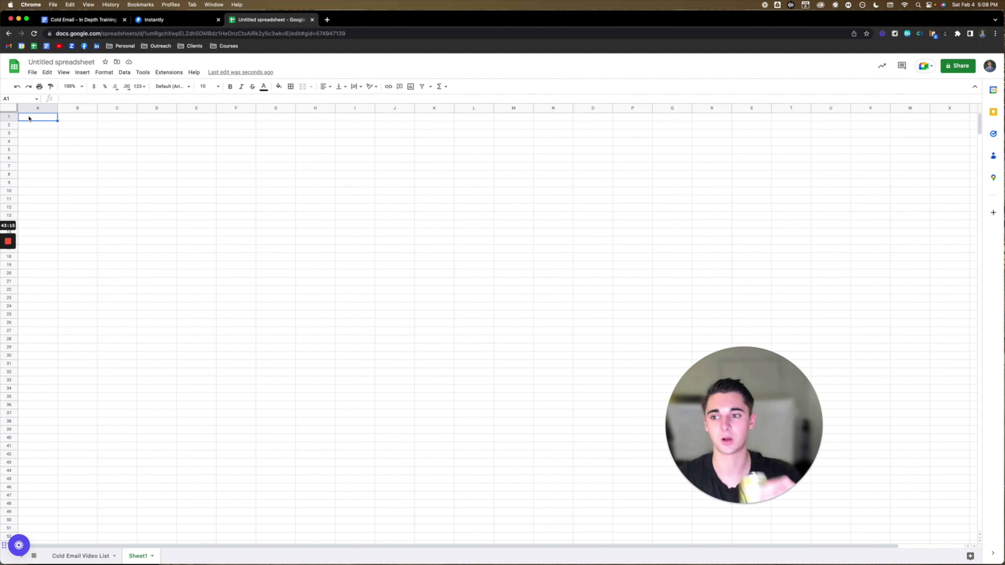
{"action": "key", "text": "super+v"}
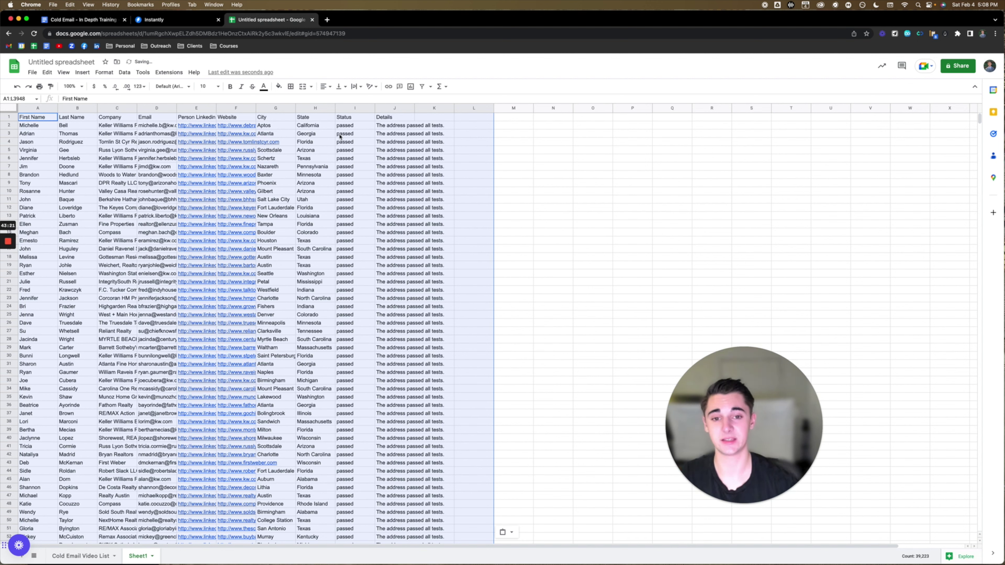
{"action": "left_click", "coordinate": [517, 192]}
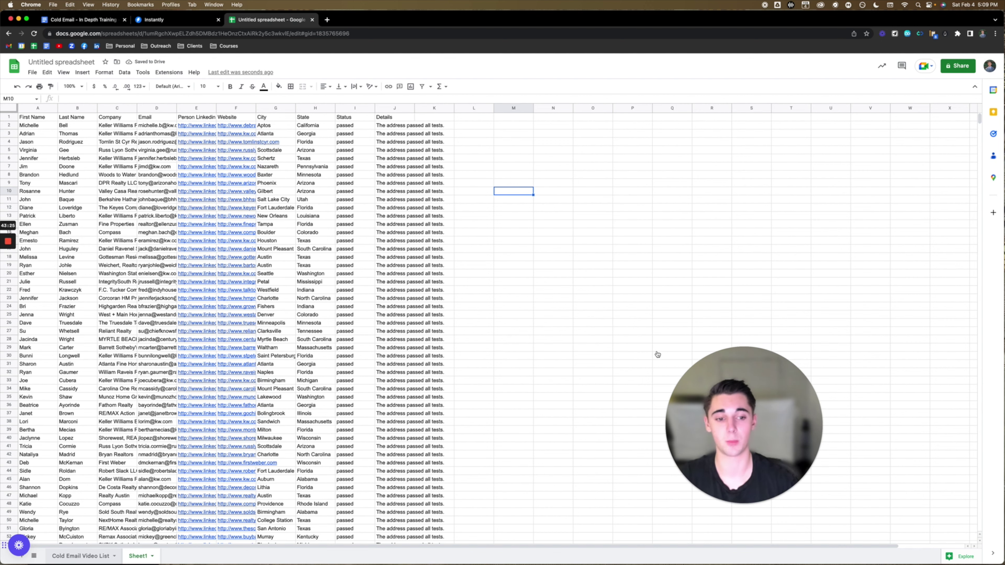
Remove the filter from the Cold Email Video List sheet.
{"action": "key", "text": "alt+Up"}
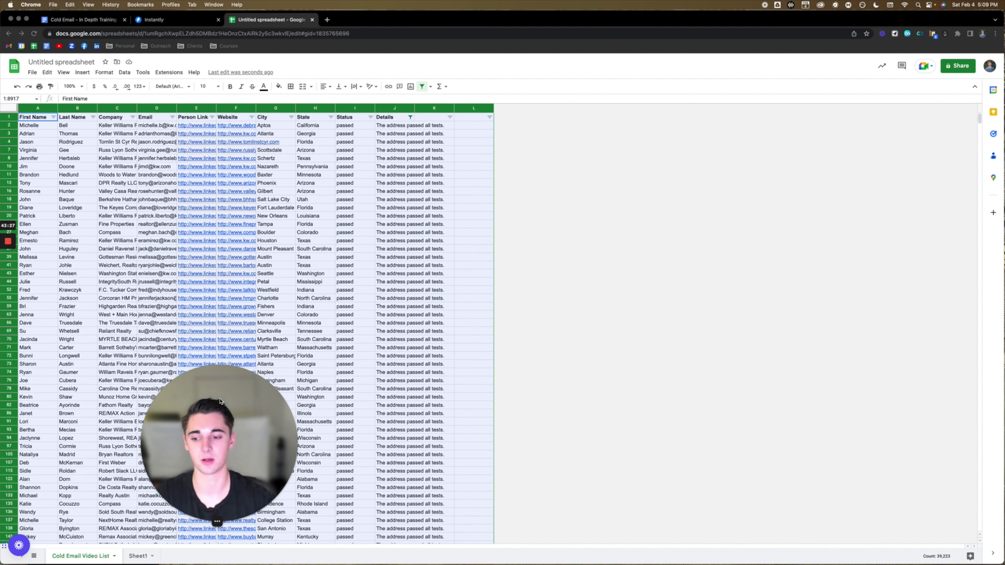
{"action": "left_click_drag", "start_coordinate": [247, 399], "coordinate": [105, 437]}
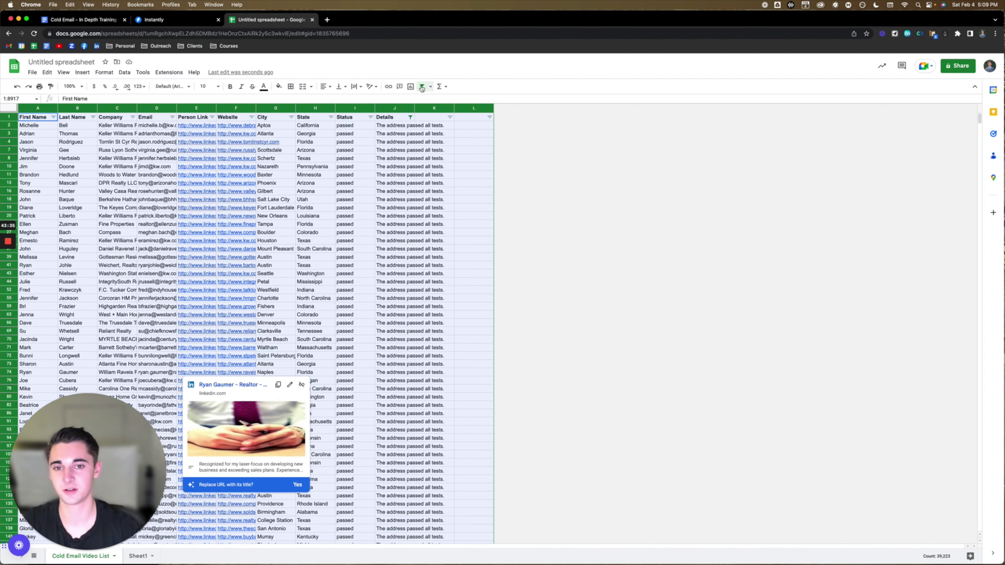
{"action": "key", "text": "super+alt+r"}
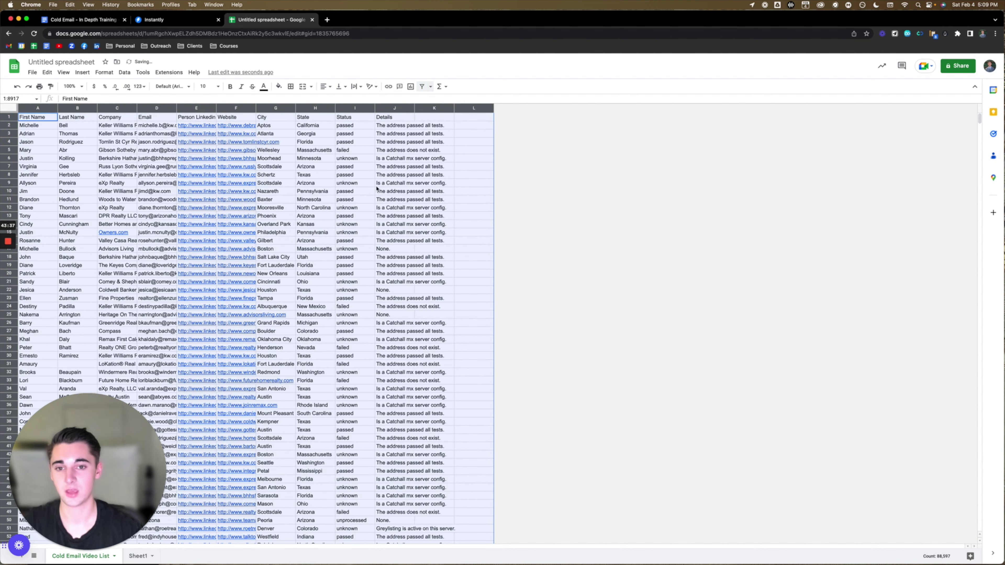
{"action": "left_click", "coordinate": [461, 274]}
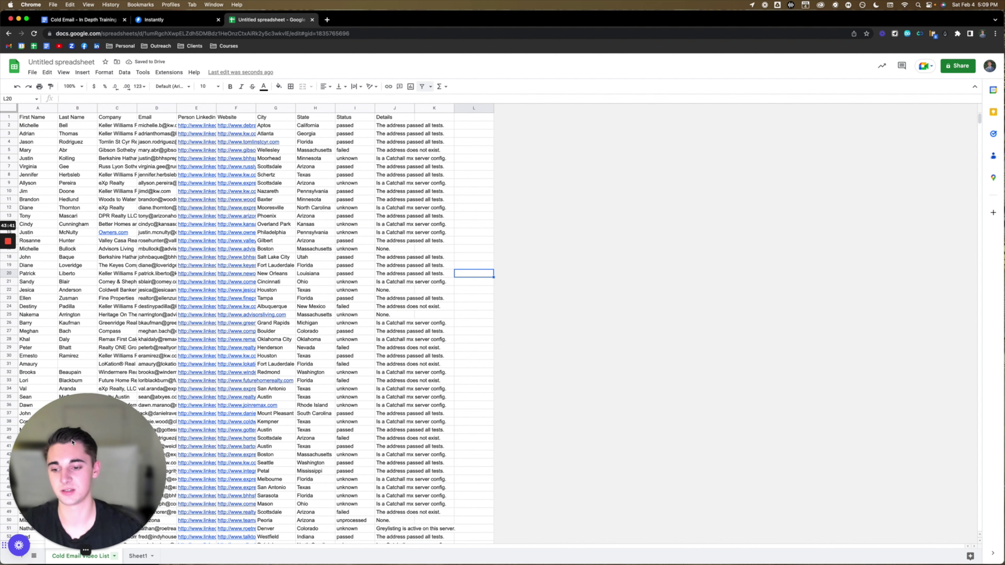
Delete the Cold Email Video List sheet from the spreadsheet.
{"action": "left_click_drag", "start_coordinate": [85, 471], "coordinate": [250, 447]}
{"action": "left_click_drag", "start_coordinate": [388, 396], "coordinate": [506, 416]}
{"action": "left_click", "coordinate": [117, 556]}
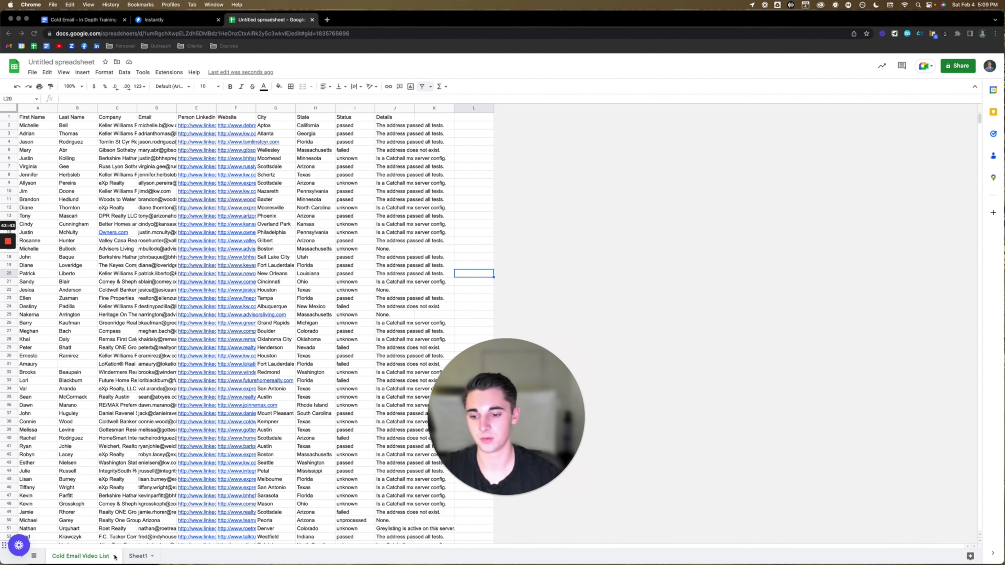
{"action": "left_click", "coordinate": [115, 557]}
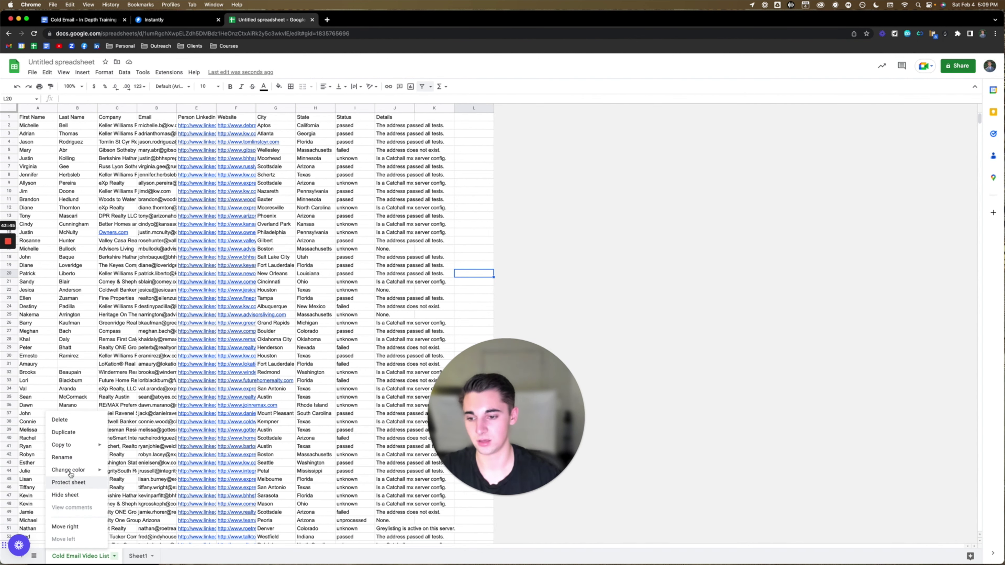
{"action": "left_click", "coordinate": [60, 420]}
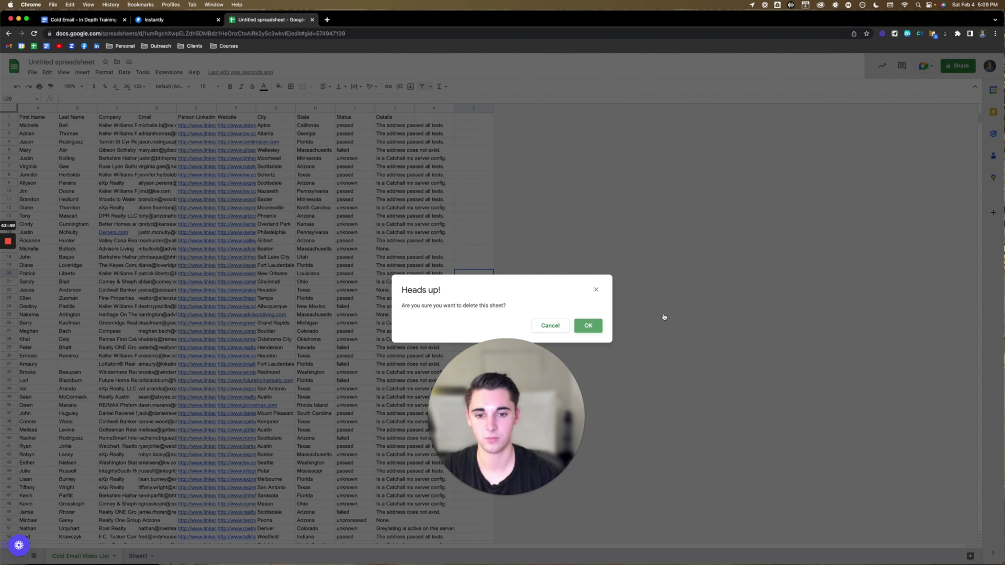
{"action": "key", "text": "Return"}
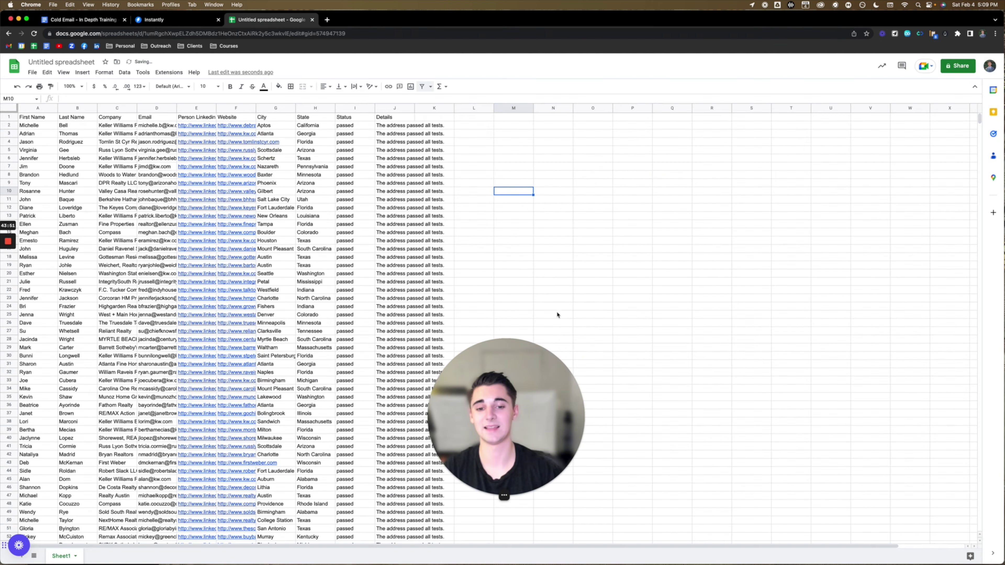
Start sharing the spreadsheet and name it "Youtube List".
{"action": "left_click", "coordinate": [956, 66]}
{"action": "left_click_drag", "start_coordinate": [454, 413], "coordinate": [135, 388]}
{"action": "type", "text": "Youtube List"}
{"action": "key", "text": "Return"}
{"action": "left_click_drag", "start_coordinate": [184, 360], "coordinate": [91, 430]}
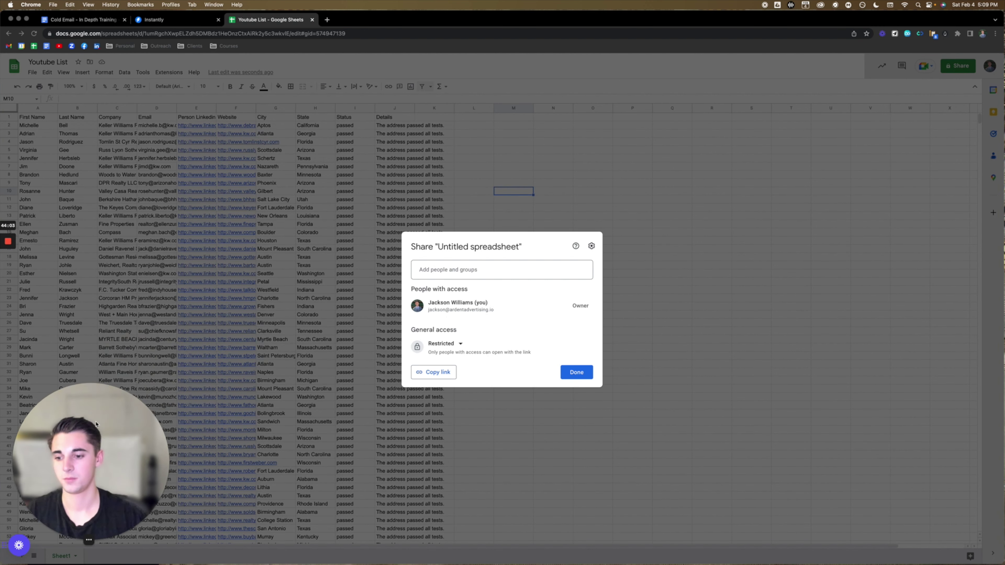
Set general access to anyone with the link, allow them to edit, and copy the sharing link.
{"action": "left_click", "coordinate": [459, 344]}
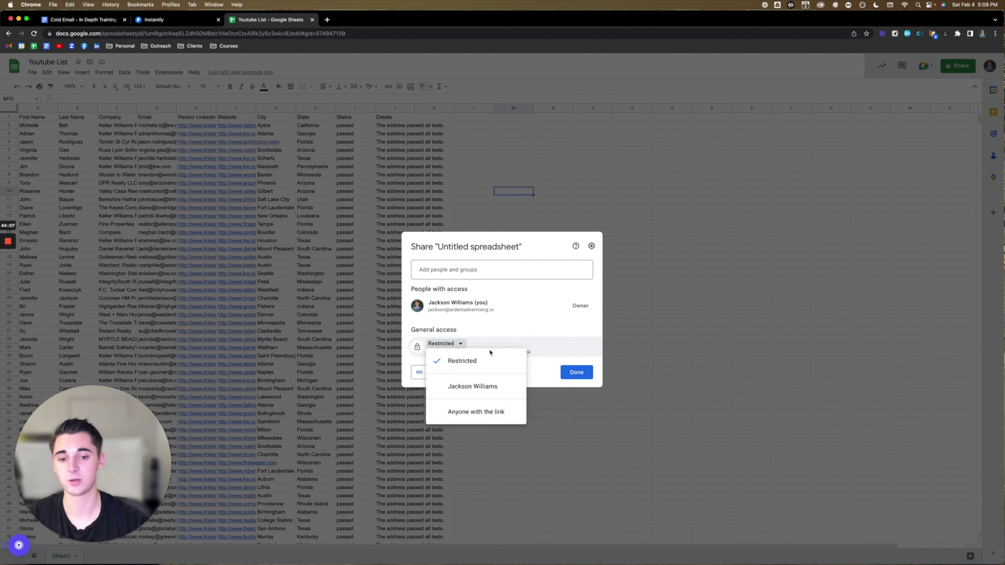
{"action": "left_click", "coordinate": [459, 413]}
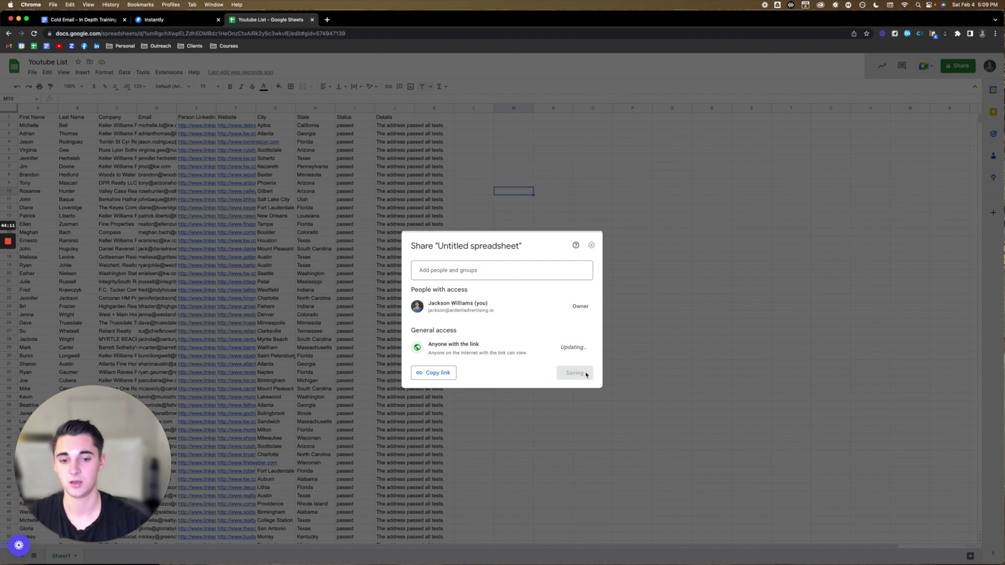
{"action": "left_click", "coordinate": [956, 71]}
{"action": "left_click", "coordinate": [566, 325]}
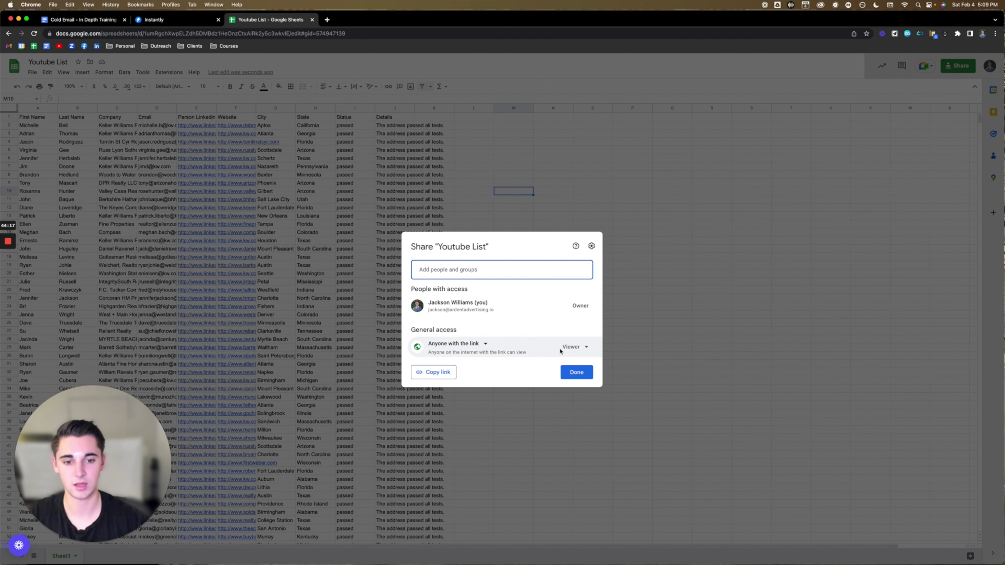
{"action": "left_click", "coordinate": [575, 347]}
{"action": "left_click", "coordinate": [590, 415]}
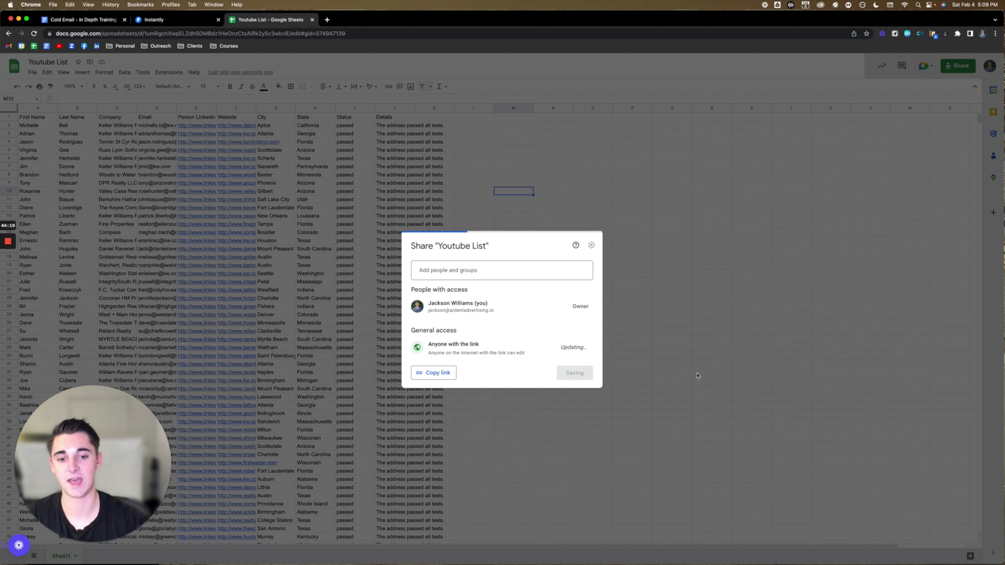
{"action": "left_click", "coordinate": [432, 373]}
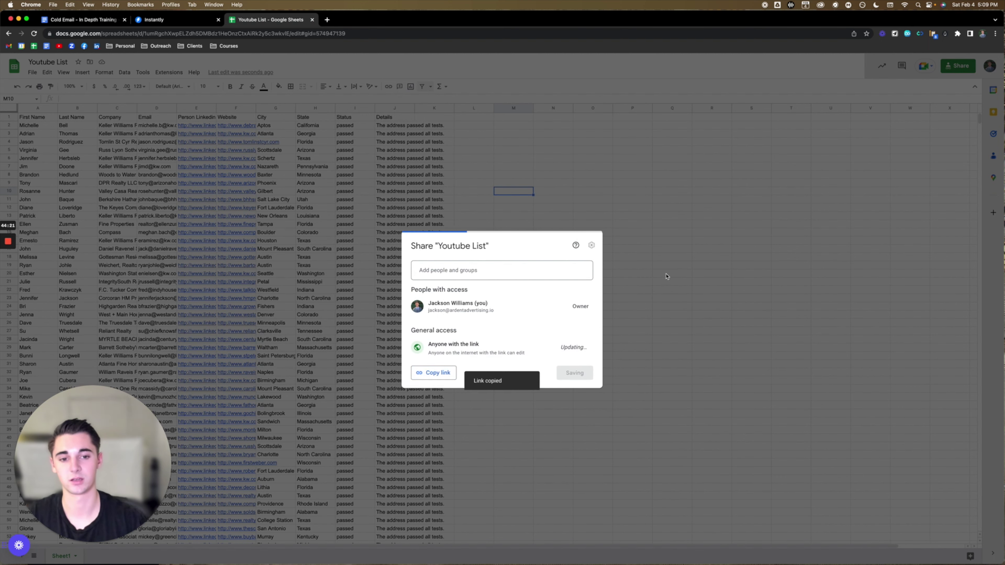
{"action": "left_click", "coordinate": [668, 282]}
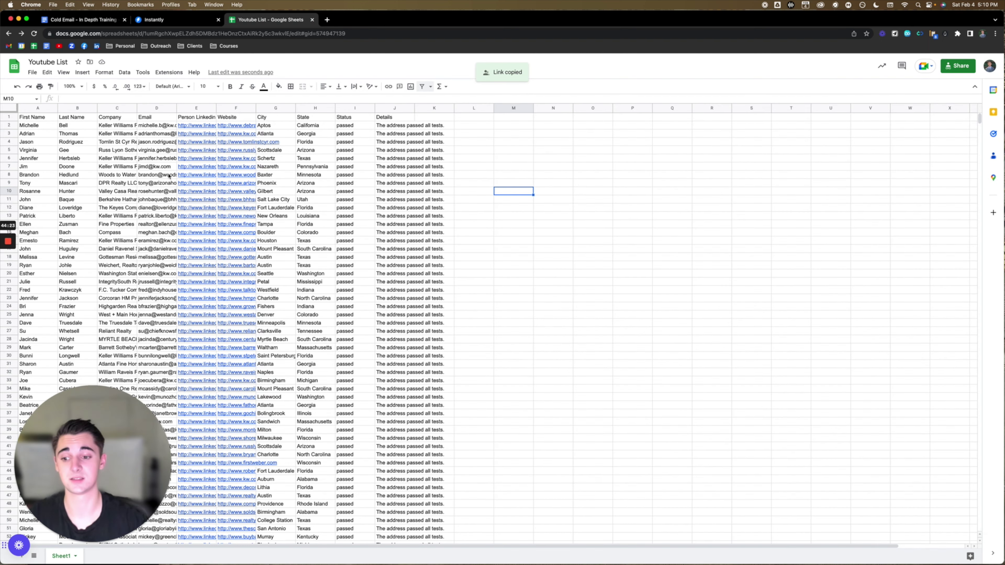
Review the bulk email verification and list-cleaning instructions in the Cold Email - In Depth Training document.
{"action": "left_click", "coordinate": [83, 19]}
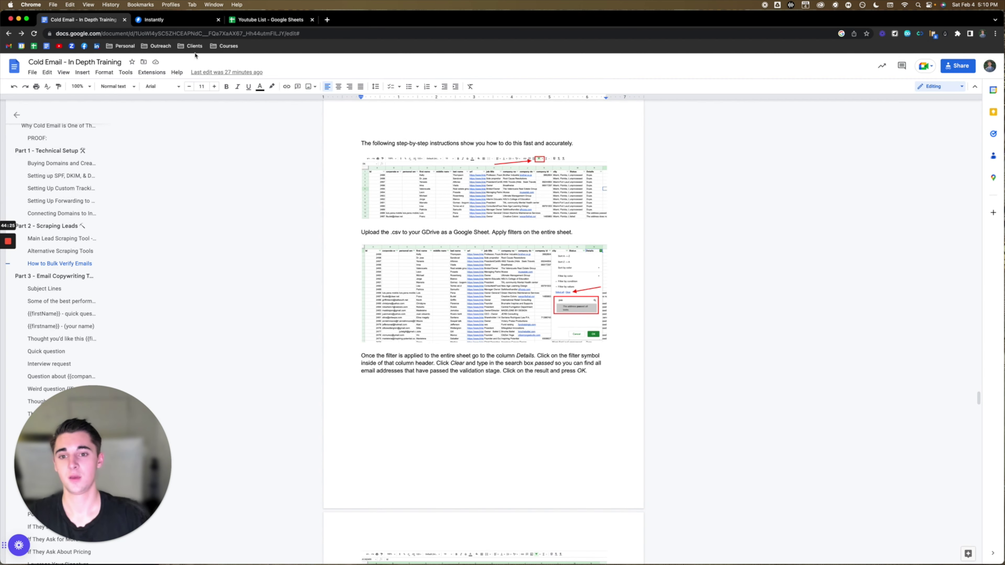
{"action": "scroll", "coordinate": [520, 325], "scroll_direction": "down", "scroll_amount": 7}
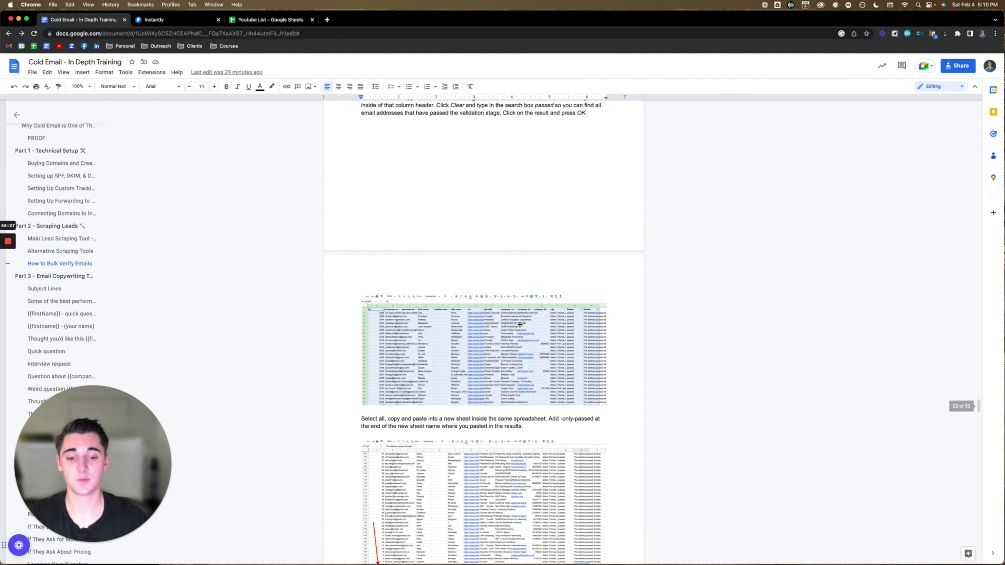
{"action": "scroll", "coordinate": [520, 324], "scroll_direction": "down", "scroll_amount": 6}
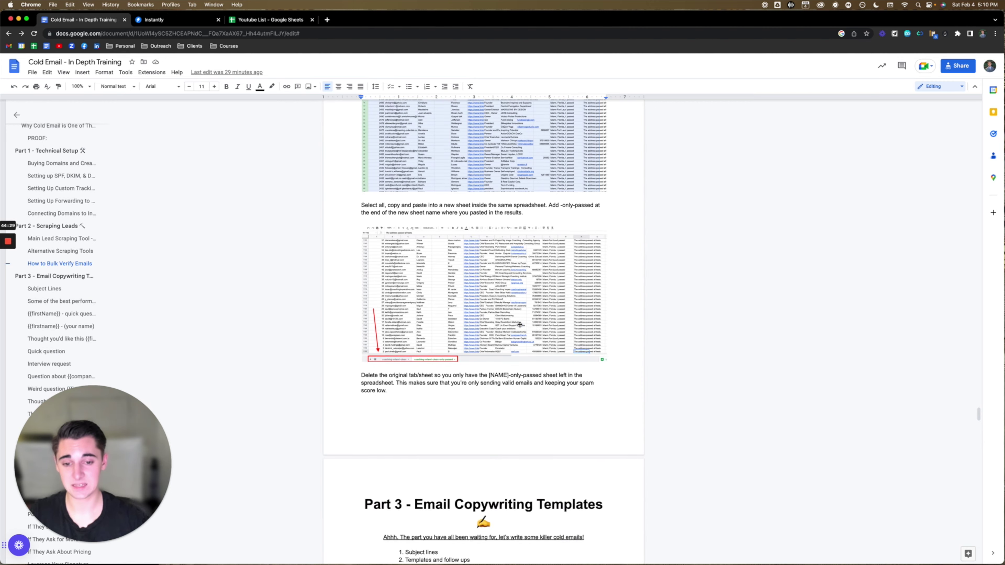
{"action": "scroll", "coordinate": [520, 324], "scroll_direction": "down", "scroll_amount": 2}
{"action": "scroll", "coordinate": [520, 325], "scroll_direction": "up", "scroll_amount": 15}
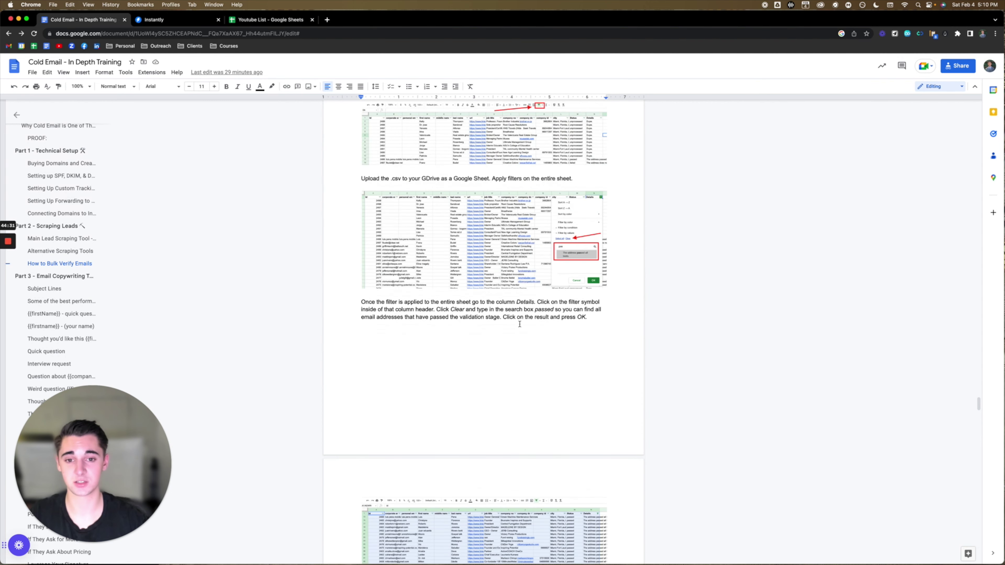
{"action": "scroll", "coordinate": [520, 325], "scroll_direction": "up", "scroll_amount": 13}
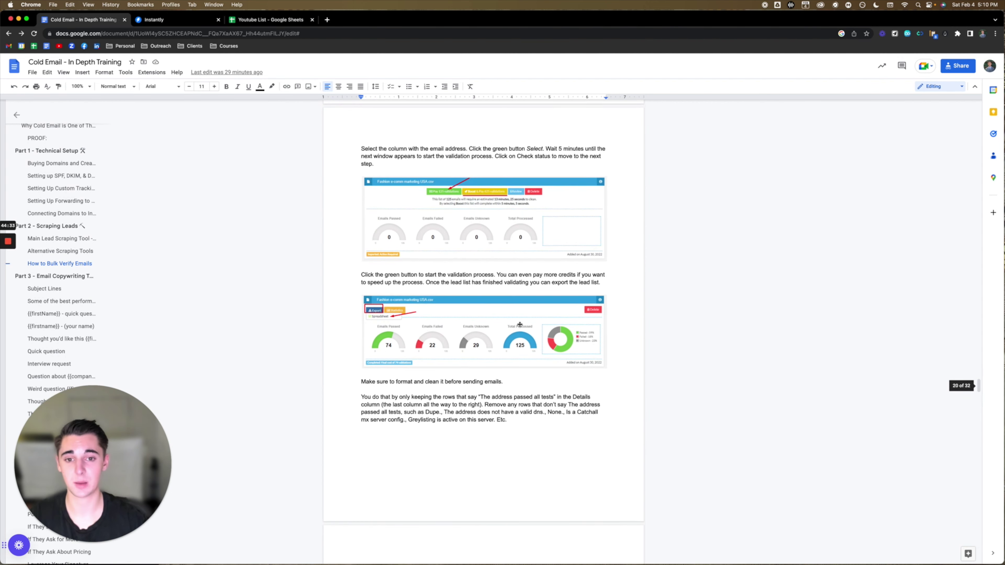
{"action": "scroll", "coordinate": [520, 324], "scroll_direction": "up", "scroll_amount": 4}
{"action": "scroll", "coordinate": [520, 324], "scroll_direction": "down", "scroll_amount": 15}
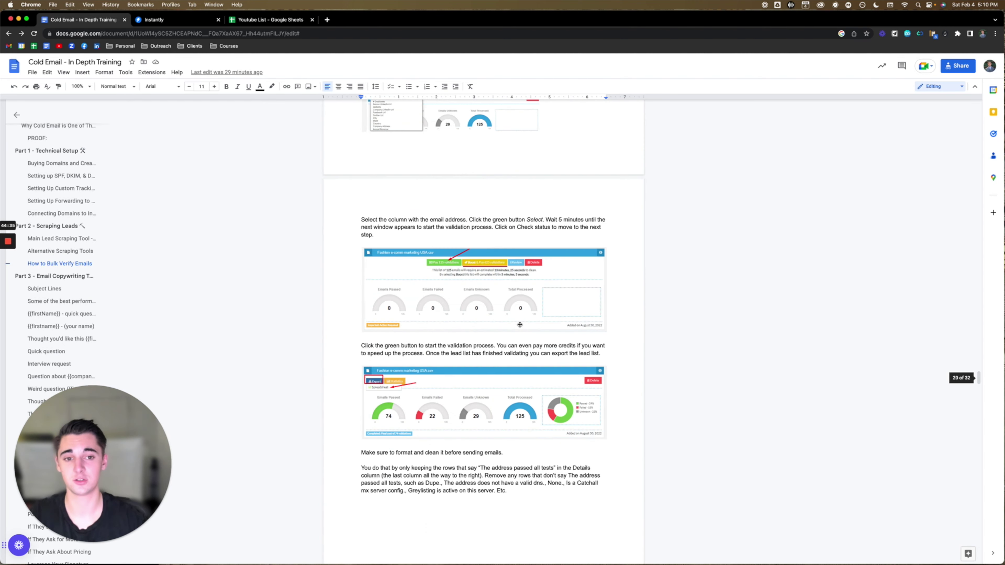
Read the training document's instructions on filtering passed addresses, copying them into a new sheet and deleting the original sheet.
{"action": "scroll", "coordinate": [519, 324], "scroll_direction": "down", "scroll_amount": 5}
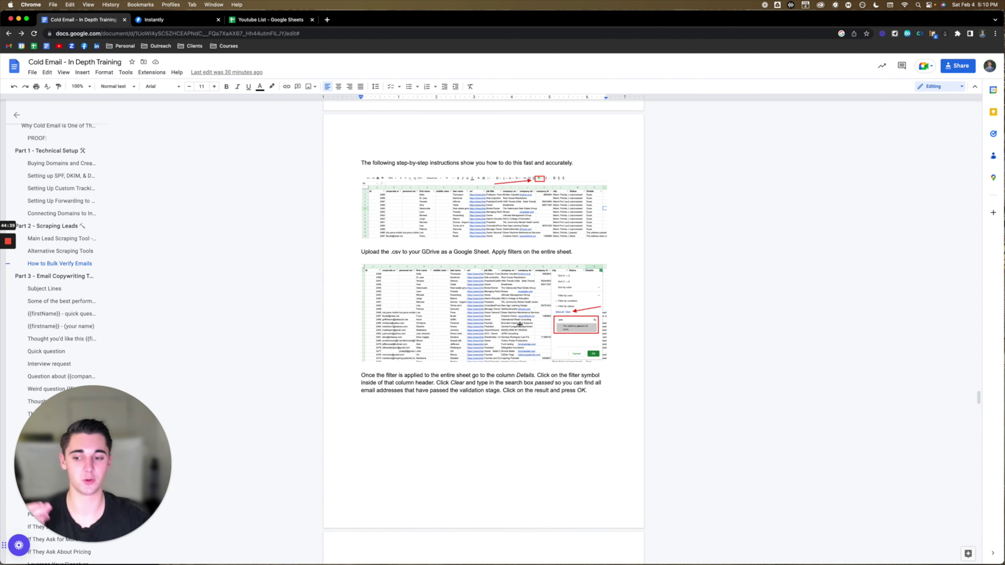
{"action": "scroll", "coordinate": [520, 324], "scroll_direction": "down", "scroll_amount": 2}
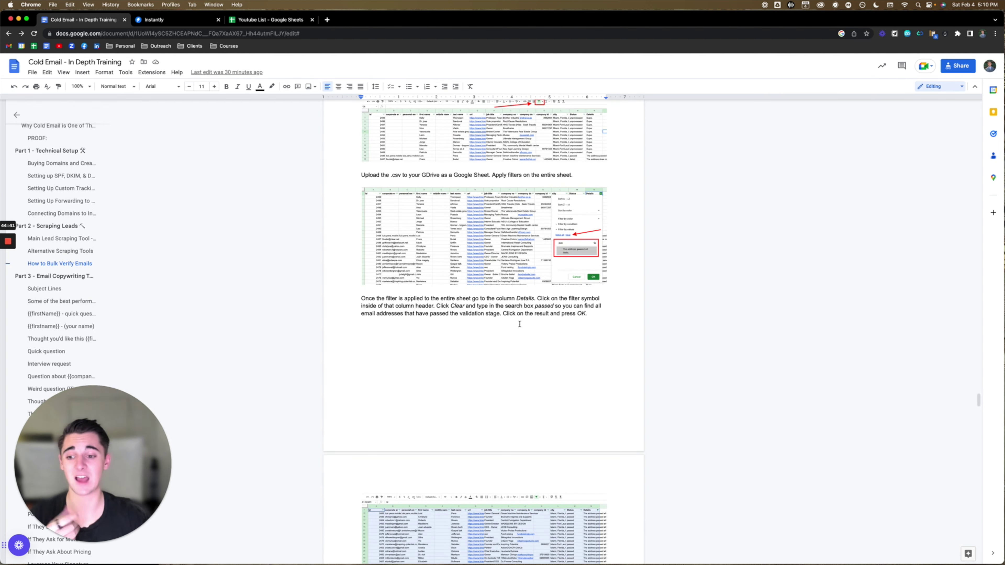
{"action": "scroll", "coordinate": [520, 324], "scroll_direction": "down", "scroll_amount": 5}
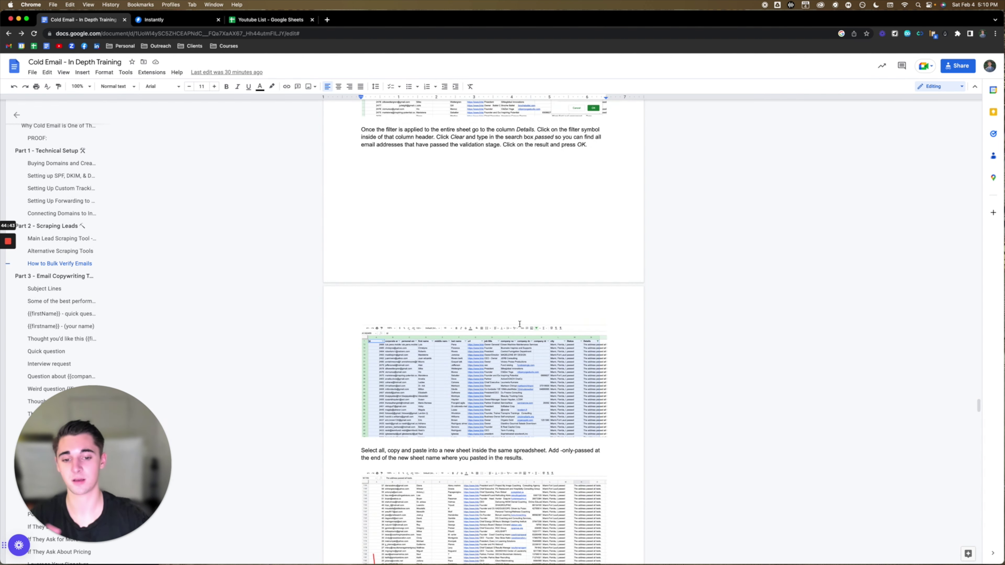
{"action": "scroll", "coordinate": [519, 324], "scroll_direction": "down", "scroll_amount": 4}
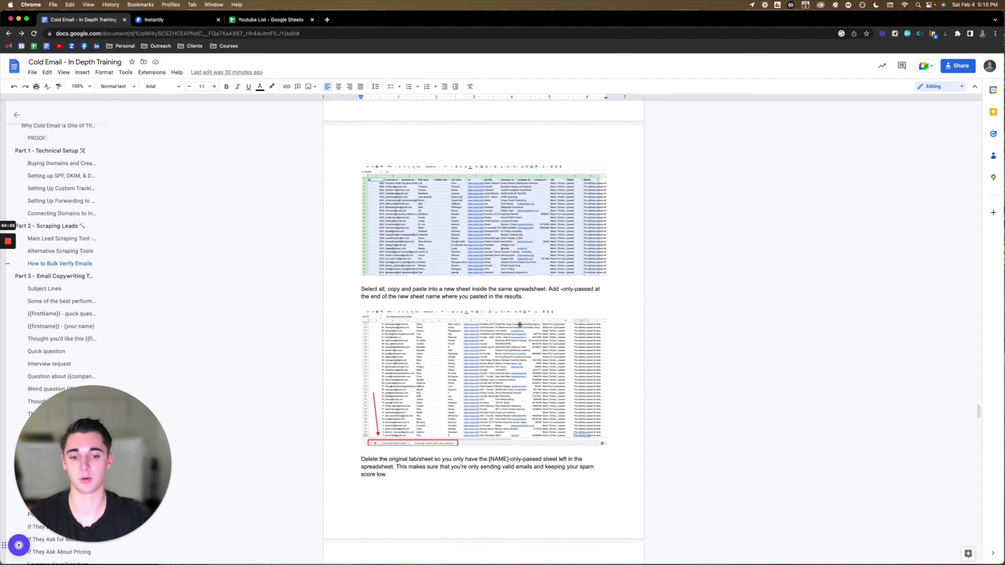
{"action": "scroll", "coordinate": [520, 324], "scroll_direction": "down", "scroll_amount": 1}
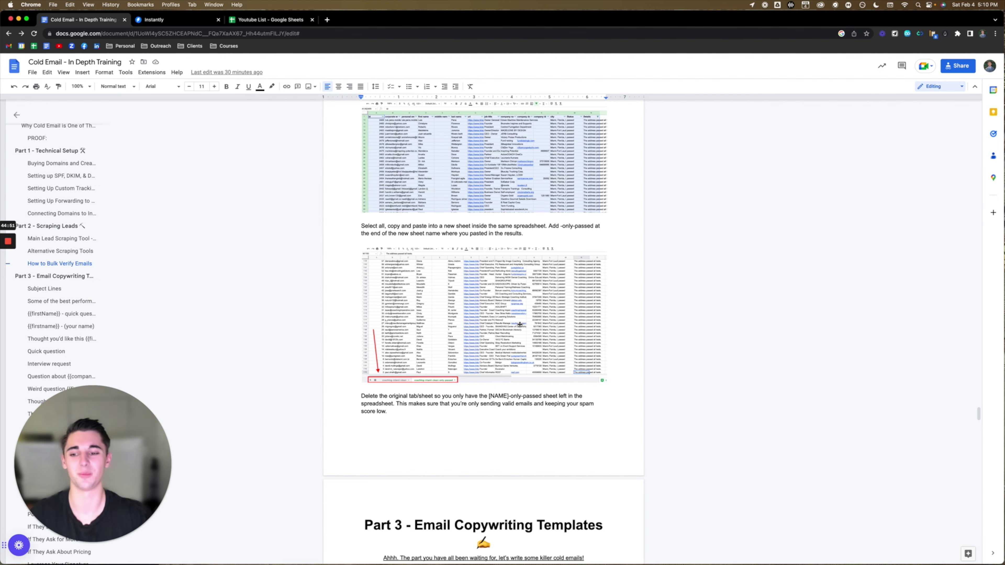
{"action": "scroll", "coordinate": [520, 324], "scroll_direction": "down", "scroll_amount": 4}
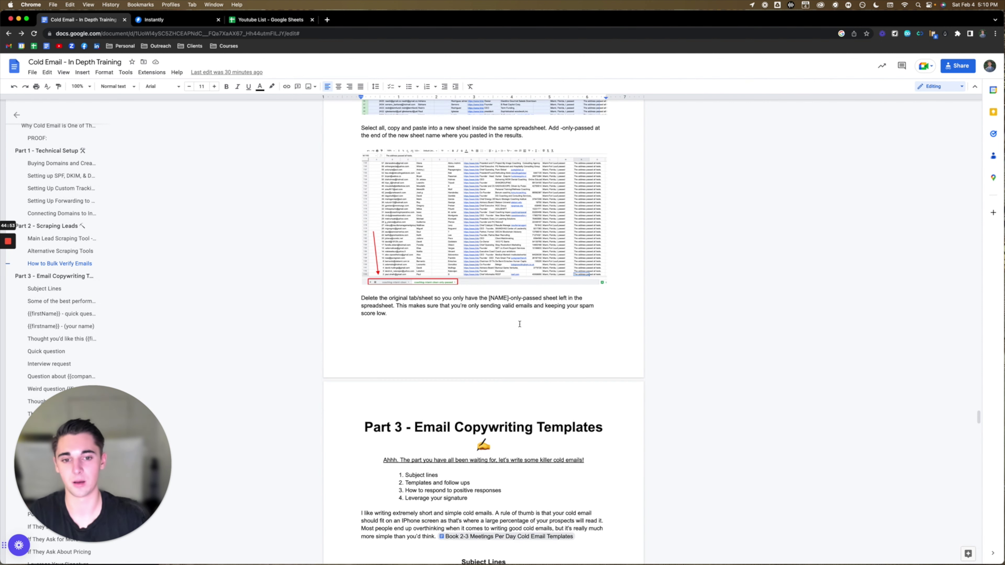
Read the introduction of Part 3 - Email Copywriting Templates, including the advice on short, simple cold emails.
{"action": "scroll", "coordinate": [475, 376], "scroll_direction": "down", "scroll_amount": 4}
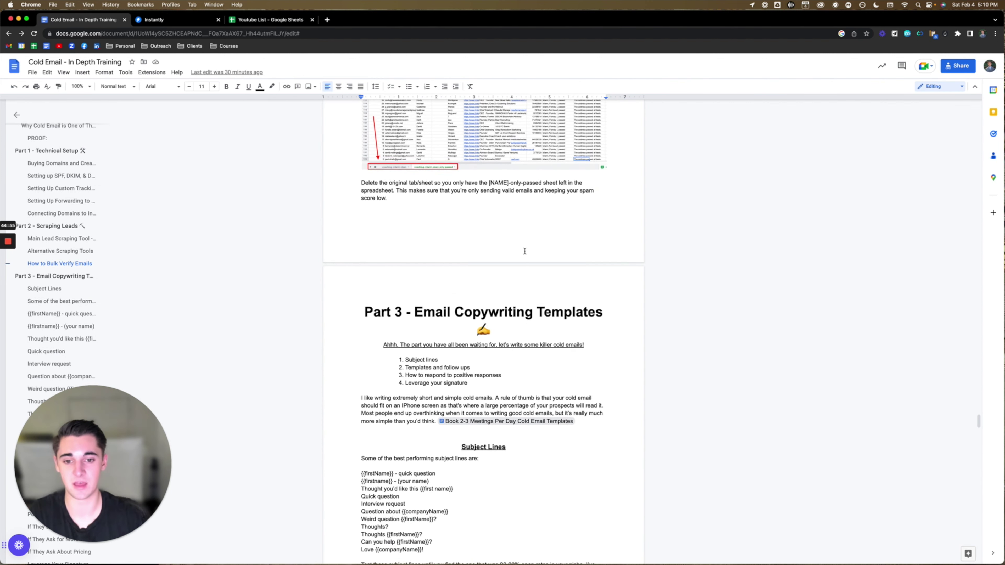
{"action": "scroll", "coordinate": [520, 329], "scroll_direction": "down", "scroll_amount": 1}
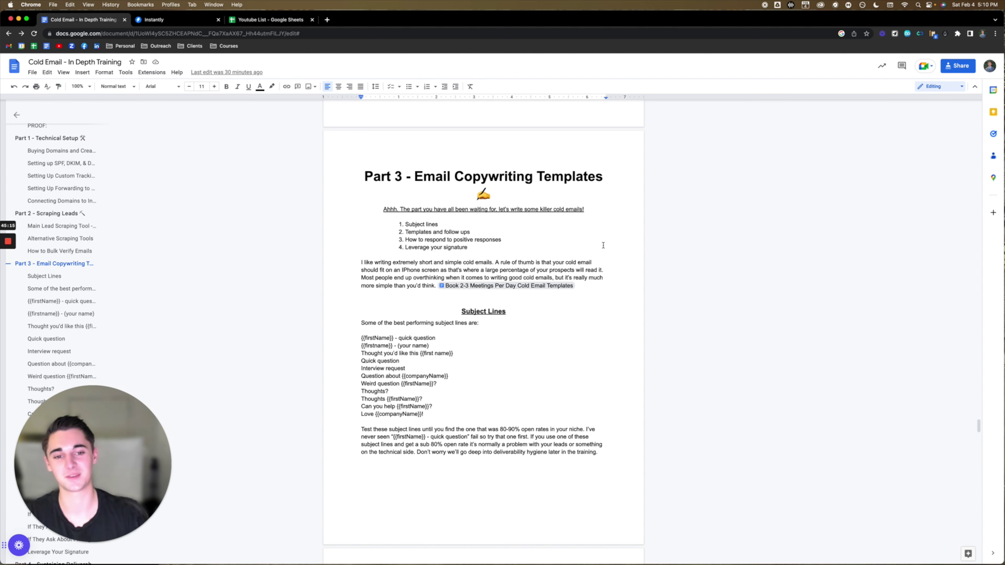
{"action": "scroll", "coordinate": [603, 245], "scroll_direction": "down", "scroll_amount": 2}
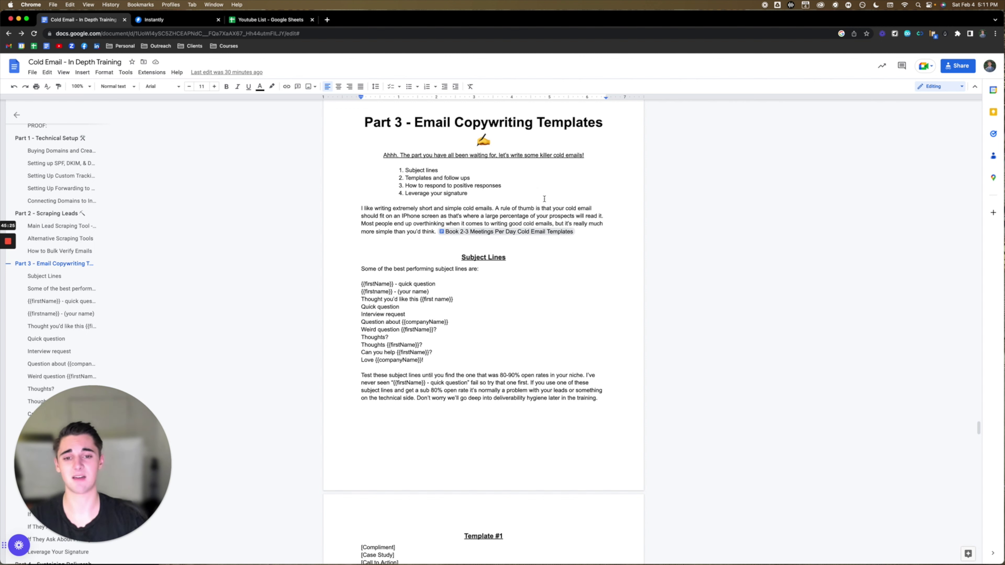
{"action": "scroll", "coordinate": [570, 293], "scroll_direction": "down", "scroll_amount": 1}
{"action": "scroll", "coordinate": [570, 293], "scroll_direction": "down", "scroll_amount": 1}
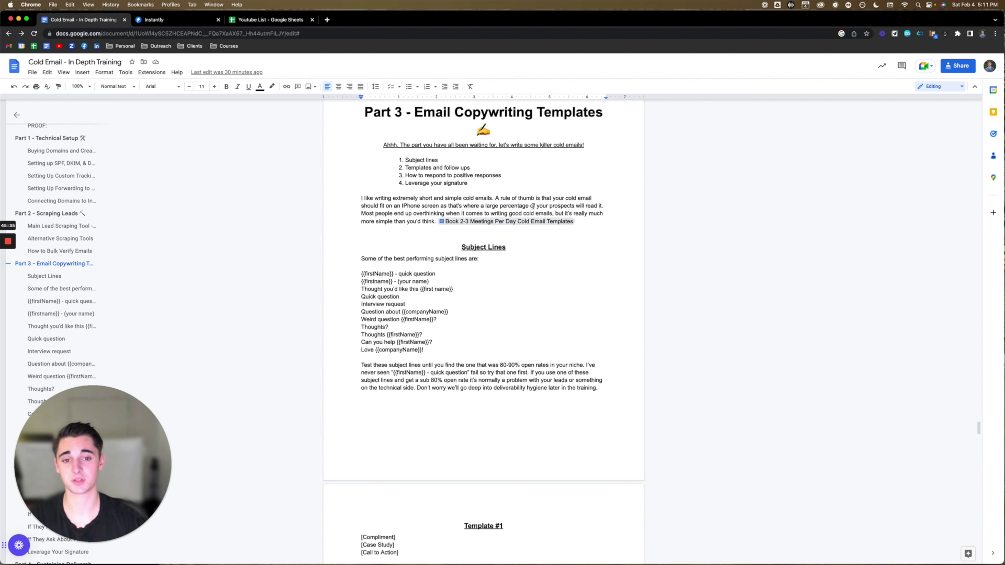
{"action": "left_click", "coordinate": [405, 221]}
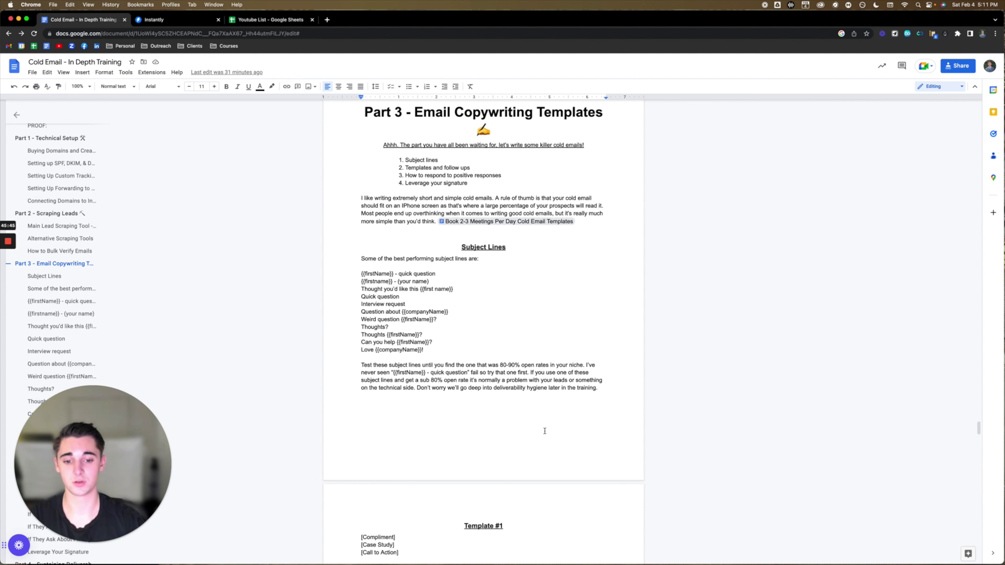
{"action": "left_click", "coordinate": [620, 383]}
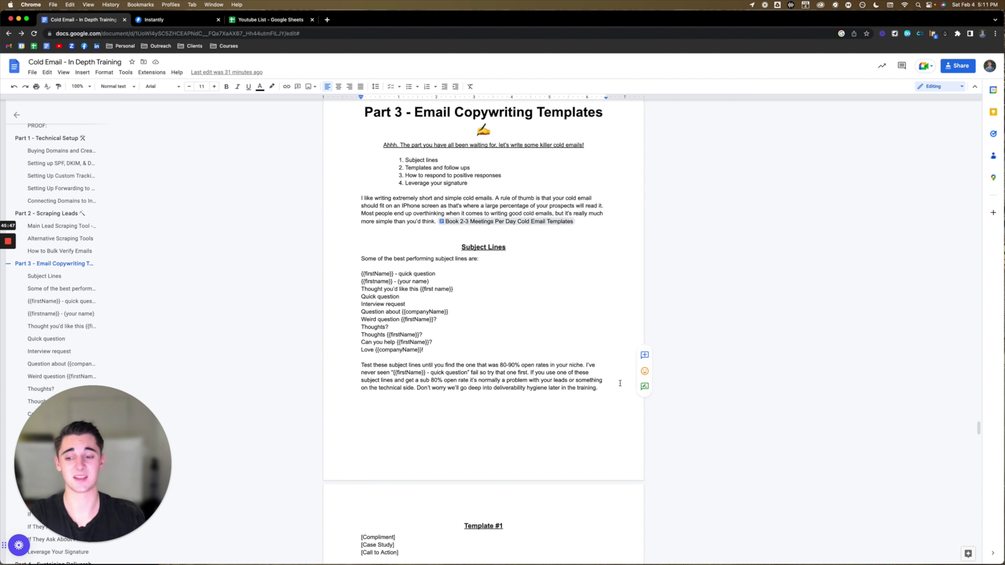
Examine the list of best performing subject lines, highlighting "{{firstName}} - quick question", and the advice on testing them.
{"action": "scroll", "coordinate": [621, 384], "scroll_direction": "down", "scroll_amount": 2}
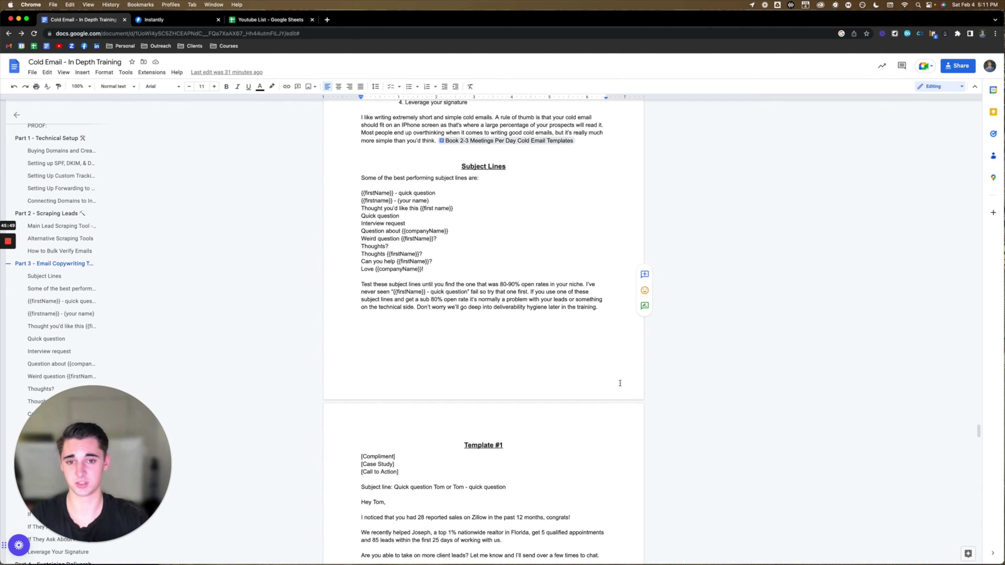
{"action": "scroll", "coordinate": [620, 383], "scroll_direction": "down", "scroll_amount": 1}
{"action": "scroll", "coordinate": [620, 383], "scroll_direction": "down", "scroll_amount": 1}
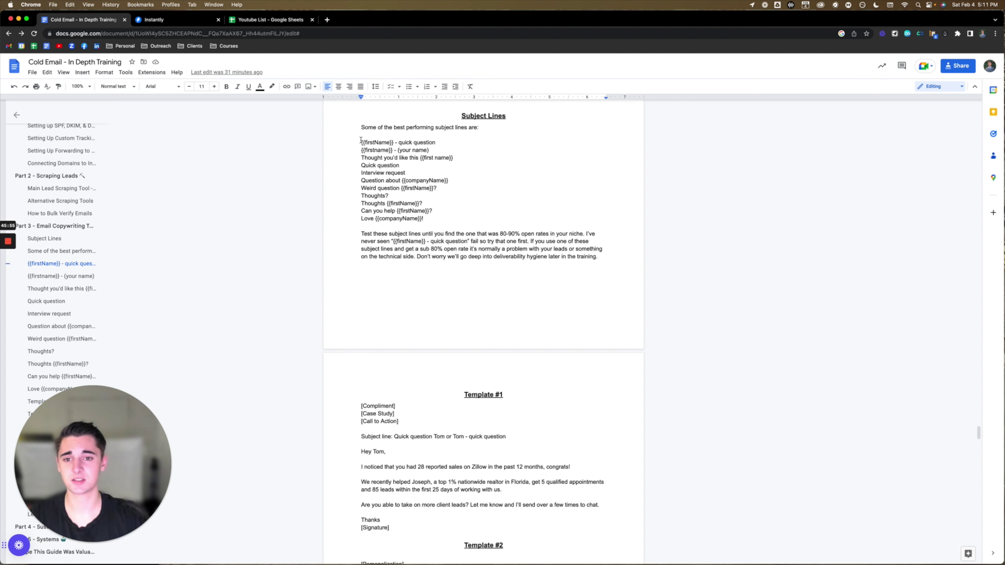
{"action": "left_click_drag", "start_coordinate": [361, 143], "coordinate": [438, 145]}
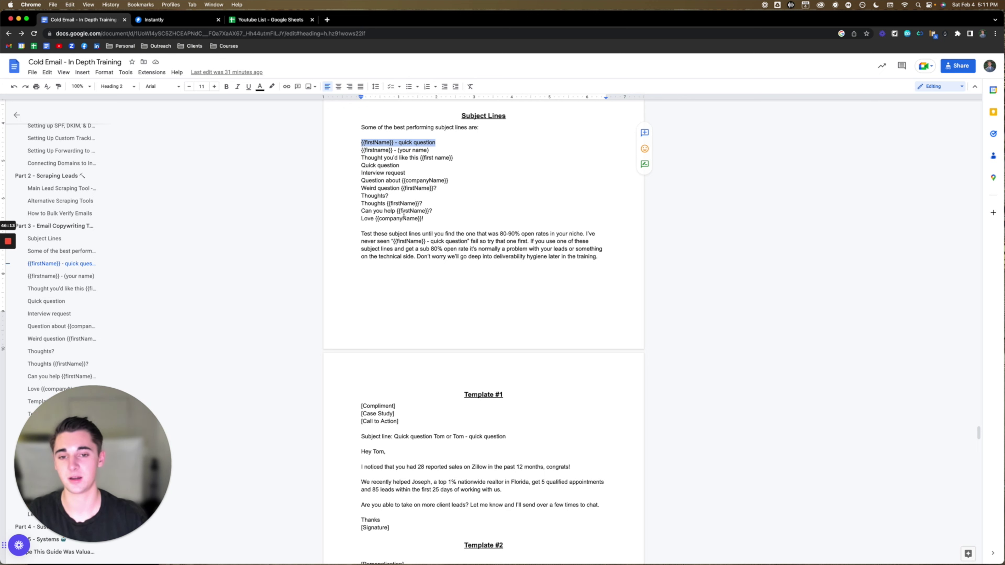
{"action": "left_click", "coordinate": [483, 204]}
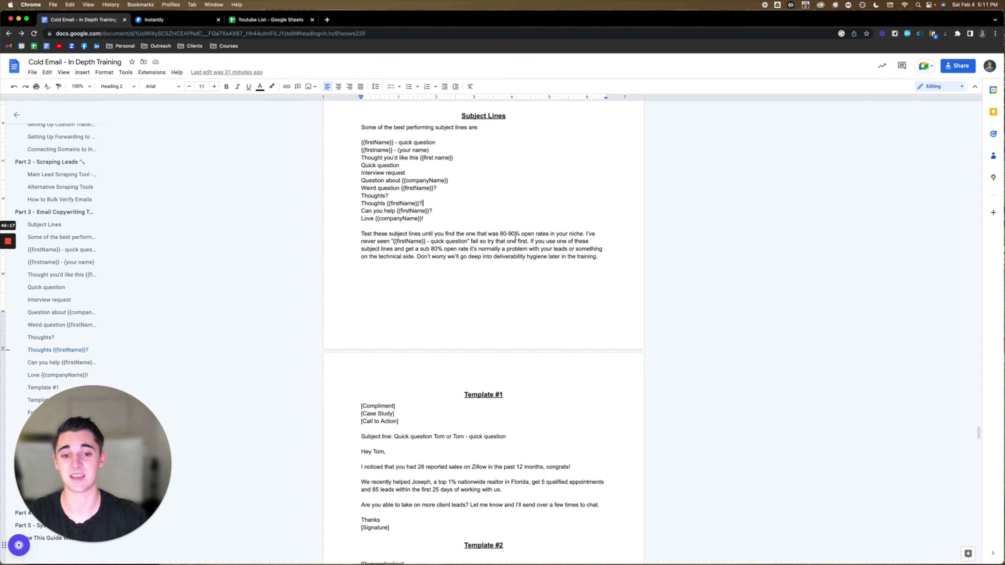
{"action": "scroll", "coordinate": [498, 243], "scroll_direction": "up", "scroll_amount": 2}
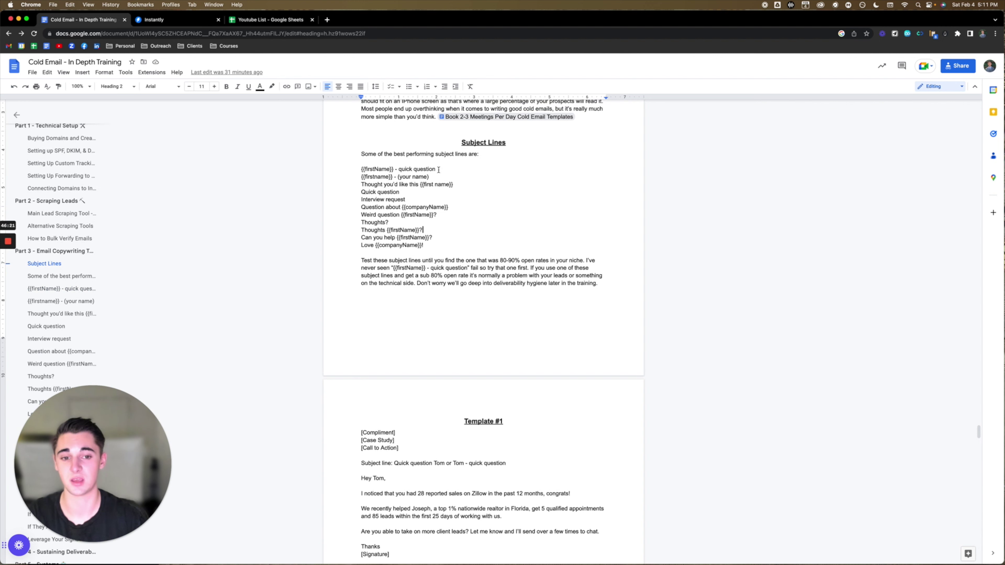
{"action": "scroll", "coordinate": [495, 227], "scroll_direction": "down", "scroll_amount": 1}
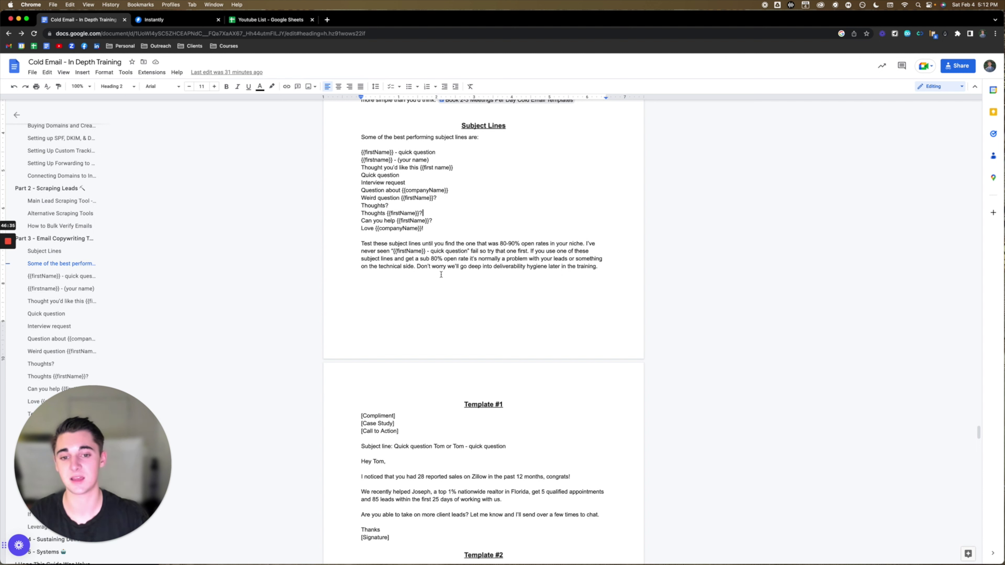
Review the structure of Template #1, highlighting its Compliment, Case Study and Call to Action lines.
{"action": "scroll", "coordinate": [511, 279], "scroll_direction": "down", "scroll_amount": 2}
{"action": "scroll", "coordinate": [519, 279], "scroll_direction": "down", "scroll_amount": 7}
{"action": "left_click", "coordinate": [432, 256]}
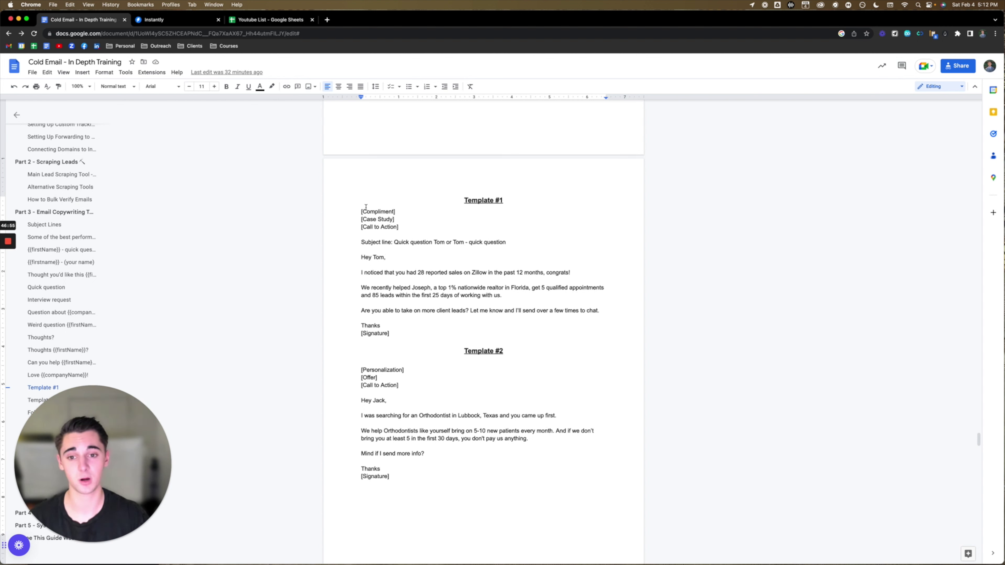
{"action": "left_click", "coordinate": [411, 232], "text": "shift"}
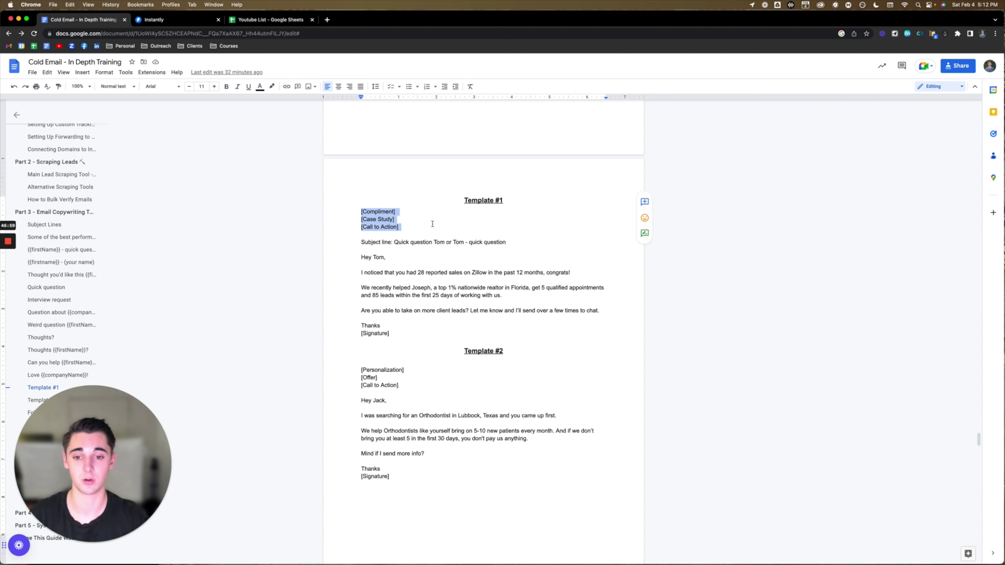
{"action": "left_click", "coordinate": [418, 225]}
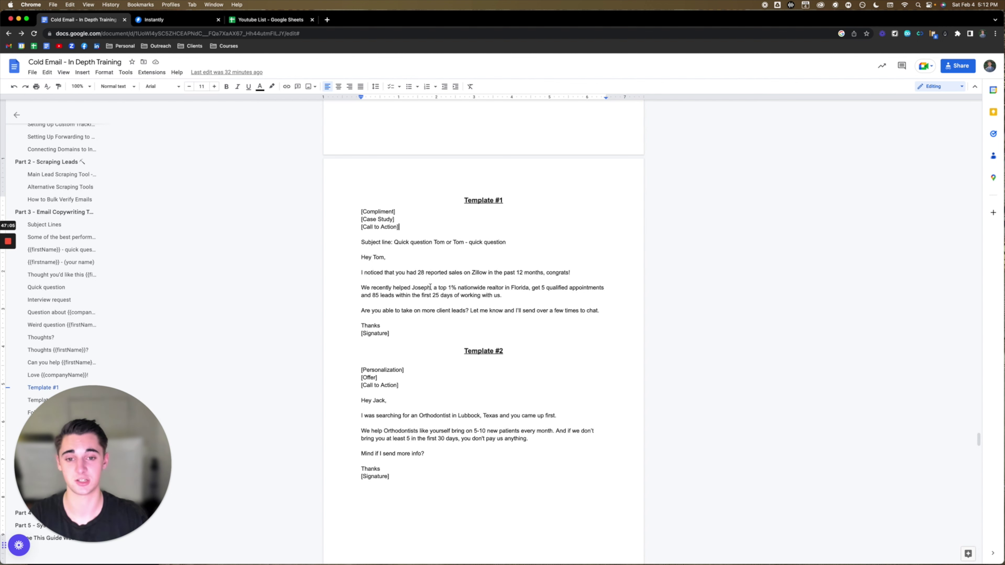
Examine the sample email in Template #1, highlighting the compliment, case study and call-to-action sentences in turn.
{"action": "scroll", "coordinate": [430, 287], "scroll_direction": "down", "scroll_amount": 2}
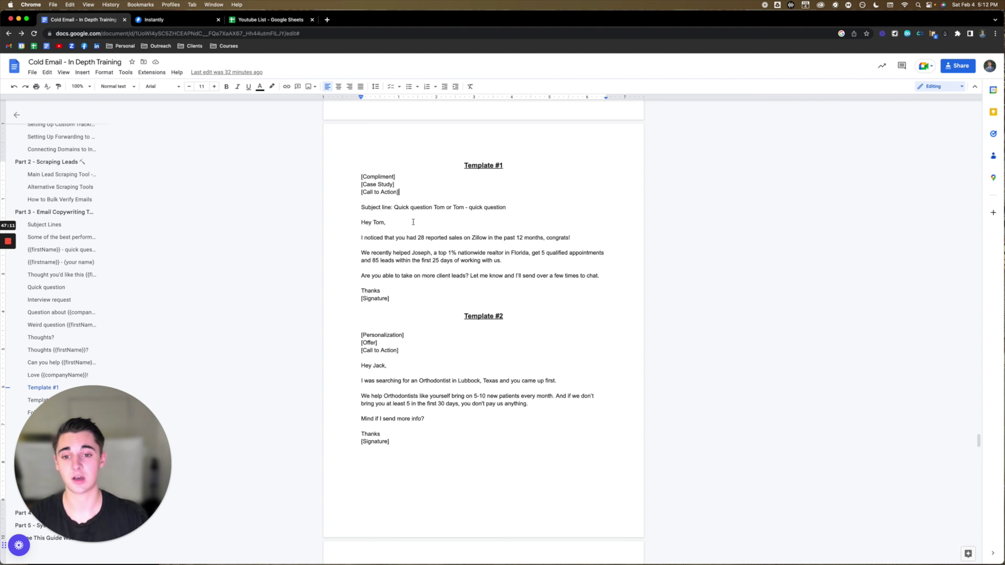
{"action": "left_click_drag", "start_coordinate": [361, 238], "coordinate": [572, 238]}
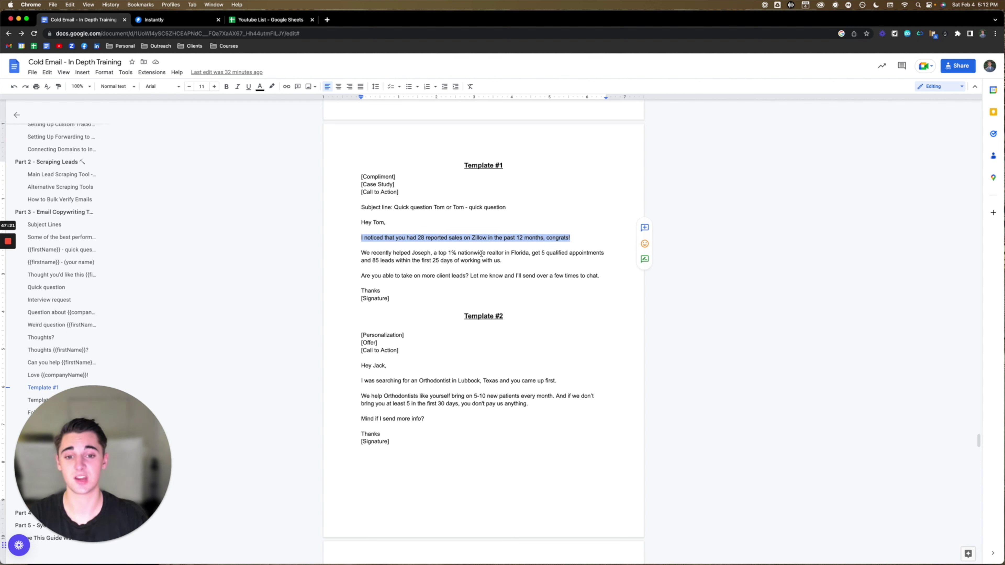
{"action": "left_click", "coordinate": [577, 260]}
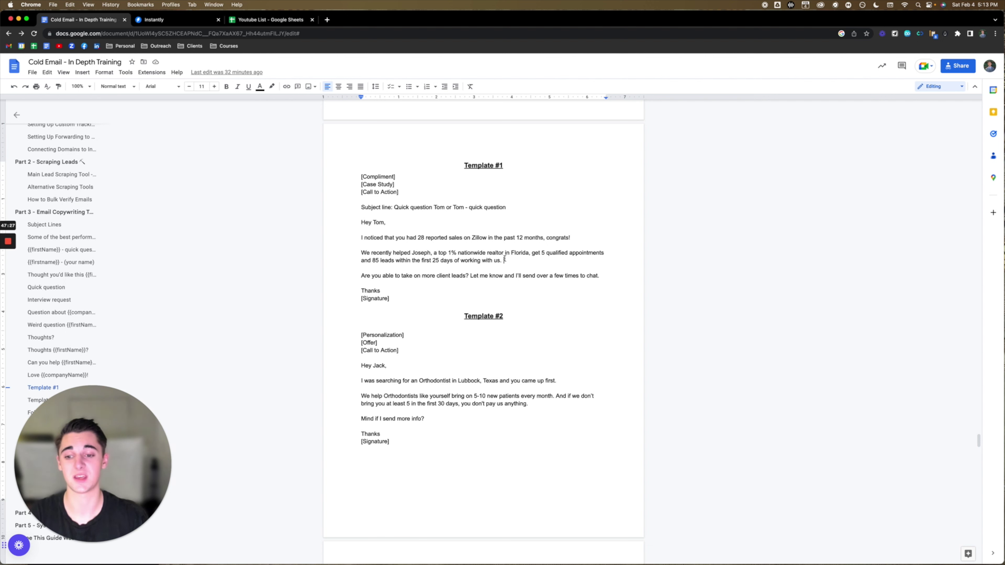
{"action": "left_click_drag", "start_coordinate": [511, 261], "coordinate": [361, 253]}
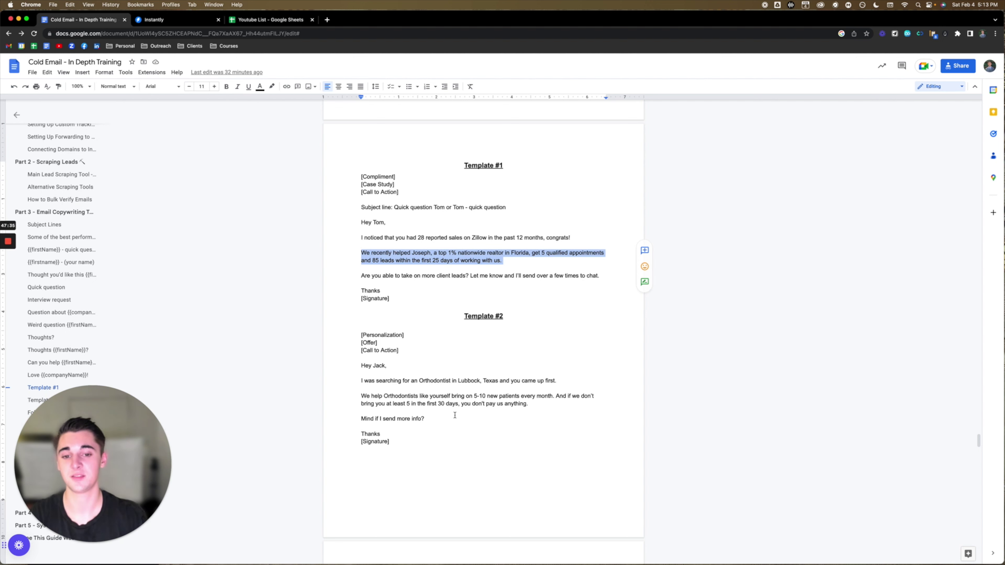
{"action": "left_click", "coordinate": [511, 264]}
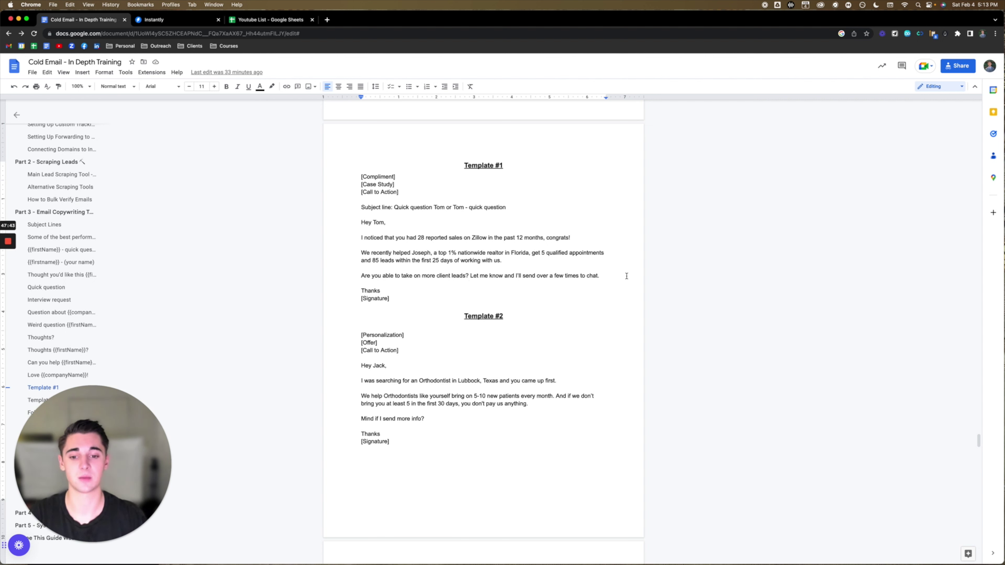
{"action": "left_click_drag", "start_coordinate": [605, 276], "coordinate": [361, 277]}
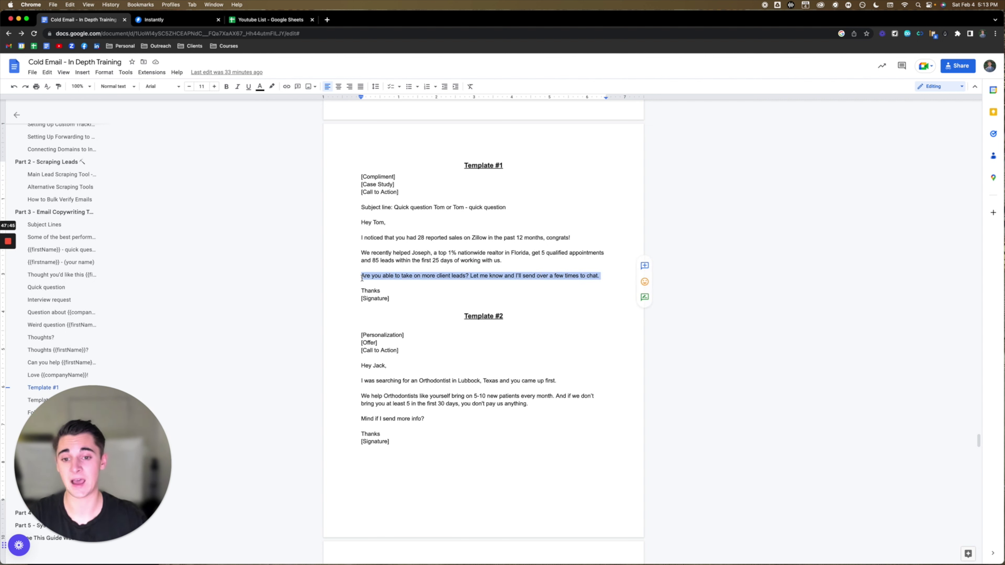
{"action": "left_click", "coordinate": [603, 276]}
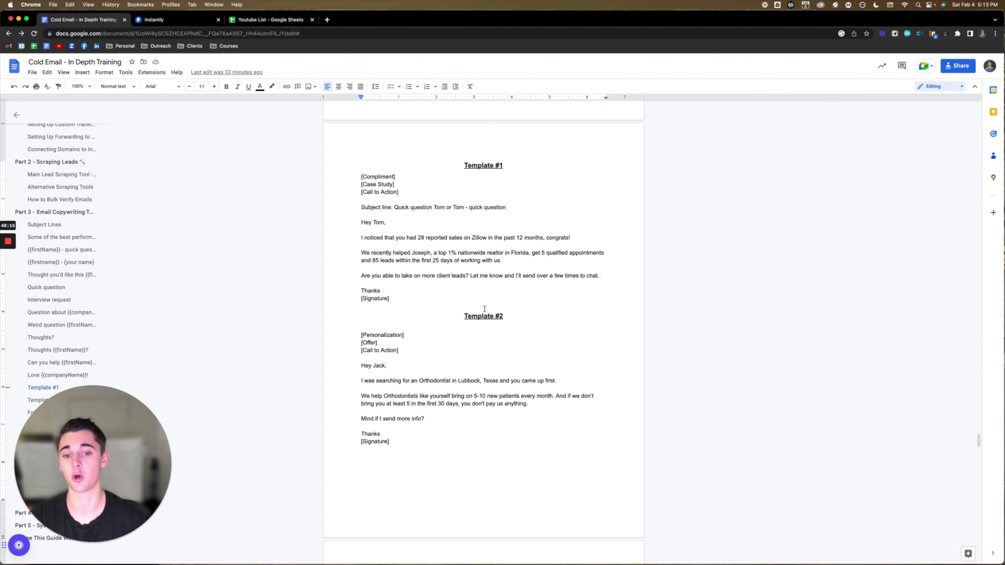
Review Template #2 and highlight its personalization sentence about searching for an Orthodontist in Lubbock, Texas.
{"action": "scroll", "coordinate": [420, 313], "scroll_direction": "down", "scroll_amount": 3}
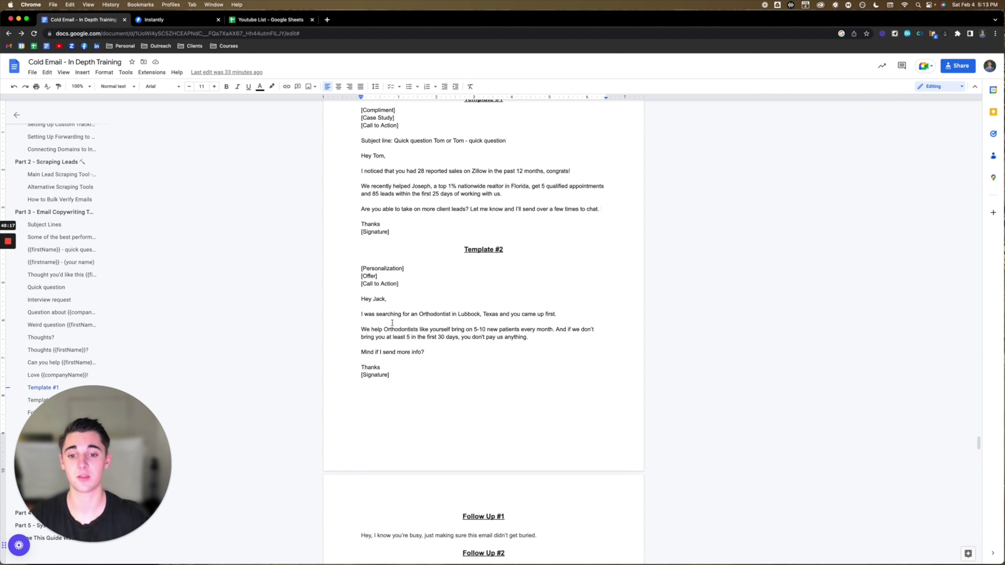
{"action": "left_click", "coordinate": [403, 375]}
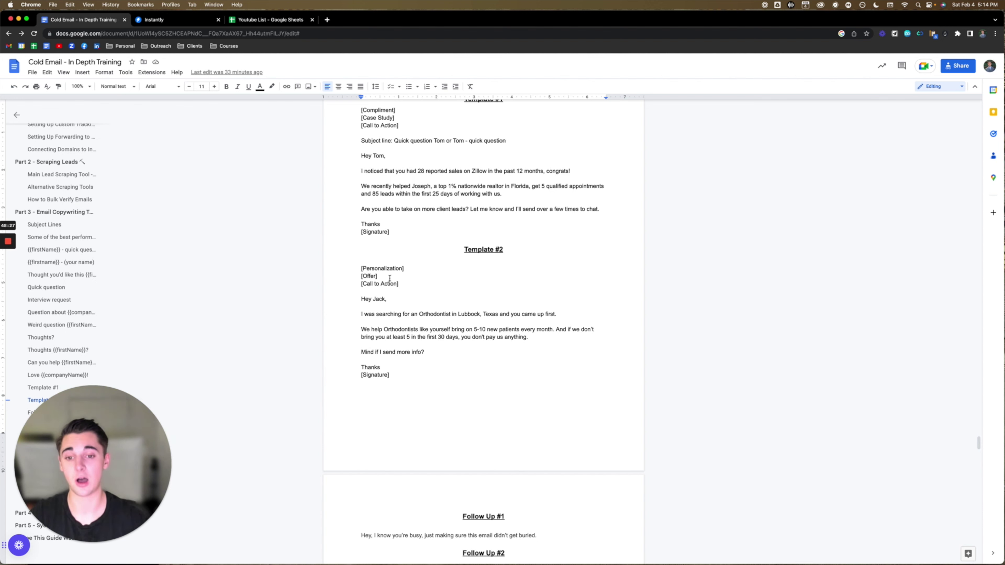
{"action": "scroll", "coordinate": [551, 265], "scroll_direction": "down", "scroll_amount": 2}
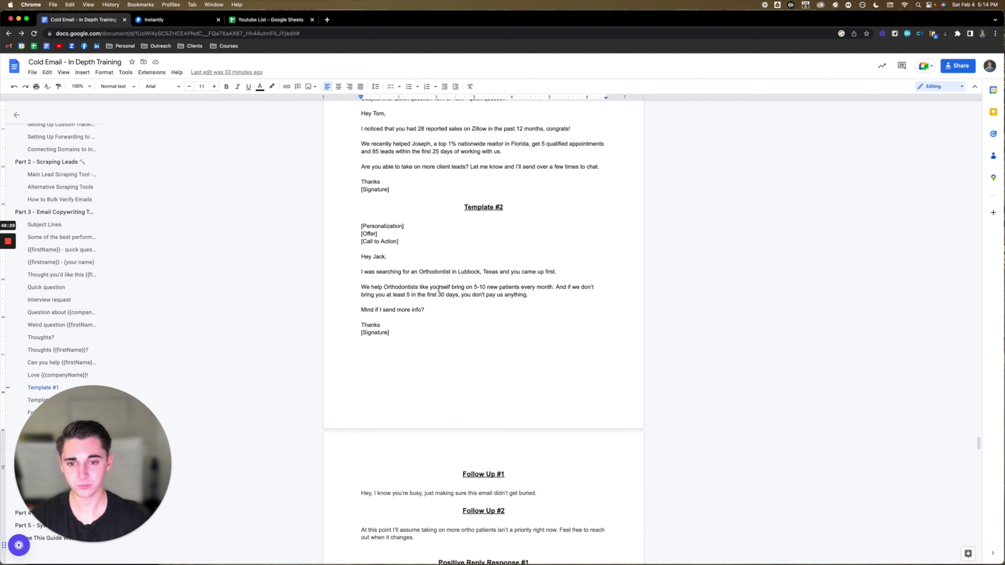
{"action": "left_click_drag", "start_coordinate": [440, 267], "coordinate": [375, 267]}
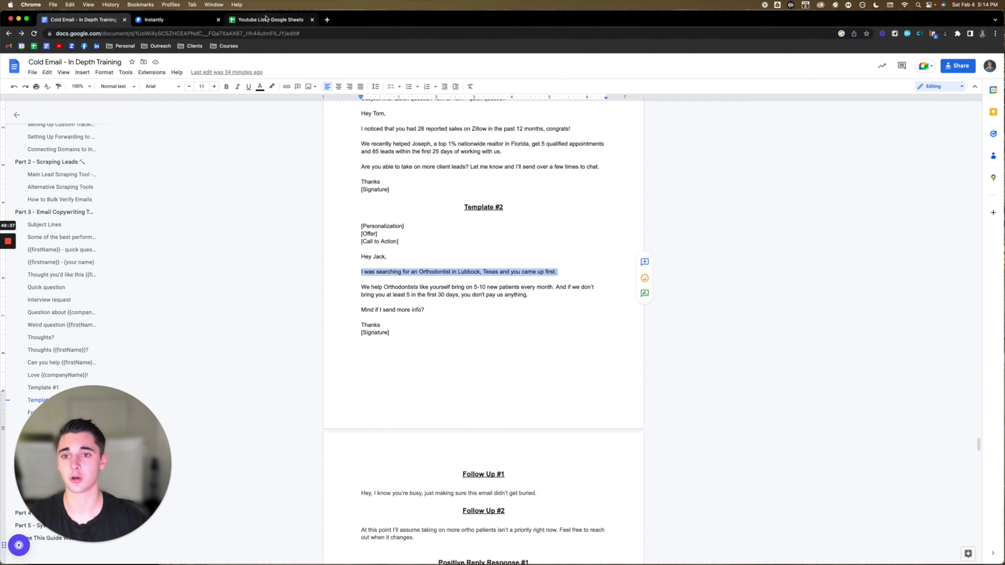
Check the City column in the Youtube List spreadsheet as personalization data, and return to the training document.
{"action": "left_click", "coordinate": [286, 21]}
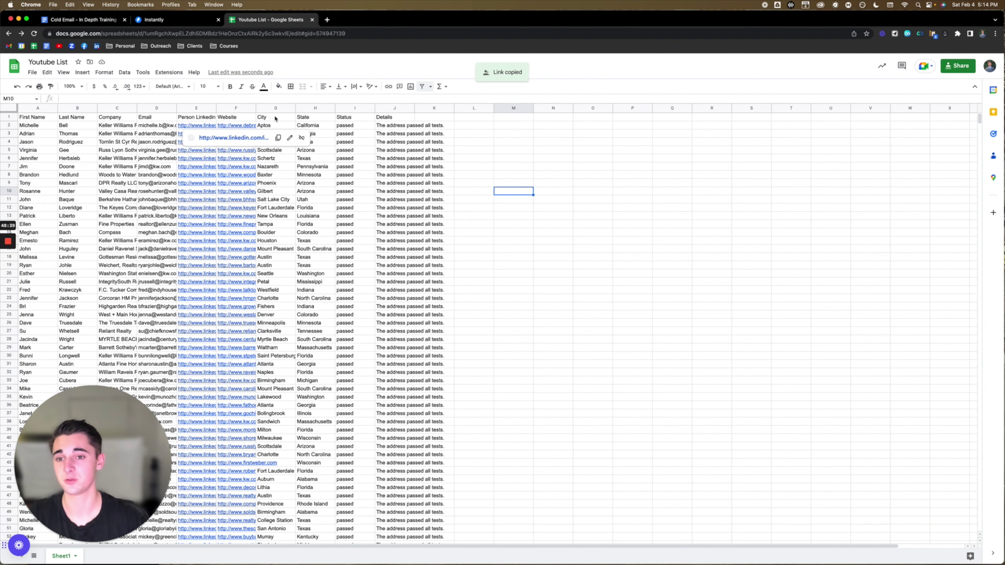
{"action": "left_click", "coordinate": [277, 225]}
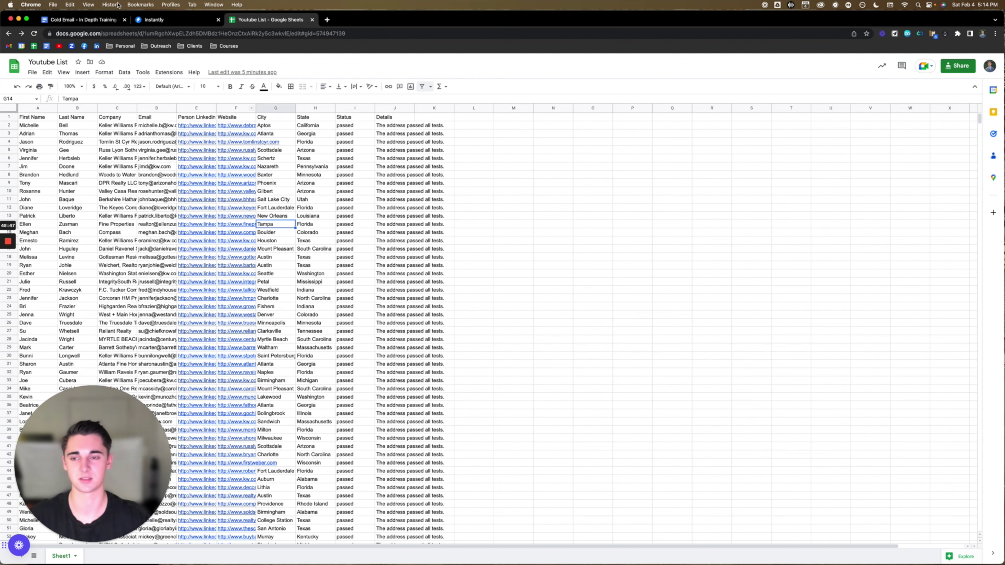
{"action": "left_click", "coordinate": [81, 20]}
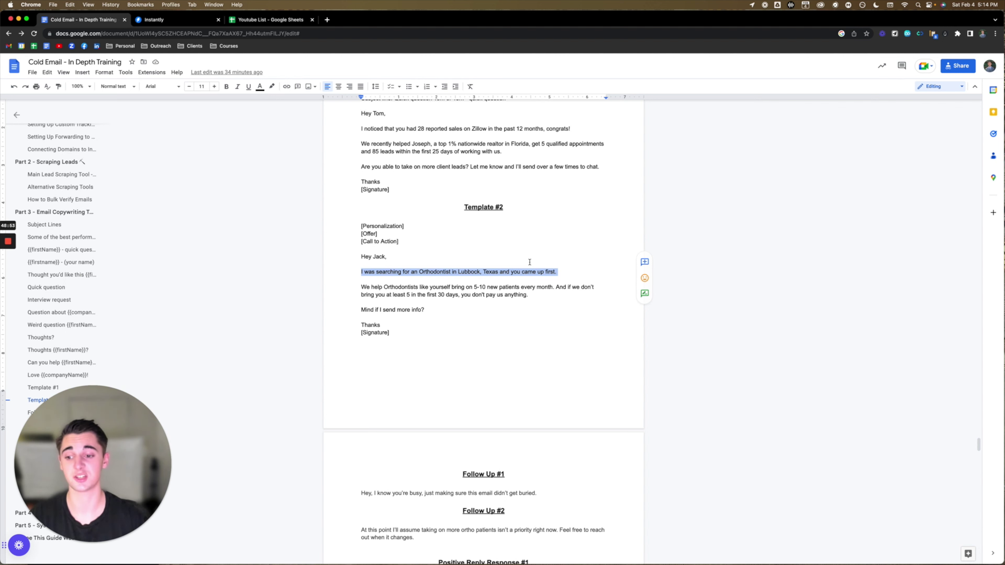
Highlight the offer sentences and the "Mind if I send more info?" call to action in Template #2's sample email.
{"action": "left_click", "coordinate": [559, 272]}
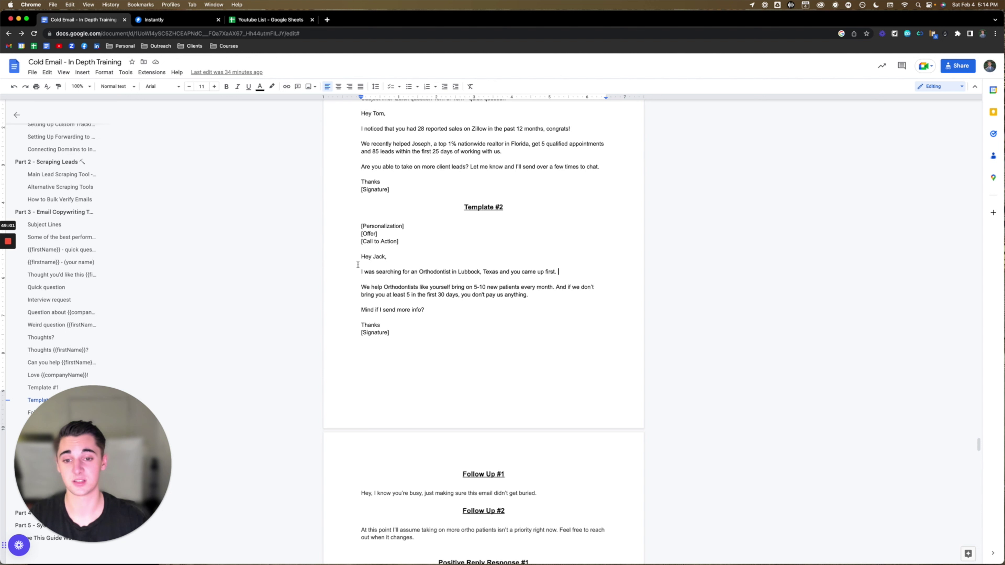
{"action": "left_click_drag", "start_coordinate": [532, 296], "coordinate": [361, 284]}
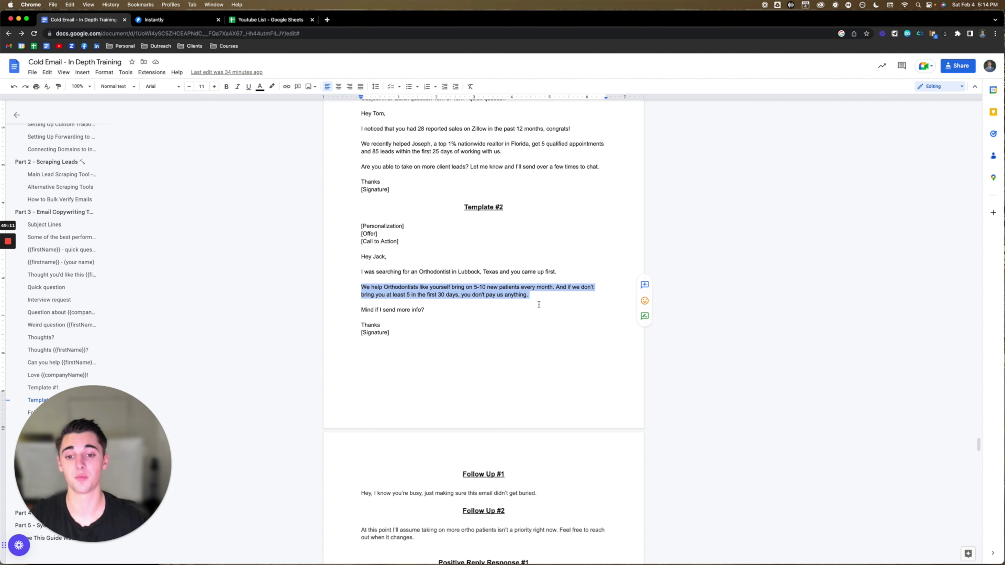
{"action": "left_click", "coordinate": [430, 313]}
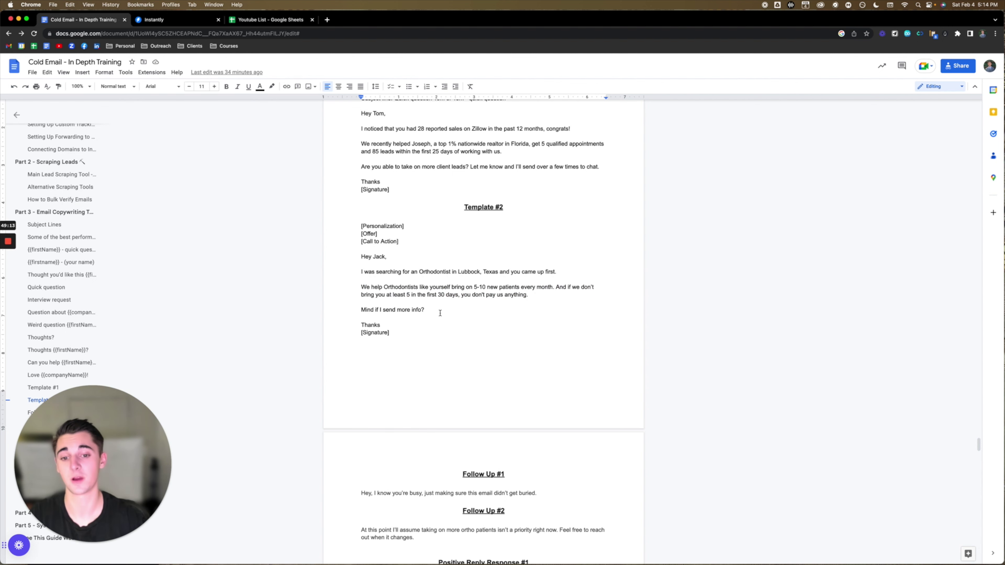
{"action": "left_click_drag", "start_coordinate": [438, 312], "coordinate": [361, 308]}
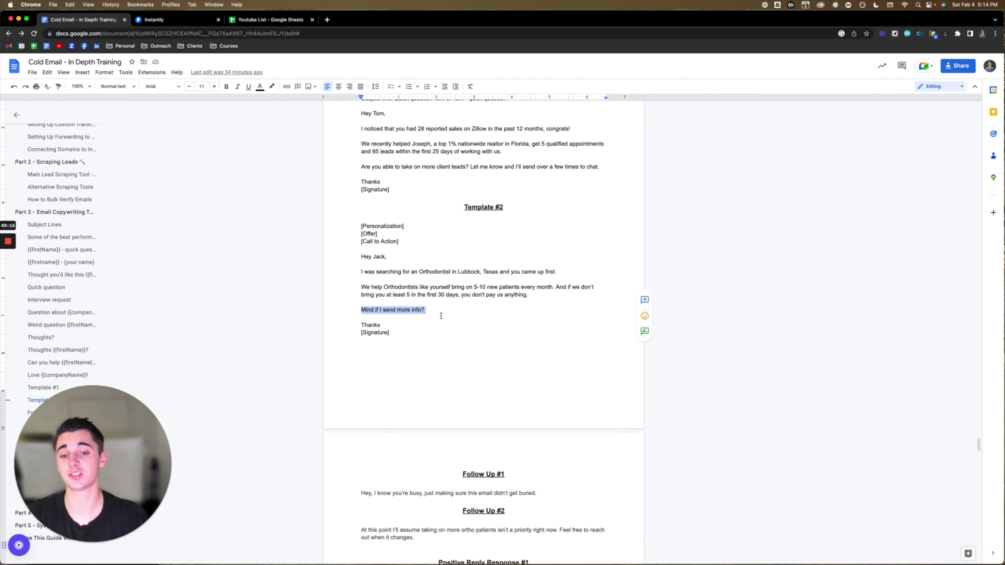
Compare the call-to-action sentences of Template #1 and Template #2 by highlighting each, and highlight Template #2's full text.
{"action": "scroll", "coordinate": [401, 354], "scroll_direction": "up", "scroll_amount": 1}
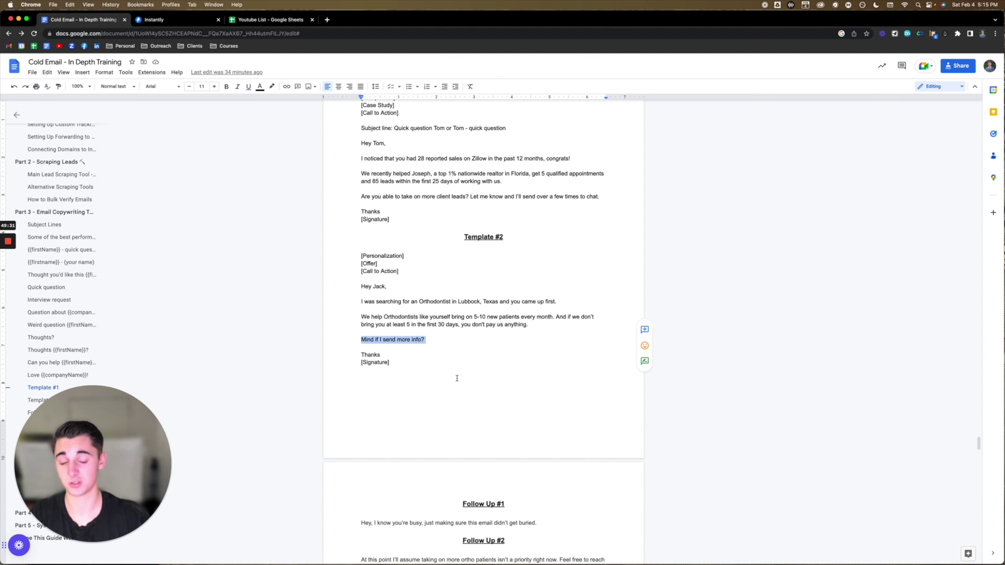
{"action": "left_click_drag", "start_coordinate": [613, 196], "coordinate": [362, 197]}
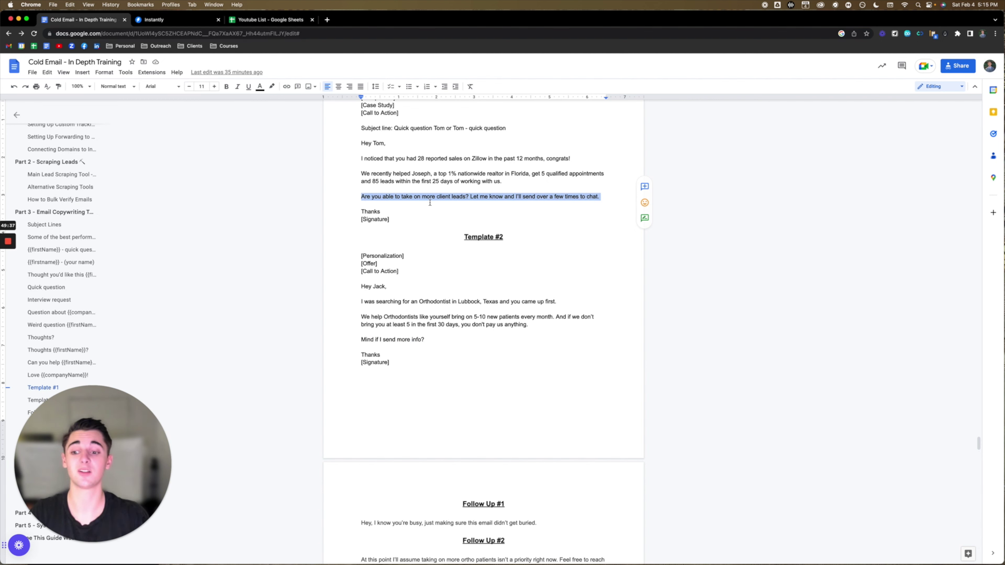
{"action": "left_click_drag", "start_coordinate": [432, 339], "coordinate": [355, 340]}
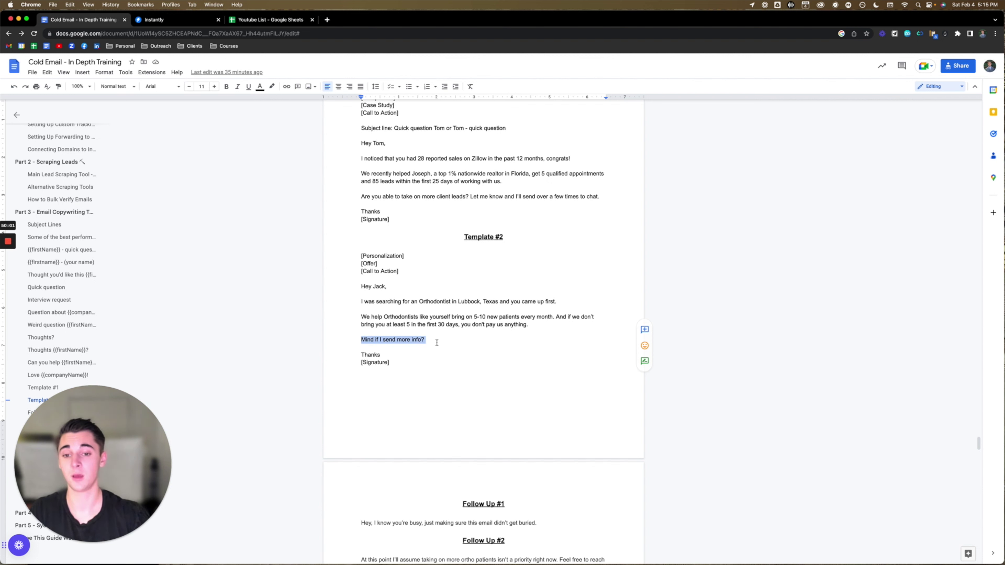
{"action": "left_click", "coordinate": [604, 190]}
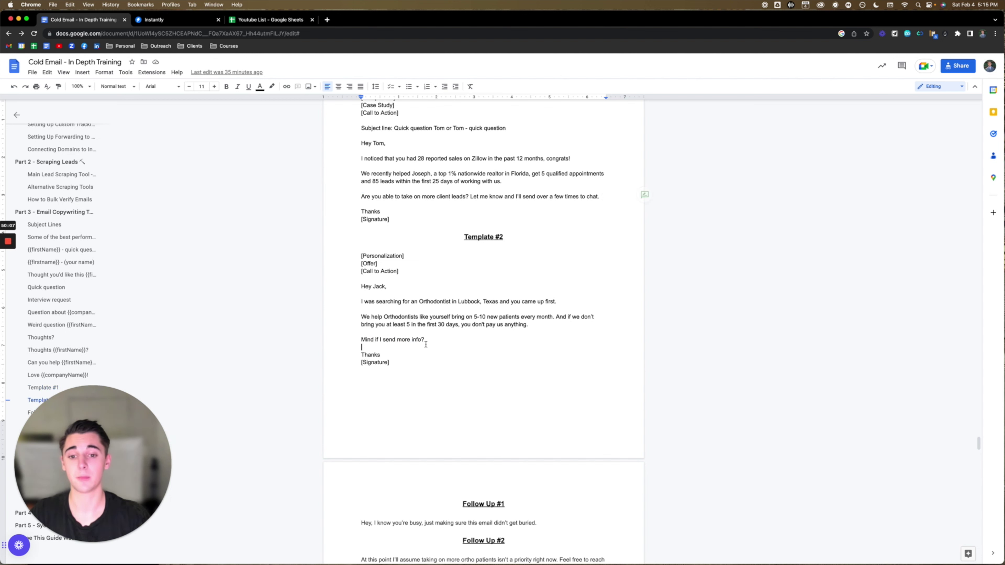
{"action": "left_click", "coordinate": [364, 335]}
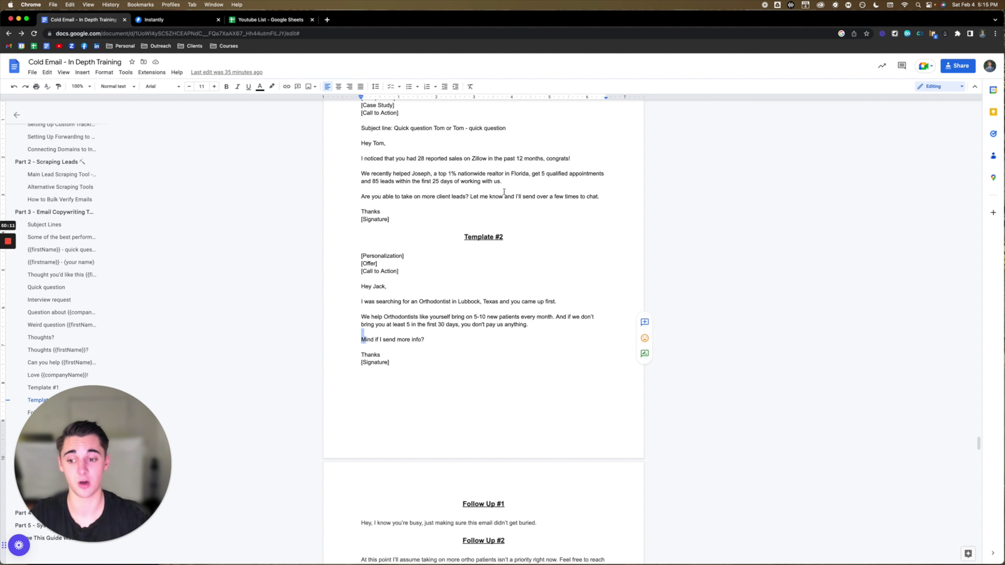
{"action": "left_click_drag", "start_coordinate": [597, 198], "coordinate": [446, 190]}
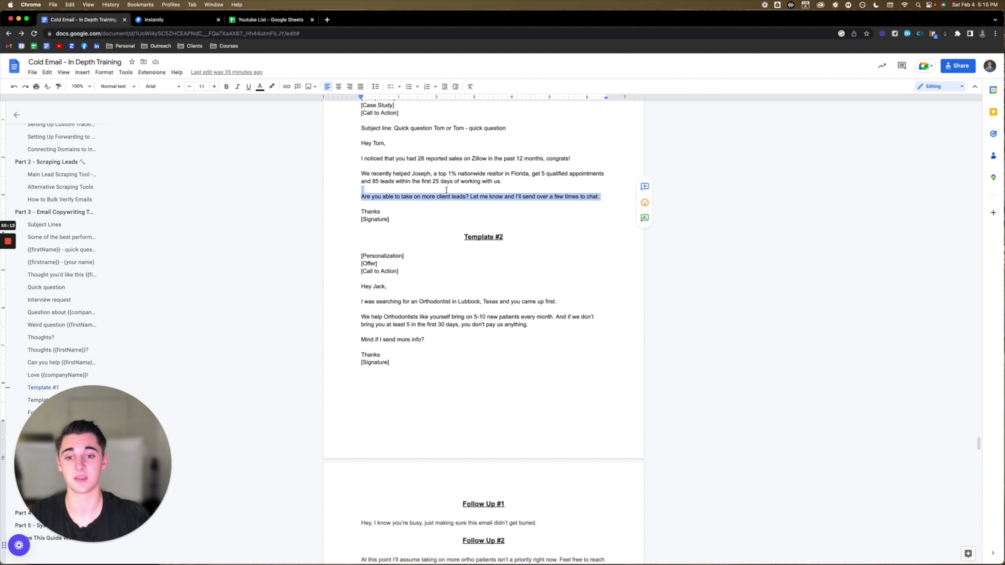
{"action": "left_click", "coordinate": [425, 190]}
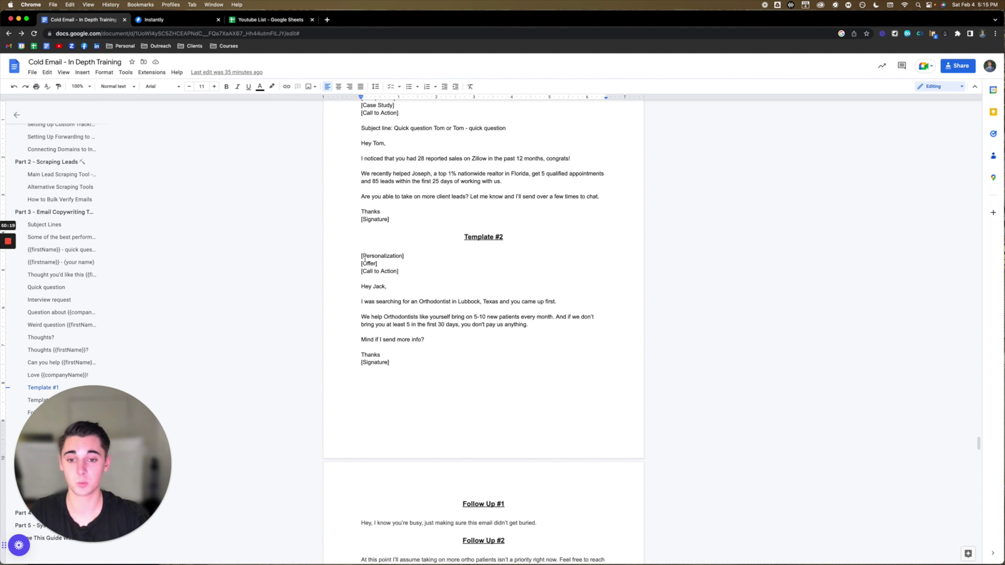
{"action": "mouse_move", "coordinate": [361, 256]}
{"action": "left_mouse_down"}
{"action": "mouse_move", "coordinate": [546, 307]}
{"action": "mouse_move", "coordinate": [478, 348]}
{"action": "mouse_move", "coordinate": [499, 360]}
{"action": "left_mouse_up"}
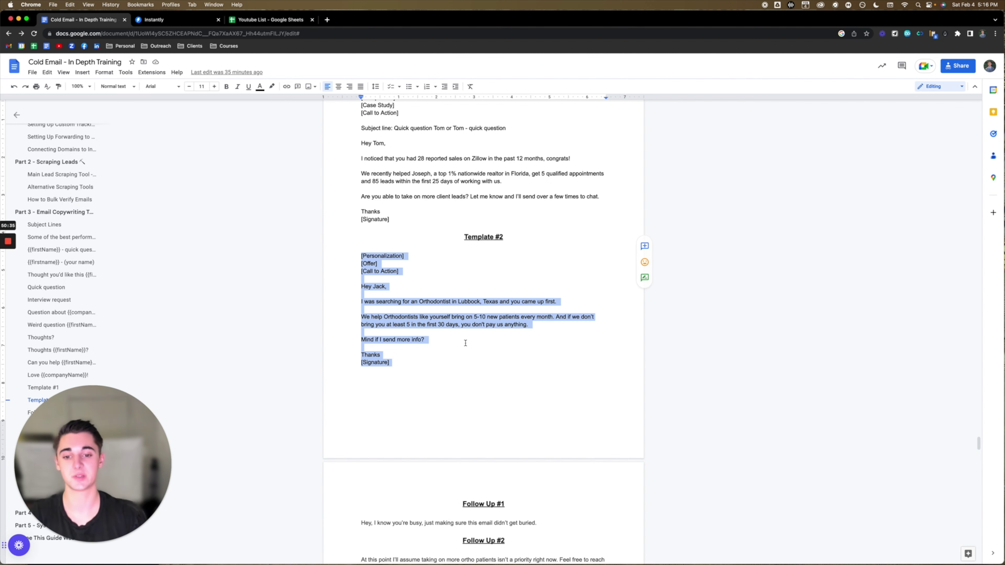
{"action": "left_click", "coordinate": [486, 344]}
Review the Follow Up #1 message and highlight its sentence about making sure the email didn't get buried.
{"action": "scroll", "coordinate": [486, 344], "scroll_direction": "down", "scroll_amount": 5}
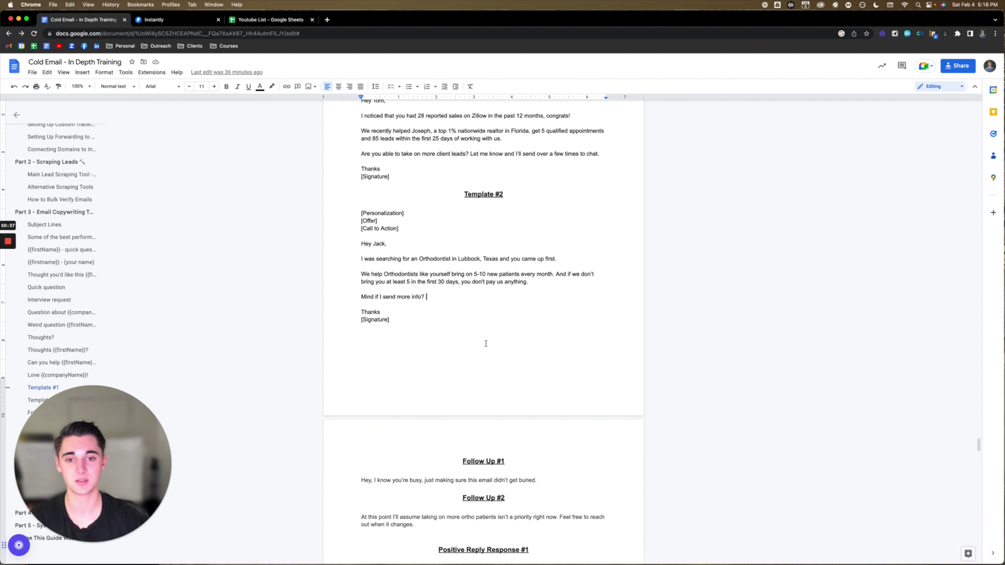
{"action": "scroll", "coordinate": [486, 344], "scroll_direction": "down", "scroll_amount": 3}
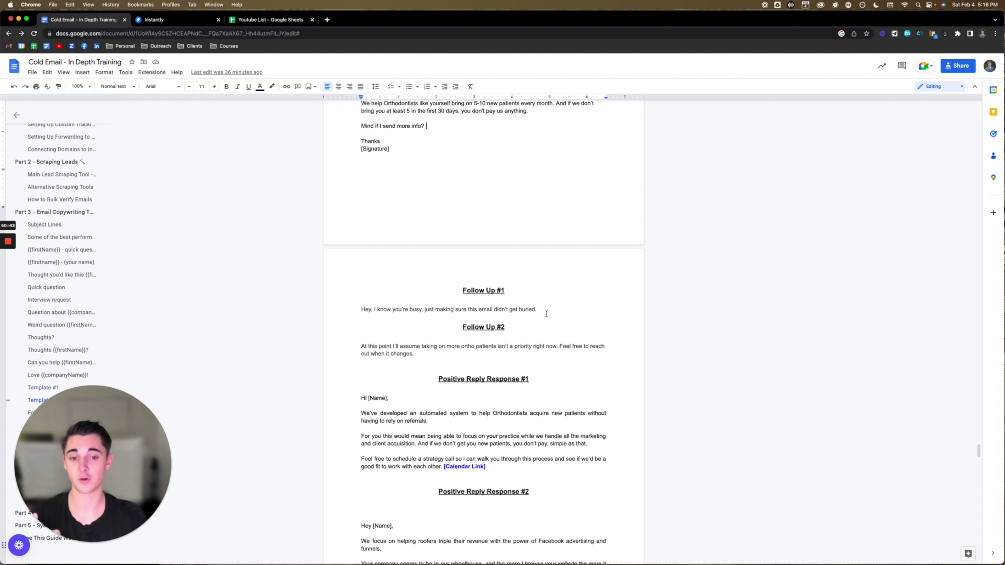
{"action": "left_click_drag", "start_coordinate": [537, 310], "coordinate": [361, 308]}
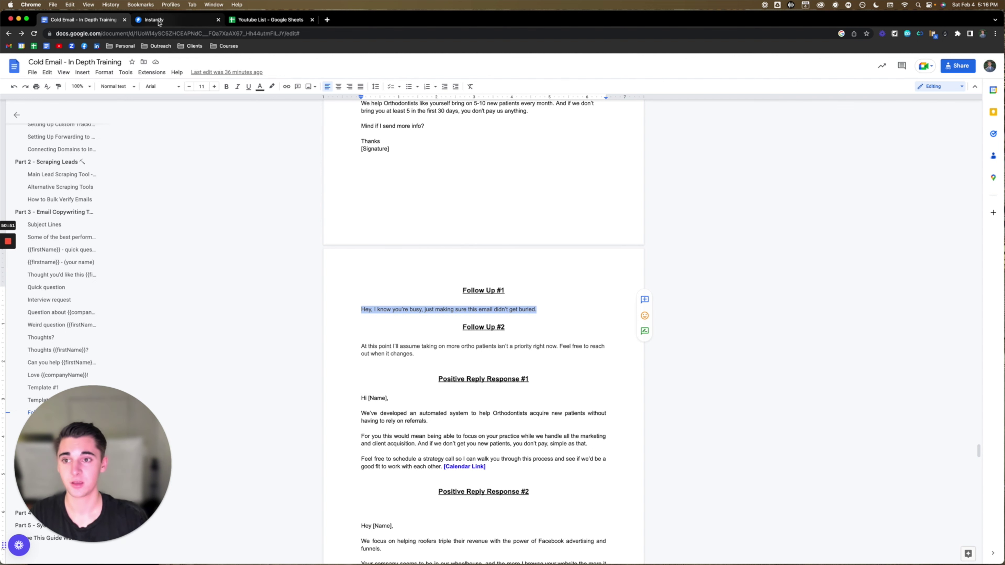
{"action": "scroll", "coordinate": [481, 340], "scroll_direction": "down", "scroll_amount": 2}
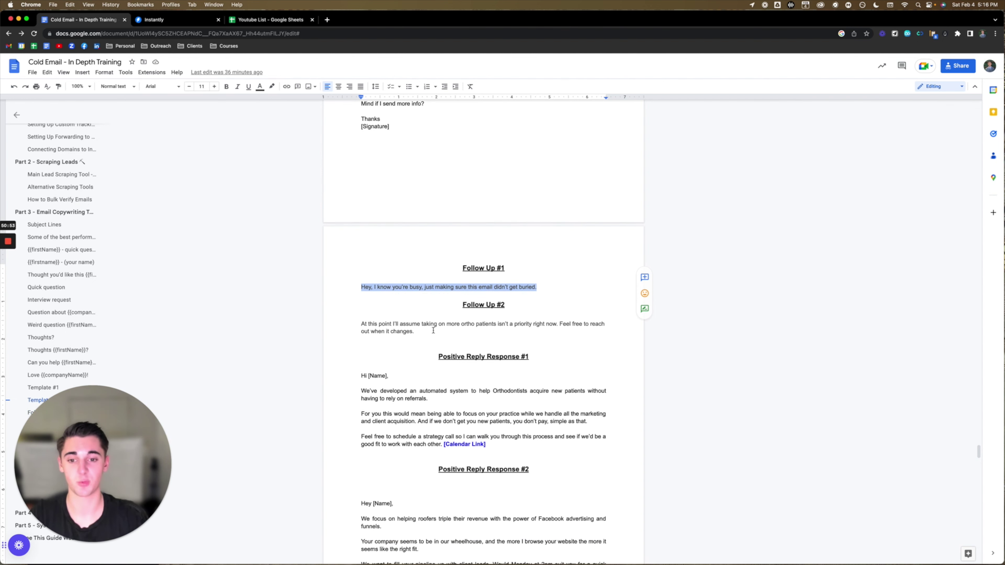
{"action": "left_click", "coordinate": [420, 333]}
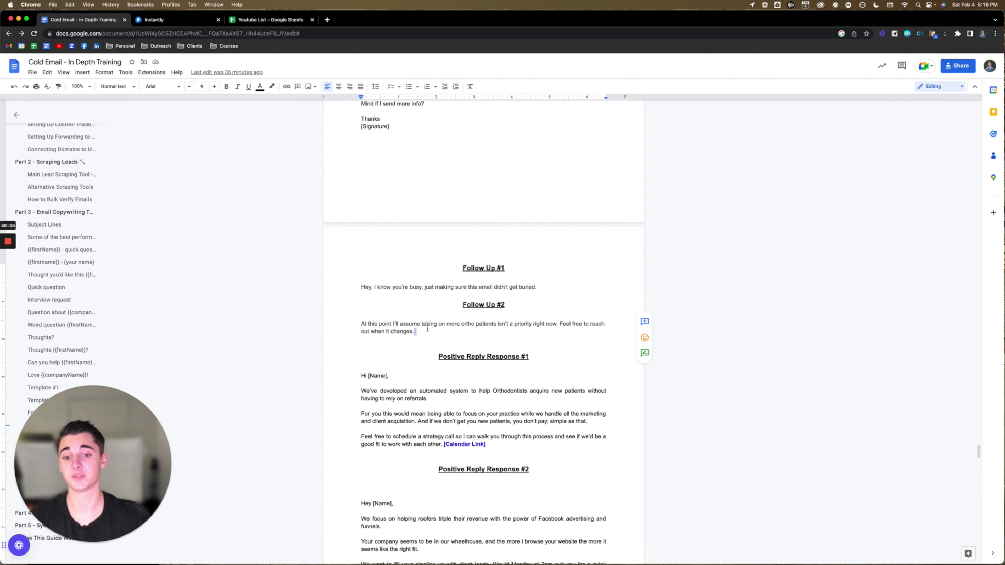
{"action": "left_click_drag", "start_coordinate": [540, 287], "coordinate": [362, 288]}
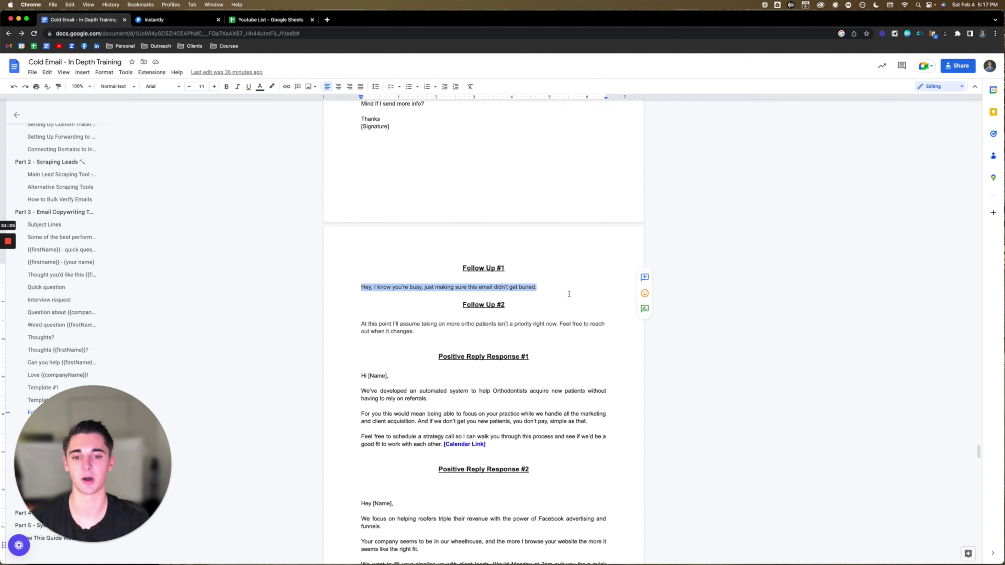
{"action": "left_click", "coordinate": [558, 287]}
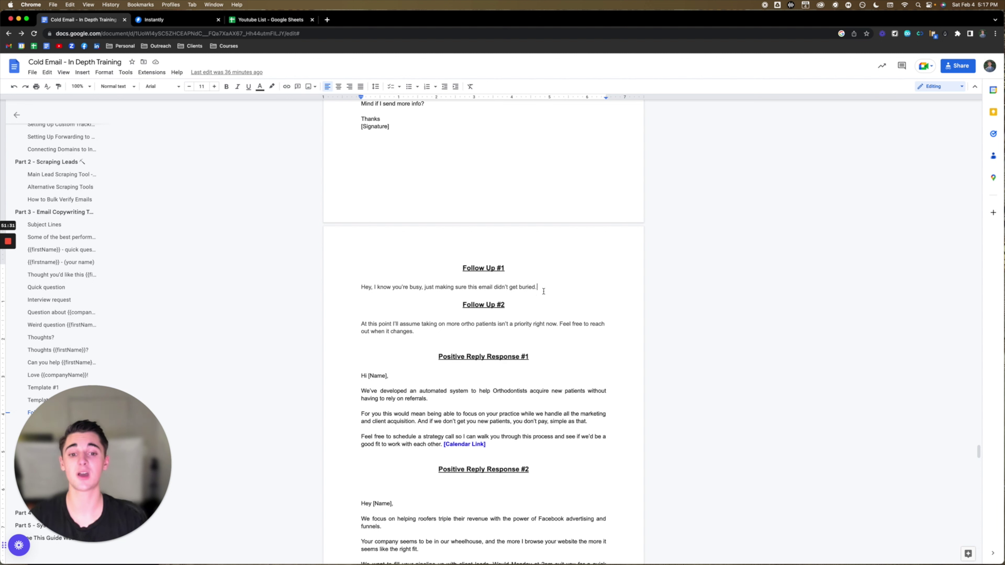
{"action": "left_click_drag", "start_coordinate": [556, 288], "coordinate": [360, 281]}
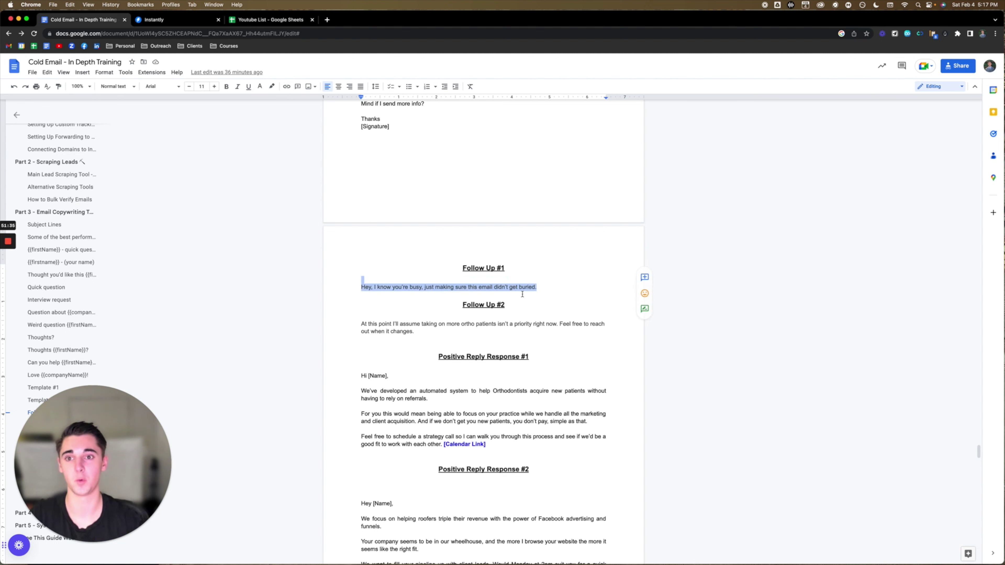
{"action": "left_click", "coordinate": [540, 288]}
Highlight the Follow Up #2 message about ortho patients not being a priority, and look back at Template #2.
{"action": "scroll", "coordinate": [538, 311], "scroll_direction": "down", "scroll_amount": 2}
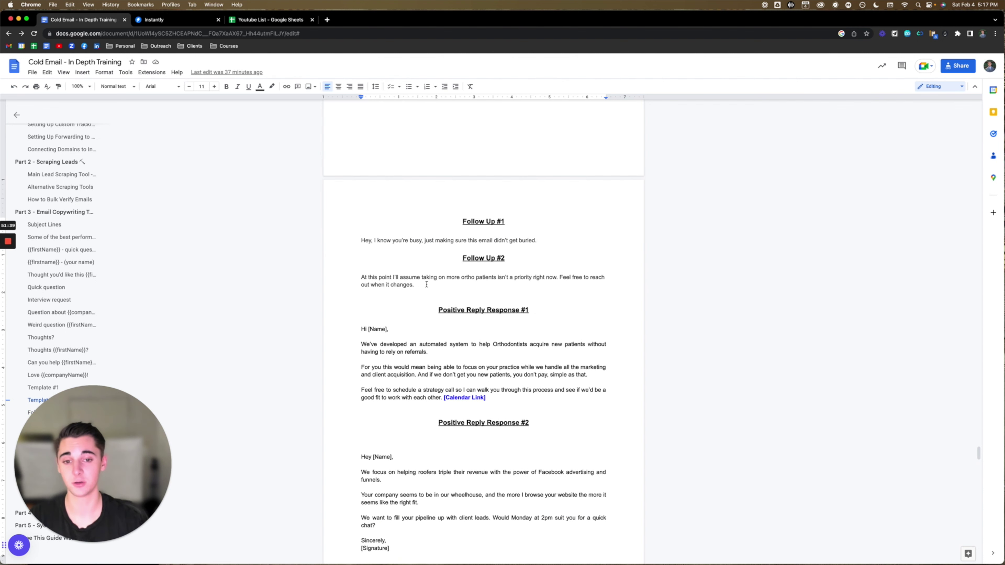
{"action": "left_click_drag", "start_coordinate": [415, 285], "coordinate": [354, 274]}
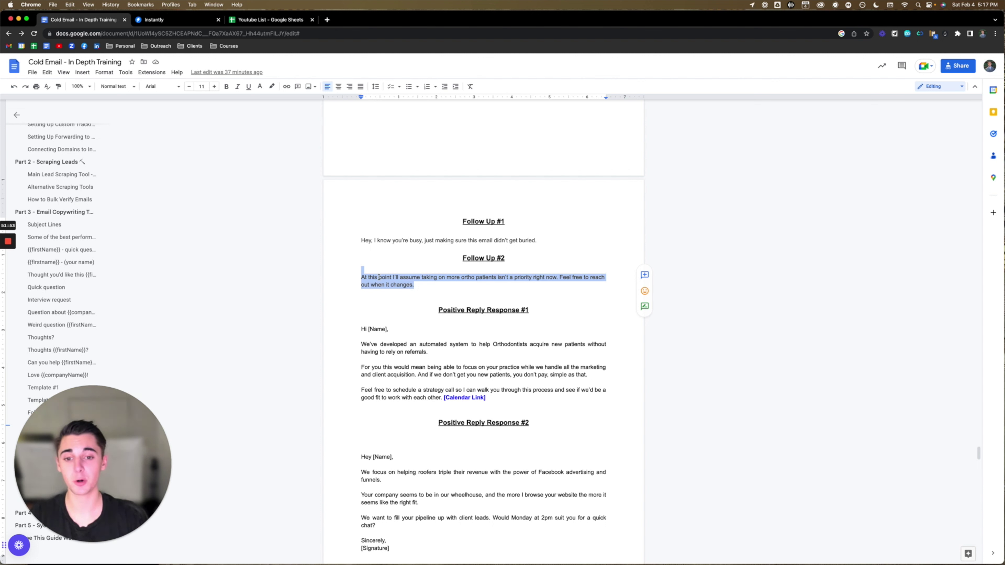
{"action": "left_click", "coordinate": [503, 288]}
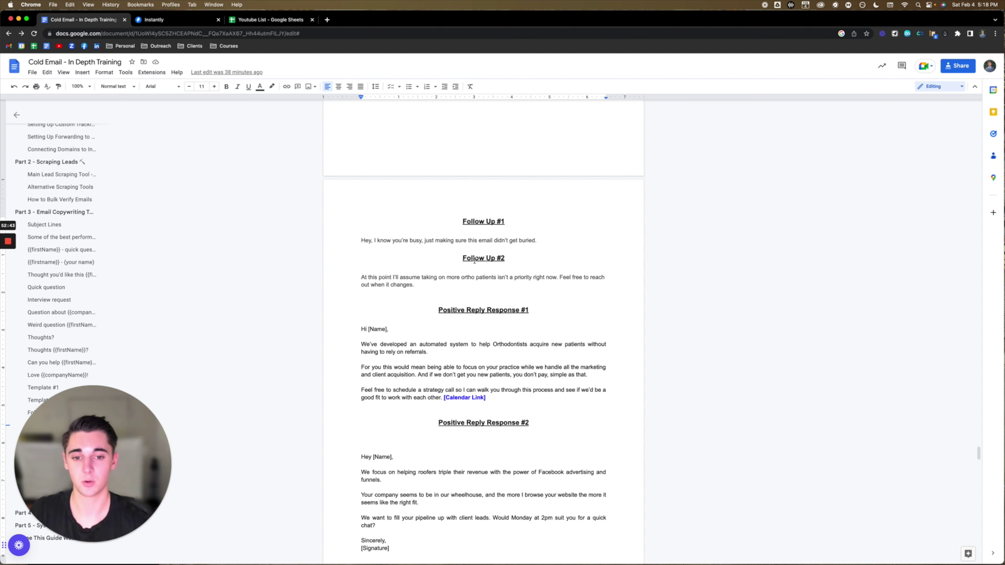
{"action": "scroll", "coordinate": [475, 261], "scroll_direction": "up", "scroll_amount": 5}
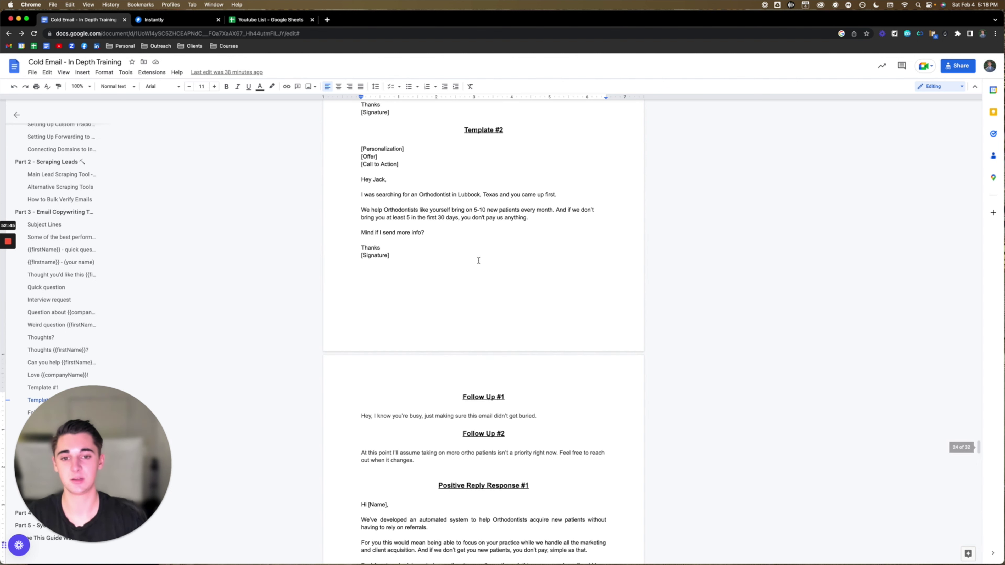
Review Positive Reply Response #1, highlighting its [Calendar Link] placeholder and the full body text.
{"action": "scroll", "coordinate": [474, 326], "scroll_direction": "down", "scroll_amount": 7}
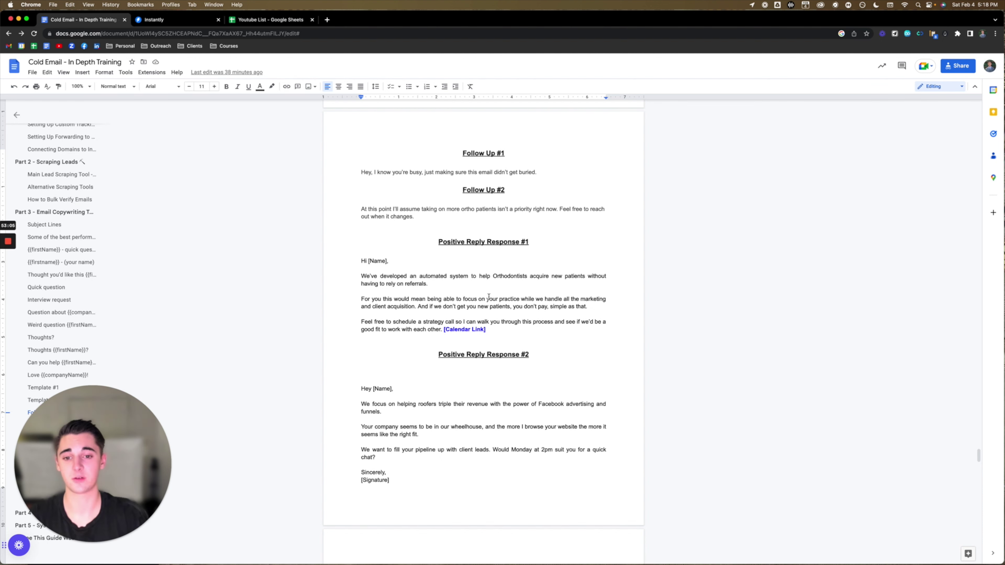
{"action": "scroll", "coordinate": [489, 297], "scroll_direction": "down", "scroll_amount": 1}
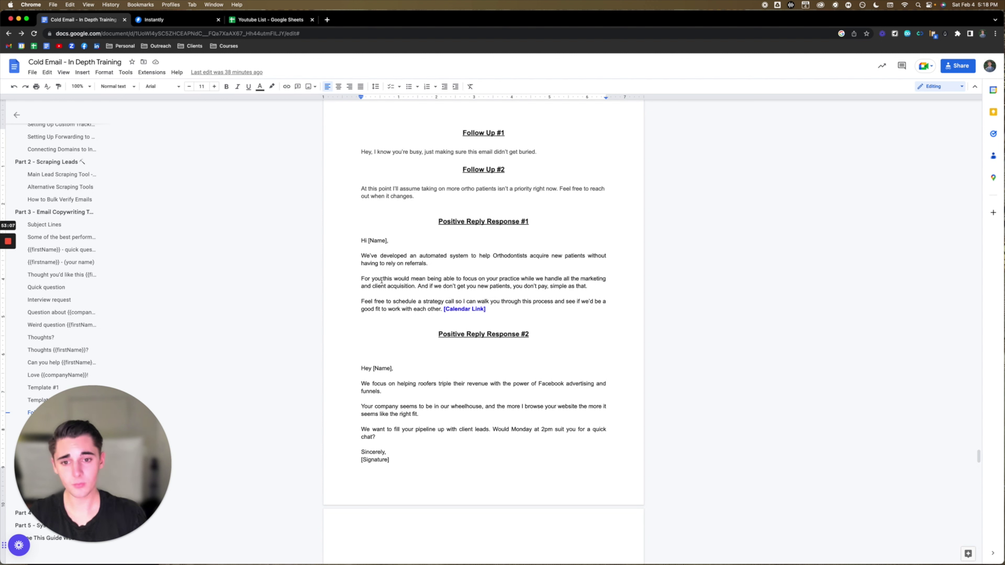
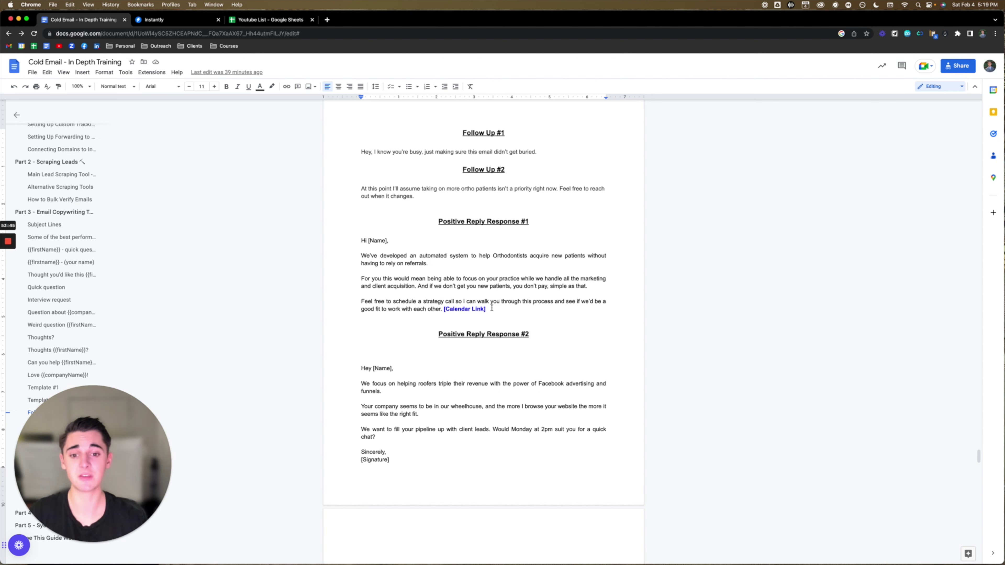
{"action": "left_click_drag", "start_coordinate": [489, 310], "coordinate": [444, 309]}
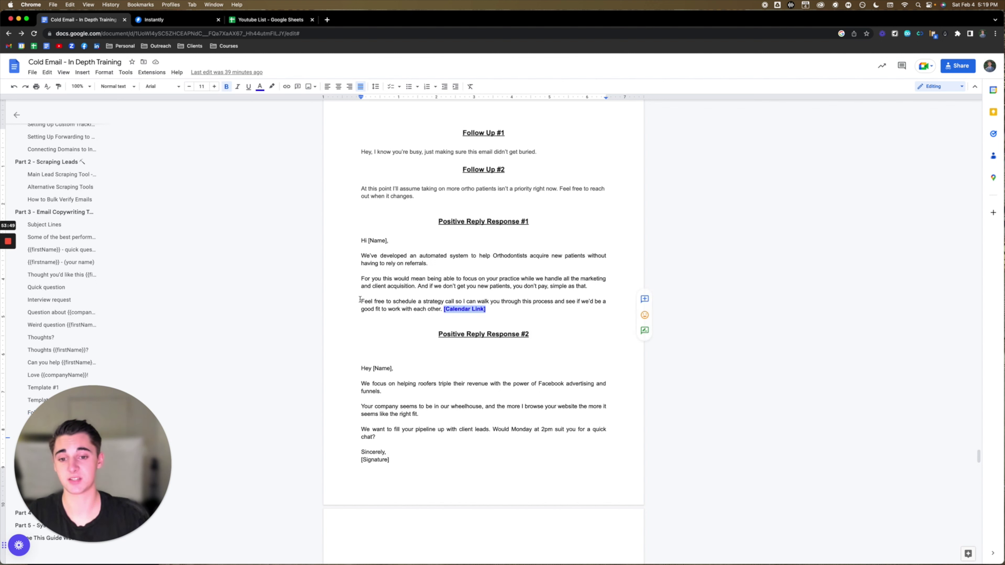
{"action": "left_click", "coordinate": [513, 307]}
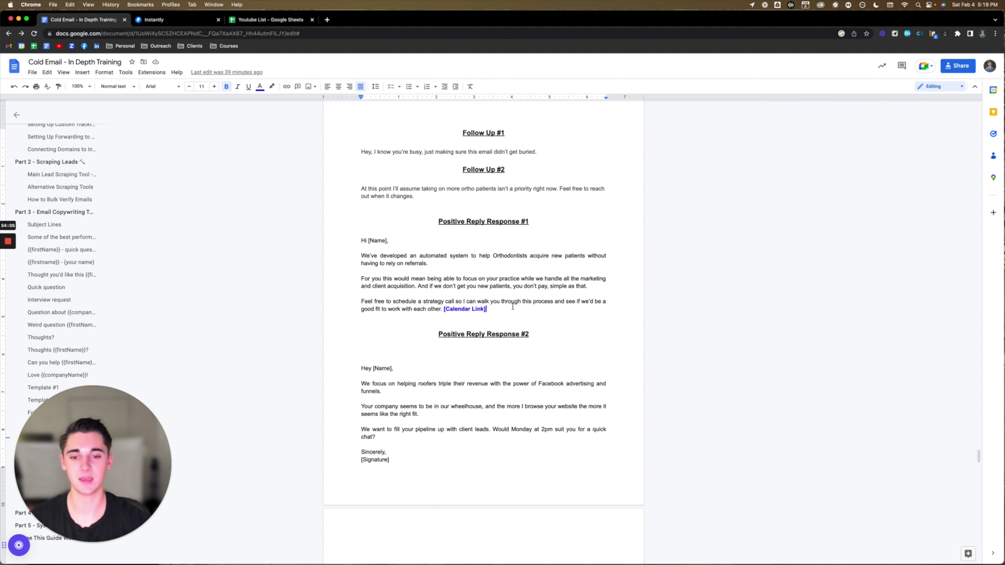
{"action": "left_click", "coordinate": [363, 255], "text": "shift"}
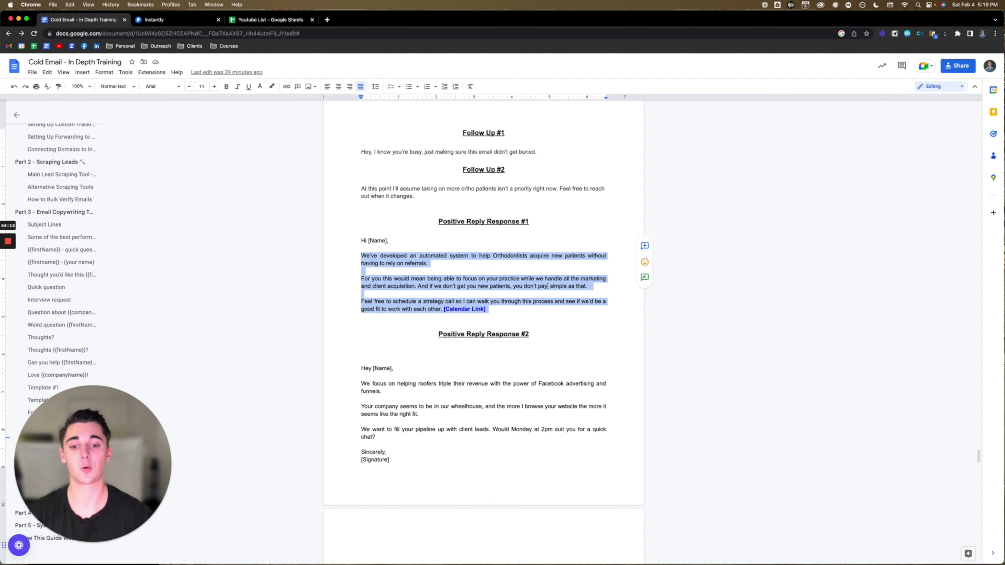
{"action": "left_click", "coordinate": [520, 289]}
Delete the word "Facebook" from the opening sentence about helping roofers in Positive Reply Response #2.
{"action": "scroll", "coordinate": [450, 351], "scroll_direction": "down", "scroll_amount": 3}
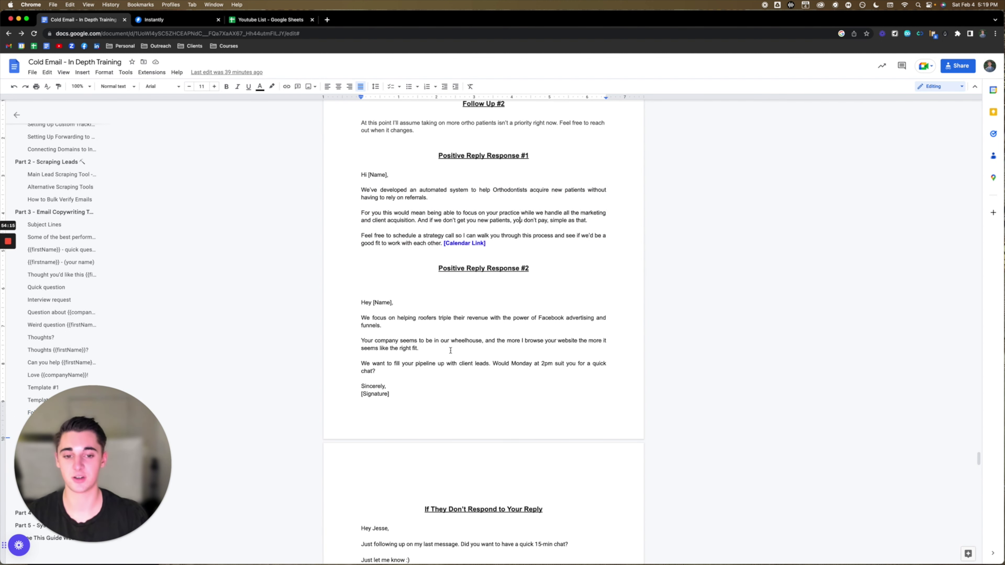
{"action": "scroll", "coordinate": [447, 341], "scroll_direction": "down", "scroll_amount": 2}
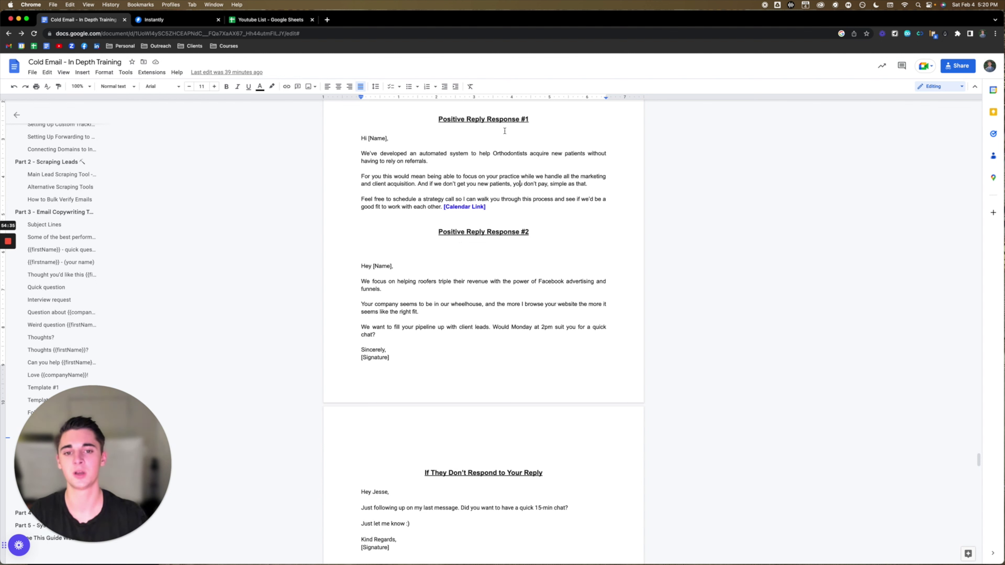
{"action": "scroll", "coordinate": [519, 309], "scroll_direction": "down", "scroll_amount": 1}
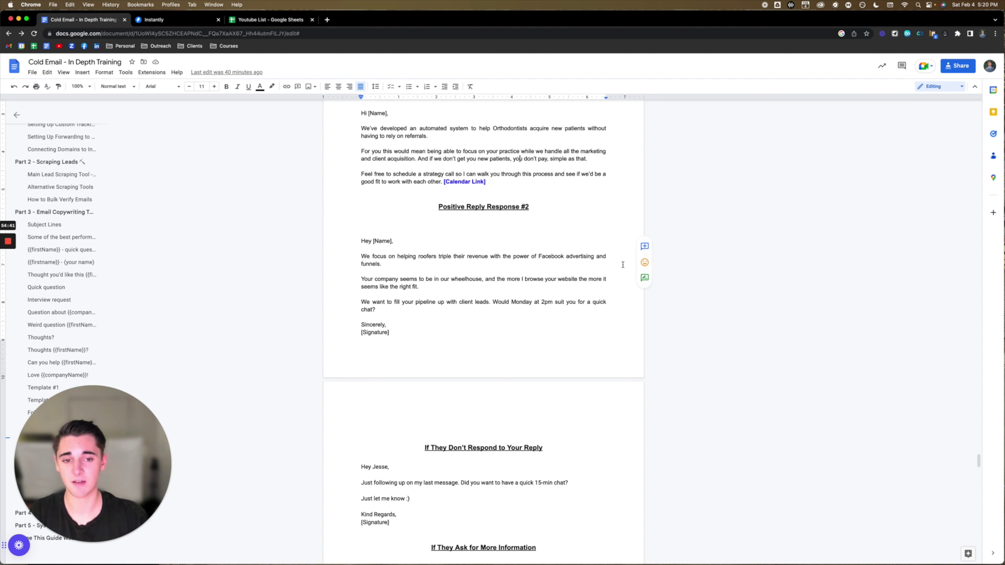
{"action": "double_click", "coordinate": [549, 256]}
{"action": "key", "text": "Left"}
{"action": "double_click", "coordinate": [557, 257]}
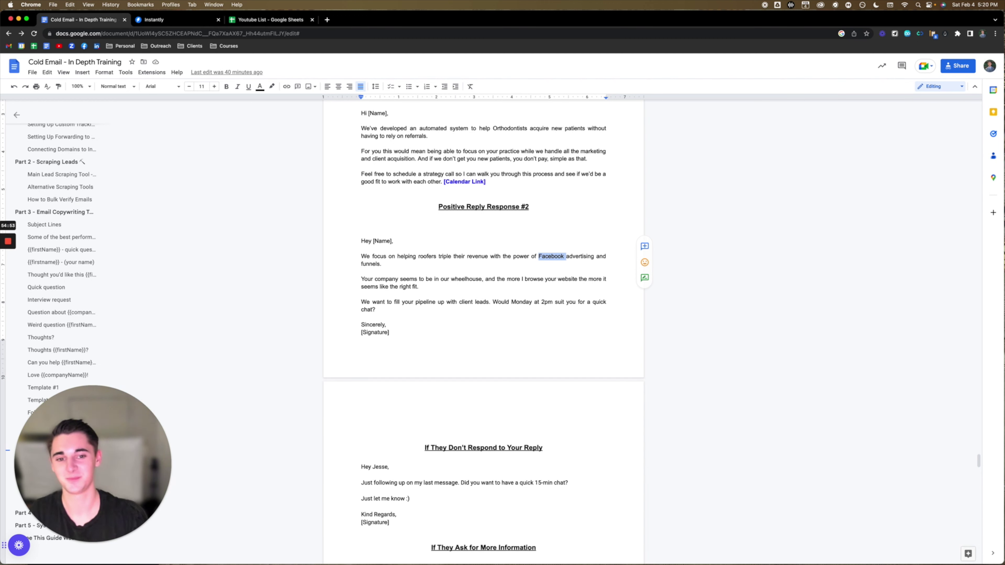
{"action": "key", "text": "BackSpace"}
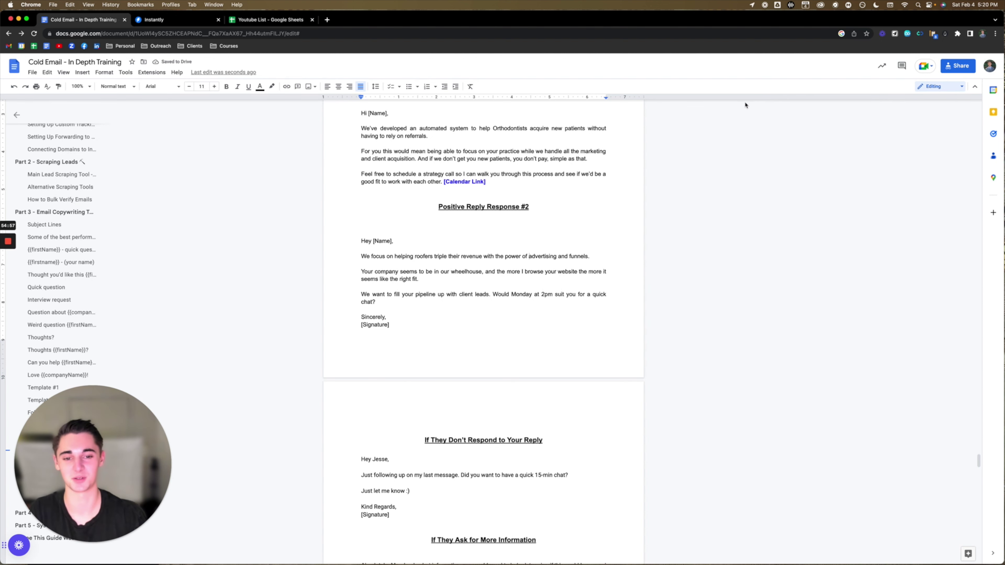
Review Positive Reply Response #2 and highlight its closing question, "Would Monday at 2pm suit you for a quick chat?".
{"action": "scroll", "coordinate": [555, 232], "scroll_direction": "down", "scroll_amount": 2}
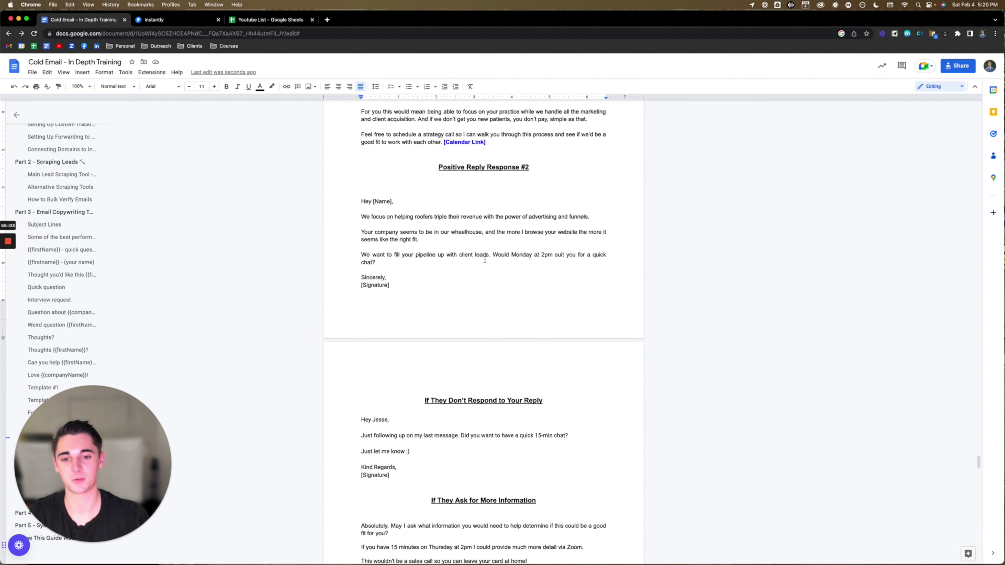
{"action": "scroll", "coordinate": [484, 259], "scroll_direction": "down", "scroll_amount": 1}
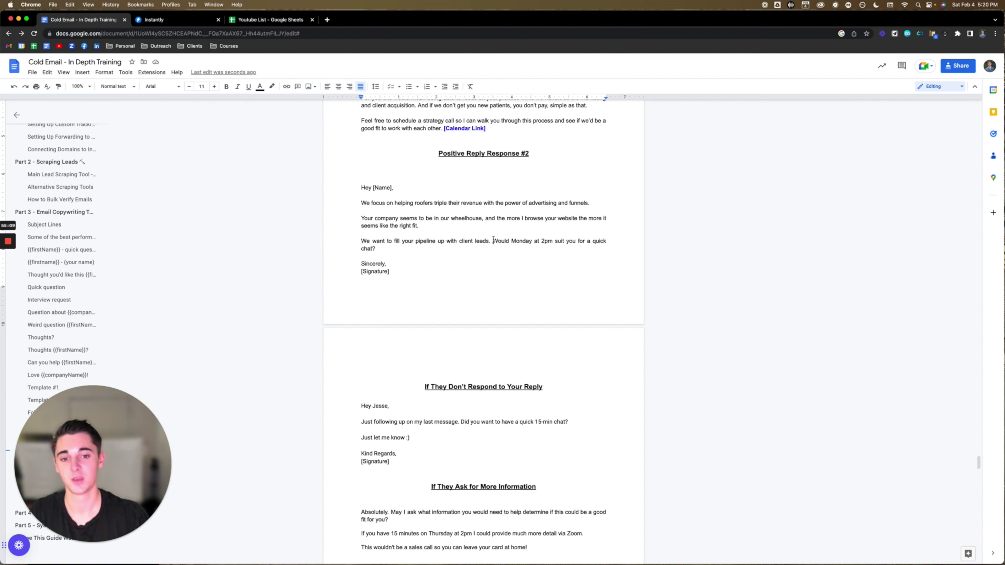
{"action": "left_click_drag", "start_coordinate": [494, 241], "coordinate": [527, 252]}
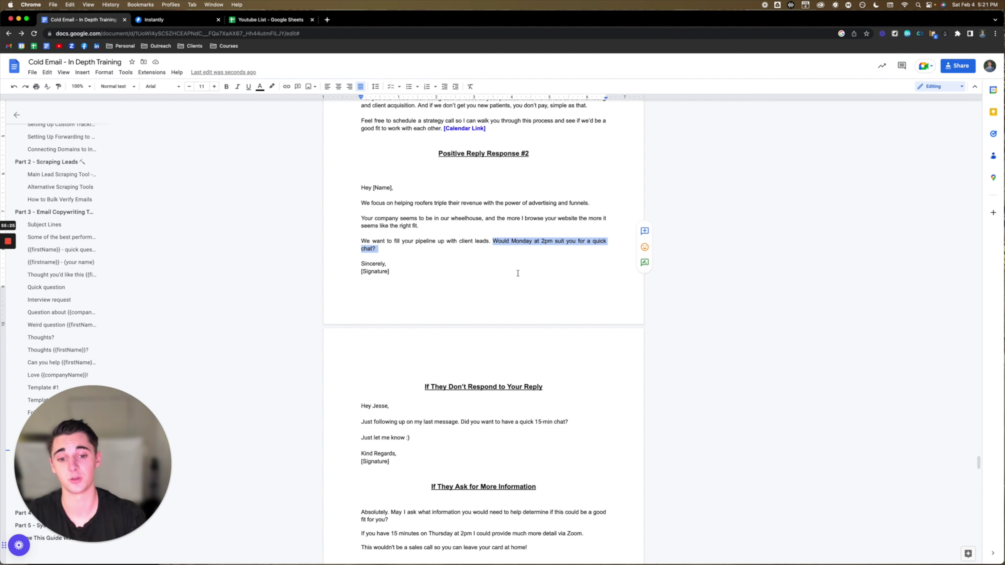
{"action": "scroll", "coordinate": [474, 177], "scroll_direction": "down", "scroll_amount": 1}
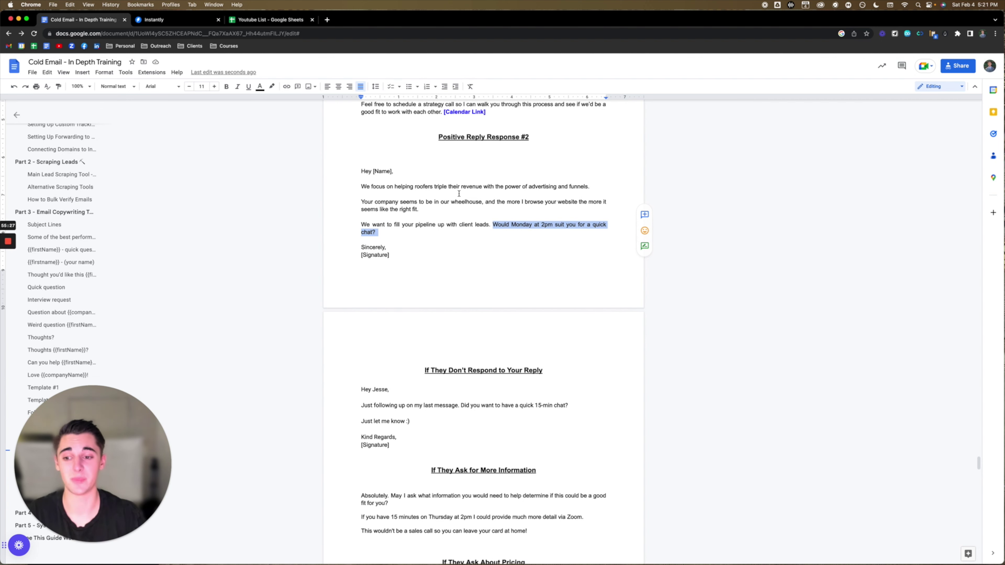
{"action": "scroll", "coordinate": [515, 284], "scroll_direction": "down", "scroll_amount": 1}
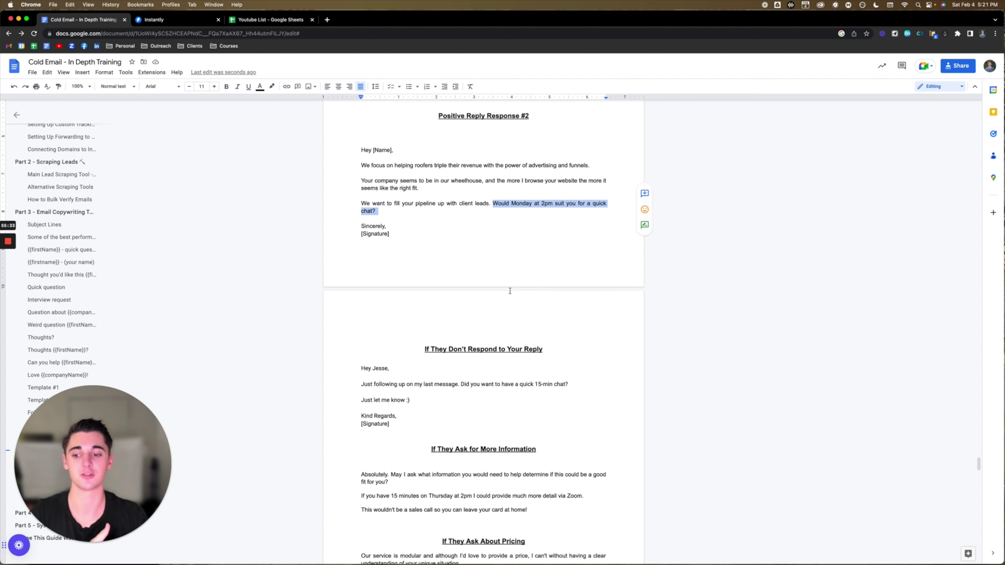
{"action": "scroll", "coordinate": [510, 292], "scroll_direction": "down", "scroll_amount": 3}
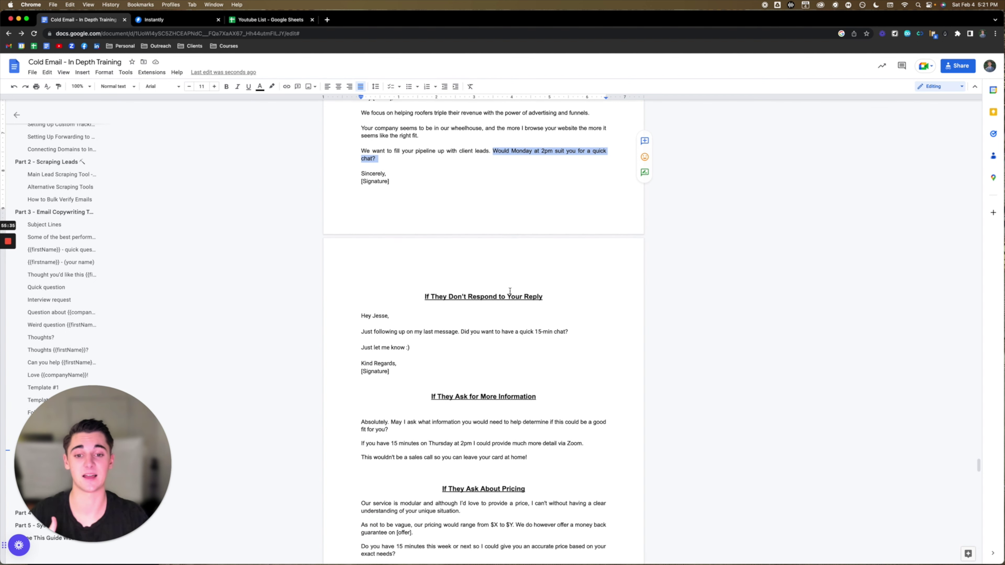
Look over the "If They Don't Respond to Your Reply" message and look back at Positive Reply Responses #1 and #2.
{"action": "left_click", "coordinate": [412, 369]}
{"action": "scroll", "coordinate": [401, 299], "scroll_direction": "down", "scroll_amount": 1}
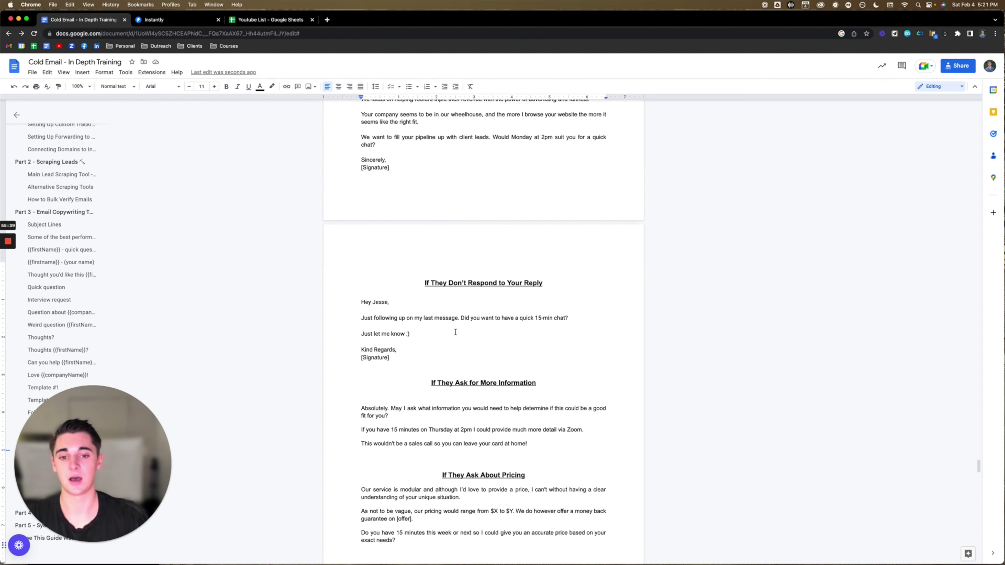
{"action": "scroll", "coordinate": [455, 332], "scroll_direction": "down", "scroll_amount": 1}
{"action": "scroll", "coordinate": [468, 180], "scroll_direction": "up", "scroll_amount": 3}
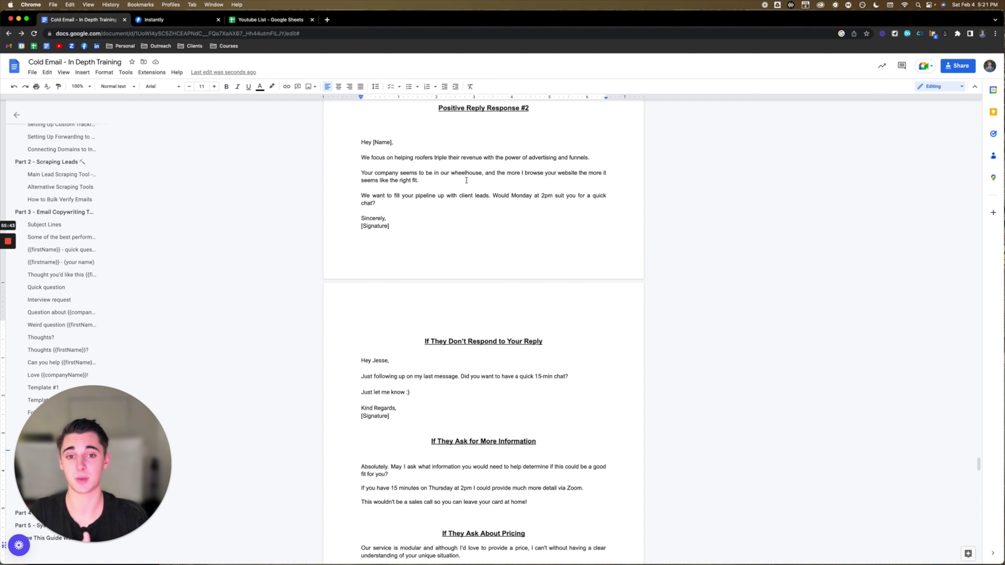
{"action": "scroll", "coordinate": [467, 180], "scroll_direction": "up", "scroll_amount": 5}
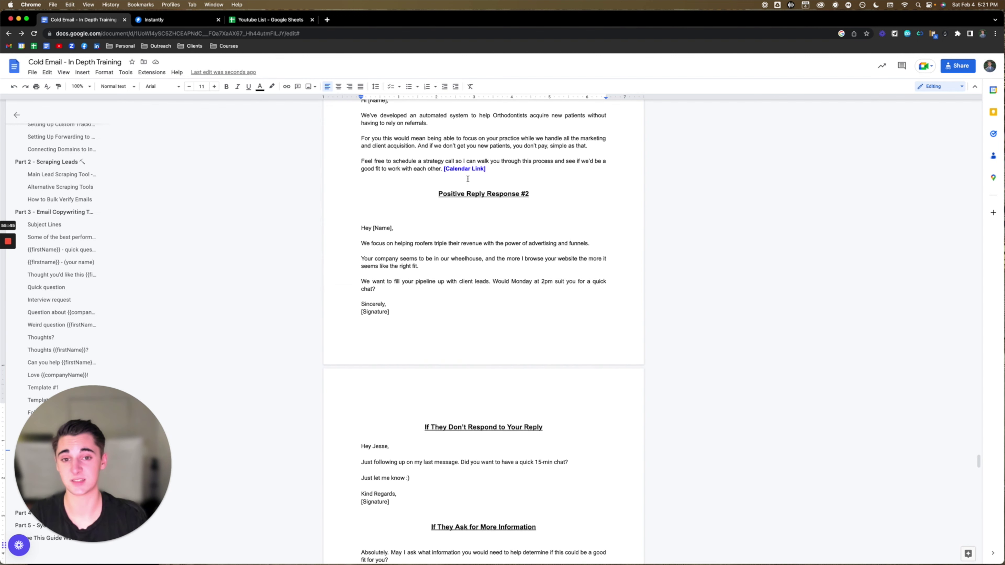
{"action": "scroll", "coordinate": [486, 208], "scroll_direction": "up", "scroll_amount": 1}
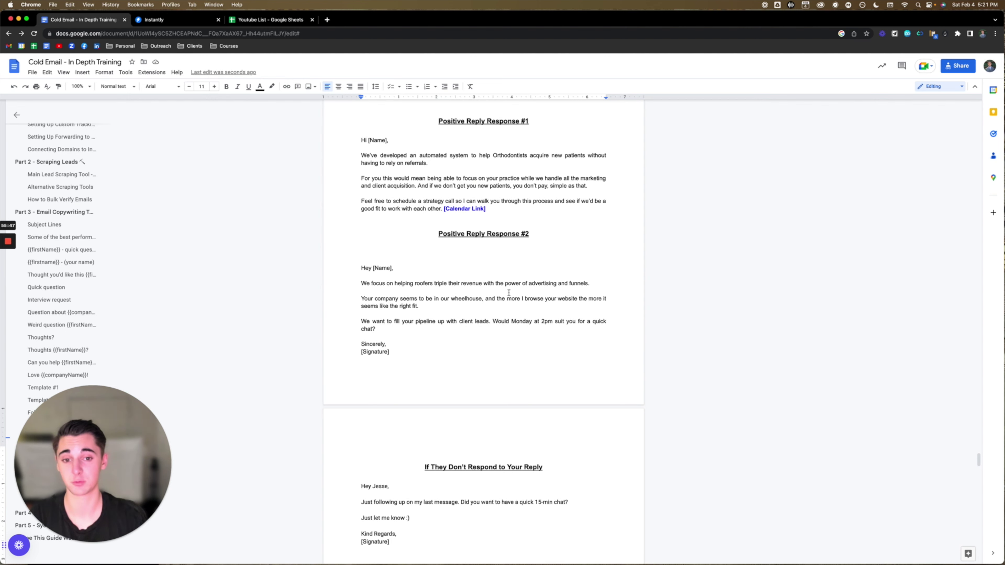
Reword the opening of the "If They Don't Respond to Your Reply" message to "Again, just following up on my last message.".
{"action": "scroll", "coordinate": [508, 293], "scroll_direction": "down", "scroll_amount": 10}
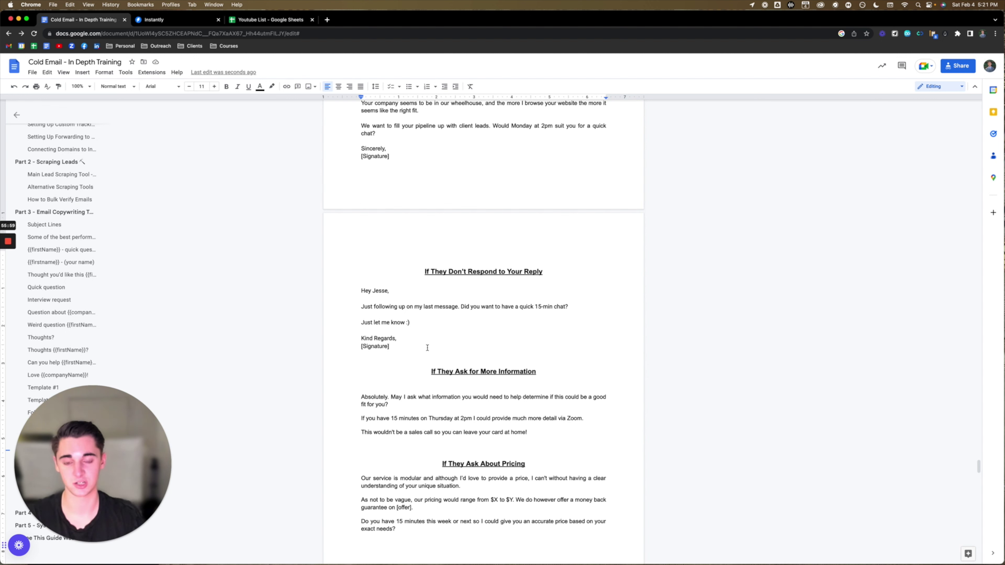
{"action": "double_click", "coordinate": [427, 323]}
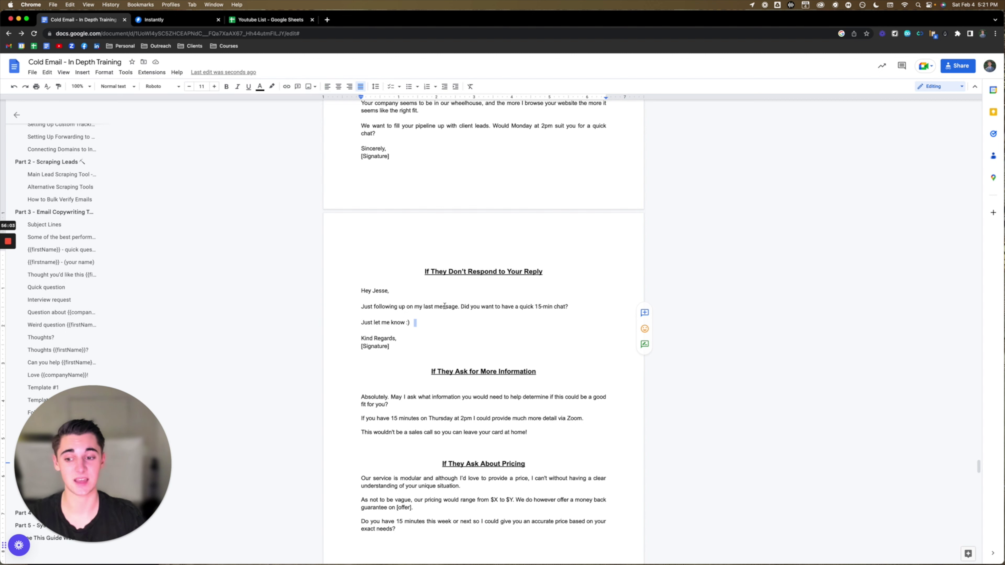
{"action": "left_click", "coordinate": [363, 307]}
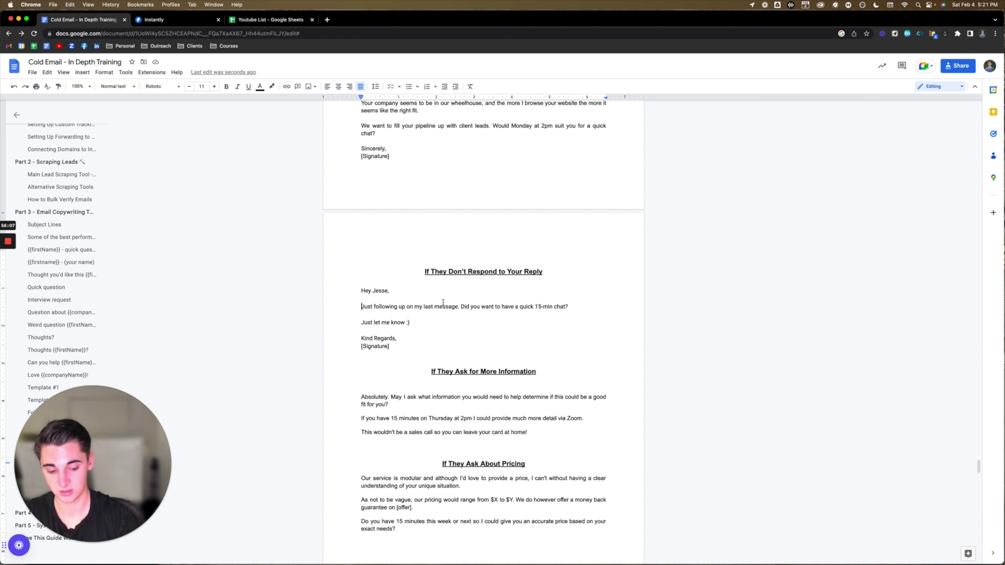
{"action": "key", "text": "BackSpace"}
{"action": "type", "text": "Again, j"}
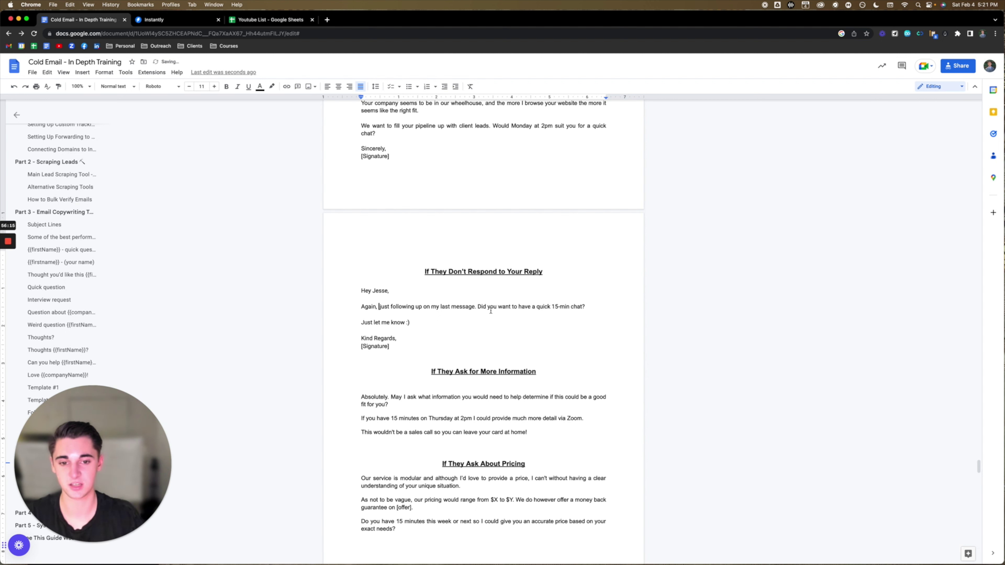
{"action": "key", "text": "BackSpace"}
{"action": "double_click", "coordinate": [416, 322]}
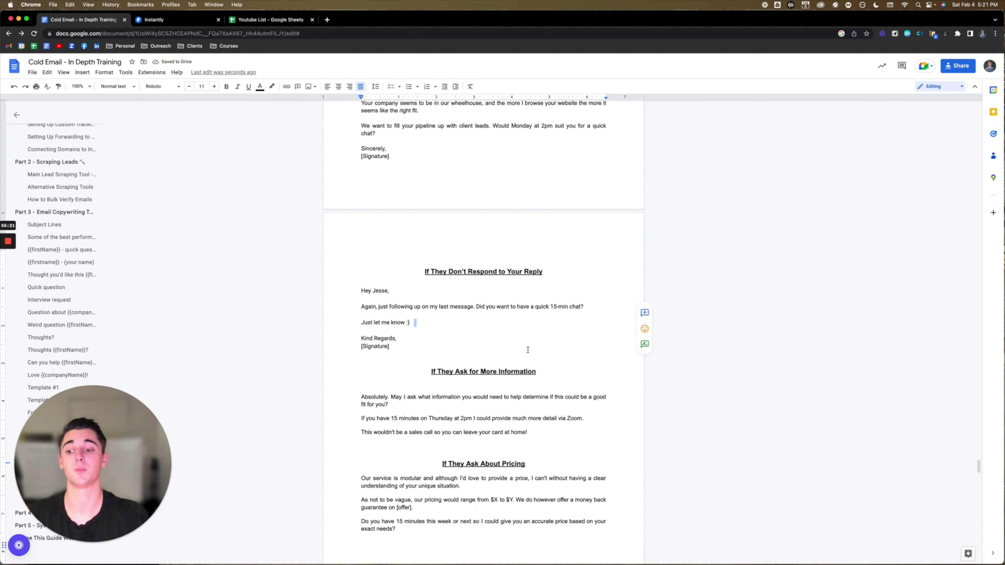
Add "Eastern" after "Thursday at 2pm" in the "If They Ask for More Information" reply.
{"action": "scroll", "coordinate": [528, 350], "scroll_direction": "down", "scroll_amount": 4}
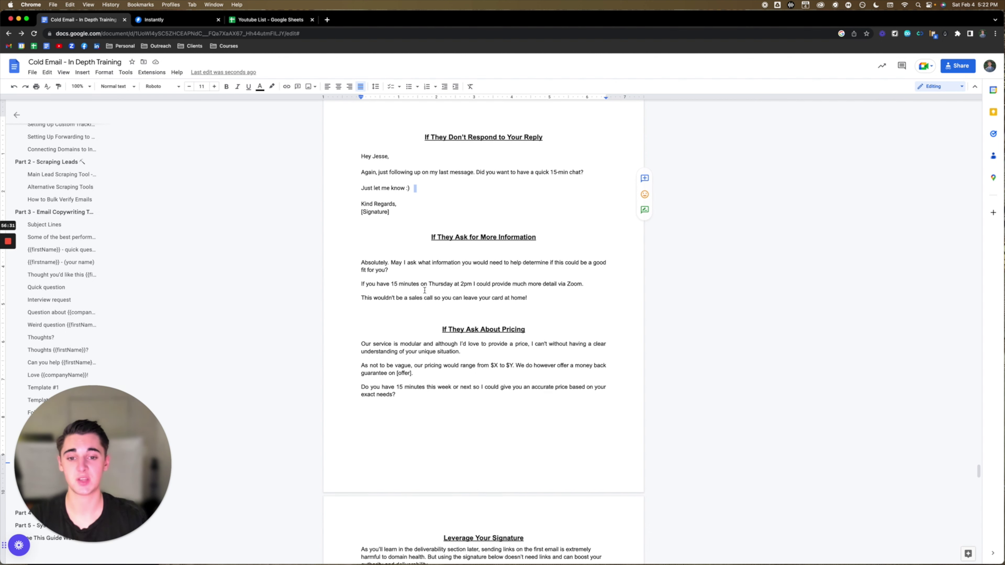
{"action": "scroll", "coordinate": [437, 293], "scroll_direction": "down", "scroll_amount": 1}
{"action": "left_click", "coordinate": [473, 256]}
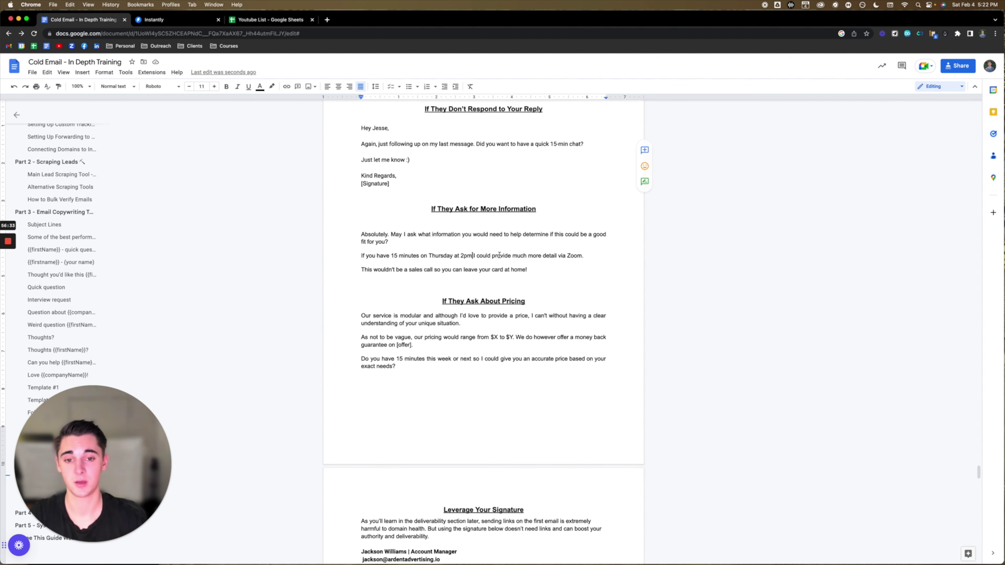
{"action": "type", "text": "Eastern"}
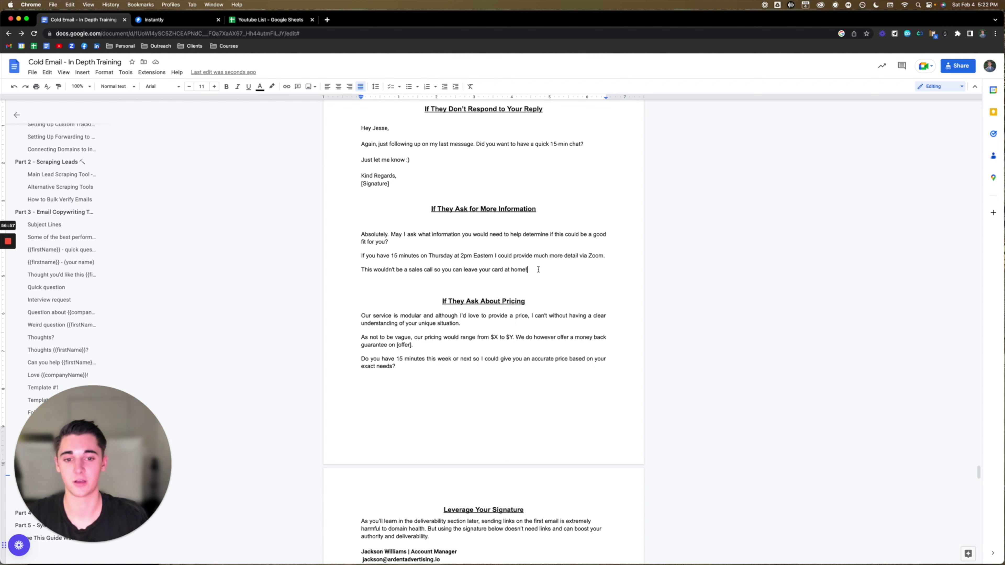
Delete the line "This wouldn't be a sales call so you can leave your card at home!" together with its empty paragraph.
{"action": "left_click_drag", "start_coordinate": [545, 270], "coordinate": [361, 268]}
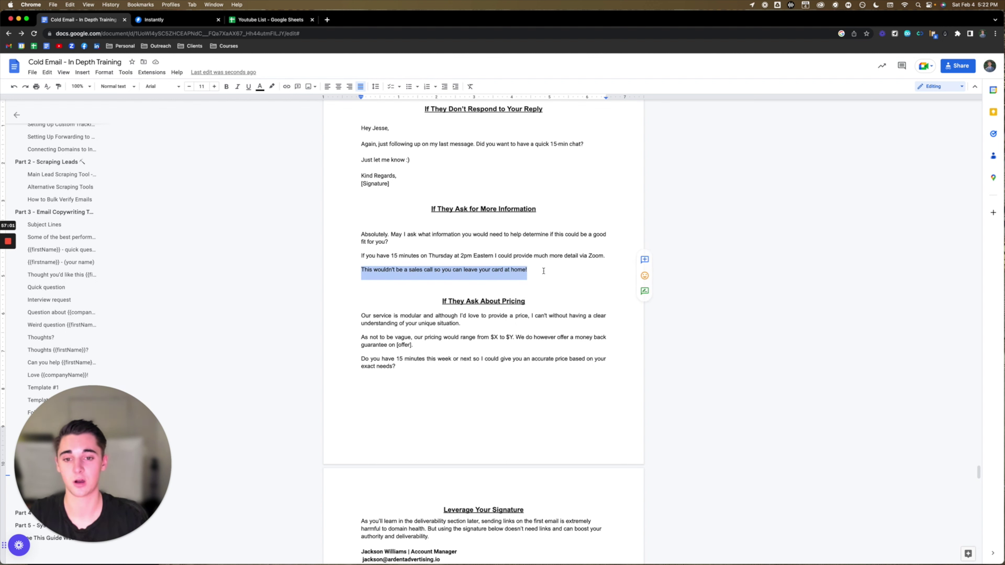
{"action": "key", "text": "BackSpace"}
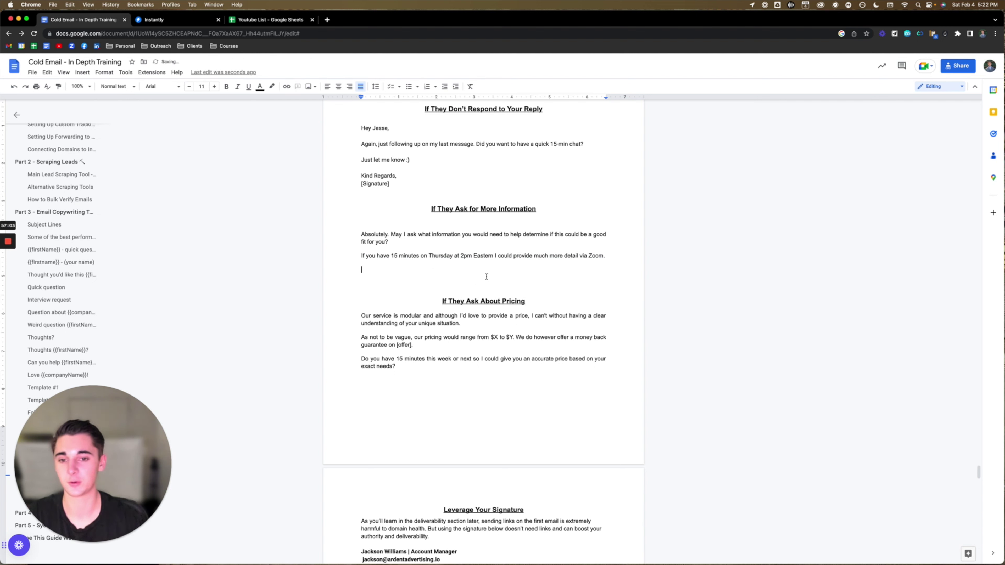
{"action": "key", "text": "BackSpace"}
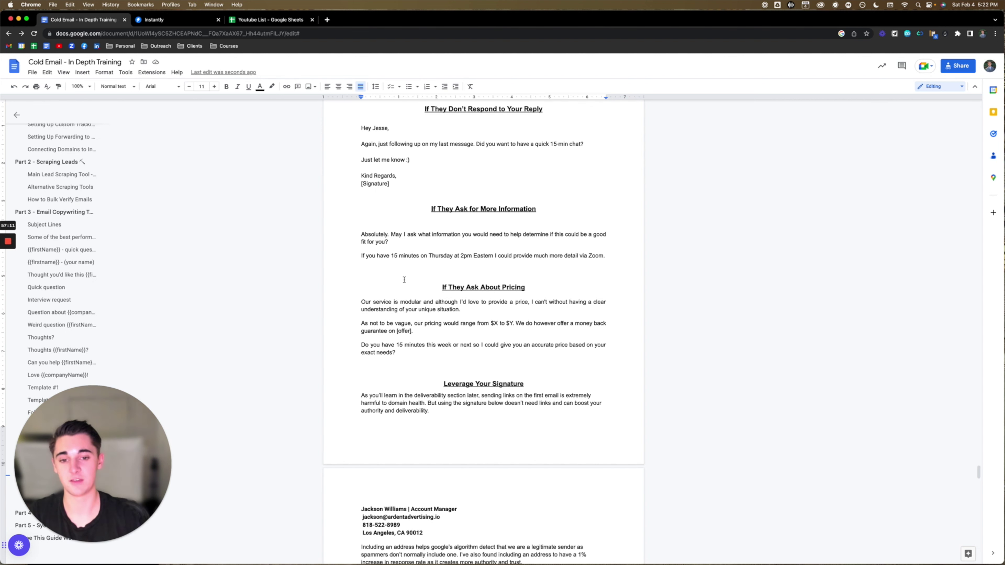
Replace the closing question of the "If They Ask About Pricing" reply with "Let's hop on a quick 15-min call next Thursday at 2pm Eastern?".
{"action": "scroll", "coordinate": [404, 280], "scroll_direction": "down", "scroll_amount": 2}
{"action": "scroll", "coordinate": [410, 272], "scroll_direction": "down", "scroll_amount": 1}
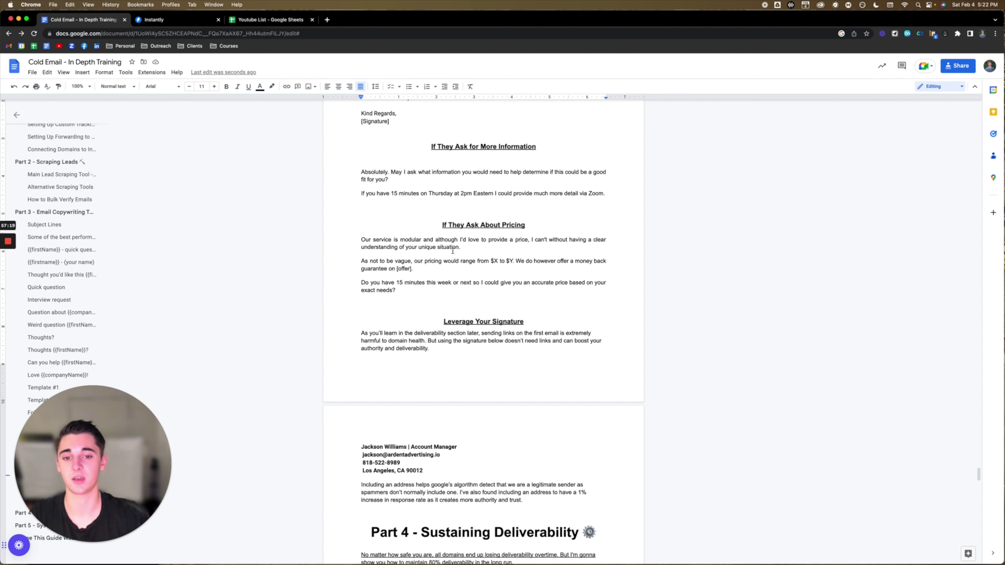
{"action": "scroll", "coordinate": [477, 255], "scroll_direction": "down", "scroll_amount": 1}
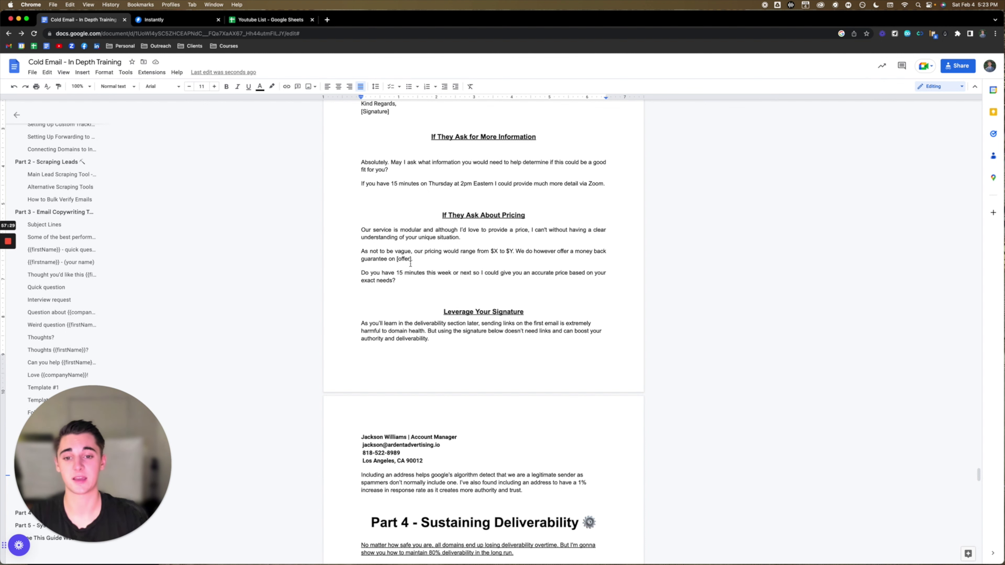
{"action": "left_click", "coordinate": [398, 259]}
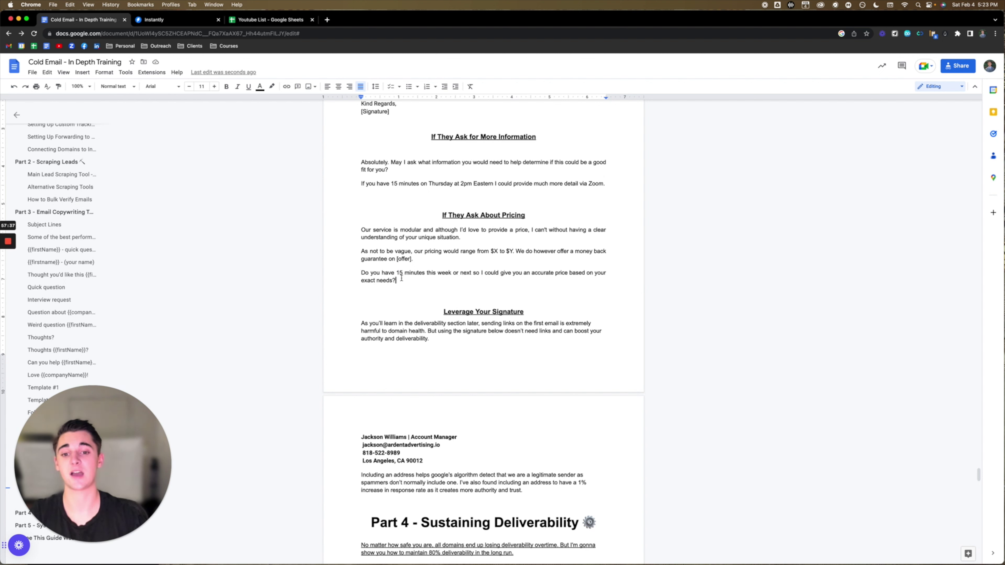
{"action": "left_click_drag", "start_coordinate": [404, 287], "coordinate": [352, 269]}
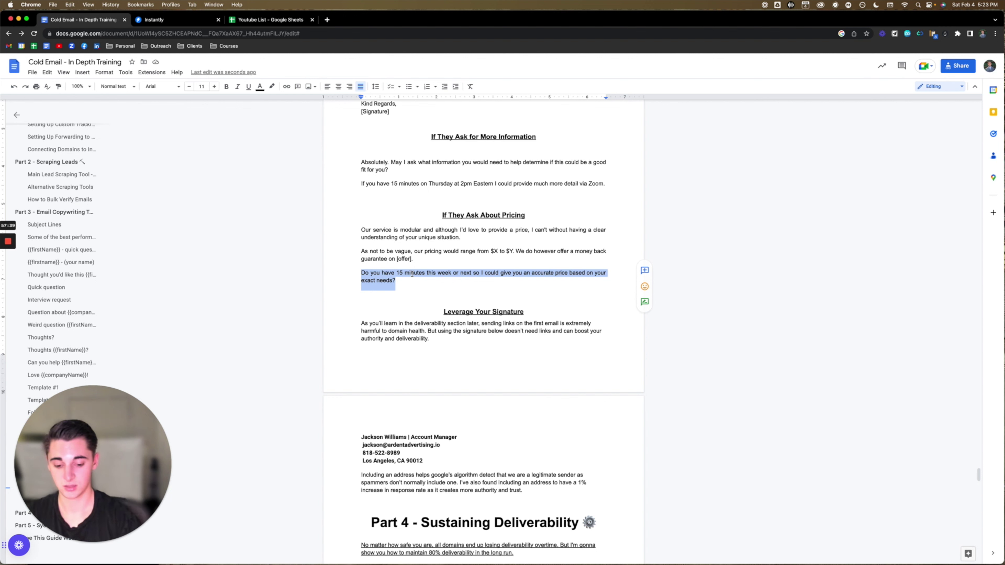
{"action": "key", "text": "BackSpace"}
{"action": "type", "text": "Let's hop "}
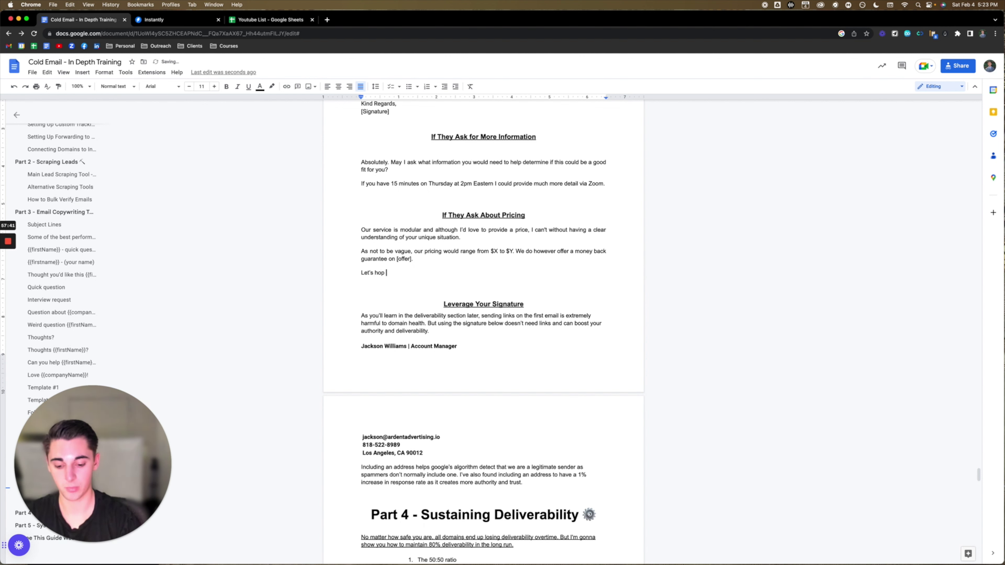
{"action": "type", "text": "on a quick 15"}
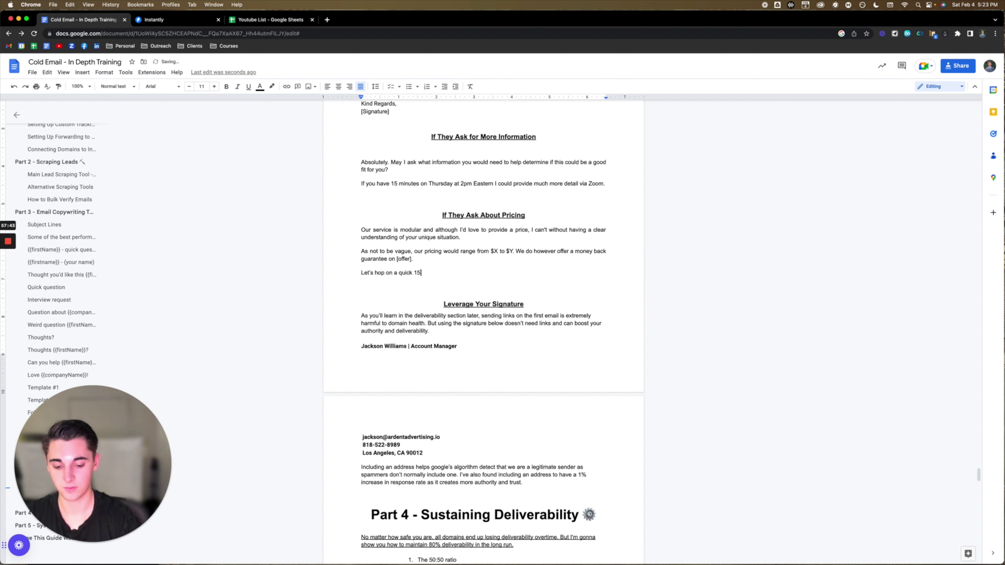
{"action": "type", "text": "-min call next Thu"}
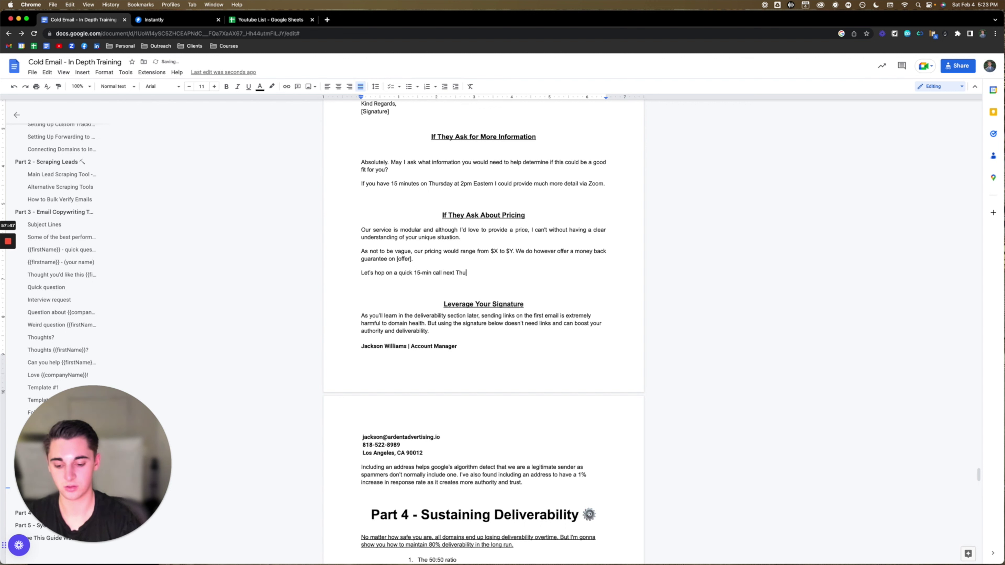
{"action": "type", "text": "rsday at 2p"}
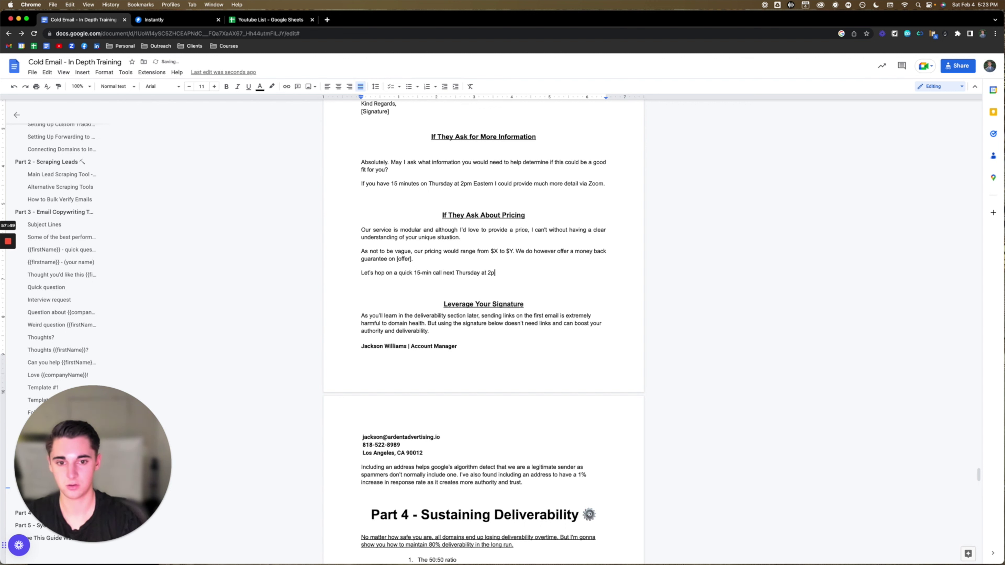
{"action": "type", "text": "m Eastern? Wje"}
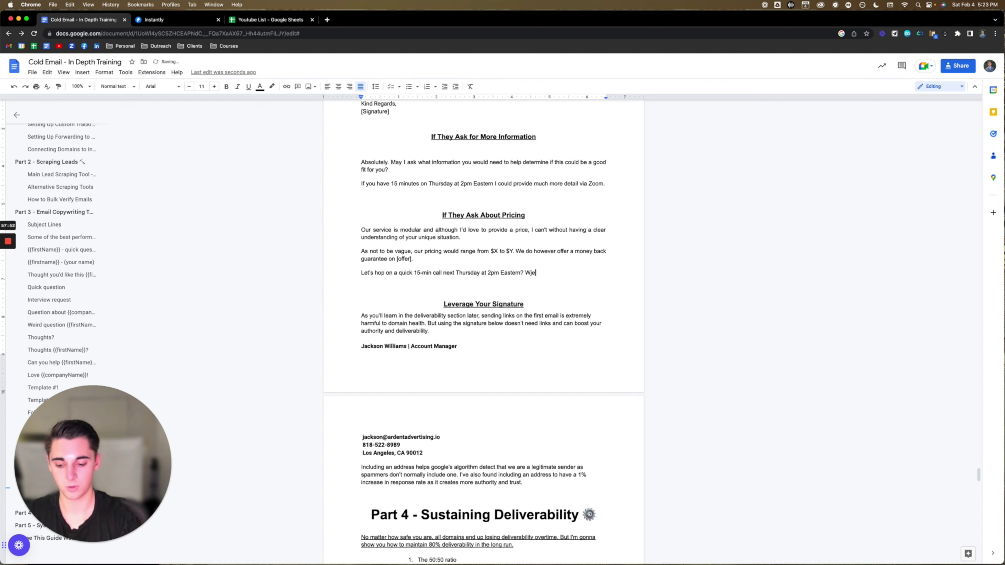
Extend the closing of the "If They Ask About Pricing" reply with "Where I'll explain how everything works and give you an accurate price based on your needs.".
{"action": "key", "text": "BackSpace"}
{"action": "type", "text": "here"}
{"action": "type", "text": "'ll "}
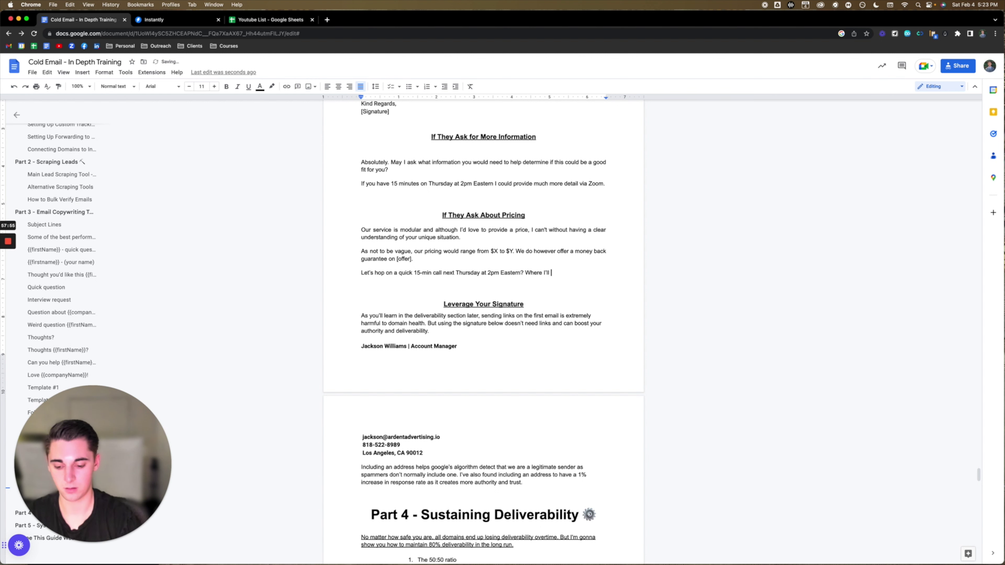
{"action": "type", "text": "explain how eve"}
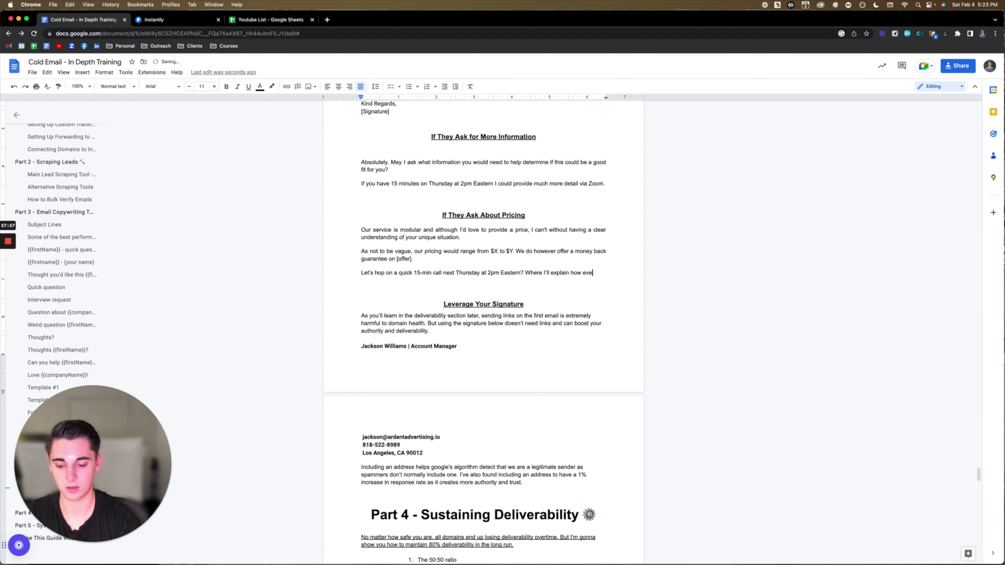
{"action": "type", "text": "rything works an"}
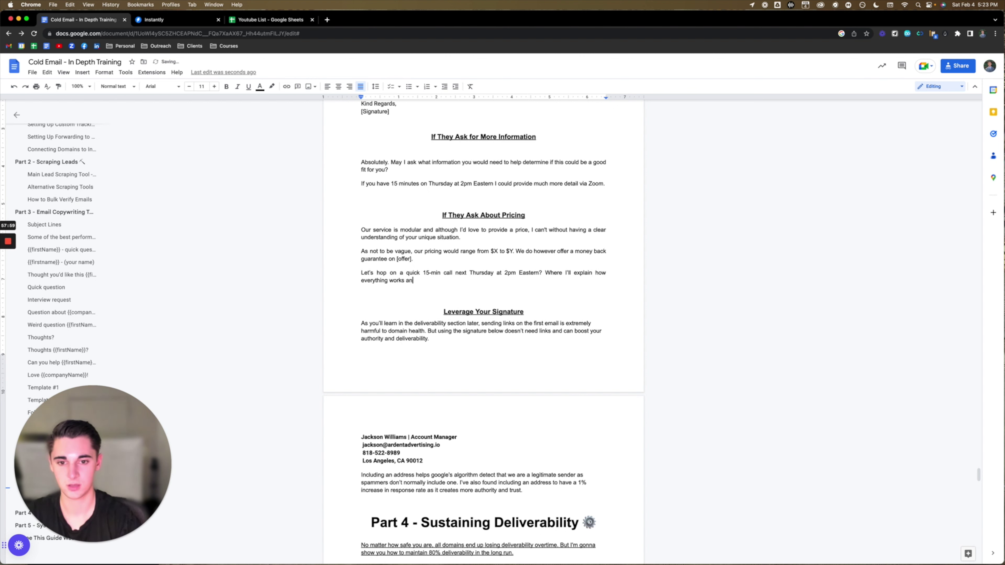
{"action": "type", "text": "d give you "}
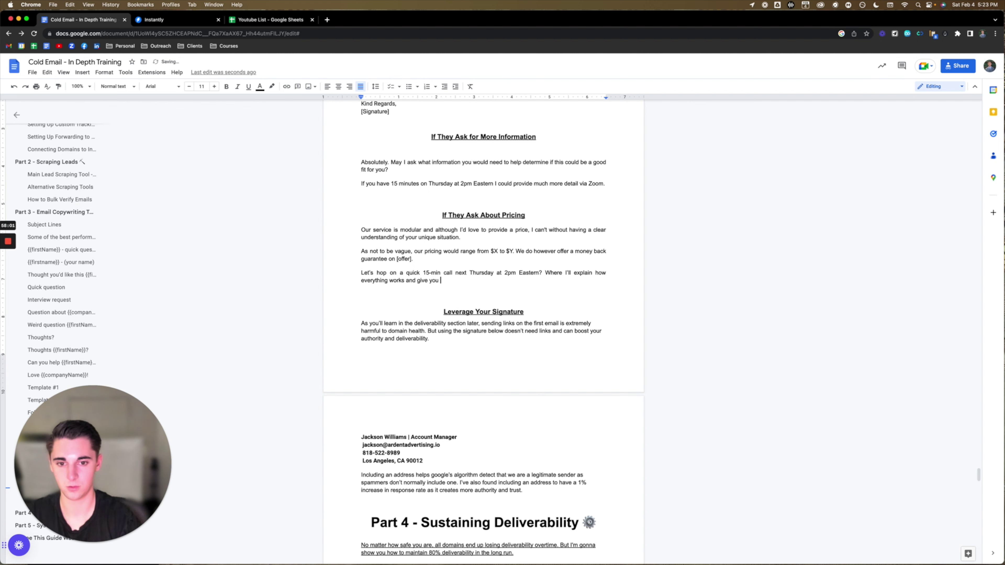
{"action": "type", "text": "an accurate [r"}
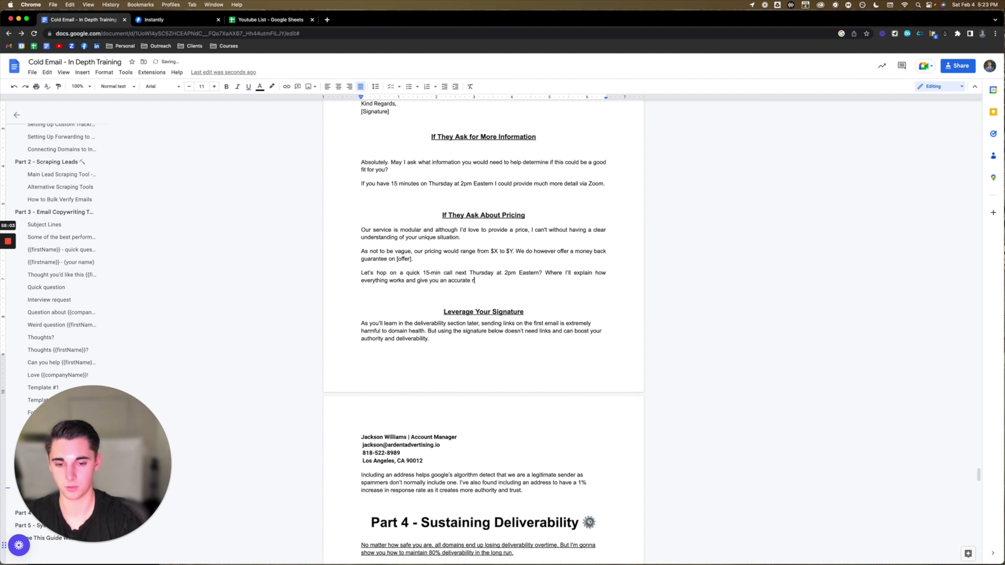
{"action": "key", "text": "BackSpace"}
{"action": "key", "text": "BackSpace"}
{"action": "type", "text": "price based on your needs."}
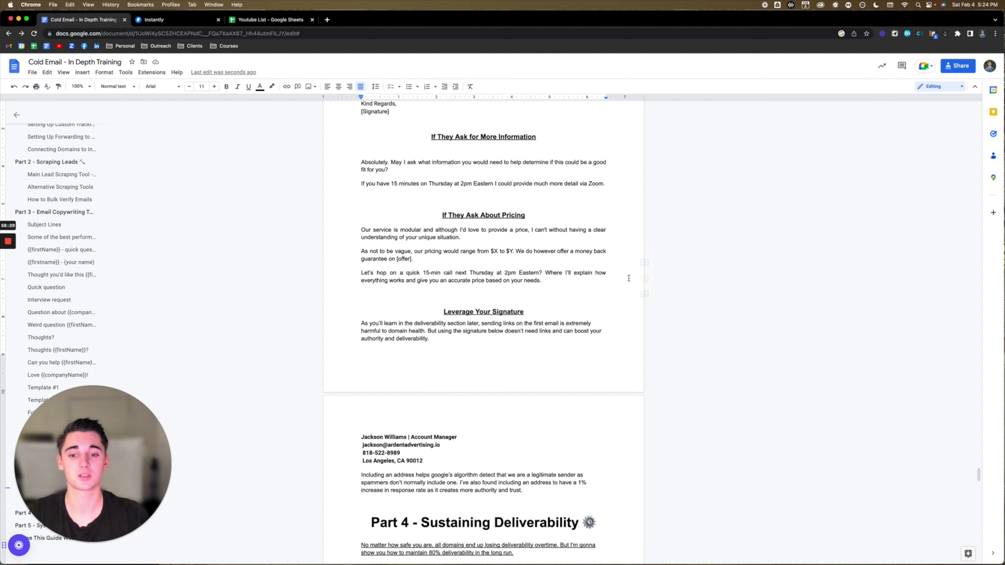
Try adding "or 3pm" after "2pm" in the pricing reply's call invitation, and remove it again.
{"action": "left_click_drag", "start_coordinate": [548, 285], "coordinate": [360, 276]}
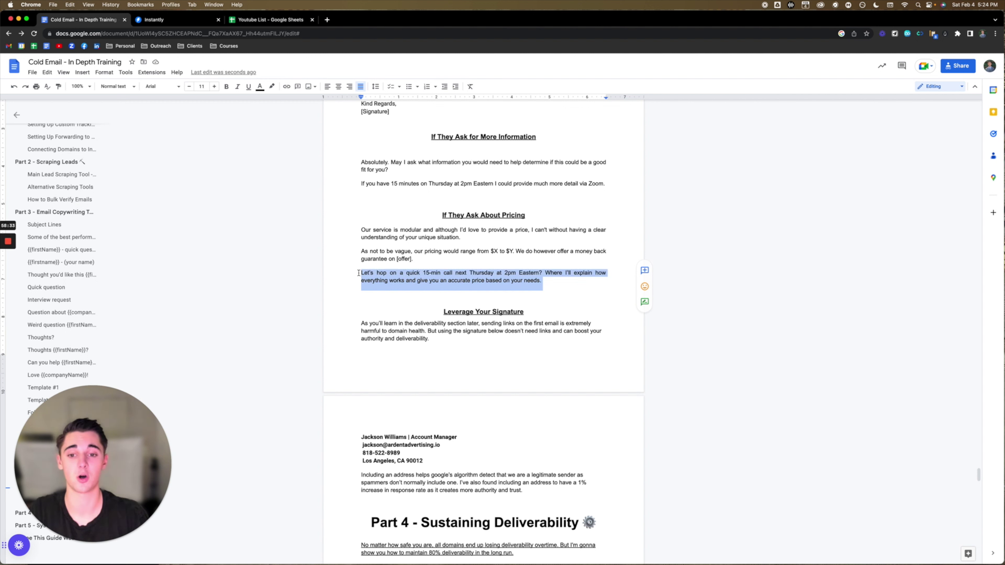
{"action": "left_click", "coordinate": [564, 281]}
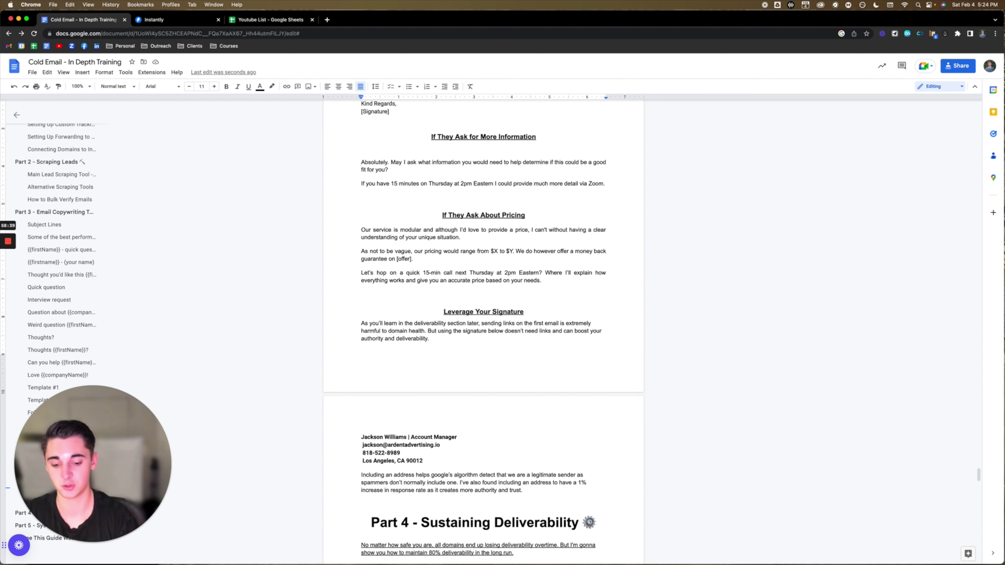
{"action": "type", "text": "or 3pm"}
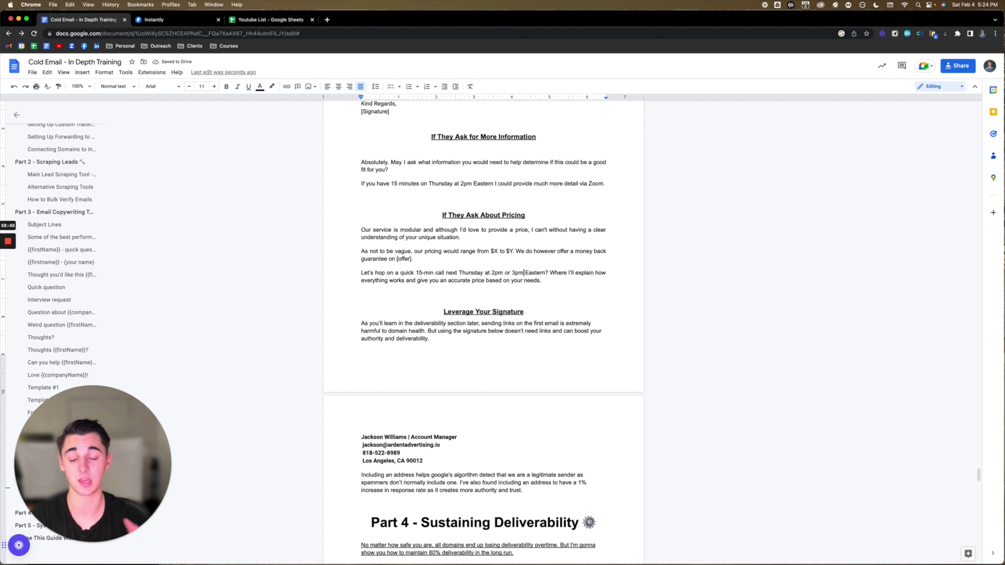
{"action": "key", "text": "BackSpace"}
{"action": "key", "text": "BackSpace"}
{"action": "key", "text": "BackSpace"}
{"action": "key", "text": "BackSpace"}
{"action": "key", "text": "BackSpace"}
{"action": "key", "text": "BackSpace"}
{"action": "key", "text": "BackSpace"}
Remove the extra blank space between the pricing reply's closing paragraph and the "Leverage Your Signature" heading.
{"action": "left_click", "coordinate": [552, 280]}
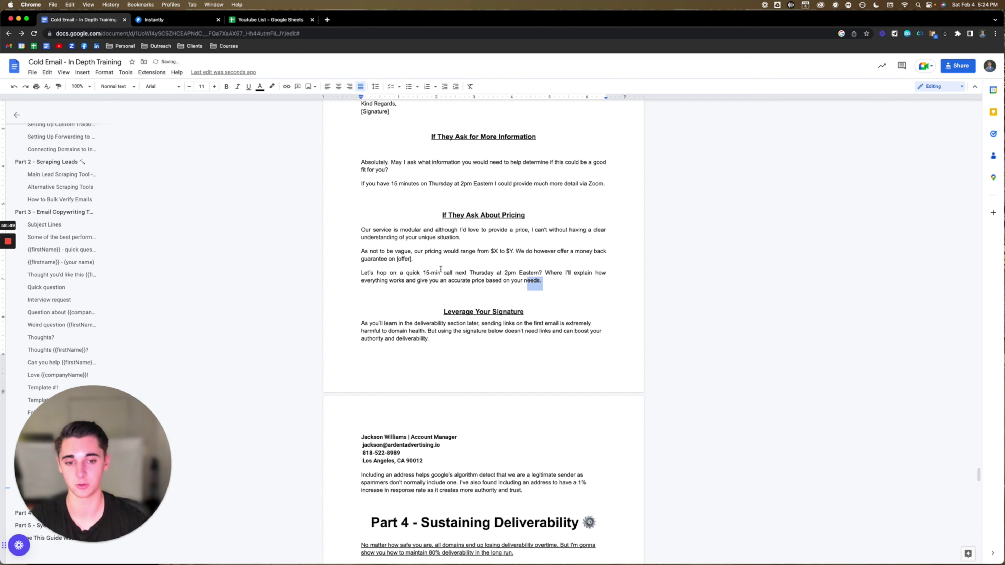
{"action": "left_click_drag", "start_coordinate": [364, 273], "coordinate": [526, 293]}
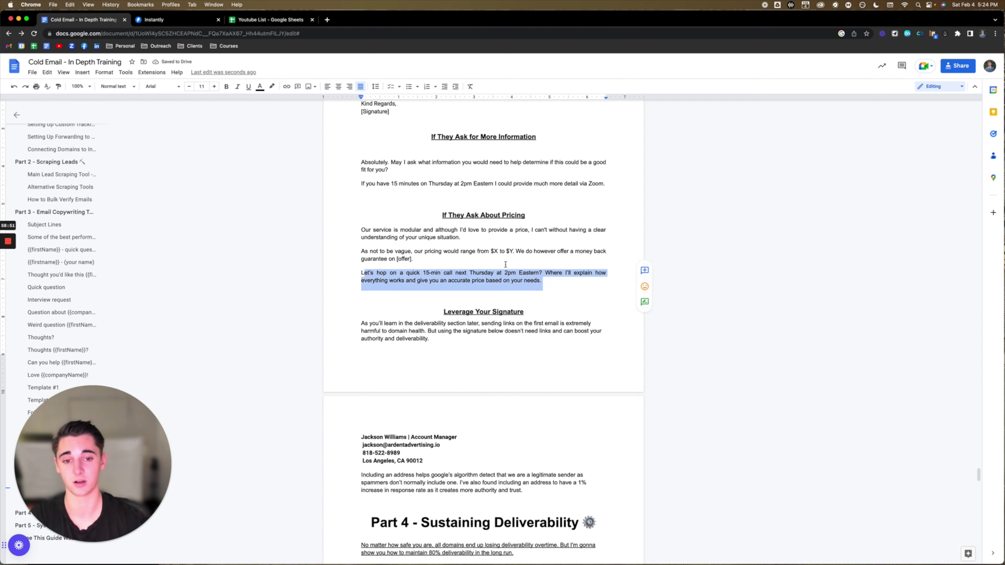
{"action": "left_click", "coordinate": [557, 279]}
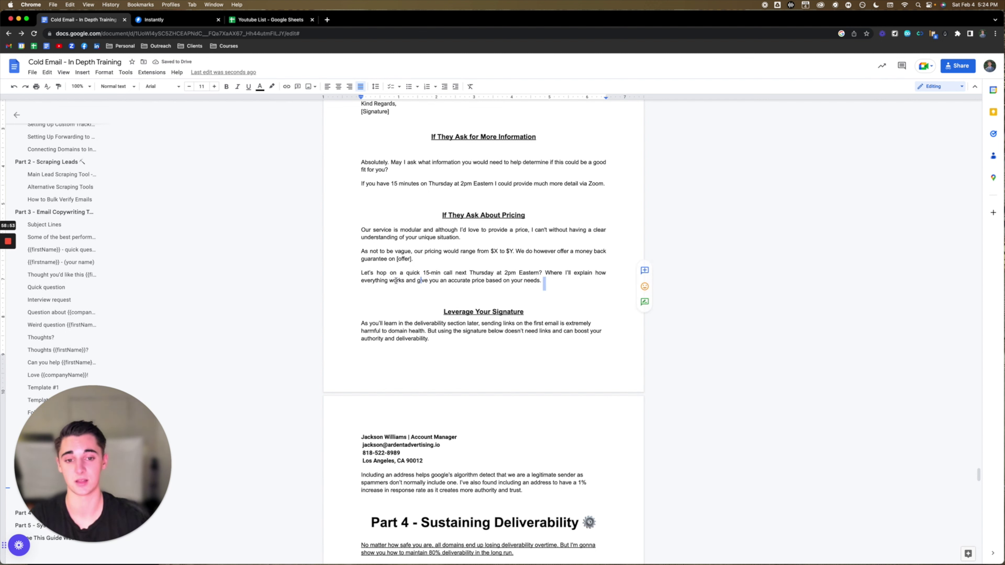
{"action": "key", "text": "Delete"}
{"action": "key", "text": "Delete"}
{"action": "left_click_drag", "start_coordinate": [361, 272], "coordinate": [529, 286]}
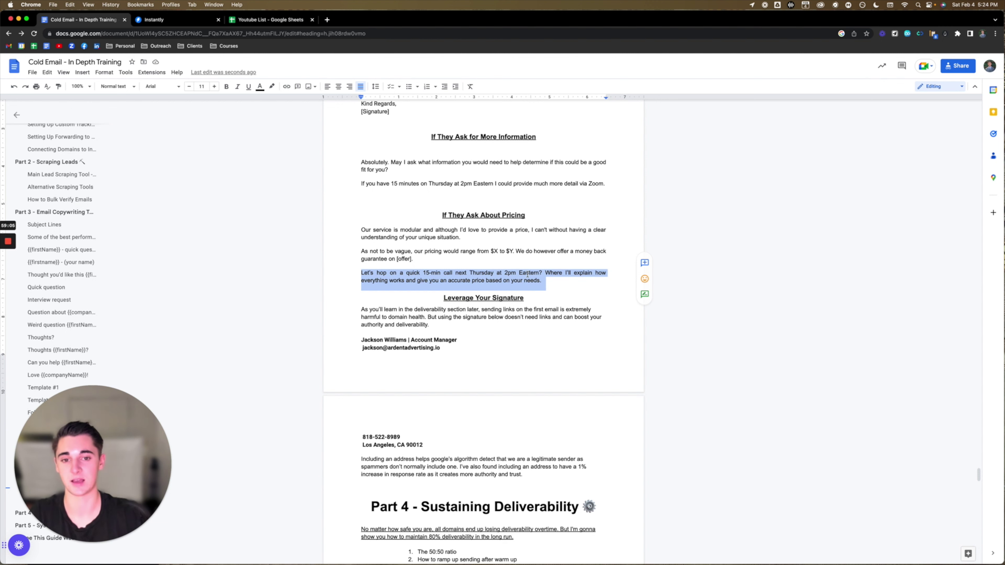
{"action": "left_click", "coordinate": [550, 281]}
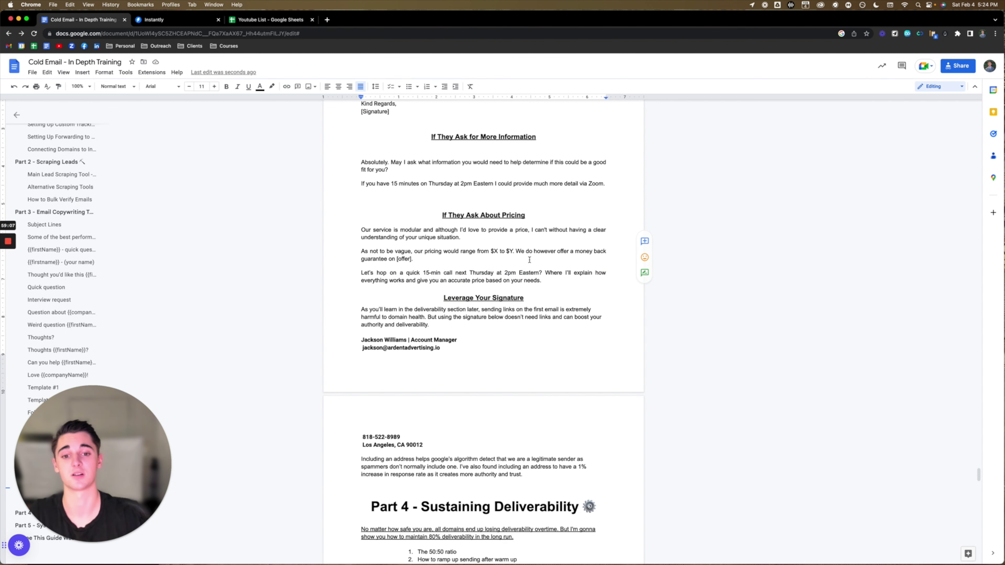
Review the replies and follow-ups back up to Template #1, highlighting its email body and the reported-sales number in its compliment line.
{"action": "scroll", "coordinate": [526, 260], "scroll_direction": "down", "scroll_amount": 3}
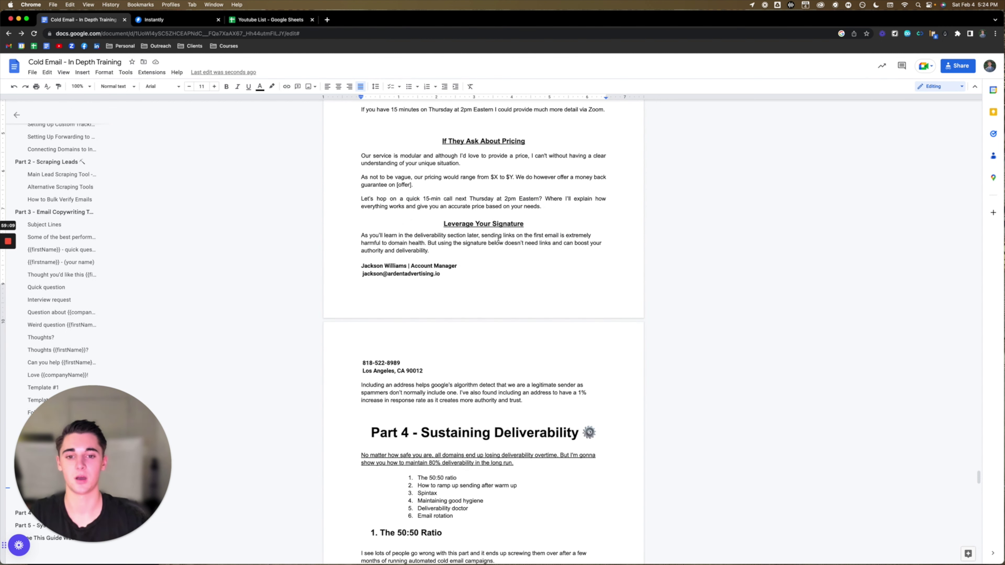
{"action": "scroll", "coordinate": [527, 281], "scroll_direction": "up", "scroll_amount": 15}
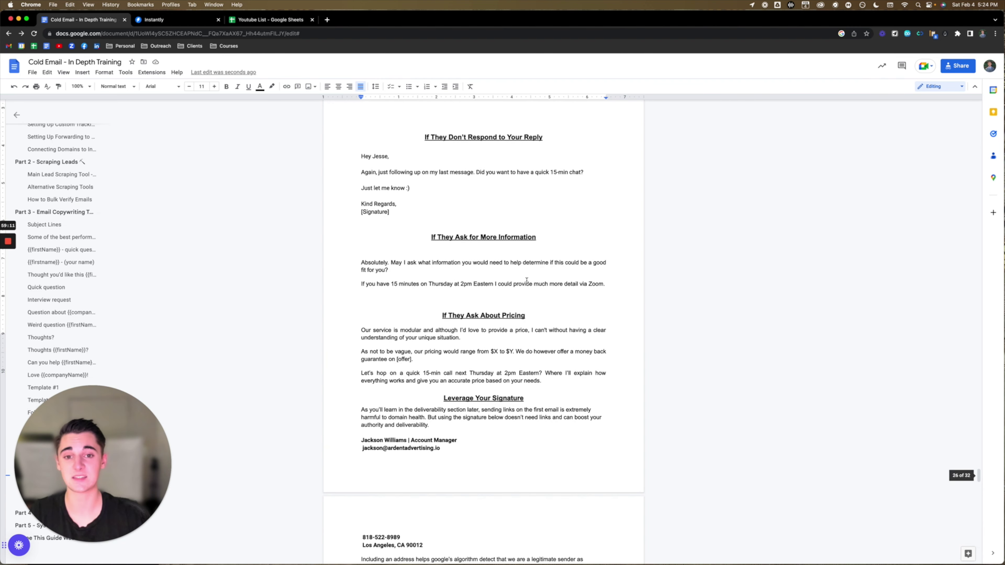
{"action": "scroll", "coordinate": [527, 280], "scroll_direction": "up", "scroll_amount": 7}
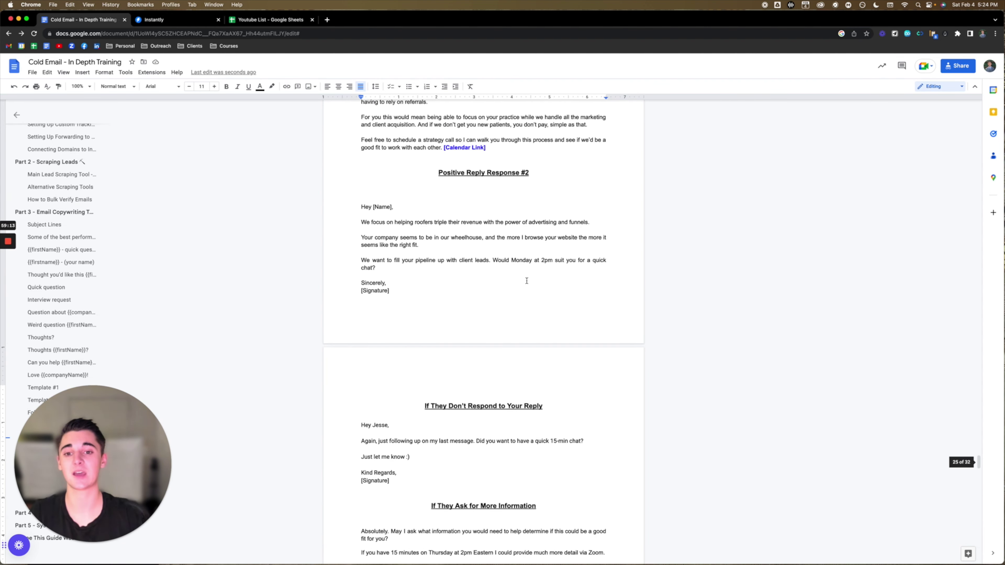
{"action": "scroll", "coordinate": [527, 281], "scroll_direction": "up", "scroll_amount": 8}
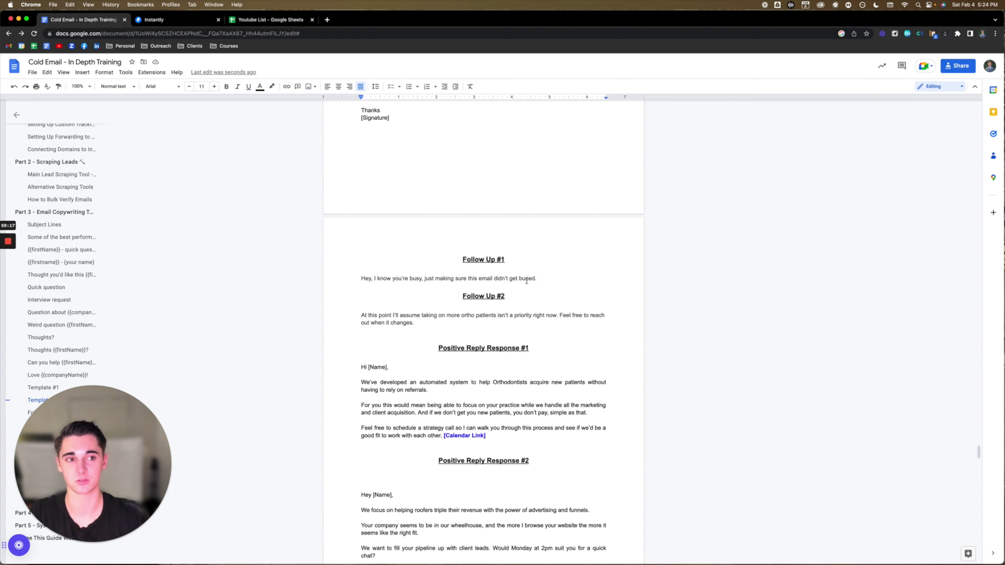
{"action": "scroll", "coordinate": [527, 281], "scroll_direction": "up", "scroll_amount": 8}
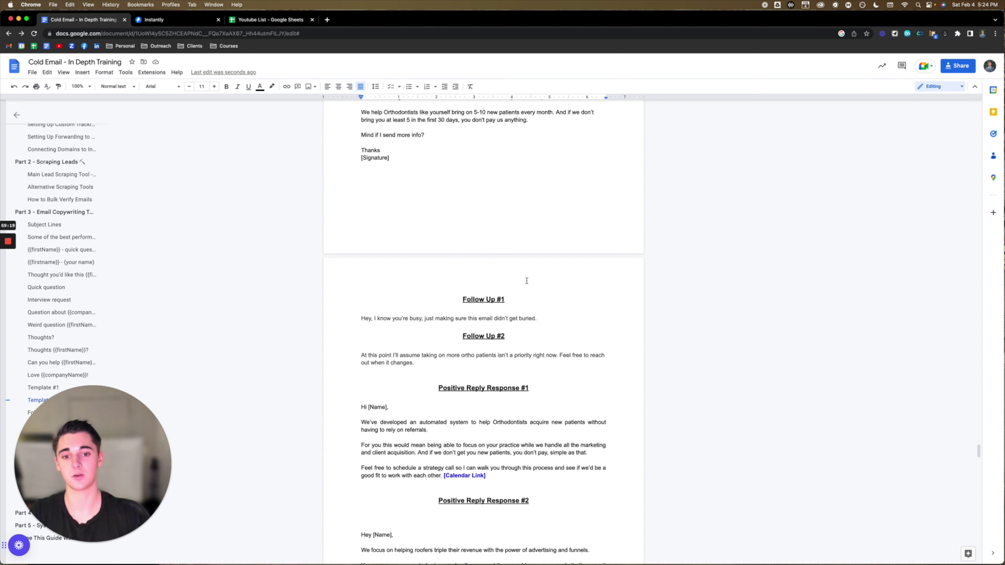
{"action": "scroll", "coordinate": [527, 281], "scroll_direction": "up", "scroll_amount": 1}
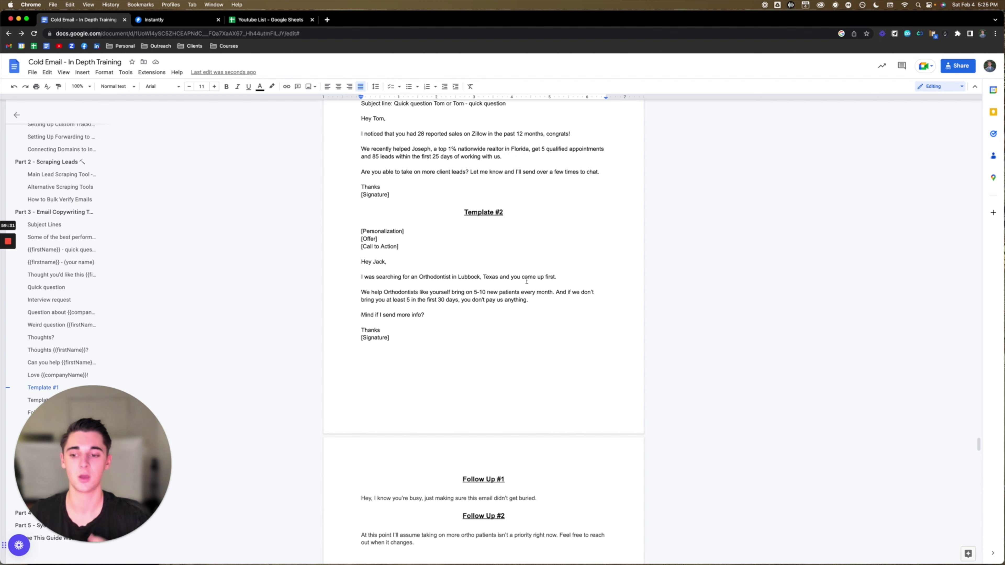
{"action": "scroll", "coordinate": [527, 281], "scroll_direction": "up", "scroll_amount": 2}
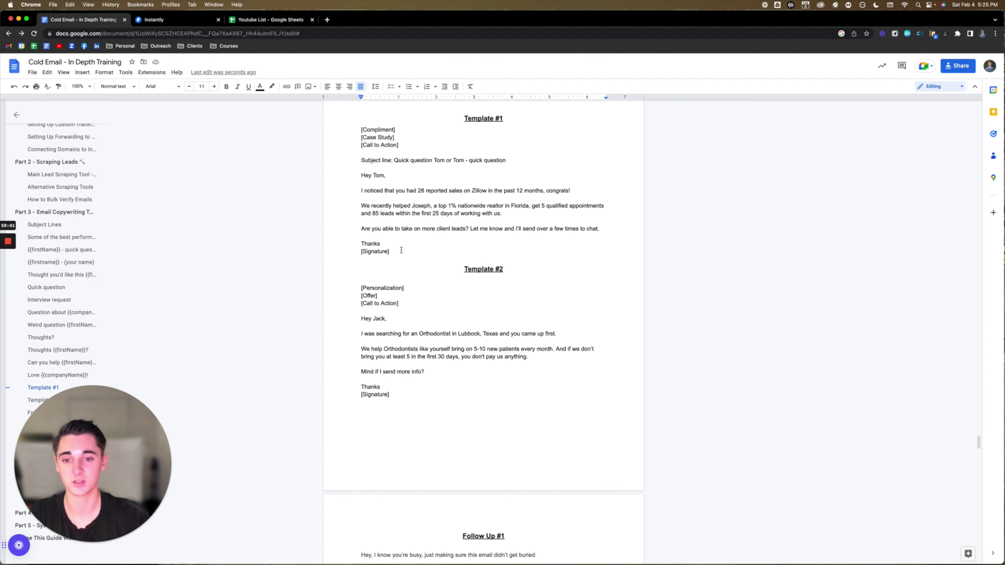
{"action": "mouse_move", "coordinate": [390, 252]}
{"action": "left_mouse_down"}
{"action": "mouse_move", "coordinate": [360, 206]}
{"action": "mouse_move", "coordinate": [357, 177]}
{"action": "left_mouse_up"}
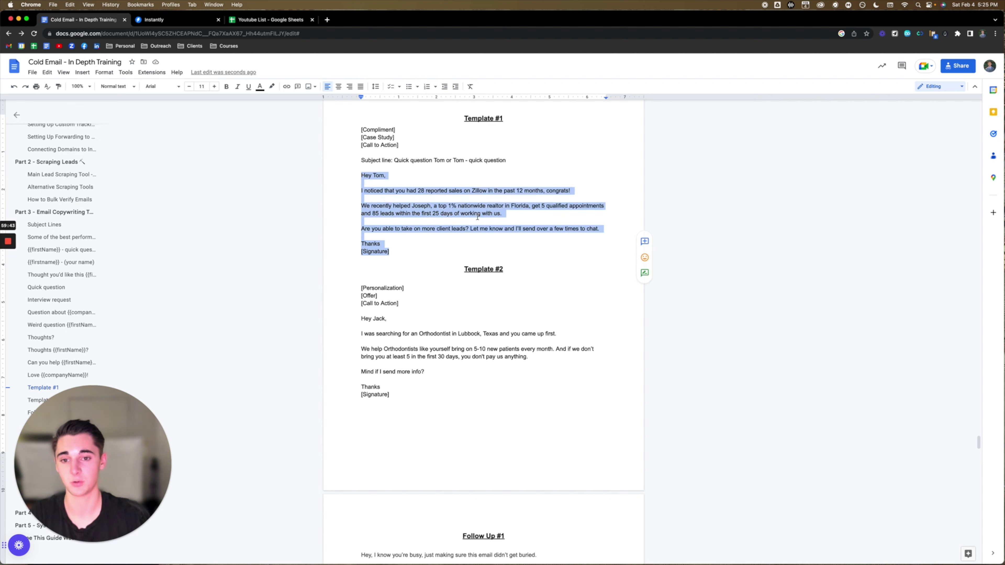
{"action": "left_click", "coordinate": [463, 220]}
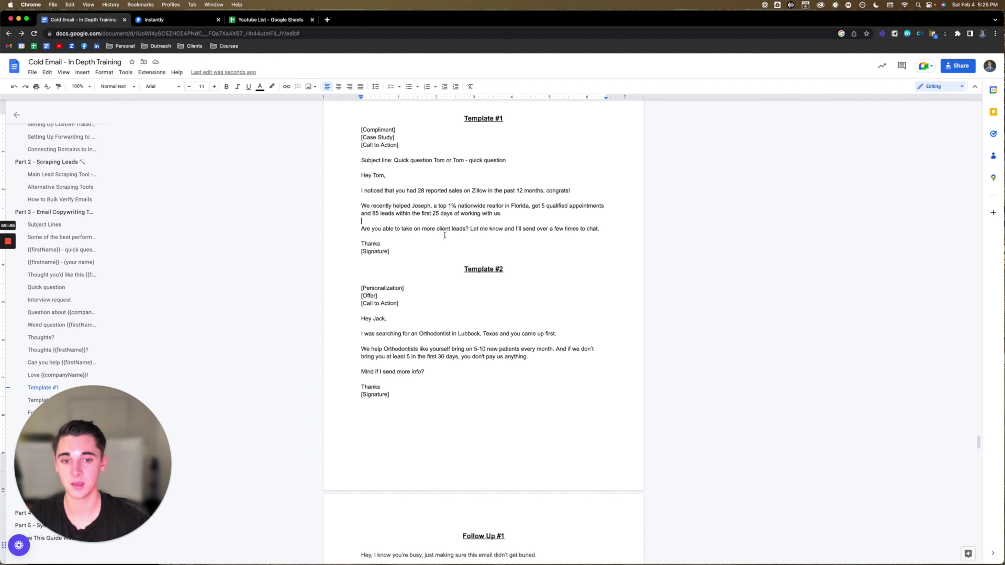
{"action": "scroll", "coordinate": [538, 259], "scroll_direction": "down", "scroll_amount": 1}
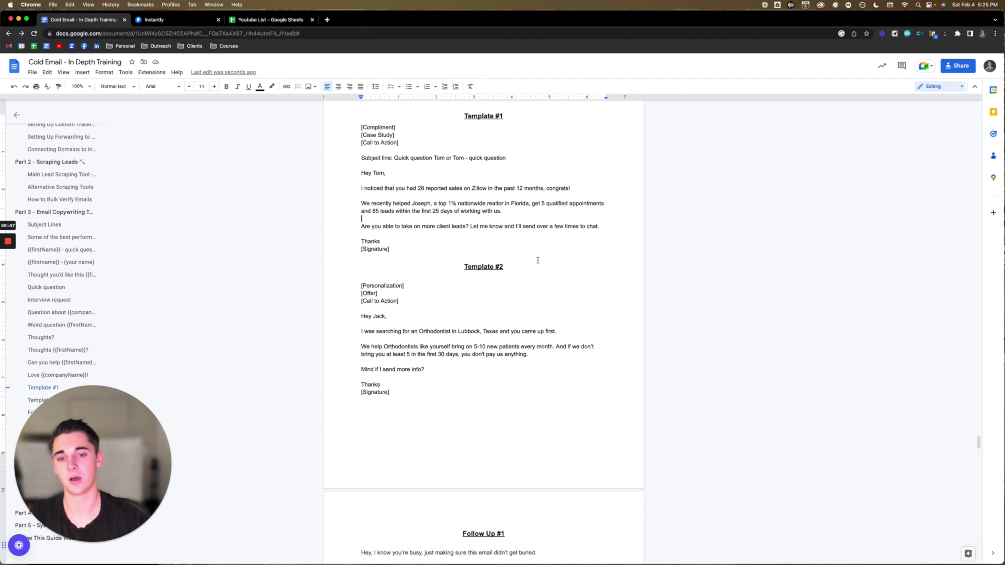
{"action": "scroll", "coordinate": [538, 260], "scroll_direction": "up", "scroll_amount": 2}
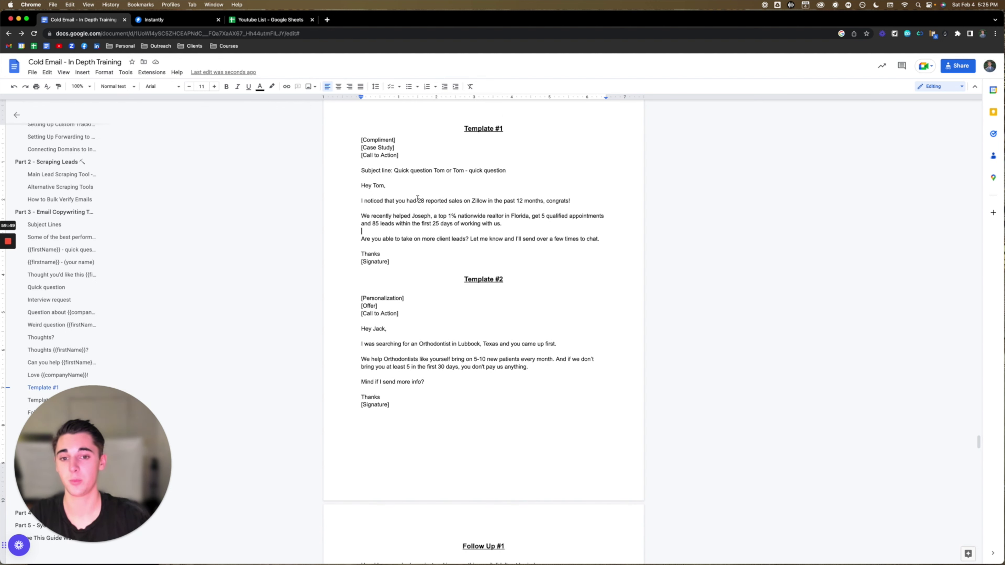
{"action": "left_click_drag", "start_coordinate": [418, 199], "coordinate": [424, 198]}
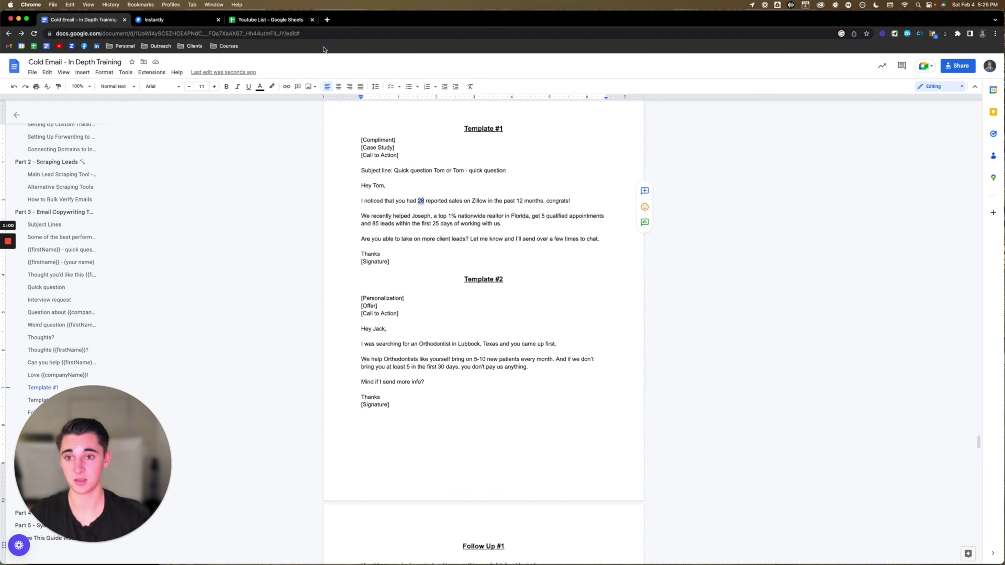
Switch to the Youtube List spreadsheet and enter the column header "Personalization" in cell L1.
{"action": "left_click", "coordinate": [250, 19]}
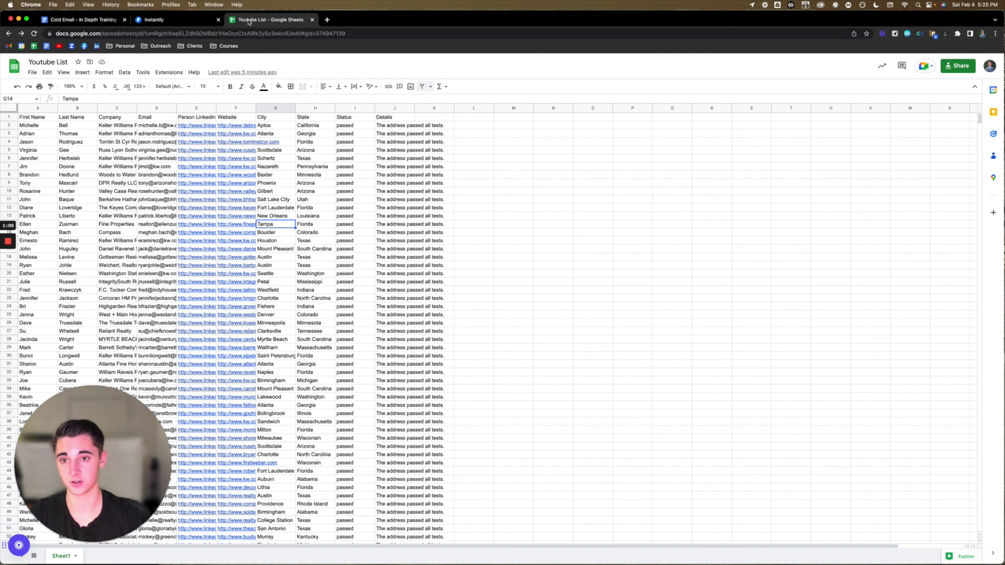
{"action": "double_click", "coordinate": [463, 117]}
{"action": "type", "text": "Per"}
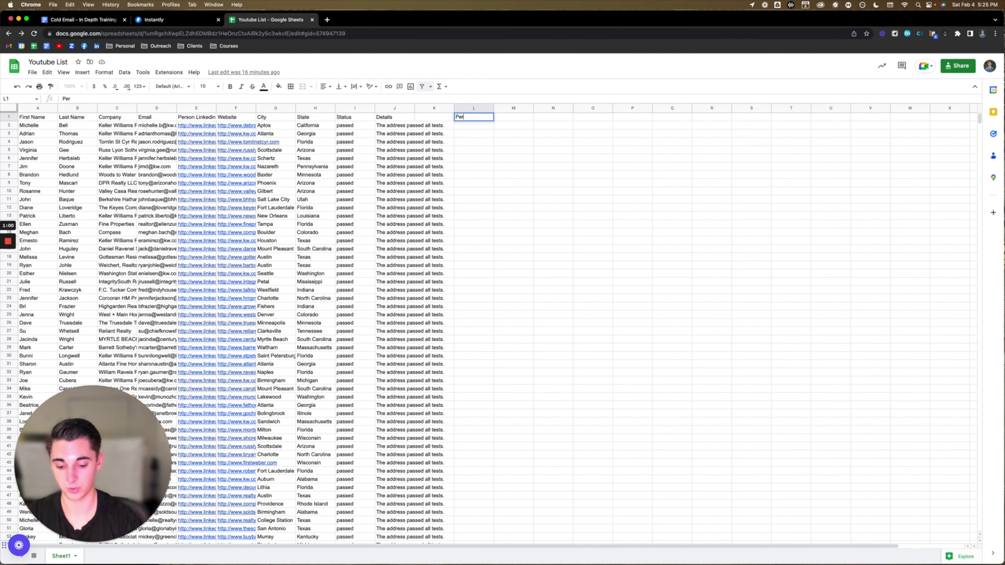
{"action": "type", "text": "sonailization"}
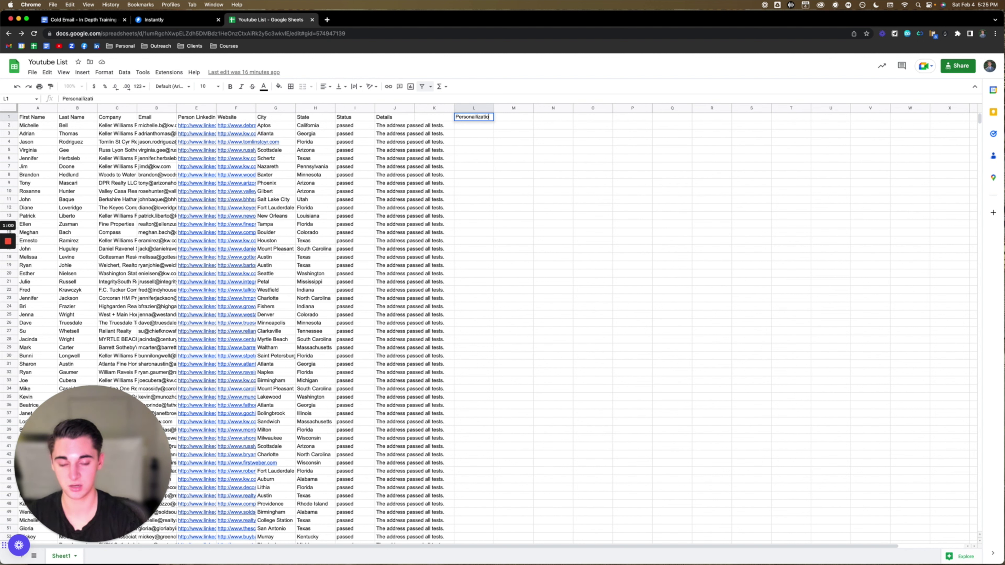
Enter the sample values 23 and 45 in cells L2 and L3, and highlight the Personalization column down to row 14.
{"action": "double_click", "coordinate": [474, 125]}
{"action": "type", "text": "23"}
{"action": "key", "text": "Return"}
{"action": "type", "text": "45"}
{"action": "left_click", "coordinate": [479, 158]}
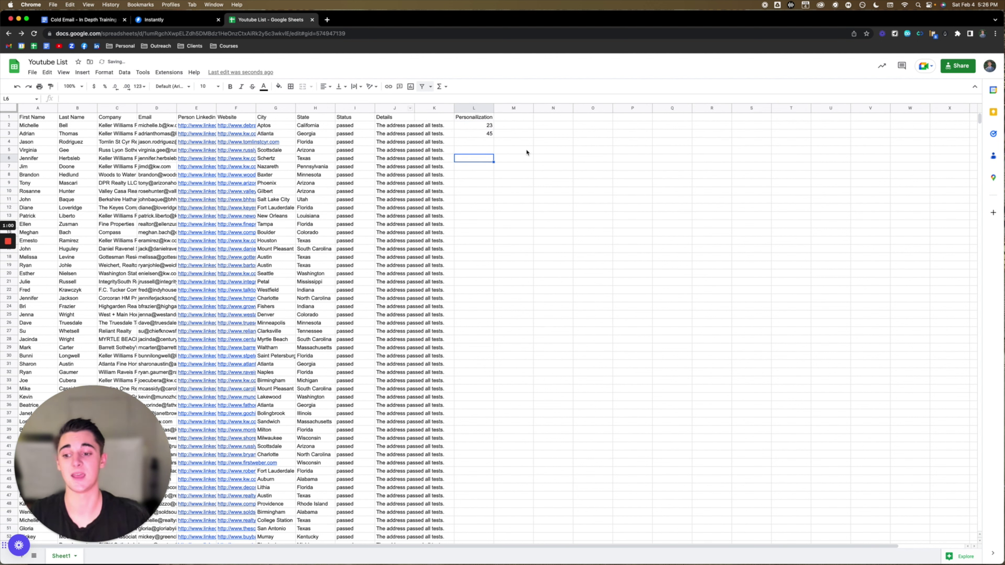
{"action": "left_click_drag", "start_coordinate": [479, 118], "coordinate": [474, 224]}
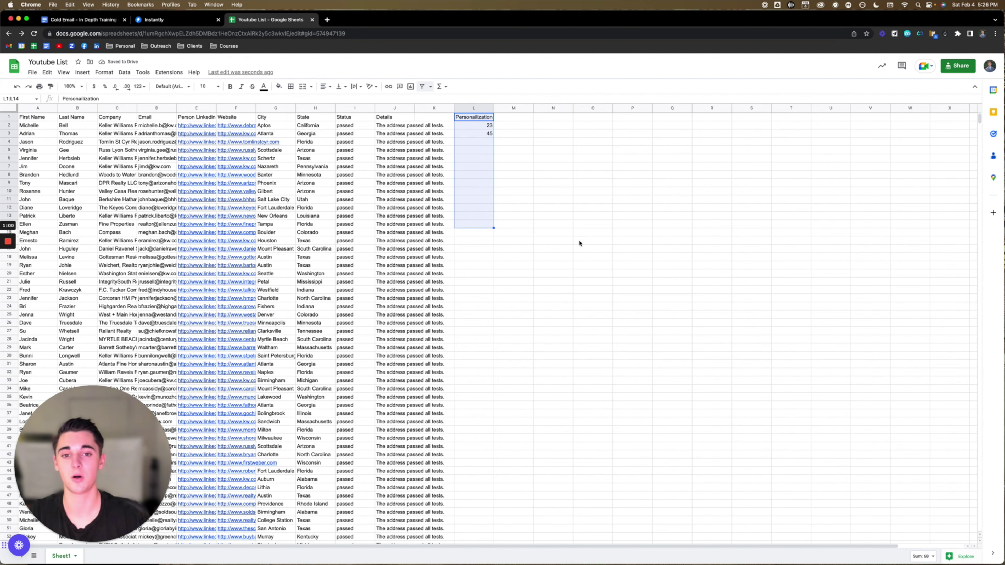
Recheck Template #1's compliment line, replace the value in the Youtube List's cell L2 with "COngrats on the orhto award", and highlight L2 to L18.
{"action": "left_click", "coordinate": [81, 19]}
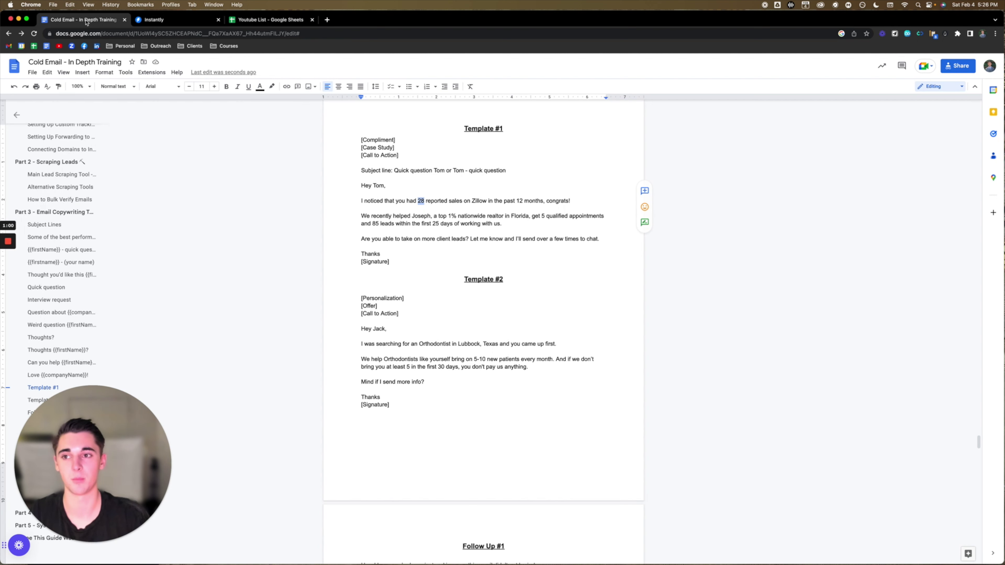
{"action": "left_click", "coordinate": [439, 200]}
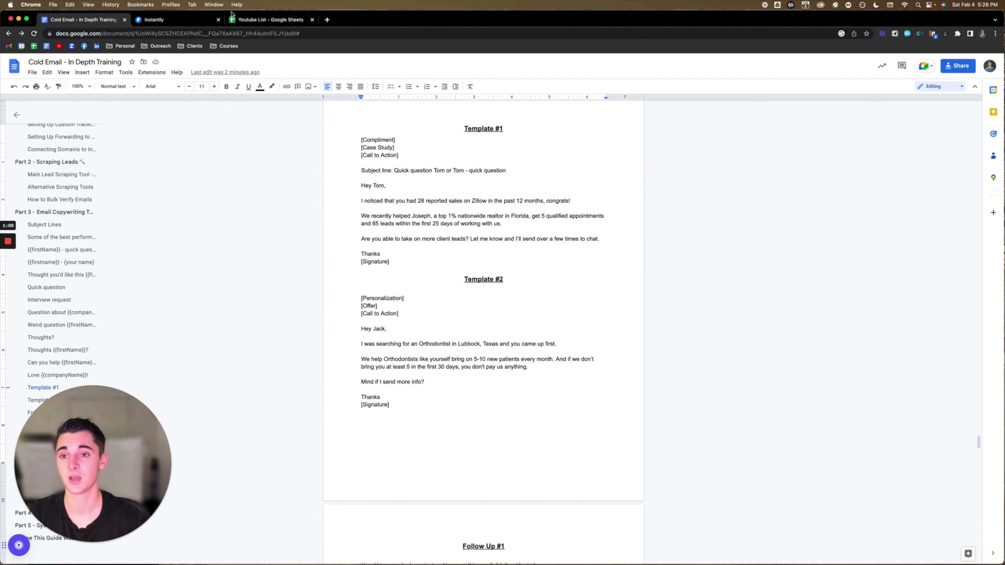
{"action": "left_click", "coordinate": [266, 19]}
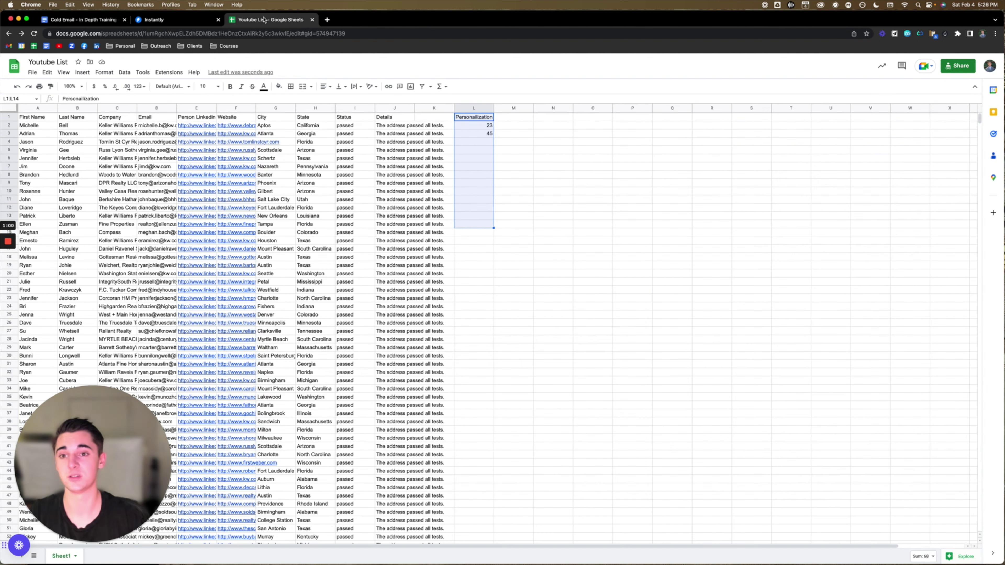
{"action": "left_click", "coordinate": [477, 161]}
{"action": "left_click", "coordinate": [490, 125]}
{"action": "double_click", "coordinate": [489, 126]}
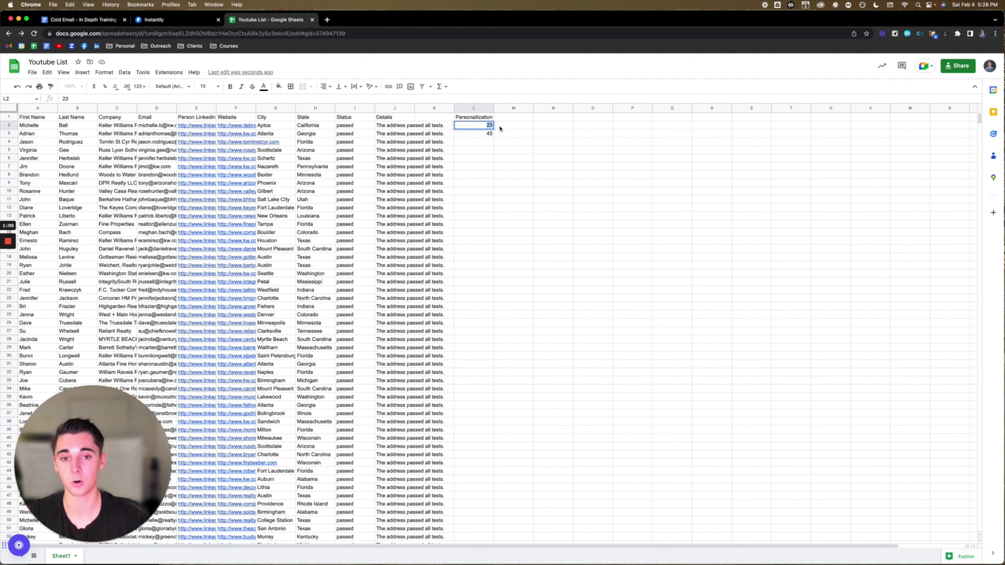
{"action": "type", "text": "COngrat"}
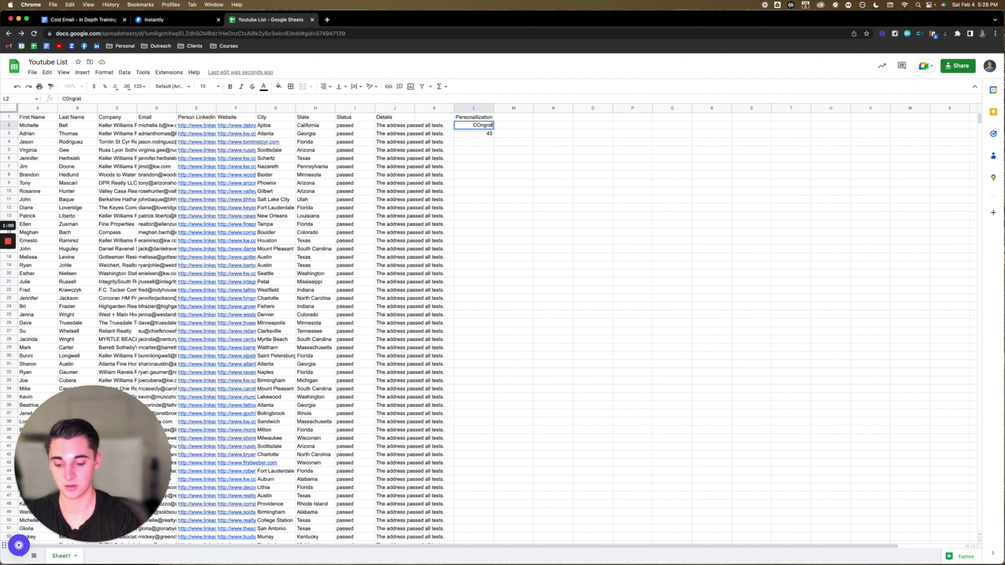
{"action": "type", "text": "s on the o"}
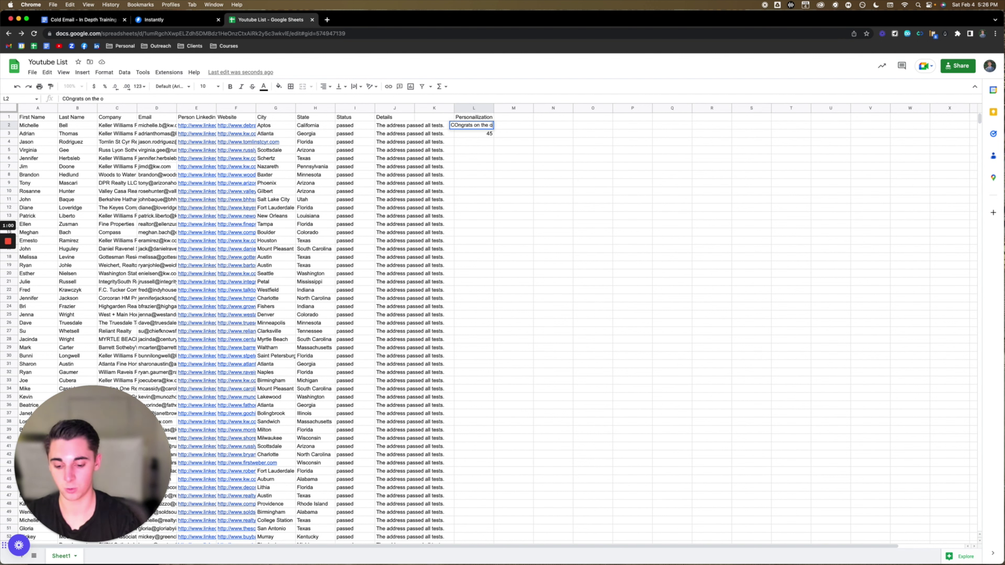
{"action": "type", "text": "rhto rward"}
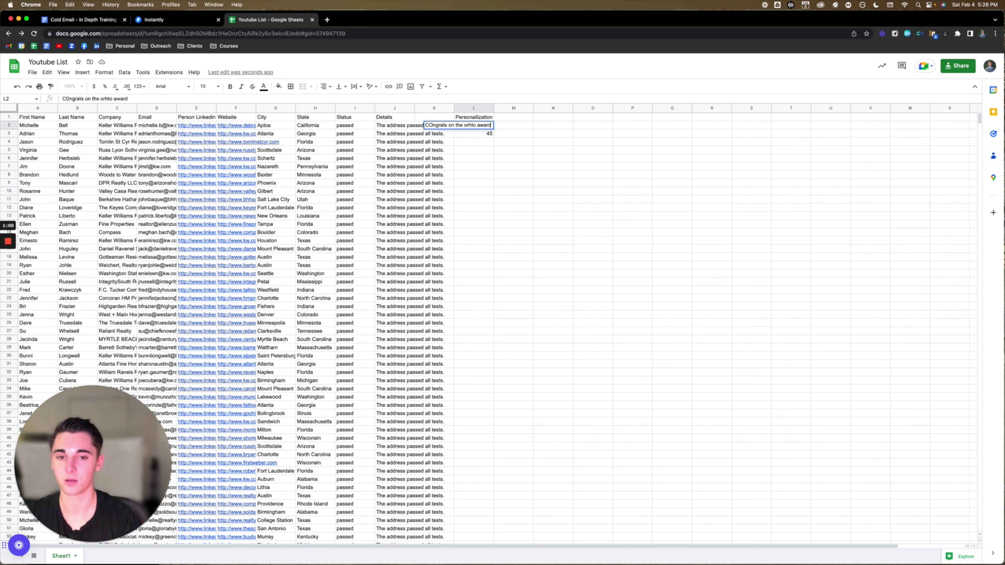
{"action": "left_click", "coordinate": [553, 199]}
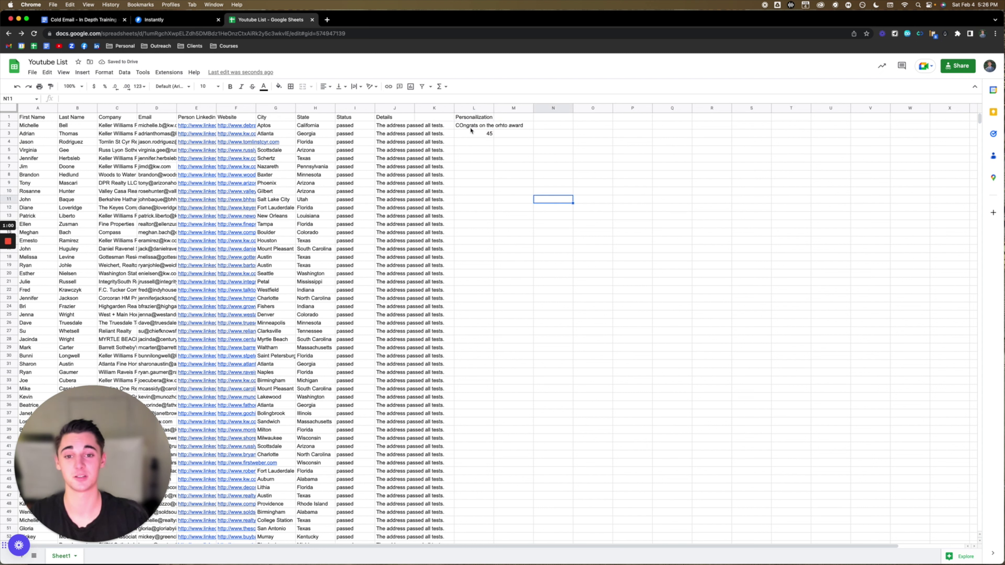
{"action": "left_click_drag", "start_coordinate": [471, 127], "coordinate": [473, 257]}
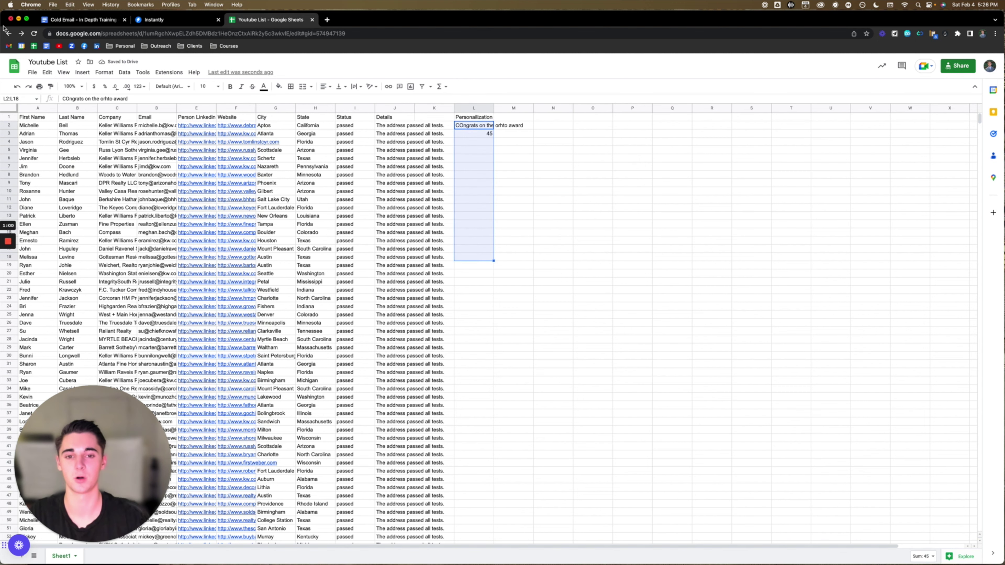
Return to the training document and insert blank lines below the "Leverage Your Signature" paragraph to move the whole sample signature to the next page.
{"action": "left_click", "coordinate": [83, 20]}
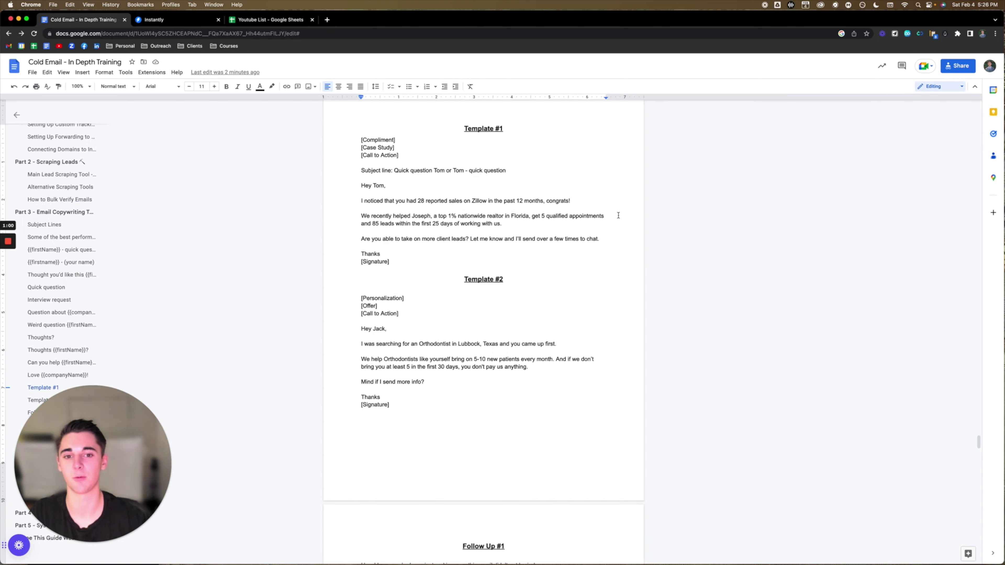
{"action": "scroll", "coordinate": [536, 287], "scroll_direction": "down", "scroll_amount": 15}
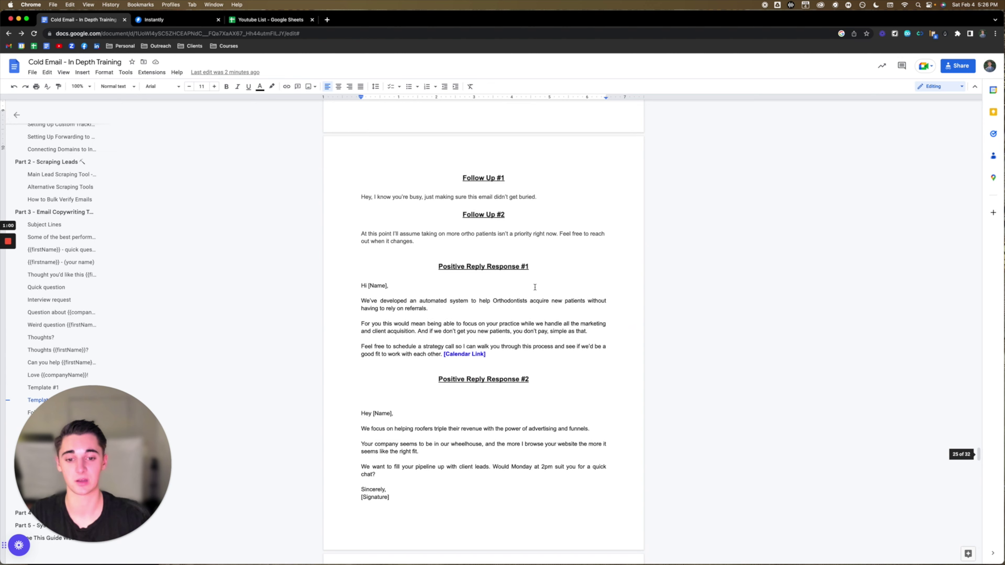
{"action": "scroll", "coordinate": [535, 287], "scroll_direction": "down", "scroll_amount": 15}
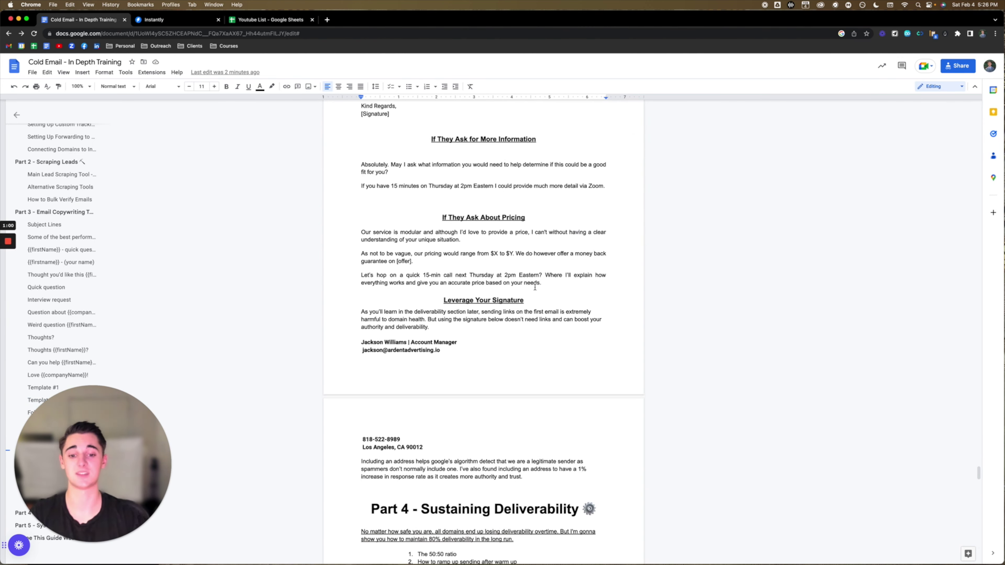
{"action": "scroll", "coordinate": [535, 287], "scroll_direction": "up", "scroll_amount": 5}
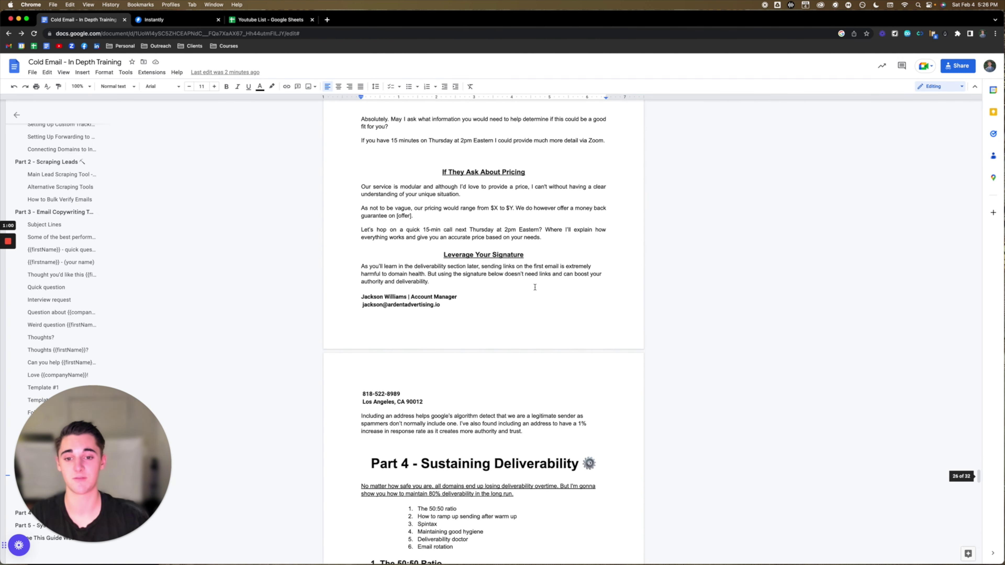
{"action": "left_click", "coordinate": [439, 288]}
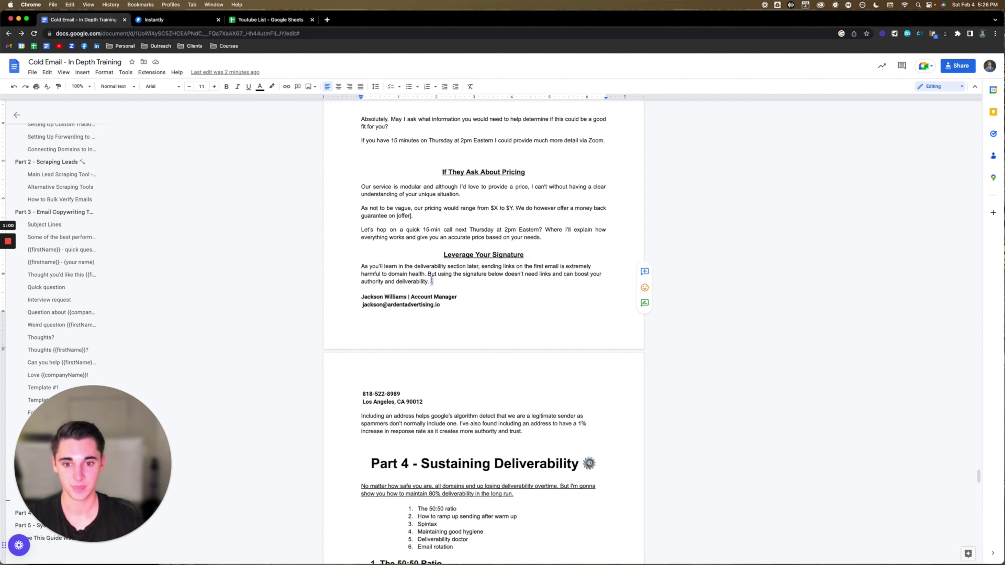
{"action": "key", "text": "Return"}
{"action": "key", "text": "Return"}
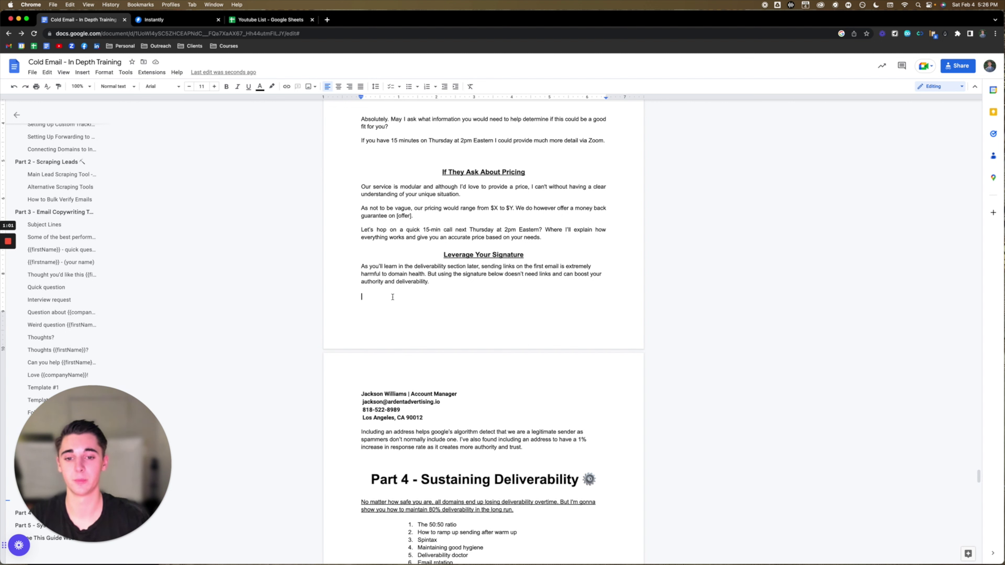
Try replacing "authority" with "Trust" in the "Leverage Your Signature" paragraph, and undo the replacement.
{"action": "double_click", "coordinate": [372, 283]}
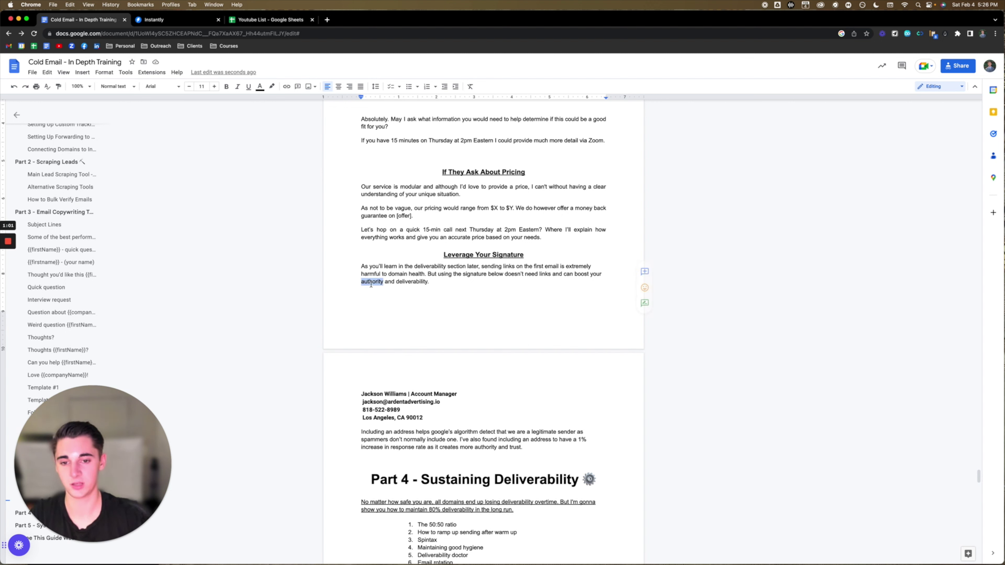
{"action": "type", "text": "Trust"}
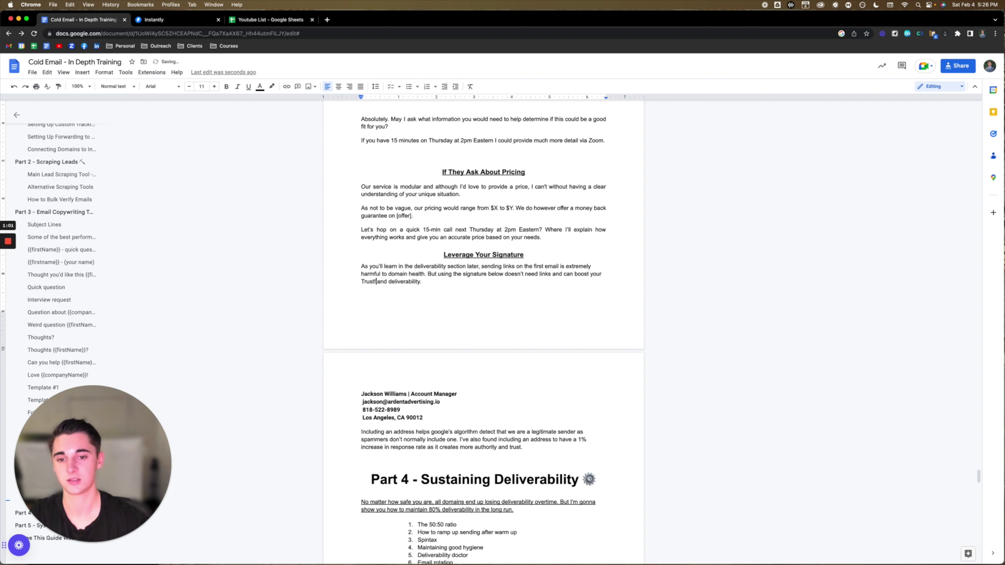
{"action": "key", "text": "BackSpace"}
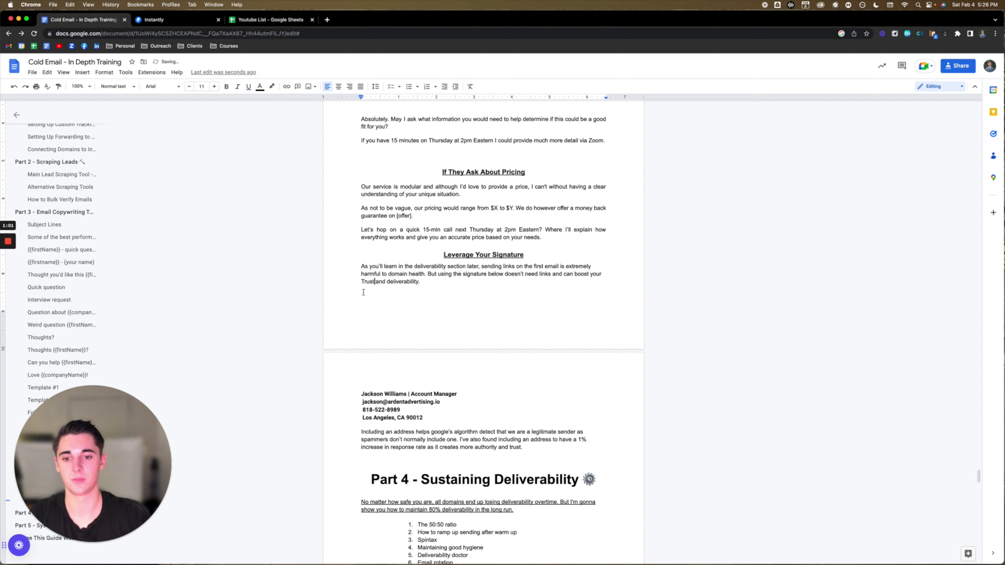
{"action": "left_click", "coordinate": [14, 88]}
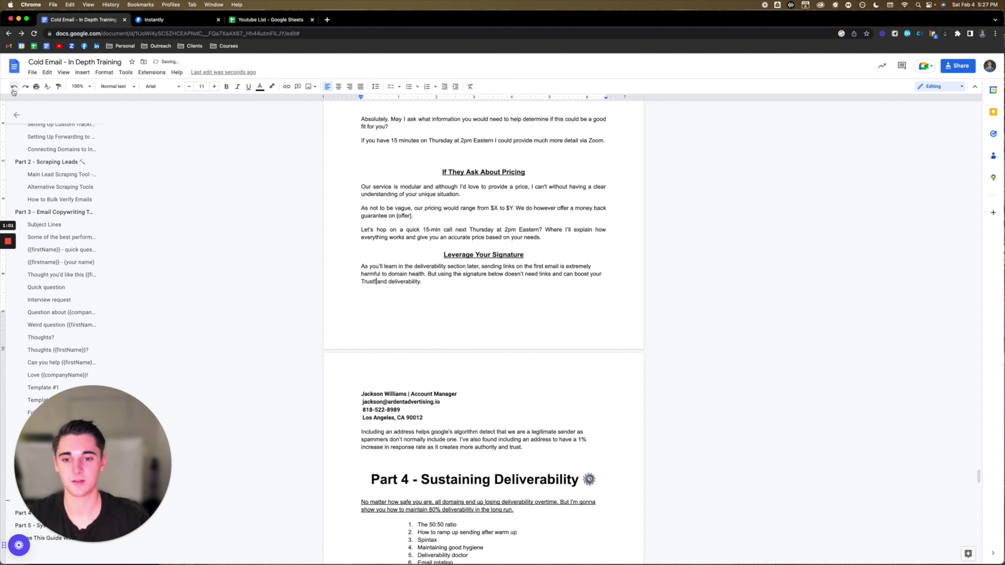
{"action": "left_click", "coordinate": [13, 88]}
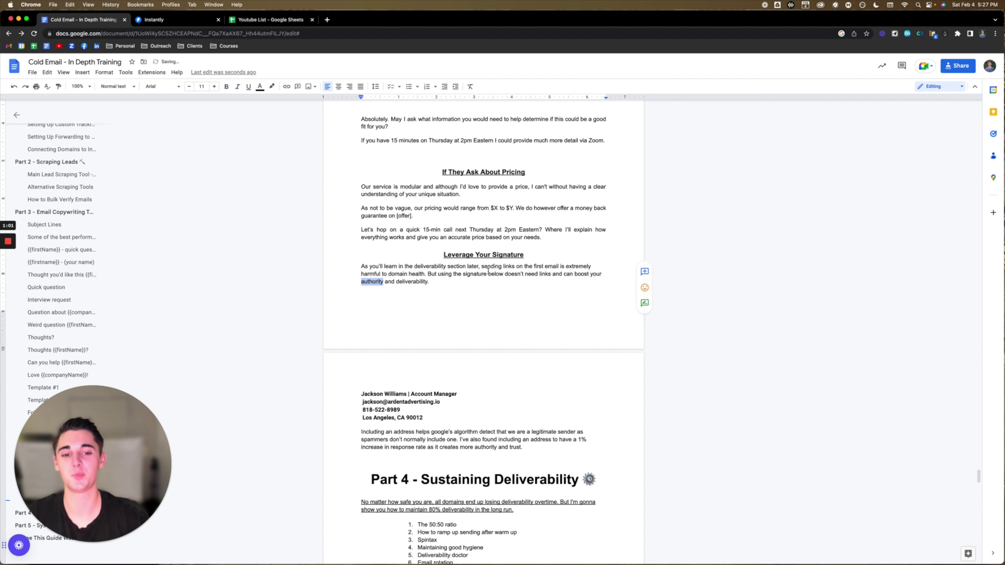
{"action": "left_click", "coordinate": [493, 289]}
Highlight the whole sample signature block above Part 4, and its job title "Account Manager" on its own.
{"action": "scroll", "coordinate": [494, 295], "scroll_direction": "down", "scroll_amount": 3}
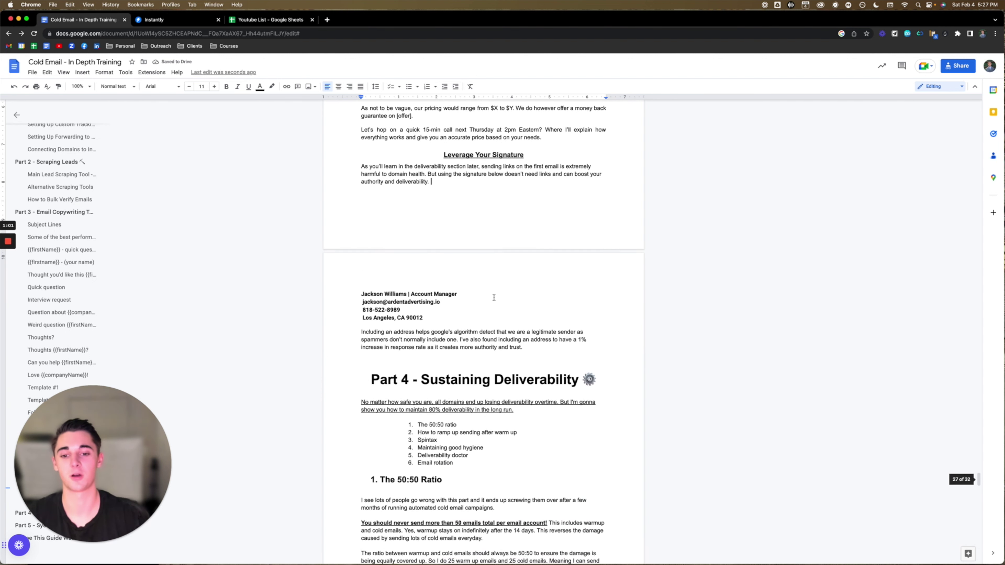
{"action": "scroll", "coordinate": [494, 298], "scroll_direction": "down", "scroll_amount": 2}
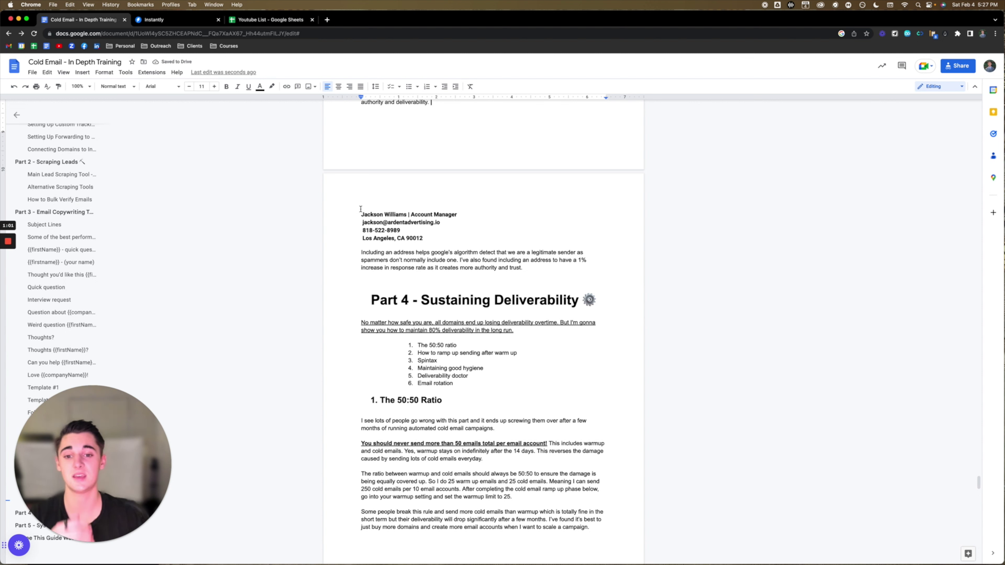
{"action": "left_click_drag", "start_coordinate": [361, 210], "coordinate": [437, 239]}
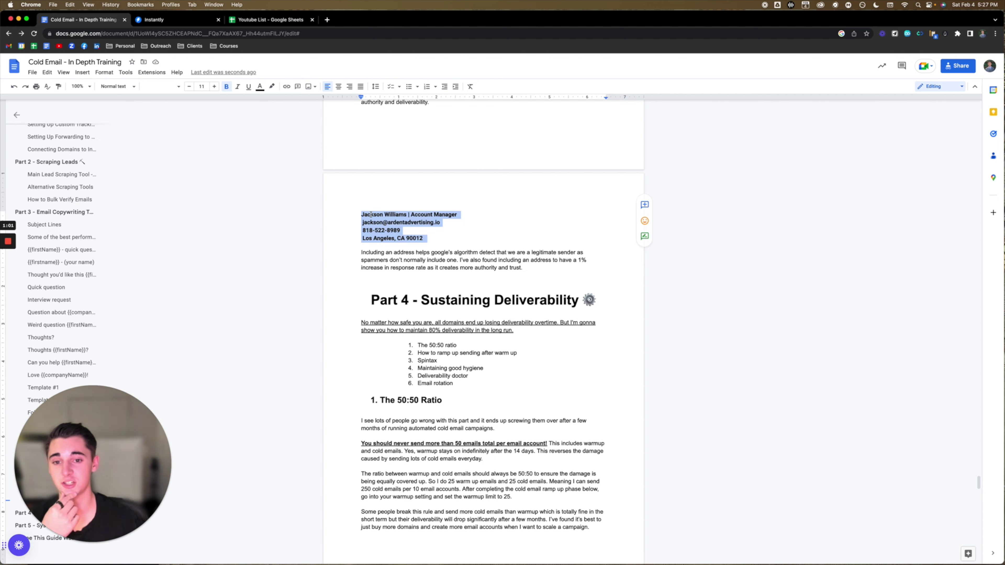
{"action": "left_click", "coordinate": [414, 214]}
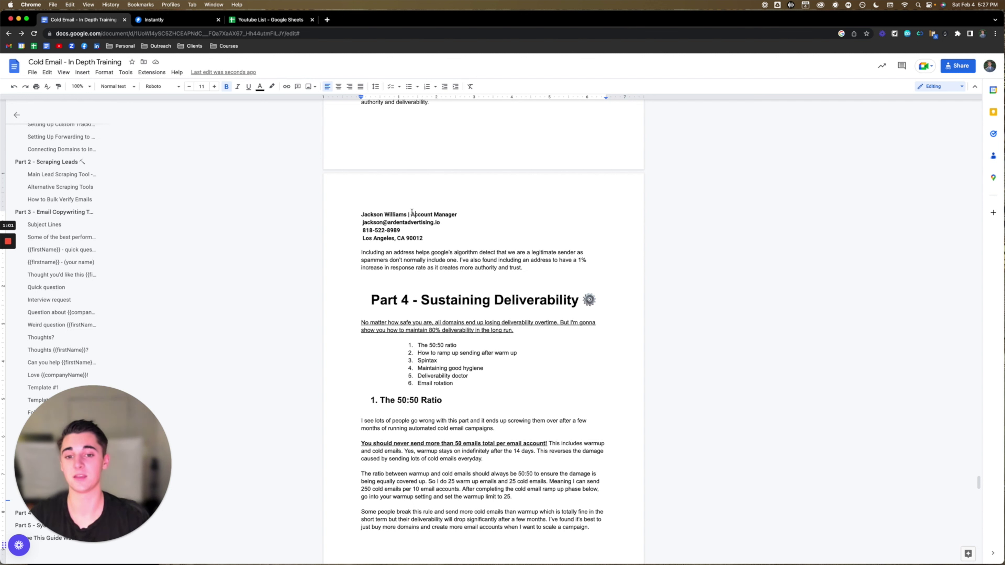
{"action": "left_click_drag", "start_coordinate": [460, 214], "coordinate": [412, 212]}
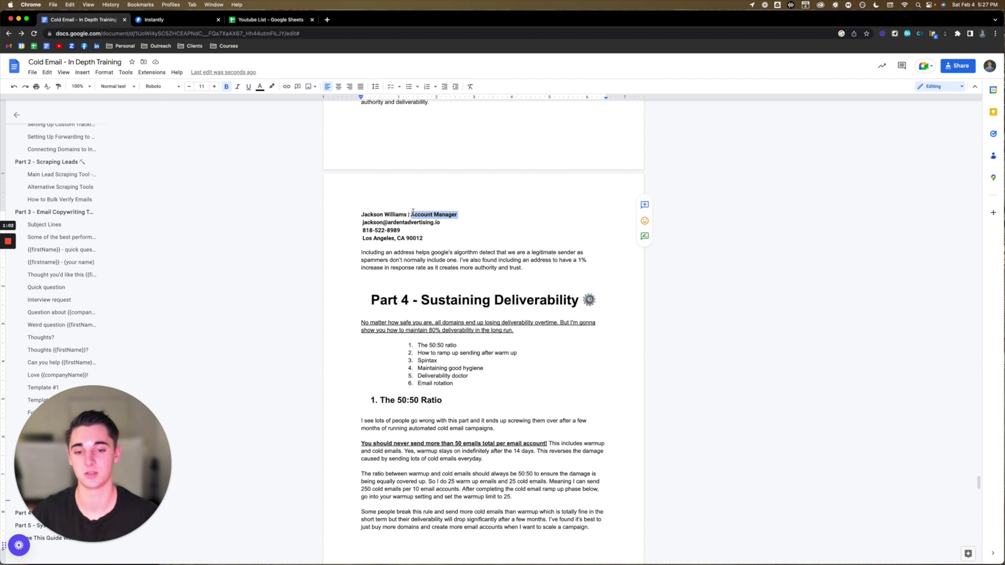
Delete the email address line from the sample signature.
{"action": "left_click_drag", "start_coordinate": [440, 222], "coordinate": [360, 222]}
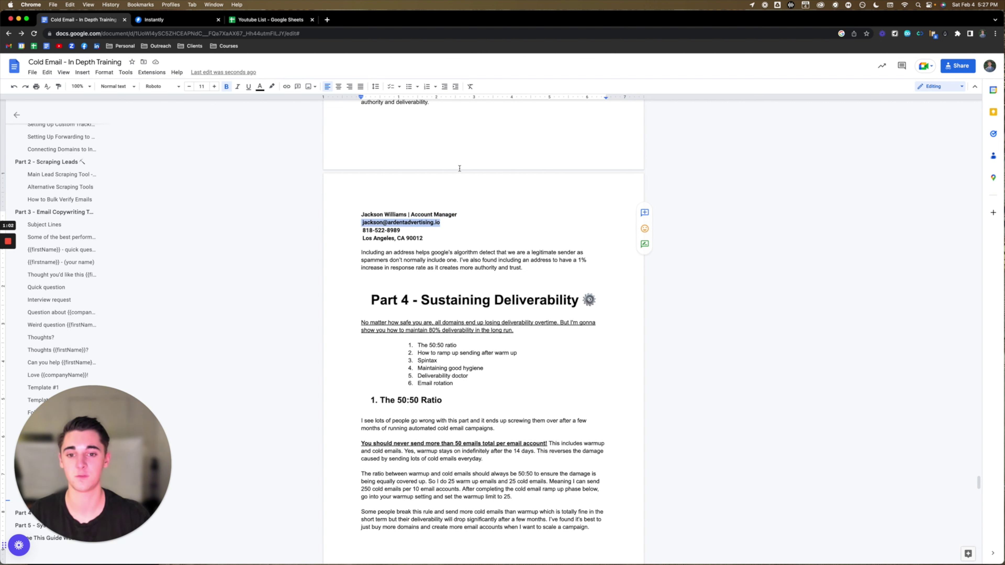
{"action": "left_click", "coordinate": [393, 214]}
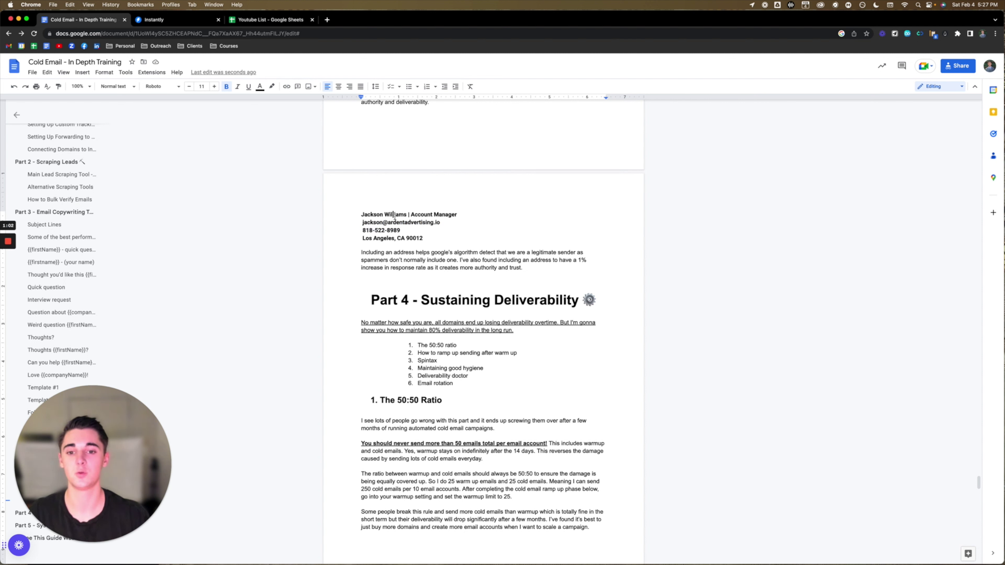
{"action": "left_click_drag", "start_coordinate": [445, 223], "coordinate": [361, 222]}
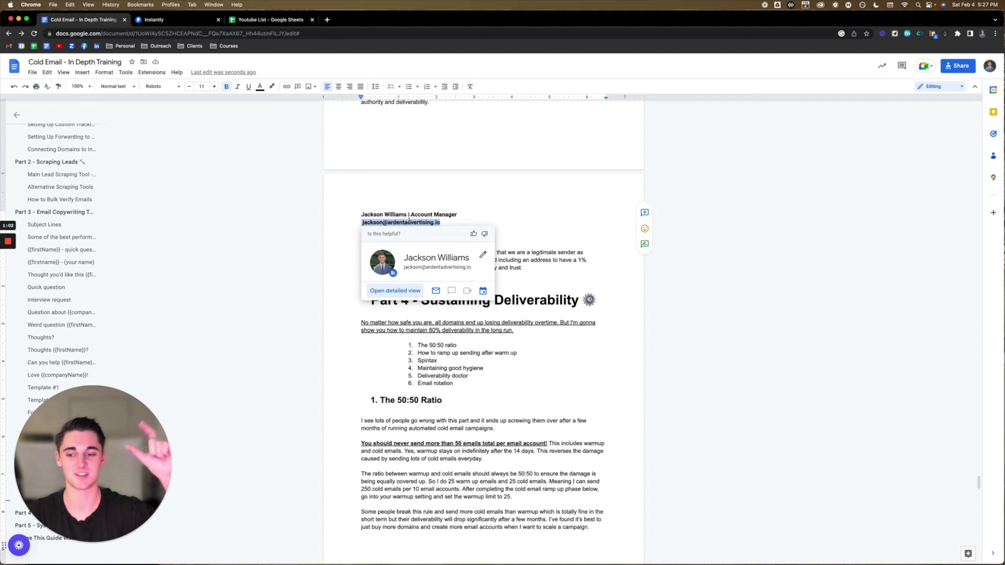
{"action": "key", "text": "cmd+v"}
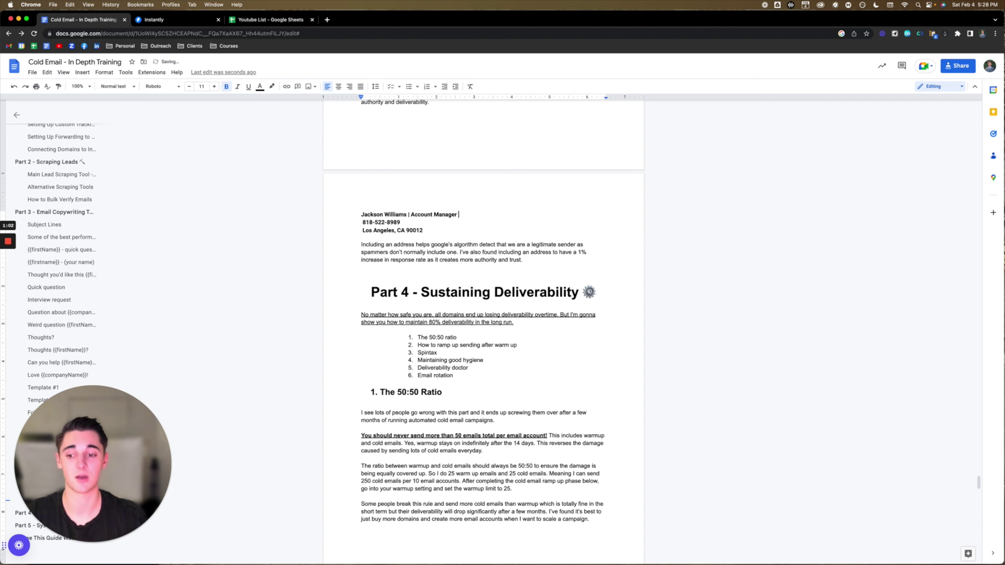
Highlight the sample signature's phone number line and its address line in turn.
{"action": "left_click_drag", "start_coordinate": [408, 223], "coordinate": [353, 223]}
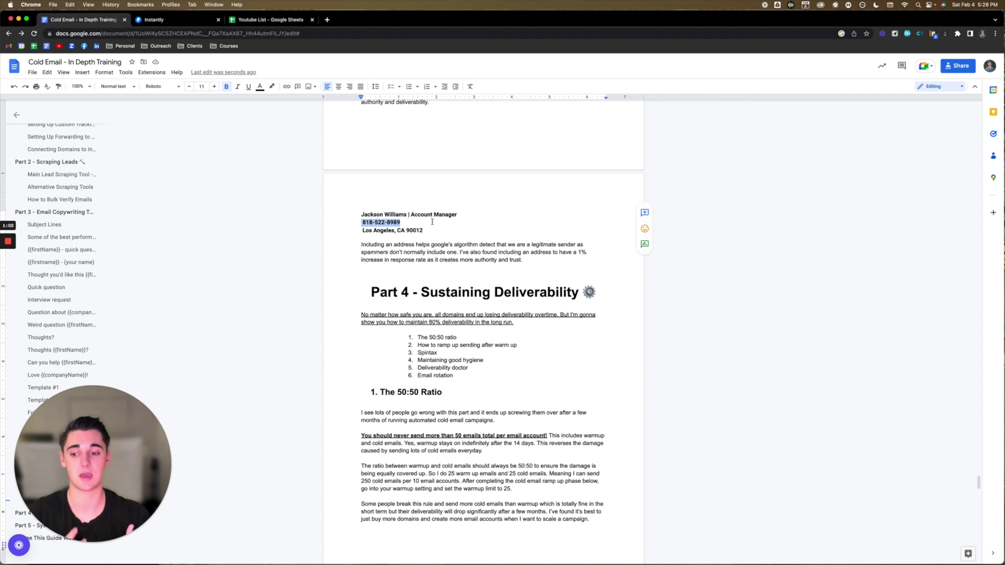
{"action": "triple_click", "coordinate": [427, 231]}
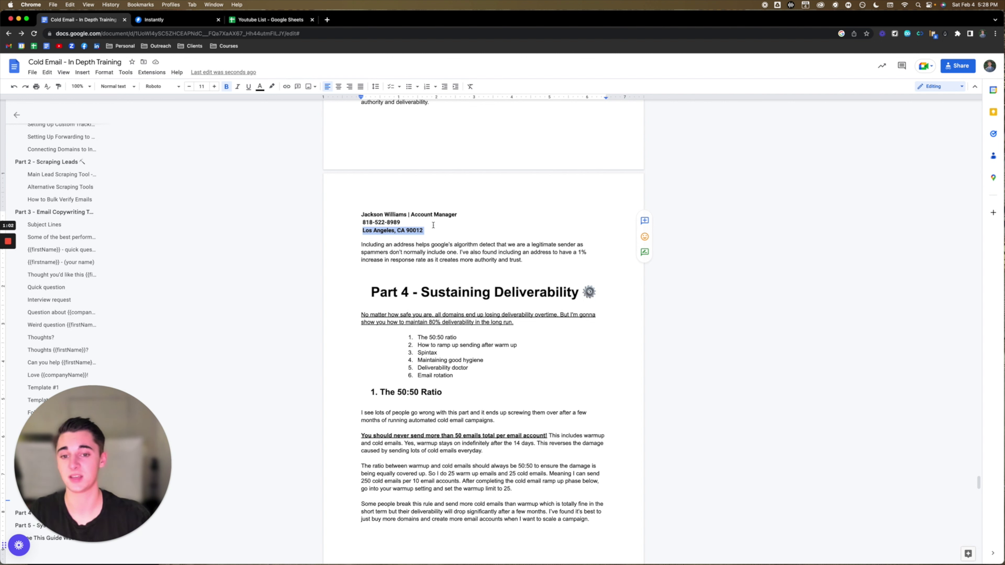
{"action": "left_click", "coordinate": [452, 231]}
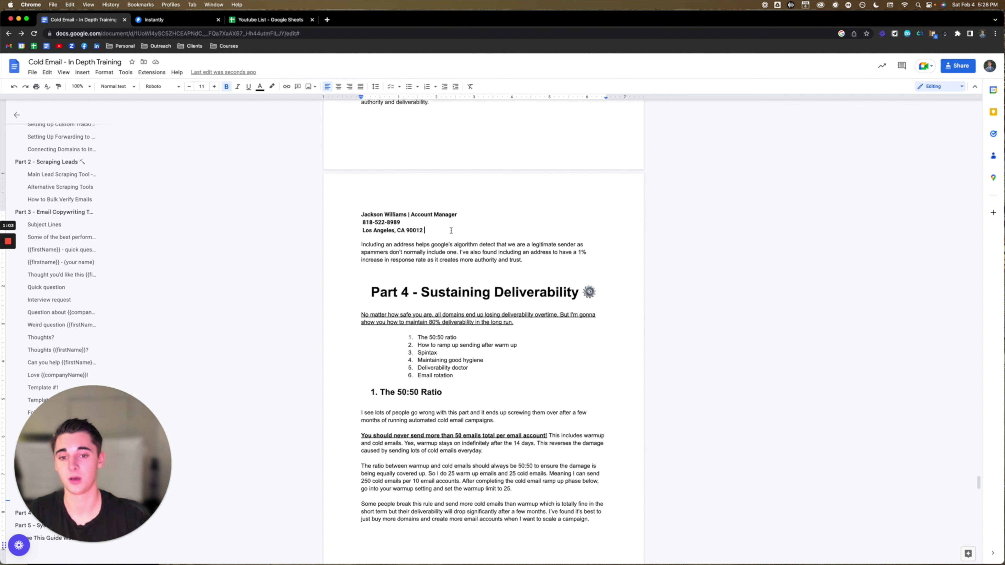
{"action": "scroll", "coordinate": [409, 214], "scroll_direction": "down", "scroll_amount": 1}
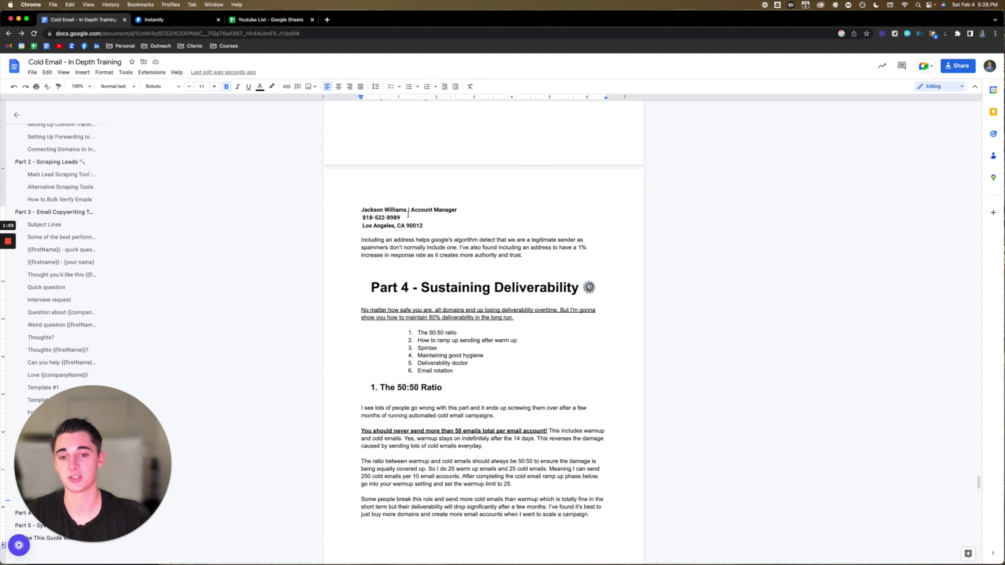
{"action": "triple_click", "coordinate": [443, 224]}
{"action": "left_click", "coordinate": [428, 225]}
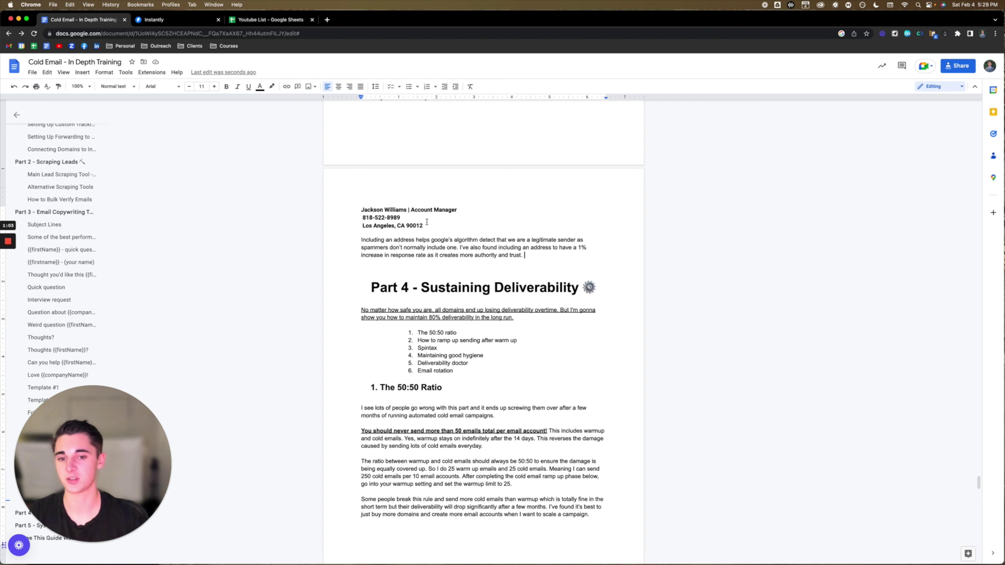
{"action": "left_click_drag", "start_coordinate": [427, 225], "coordinate": [361, 226]}
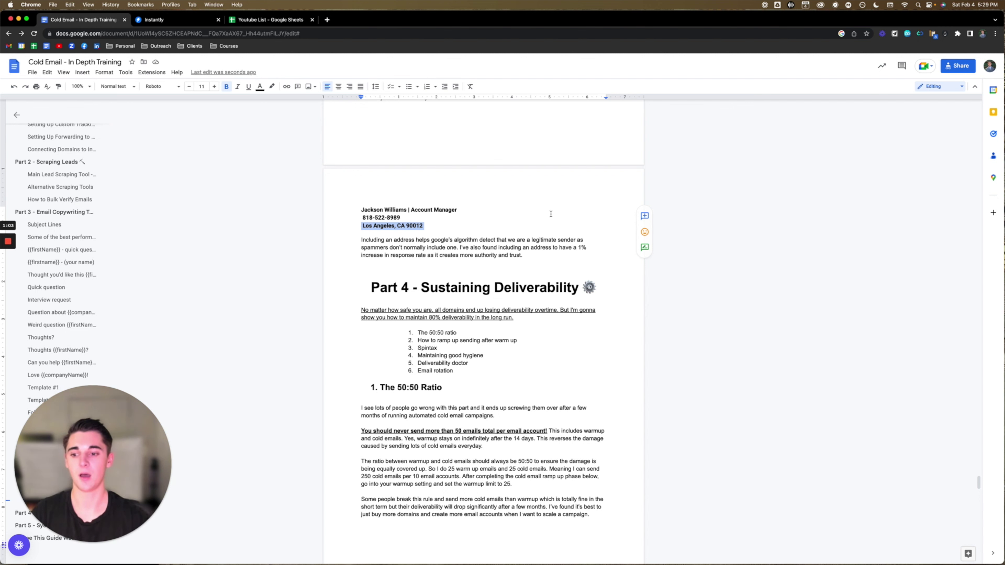
Highlight the full three-line sample signature above Part 4, clear the selection, and look back over the "Leverage Your Signature" section.
{"action": "left_click", "coordinate": [527, 258]}
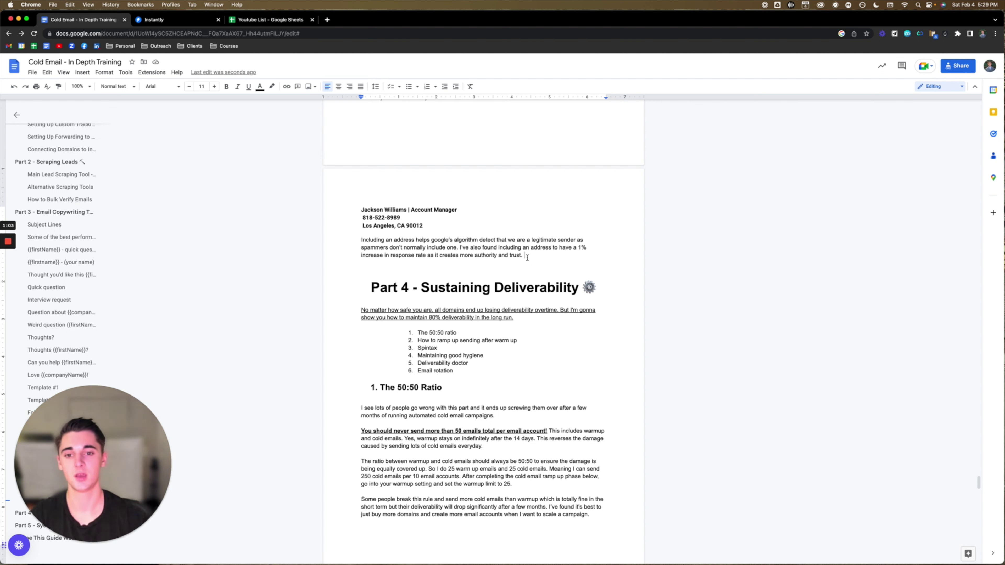
{"action": "left_click_drag", "start_coordinate": [359, 209], "coordinate": [430, 228]}
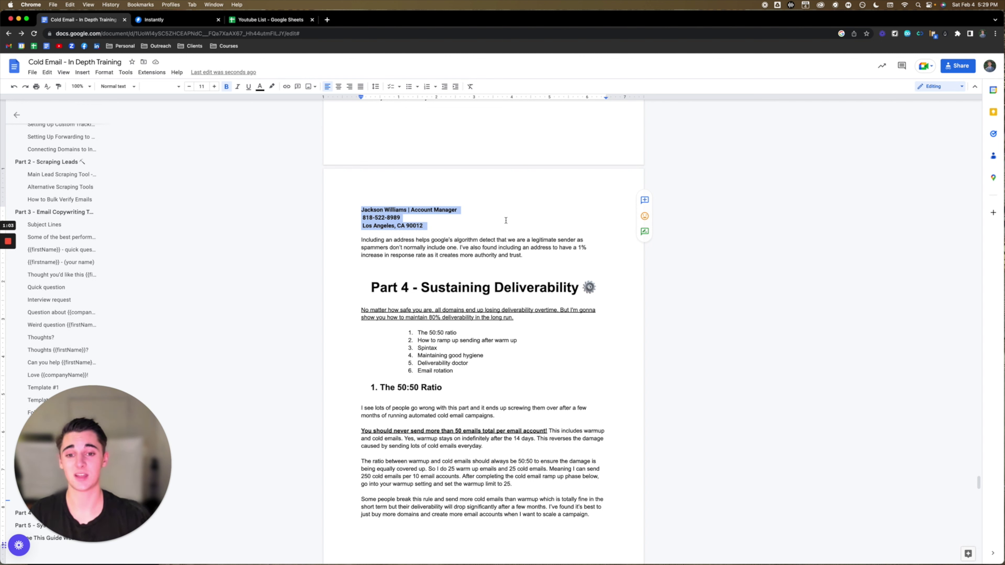
{"action": "left_click", "coordinate": [531, 256]}
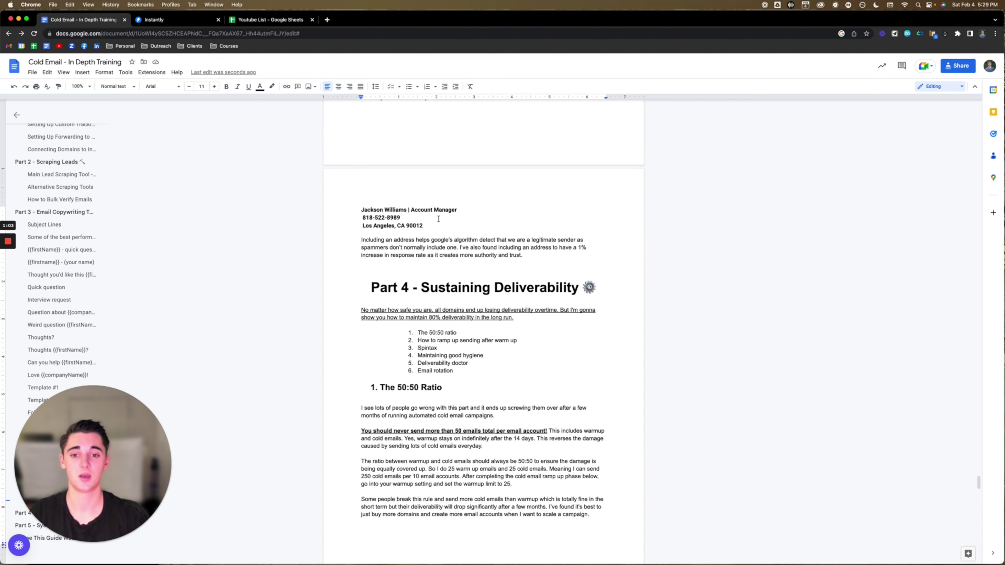
{"action": "scroll", "coordinate": [529, 263], "scroll_direction": "down", "scroll_amount": 5}
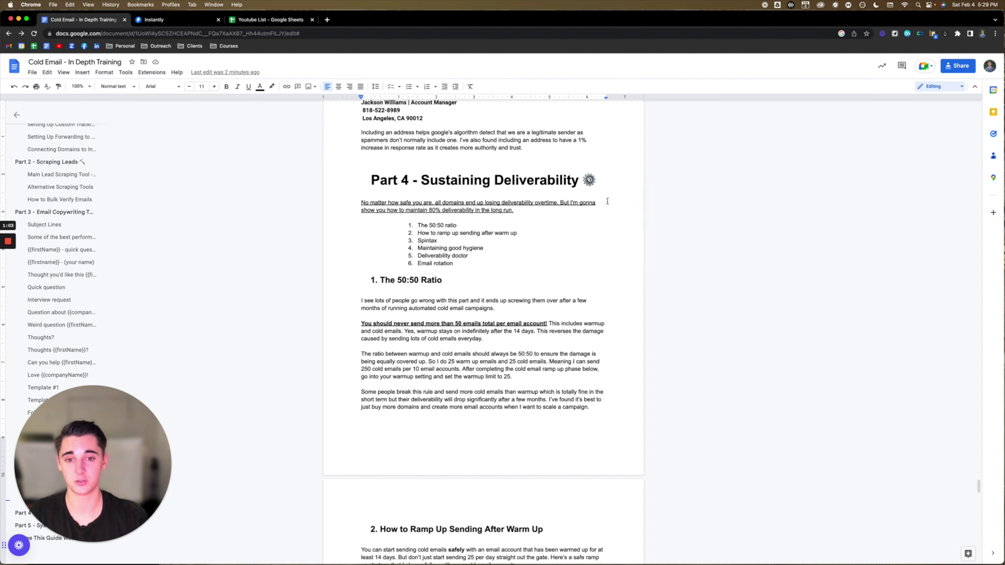
{"action": "scroll", "coordinate": [605, 200], "scroll_direction": "up", "scroll_amount": 10}
{"action": "scroll", "coordinate": [575, 348], "scroll_direction": "down", "scroll_amount": 2}
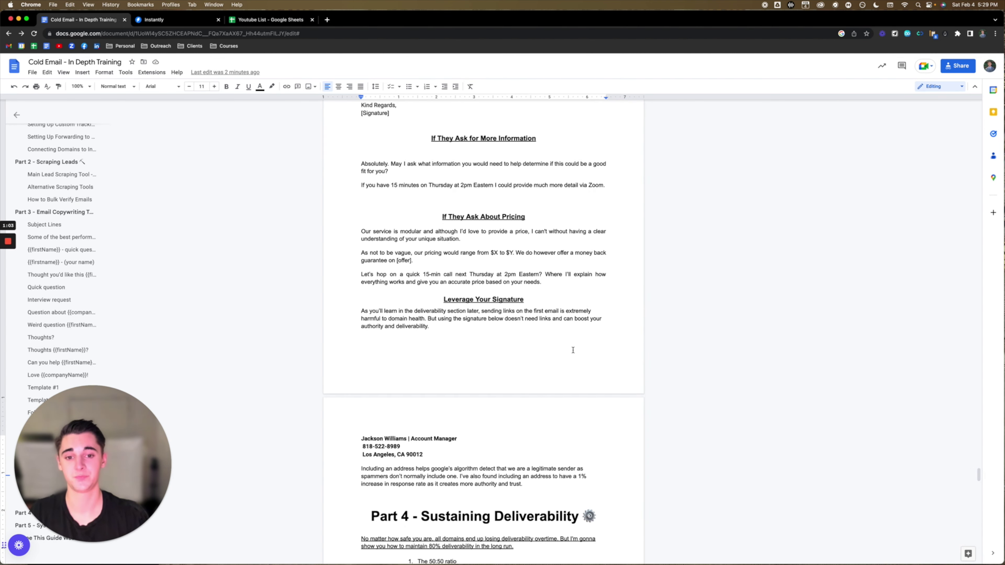
Go through the Part 4 introduction and highlight "total" and its whole paragraph on the 50-email limit under "The 50:50 Ratio".
{"action": "scroll", "coordinate": [573, 350], "scroll_direction": "down", "scroll_amount": 9}
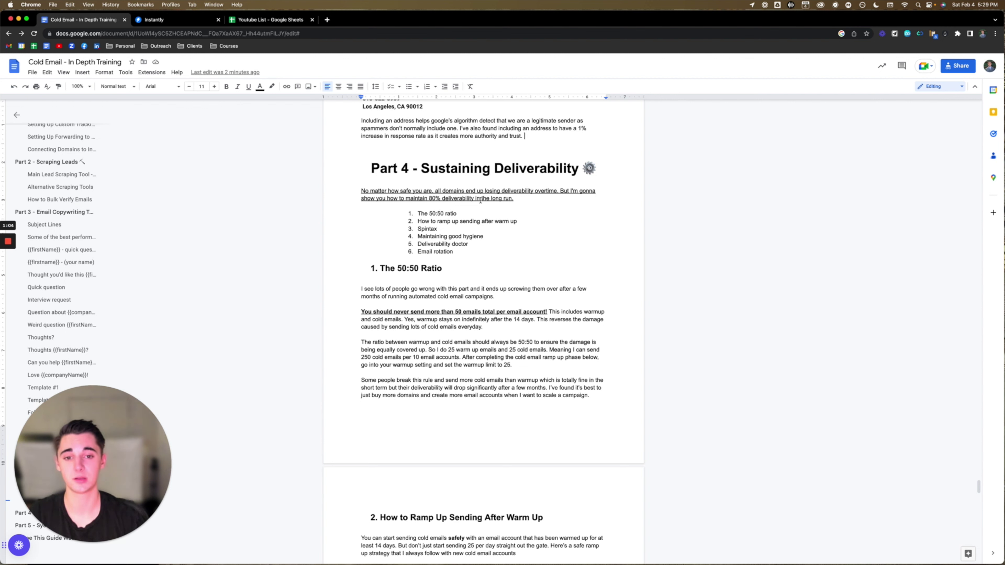
{"action": "scroll", "coordinate": [535, 197], "scroll_direction": "down", "scroll_amount": 2}
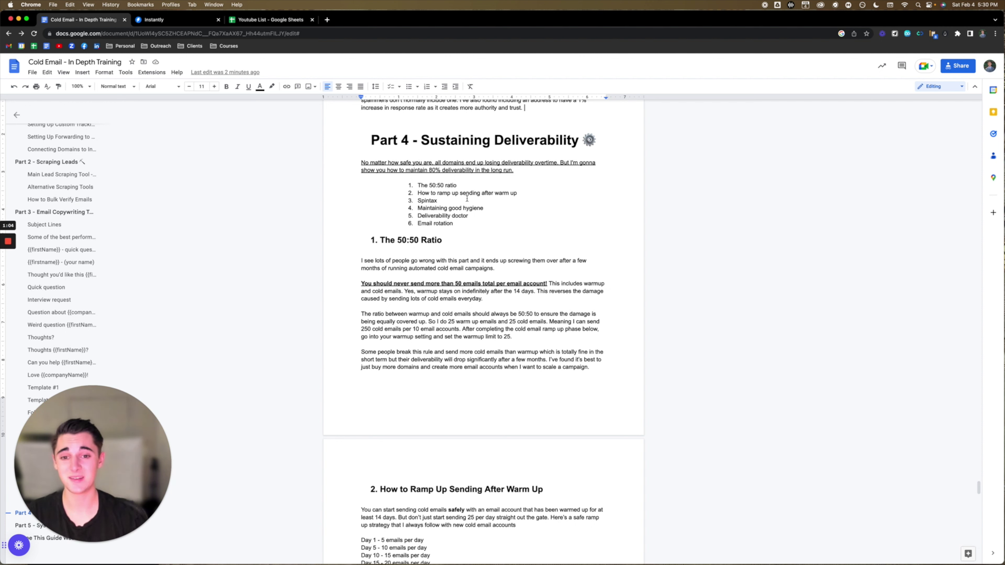
{"action": "scroll", "coordinate": [464, 201], "scroll_direction": "down", "scroll_amount": 1}
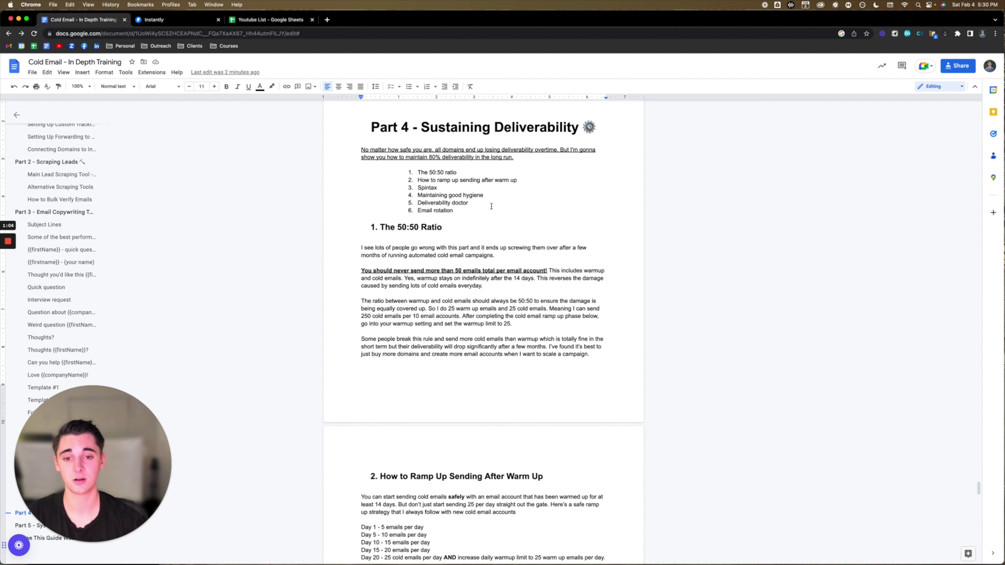
{"action": "scroll", "coordinate": [492, 206], "scroll_direction": "down", "scroll_amount": 3}
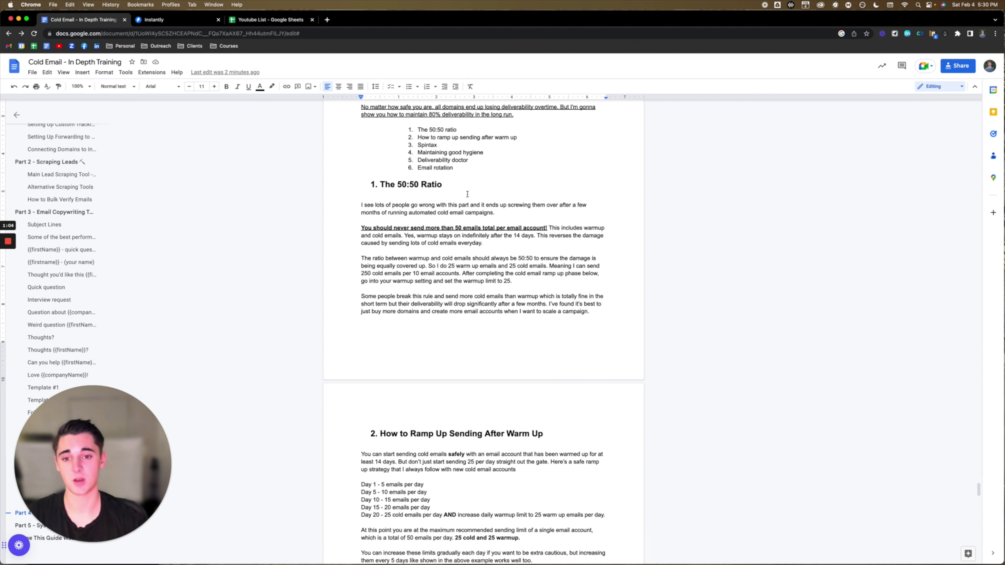
{"action": "scroll", "coordinate": [468, 194], "scroll_direction": "down", "scroll_amount": 3}
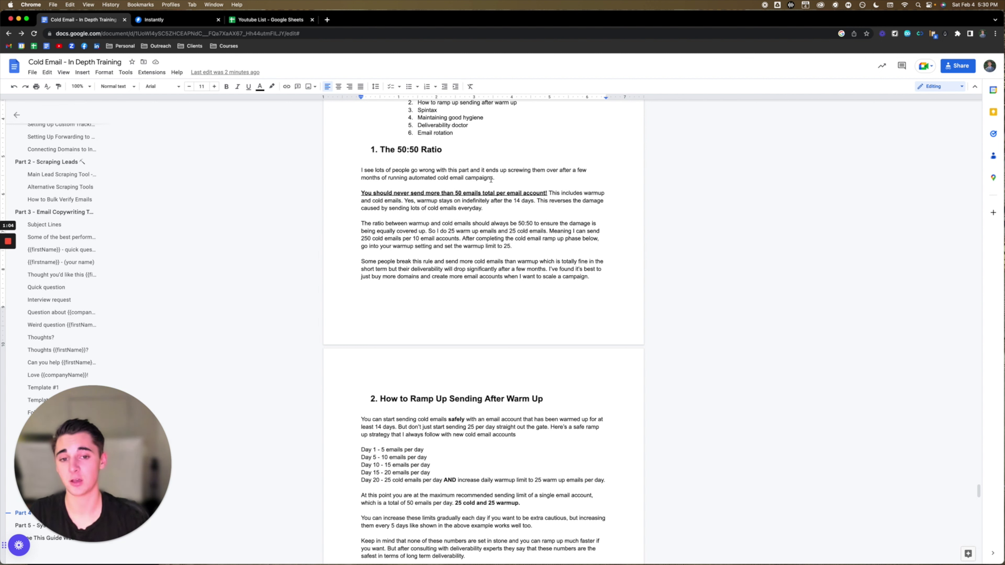
{"action": "left_click_drag", "start_coordinate": [483, 193], "coordinate": [496, 193]}
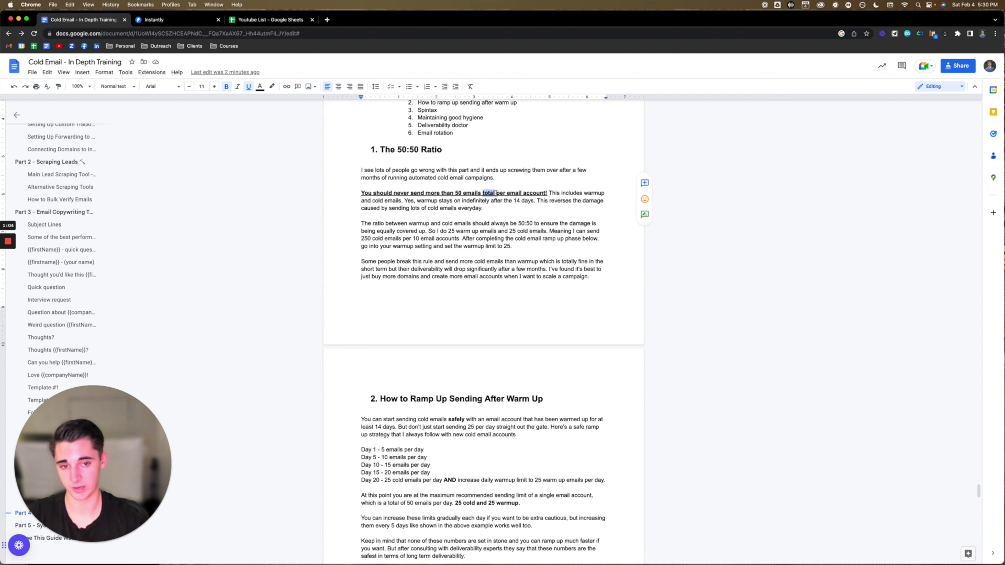
{"action": "triple_click", "coordinate": [554, 201]}
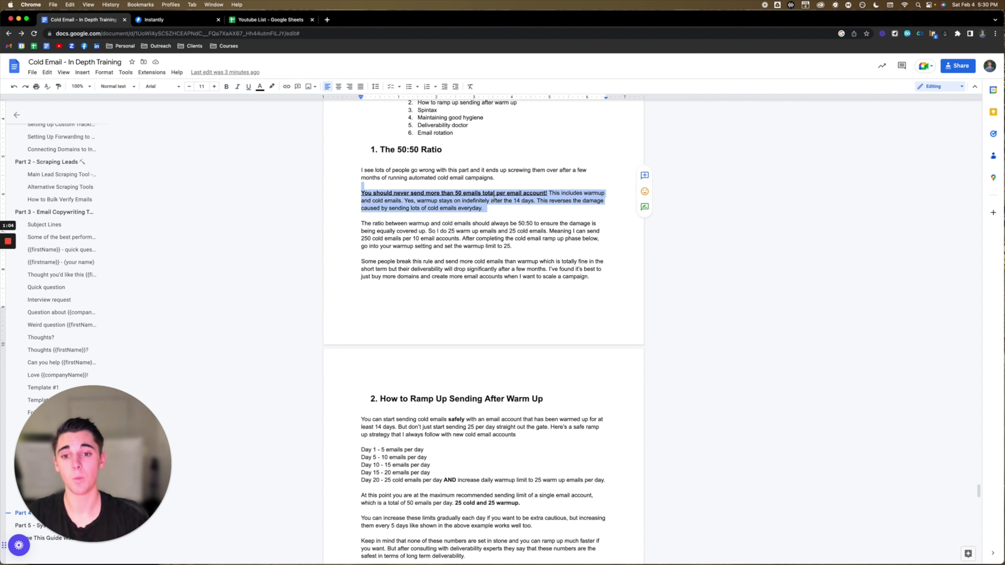
{"action": "left_click", "coordinate": [500, 209]}
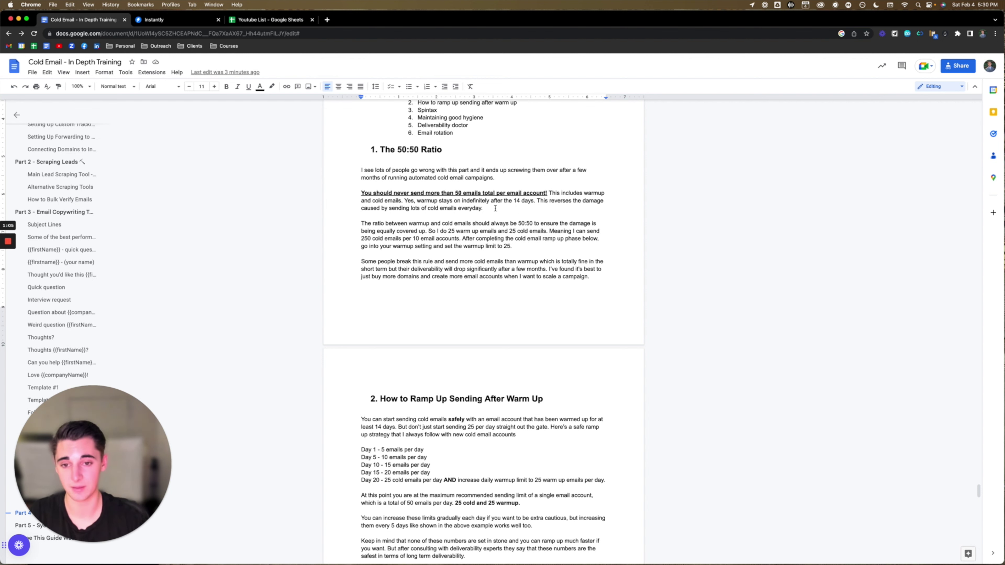
Read the remaining paragraphs of "The 50:50 Ratio" on balancing warmup and cold emails, up to the ramp-up section.
{"action": "scroll", "coordinate": [496, 209], "scroll_direction": "down", "scroll_amount": 1}
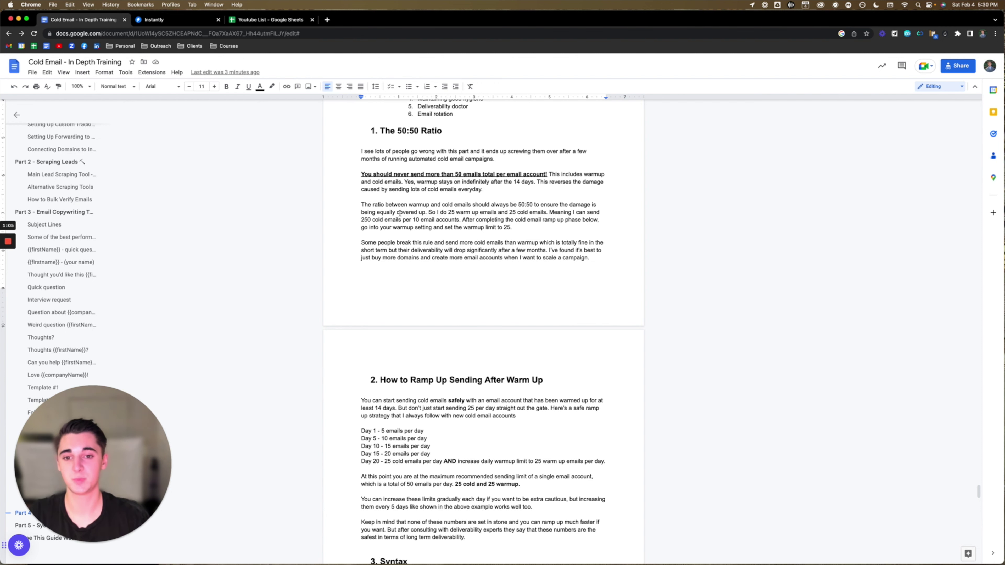
{"action": "scroll", "coordinate": [471, 225], "scroll_direction": "down", "scroll_amount": 2}
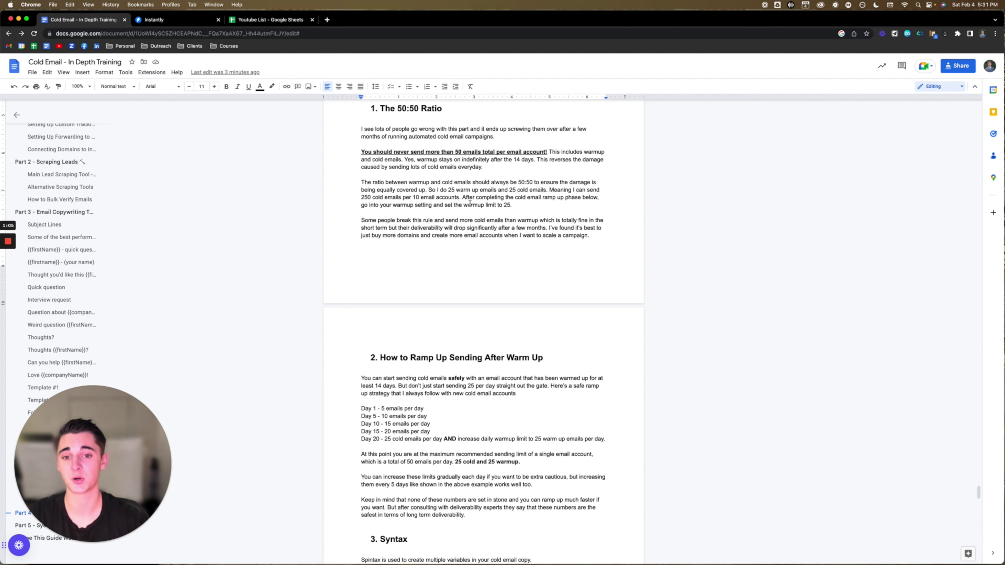
{"action": "scroll", "coordinate": [519, 220], "scroll_direction": "down", "scroll_amount": 1}
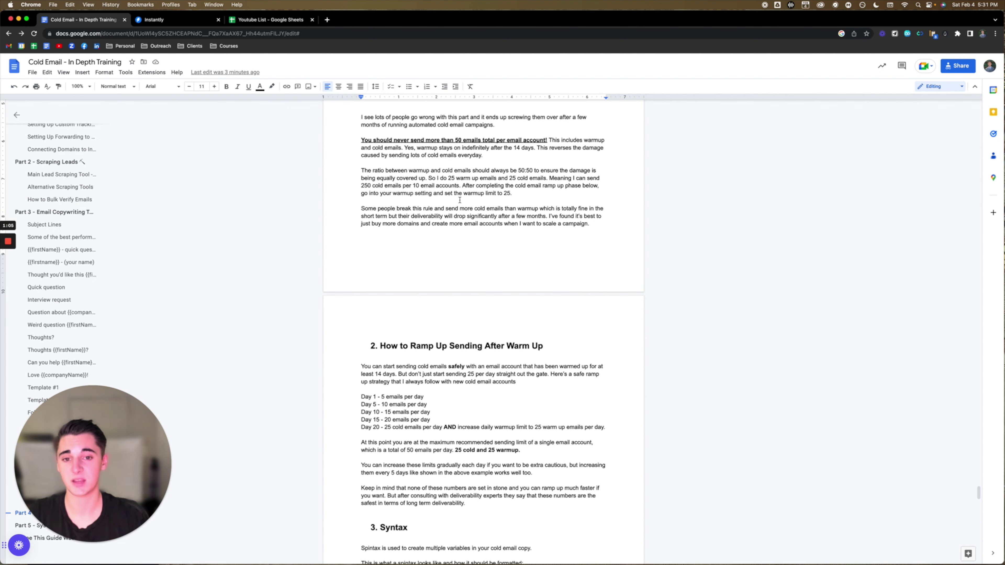
{"action": "scroll", "coordinate": [543, 200], "scroll_direction": "down", "scroll_amount": 1}
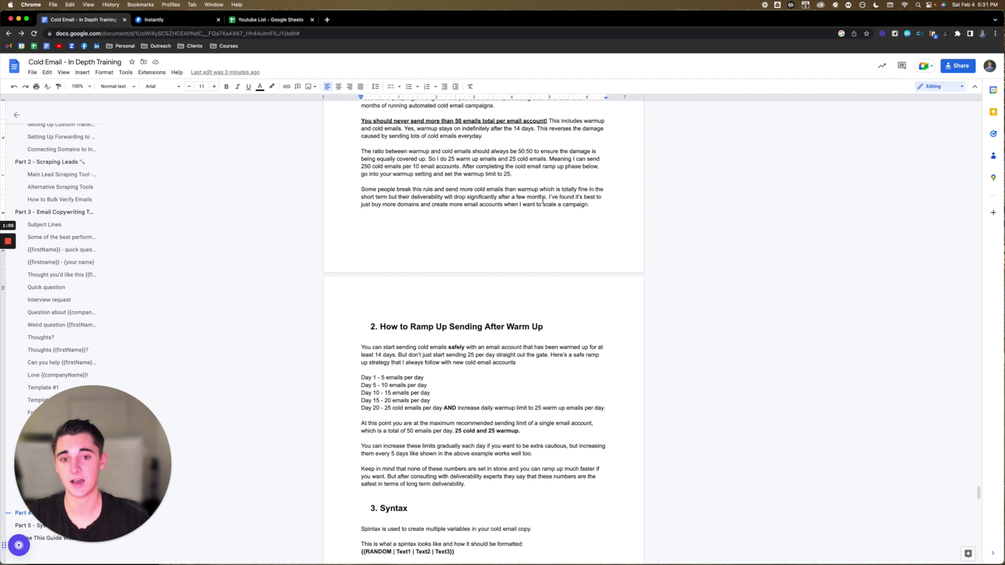
{"action": "scroll", "coordinate": [397, 195], "scroll_direction": "down", "scroll_amount": 1}
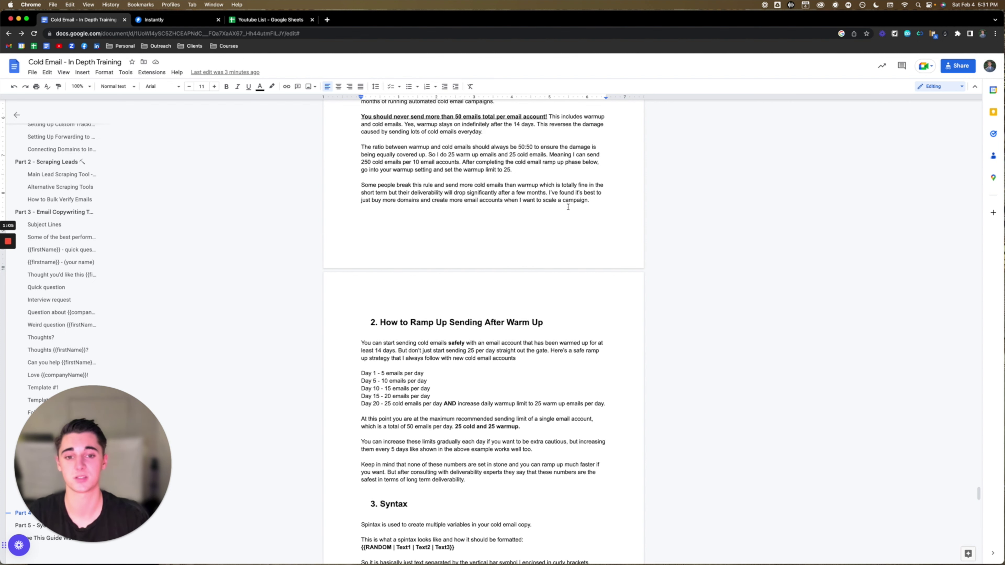
{"action": "scroll", "coordinate": [518, 271], "scroll_direction": "down", "scroll_amount": 5}
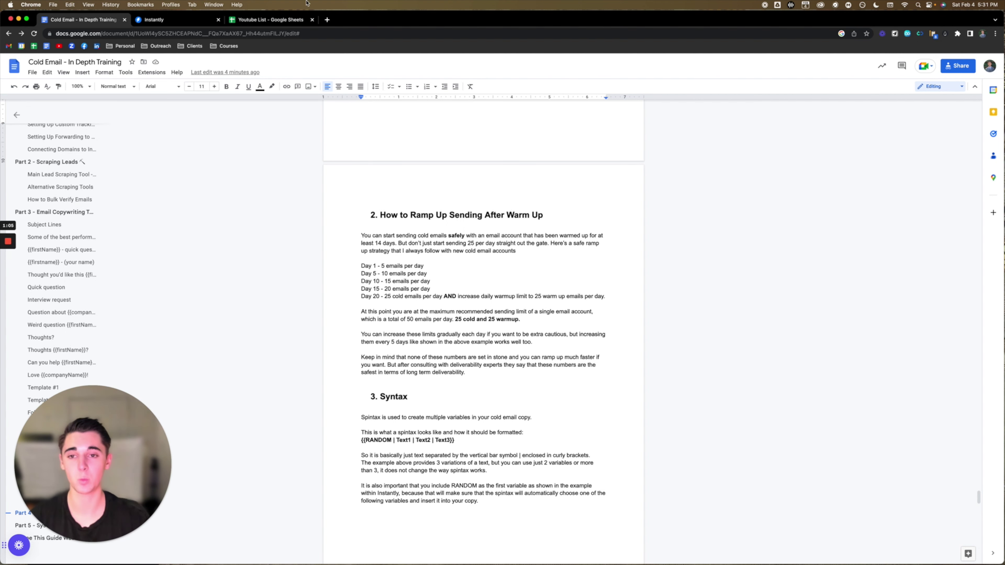
Switch to Instantly, open the first email account's settings, and highlight its daily warmup limit value.
{"action": "left_click", "coordinate": [173, 20]}
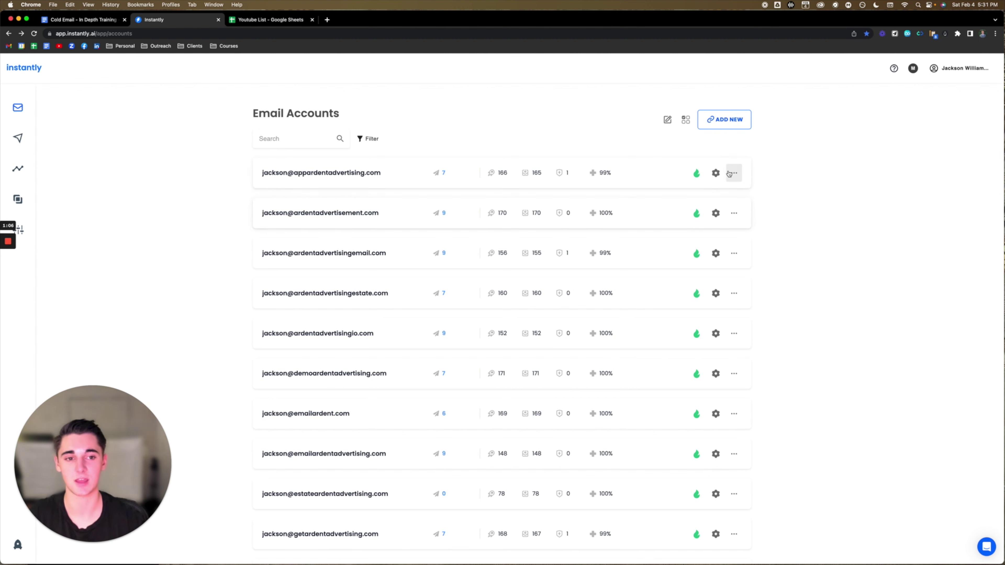
{"action": "left_click", "coordinate": [716, 173]}
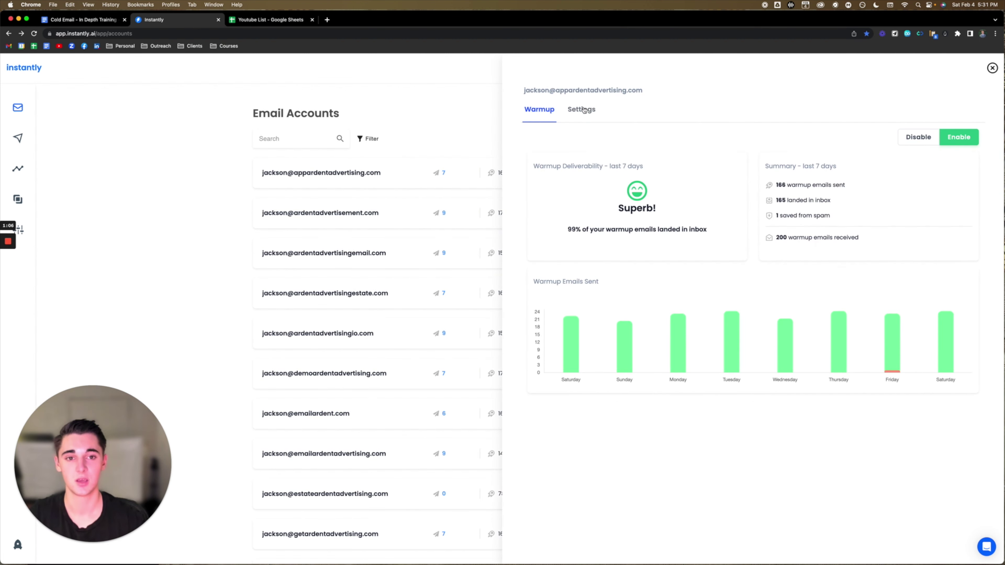
{"action": "left_click", "coordinate": [582, 110]}
{"action": "scroll", "coordinate": [746, 264], "scroll_direction": "down", "scroll_amount": 3}
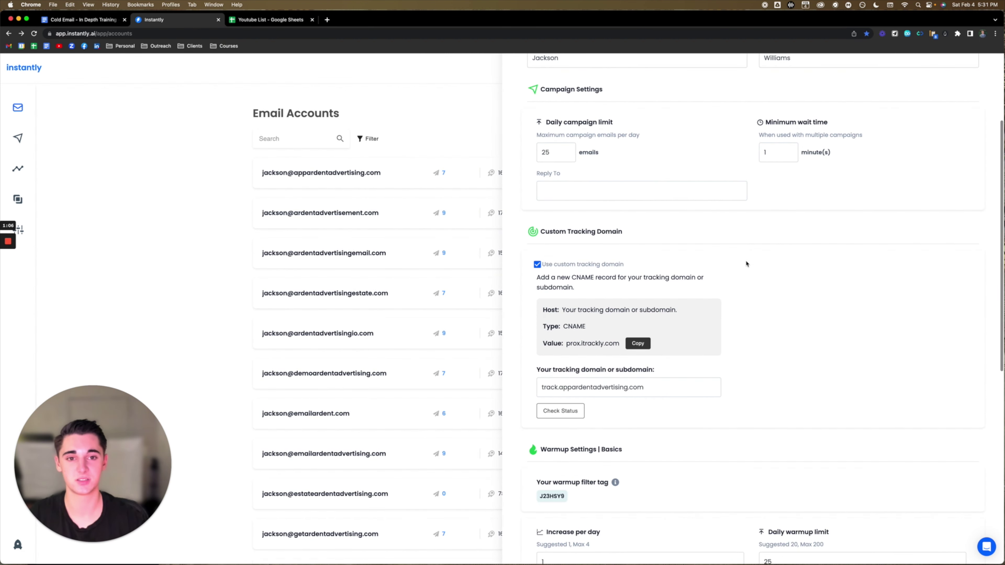
{"action": "scroll", "coordinate": [746, 265], "scroll_direction": "down", "scroll_amount": 9}
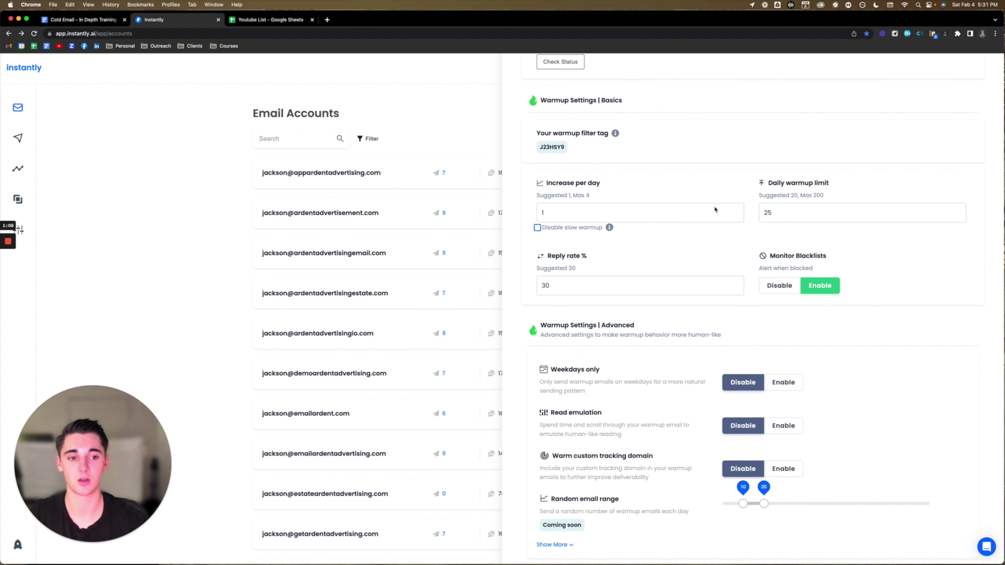
{"action": "scroll", "coordinate": [715, 210], "scroll_direction": "up", "scroll_amount": 1}
{"action": "double_click", "coordinate": [788, 240]}
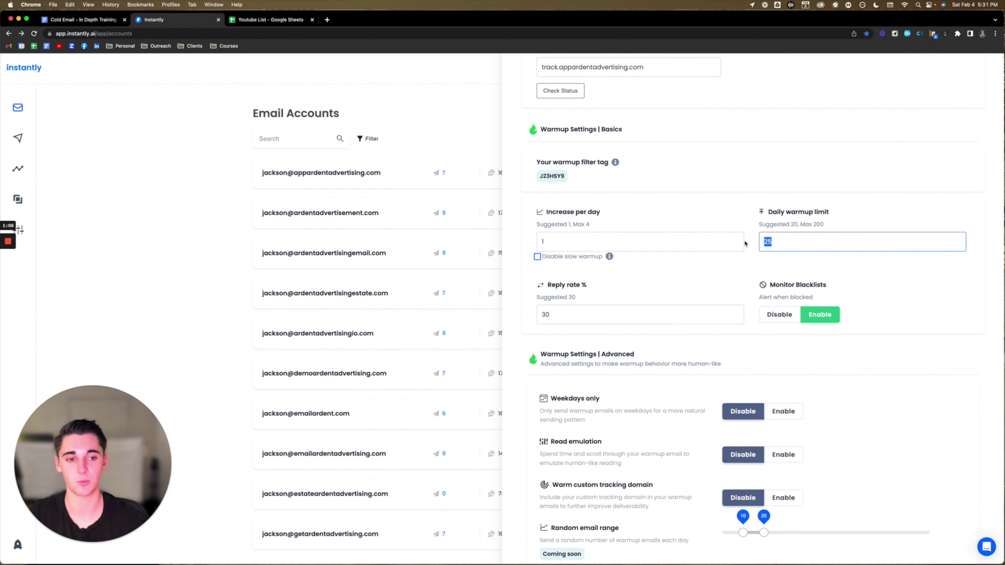
Return to the training document and read the "How to Ramp Up Sending After Warm Up" section.
{"action": "left_click", "coordinate": [87, 19]}
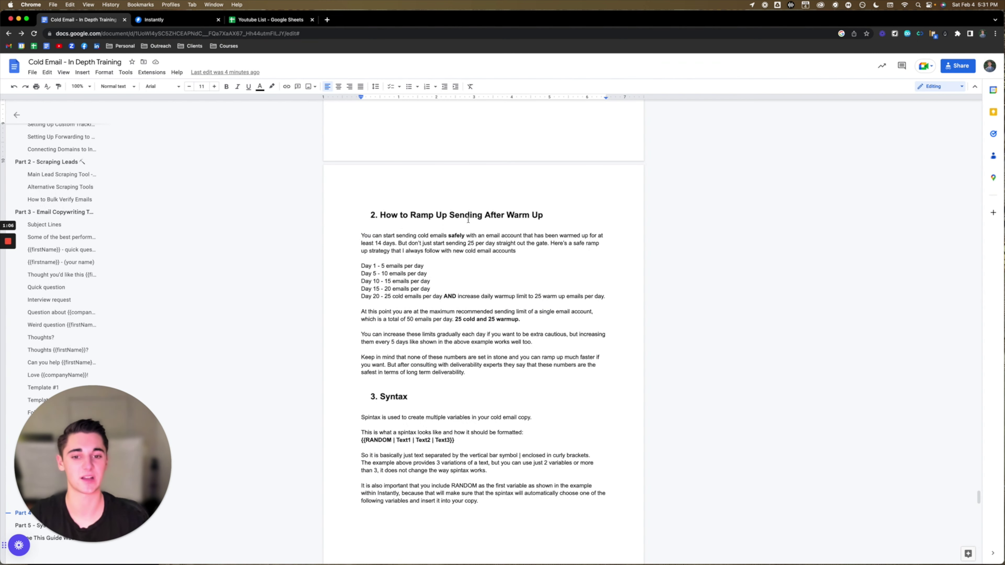
{"action": "scroll", "coordinate": [462, 300], "scroll_direction": "down", "scroll_amount": 3}
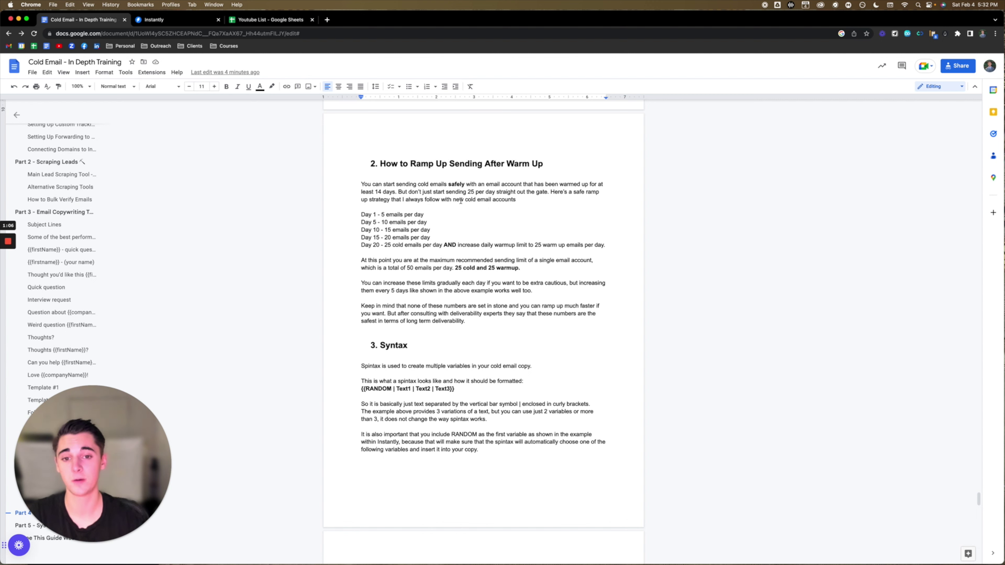
{"action": "scroll", "coordinate": [508, 202], "scroll_direction": "down", "scroll_amount": 2}
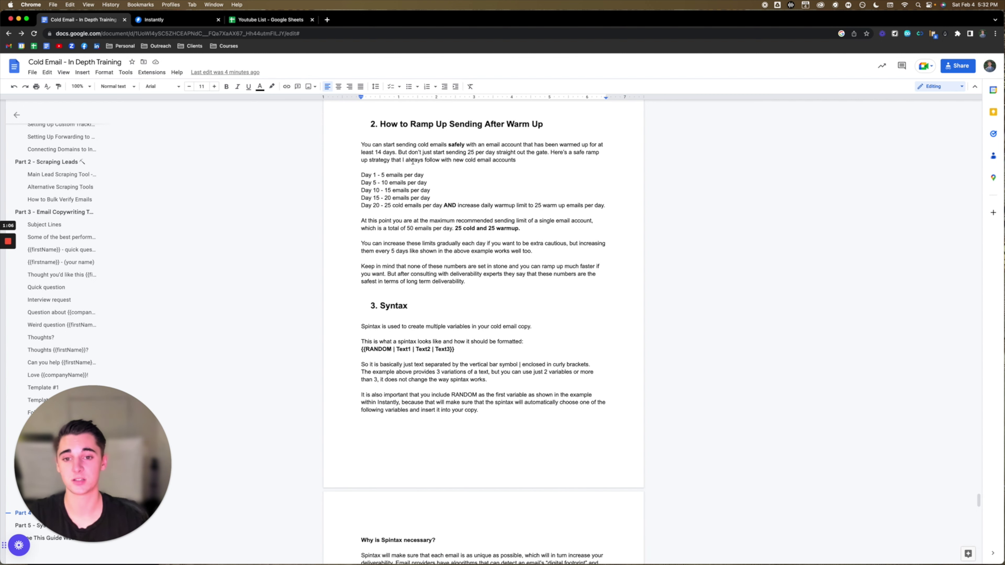
In the Instantly account settings, try a daily campaign limit of 5, undo it, and save the settings.
{"action": "left_click", "coordinate": [180, 20]}
{"action": "scroll", "coordinate": [739, 245], "scroll_direction": "up", "scroll_amount": 10}
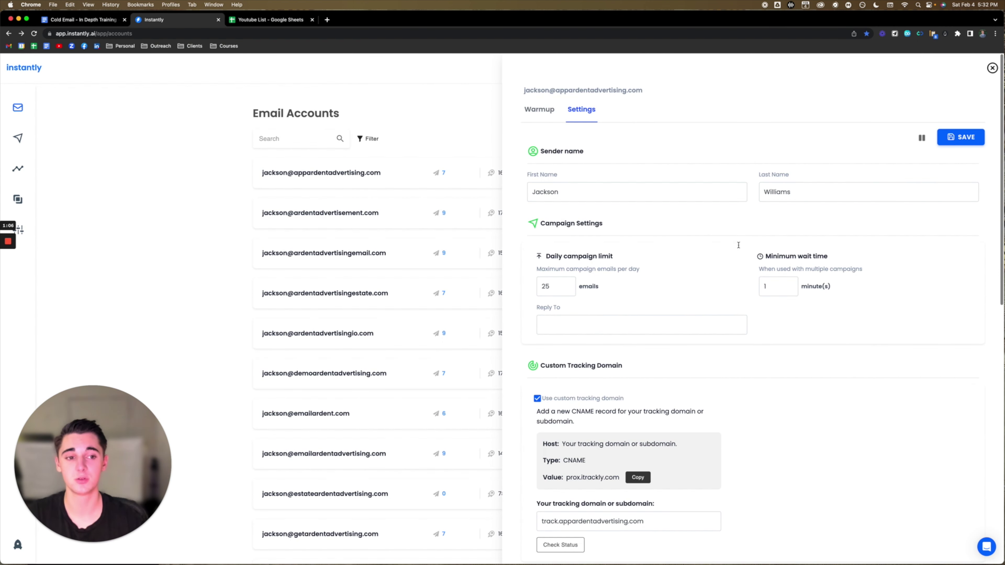
{"action": "left_click_drag", "start_coordinate": [562, 284], "coordinate": [493, 284]}
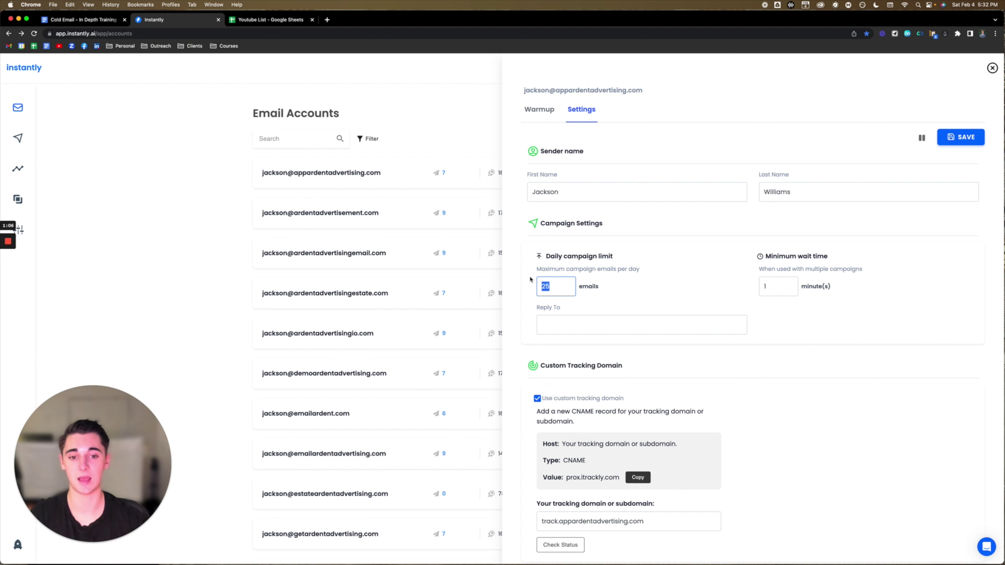
{"action": "type", "text": "5"}
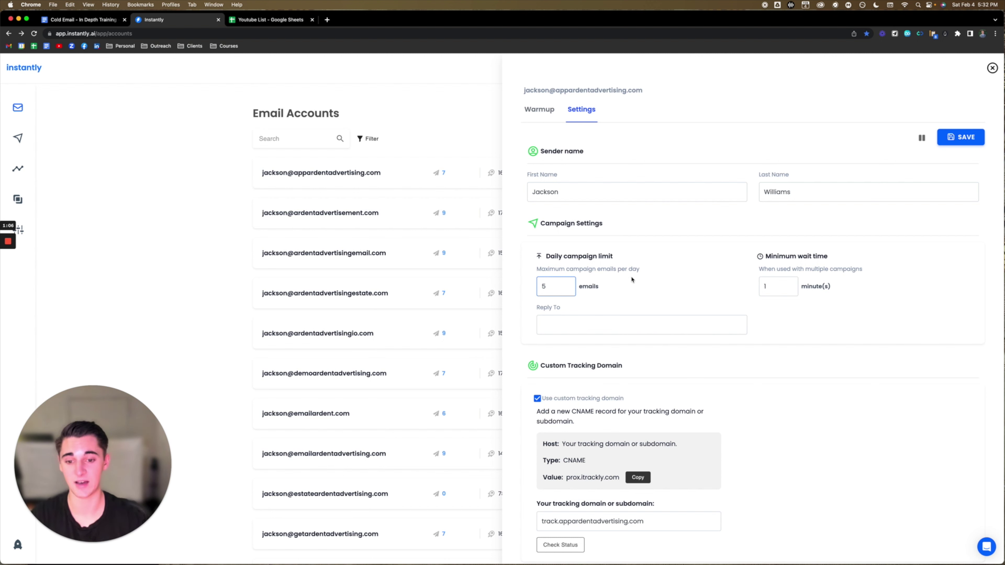
{"action": "key", "text": "super+z"}
{"action": "key", "text": "Return"}
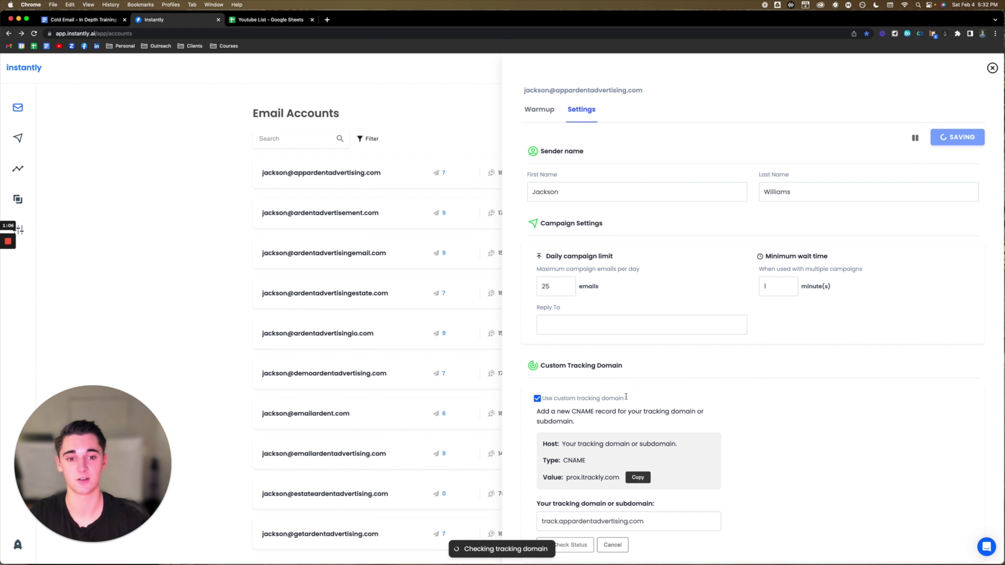
Back in the training document, highlight the Day 5 email count and the Day 10 number in the ramp-up schedule, then clear the selection.
{"action": "left_click", "coordinate": [80, 20]}
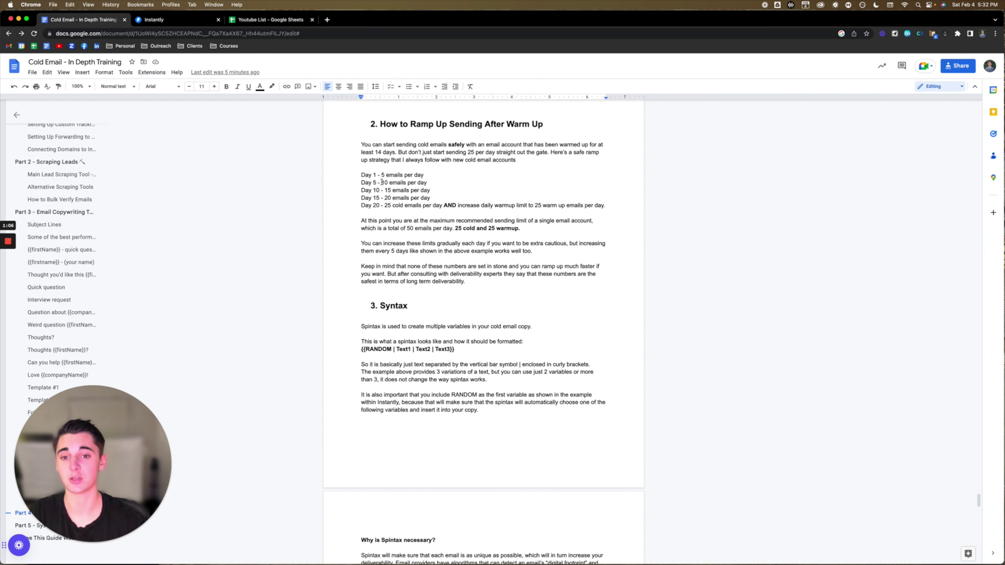
{"action": "left_click_drag", "start_coordinate": [382, 183], "coordinate": [388, 183]}
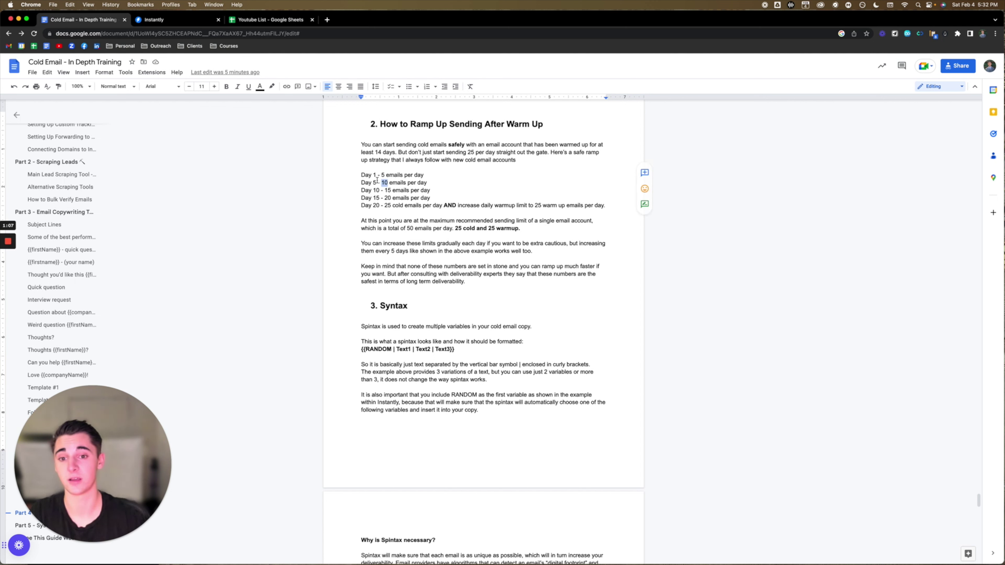
{"action": "double_click", "coordinate": [378, 190]}
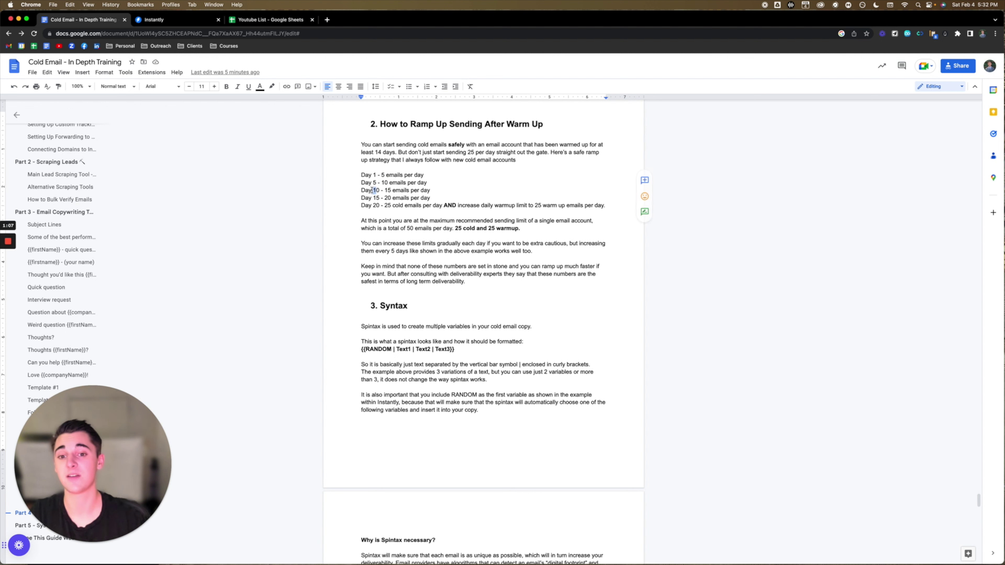
{"action": "left_click", "coordinate": [408, 192]}
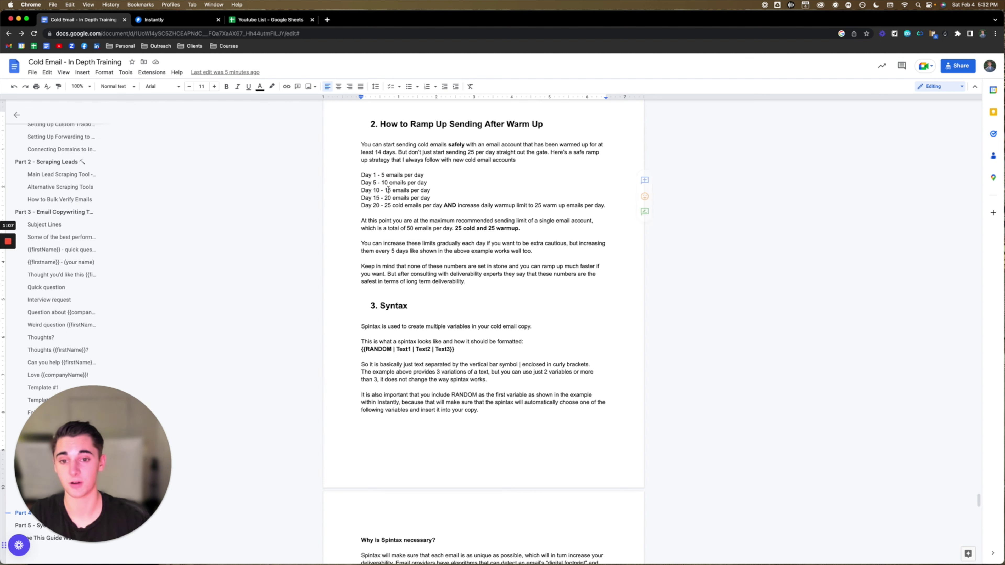
Highlight the Day 15 number in the ramp-up schedule, then switch to Instantly and highlight the account's daily campaign limit.
{"action": "double_click", "coordinate": [376, 198]}
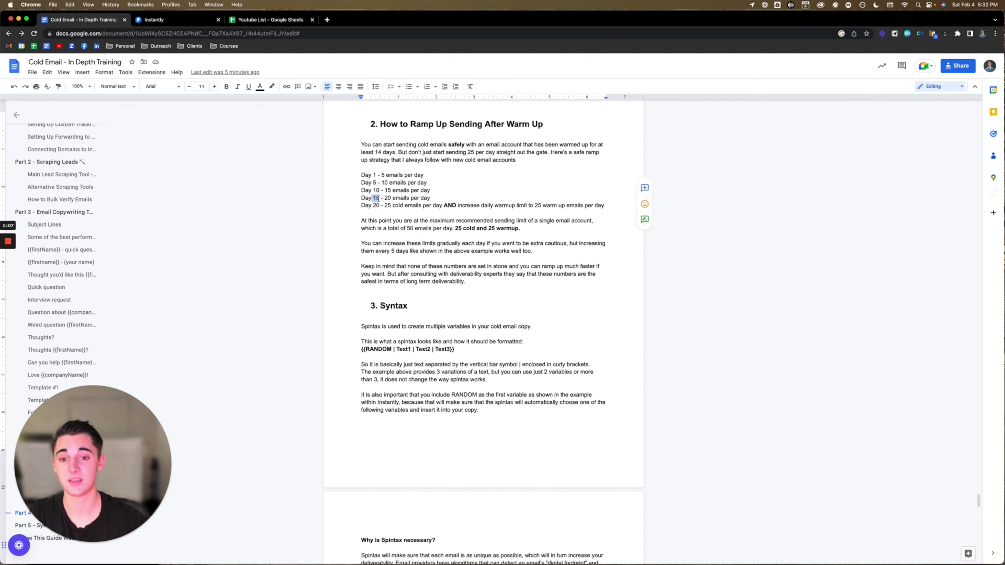
{"action": "left_click", "coordinate": [392, 197]}
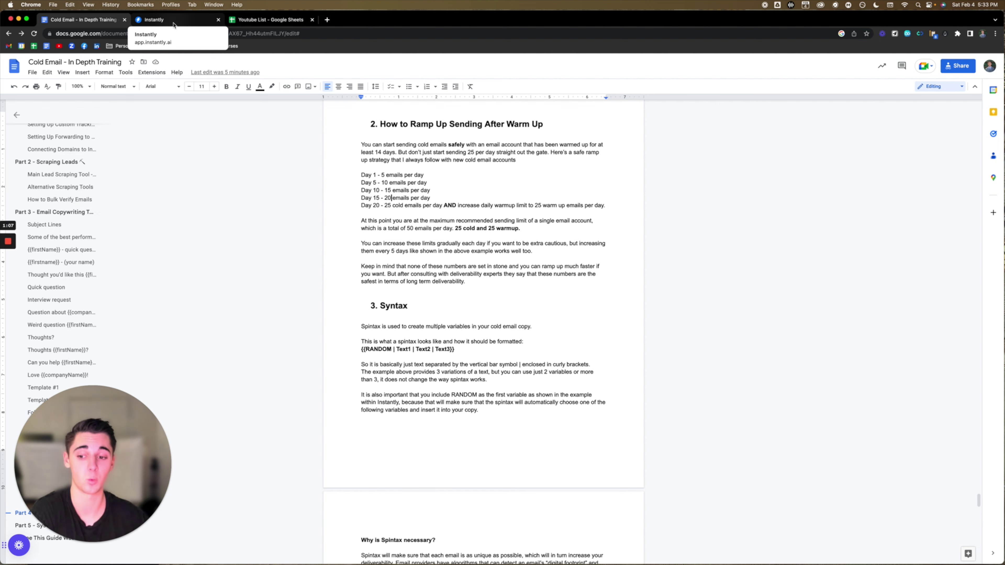
{"action": "left_click", "coordinate": [156, 20]}
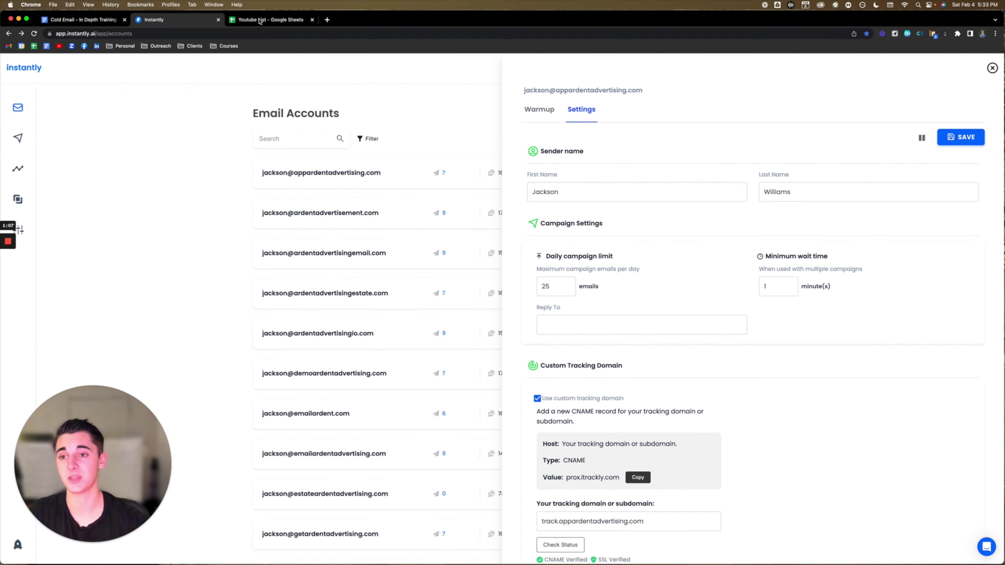
{"action": "double_click", "coordinate": [547, 285]}
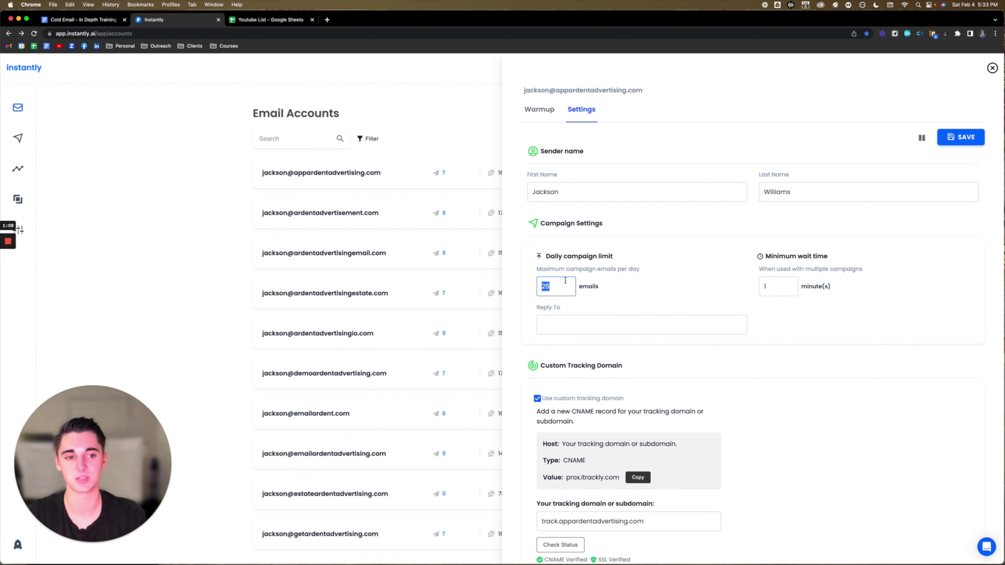
{"action": "left_click", "coordinate": [551, 277]}
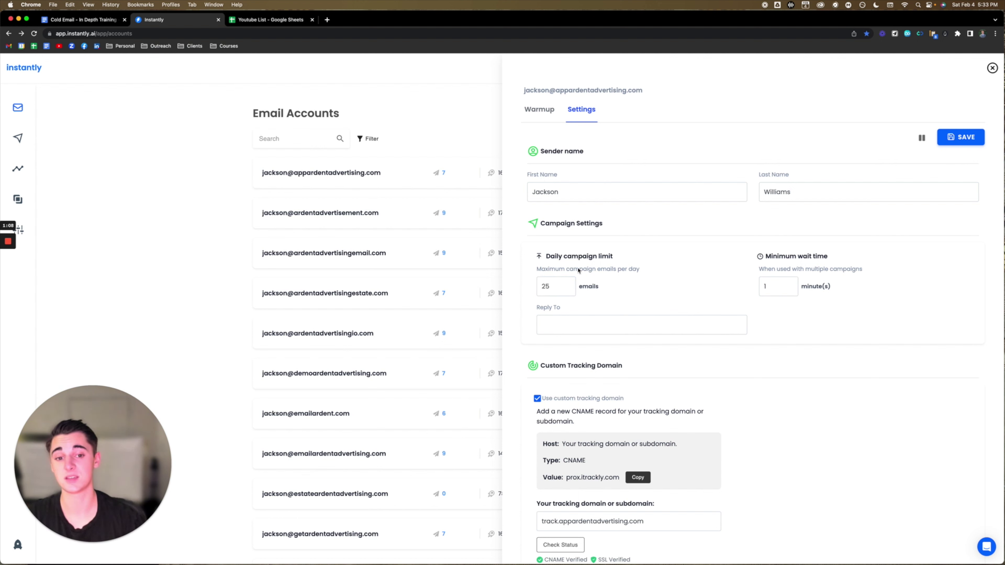
Try a daily warmup limit of 20, restore it to 25, then save and close the account settings.
{"action": "scroll", "coordinate": [690, 312], "scroll_direction": "down", "scroll_amount": 12}
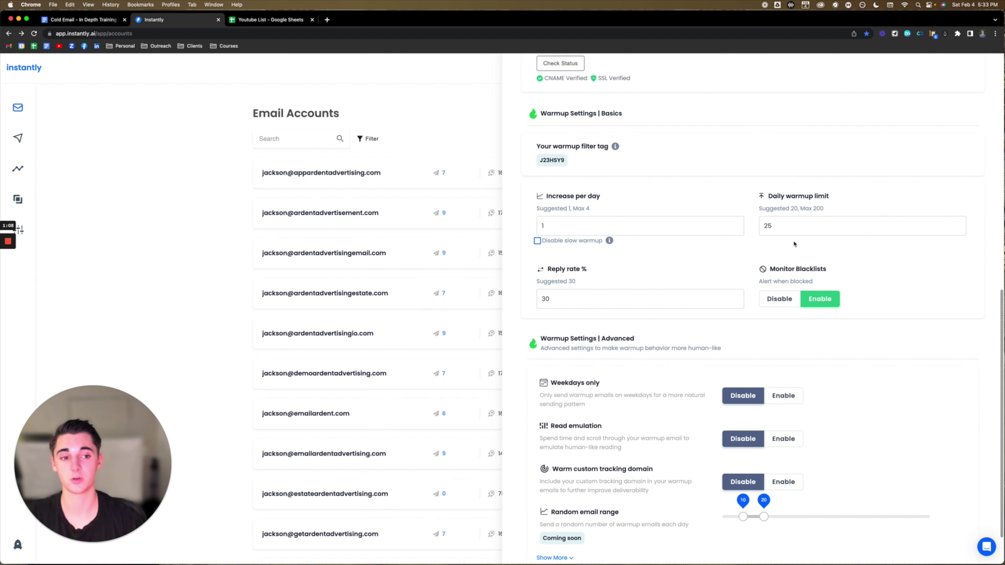
{"action": "left_click_drag", "start_coordinate": [788, 225], "coordinate": [768, 226]}
{"action": "key", "text": "BackSpace"}
{"action": "type", "text": "0"}
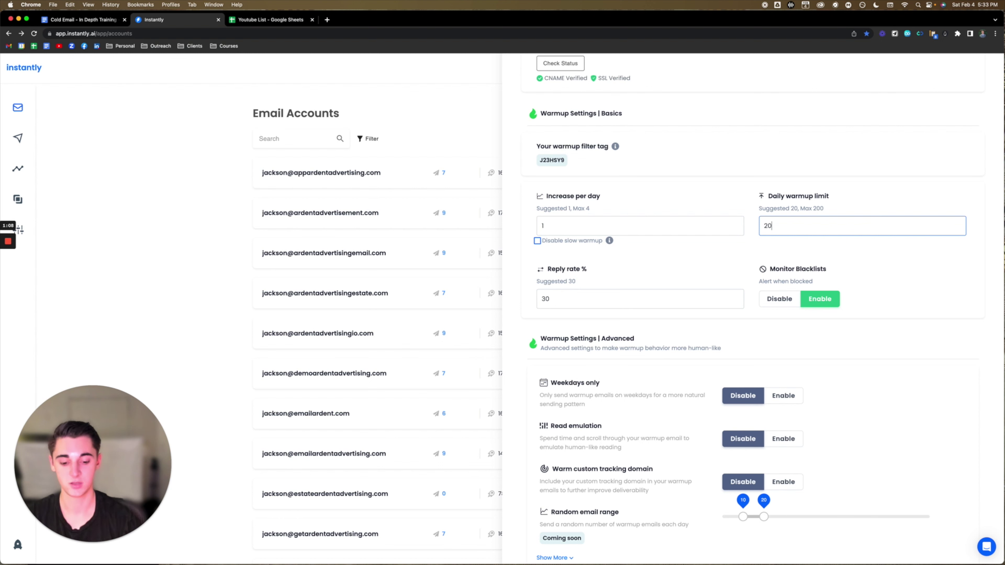
{"action": "scroll", "coordinate": [953, 196], "scroll_direction": "up", "scroll_amount": 12}
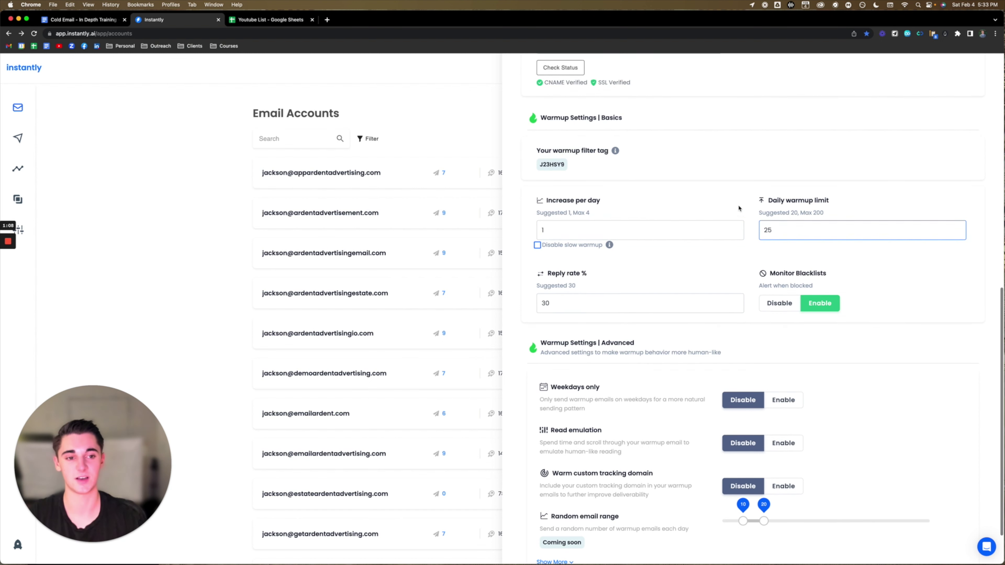
{"action": "left_click", "coordinate": [961, 137]}
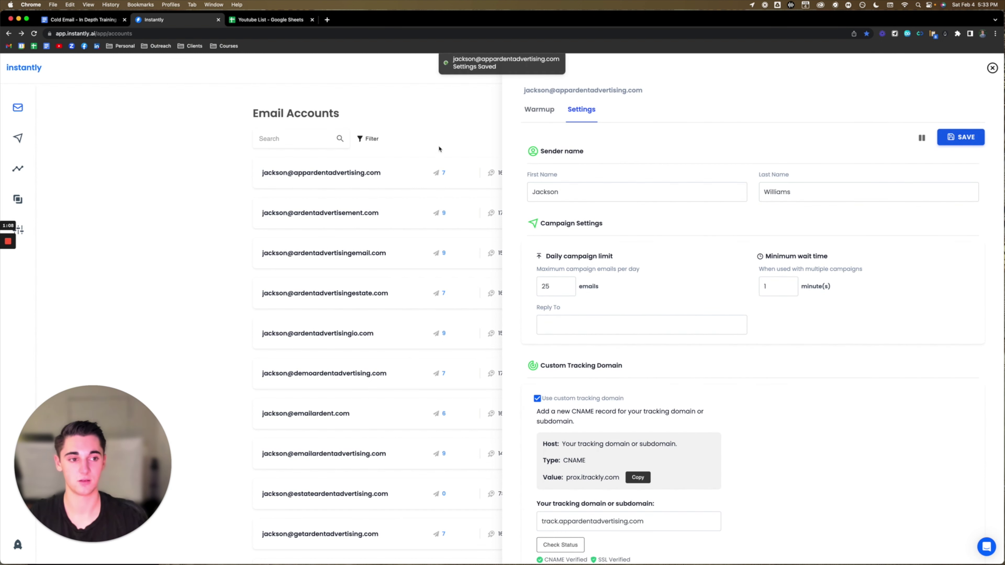
{"action": "left_click", "coordinate": [404, 93]}
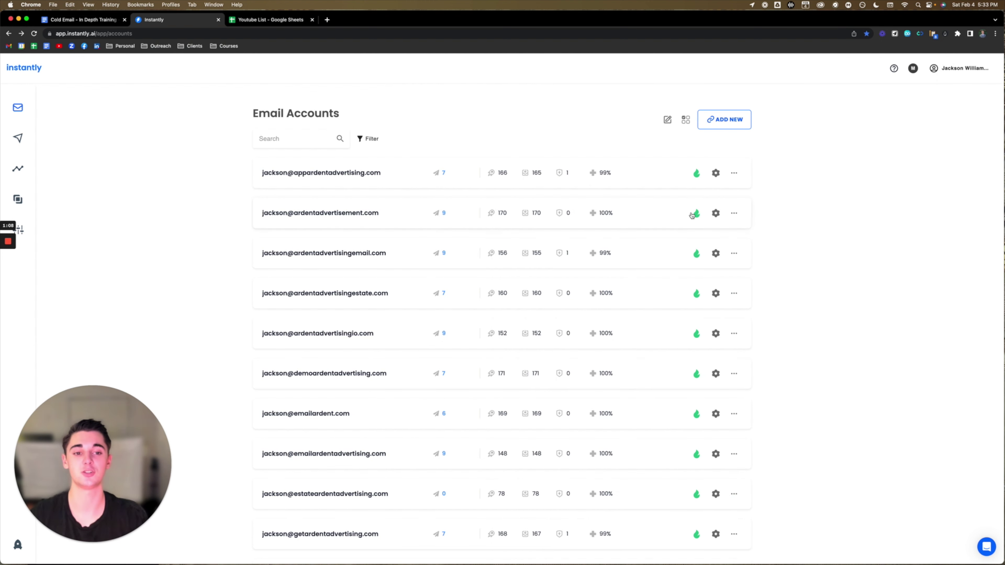
Open and close the second email account's warmup overview, then look through the list of email accounts.
{"action": "left_click", "coordinate": [716, 213]}
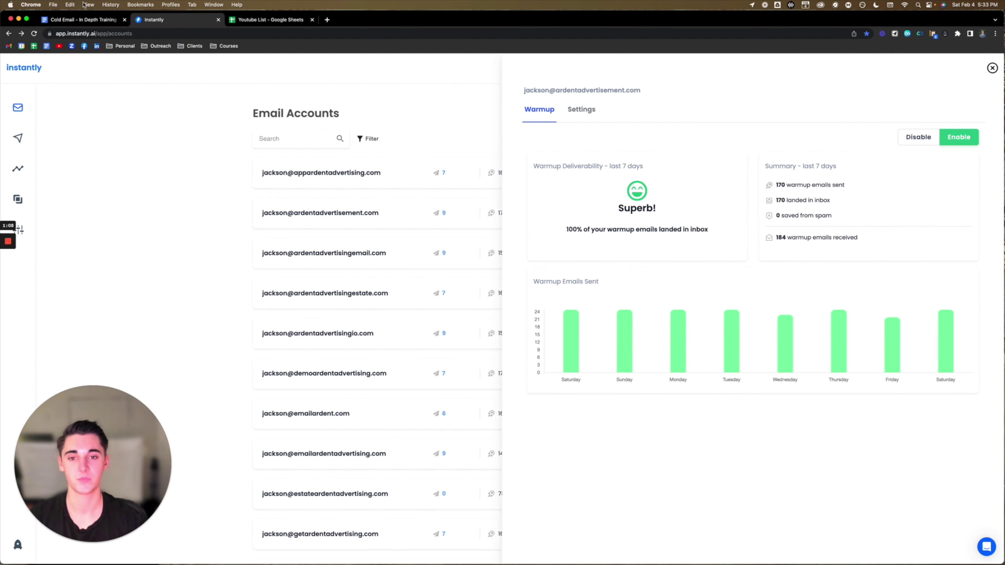
{"action": "left_click", "coordinate": [83, 19]}
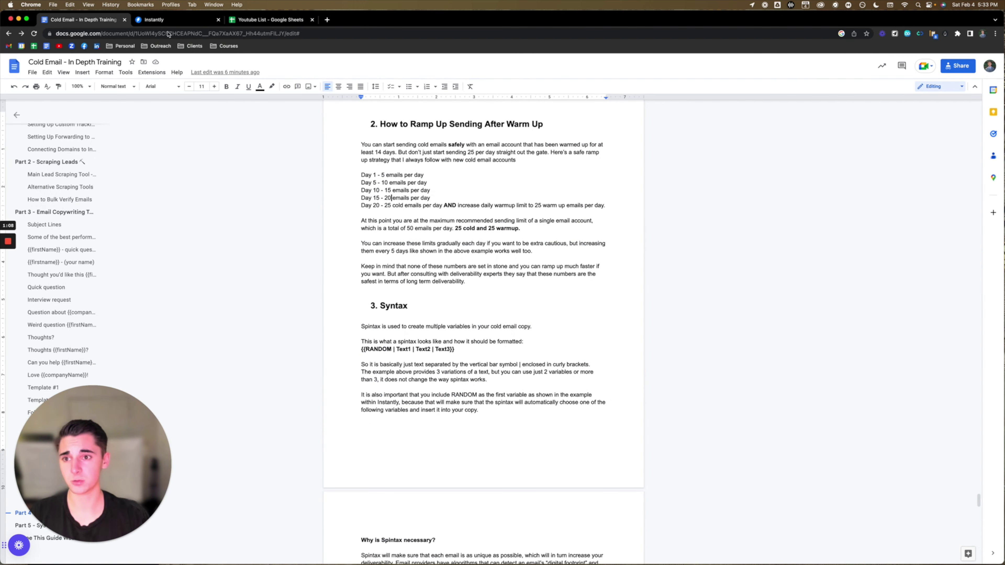
{"action": "left_click", "coordinate": [166, 19]}
{"action": "left_click", "coordinate": [248, 243]}
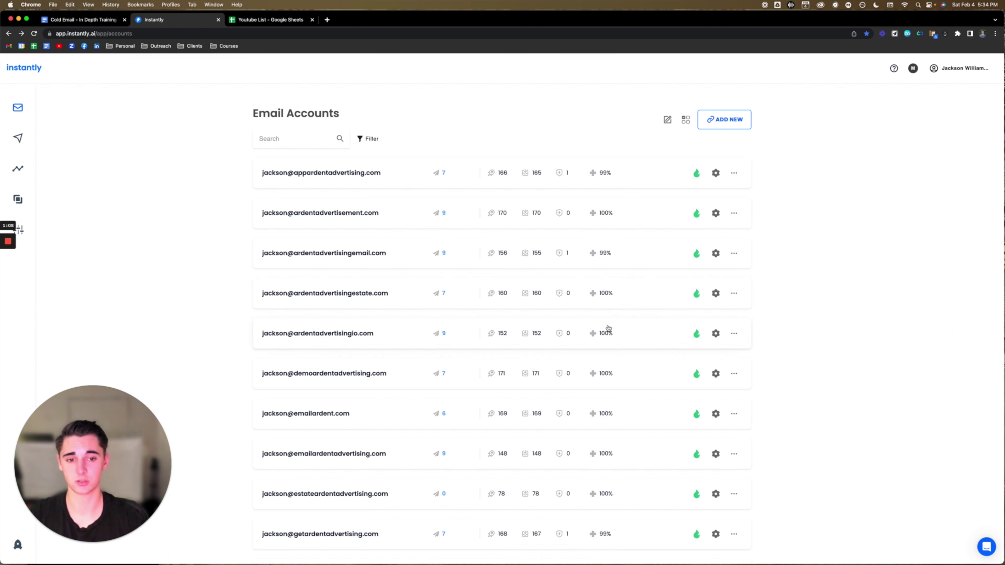
{"action": "scroll", "coordinate": [622, 266], "scroll_direction": "down", "scroll_amount": 5}
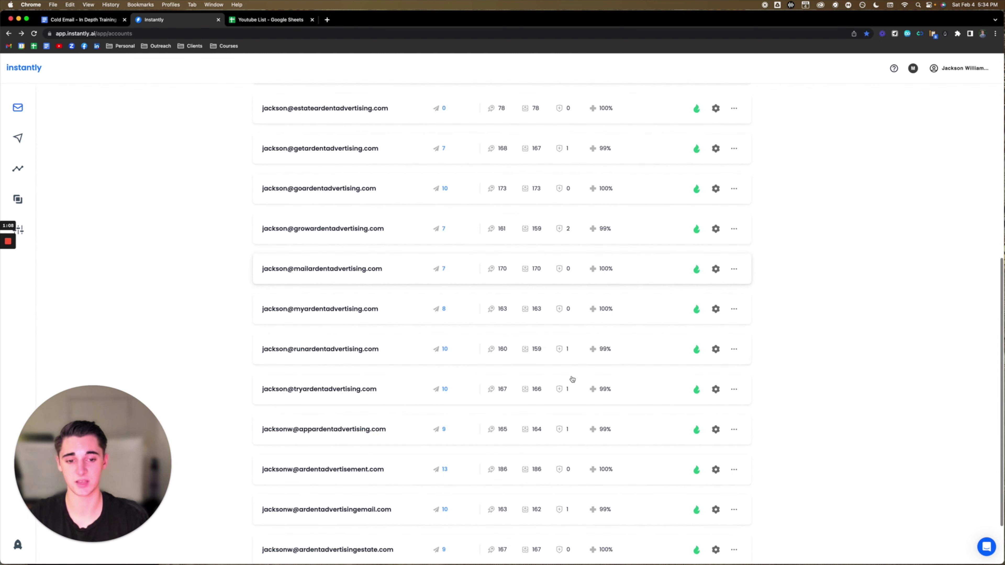
{"action": "scroll", "coordinate": [604, 440], "scroll_direction": "down", "scroll_amount": 8}
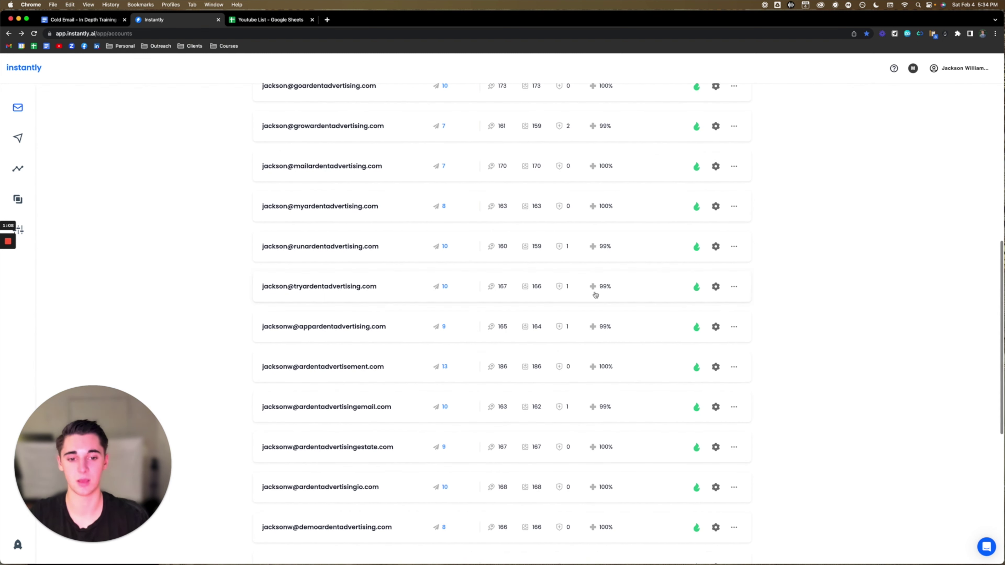
{"action": "scroll", "coordinate": [594, 288], "scroll_direction": "up", "scroll_amount": 12}
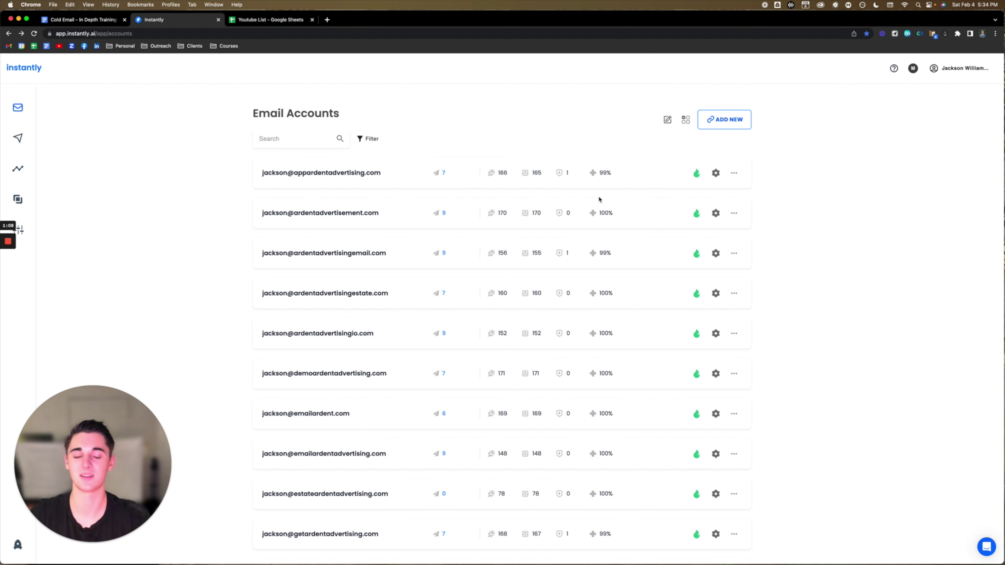
Return to the training document, highlight "25 cold and 25 warmup.", and read on through the ramp-up notes to the Syntax section.
{"action": "left_click", "coordinate": [98, 21]}
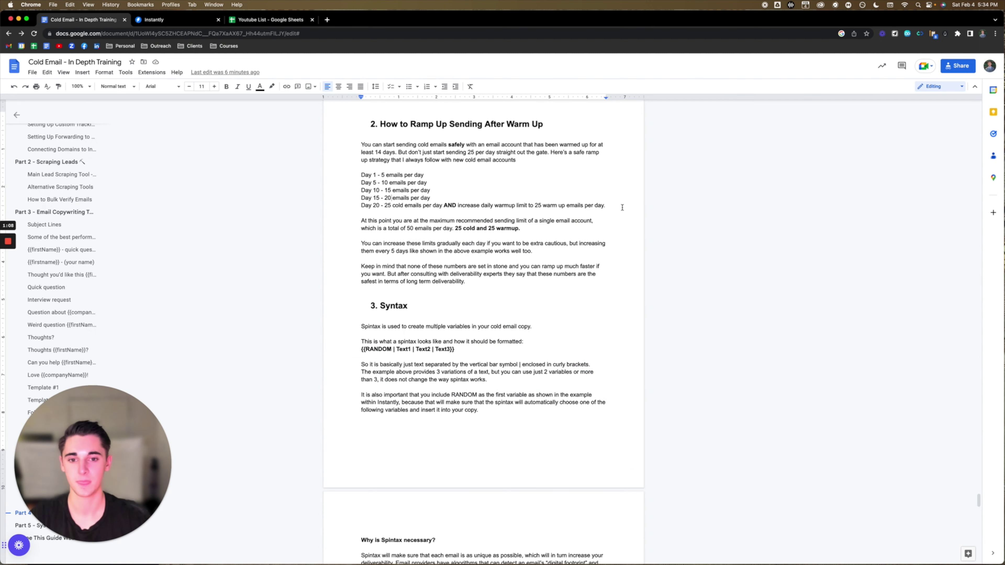
{"action": "scroll", "coordinate": [514, 258], "scroll_direction": "down", "scroll_amount": 1}
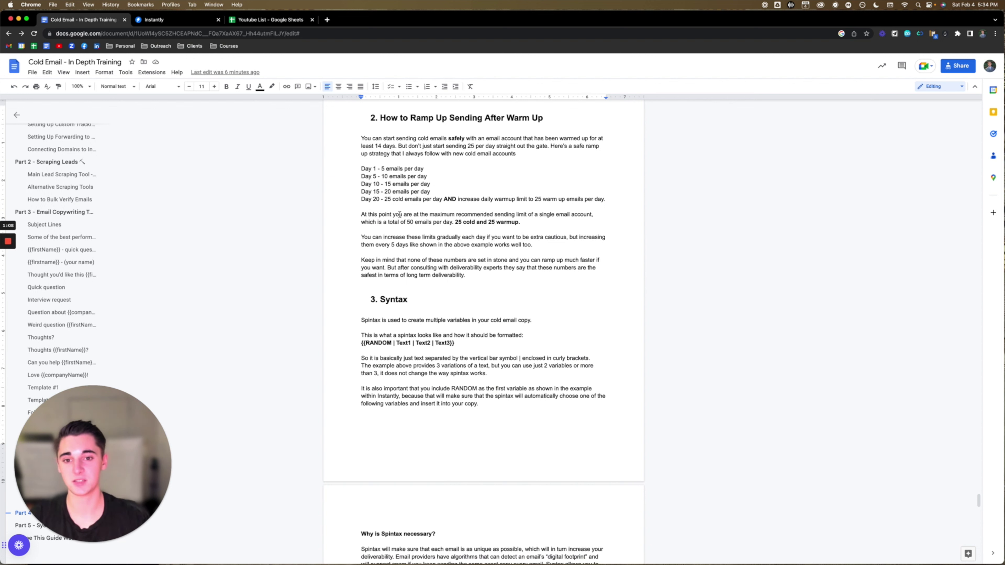
{"action": "left_click_drag", "start_coordinate": [534, 224], "coordinate": [454, 225]}
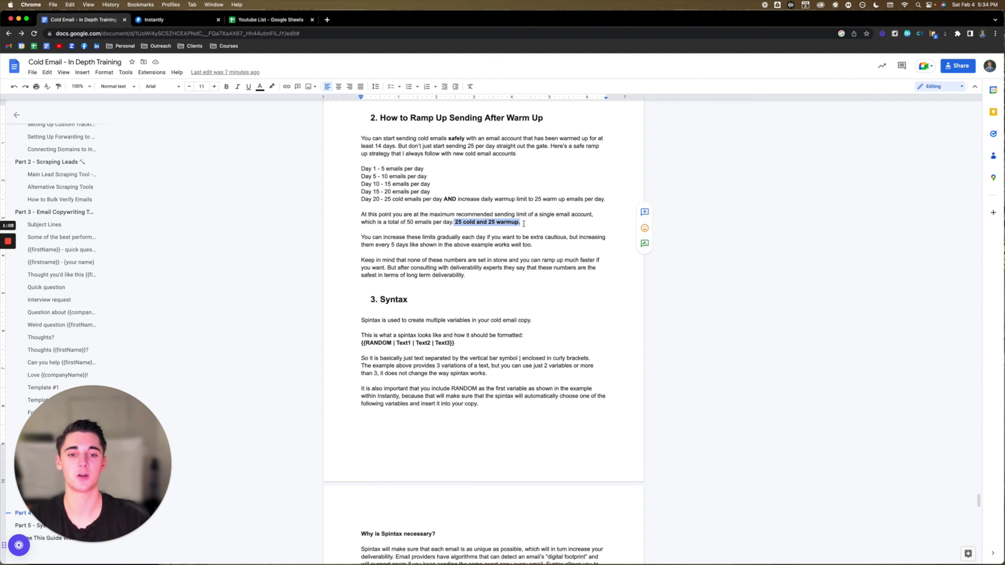
{"action": "scroll", "coordinate": [475, 230], "scroll_direction": "down", "scroll_amount": 5}
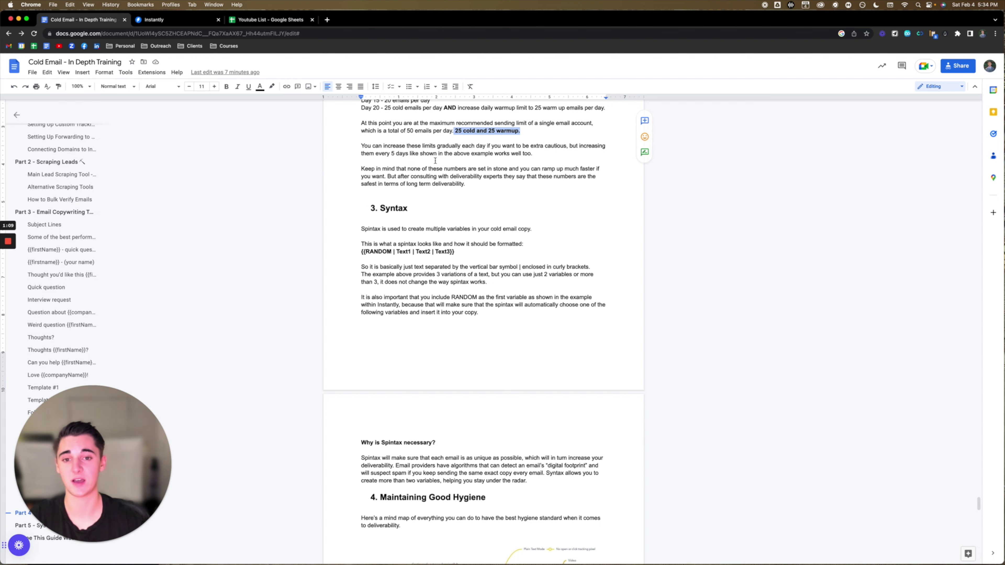
{"action": "left_click", "coordinate": [546, 156]}
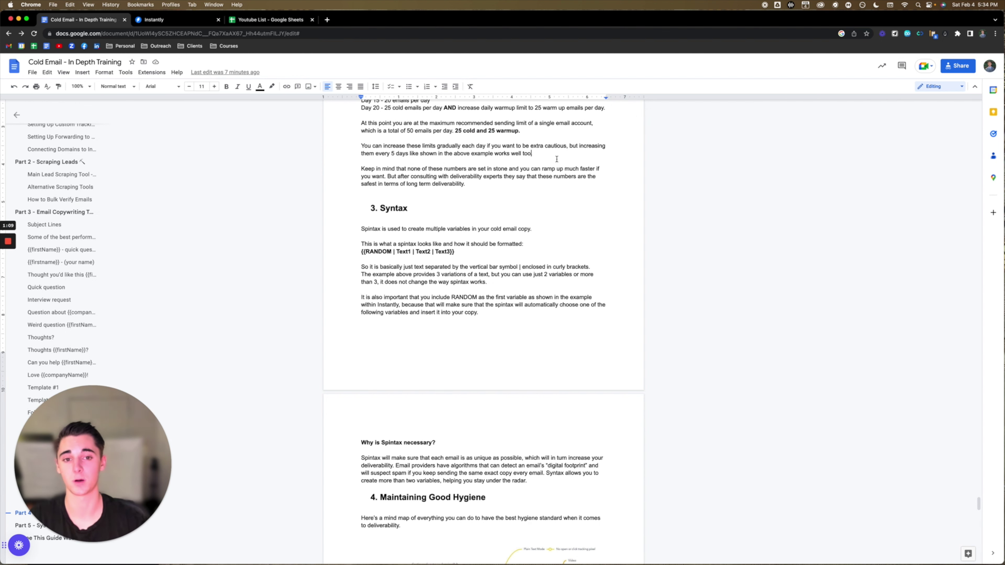
{"action": "scroll", "coordinate": [521, 163], "scroll_direction": "down", "scroll_amount": 1}
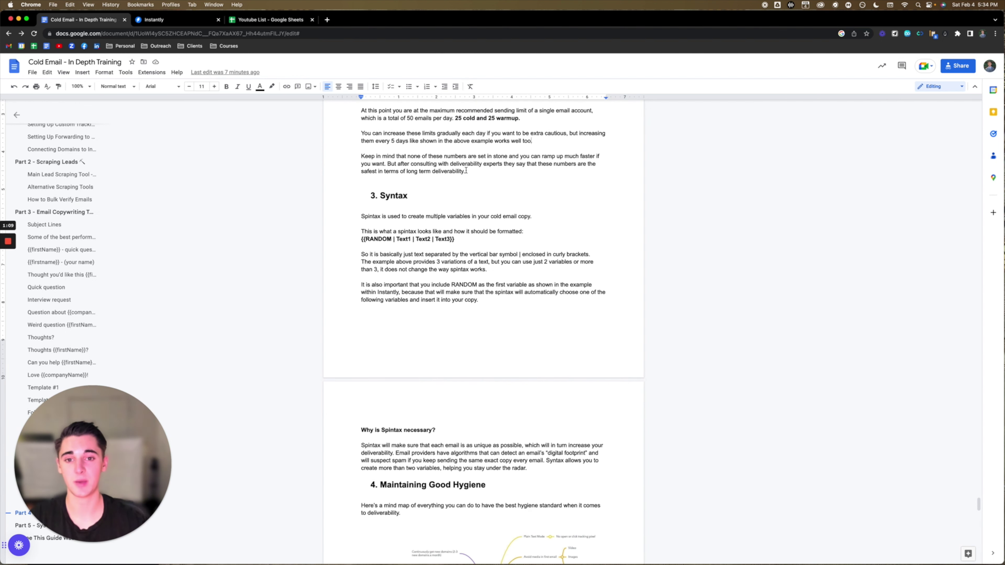
{"action": "scroll", "coordinate": [495, 159], "scroll_direction": "down", "scroll_amount": 1}
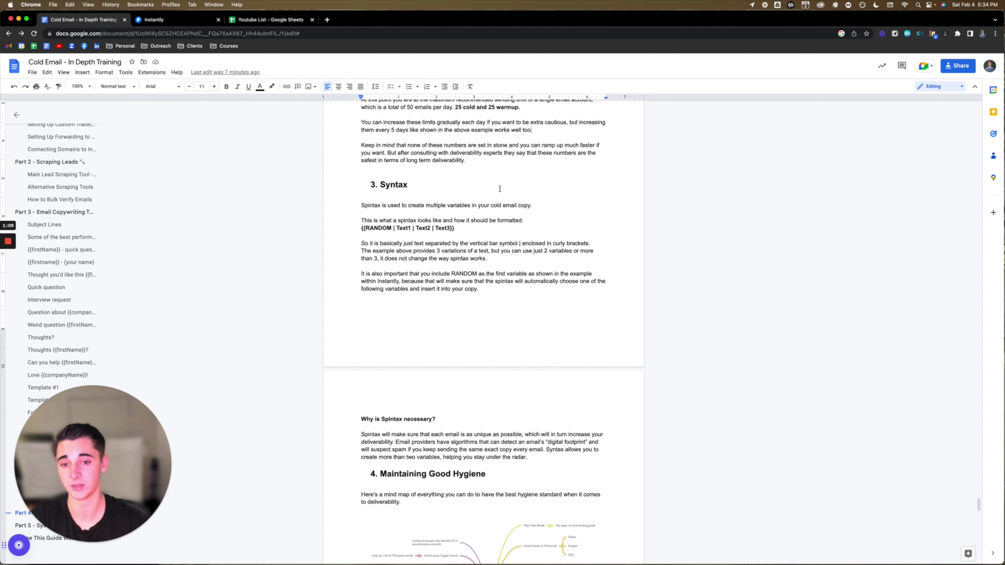
{"action": "scroll", "coordinate": [501, 198], "scroll_direction": "down", "scroll_amount": 3}
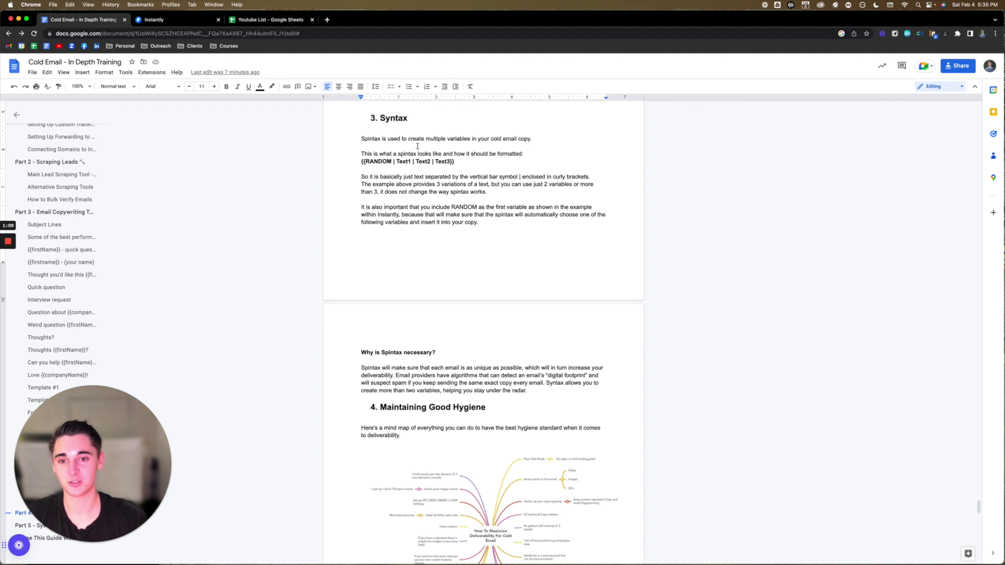
Correct the section 3 heading from "Syntax" to "Spintax".
{"action": "left_click_drag", "start_coordinate": [408, 118], "coordinate": [385, 123]}
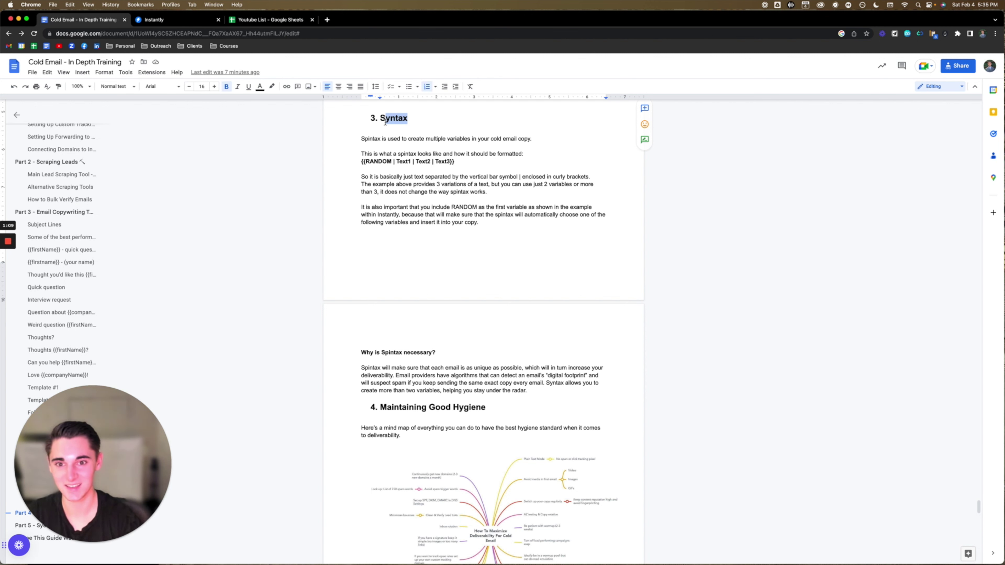
{"action": "type", "text": "pintax"}
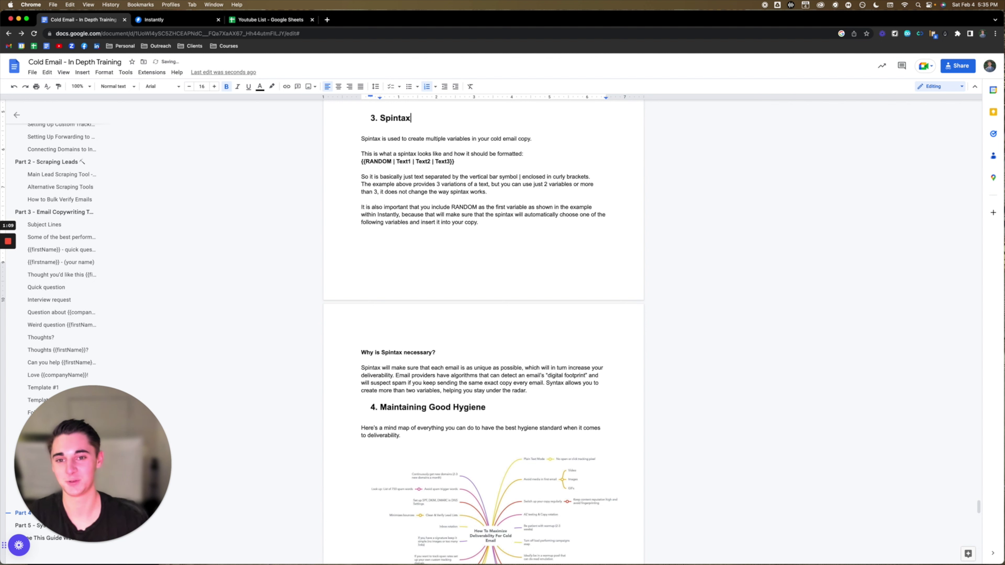
{"action": "left_click", "coordinate": [427, 146]}
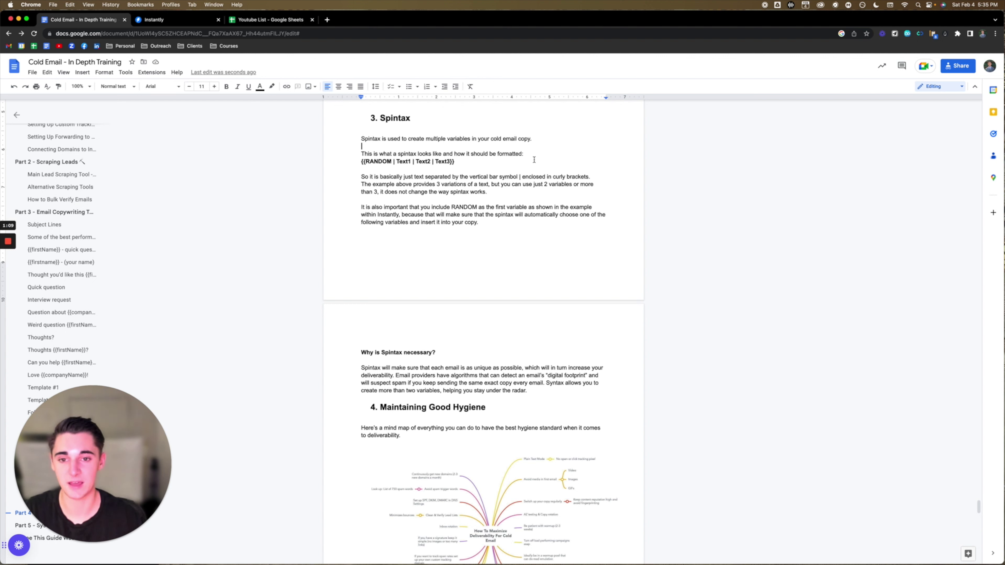
Highlight the spintax format example, then replace its Text1, Text2 and Text3 placeholders with Hey, Hello and Hi.
{"action": "left_click_drag", "start_coordinate": [459, 162], "coordinate": [359, 161]}
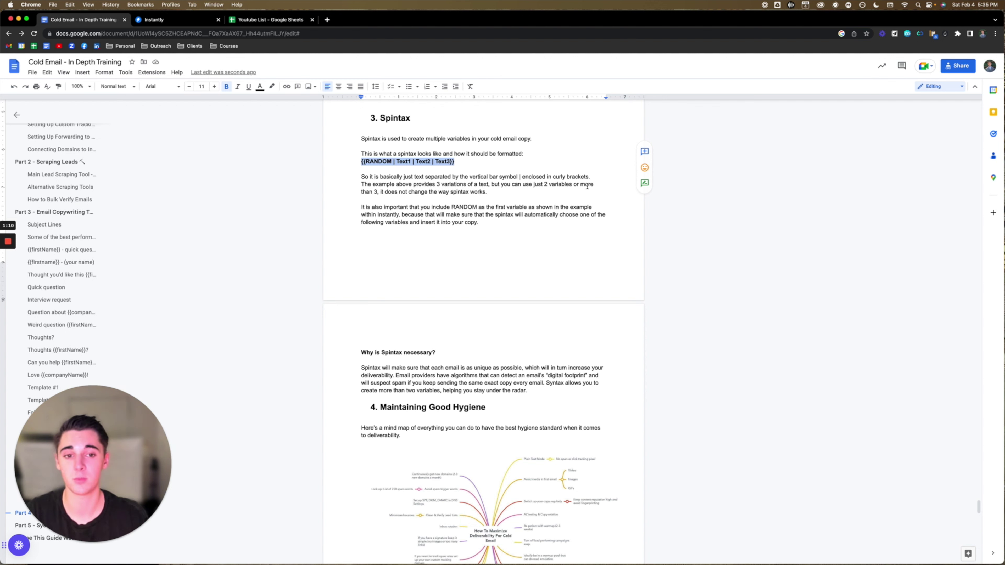
{"action": "left_click", "coordinate": [488, 191]}
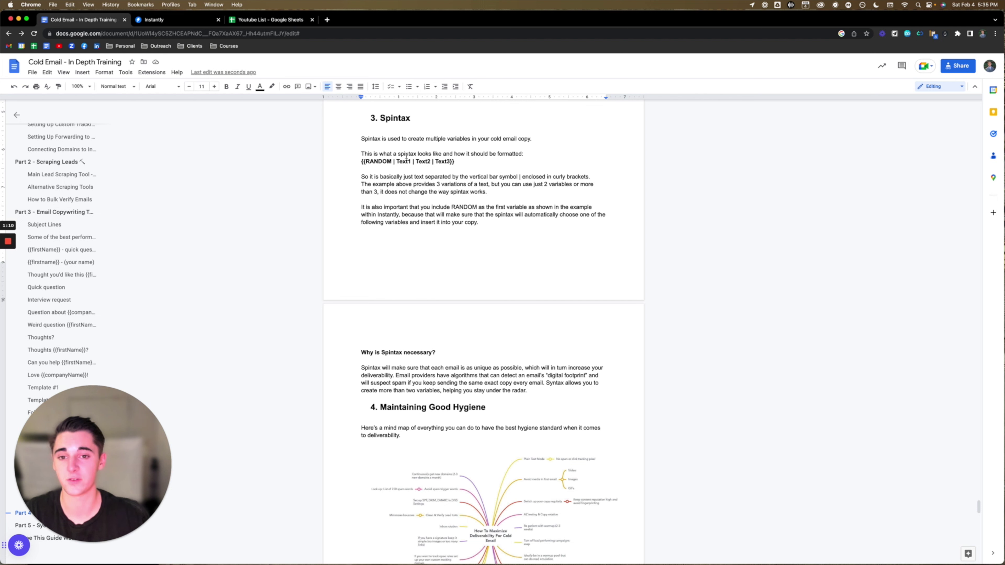
{"action": "left_click_drag", "start_coordinate": [397, 162], "coordinate": [410, 161]}
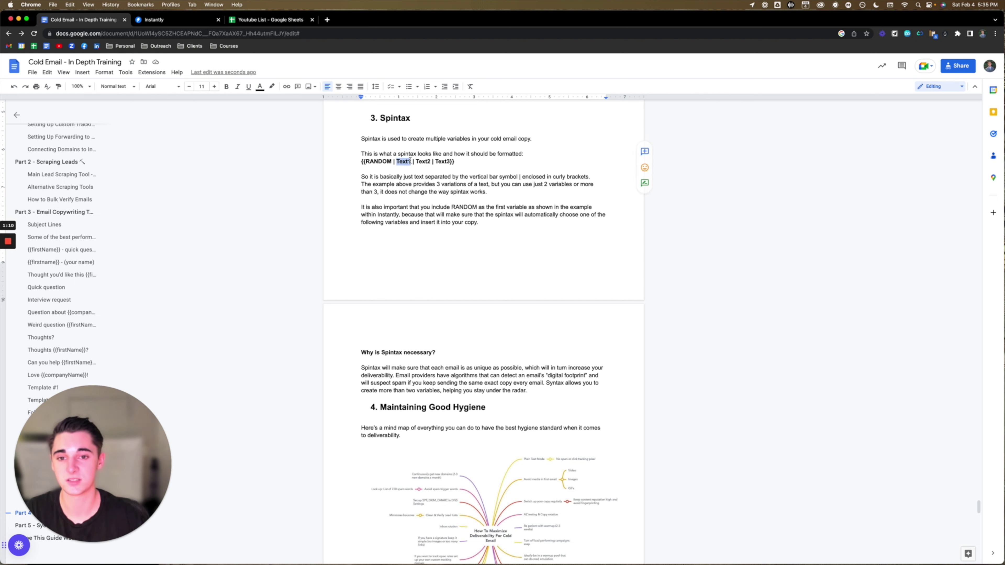
{"action": "type", "text": "Hey"}
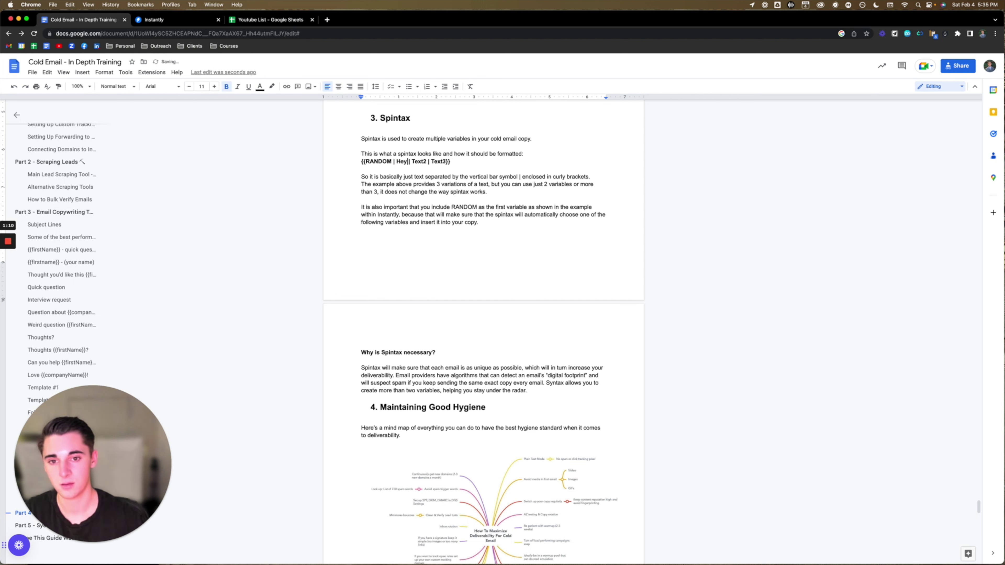
{"action": "left_click_drag", "start_coordinate": [413, 162], "coordinate": [427, 162]}
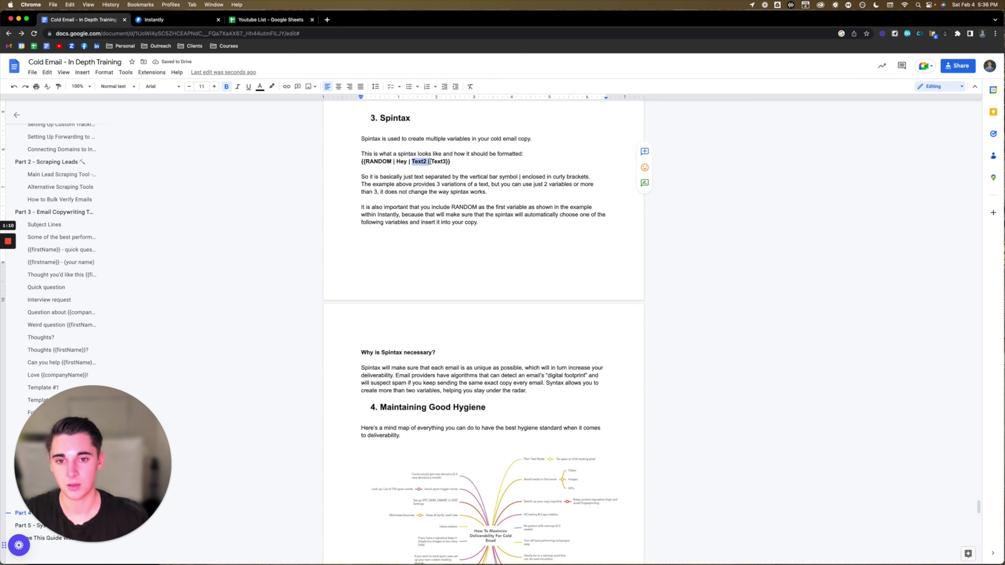
{"action": "type", "text": "Hello"}
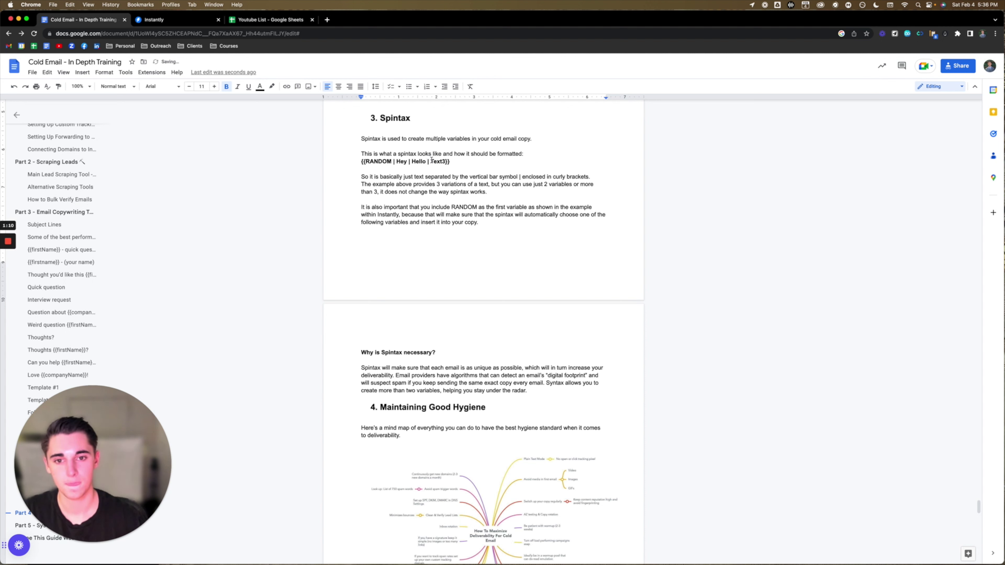
{"action": "left_click_drag", "start_coordinate": [431, 161], "coordinate": [446, 161]}
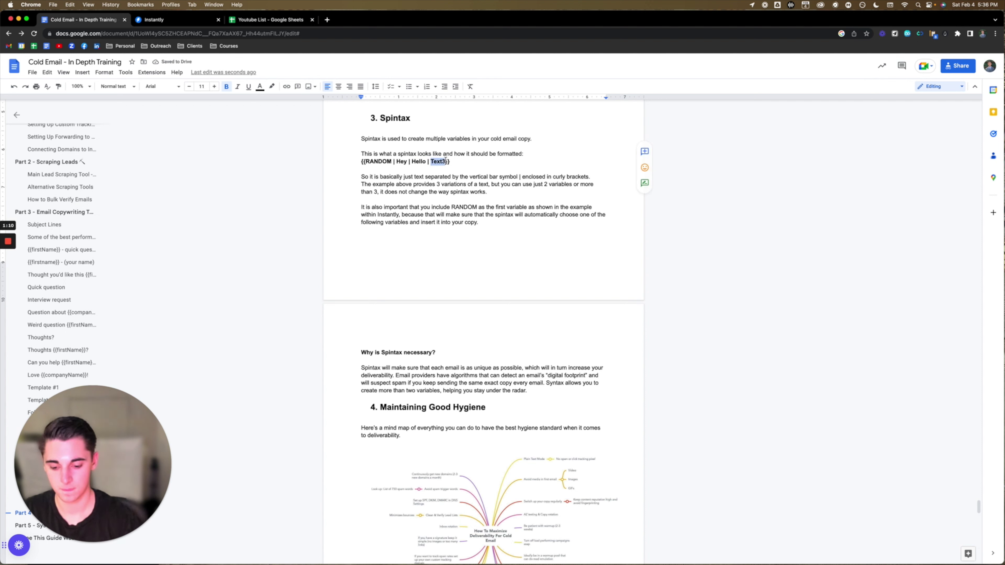
{"action": "type", "text": "Hi"}
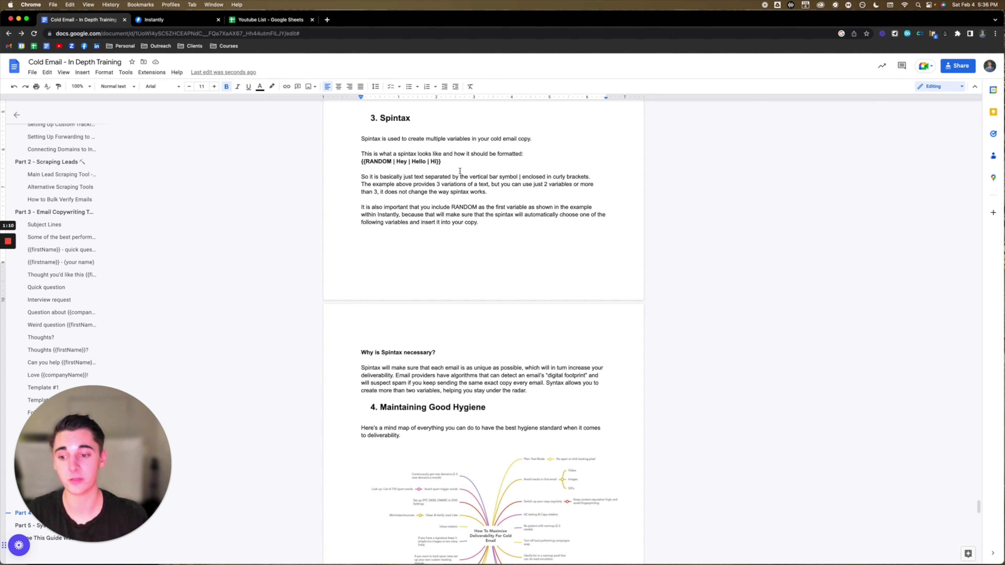
Copy the section 3 spintax example and paste it over the call-to-action line in Template #1.
{"action": "left_click_drag", "start_coordinate": [448, 162], "coordinate": [357, 164]}
{"action": "key", "text": "super+c"}
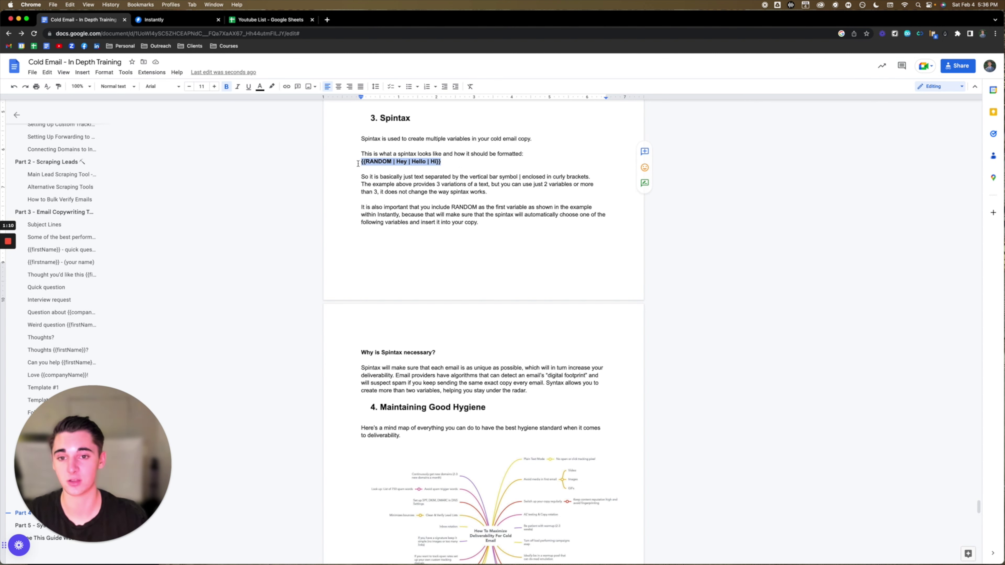
{"action": "scroll", "coordinate": [436, 236], "scroll_direction": "up", "scroll_amount": 20}
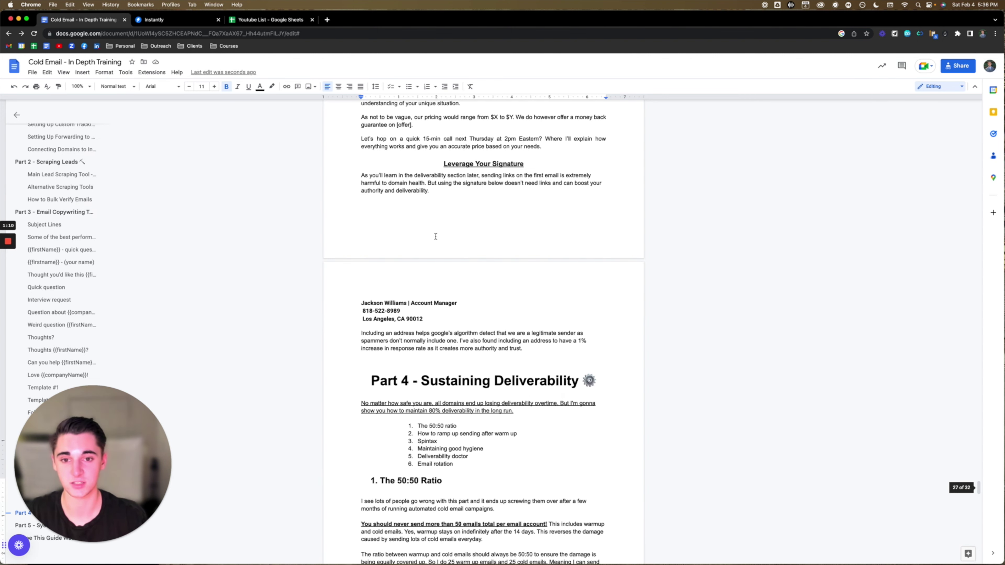
{"action": "scroll", "coordinate": [436, 236], "scroll_direction": "up", "scroll_amount": 12}
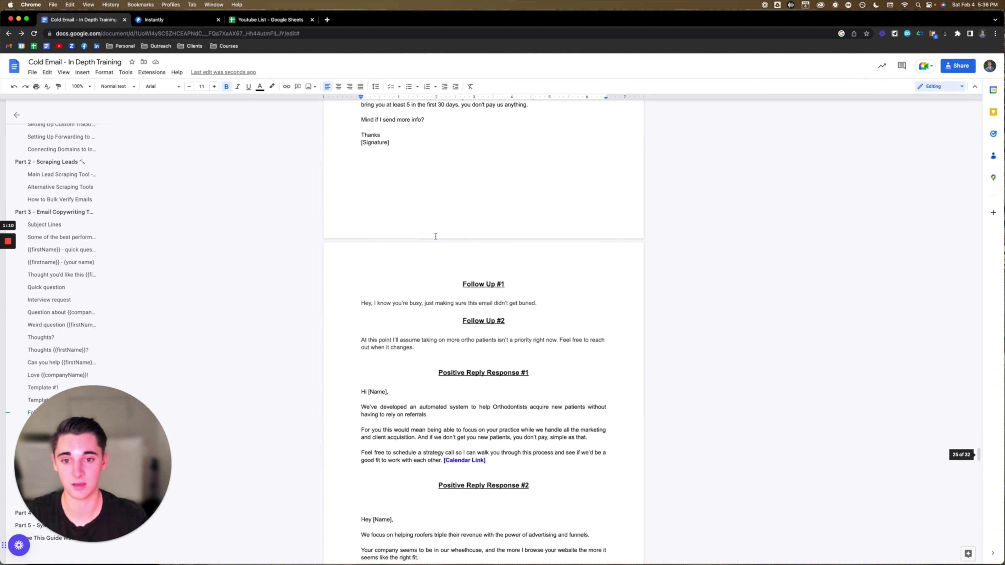
{"action": "scroll", "coordinate": [436, 237], "scroll_direction": "down", "scroll_amount": 5}
{"action": "scroll", "coordinate": [436, 237], "scroll_direction": "down", "scroll_amount": 4}
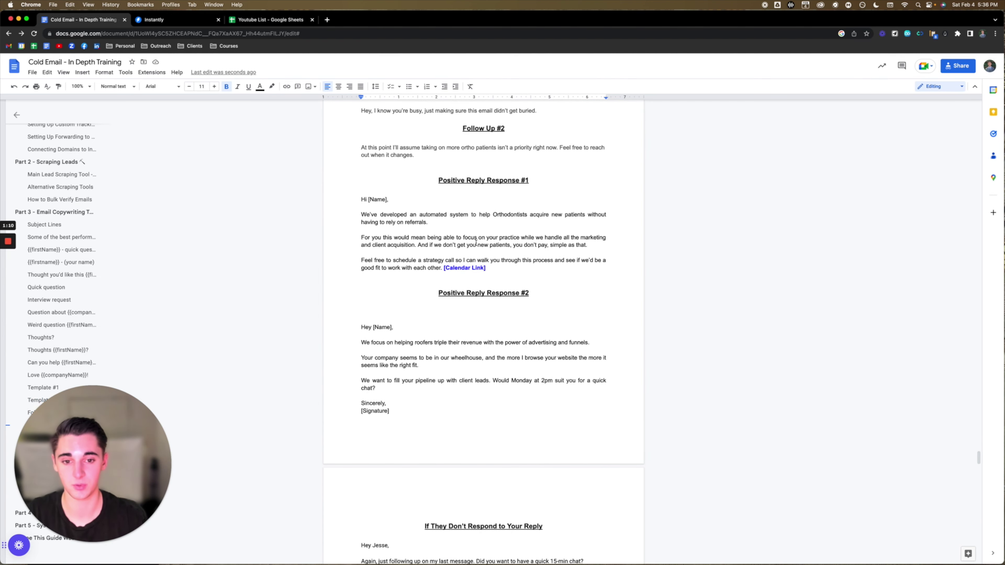
{"action": "scroll", "coordinate": [455, 239], "scroll_direction": "up", "scroll_amount": 15}
{"action": "scroll", "coordinate": [476, 242], "scroll_direction": "up", "scroll_amount": 10}
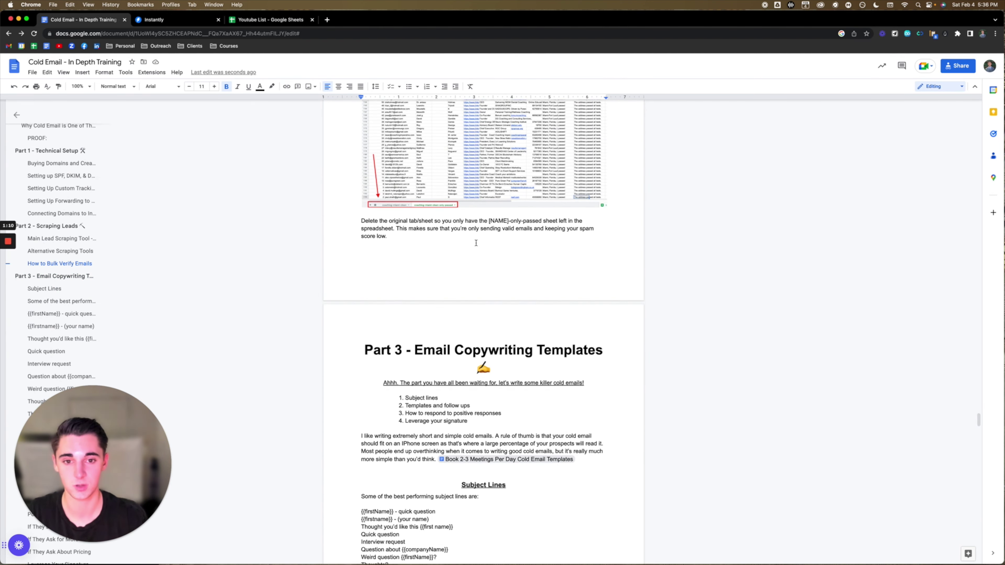
{"action": "scroll", "coordinate": [476, 243], "scroll_direction": "down", "scroll_amount": 7}
{"action": "scroll", "coordinate": [476, 243], "scroll_direction": "down", "scroll_amount": 10}
{"action": "scroll", "coordinate": [600, 301], "scroll_direction": "up", "scroll_amount": 3}
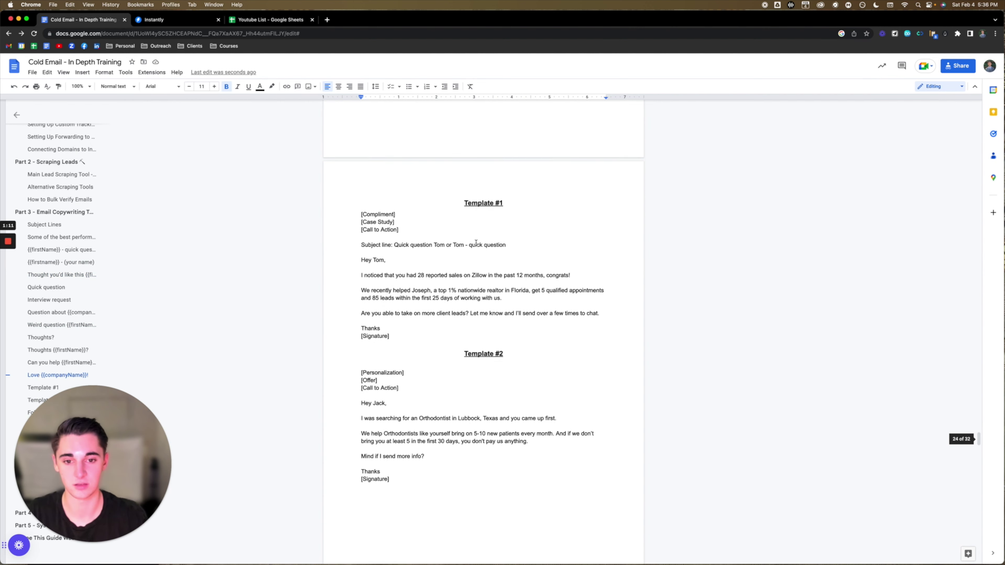
{"action": "left_click_drag", "start_coordinate": [599, 300], "coordinate": [362, 301]}
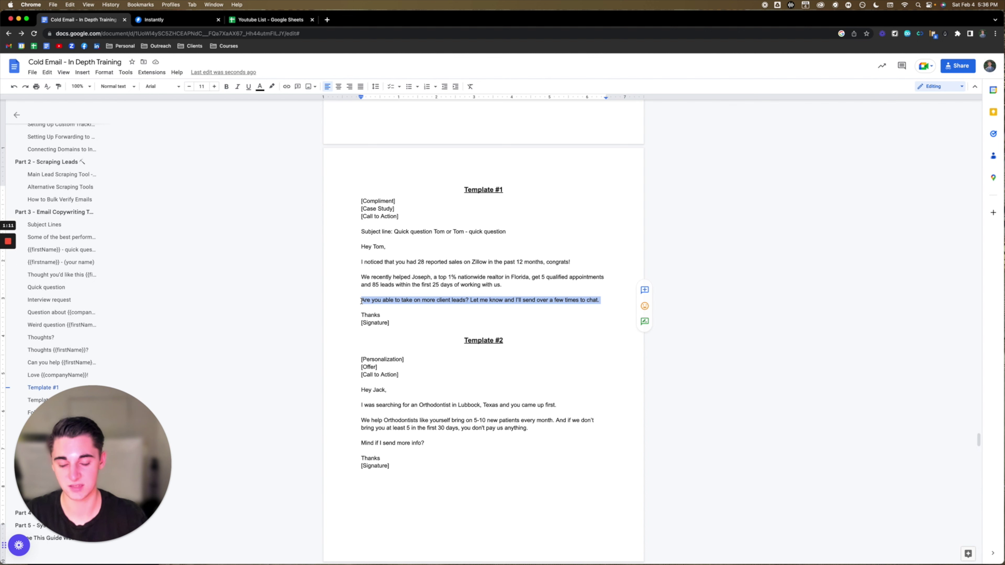
{"action": "key", "text": "super+v"}
Replace "Hey" in Template #1's pasted spintax with "Mind if I send more info?".
{"action": "left_click_drag", "start_coordinate": [407, 301], "coordinate": [394, 301]}
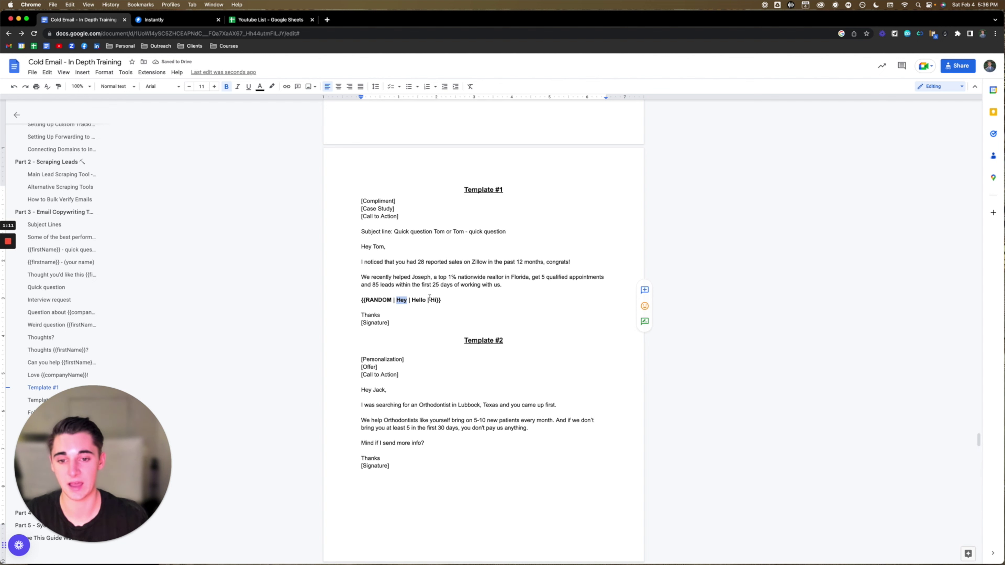
{"action": "type", "text": "Mind if I s"}
{"action": "type", "text": "end mor"}
{"action": "type", "text": "or?"}
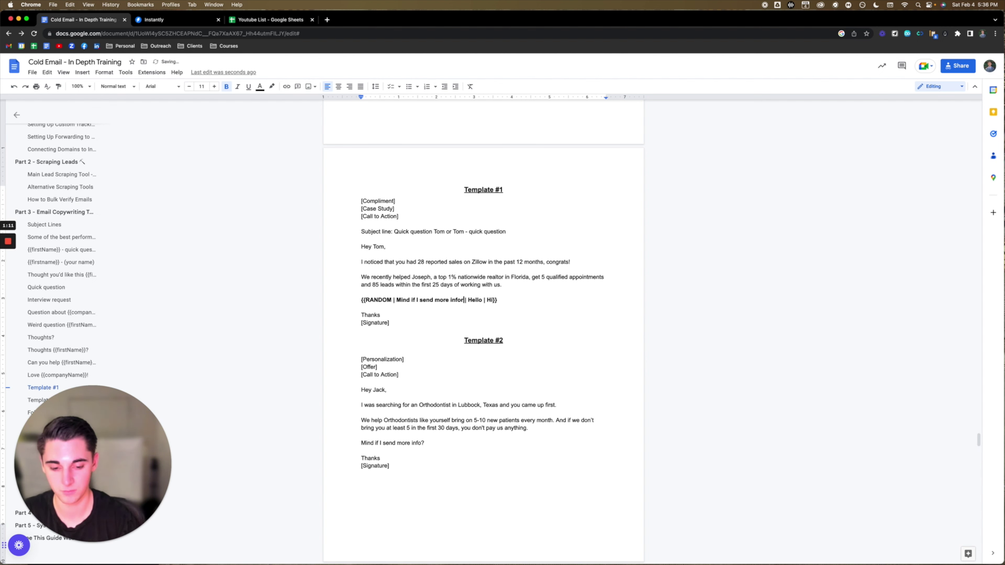
{"action": "key", "text": "BackSpace"}
{"action": "key", "text": "BackSpace"}
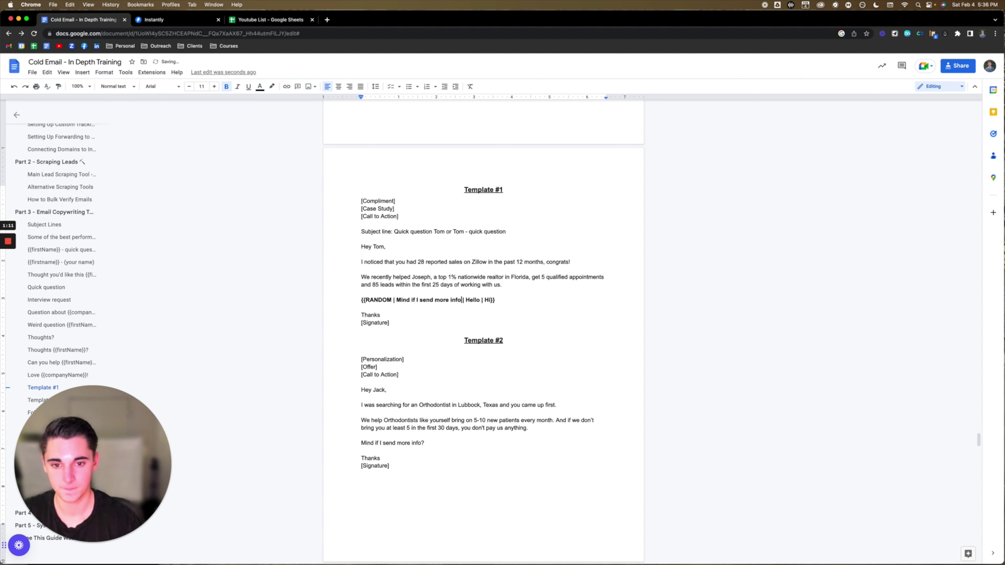
{"action": "type", "text": "?"}
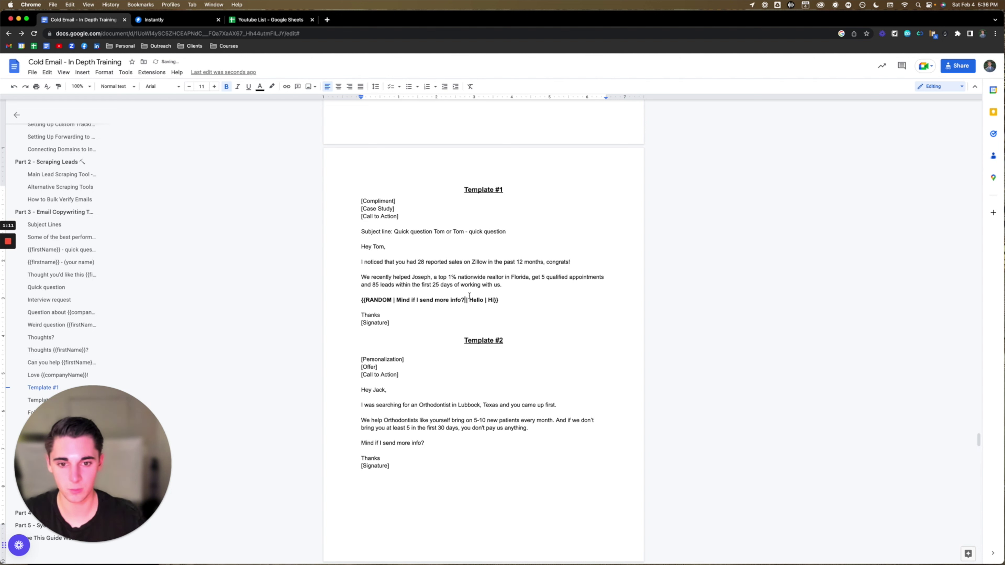
Replace "Hello" in the spintax with "Let me know if you're taking on more clients and I'll send over a few times to chat".
{"action": "left_click_drag", "start_coordinate": [470, 301], "coordinate": [485, 300]}
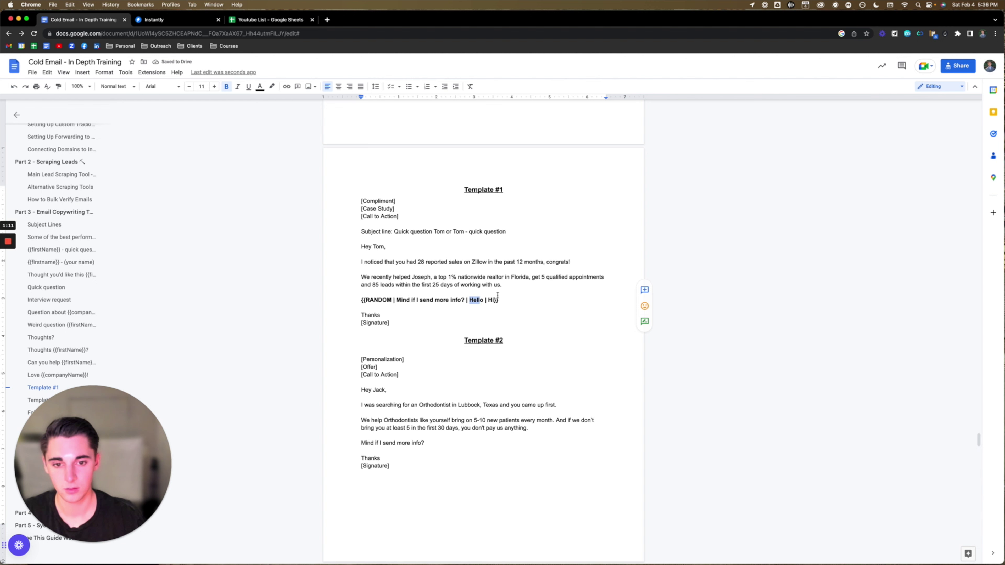
{"action": "left_click", "coordinate": [481, 300]}
{"action": "key", "text": "BackSpace"}
{"action": "key", "text": "BackSpace"}
{"action": "key", "text": "BackSpace"}
{"action": "key", "text": "BackSpace"}
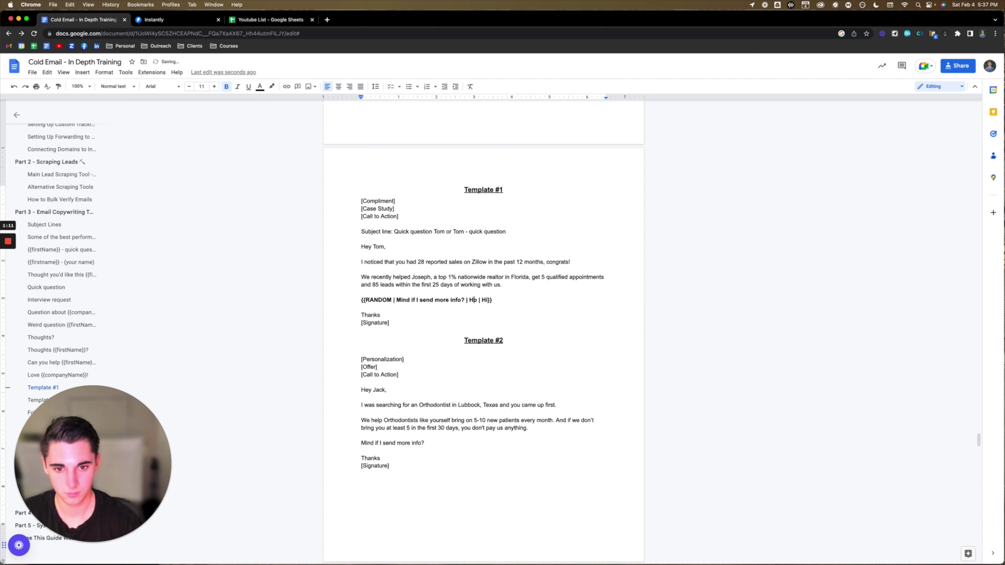
{"action": "key", "text": "BackSpace"}
{"action": "type", "text": "Let "}
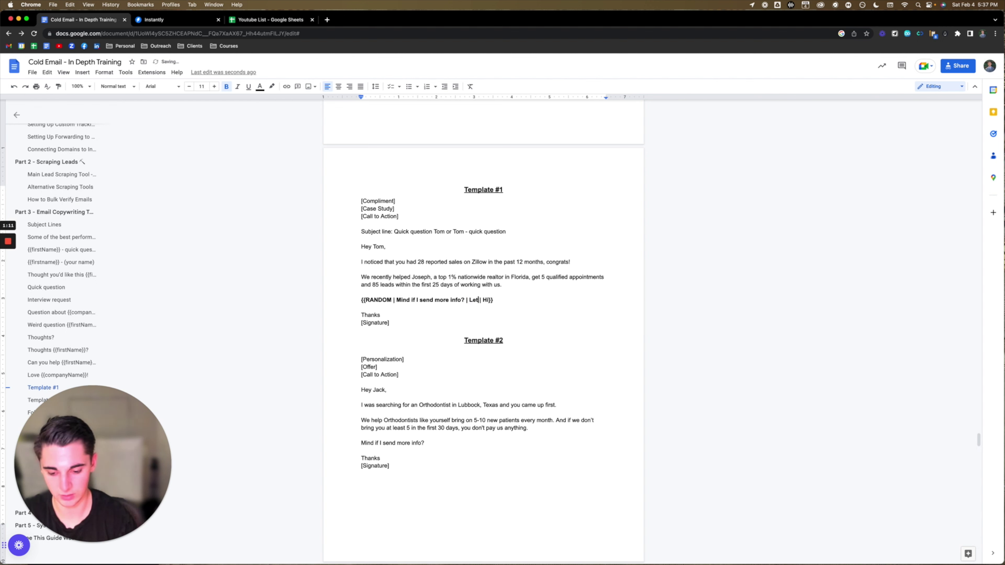
{"action": "type", "text": "me know if you"}
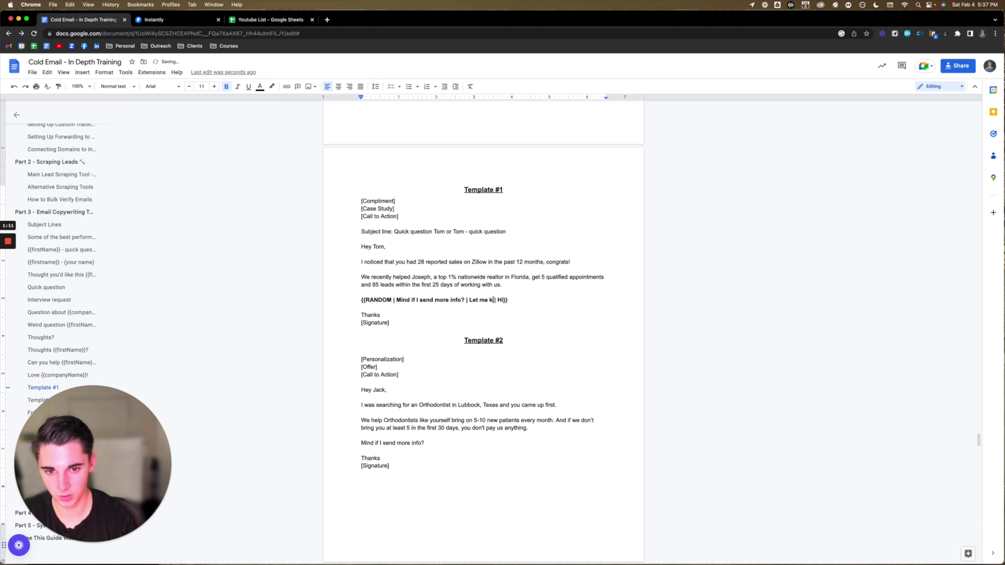
{"action": "type", "text": "'re taking on mo"}
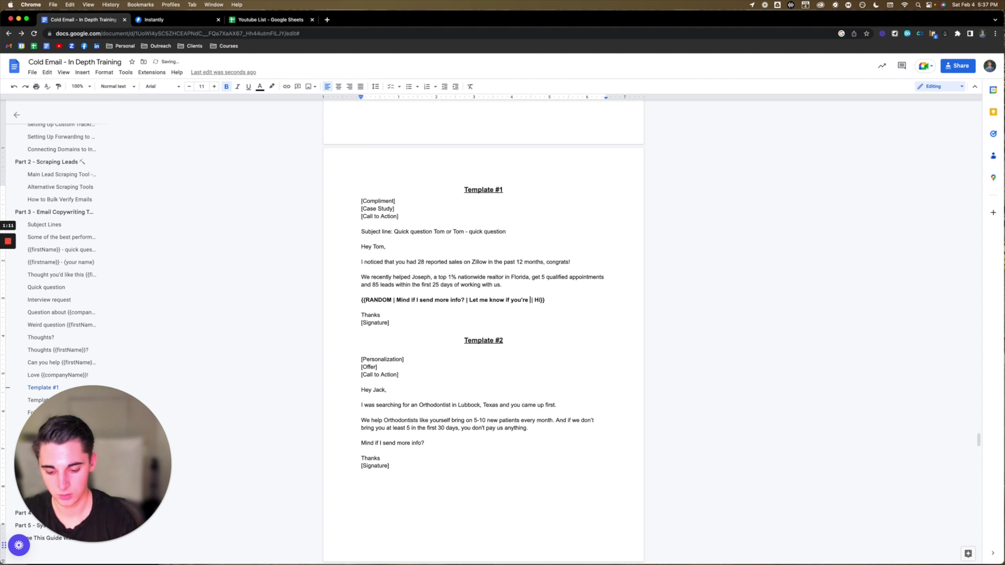
{"action": "type", "text": "re clients and I"}
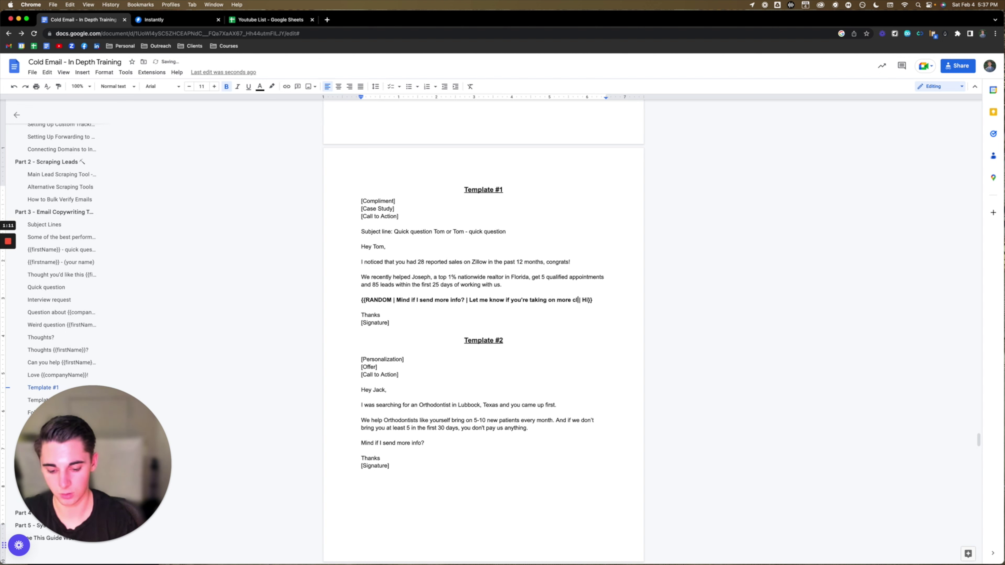
{"action": "type", "text": "'ll send over a "}
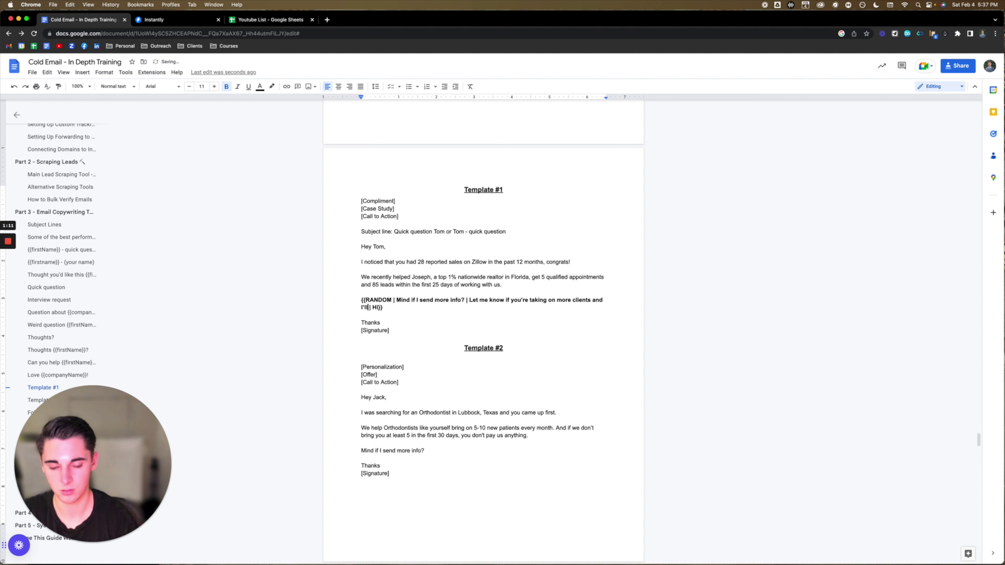
{"action": "type", "text": "few time"}
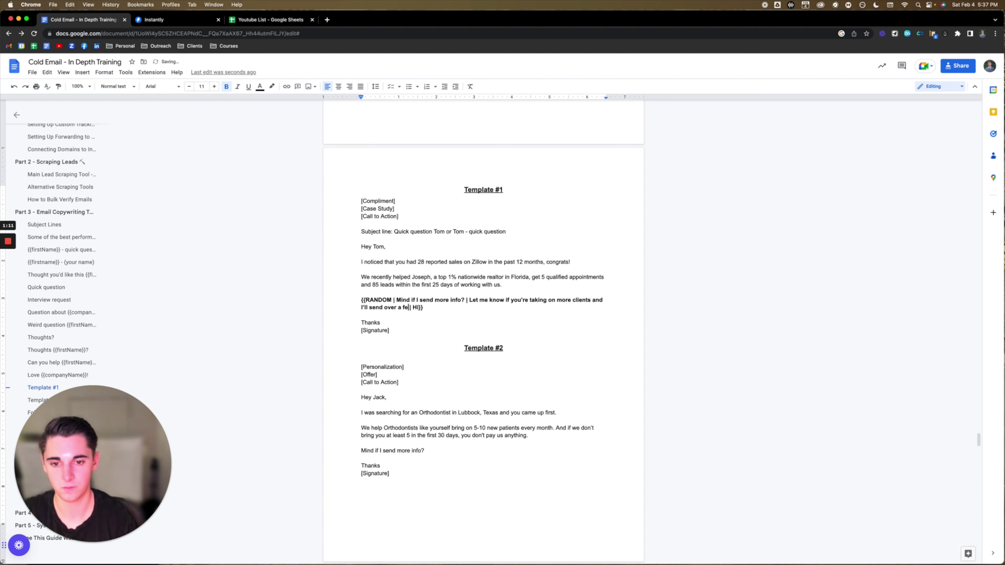
{"action": "type", "text": "s to char"}
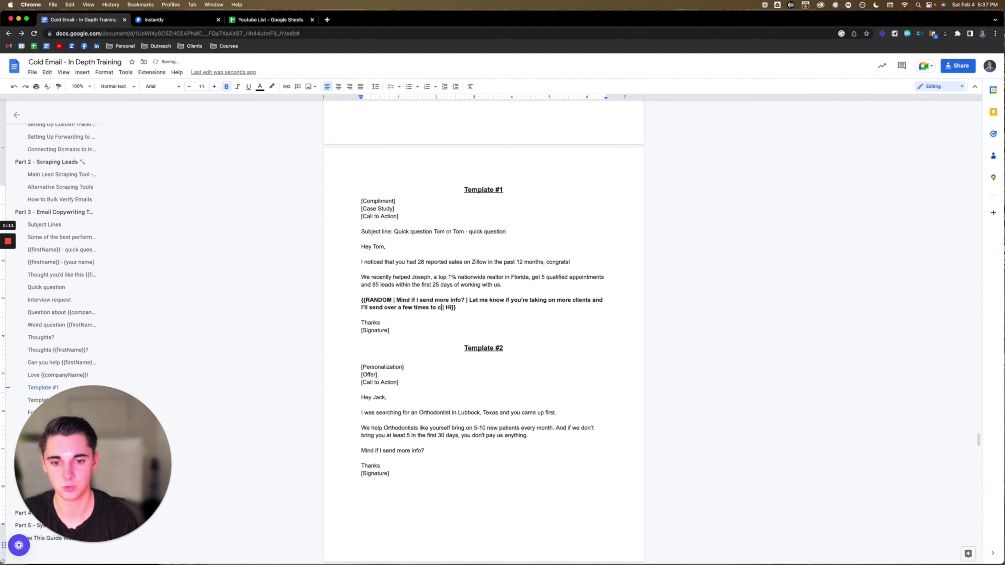
{"action": "key", "text": "BackSpace"}
{"action": "type", "text": "t"}
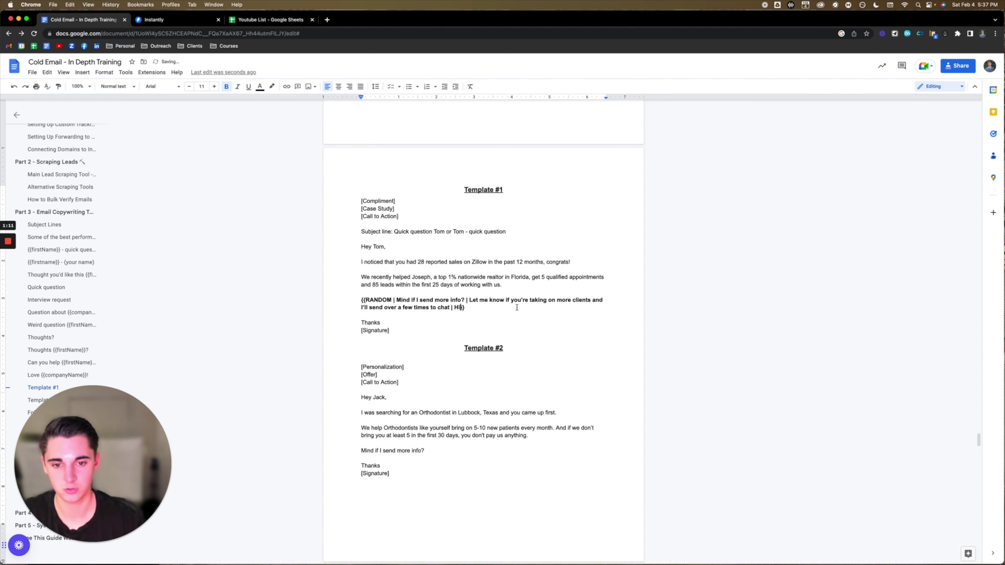
Replace "Hi" in the spintax with "Would you be open to chatting?", correcting the misspelled "open".
{"action": "key", "text": "BackSpace"}
{"action": "key", "text": "BackSpace"}
{"action": "type", "text": "Would you be opne to chatting?"}
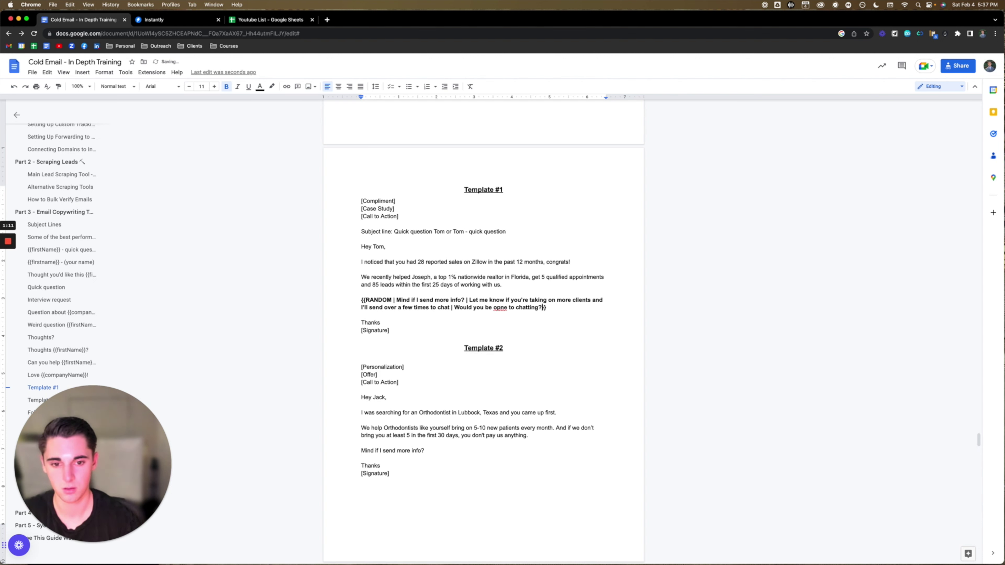
{"action": "left_click", "coordinate": [501, 308]}
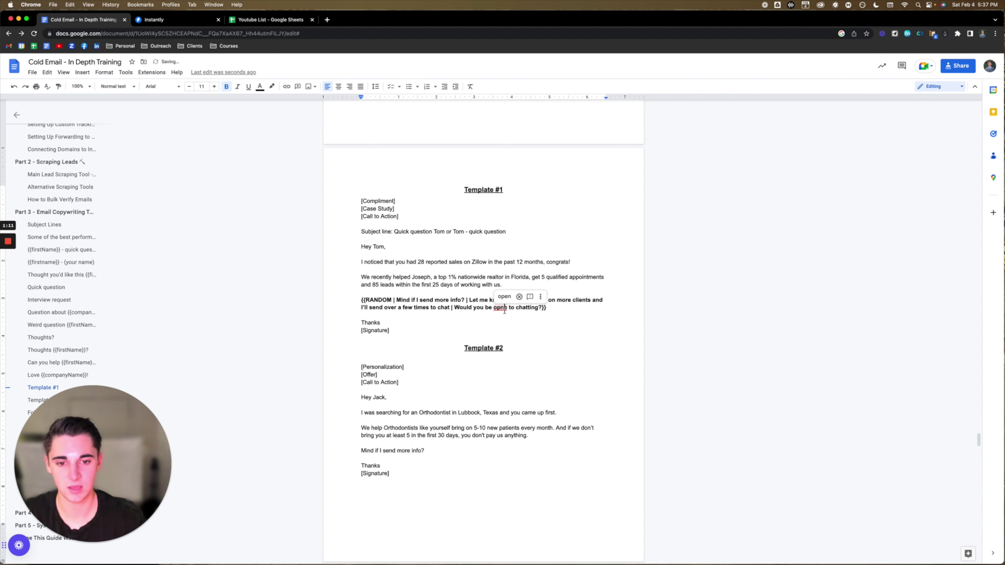
{"action": "left_click", "coordinate": [504, 297]}
{"action": "right_click", "coordinate": [549, 311]}
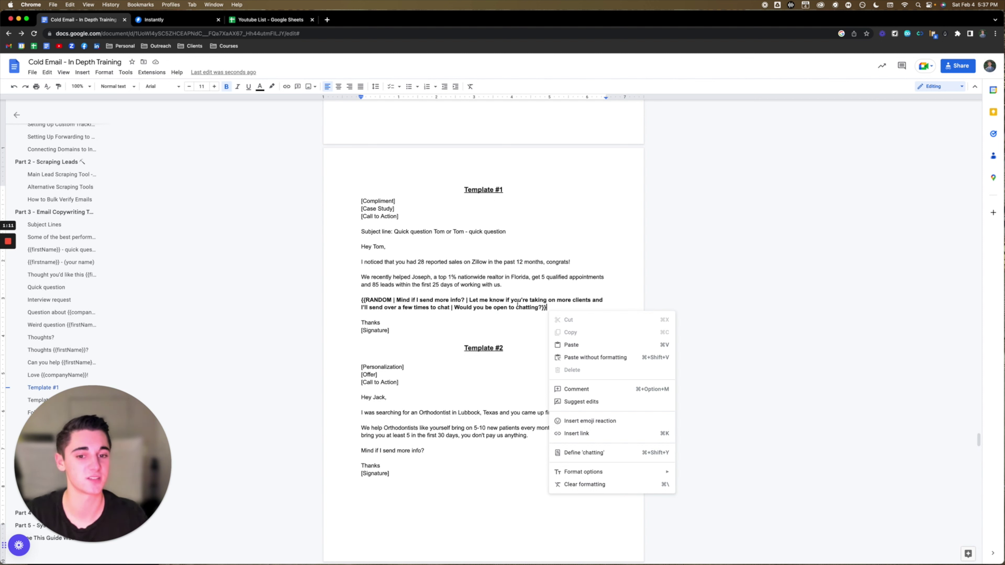
Undo the spintax changes made to Template #1's call-to-action line one after another.
{"action": "left_click", "coordinate": [14, 89]}
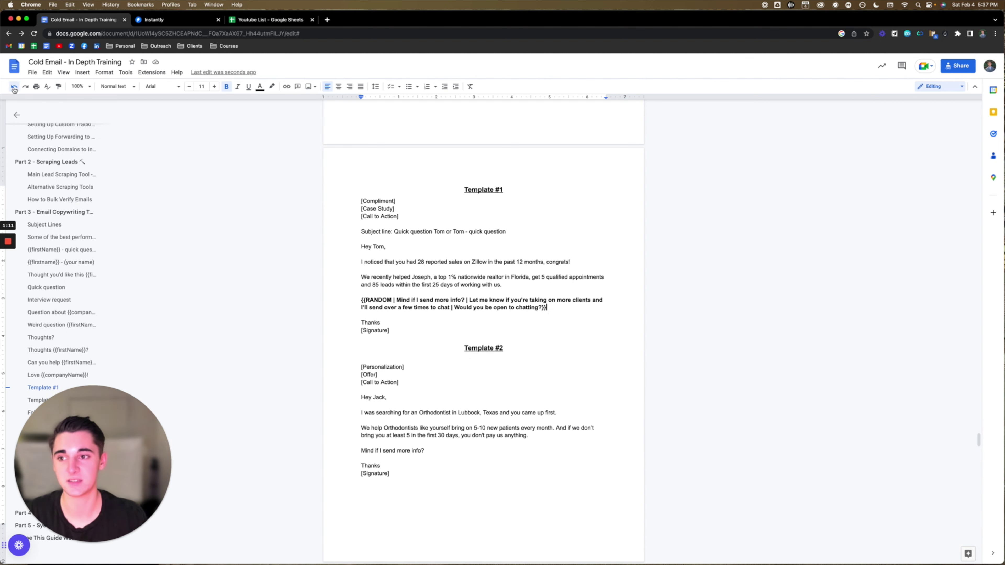
{"action": "left_click", "coordinate": [13, 88]}
{"action": "left_click", "coordinate": [14, 89]}
{"action": "left_click", "coordinate": [14, 89]}
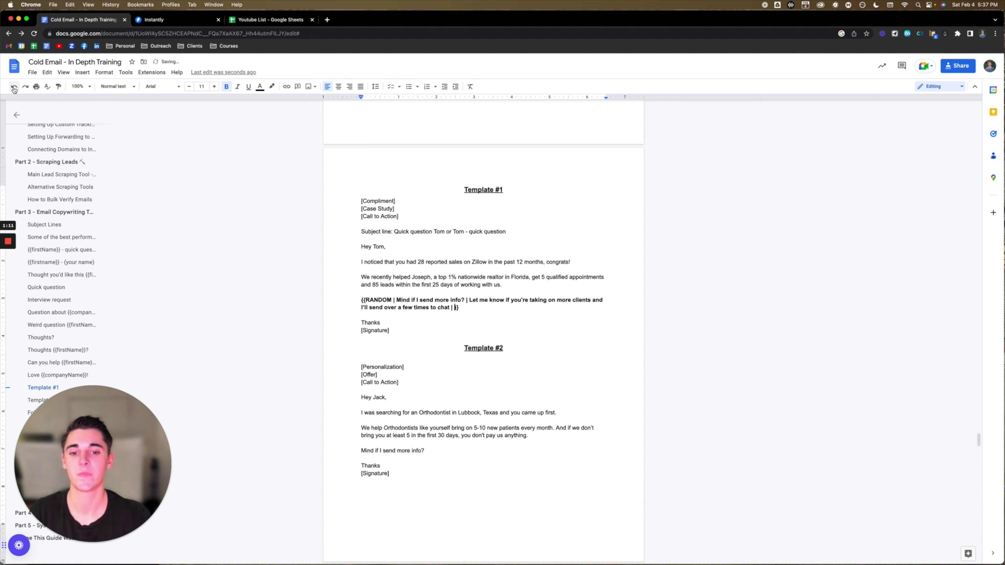
{"action": "type", "text": "Hi"}
{"action": "left_click", "coordinate": [14, 88]}
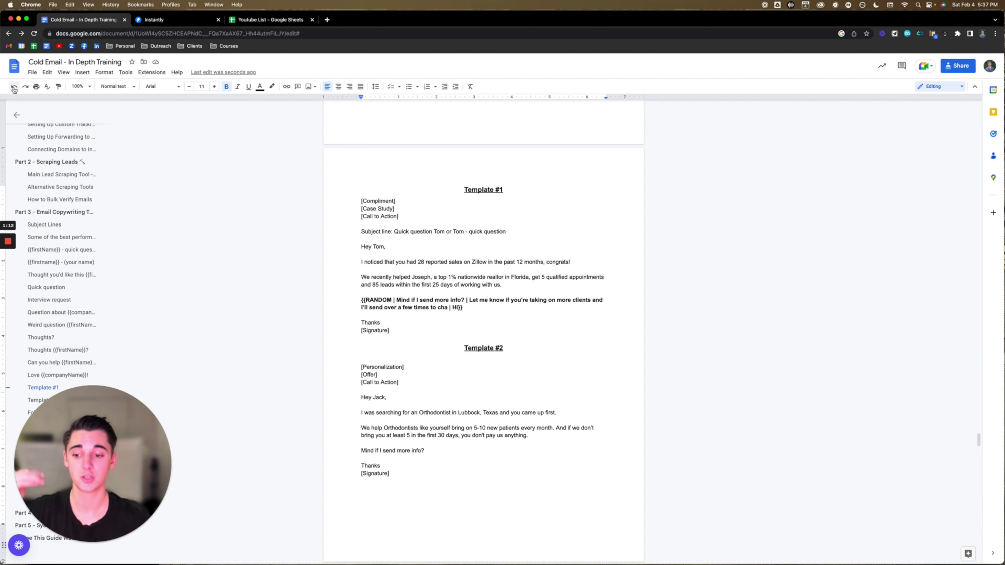
{"action": "left_click", "coordinate": [14, 89]}
{"action": "left_click", "coordinate": [14, 88]}
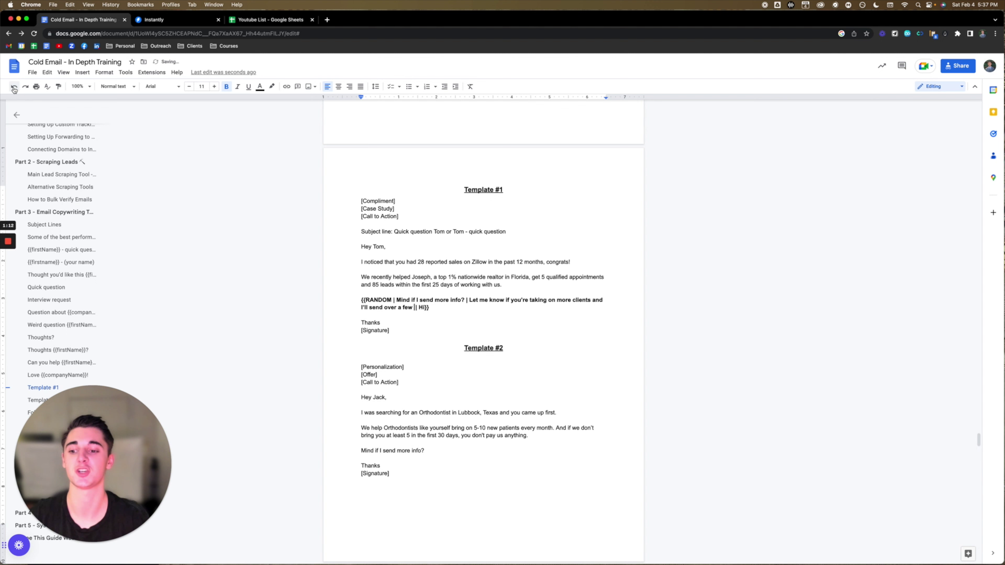
{"action": "left_click", "coordinate": [14, 89]}
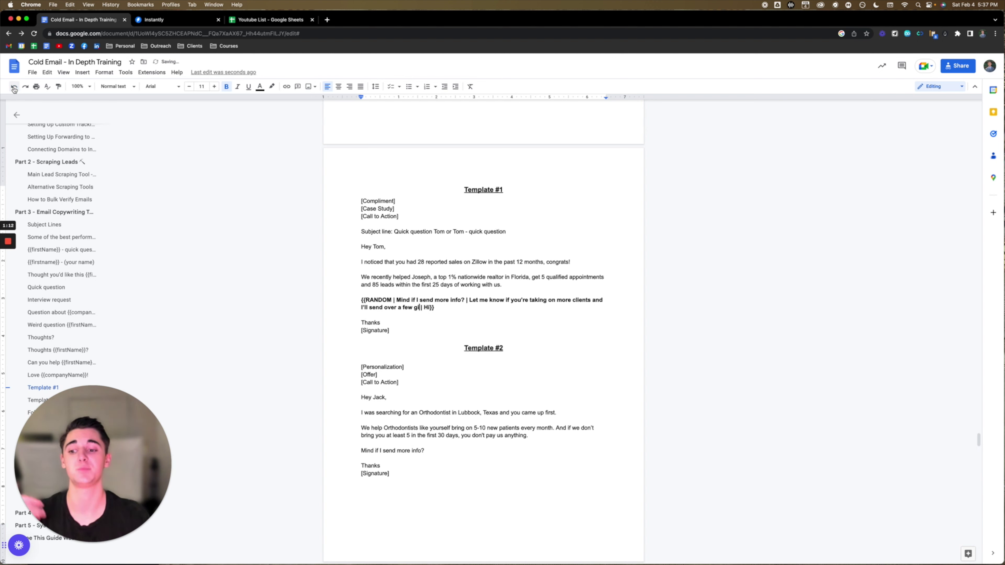
{"action": "left_click", "coordinate": [14, 89]}
{"action": "left_click", "coordinate": [14, 89]}
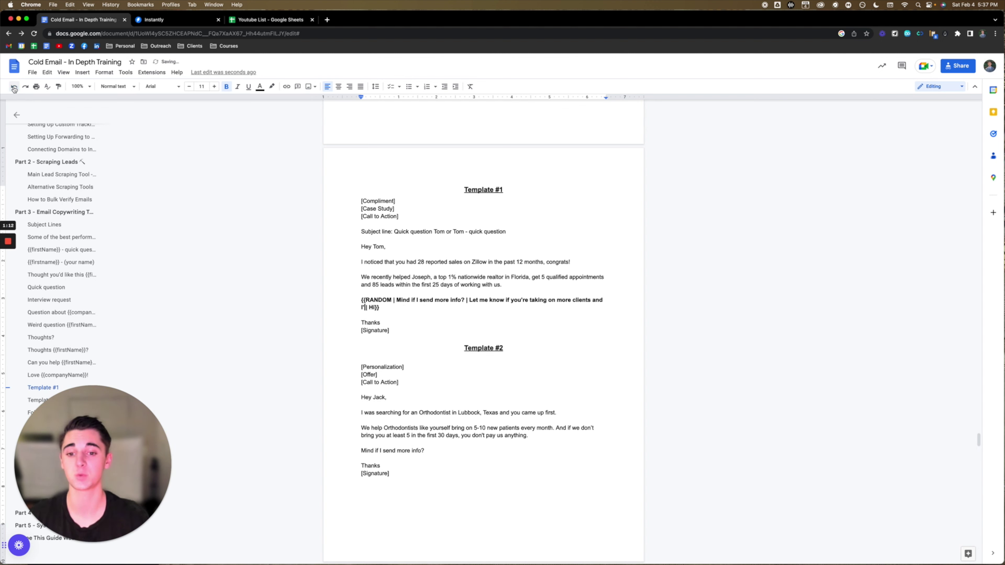
{"action": "left_click", "coordinate": [14, 89]}
{"action": "left_click", "coordinate": [14, 88]}
{"action": "left_click", "coordinate": [14, 89]}
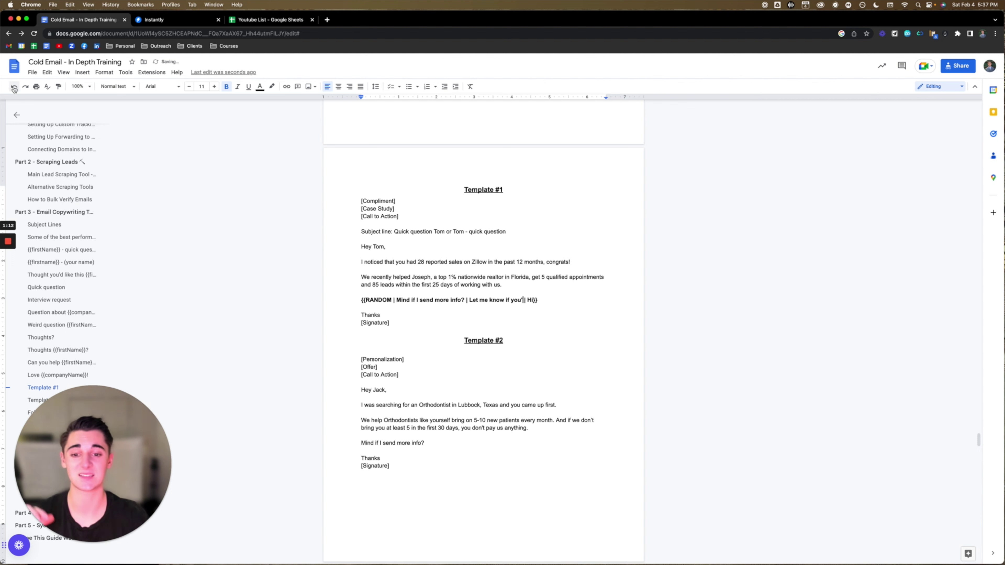
{"action": "left_click", "coordinate": [14, 89]}
{"action": "left_click", "coordinate": [14, 88]}
{"action": "left_click", "coordinate": [14, 88]}
{"action": "left_click", "coordinate": [14, 89]}
{"action": "left_click", "coordinate": [14, 88]}
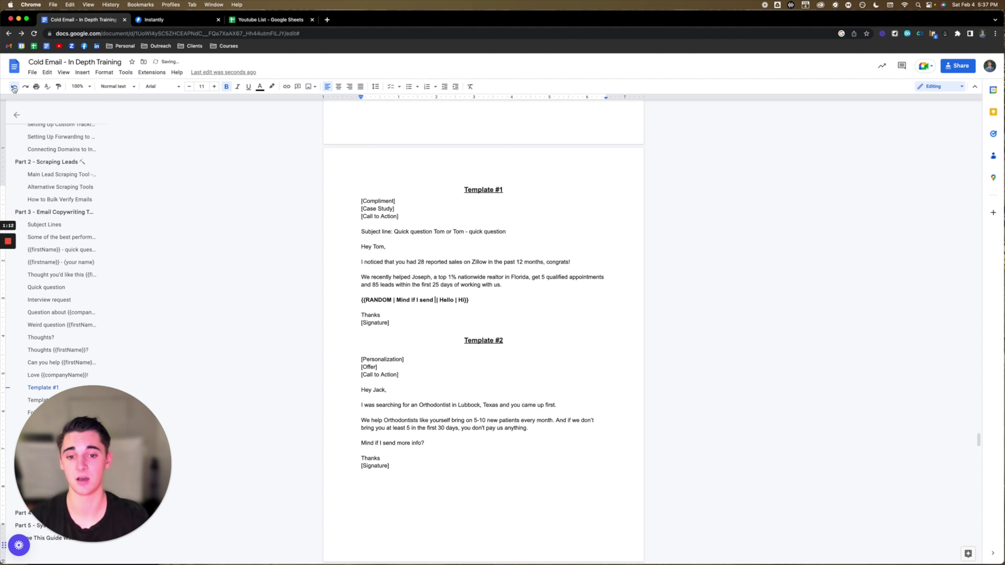
{"action": "left_click", "coordinate": [14, 89]}
{"action": "left_click", "coordinate": [14, 89]}
Undo back to the earlier signature edits above Part 4, and redo the removal of the signature's e-mail line.
{"action": "left_click", "coordinate": [14, 89]}
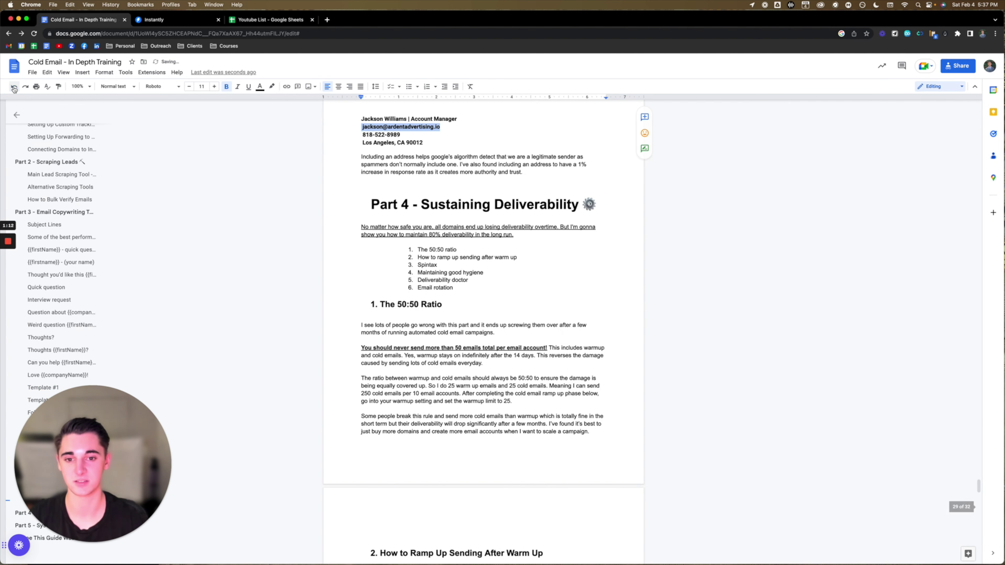
{"action": "key", "text": "ctrl+z"}
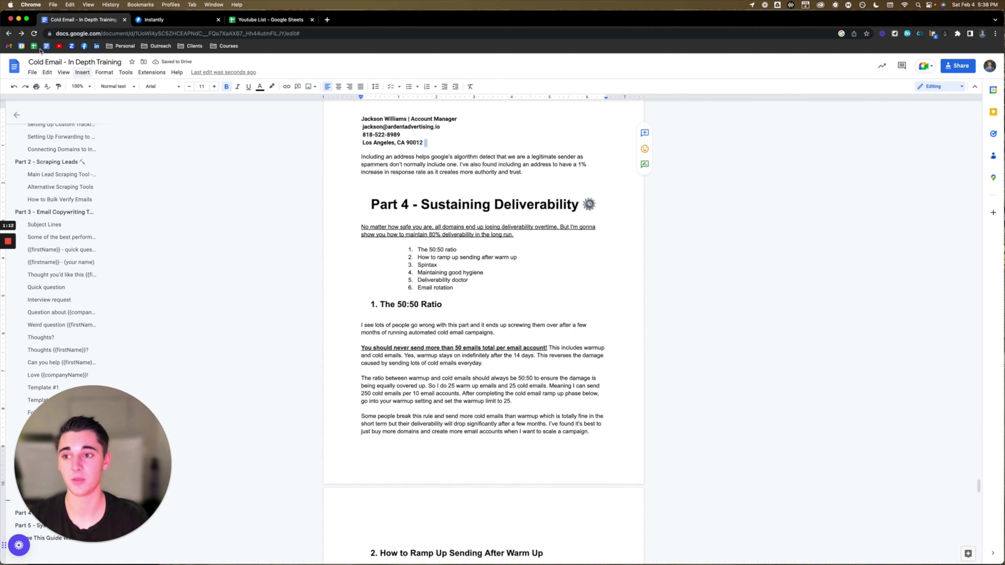
{"action": "left_click", "coordinate": [25, 86]}
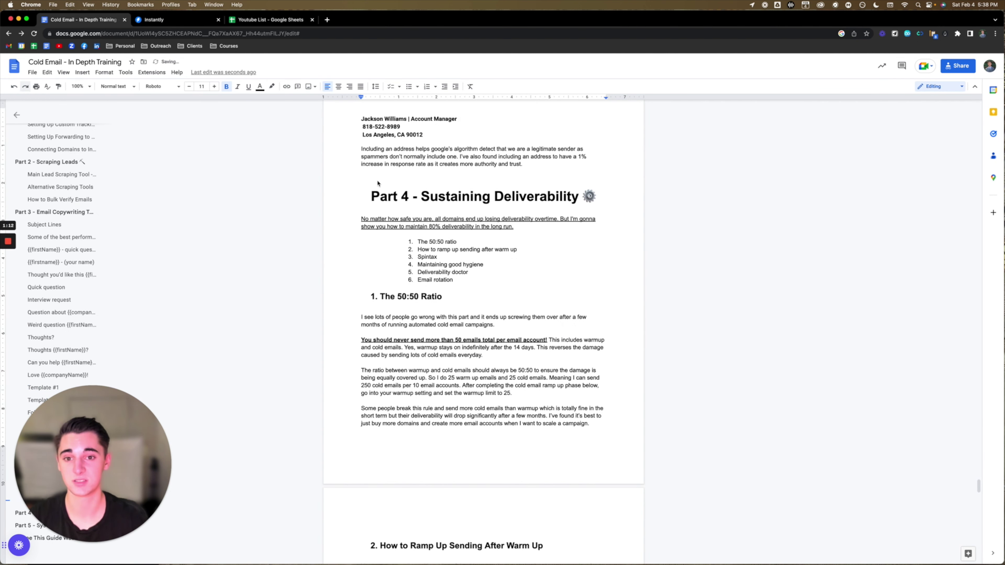
Review the Syntax section and highlight RANDOM in the example spintax {{RANDOM | Text1 | Text2 | Text3}}.
{"action": "scroll", "coordinate": [483, 260], "scroll_direction": "down", "scroll_amount": 13}
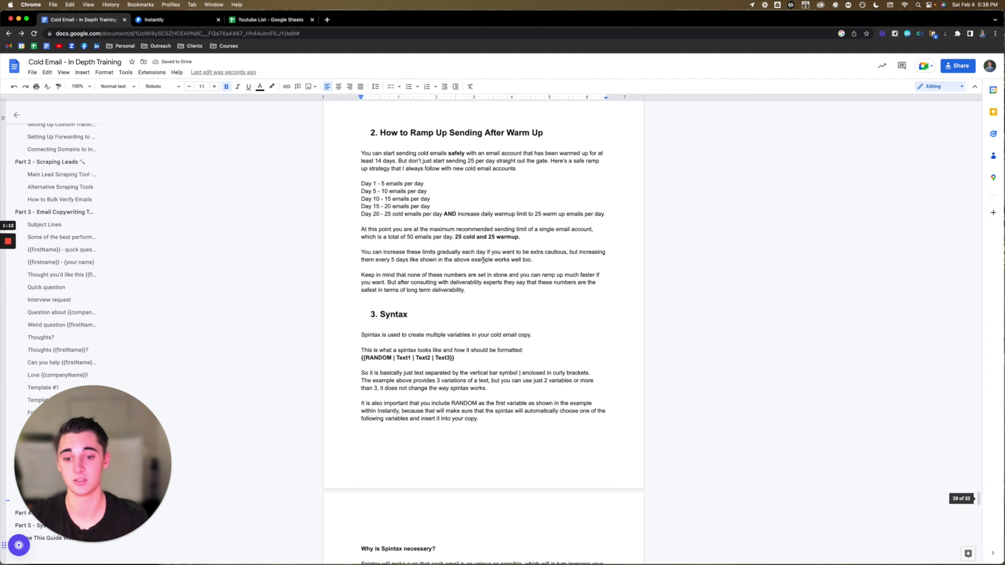
{"action": "scroll", "coordinate": [483, 260], "scroll_direction": "down", "scroll_amount": 1}
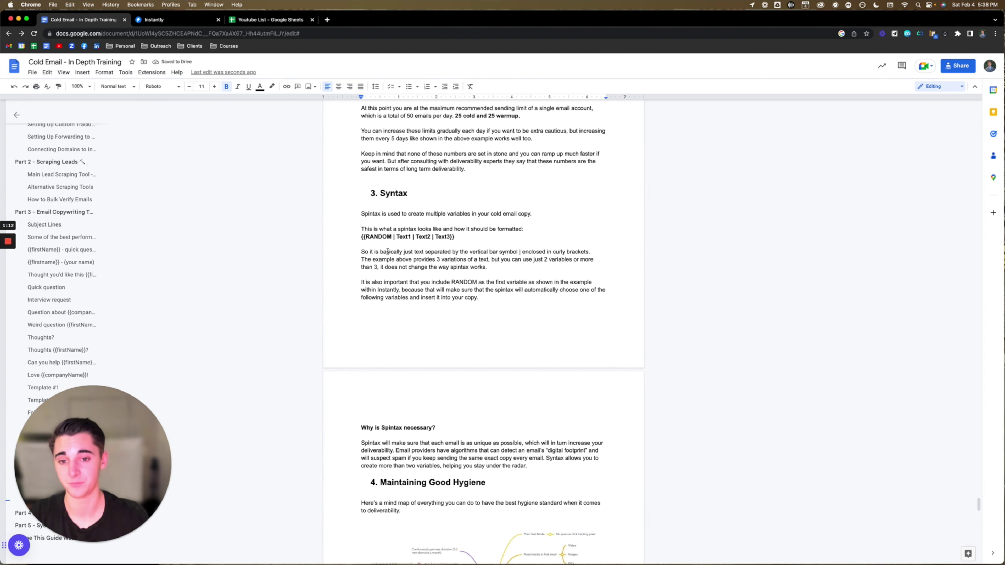
{"action": "scroll", "coordinate": [389, 278], "scroll_direction": "down", "scroll_amount": 2}
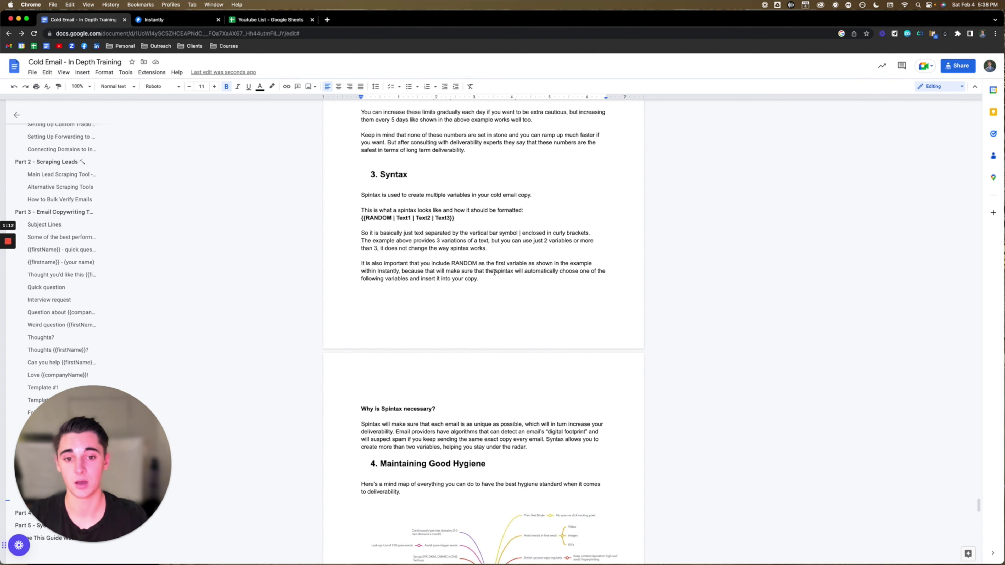
{"action": "scroll", "coordinate": [492, 272], "scroll_direction": "down", "scroll_amount": 1}
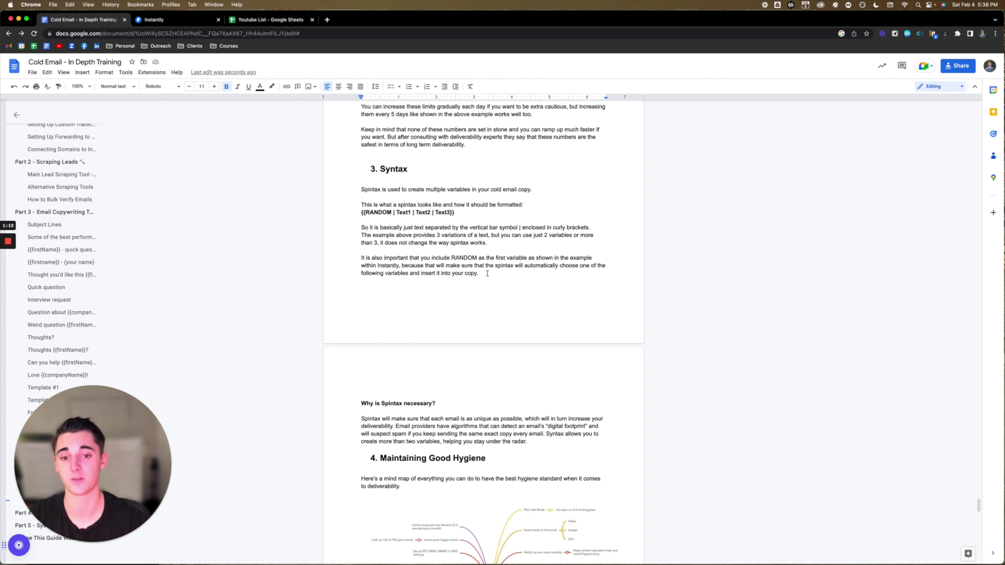
{"action": "left_click_drag", "start_coordinate": [392, 212], "coordinate": [364, 213]}
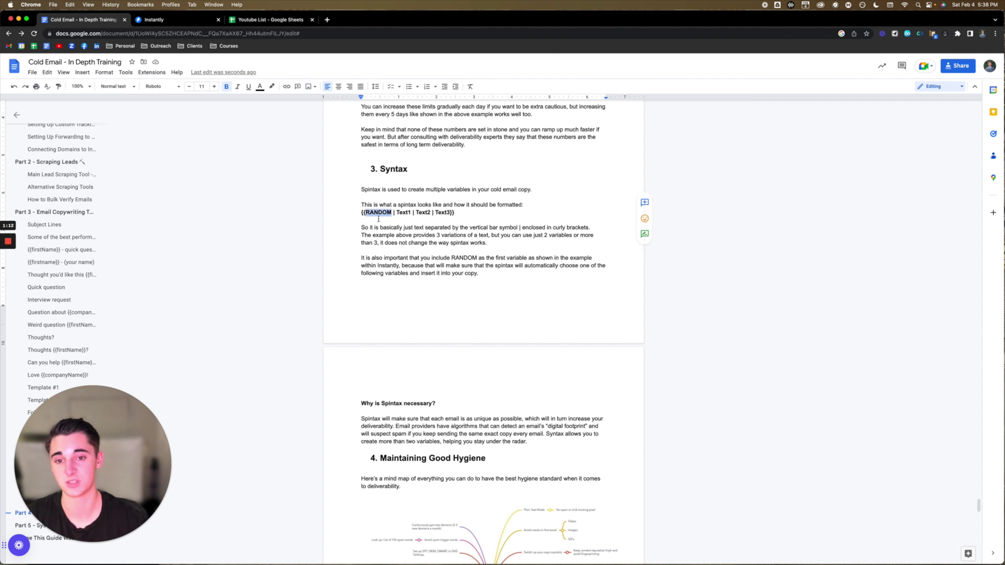
Read why spintax is necessary and examine the Maintaining Good Hygiene mind map enlarged in a full, toolbar-free view.
{"action": "scroll", "coordinate": [381, 381], "scroll_direction": "down", "scroll_amount": 3}
{"action": "scroll", "coordinate": [381, 381], "scroll_direction": "down", "scroll_amount": 7}
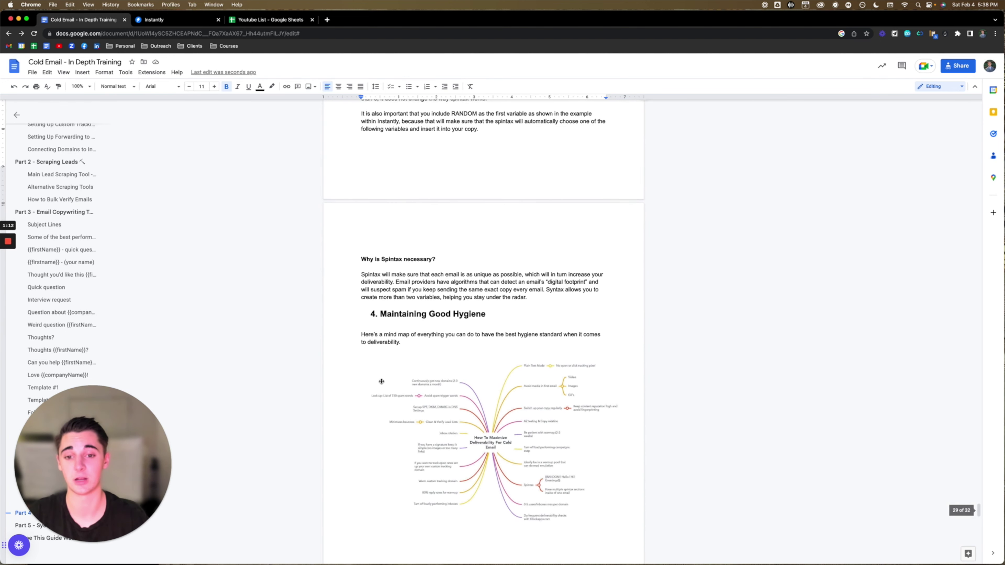
{"action": "scroll", "coordinate": [381, 381], "scroll_direction": "down", "scroll_amount": 1}
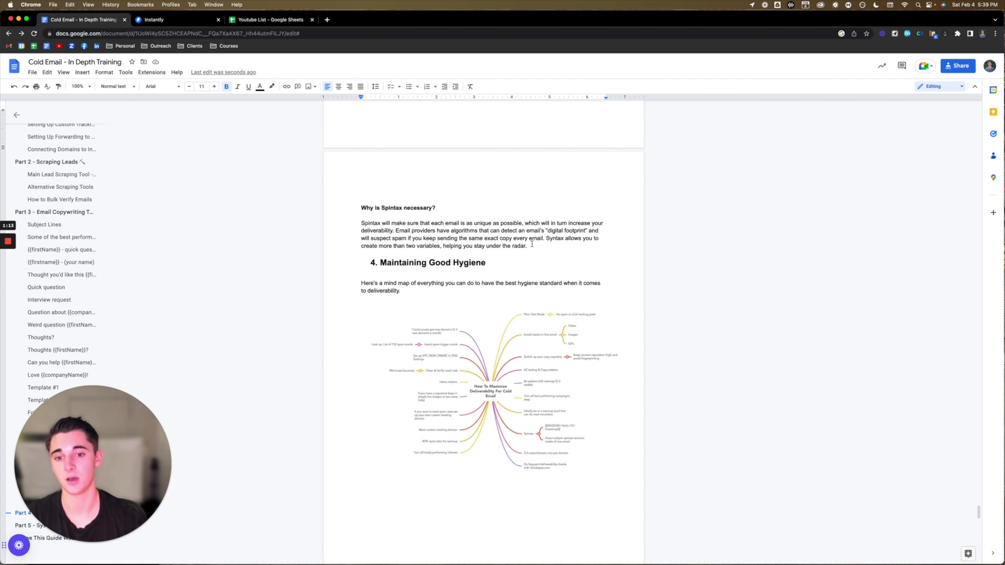
{"action": "scroll", "coordinate": [532, 244], "scroll_direction": "down", "scroll_amount": 5}
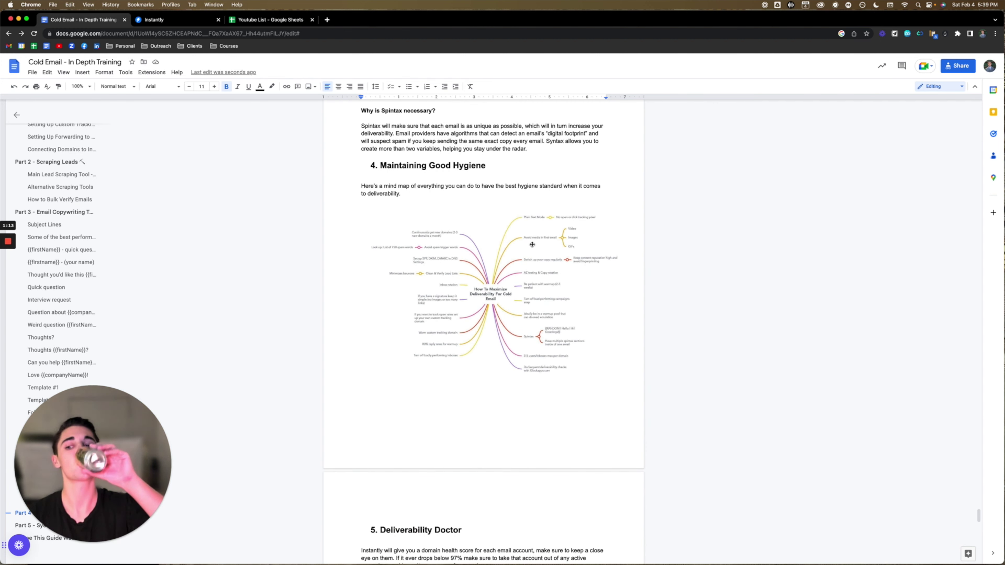
{"action": "scroll", "coordinate": [550, 187], "scroll_direction": "down", "scroll_amount": 1}
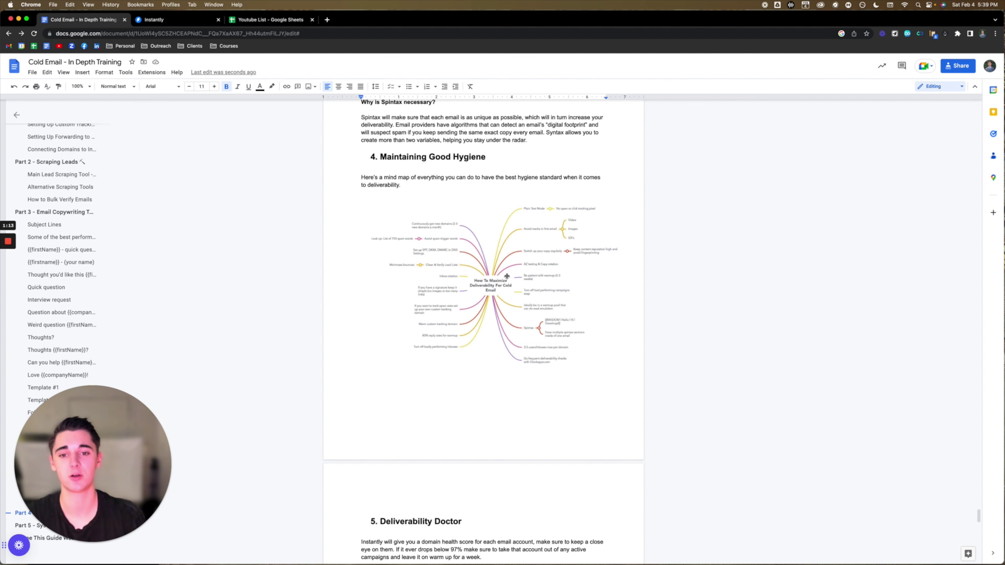
{"action": "key", "text": "super+shift+f"}
{"action": "scroll", "coordinate": [492, 285], "scroll_direction": "up", "scroll_amount": 3}
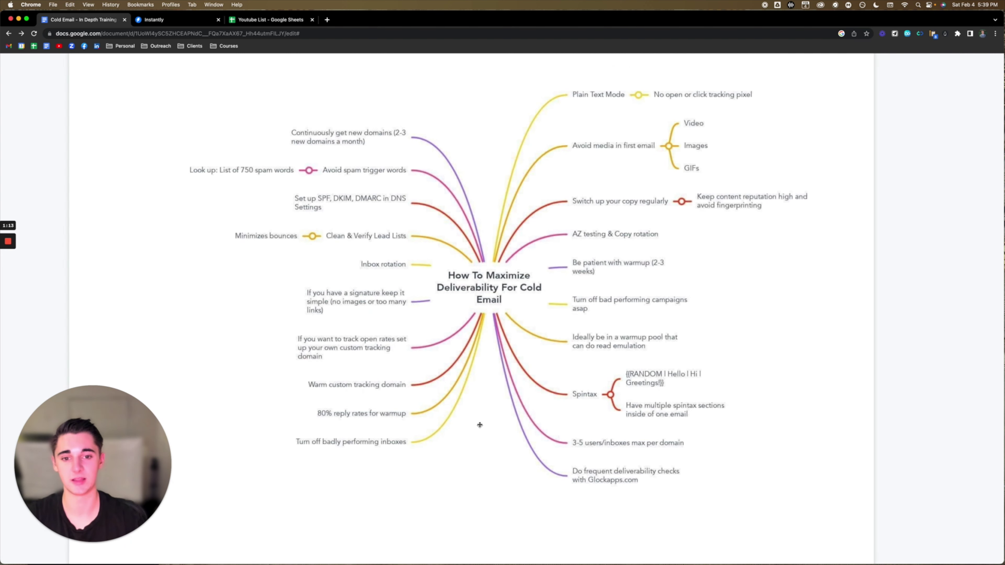
{"action": "scroll", "coordinate": [545, 291], "scroll_direction": "up", "scroll_amount": 1}
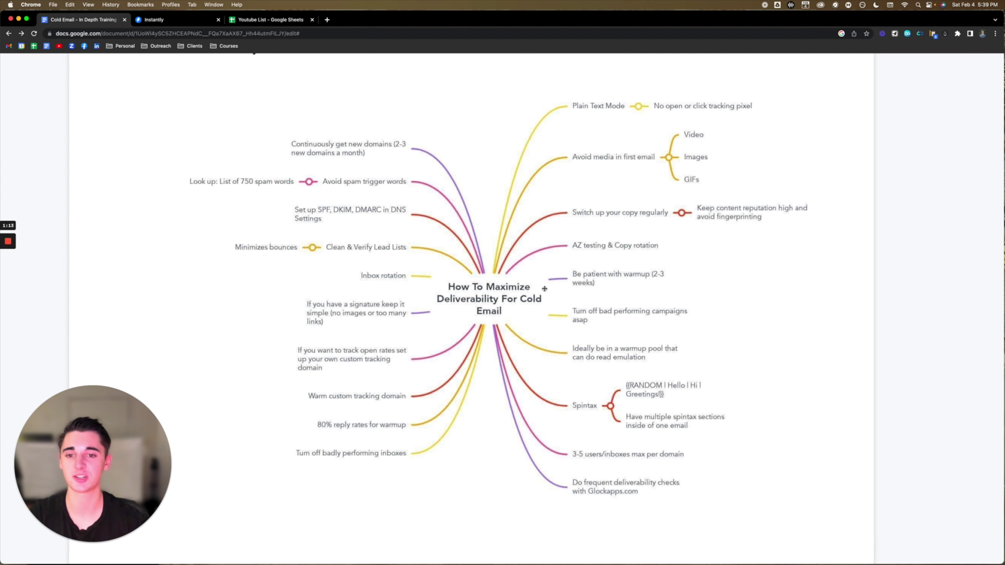